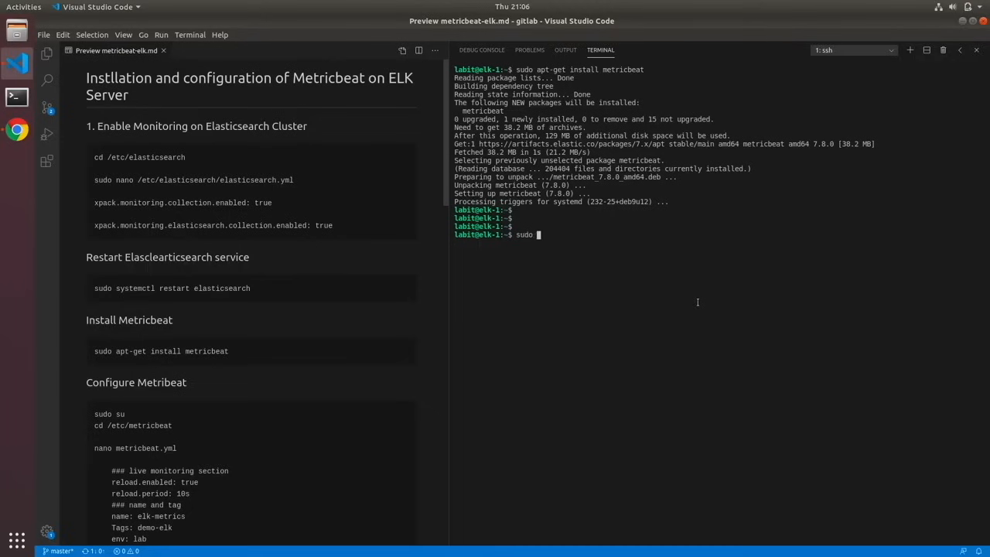
# - Open /etc/elasticsearch/elasticsearch.yml in nano with sudo rights
pyautogui.write('/etc/')
pyautogui.write('el')
pyautogui.press('Tab')
pyautogui.write('elast')
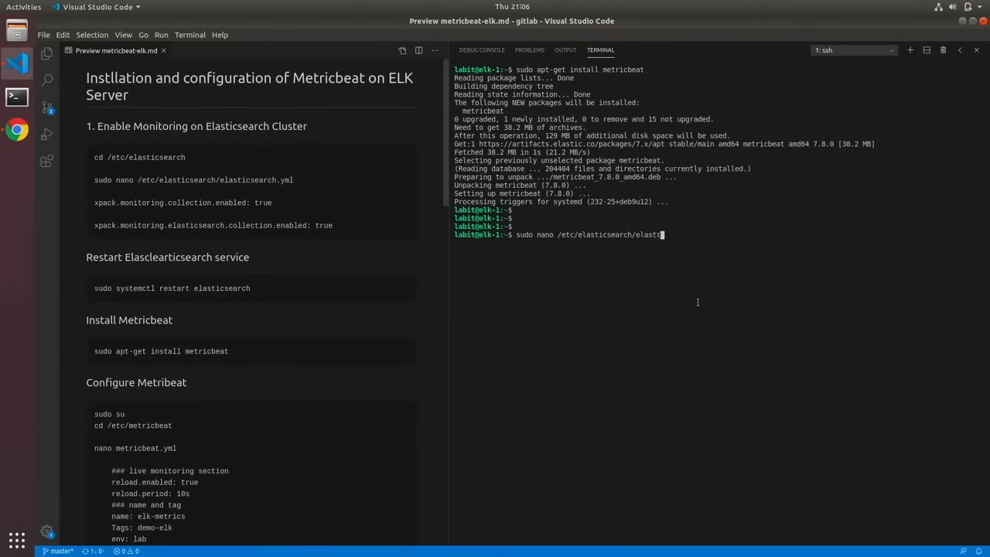
pyautogui.write('icsearch.yml')
pyautogui.press('Return')
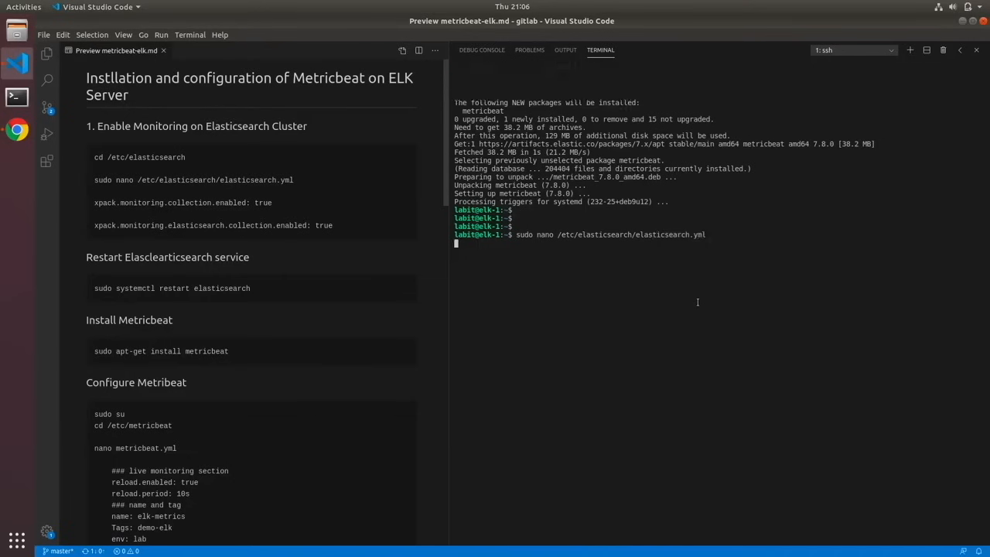
# - Add a commented "X-pack monitoring" section heading at the end of elasticsearch.yml, followed by blank lines
pyautogui.press('Down')
pyautogui.press('Down')
pyautogui.press('Down')
pyautogui.press('Down')
pyautogui.press('Down')
pyautogui.press('Down')
pyautogui.press('Down')
pyautogui.press('Down')
pyautogui.press('Down')
pyautogui.press('Down')
pyautogui.press('Down')
pyautogui.press('Down')
pyautogui.press('Down')
pyautogui.press('Down')
pyautogui.press('Down')
pyautogui.press('Down')
pyautogui.press('Down')
pyautogui.press('Down')
pyautogui.press('Down')
pyautogui.press('Down')
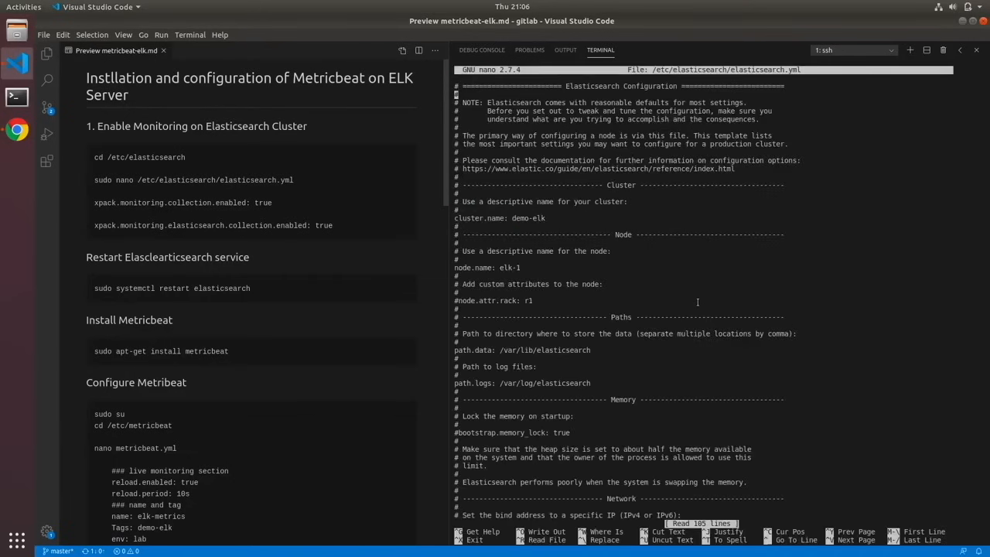
pyautogui.press('Down')
pyautogui.press('Down')
pyautogui.press('Down')
pyautogui.press('Down')
pyautogui.press('Down')
pyautogui.hotkey('alt', '/')
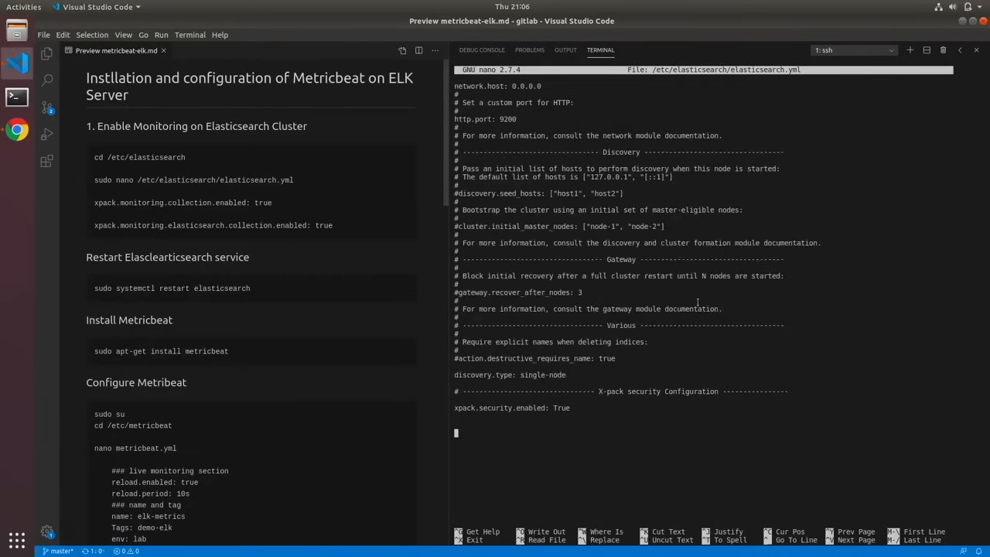
pyautogui.write('#--------------------------------------- X-pack monitoring ----------------------')
pyautogui.press('Return')
pyautogui.press('Return')
pyautogui.press('Return')
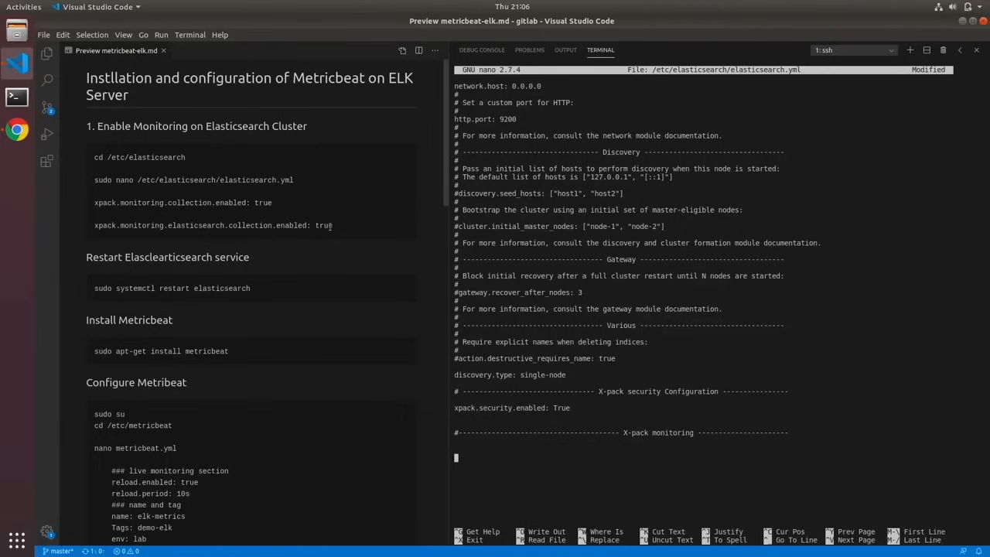
# - Copy the two xpack.monitoring collection settings from the notes into the new section, then save elasticsearch.yml and exit nano
pyautogui.moveTo(333, 225); pyautogui.dragTo(95, 203)
pyautogui.hotkey('ctrl', 'c')
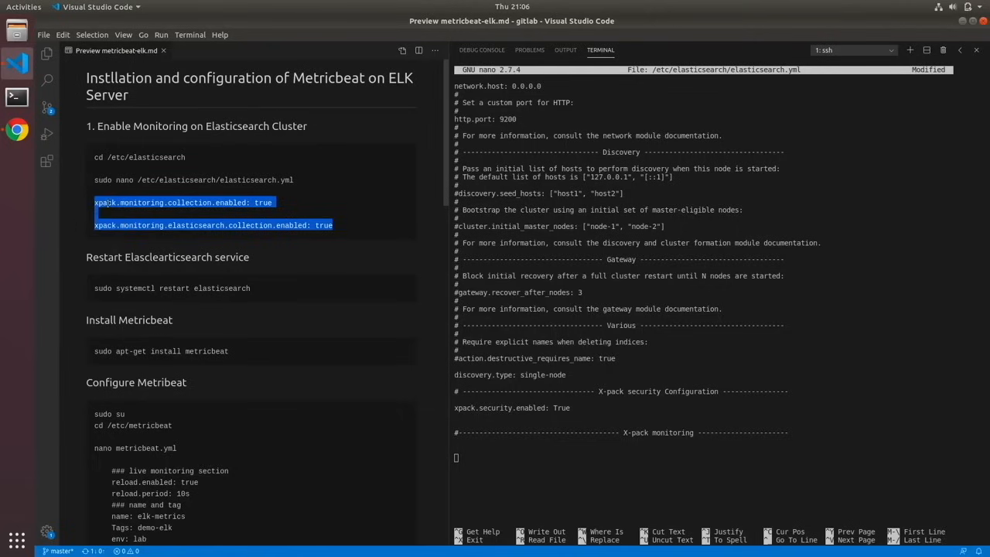
pyautogui.rightClick(113, 202)
pyautogui.click(498, 464)
pyautogui.hotkey('ctrl', 'shift', 'v')
pyautogui.hotkey('ctrl', 'x')
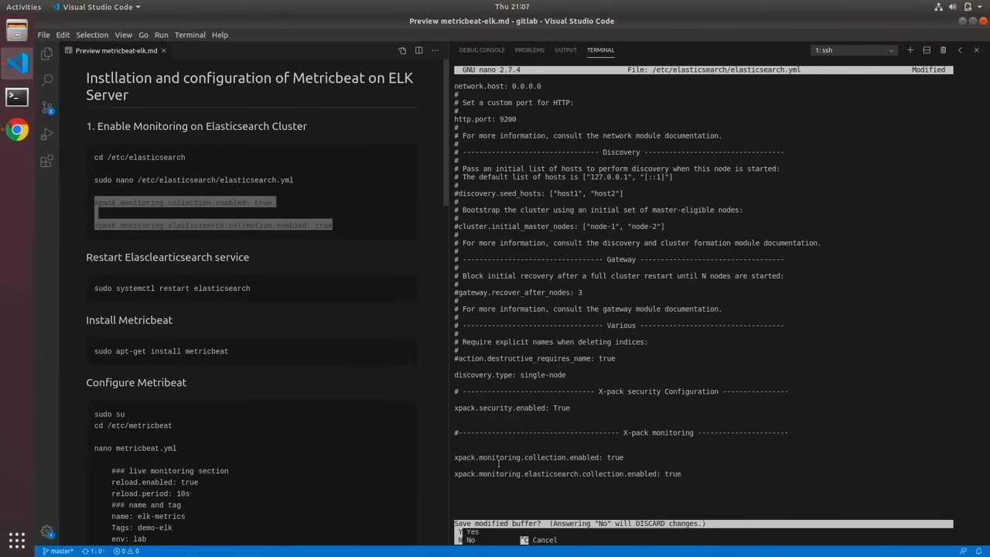
pyautogui.press('y')
pyautogui.press('Return')
pyautogui.press('Return')
pyautogui.press('Return')
# - Restart the Elasticsearch service with sudo systemctl restart elasticsearch
pyautogui.write('sudo syst')
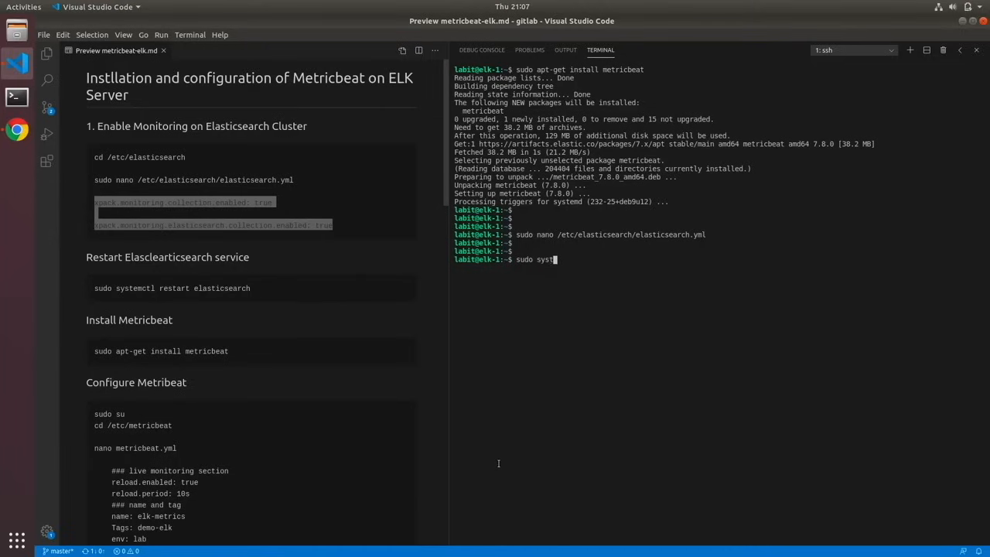
pyautogui.write('emctl restart elasticsearch')
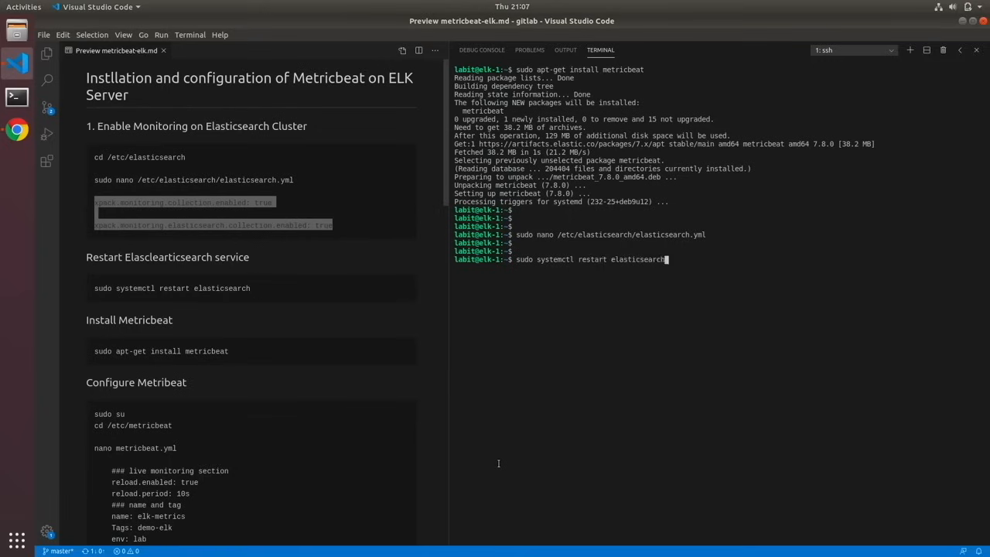
pyautogui.press('Return')
# - Bring the notes to the metricbeat.yml settings and open /etc/metricbeat/metricbeat.yml in nano with sudo rights
pyautogui.click(242, 407)
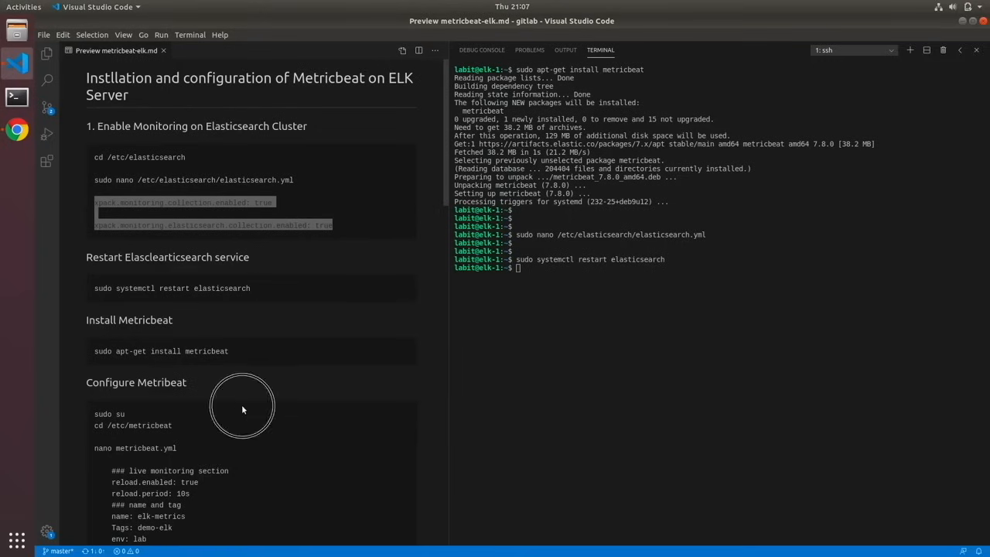
pyautogui.scroll(-1, 248, 400)
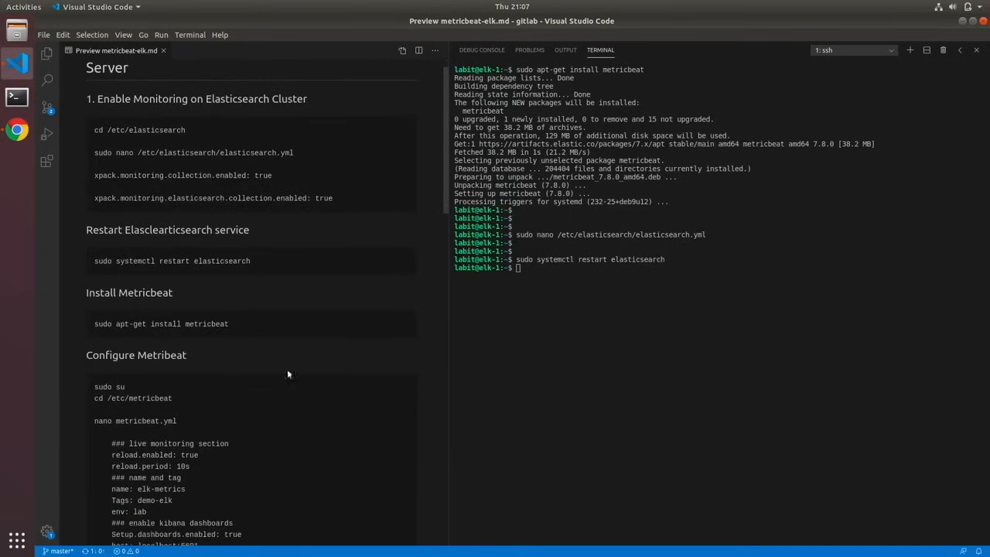
pyautogui.scroll(-9, 270, 362)
pyautogui.click(630, 294)
pyautogui.write('sudo')
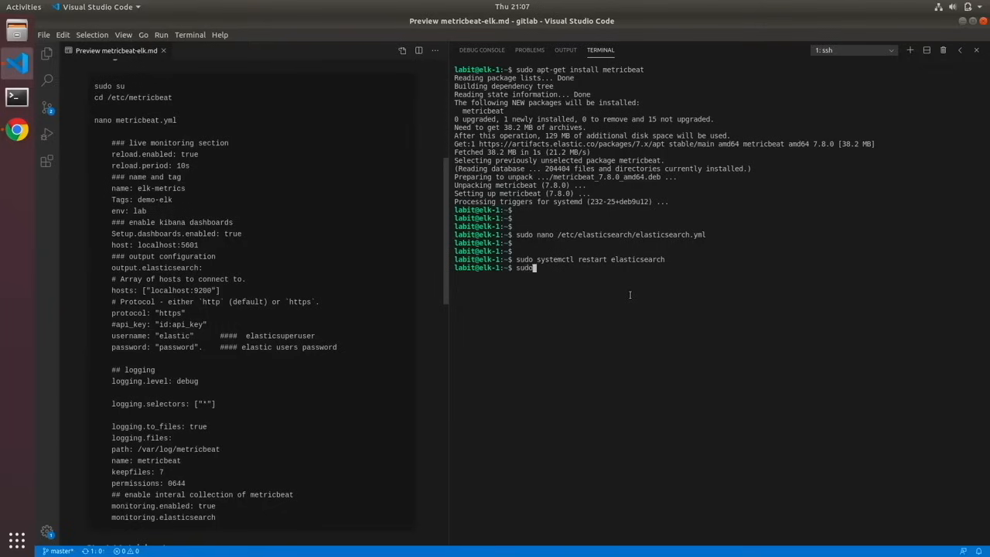
pyautogui.write(' nano /etc/metricbeat/metricbeat.')
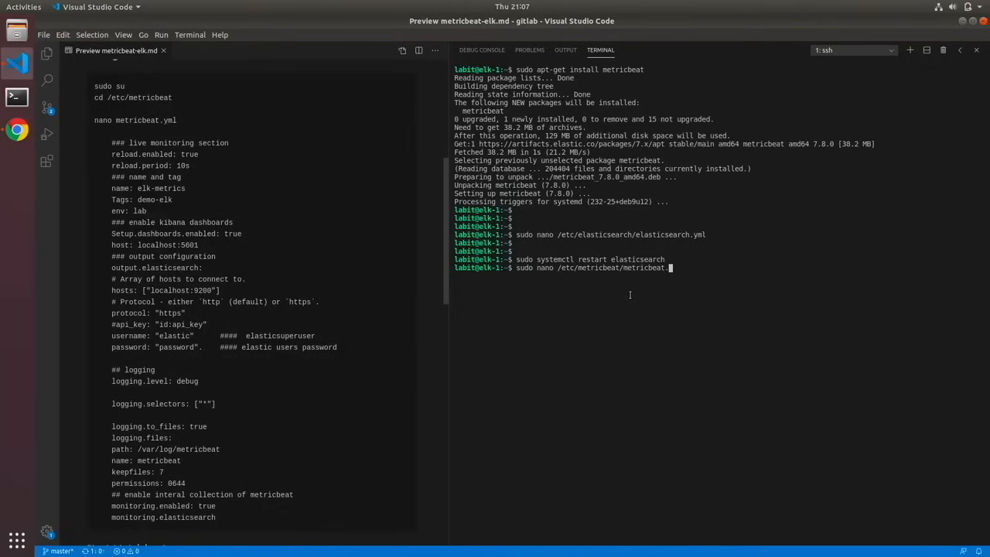
pyautogui.write('yml')
pyautogui.press('Return')
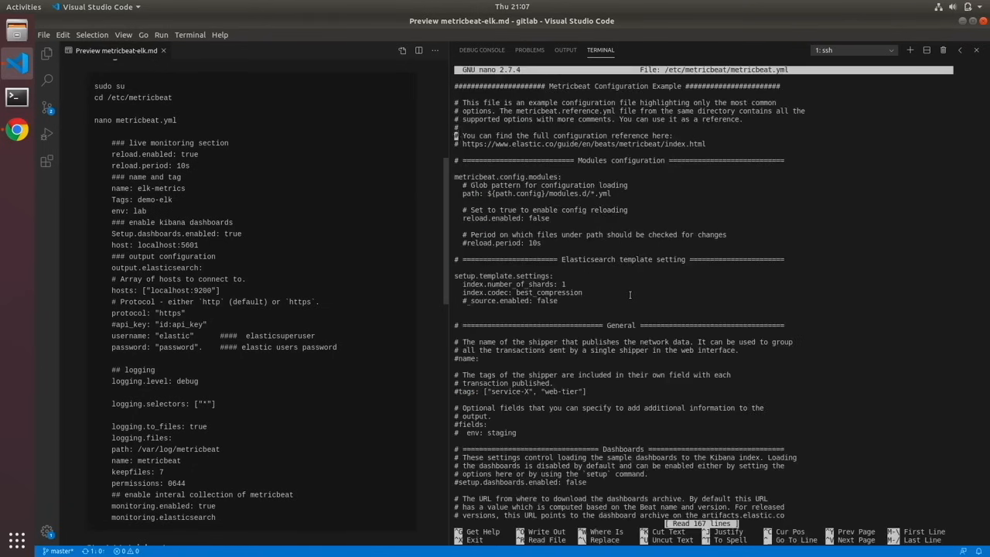
# - Set reload.enabled to true in the Modules configuration section of metricbeat.yml
pyautogui.press('Down')
pyautogui.press('Down')
pyautogui.press('Down')
pyautogui.press('Down')
pyautogui.press('Down')
pyautogui.press('Down')
pyautogui.press('Down')
pyautogui.press('Right')
pyautogui.press('Right')
pyautogui.press('Right')
pyautogui.press('Right')
pyautogui.press('Right')
pyautogui.press('Right')
pyautogui.press('Right')
pyautogui.press('Right')
pyautogui.press('Right')
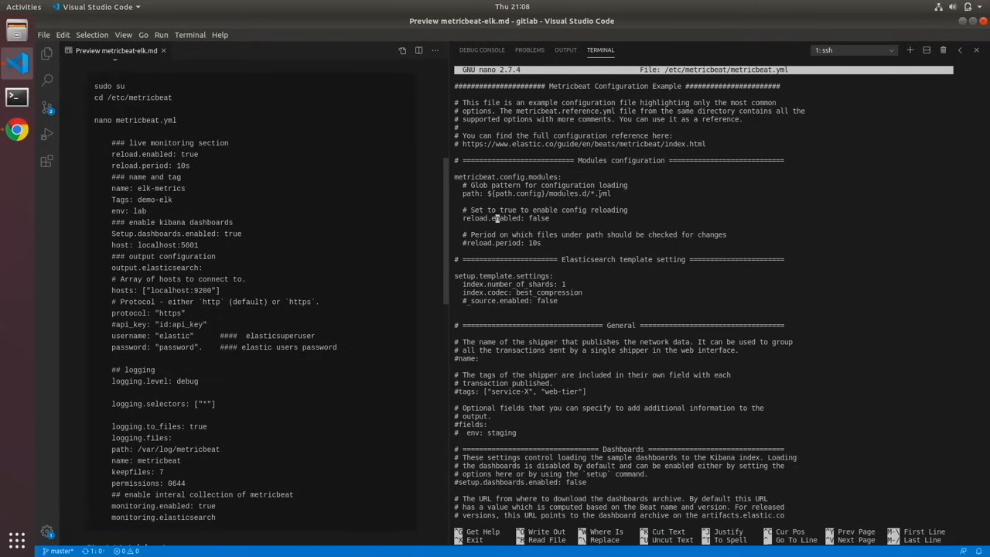
pyautogui.press('Right')
pyautogui.press('Right')
pyautogui.press('Right')
pyautogui.press('Right')
pyautogui.press('Right')
pyautogui.press('Right')
pyautogui.press('Right')
pyautogui.press('Right')
pyautogui.press('Right')
pyautogui.press('Right')
pyautogui.press('Right')
pyautogui.press('Right')
pyautogui.press('Right')
pyautogui.press('BackSpace')
pyautogui.press('BackSpace')
pyautogui.press('BackSpace')
pyautogui.press('BackSpace')
pyautogui.press('BackSpace')
pyautogui.write('true')
# - Uncomment the reload.period: 10s line in the Modules configuration section
pyautogui.press('Down')
pyautogui.press('Down')
pyautogui.press('Down')
pyautogui.press('Left')
pyautogui.press('Left')
pyautogui.press('Left')
pyautogui.press('Left')
pyautogui.press('Left')
pyautogui.press('Left')
pyautogui.press('Left')
pyautogui.press('Left')
pyautogui.press('Left')
pyautogui.press('Left')
pyautogui.press('Left')
pyautogui.press('Left')
pyautogui.press('Left')
pyautogui.press('Left')
pyautogui.press('Left')
pyautogui.press('Left')
pyautogui.press('Left')
pyautogui.press('Left')
pyautogui.press('BackSpace')
# - Uncomment the shipper name setting in the General section and set it to elk-1
pyautogui.press('Down')
pyautogui.press('Down')
pyautogui.press('Down')
pyautogui.press('Down')
pyautogui.press('Down')
pyautogui.press('Down')
pyautogui.press('Down')
pyautogui.press('Down')
pyautogui.press('Down')
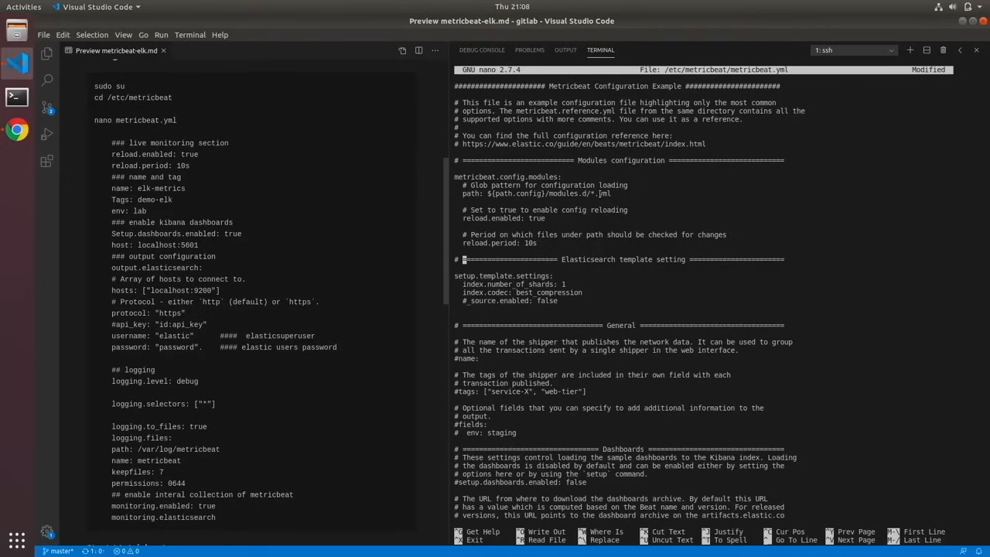
pyautogui.press('Down')
pyautogui.press('Down')
pyautogui.press('Down')
pyautogui.press('Down')
pyautogui.press('Down')
pyautogui.press('Right')
pyautogui.press('BackSpace')
pyautogui.press('End')
pyautogui.write('elk-1')
# - Uncomment the tags setting in the General section and replace its sample entries with the single tag "elk"
pyautogui.press('Down')
pyautogui.press('Down')
pyautogui.press('Down')
pyautogui.press('Down')
pyautogui.press('Home')
pyautogui.press('Right')
pyautogui.press('BackSpace')
pyautogui.press('Right')
pyautogui.press('Right')
pyautogui.press('Right')
pyautogui.press('Right')
pyautogui.press('Right')
pyautogui.press('Right')
pyautogui.press('Right')
pyautogui.press('Right')
pyautogui.press('Right')
pyautogui.press('Right')
pyautogui.press('Right')
pyautogui.press('Right')
pyautogui.press('Right')
pyautogui.press('Right')
pyautogui.press('Right')
pyautogui.press('Right')
pyautogui.press('Right')
pyautogui.press('Right')
pyautogui.press('Right')
pyautogui.press('Right')
pyautogui.press('Right')
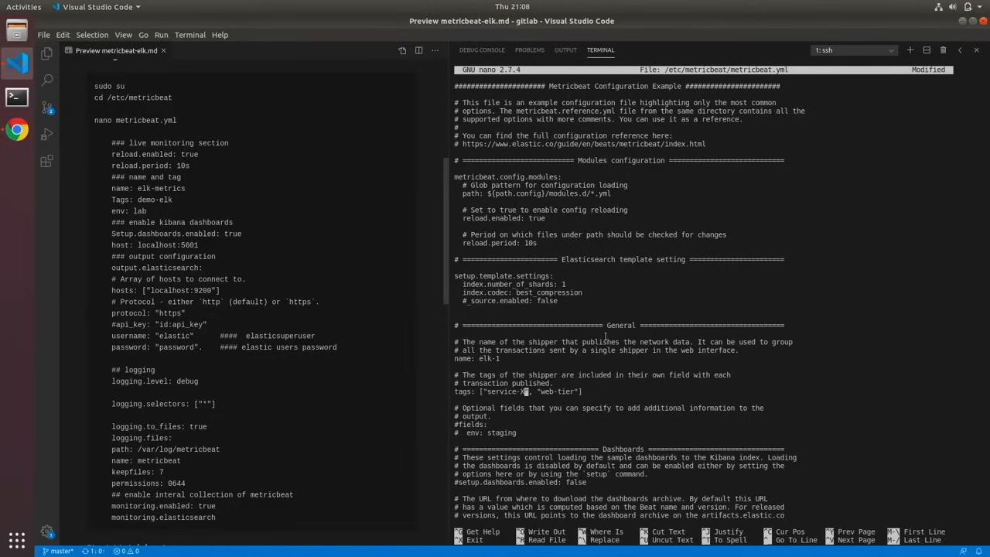
pyautogui.press('Right')
pyautogui.press('Right')
pyautogui.press('Right')
pyautogui.press('Right')
pyautogui.press('Right')
pyautogui.press('Right')
pyautogui.press('Right')
pyautogui.press('BackSpace')
pyautogui.press('BackSpace')
pyautogui.press('BackSpace')
pyautogui.press('BackSpace')
pyautogui.press('BackSpace')
pyautogui.press('BackSpace')
pyautogui.press('BackSpace')
pyautogui.press('BackSpace')
pyautogui.press('BackSpace')
pyautogui.press('BackSpace')
pyautogui.press('BackSpace')
pyautogui.press('BackSpace')
pyautogui.press('BackSpace')
pyautogui.press('BackSpace')
pyautogui.press('BackSpace')
pyautogui.press('BackSpace')
pyautogui.press('BackSpace')
pyautogui.press('BackSpace')
pyautogui.press('BackSpace')
pyautogui.press('BackSpace')
pyautogui.write('elk"')
# - Uncomment setup.dashboards.enabled in the Dashboards section and set it to true
pyautogui.press('Down')
pyautogui.press('Down')
pyautogui.press('Down')
pyautogui.press('Down')
pyautogui.press('Down')
pyautogui.press('Down')
pyautogui.press('Down')
pyautogui.press('Down')
pyautogui.press('Down')
pyautogui.press('Down')
pyautogui.press('Down')
pyautogui.press('Down')
pyautogui.press('Down')
pyautogui.press('Down')
pyautogui.press('Down')
pyautogui.press('Down')
pyautogui.press('Down')
pyautogui.press('Down')
pyautogui.press('Up')
pyautogui.press('Up')
pyautogui.press('Up')
pyautogui.press('Up')
pyautogui.press('Up')
pyautogui.press('Up')
pyautogui.press('Up')
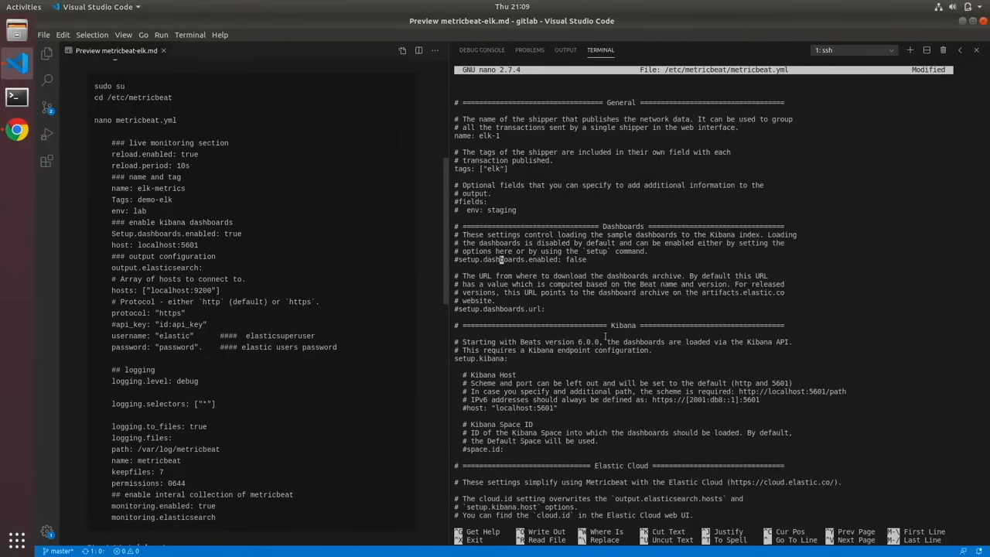
pyautogui.press('Left')
pyautogui.press('Left')
pyautogui.press('Left')
pyautogui.press('Left')
pyautogui.press('Left')
pyautogui.press('Left')
pyautogui.press('Left')
pyautogui.press('Left')
pyautogui.press('Left')
pyautogui.press('Left')
pyautogui.press('BackSpace')
pyautogui.press('Right')
pyautogui.press('Right')
pyautogui.press('Right')
pyautogui.press('Right')
pyautogui.press('Right')
pyautogui.press('Right')
pyautogui.press('Right')
pyautogui.press('Right')
pyautogui.press('Right')
pyautogui.press('Right')
pyautogui.press('Right')
pyautogui.press('Right')
pyautogui.press('Right')
pyautogui.press('Right')
pyautogui.press('Right')
pyautogui.press('Right')
pyautogui.press('Right')
pyautogui.press('Right')
pyautogui.press('Right')
pyautogui.press('Right')
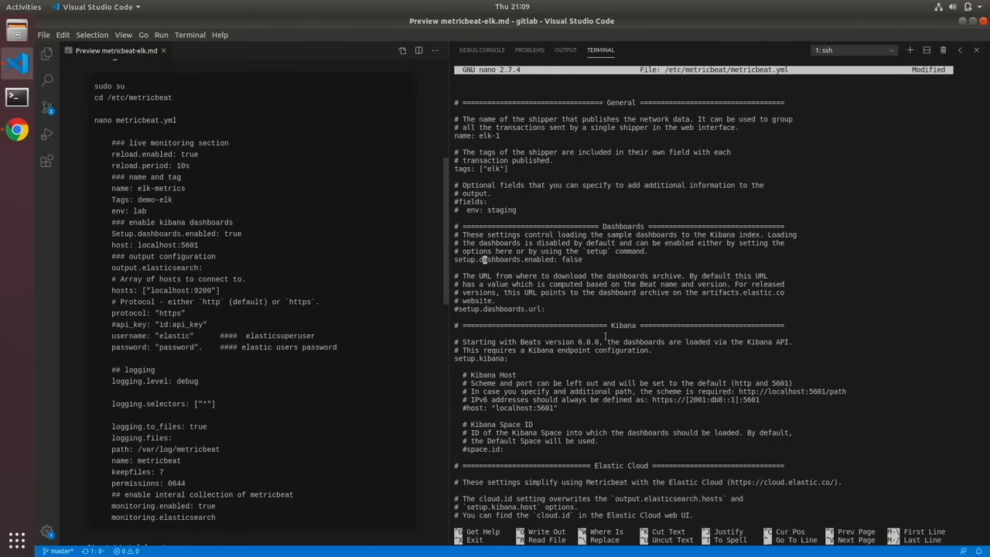
pyautogui.press('Right')
pyautogui.press('Right')
pyautogui.press('Right')
pyautogui.press('Right')
pyautogui.press('Right')
pyautogui.press('Right')
pyautogui.press('Right')
pyautogui.press('Right')
# - Uncomment the host: "localhost:5601" line in the Kibana section
pyautogui.press('Right')
pyautogui.press('BackSpace')
pyautogui.press('BackSpace')
pyautogui.press('BackSpace')
pyautogui.press('BackSpace')
pyautogui.press('BackSpace')
pyautogui.write('true')
pyautogui.press('Down')
pyautogui.press('Down')
pyautogui.press('Down')
pyautogui.press('Down')
pyautogui.press('Down')
pyautogui.press('Down')
pyautogui.press('Down')
pyautogui.press('Down')
pyautogui.press('Down')
pyautogui.press('Down')
pyautogui.press('Down')
pyautogui.press('Down')
pyautogui.press('Down')
pyautogui.press('Down')
pyautogui.press('Down')
pyautogui.press('Down')
pyautogui.press('Down')
pyautogui.press('Down')
pyautogui.press('Down')
pyautogui.press('Down')
pyautogui.press('Up')
pyautogui.press('Up')
pyautogui.press('Left')
pyautogui.press('Left')
pyautogui.press('Left')
pyautogui.press('Left')
pyautogui.press('Left')
pyautogui.press('Left')
pyautogui.press('Left')
pyautogui.press('Left')
pyautogui.press('Left')
pyautogui.press('Left')
pyautogui.press('Left')
pyautogui.press('Left')
pyautogui.press('Left')
pyautogui.press('Left')
pyautogui.press('Left')
pyautogui.press('Left')
pyautogui.press('Left')
pyautogui.press('Left')
pyautogui.press('Left')
pyautogui.press('Left')
pyautogui.press('Delete')
pyautogui.press('Right')
pyautogui.press('Right')
pyautogui.press('Right')
pyautogui.press('Right')
pyautogui.press('Right')
pyautogui.press('Right')
pyautogui.press('Right')
pyautogui.press('Right')
pyautogui.press('Right')
pyautogui.press('Right')
pyautogui.press('Right')
pyautogui.press('Right')
# - Uncomment the protocol setting in the Elasticsearch Output section and set it to "http"
pyautogui.press('Down')
pyautogui.press('Down')
pyautogui.press('Down')
pyautogui.press('Down')
pyautogui.press('Down')
pyautogui.press('Down')
pyautogui.press('Down')
pyautogui.press('Down')
pyautogui.press('Down')
pyautogui.press('Down')
pyautogui.press('Down')
pyautogui.press('Down')
pyautogui.press('Down')
pyautogui.press('Down')
pyautogui.press('Down')
pyautogui.press('Down')
pyautogui.press('Down')
pyautogui.press('Down')
pyautogui.press('Down')
pyautogui.press('Down')
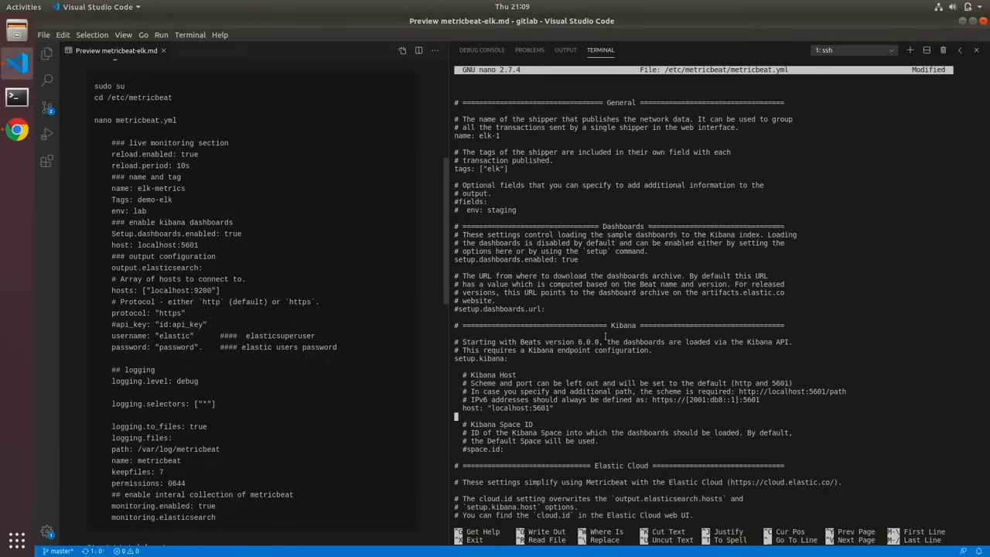
pyautogui.press('Down')
pyautogui.press('Down')
pyautogui.press('Down')
pyautogui.press('Down')
pyautogui.press('Down')
pyautogui.press('Down')
pyautogui.press('Down')
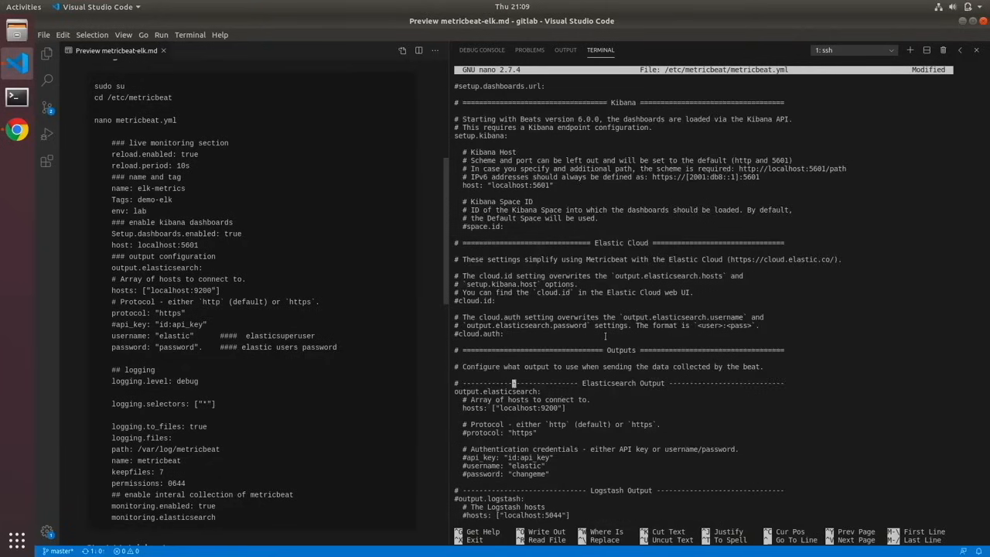
pyautogui.press('Down')
pyautogui.press('Down')
pyautogui.press('Down')
pyautogui.press('Left')
pyautogui.press('Left')
pyautogui.press('Left')
pyautogui.press('Left')
pyautogui.press('Left')
pyautogui.press('Left')
pyautogui.press('Left')
pyautogui.press('Left')
pyautogui.press('Left')
pyautogui.press('Left')
pyautogui.press('Left')
pyautogui.press('Left')
pyautogui.press('Delete')
pyautogui.press('Right')
pyautogui.press('Right')
pyautogui.press('Right')
pyautogui.press('Right')
pyautogui.press('Right')
pyautogui.press('Right')
pyautogui.press('Right')
pyautogui.press('Right')
pyautogui.press('Right')
pyautogui.press('Right')
pyautogui.press('Right')
pyautogui.press('Right')
pyautogui.press('Right')
pyautogui.press('Right')
pyautogui.press('Right')
pyautogui.press('Right')
pyautogui.press('BackSpace')
# - Uncomment the username: "elastic" line under the authentication credentials of the Elasticsearch output
pyautogui.press('Down')
pyautogui.press('Down')
pyautogui.press('Down')
# - Uncomment the password setting of the Elasticsearch output and replace its sample value with the elastic user's password
pyautogui.press('Down')
pyautogui.press('Left')
pyautogui.press('Left')
pyautogui.press('Left')
pyautogui.press('Left')
pyautogui.press('Left')
pyautogui.press('Left')
pyautogui.press('Left')
pyautogui.press('Left')
pyautogui.press('Left')
pyautogui.press('Left')
pyautogui.press('Left')
pyautogui.press('Left')
pyautogui.press('Left')
pyautogui.press('Left')
pyautogui.press('BackSpace')
pyautogui.press('Down')
pyautogui.press('Left')
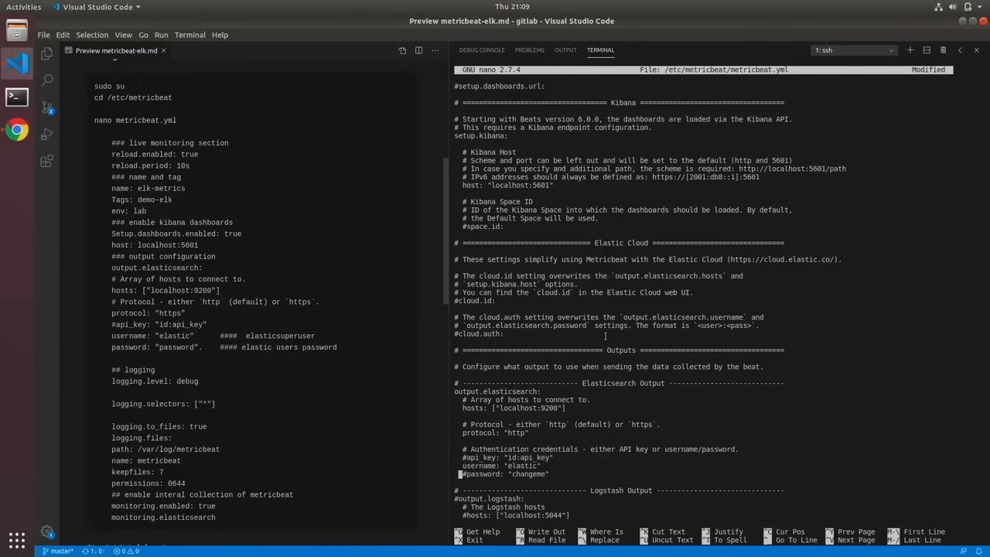
pyautogui.press('Delete')
pyautogui.press('Right')
pyautogui.press('Right')
pyautogui.press('Right')
pyautogui.press('Right')
pyautogui.press('Right')
pyautogui.press('Right')
pyautogui.press('Right')
pyautogui.press('Right')
pyautogui.press('Right')
pyautogui.press('Right')
pyautogui.press('Right')
pyautogui.press('Right')
pyautogui.press('Right')
pyautogui.press('Right')
pyautogui.press('Right')
pyautogui.press('Right')
pyautogui.press('Right')
pyautogui.press('Right')
pyautogui.press('Right')
pyautogui.press('BackSpace')
pyautogui.press('BackSpace')
pyautogui.press('BackSpace')
pyautogui.press('BackSpace')
pyautogui.press('BackSpace')
pyautogui.press('BackSpace')
pyautogui.press('BackSpace')
pyautogui.press('BackSpace')
# - Uncomment the logging.level: debug and logging.selectors: ["*"] settings in the Logging section
pyautogui.press('Down')
pyautogui.press('Down')
pyautogui.press('Down')
pyautogui.press('Down')
pyautogui.press('Down')
pyautogui.press('Down')
pyautogui.press('Down')
pyautogui.press('Down')
pyautogui.press('Down')
pyautogui.press('Down')
pyautogui.press('Down')
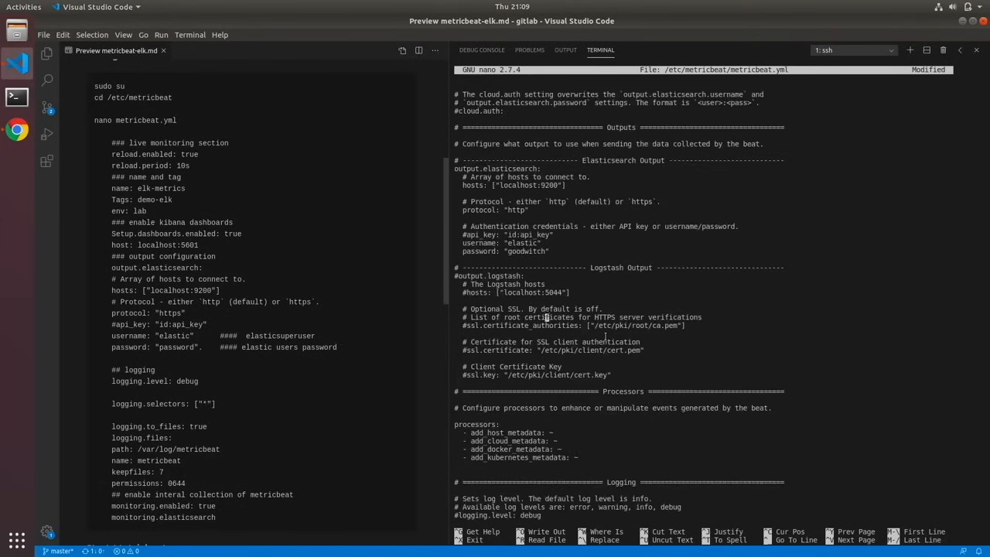
pyautogui.press('Down')
pyautogui.press('Down')
pyautogui.press('Down')
pyautogui.press('Down')
pyautogui.press('Down')
pyautogui.press('Down')
pyautogui.press('Down')
pyautogui.press('Down')
pyautogui.press('Down')
pyautogui.press('Down')
pyautogui.press('Down')
pyautogui.press('Down')
pyautogui.press('Down')
pyautogui.press('Down')
pyautogui.press('Down')
pyautogui.press('Down')
pyautogui.press('Down')
pyautogui.press('Down')
pyautogui.press('Down')
pyautogui.press('Down')
pyautogui.press('Down')
pyautogui.press('Down')
pyautogui.press('Down')
pyautogui.press('Down')
pyautogui.press('Down')
pyautogui.press('Down')
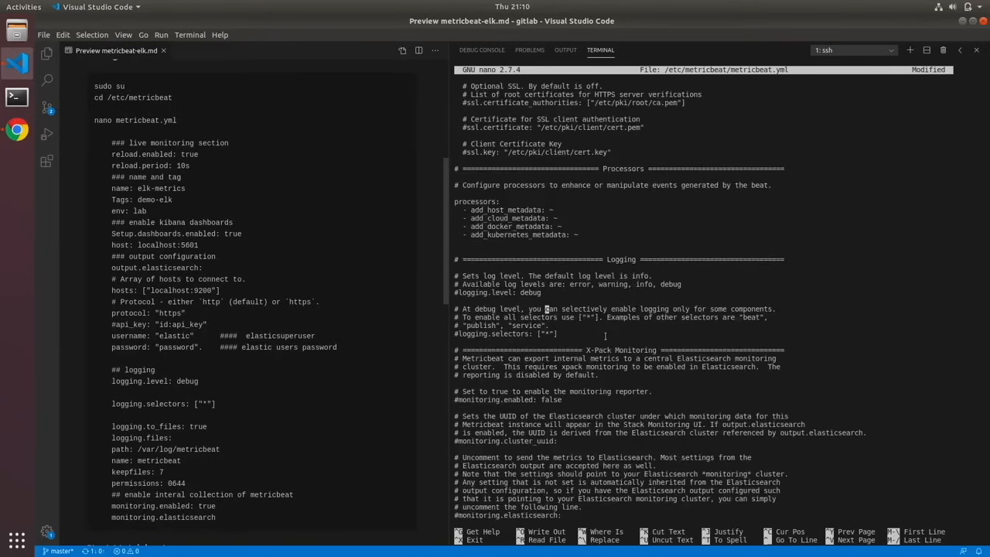
pyautogui.press('Up')
pyautogui.press('Up')
pyautogui.press('Up')
pyautogui.press('Up')
pyautogui.press('Up')
pyautogui.press('Left')
pyautogui.press('Left')
pyautogui.press('Left')
pyautogui.press('Left')
pyautogui.press('Left')
pyautogui.press('Left')
pyautogui.press('Left')
pyautogui.press('Left')
pyautogui.press('Left')
pyautogui.press('Left')
pyautogui.press('Left')
pyautogui.press('Left')
pyautogui.press('Left')
pyautogui.press('Left')
pyautogui.press('Left')
pyautogui.press('Left')
pyautogui.press('Left')
pyautogui.press('Left')
pyautogui.press('Left')
pyautogui.press('Left')
pyautogui.press('BackSpace')
# - Below logging.selectors, add blank lines and insert the notes' file-logging block, from logging.to_files: true through permissions: 0644
pyautogui.press('Down')
pyautogui.press('Down')
pyautogui.press('Down')
pyautogui.press('Down')
pyautogui.press('Down')
pyautogui.press('Delete')
pyautogui.press('Down')
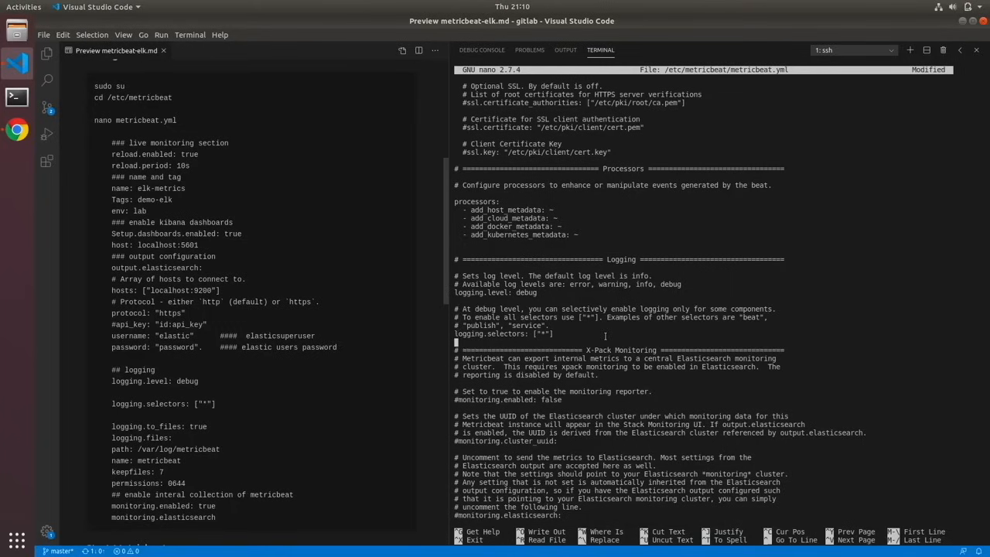
pyautogui.press('Return')
pyautogui.press('Return')
pyautogui.press('Return')
pyautogui.press('Up')
pyautogui.press('Up')
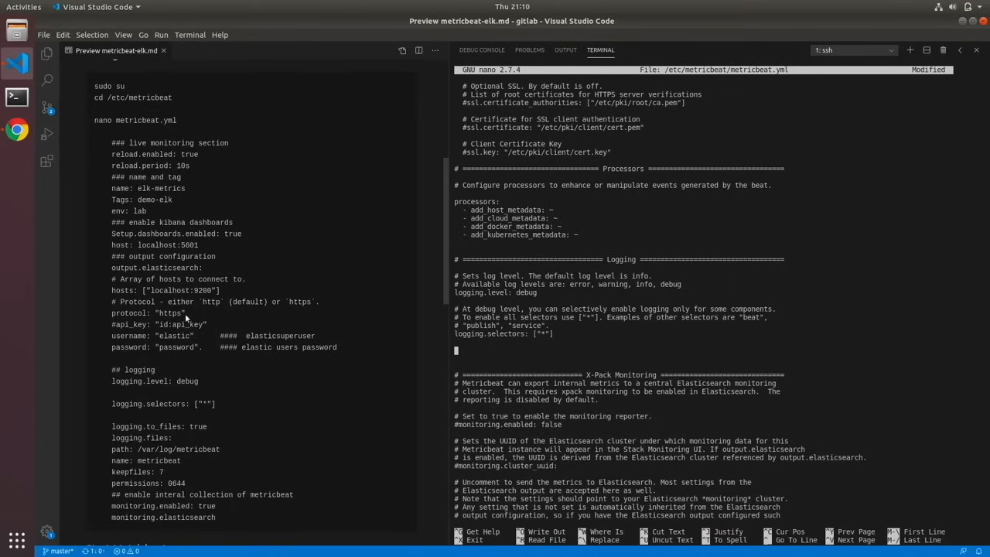
pyautogui.scroll(3, 176, 323)
pyautogui.scroll(-5, 116, 325)
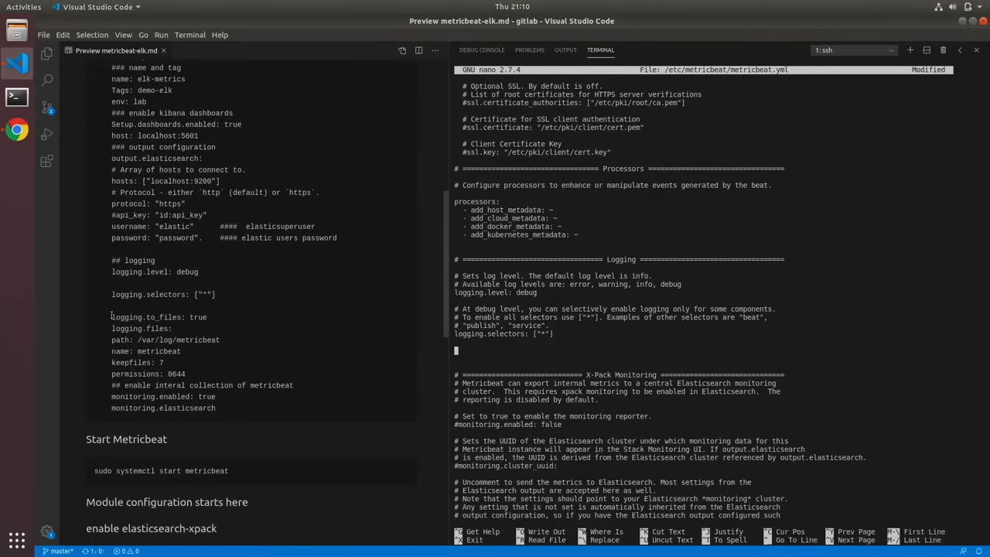
pyautogui.moveTo(112, 318); pyautogui.dragTo(209, 318)
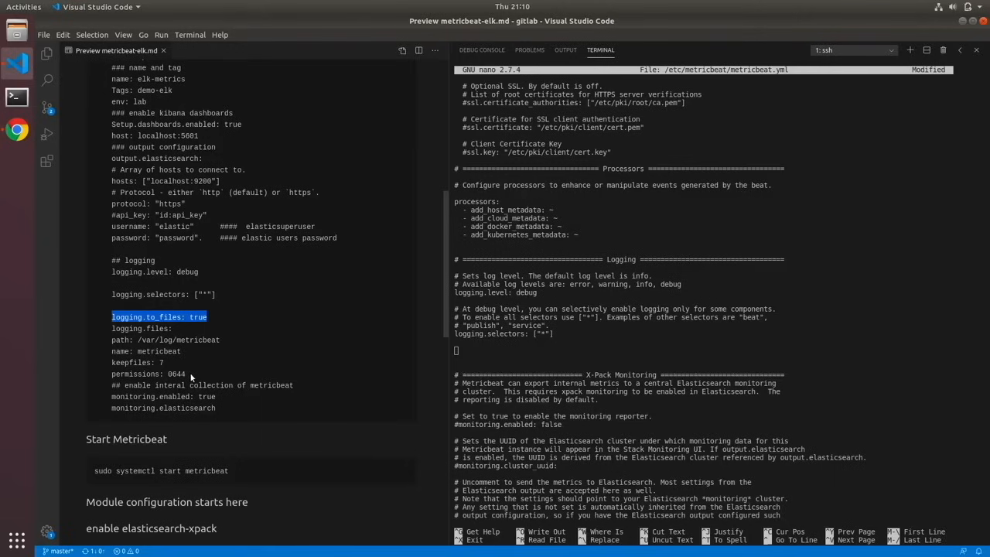
pyautogui.moveTo(189, 372); pyautogui.dragTo(113, 317)
pyautogui.hotkey('ctrl', 'c')
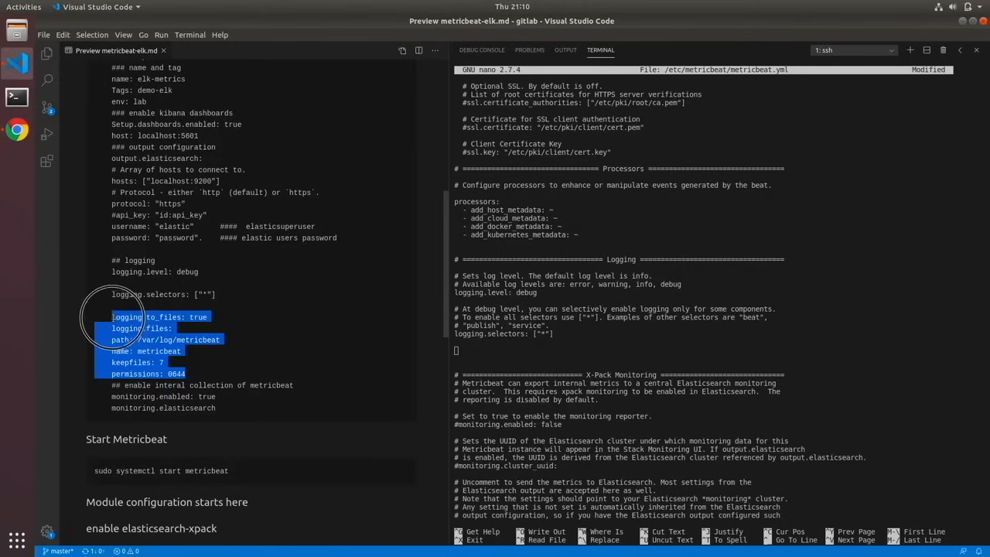
pyautogui.click(467, 347)
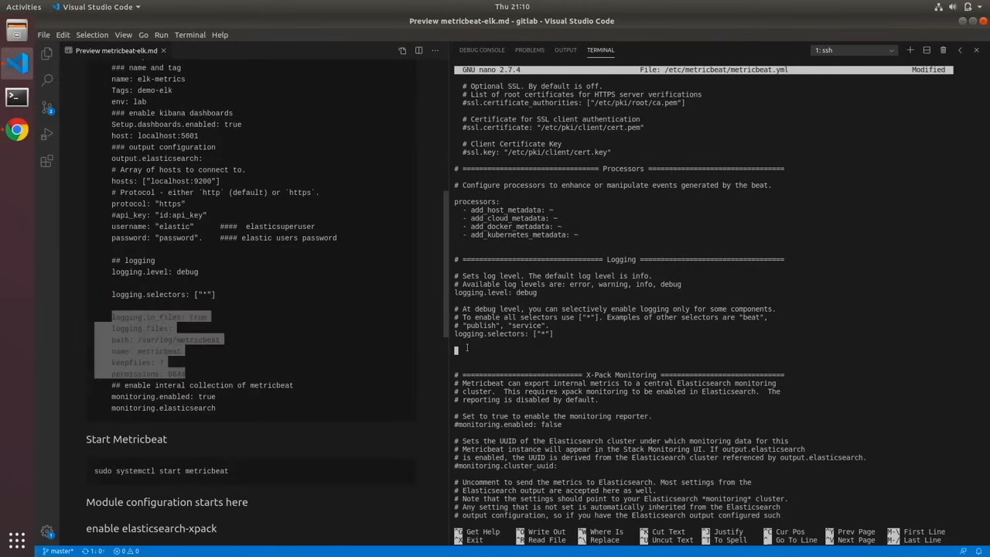
pyautogui.hotkey('ctrl', 'shift', 'v')
# - Uncomment monitoring.enabled in the X-Pack Monitoring section and set it to true
pyautogui.press('Down')
pyautogui.press('Down')
pyautogui.press('Down')
pyautogui.press('Down')
pyautogui.press('Down')
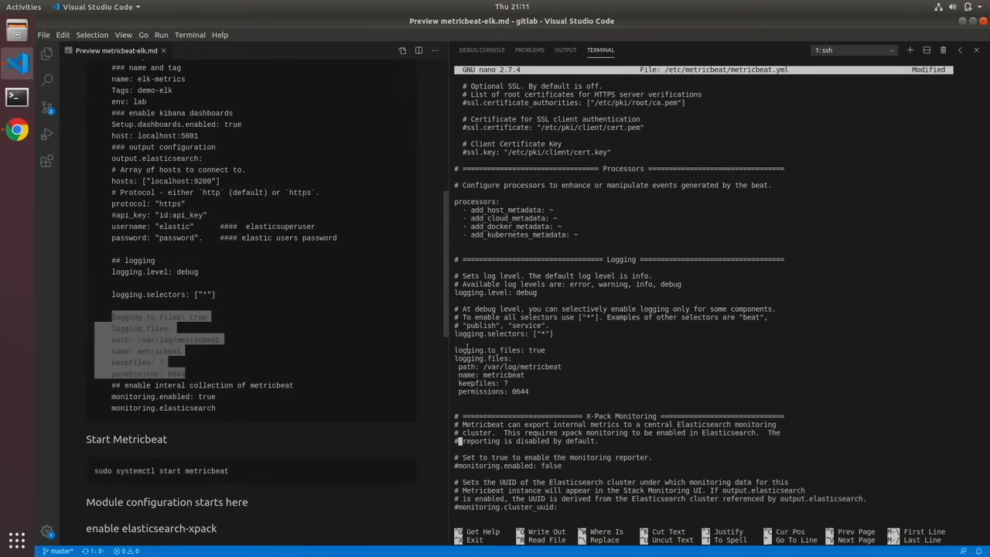
pyautogui.press('Down')
pyautogui.press('Down')
pyautogui.press('Down')
pyautogui.press('Delete')
pyautogui.press('Right')
pyautogui.press('Right')
pyautogui.press('Right')
pyautogui.press('Right')
pyautogui.press('Right')
pyautogui.press('Right')
pyautogui.press('Right')
pyautogui.press('Right')
pyautogui.press('Right')
pyautogui.press('Right')
pyautogui.press('Right')
pyautogui.press('Right')
pyautogui.press('Right')
pyautogui.press('Right')
pyautogui.press('Right')
pyautogui.press('Right')
pyautogui.press('Right')
pyautogui.press('Right')
pyautogui.press('Right')
pyautogui.press('Right')
pyautogui.press('Right')
pyautogui.press('Right')
pyautogui.press('BackSpace')
pyautogui.press('BackSpace')
pyautogui.press('BackSpace')
pyautogui.press('BackSpace')
pyautogui.press('BackSpace')
pyautogui.write('true')
# - Uncomment the monitoring.elasticsearch: line at the end of the X-Pack Monitoring section
pyautogui.press('Down')
pyautogui.press('Down')
pyautogui.press('Down')
pyautogui.press('Down')
pyautogui.press('Down')
pyautogui.press('Down')
pyautogui.press('Down')
pyautogui.press('Down')
pyautogui.press('Down')
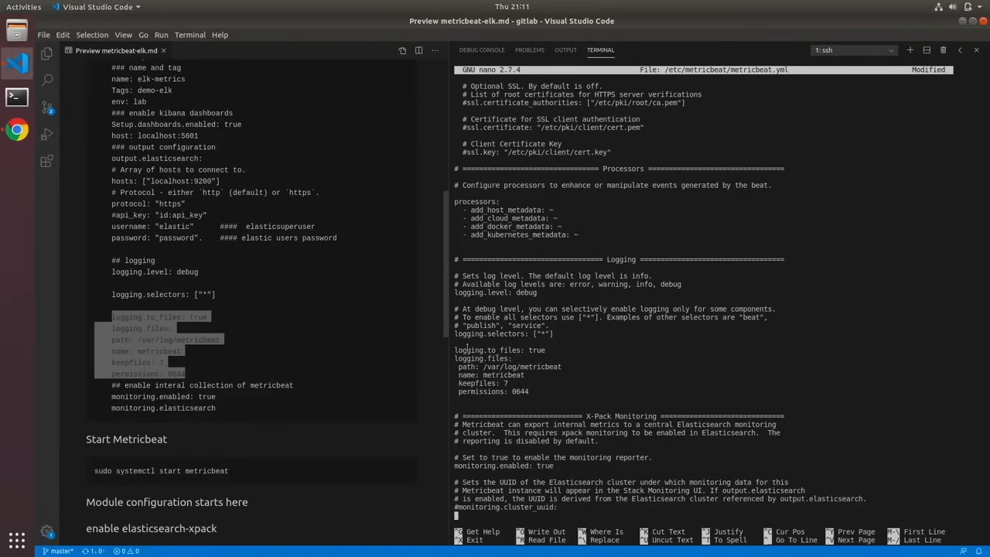
pyautogui.press('Down')
pyautogui.press('Down')
pyautogui.press('Down')
pyautogui.press('Down')
pyautogui.press('Down')
pyautogui.press('Left')
pyautogui.press('Left')
pyautogui.press('Left')
pyautogui.press('Left')
pyautogui.press('Left')
pyautogui.press('Left')
pyautogui.press('Left')
pyautogui.press('Left')
pyautogui.press('Left')
pyautogui.press('Left')
pyautogui.press('Left')
pyautogui.press('Left')
pyautogui.press('Left')
pyautogui.press('Left')
pyautogui.press('Left')
pyautogui.press('Left')
pyautogui.press('Left')
pyautogui.press('Left')
pyautogui.press('Left')
pyautogui.press('Left')
pyautogui.press('BackSpace')
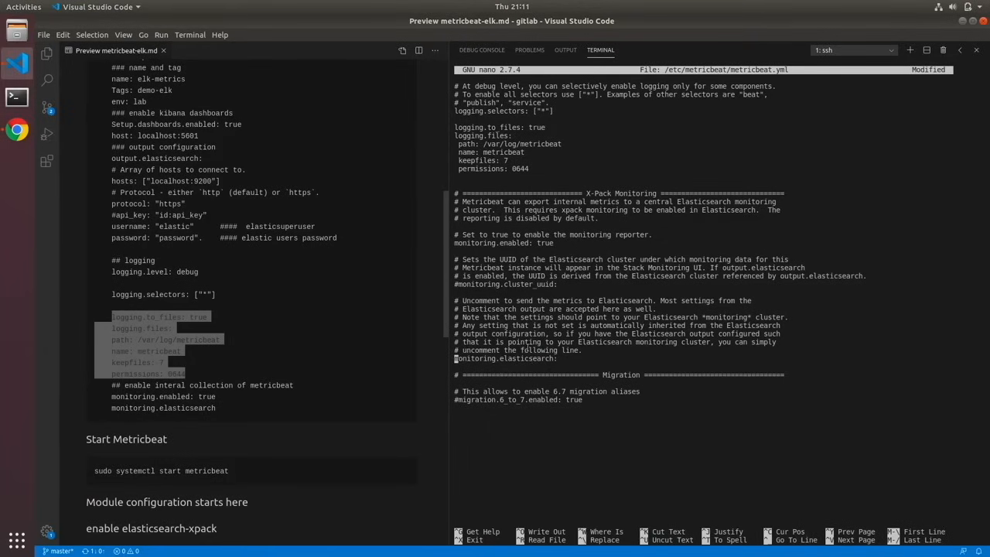
# - Review the edited settings from the X-Pack Monitoring section back up to the Elasticsearch Output section
pyautogui.press('Up')
pyautogui.press('Up')
pyautogui.press('Up')
pyautogui.press('Up')
pyautogui.press('Up')
pyautogui.press('Up')
pyautogui.press('Up')
pyautogui.press('Up')
pyautogui.press('Up')
pyautogui.press('Up')
pyautogui.press('Up')
pyautogui.press('Up')
pyautogui.press('Up')
pyautogui.press('Up')
pyautogui.press('Up')
pyautogui.press('Up')
pyautogui.press('Up')
pyautogui.press('Up')
pyautogui.press('Up')
pyautogui.press('Up')
pyautogui.press('Up')
pyautogui.press('Up')
pyautogui.press('Up')
pyautogui.press('Up')
pyautogui.press('Up')
pyautogui.press('Up')
pyautogui.press('Up')
pyautogui.press('Up')
pyautogui.press('Up')
pyautogui.press('Up')
pyautogui.press('Up')
pyautogui.press('Up')
pyautogui.press('Up')
pyautogui.press('Up')
pyautogui.press('Up')
pyautogui.press('Up')
pyautogui.press('Up')
pyautogui.press('Up')
pyautogui.press('Up')
pyautogui.press('Up')
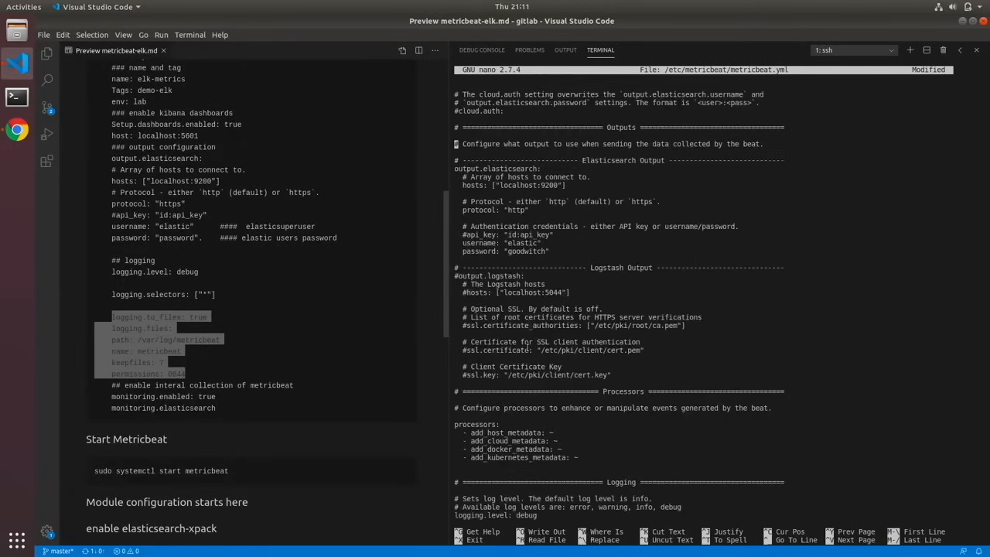
pyautogui.press('Down')
pyautogui.press('Down')
pyautogui.press('Down')
pyautogui.press('Down')
pyautogui.press('Down')
pyautogui.press('Down')
pyautogui.press('Down')
pyautogui.press('Down')
pyautogui.press('Down')
pyautogui.press('Down')
pyautogui.press('Down')
pyautogui.press('Down')
pyautogui.press('Down')
pyautogui.press('Down')
pyautogui.press('Down')
pyautogui.press('Down')
pyautogui.press('Down')
pyautogui.press('Down')
pyautogui.press('Down')
pyautogui.press('Down')
pyautogui.press('Down')
pyautogui.press('Down')
pyautogui.press('Down')
pyautogui.press('Down')
pyautogui.press('Down')
# - Save the changes to /etc/metricbeat/metricbeat.yml and exit the editor
pyautogui.hotkey('ctrl', 'o')
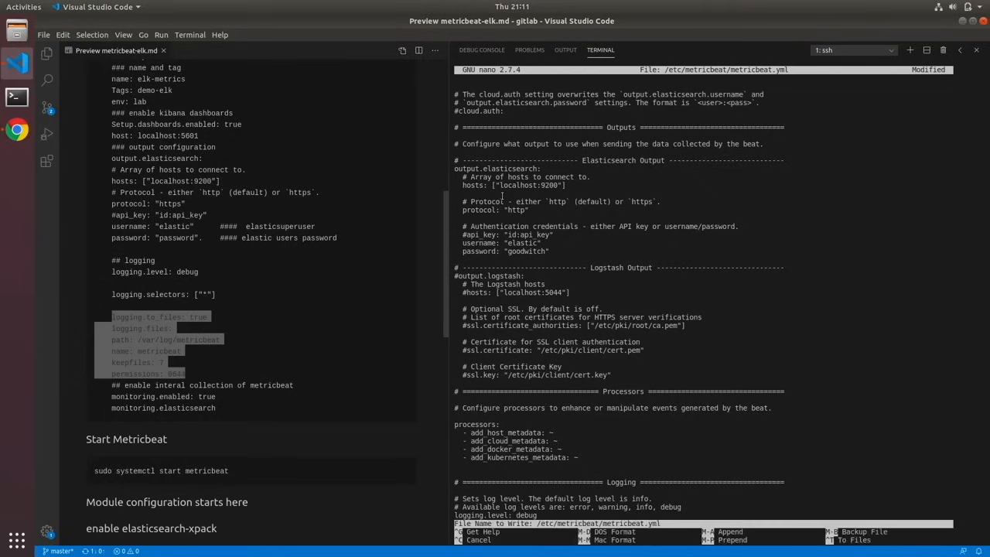
pyautogui.press('Return')
pyautogui.hotkey('ctrl', 'x')
# - Start the Metricbeat service with sudo systemctl start metricbeat
pyautogui.write('sudo systemctl start metricbeat')
pyautogui.press('Return')
# - Enable the Metricbeat service at boot with sudo systemctl enable metricbeat
pyautogui.write('sudo sys')
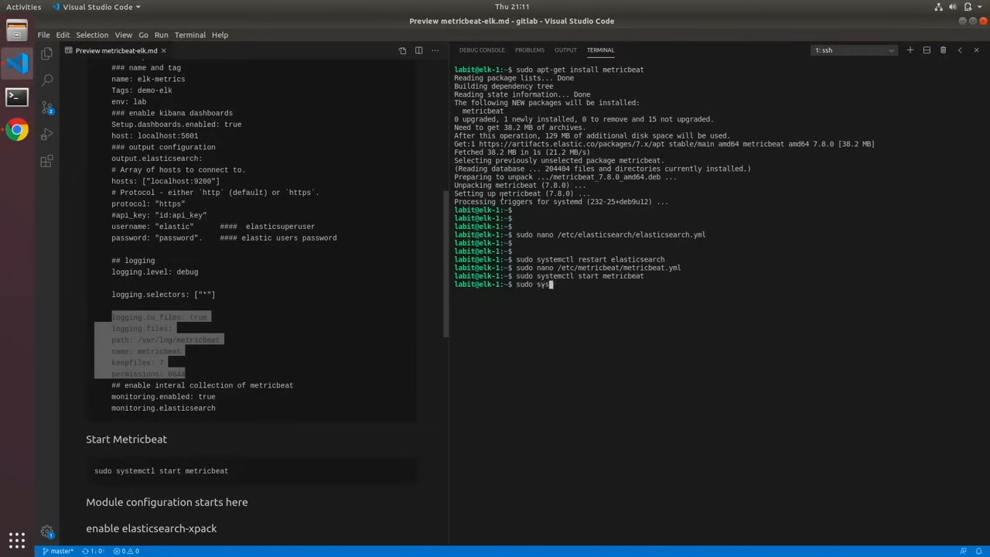
pyautogui.write('temctl enable metricbeat')
pyautogui.press('Return')
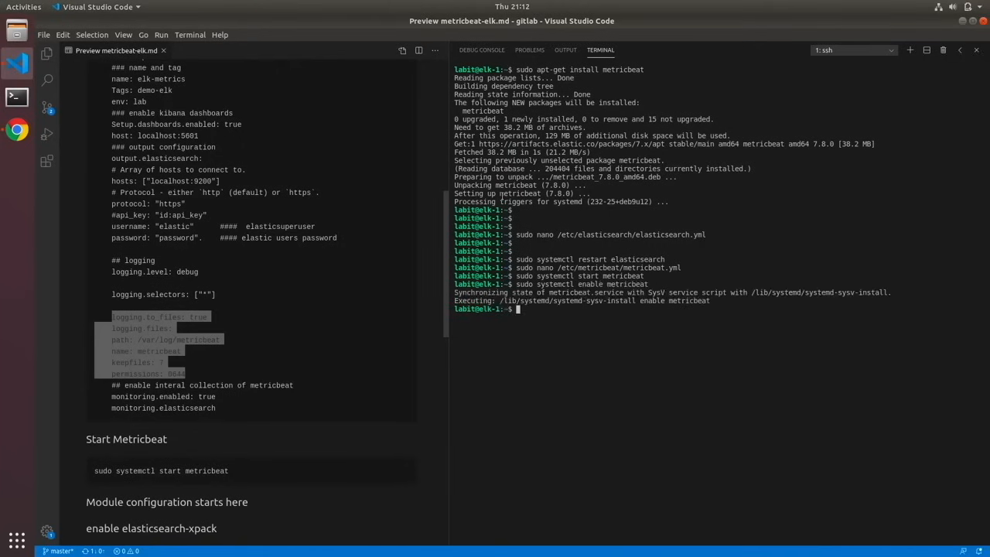
pyautogui.press('Return')
pyautogui.press('Return')
pyautogui.press('Return')
pyautogui.press('Return')
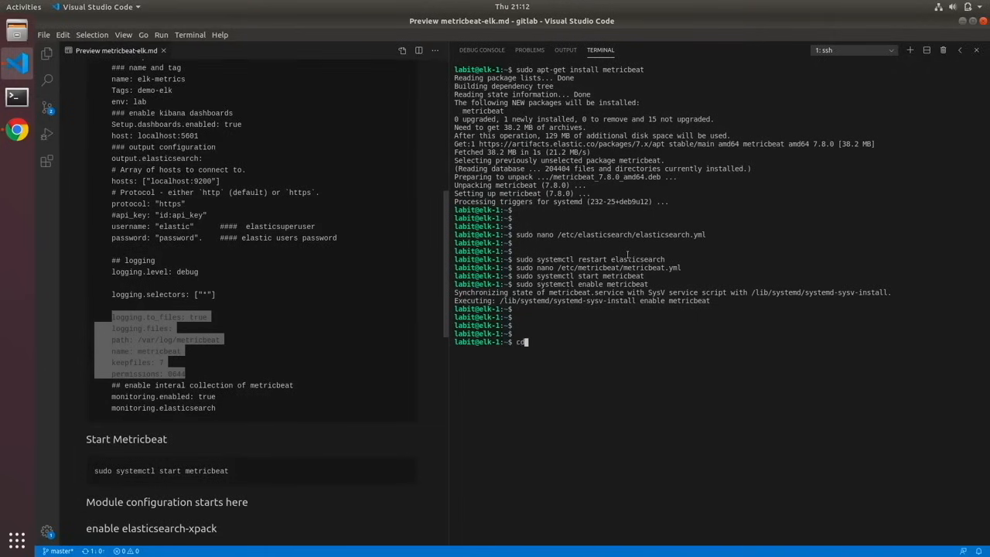
# - Change to the /etc/metricbeat directory and list its contents to locate the modules.d folder
pyautogui.write('cd /etc/metricbeat/')
pyautogui.press('Return')
pyautogui.write('ls')
pyautogui.press('Return')
pyautogui.moveTo(677, 358); pyautogui.dragTo(721, 358)
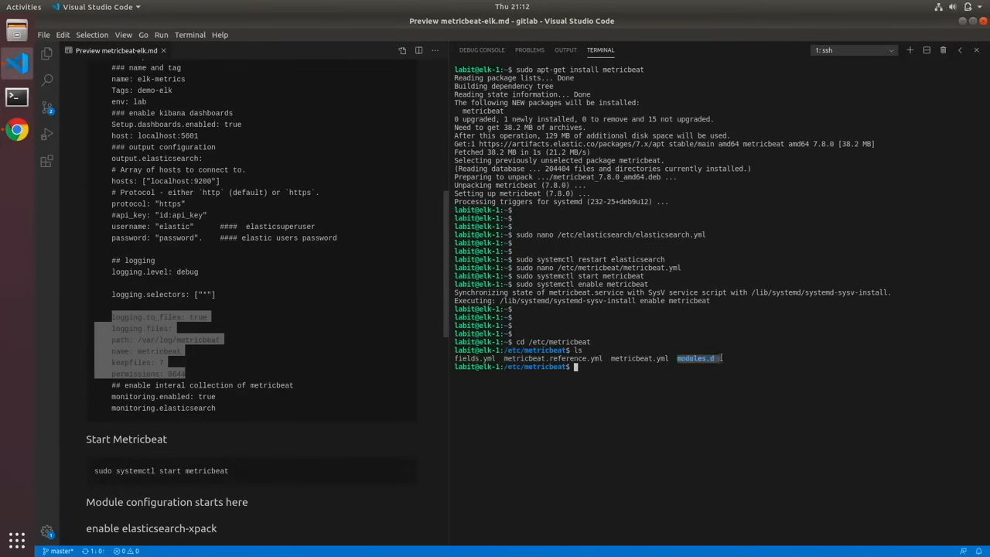
# - Enter the modules.d directory and list the available Metricbeat module configuration files
pyautogui.write('cd mo')
pyautogui.press('Tab')
pyautogui.press('Return')
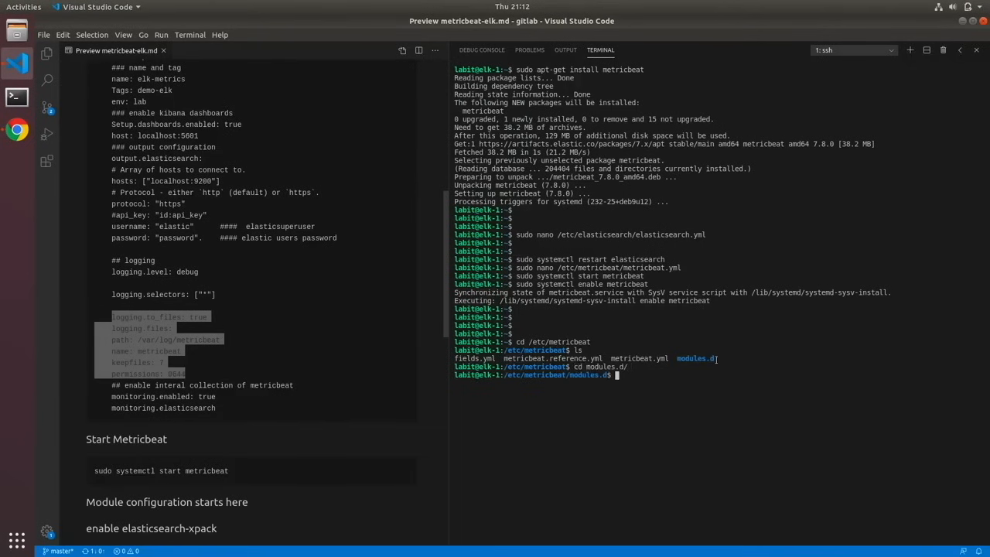
pyautogui.write('ls')
pyautogui.press('Return')
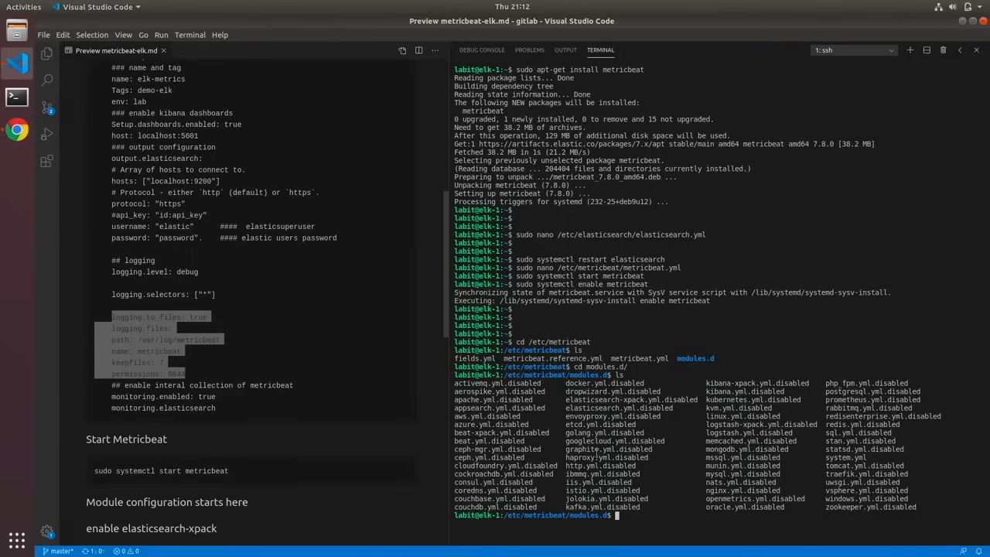
# - Clear the terminal and list modules.d again to review the elasticsearch-xpack, kibana-xpack and system module files
pyautogui.moveTo(826, 457); pyautogui.dragTo(873, 457)
pyautogui.press('Return')
pyautogui.press('Return')
pyautogui.press('Return')
pyautogui.write('clear')
pyautogui.press('Return')
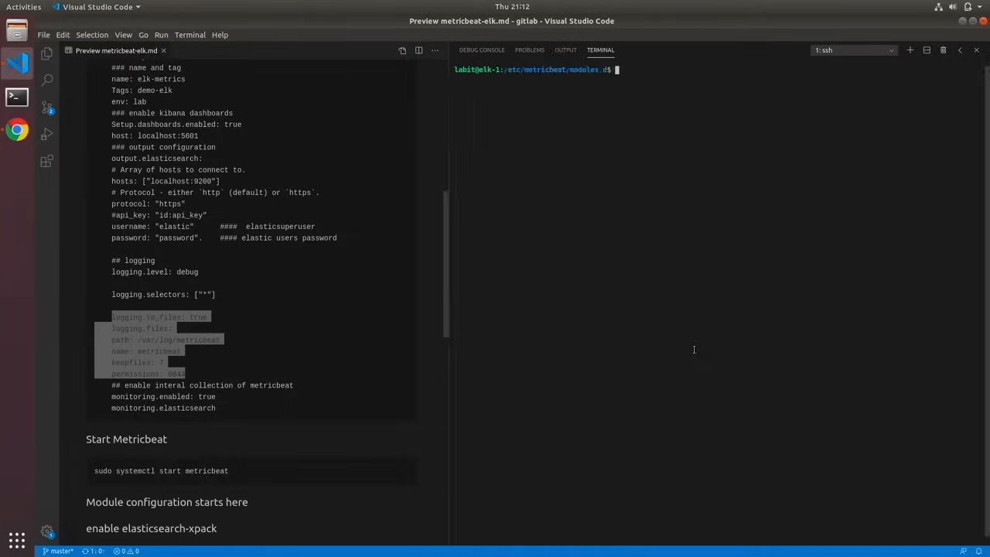
pyautogui.write('ls')
pyautogui.press('Return')
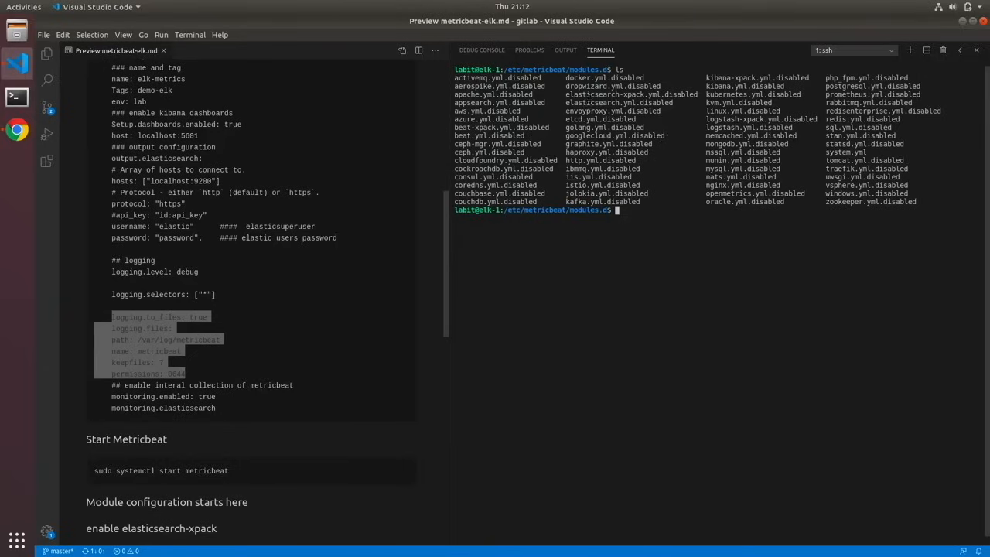
pyautogui.moveTo(582, 94); pyautogui.dragTo(646, 94)
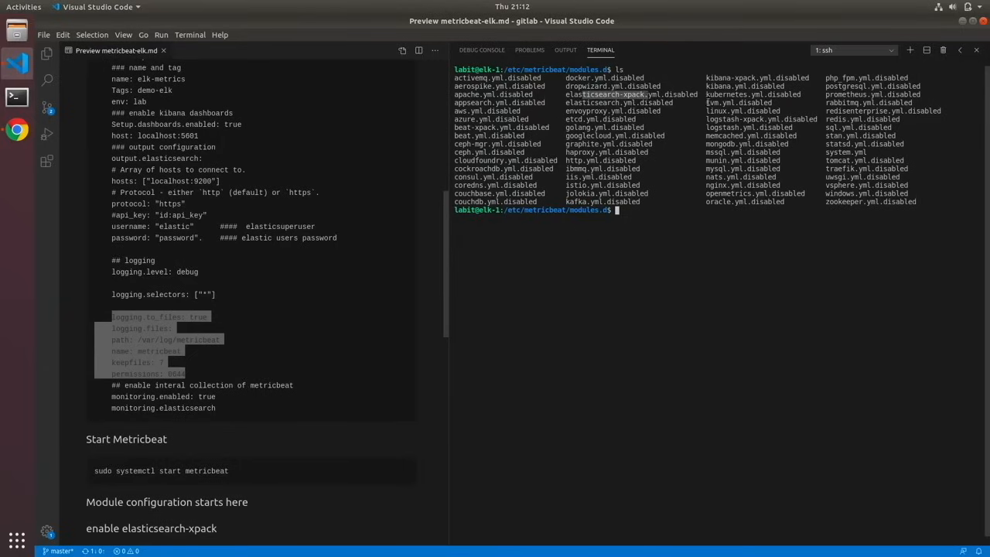
pyautogui.moveTo(706, 78); pyautogui.dragTo(787, 78)
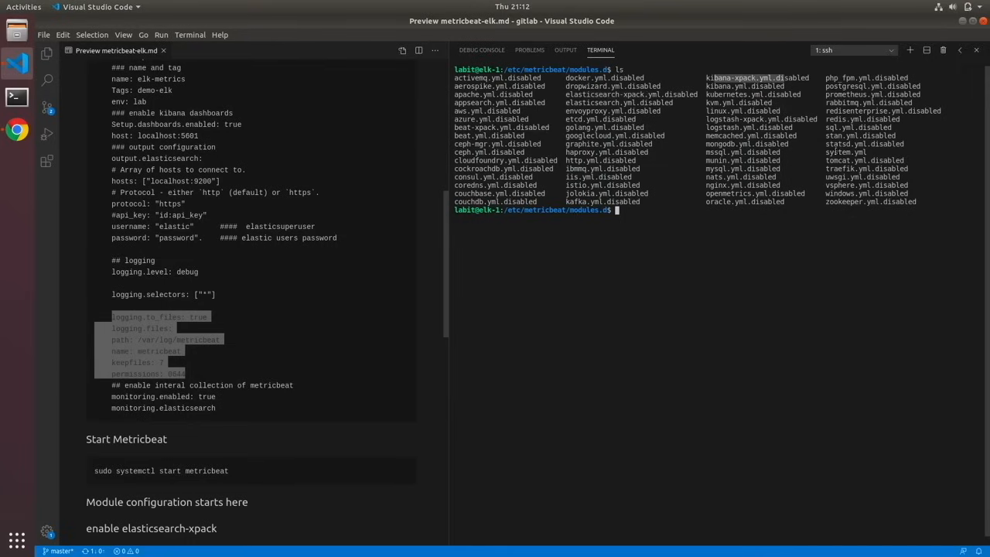
pyautogui.click(835, 150)
pyautogui.click(708, 241)
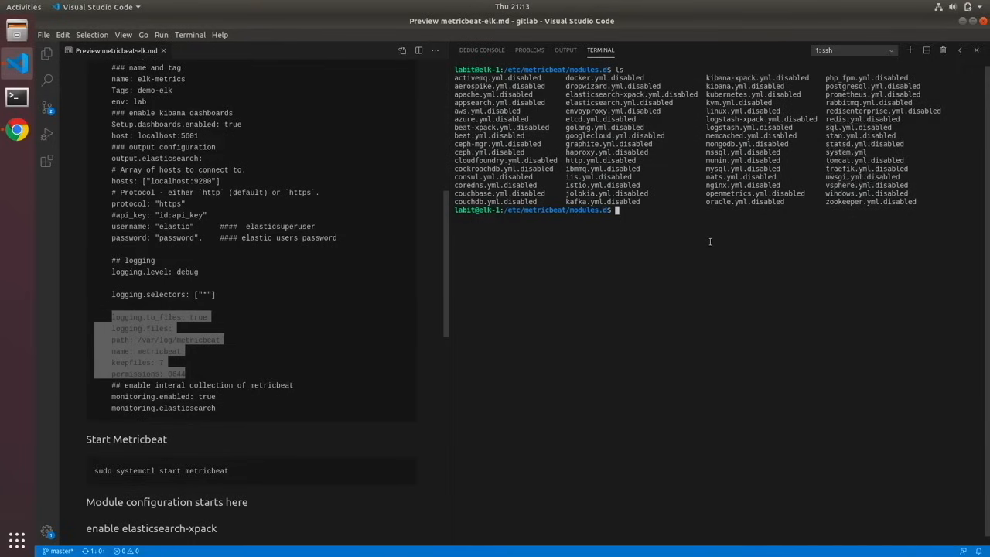
# - Enable the Elasticsearch monitoring module with sudo metricbeat modules enable elasticsearch-xpack
pyautogui.write('sudo metricbeat modules ')
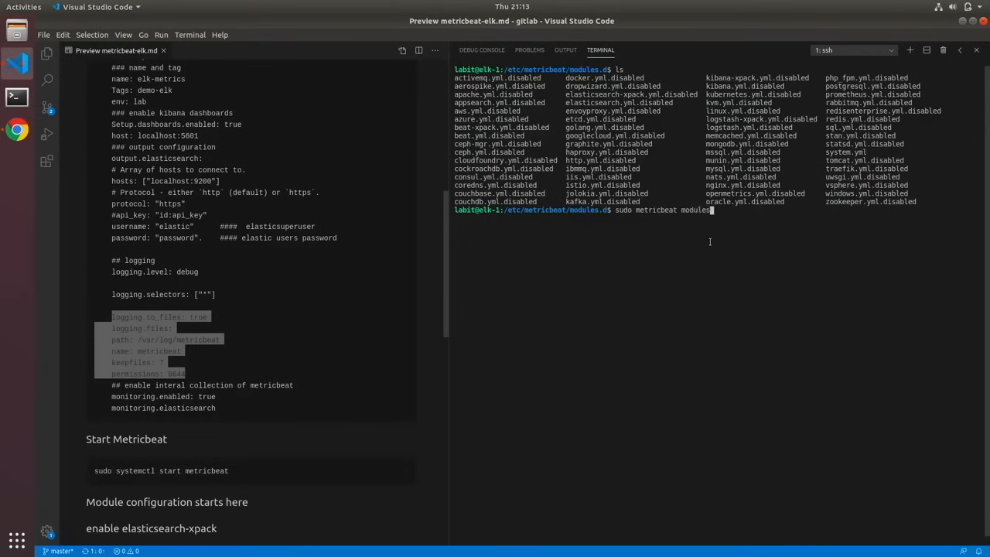
pyautogui.write('enable elasticsearch-xpack')
pyautogui.press('Return')
pyautogui.press('Up')
pyautogui.press('Left')
pyautogui.press('Left')
pyautogui.press('Left')
pyautogui.press('Left')
pyautogui.write('x')
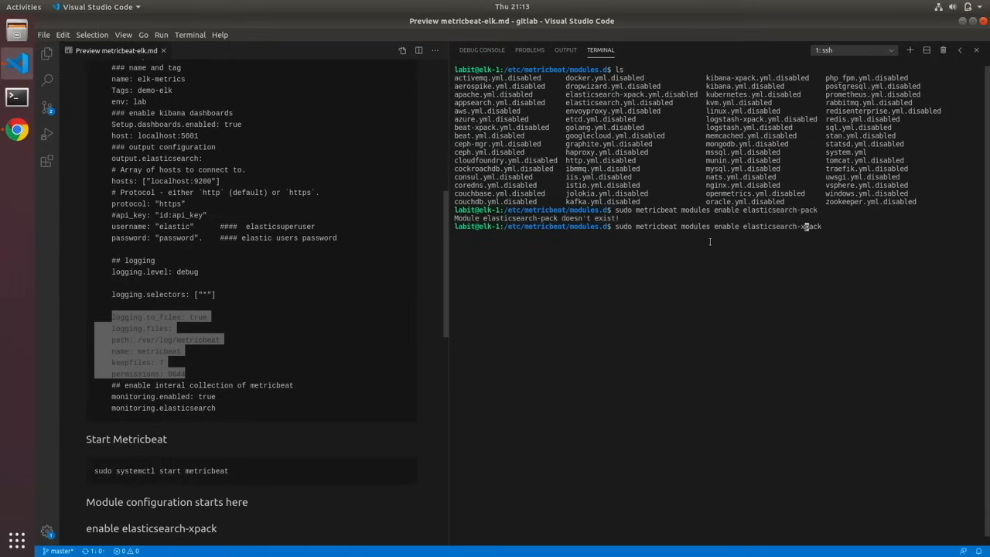
pyautogui.press('Return')
# - Enable the Kibana monitoring module with sudo metricbeat modules enable kibana-xpack
pyautogui.press('Up')
pyautogui.press('Left')
pyautogui.press('Left')
pyautogui.press('Left')
pyautogui.press('Left')
pyautogui.press('Left')
pyautogui.press('BackSpace')
pyautogui.press('BackSpace')
pyautogui.press('BackSpace')
pyautogui.press('BackSpace')
pyautogui.press('BackSpace')
pyautogui.press('BackSpace')
pyautogui.press('BackSpace')
pyautogui.press('BackSpace')
pyautogui.press('BackSpace')
pyautogui.press('BackSpace')
pyautogui.press('BackSpace')
pyautogui.press('BackSpace')
pyautogui.press('BackSpace')
pyautogui.press('BackSpace')
pyautogui.write('kibana-')
pyautogui.press('Return')
pyautogui.press('Return')
pyautogui.press('Return')
pyautogui.press('Return')
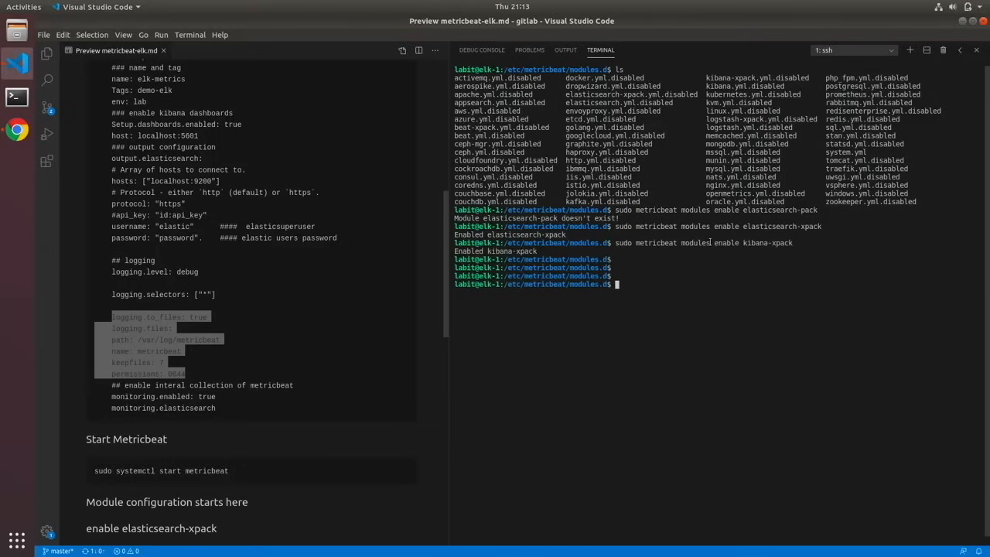
# - Enable the Beats monitoring module with sudo metricbeat modules enable beat-xpack
pyautogui.press('Up')
pyautogui.press('Left')
pyautogui.press('Left')
pyautogui.press('Left')
pyautogui.press('Left')
pyautogui.press('Left')
pyautogui.press('Left')
pyautogui.press('BackSpace')
pyautogui.press('BackSpace')
pyautogui.press('BackSpace')
pyautogui.press('BackSpace')
pyautogui.press('BackSpace')
pyautogui.press('BackSpace')
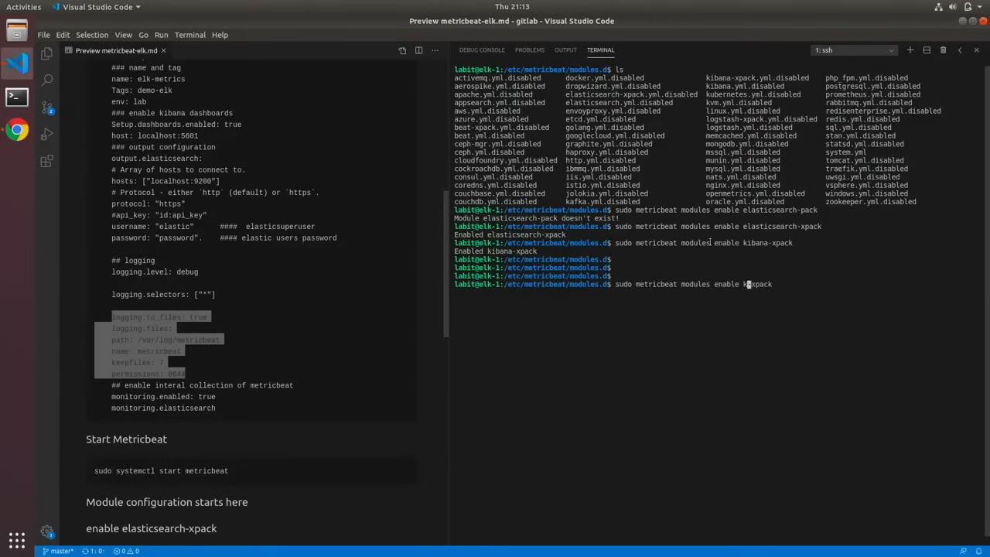
pyautogui.write('beat')
pyautogui.press('Return')
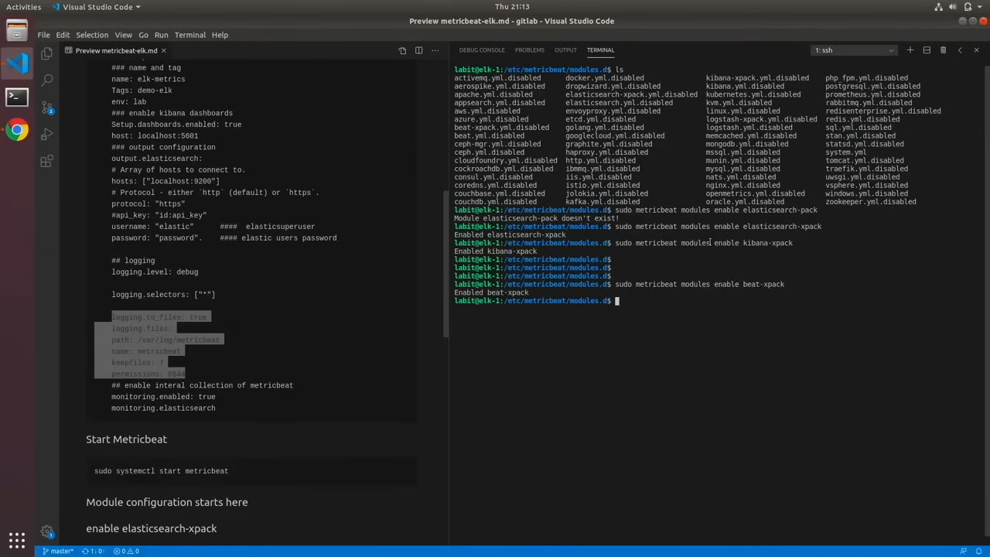
# - Disable the Beats monitoring module with sudo metricbeat modules disable beat-xpack
pyautogui.press('Up')
pyautogui.press('Left')
pyautogui.press('Left')
pyautogui.press('Left')
pyautogui.press('Left')
pyautogui.press('Left')
pyautogui.press('Left')
pyautogui.press('Left')
pyautogui.press('Left')
pyautogui.press('Left')
pyautogui.press('Left')
pyautogui.press('Left')
pyautogui.press('BackSpace')
pyautogui.press('BackSpace')
pyautogui.press('BackSpace')
pyautogui.press('BackSpace')
pyautogui.press('BackSpace')
pyautogui.press('BackSpace')
pyautogui.write('disable')
pyautogui.press('Return')
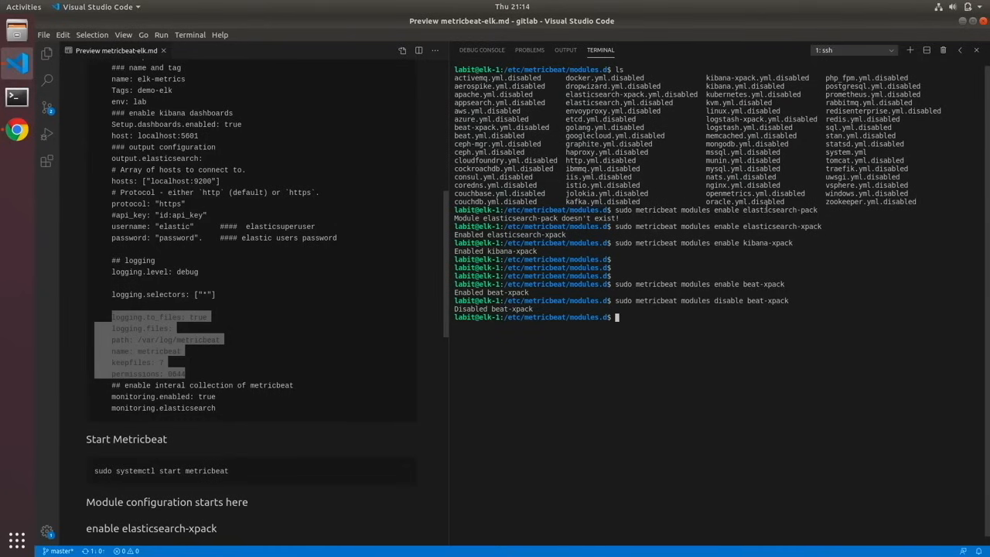
# - Open elasticsearch-xpack.yml for editing with sudo nano
pyautogui.write('sudo nanp')
pyautogui.press('BackSpace')
pyautogui.press('BackSpace')
pyautogui.write('o elasticsearch-xpack.yml')
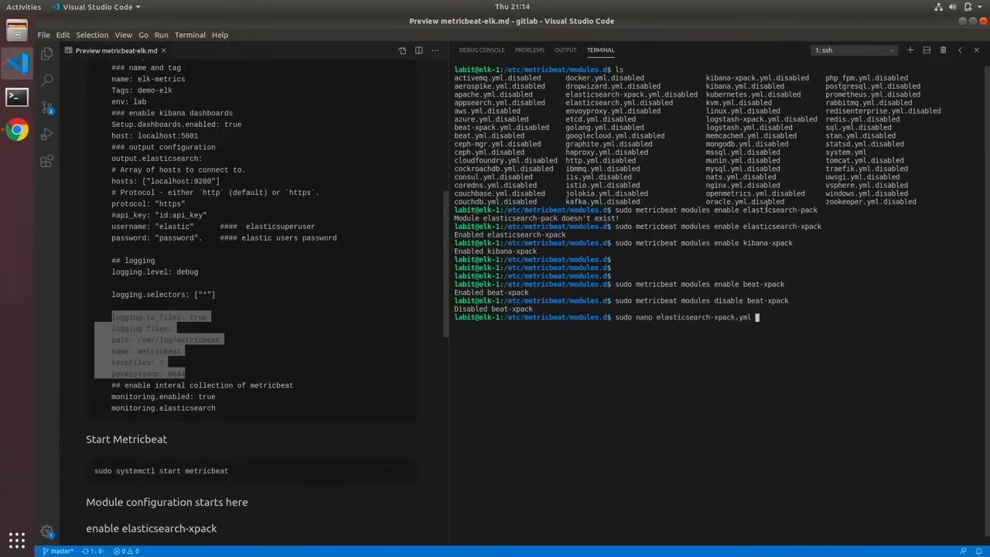
pyautogui.press('Return')
# - Uncomment the username and password lines in elasticsearch-xpack.yml
pyautogui.press('Down')
pyautogui.press('Down')
pyautogui.press('Down')
pyautogui.press('Down')
pyautogui.press('Down')
pyautogui.press('Down')
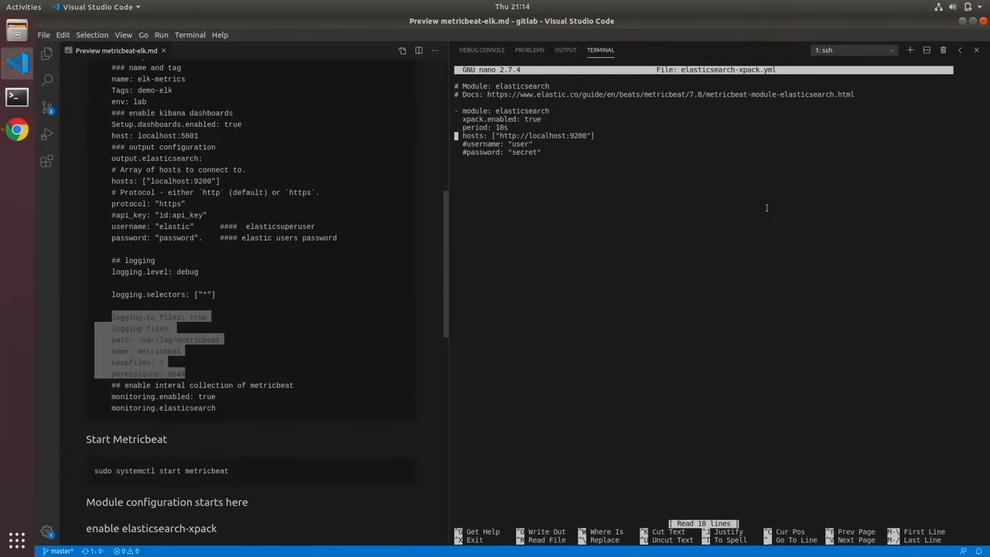
pyautogui.press('Down')
pyautogui.press('Down')
pyautogui.press('Up')
pyautogui.press('Right')
pyautogui.press('BackSpace')
pyautogui.press('Down')
pyautogui.press('Right')
pyautogui.press('BackSpace')
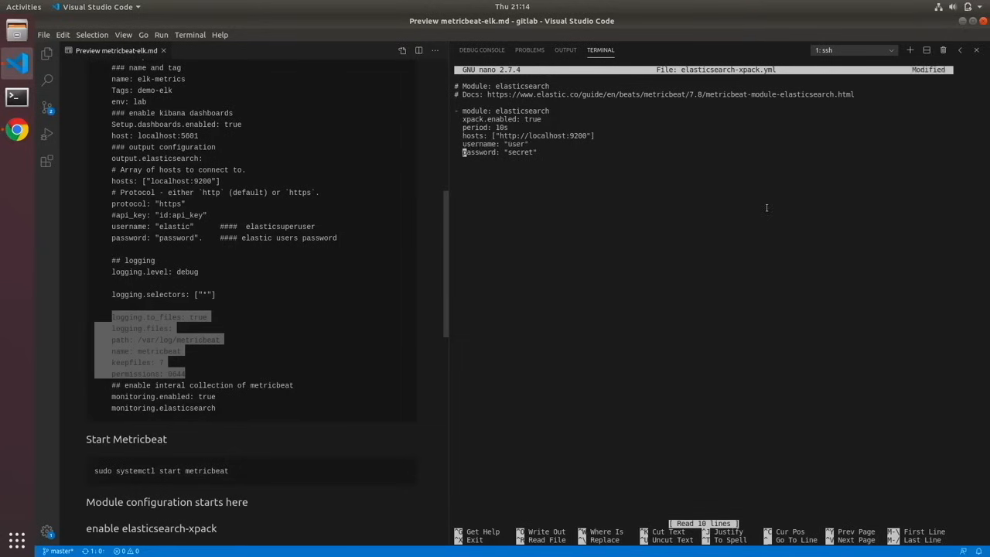
# - Open credentials.yml from the ansible vars folder and copy the remote_monitoring_user username
pyautogui.click(47, 55)
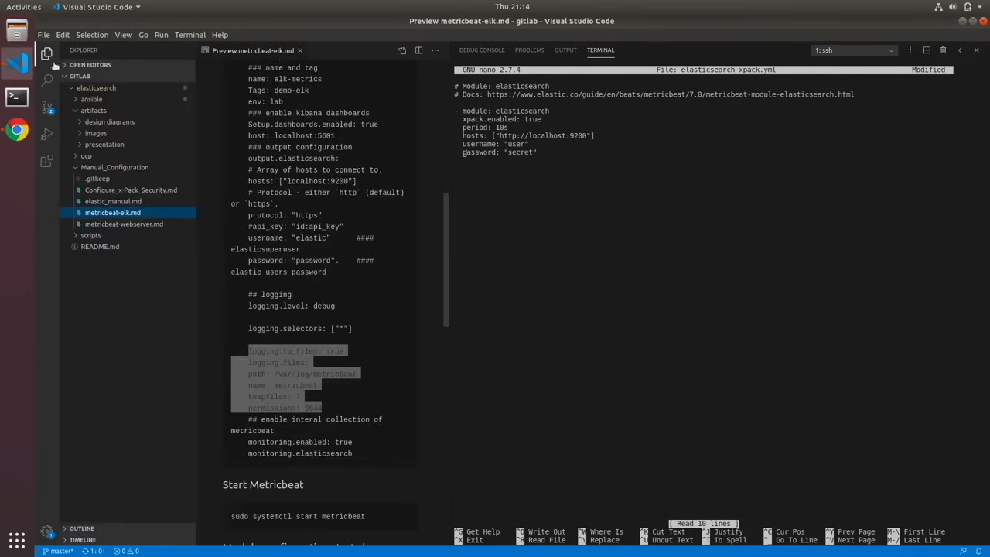
pyautogui.click(76, 102)
pyautogui.click(107, 158)
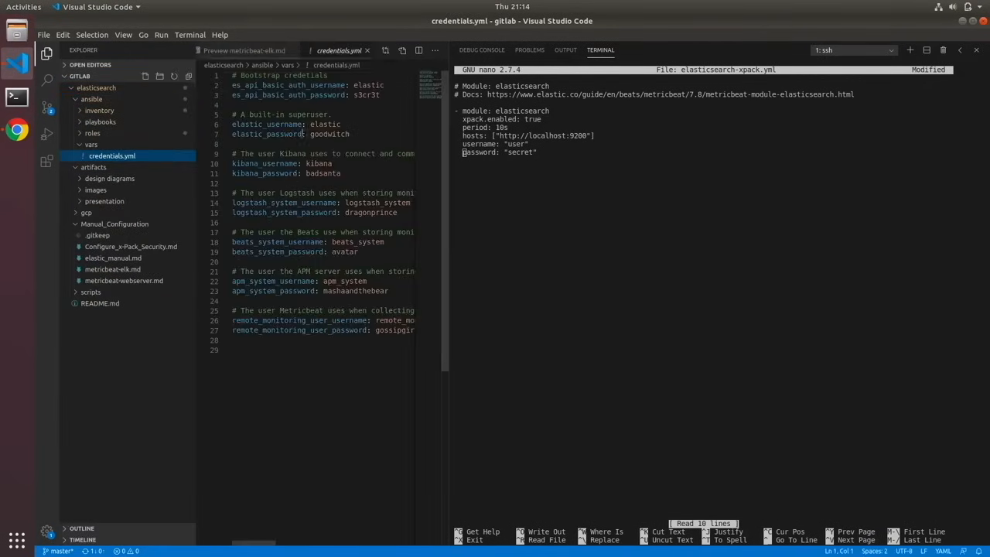
pyautogui.moveTo(252, 545)
pyautogui.mouseDown()
pyautogui.moveTo(299, 545)
pyautogui.moveTo(266, 545)
pyautogui.mouseUp()
pyautogui.moveTo(267, 321); pyautogui.dragTo(275, 320)
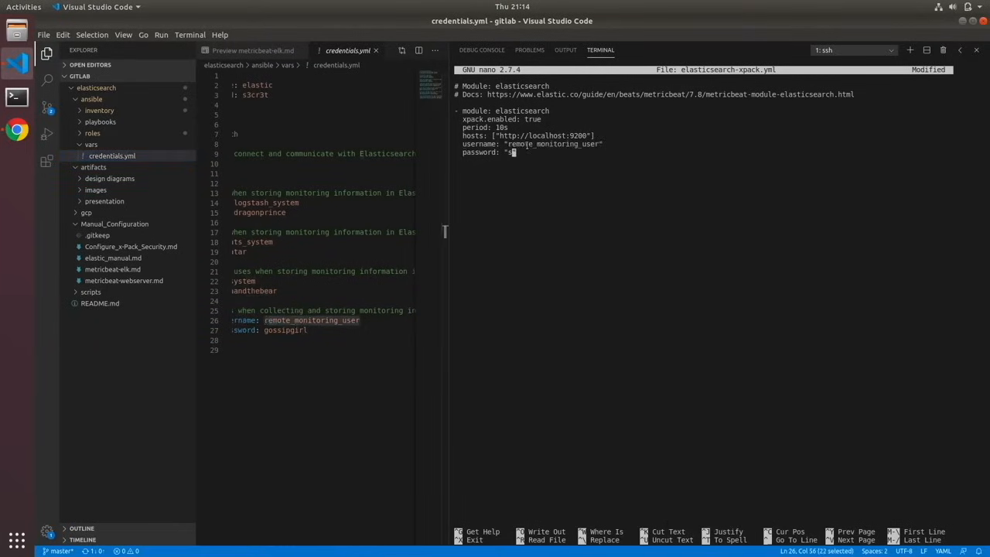
# - Set the username to remote_monitoring_user, fill in its password, and save and close elasticsearch-xpack.yml
pyautogui.press('BackSpace')
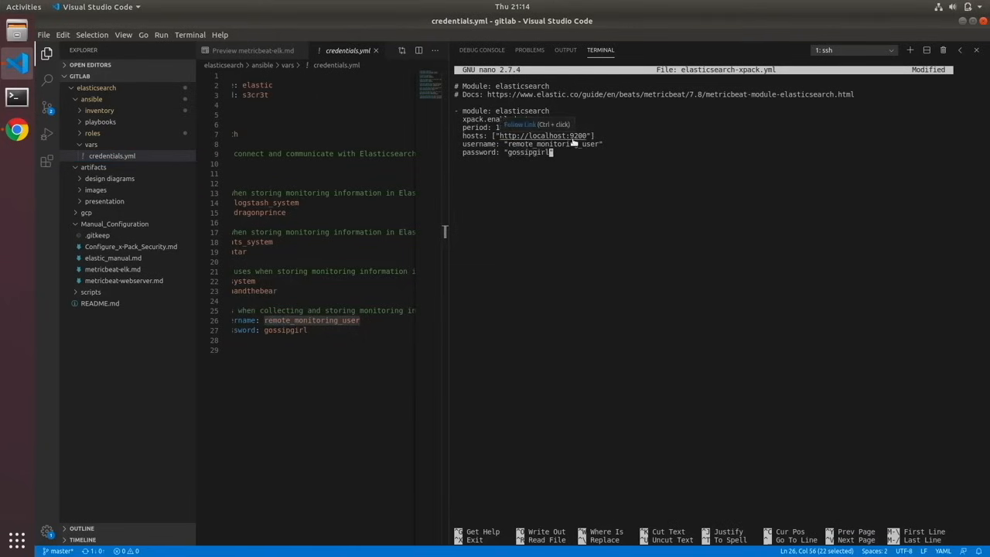
pyautogui.hotkey('ctrl', 'x')
pyautogui.press('y')
pyautogui.press('Return')
# - Open kibana-xpack.yml for editing with sudo nano
pyautogui.press('Up')
pyautogui.press('Left')
pyautogui.press('Left')
pyautogui.press('Left')
pyautogui.press('Left')
pyautogui.press('Left')
pyautogui.press('Left')
pyautogui.press('Left')
pyautogui.press('Left')
pyautogui.press('Left')
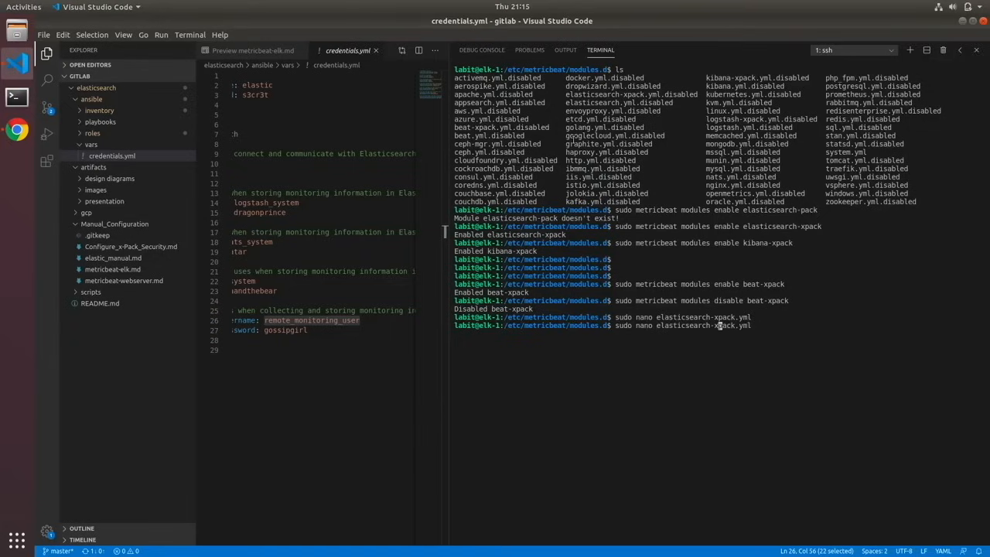
pyautogui.press('BackSpace')
pyautogui.press('BackSpace')
pyautogui.press('BackSpace')
pyautogui.press('BackSpace')
pyautogui.press('BackSpace')
pyautogui.press('BackSpace')
pyautogui.press('BackSpace')
pyautogui.press('BackSpace')
pyautogui.press('BackSpace')
pyautogui.press('BackSpace')
pyautogui.press('BackSpace')
pyautogui.press('BackSpace')
pyautogui.press('BackSpace')
pyautogui.press('BackSpace')
pyautogui.write('kibana')
pyautogui.press('Return')
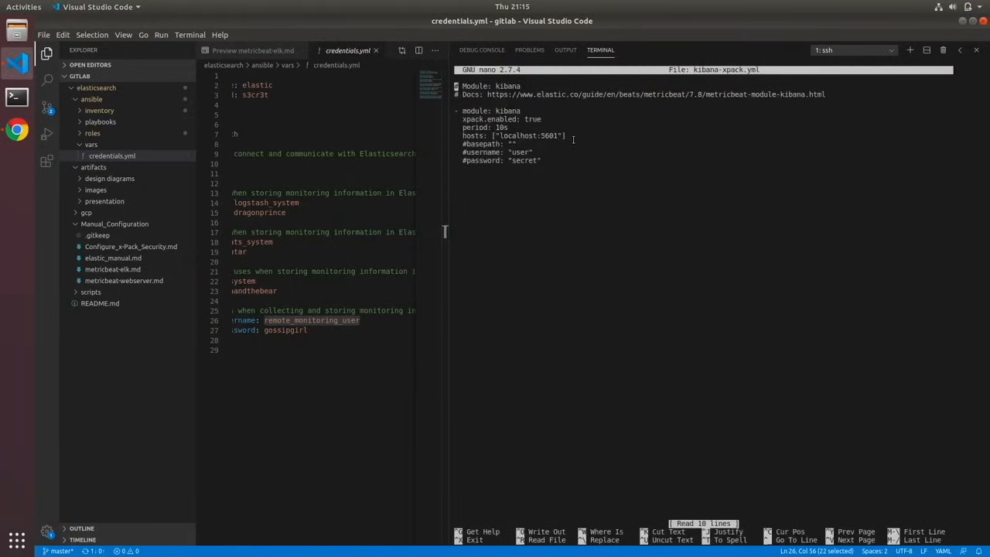
# - Uncomment the kibana-xpack.yml credentials, set the username to remote_monitoring_user, fill in the password, and save and close the file
pyautogui.press('Down')
pyautogui.press('Down')
pyautogui.press('Down')
pyautogui.press('Down')
pyautogui.press('Down')
pyautogui.press('Down')
pyautogui.press('Down')
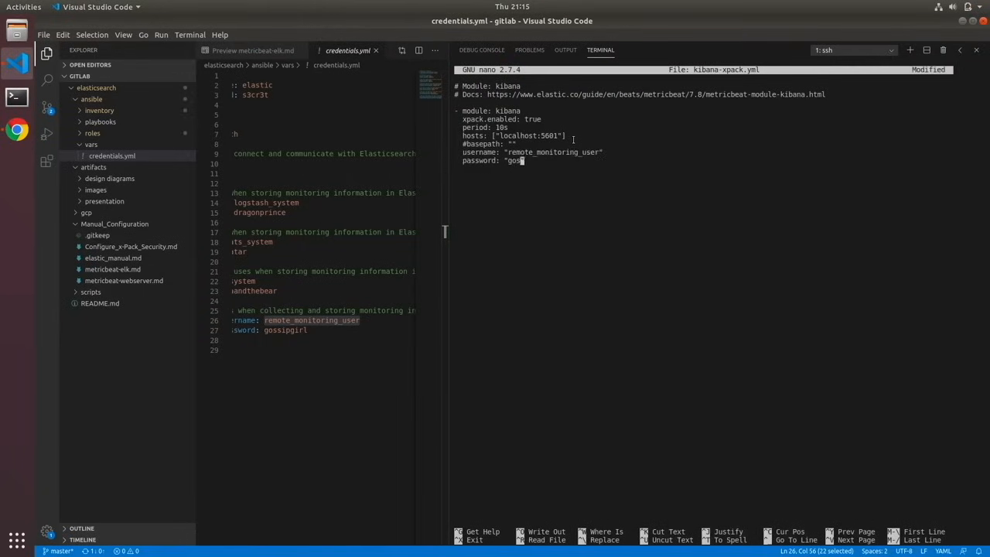
pyautogui.hotkey('ctrl', 'o')
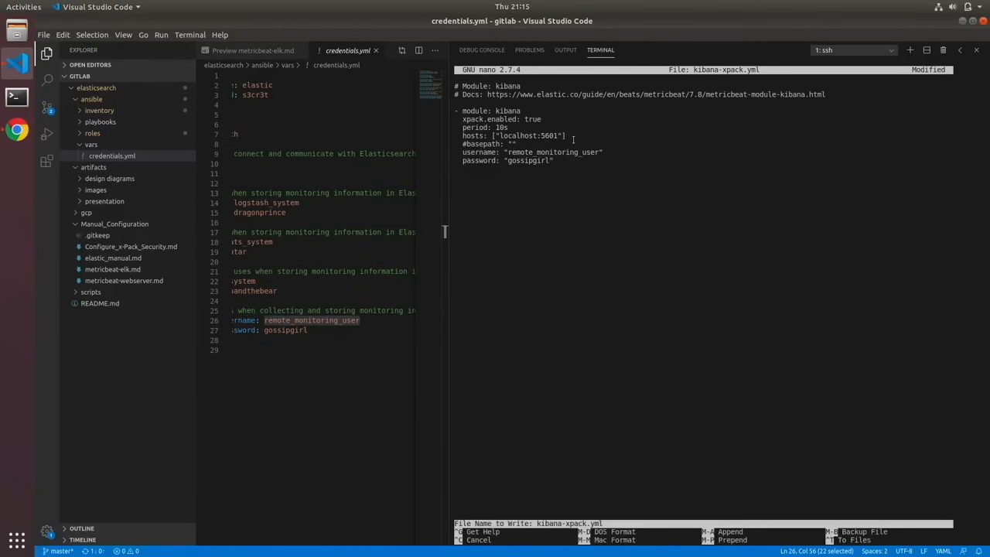
pyautogui.press('Return')
pyautogui.hotkey('ctrl', 'x')
# - Enable the beat-xpack module again with sudo metricbeat modules enable beat-xpack
pyautogui.press('Up')
pyautogui.press('Up')
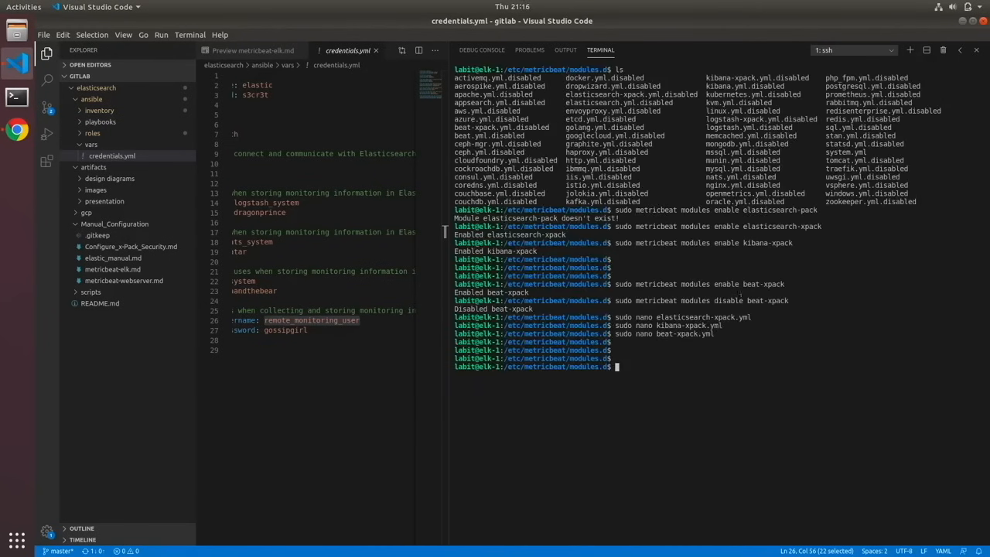
pyautogui.press('Up')
pyautogui.press('Up')
# - Disable the system module with sudo metricbeat modules disable system
pyautogui.press('Up')
pyautogui.press('Up')
pyautogui.press('Up')
pyautogui.press('Return')
pyautogui.press('Up')
pyautogui.press('Up')
pyautogui.press('Down')
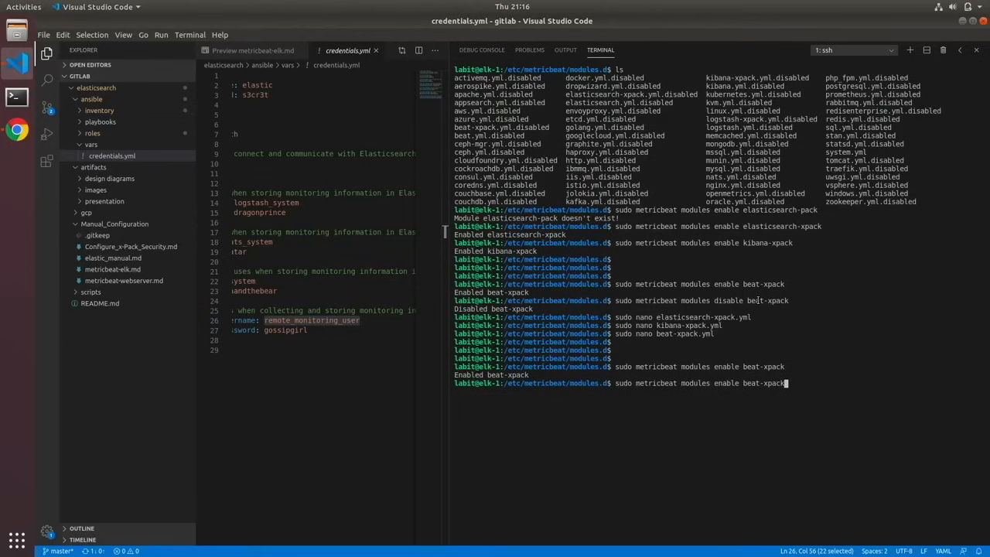
pyautogui.press('BackSpace')
pyautogui.press('BackSpace')
pyautogui.press('BackSpace')
pyautogui.press('BackSpace')
pyautogui.press('BackSpace')
pyautogui.press('BackSpace')
pyautogui.press('BackSpace')
pyautogui.press('BackSpace')
pyautogui.press('BackSpace')
pyautogui.press('BackSpace')
pyautogui.press('BackSpace')
# - Open beat-xpack.yml for editing with sudo nano
pyautogui.press('BackSpace')
pyautogui.press('BackSpace')
pyautogui.press('BackSpace')
pyautogui.press('BackSpace')
pyautogui.write('disable system,')
pyautogui.press('Return')
pyautogui.press('Up')
pyautogui.press('BackSpace')
pyautogui.press('BackSpace')
pyautogui.press('BackSpace')
pyautogui.press('BackSpace')
pyautogui.press('BackSpace')
pyautogui.press('BackSpace')
pyautogui.press('BackSpace')
pyautogui.press('BackSpace')
pyautogui.press('BackSpace')
pyautogui.press('BackSpace')
pyautogui.press('BackSpace')
pyautogui.press('BackSpace')
pyautogui.press('BackSpace')
pyautogui.press('BackSpace')
pyautogui.press('BackSpace')
pyautogui.press('BackSpace')
pyautogui.press('BackSpace')
pyautogui.press('BackSpace')
pyautogui.press('BackSpace')
pyautogui.press('BackSpace')
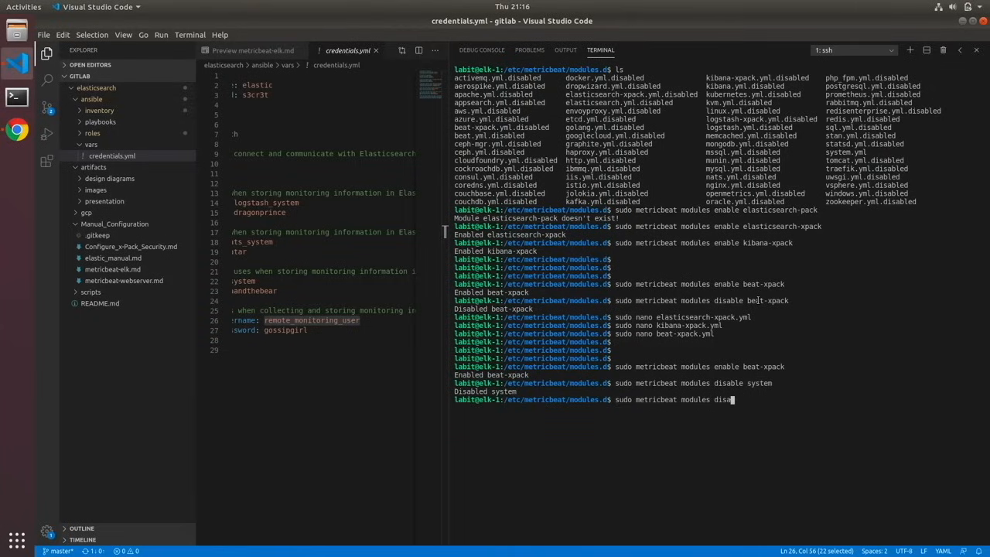
pyautogui.write('nano beat-xpack.yml')
pyautogui.press('Return')
# - Go to the commented username line in beat-xpack.yml and copy the beats_system username from credentials.yml
pyautogui.press('Down')
pyautogui.press('Down')
pyautogui.press('Down')
pyautogui.press('Down')
pyautogui.press('Down')
pyautogui.press('Down')
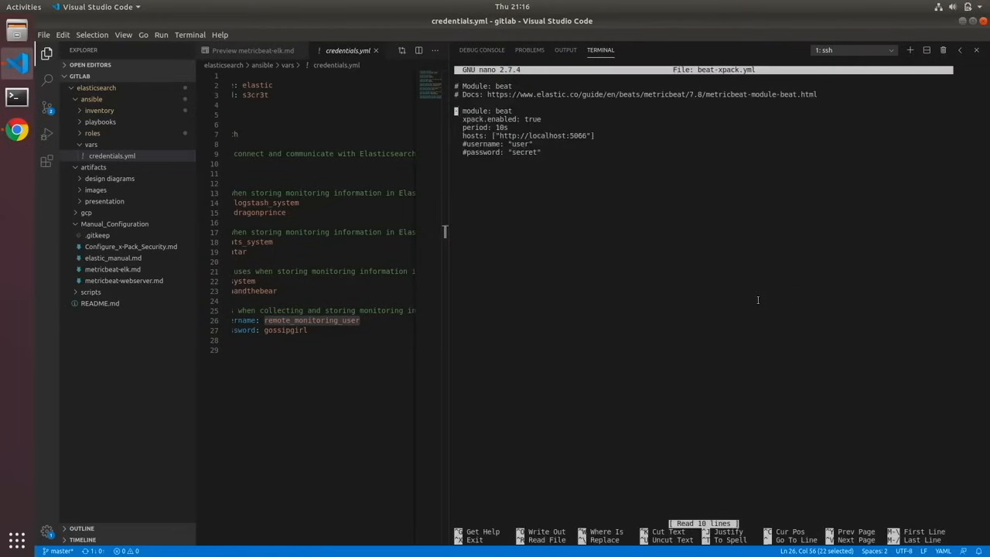
pyautogui.press('Down')
pyautogui.press('Right')
pyautogui.press('Right')
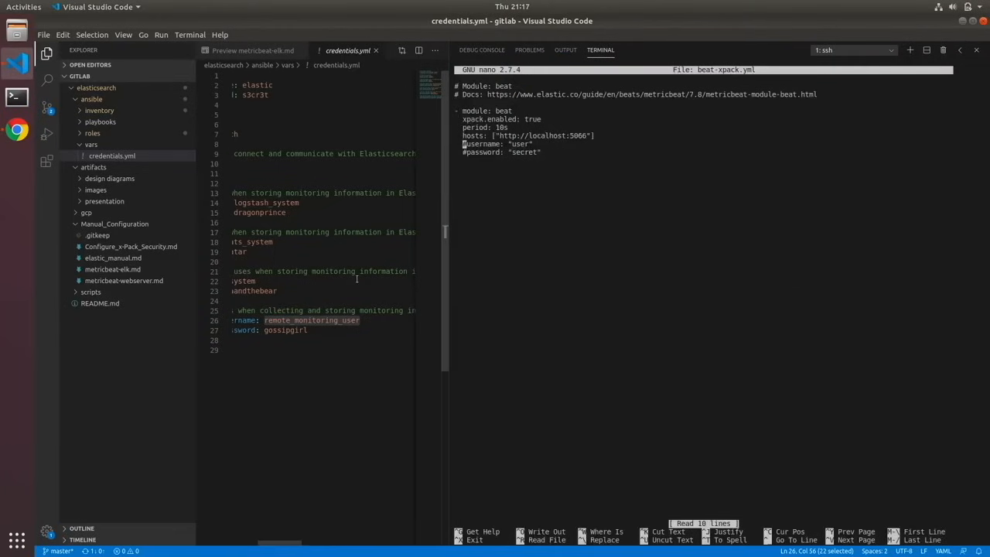
pyautogui.hscroll(-1, 357, 279)
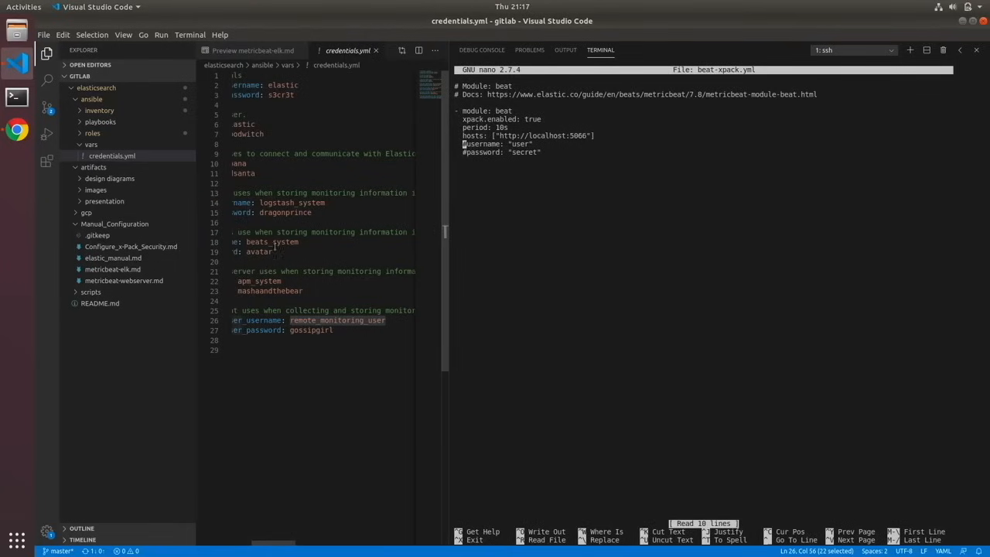
pyautogui.moveTo(247, 242); pyautogui.dragTo(303, 242)
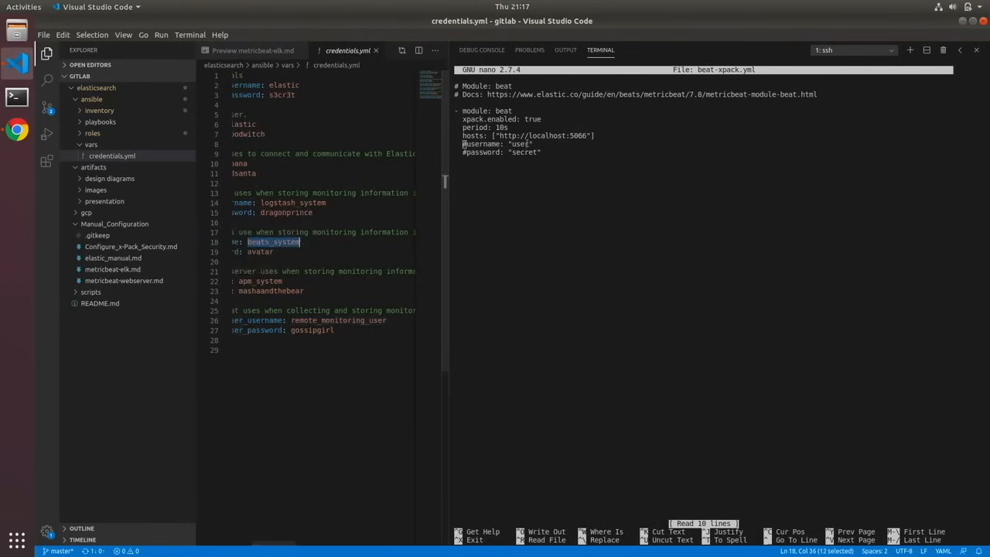
# - Uncomment the username line in beat-xpack.yml and set the username to beats_system
pyautogui.press('Delete')
pyautogui.press('Right')
pyautogui.press('Right')
pyautogui.press('Right')
pyautogui.press('Right')
pyautogui.press('Right')
pyautogui.press('Right')
pyautogui.press('Right')
pyautogui.press('Right')
pyautogui.press('Right')
pyautogui.press('Right')
pyautogui.press('Delete')
pyautogui.press('Delete')
pyautogui.press('Delete')
pyautogui.press('Delete')
pyautogui.hotkey('ctrl', 'shift', 'v')
# - Replace the placeholder value on the password line with the beats_system password, and save and close beat-xpack.yml
pyautogui.press('Left')
pyautogui.press('BackSpace')
pyautogui.press('BackSpace')
pyautogui.press('BackSpace')
pyautogui.press('BackSpace')
pyautogui.press('BackSpace')
pyautogui.press('BackSpace')
pyautogui.hotkey('ctrl', 'shift', 'v')
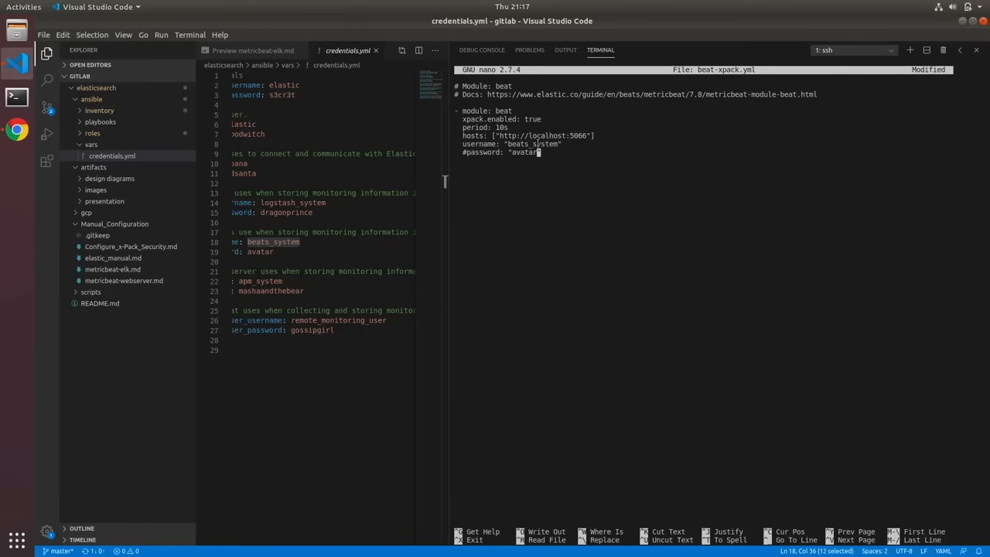
pyautogui.hotkey('ctrl', 'o')
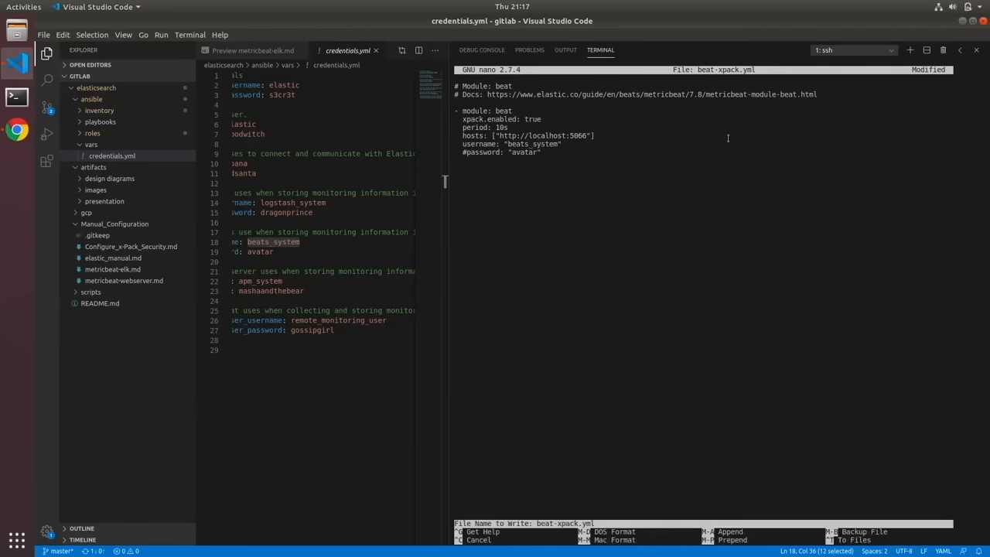
pyautogui.press('Return')
pyautogui.hotkey('ctrl', 'x')
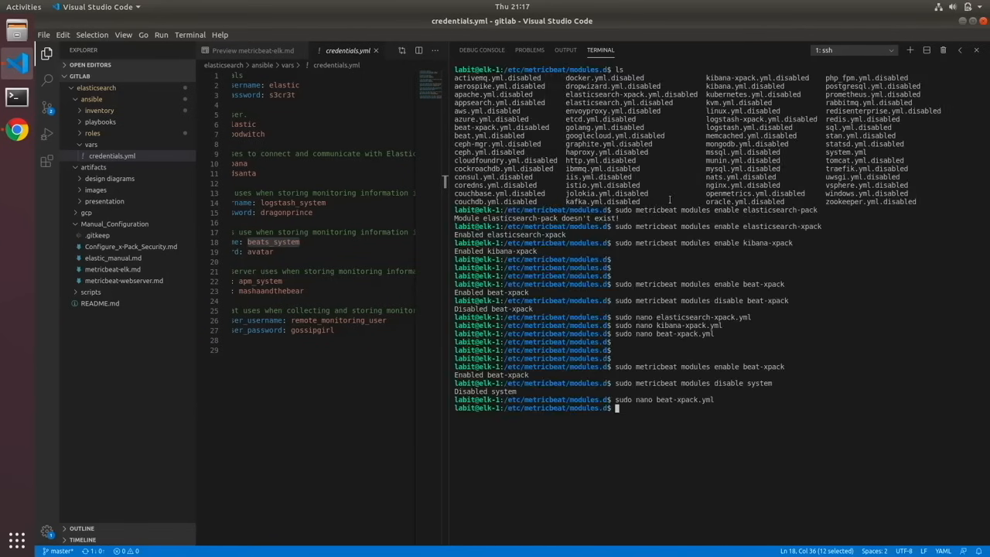
# - Switch to Chrome, copy the external IP of elk-1 from the VM instances list, and open it on port 5601 in a new tab
pyautogui.click(18, 134)
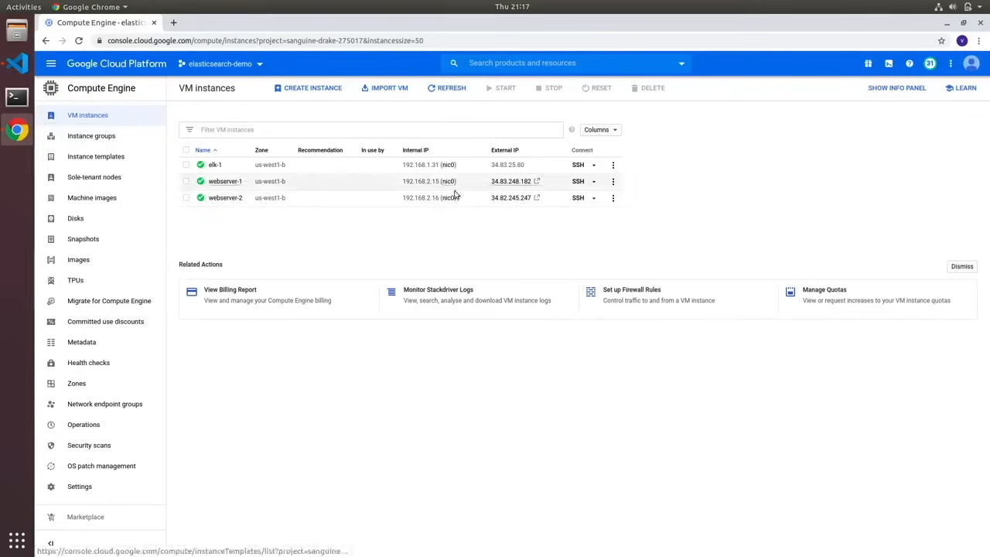
pyautogui.click(528, 165)
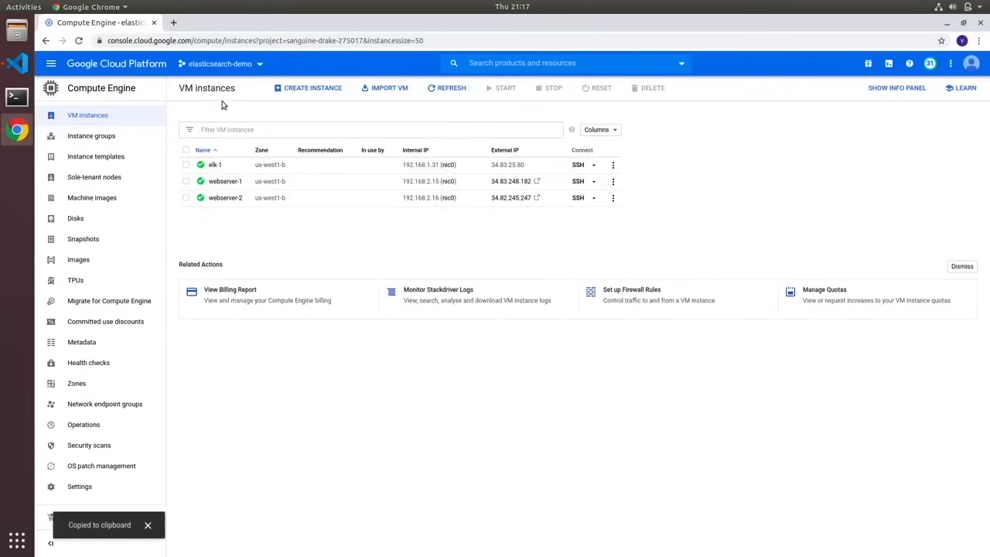
pyautogui.hotkey('ctrl', 't')
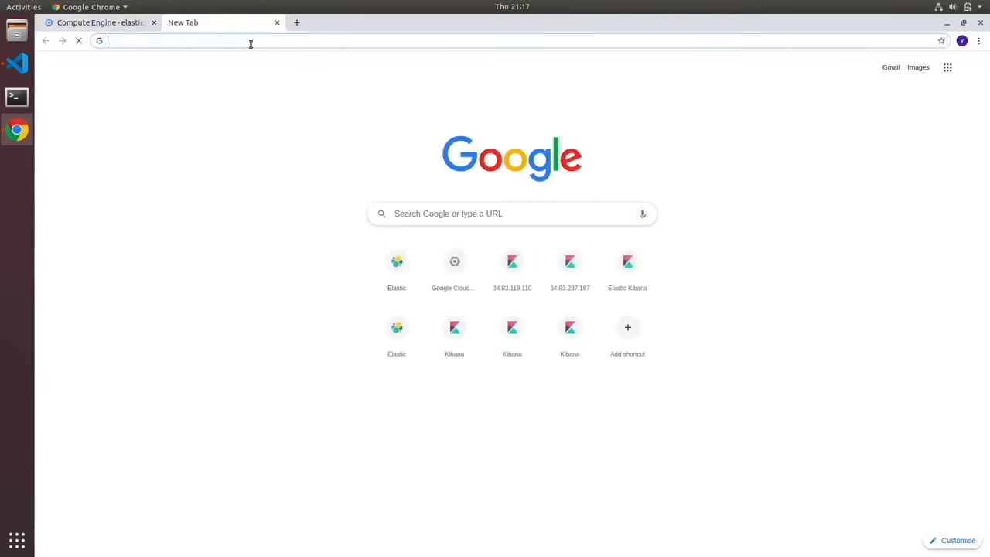
pyautogui.hotkey('ctrl', 'v')
pyautogui.write(':5601')
pyautogui.press('Return')
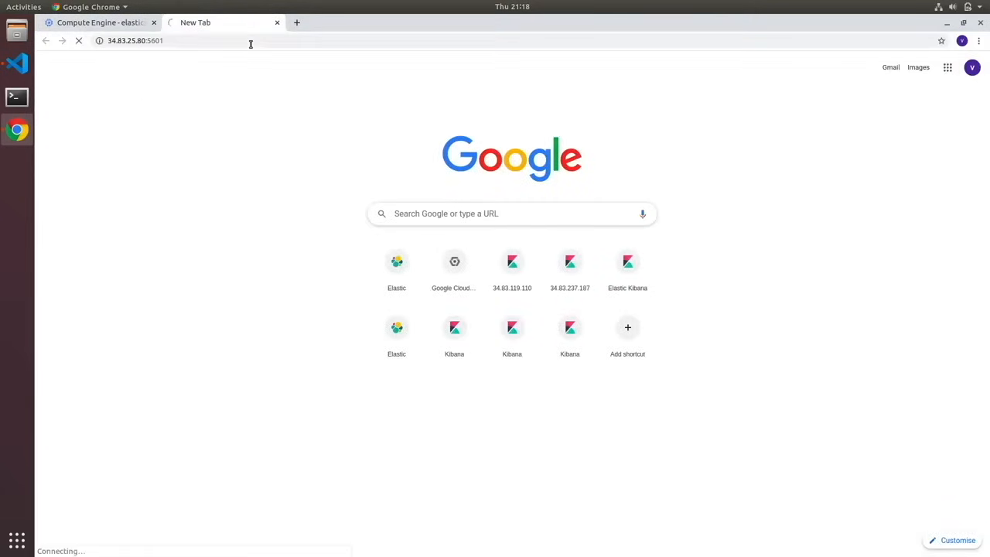
# - Log in to Elastic with the username elastic and the account password
pyautogui.write('elastic')
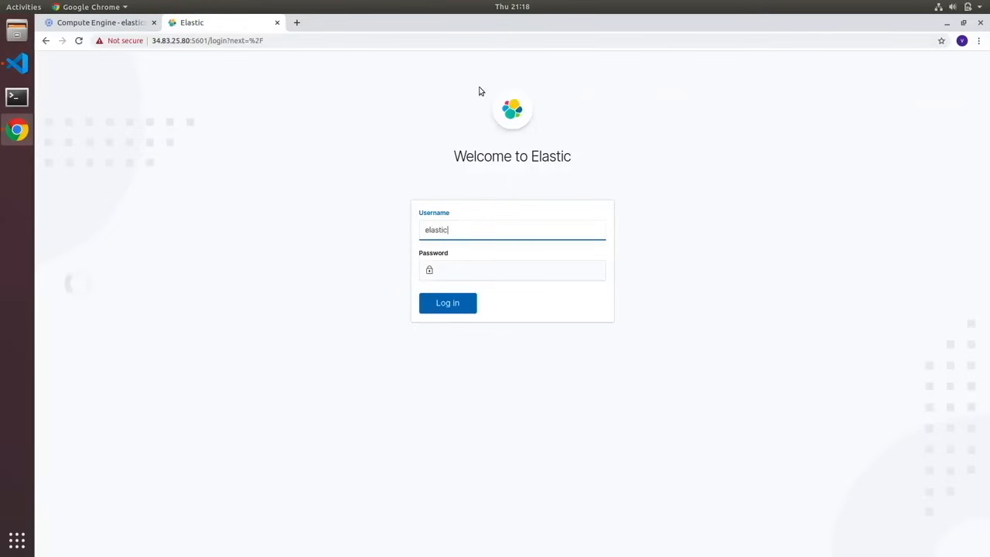
pyautogui.press('Tab')
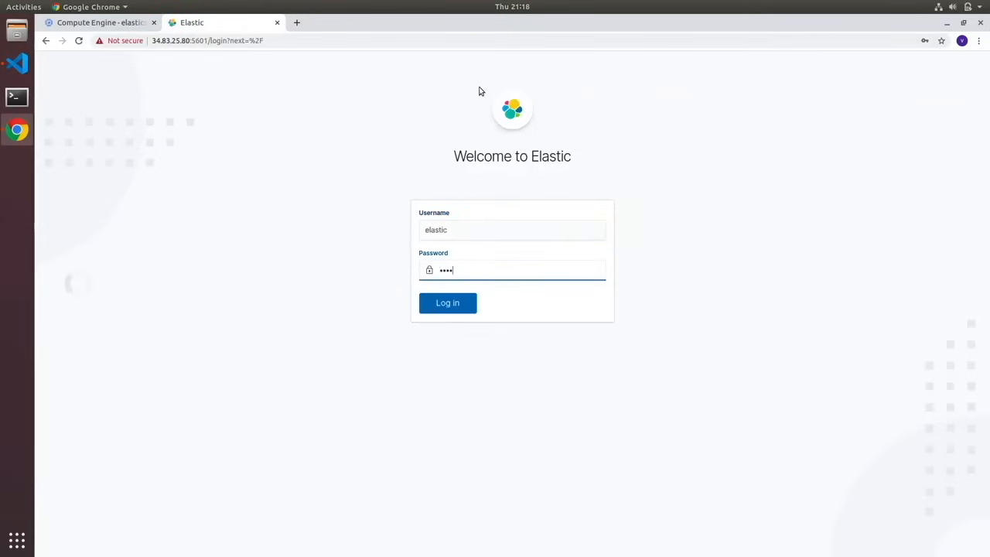
pyautogui.press('Return')
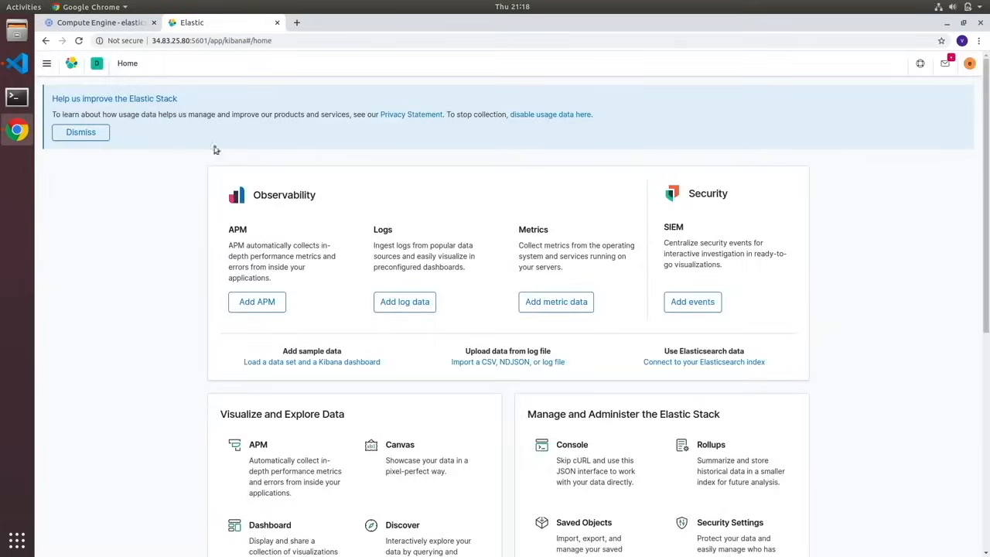
# - Dock Kibana's navigation and open the demo-elk cluster in Stack Monitoring
pyautogui.click(48, 65)
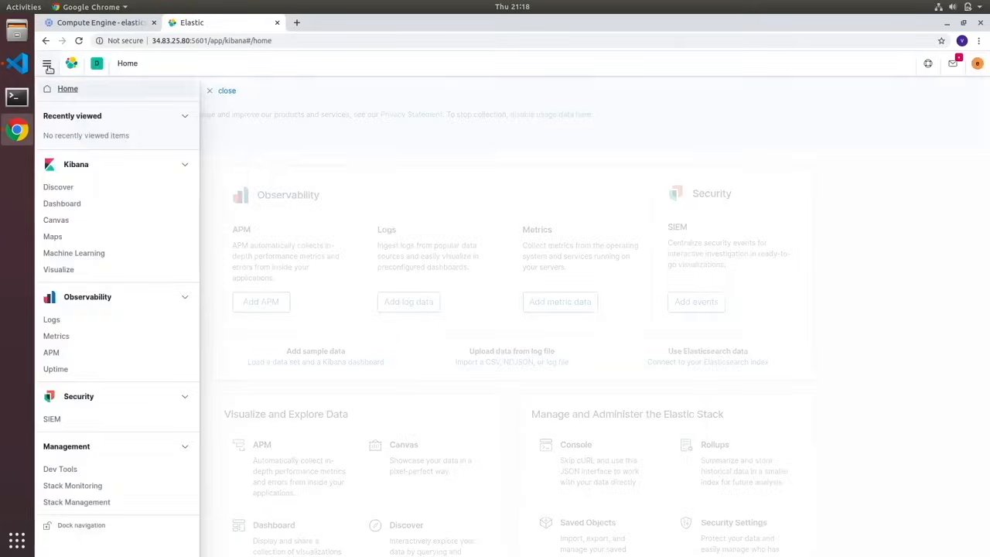
pyautogui.click(62, 525)
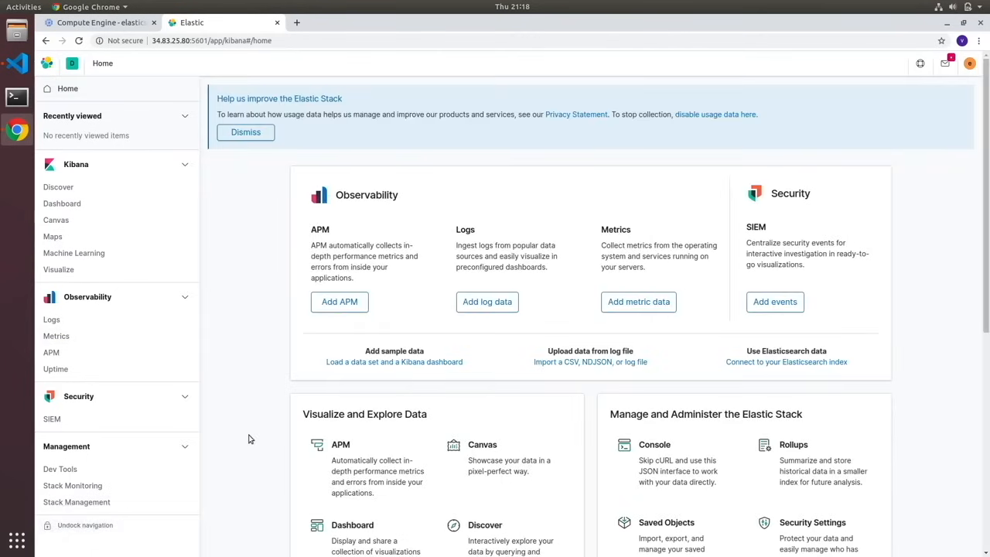
pyautogui.click(85, 490)
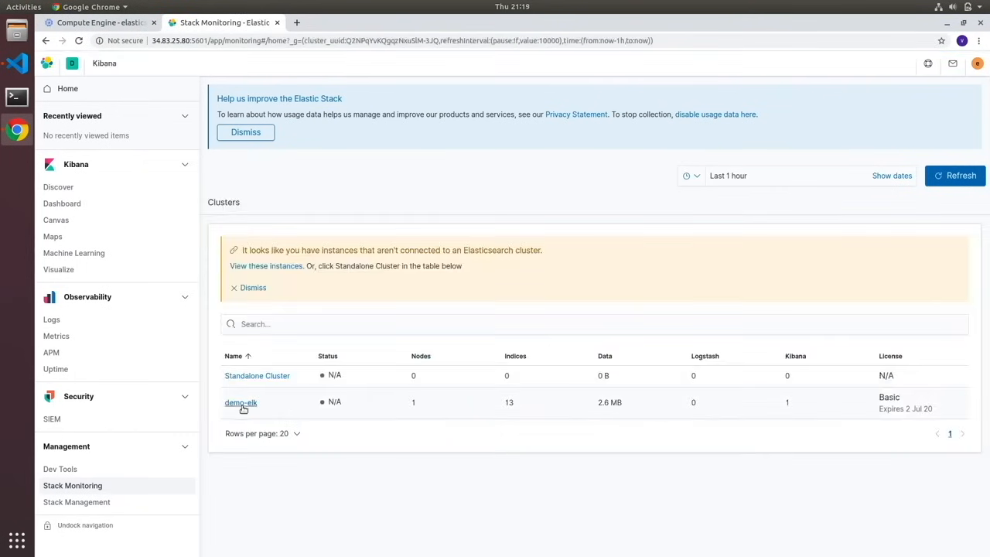
pyautogui.click(241, 404)
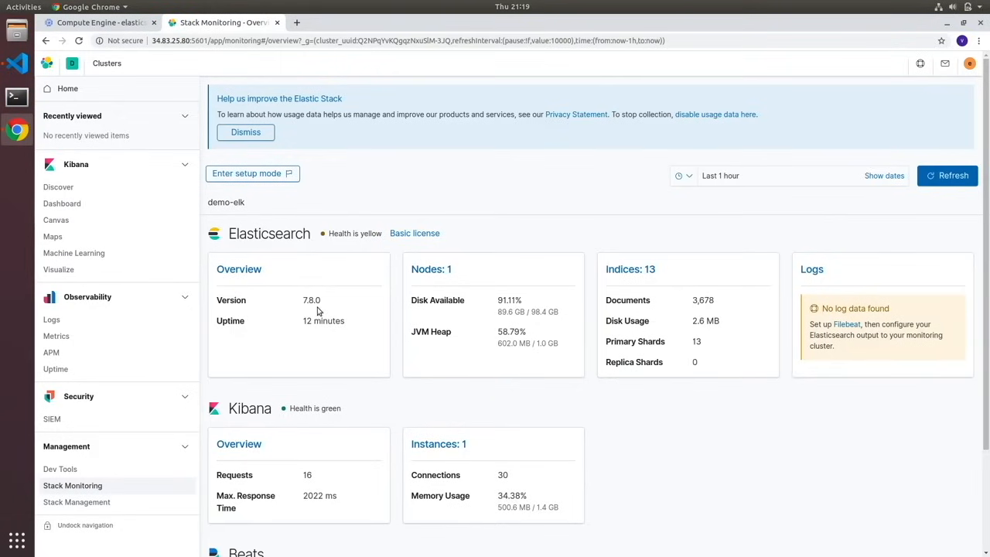
# - Check the Beats section of the demo-elk cluster and open the elk-1 Metricbeat instance
pyautogui.scroll(-3, 317, 309)
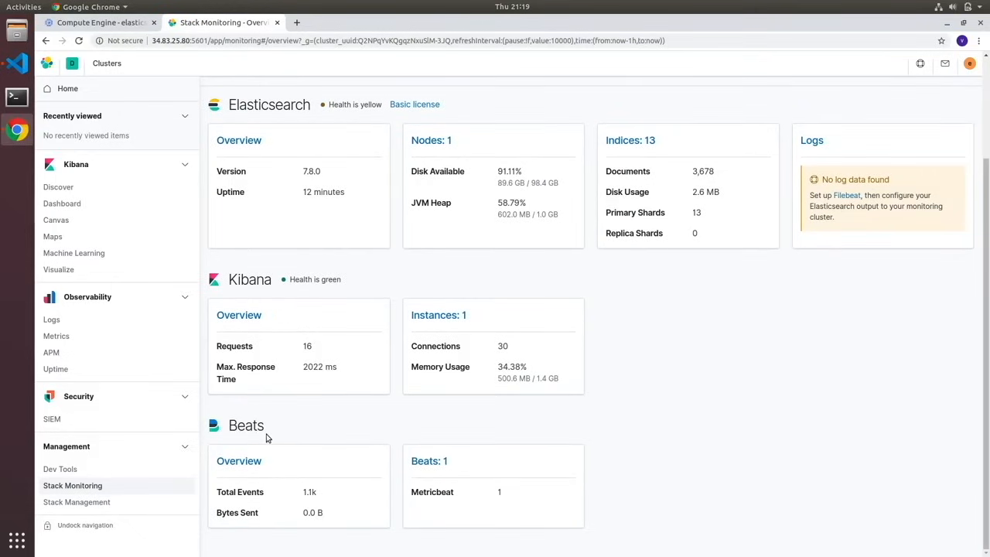
pyautogui.click(429, 461)
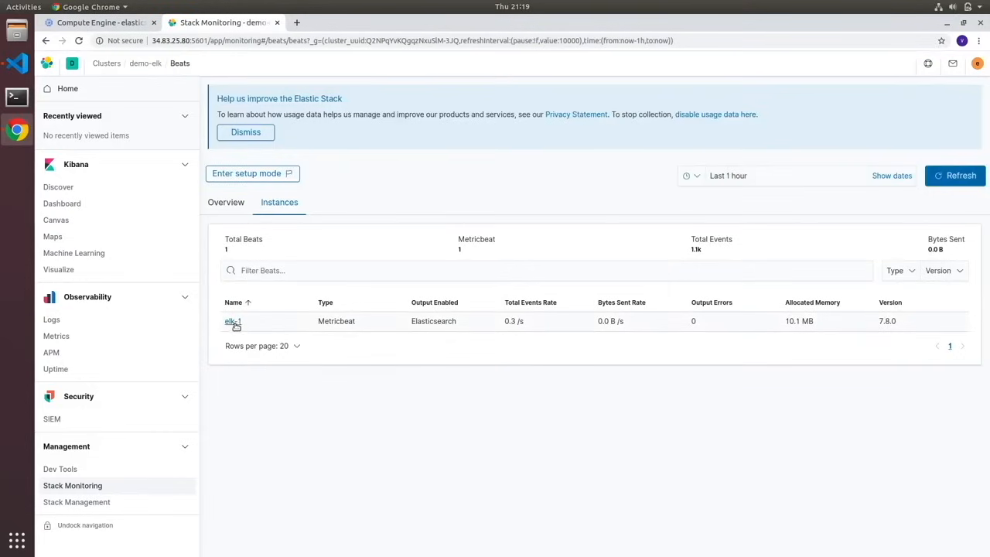
pyautogui.click(234, 324)
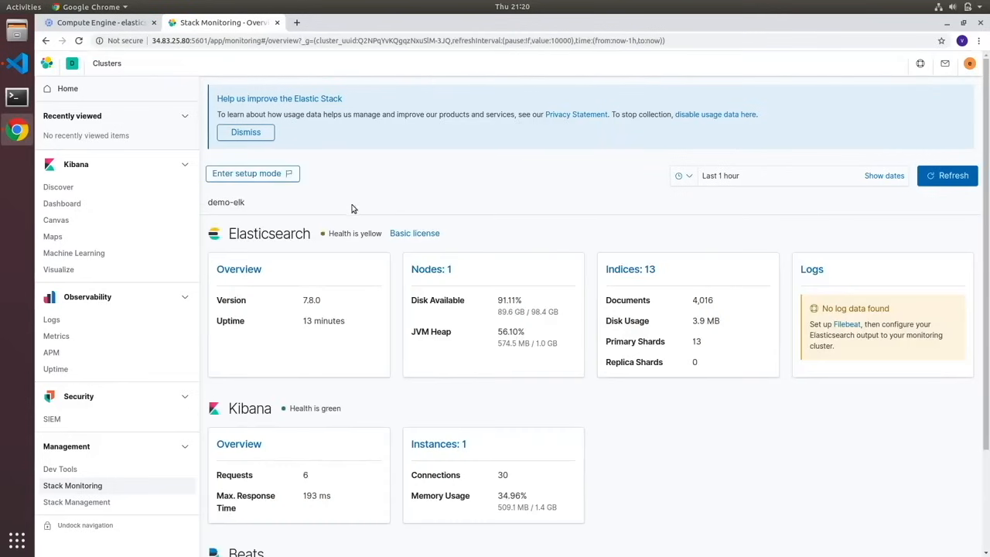
# - Review the Elasticsearch overview charts, nodes and indices of the demo-elk cluster
pyautogui.click(245, 271)
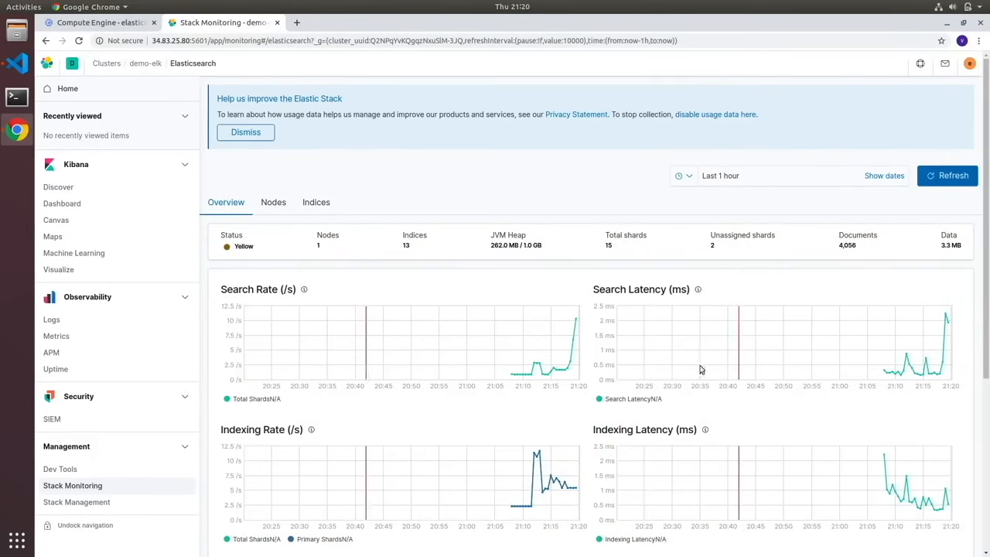
pyautogui.scroll(-1, 642, 358)
pyautogui.scroll(-4, 650, 356)
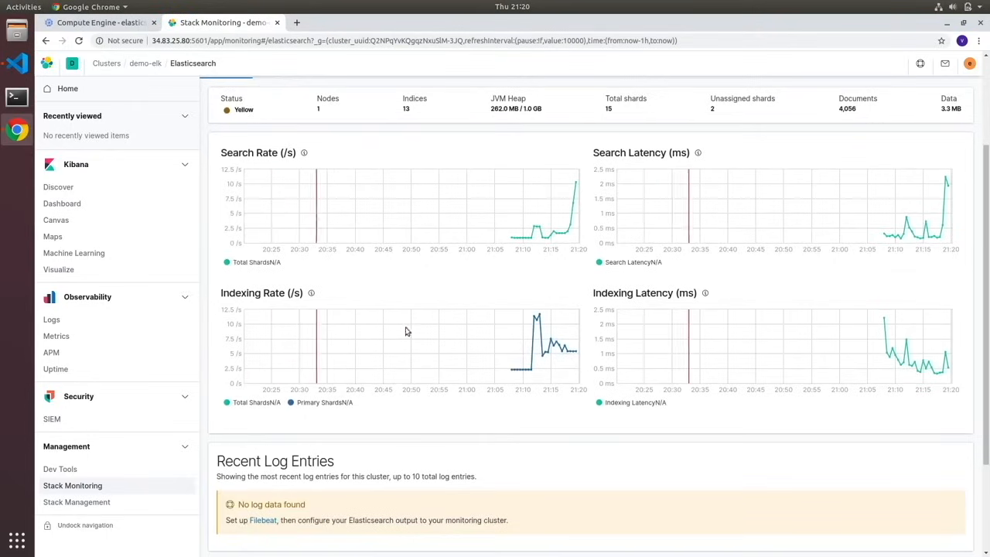
pyautogui.scroll(3, 444, 334)
pyautogui.click(275, 152)
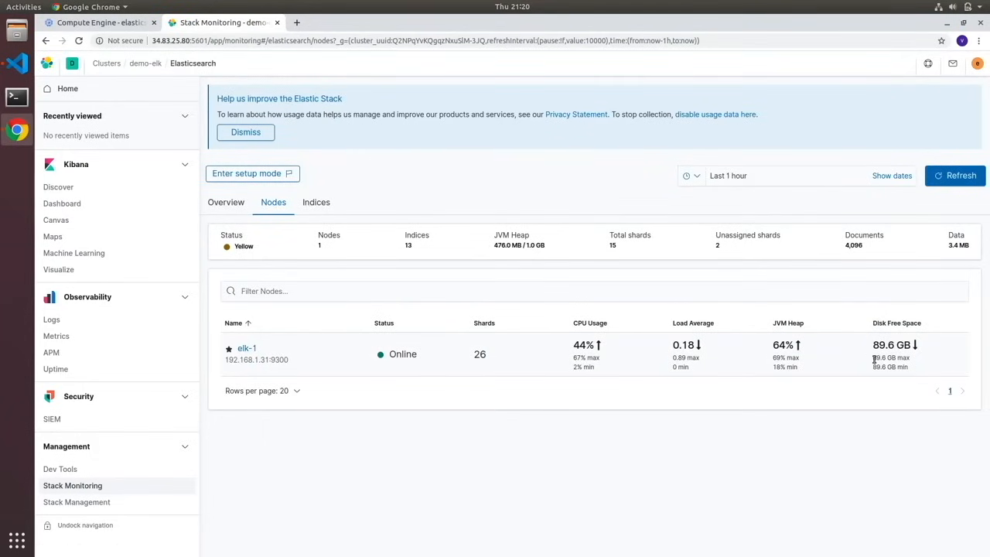
pyautogui.click(315, 203)
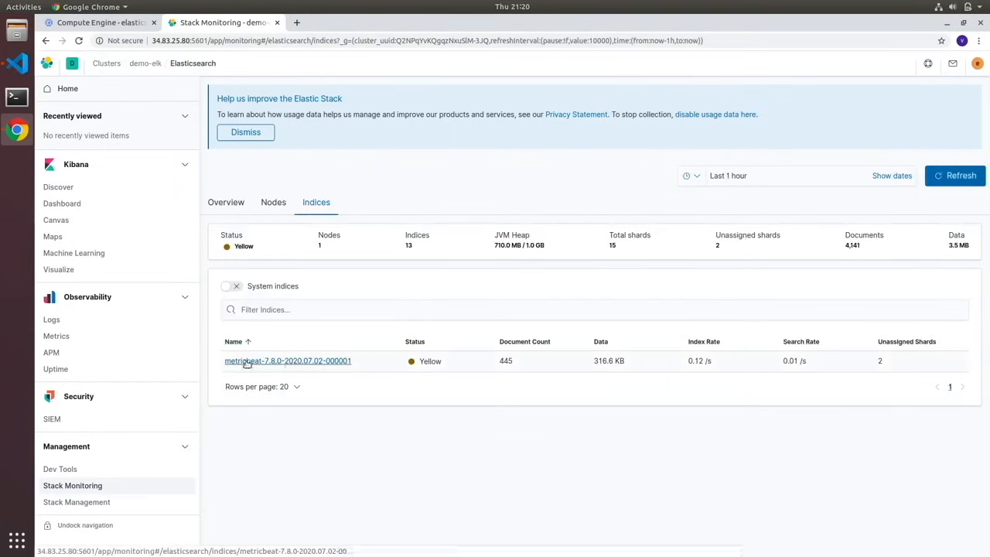
# - Return to the demo-elk cluster and examine its Kibana overview and instances
pyautogui.click(147, 65)
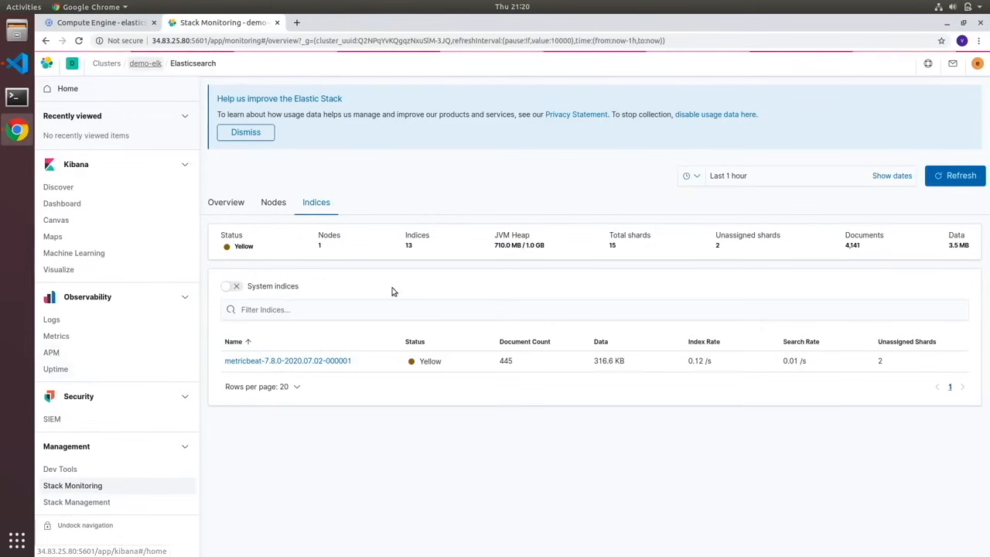
pyautogui.click(239, 444)
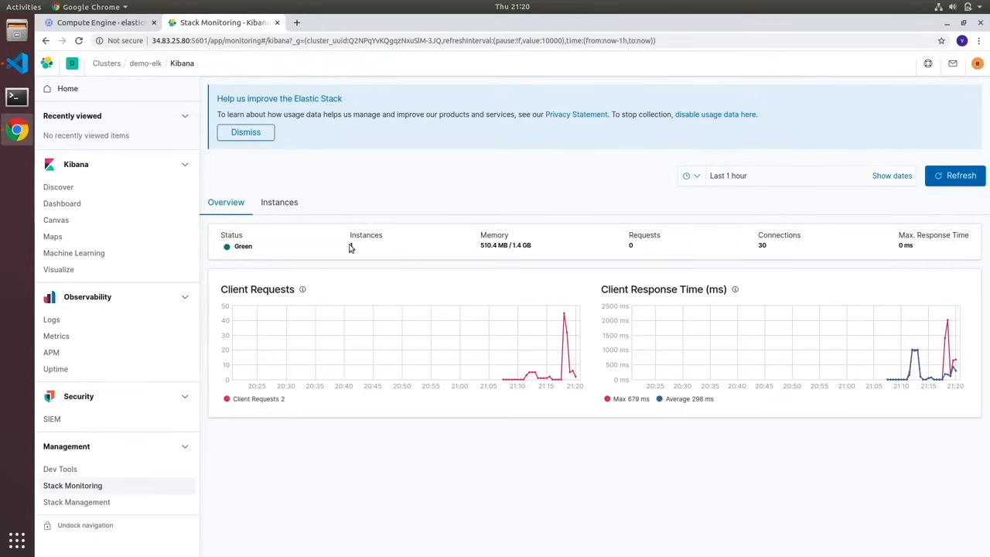
pyautogui.click(288, 207)
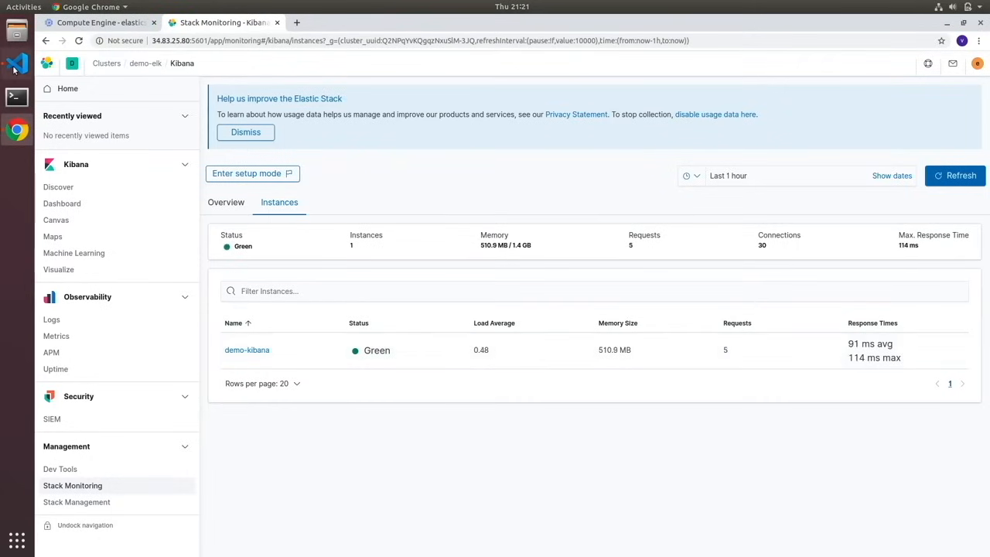
# - Copy the external IP of webserver-1 from the VM instances list and connect to it over ssh from a new Visual Studio Code terminal
pyautogui.click(101, 26)
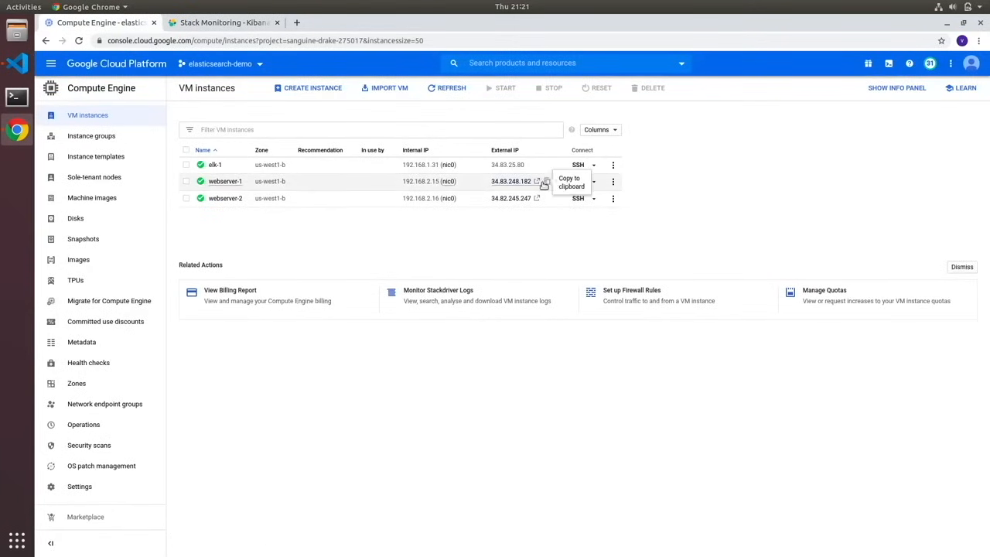
pyautogui.click(548, 184)
pyautogui.hotkey('alt', 'Tab')
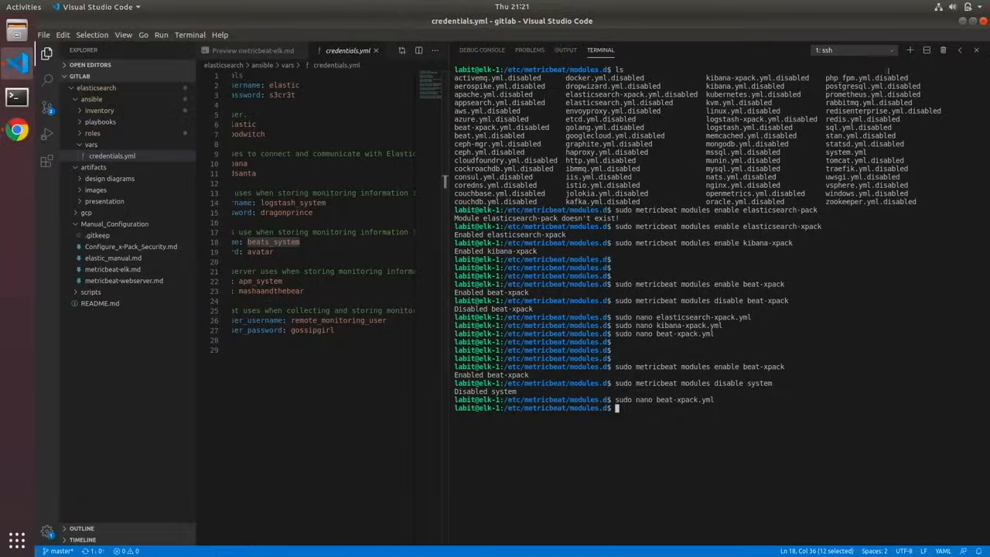
pyautogui.click(910, 51)
pyautogui.write('ssh')
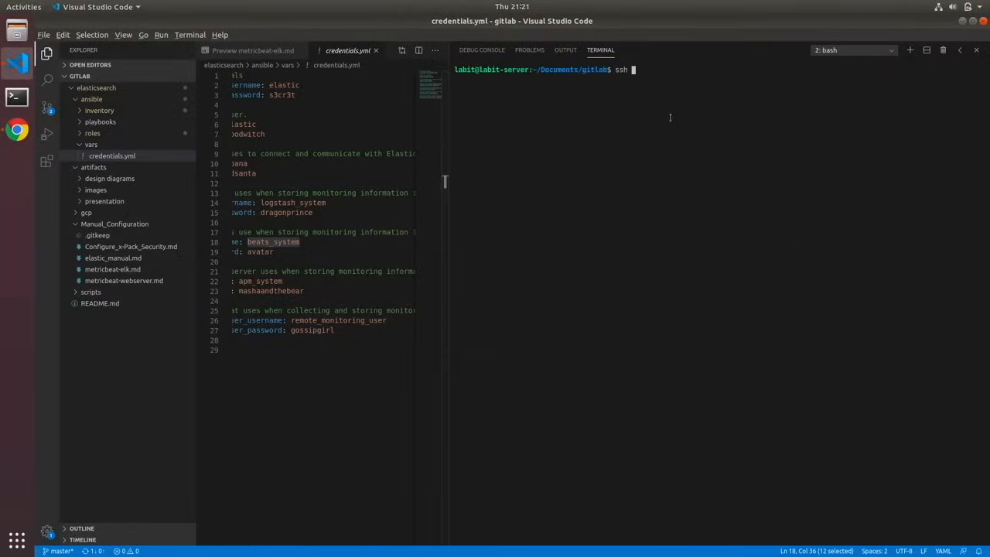
pyautogui.hotkey('ctrl', 'shift', 'v')
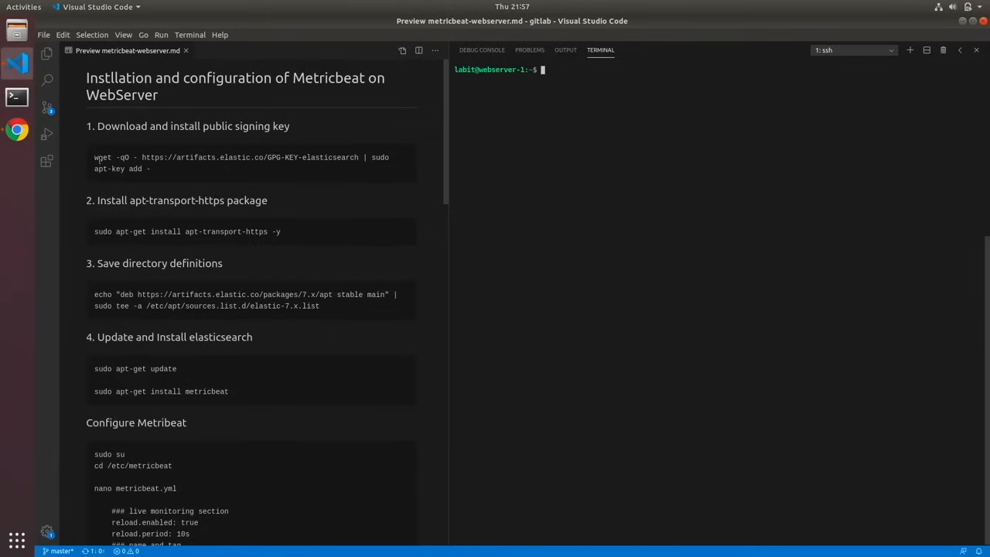
# - Run the guide's commands to add the Elasticsearch GPG signing key and install the apt-transport-https package on webserver-1
pyautogui.moveTo(95, 157); pyautogui.dragTo(151, 168)
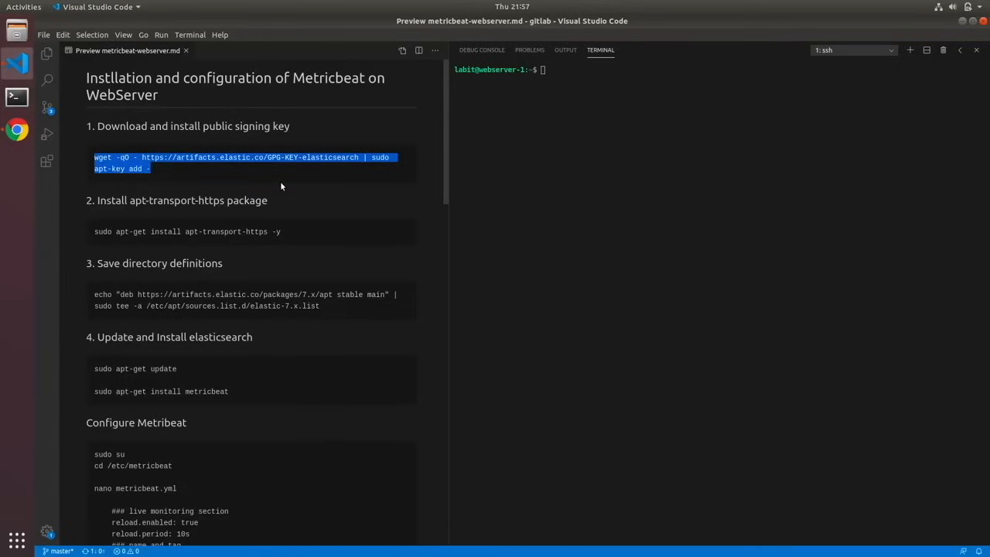
pyautogui.middleClick(555, 129)
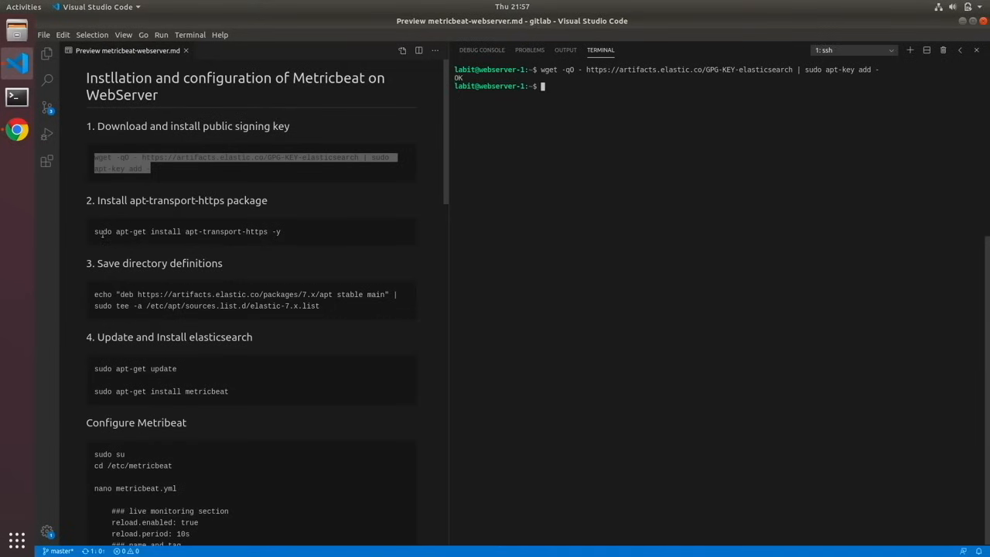
pyautogui.moveTo(94, 233); pyautogui.dragTo(285, 237)
pyautogui.middleClick(560, 134)
pyautogui.press('Return')
# - Add the Elastic 7.x apt repository to /etc/apt/sources.list.d/elastic-7.x.list with the guide's echo command
pyautogui.moveTo(95, 294); pyautogui.dragTo(327, 307)
pyautogui.middleClick(623, 294)
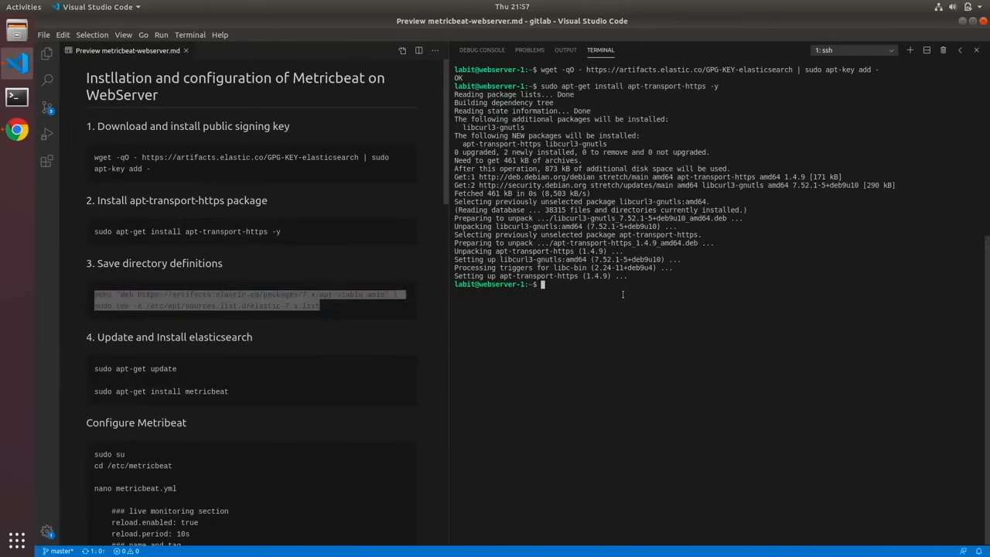
pyautogui.press('Return')
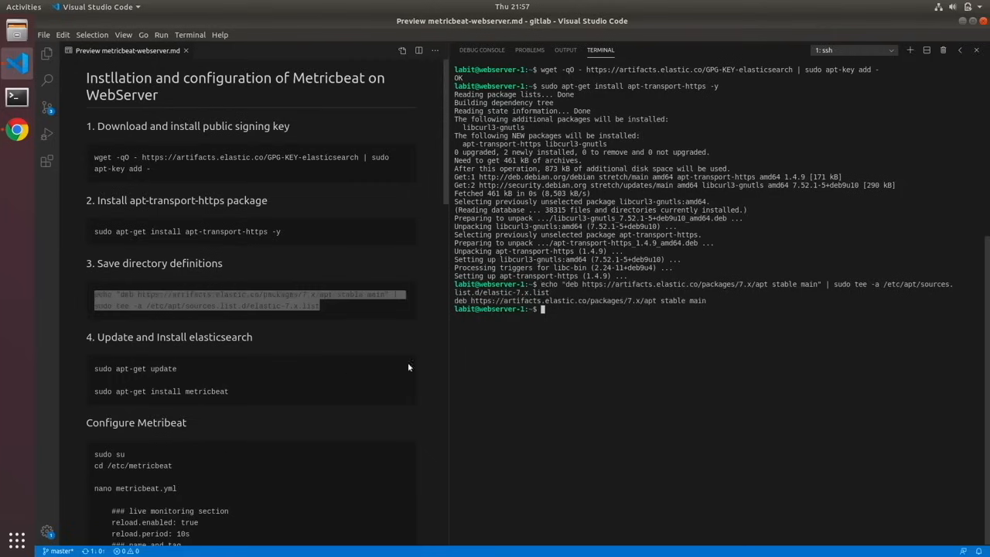
# - Update the package lists and install metricbeat with apt-get in one chained command, and clear the terminal
pyautogui.write('sudo apt-get update && sudp apt-get')
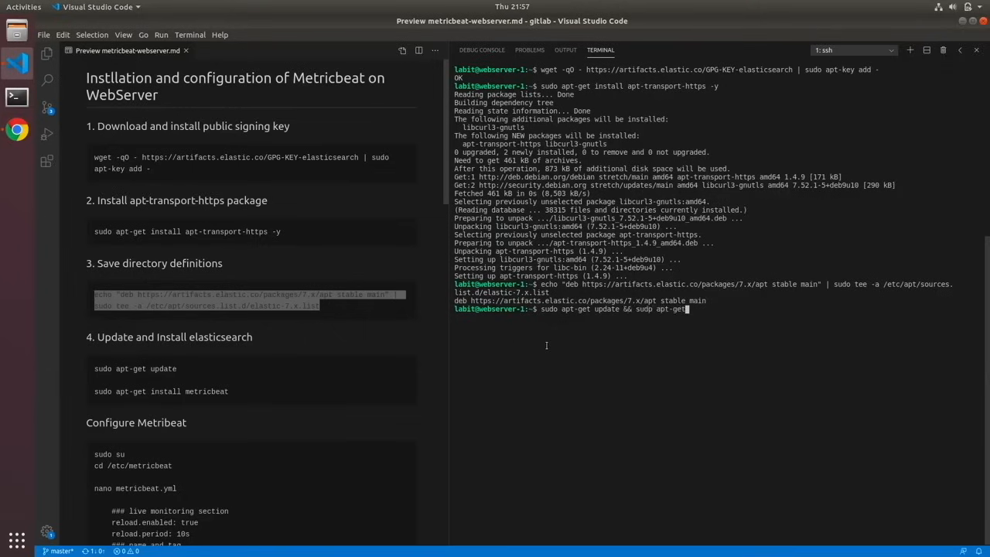
pyautogui.press('BackSpace')
pyautogui.press('BackSpace')
pyautogui.press('BackSpace')
pyautogui.press('BackSpace')
pyautogui.press('BackSpace')
pyautogui.press('BackSpace')
pyautogui.press('BackSpace')
pyautogui.press('BackSpace')
pyautogui.press('BackSpace')
pyautogui.write('o apt-get install metricbeat')
pyautogui.press('Return')
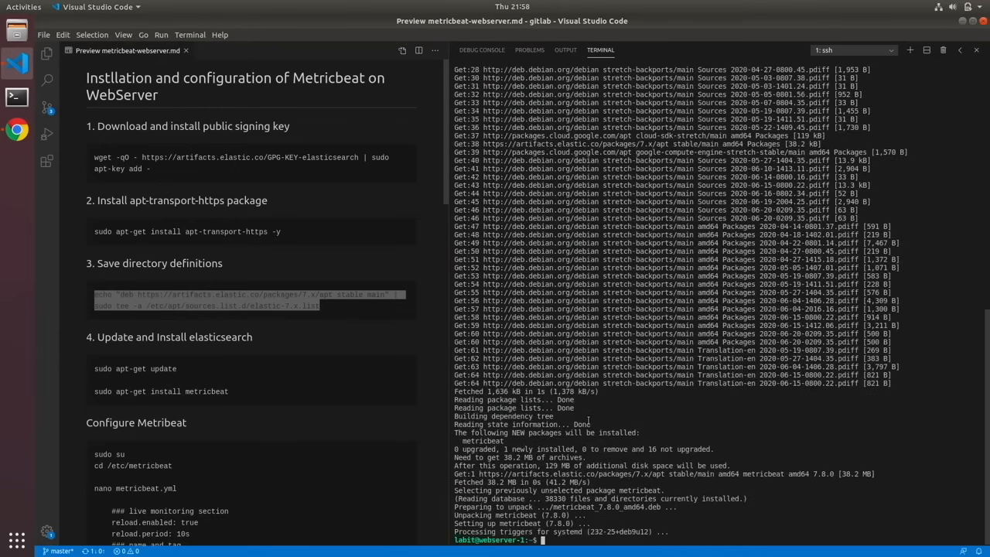
pyautogui.write('clear')
pyautogui.press('Return')
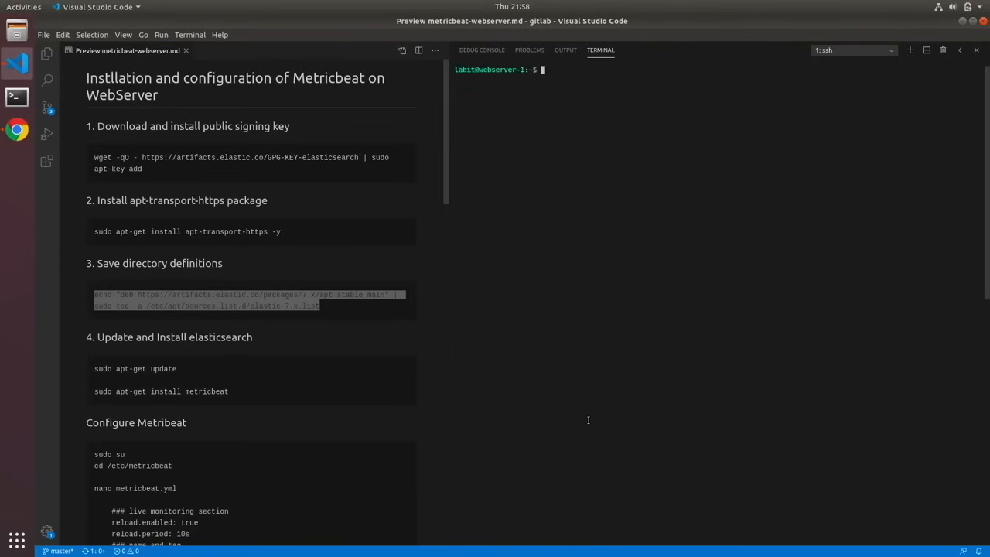
# - Open /etc/metricbeat/metricbeat.yml in the nano editor on webserver-1
pyautogui.scroll(-5, 224, 318)
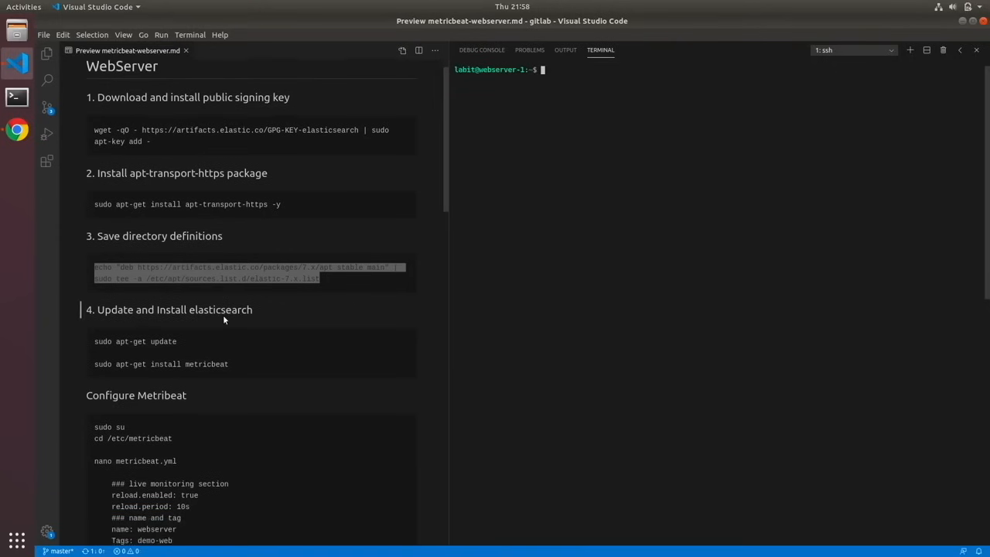
pyautogui.scroll(-1, 223, 315)
pyautogui.click(600, 183)
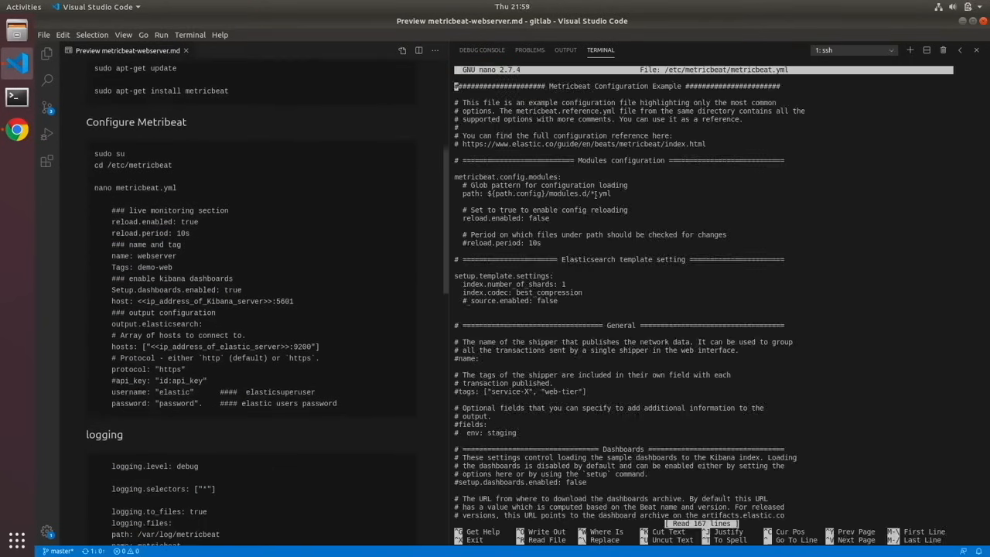
pyautogui.press('Down')
pyautogui.press('Down')
pyautogui.press('Down')
pyautogui.press('Down')
pyautogui.press('Down')
pyautogui.press('Down')
pyautogui.press('Down')
pyautogui.press('Down')
pyautogui.press('Down')
pyautogui.press('Down')
# - Set reload.enabled to true and uncomment the 10s reload.period in the modules configuration section
pyautogui.press('Down')
pyautogui.press('Down')
pyautogui.press('Down')
pyautogui.press('Down')
pyautogui.press('Down')
pyautogui.press('Down')
pyautogui.press('Right')
pyautogui.press('Right')
pyautogui.press('Right')
pyautogui.press('Right')
pyautogui.press('Right')
pyautogui.press('Right')
pyautogui.press('Right')
pyautogui.press('Right')
pyautogui.press('Right')
pyautogui.press('Right')
pyautogui.press('Right')
pyautogui.press('Right')
pyautogui.press('Right')
pyautogui.press('Right')
pyautogui.press('Right')
pyautogui.press('Right')
pyautogui.press('Right')
pyautogui.press('Right')
pyautogui.press('Right')
pyautogui.press('Right')
pyautogui.press('Right')
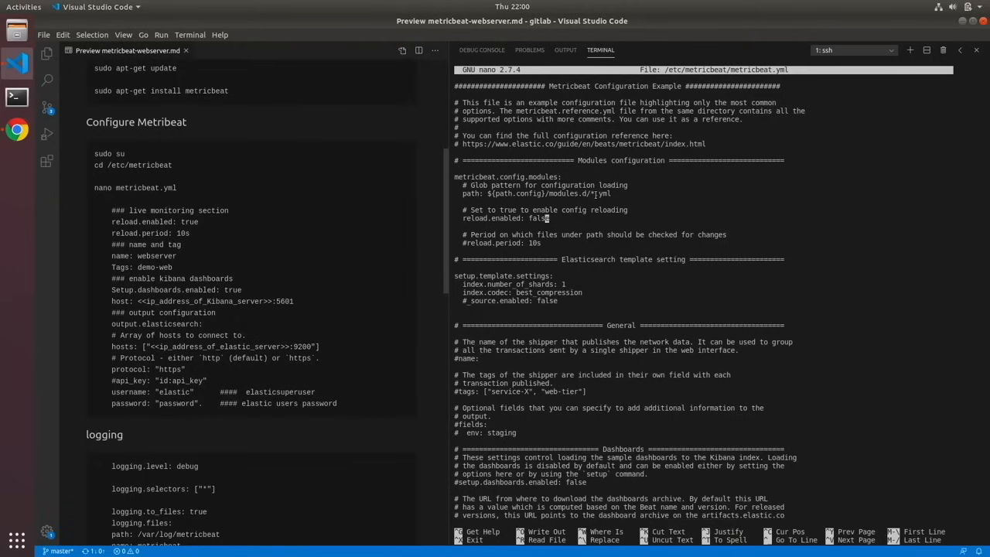
pyautogui.press('BackSpace')
pyautogui.press('BackSpace')
pyautogui.press('BackSpace')
pyautogui.press('BackSpace')
pyautogui.press('BackSpace')
pyautogui.write('true')
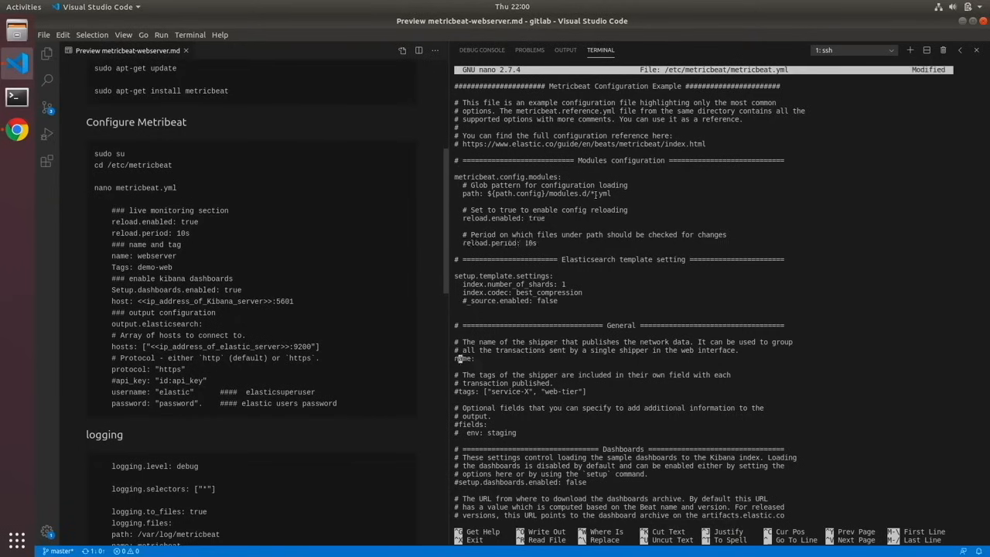
# - Set the shipper name to webserver-1 and uncomment the tags line in the General section, keeping only "web-tier"
pyautogui.press('Right')
pyautogui.press('Right')
pyautogui.press('Right')
pyautogui.press('Right')
pyautogui.write('webserver-1')
pyautogui.press('Down')
pyautogui.press('Down')
pyautogui.press('Down')
pyautogui.press('Down')
pyautogui.press('Delete')
pyautogui.press('Delete')
pyautogui.press('Delete')
pyautogui.press('Delete')
pyautogui.press('Delete')
pyautogui.press('Delete')
pyautogui.press('Delete')
pyautogui.press('Delete')
pyautogui.press('Delete')
pyautogui.press('Delete')
pyautogui.press('Delete')
pyautogui.press('Delete')
pyautogui.press('Delete')
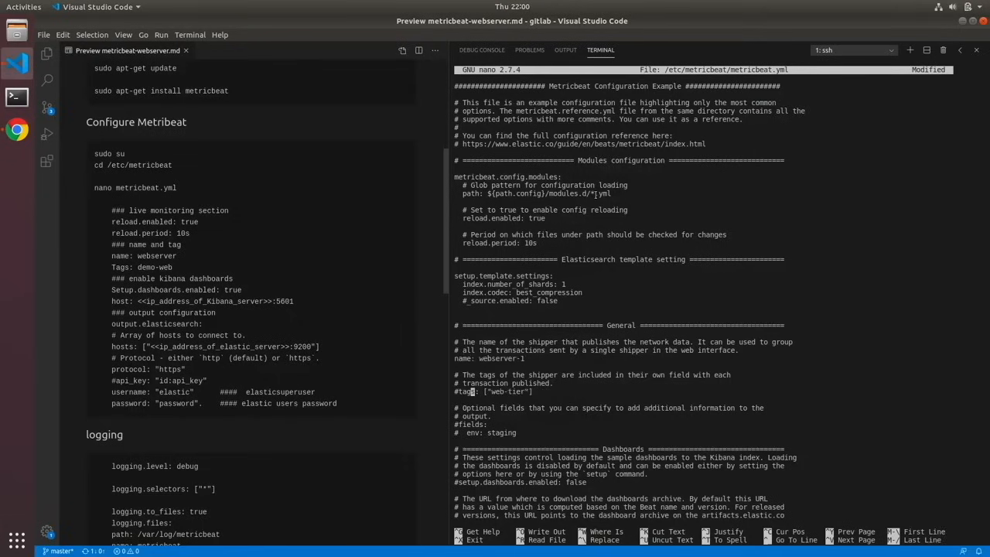
pyautogui.press('Home')
pyautogui.press('Right')
pyautogui.press('BackSpace')
# - Uncomment the host setting under setup.kibana and place the cursor at its localhost value
pyautogui.press('Down')
pyautogui.press('Down')
pyautogui.press('Down')
pyautogui.press('Down')
pyautogui.press('Down')
pyautogui.press('Down')
pyautogui.press('Down')
pyautogui.press('Down')
pyautogui.press('Down')
pyautogui.press('Down')
pyautogui.press('Down')
pyautogui.press('Down')
pyautogui.press('Down')
pyautogui.press('Down')
pyautogui.press('Down')
pyautogui.press('Down')
pyautogui.press('Down')
pyautogui.press('Down')
pyautogui.press('Down')
pyautogui.press('Up')
pyautogui.press('Up')
pyautogui.press('Up')
pyautogui.press('Up')
pyautogui.press('Up')
pyautogui.press('Up')
pyautogui.press('Up')
pyautogui.press('Up')
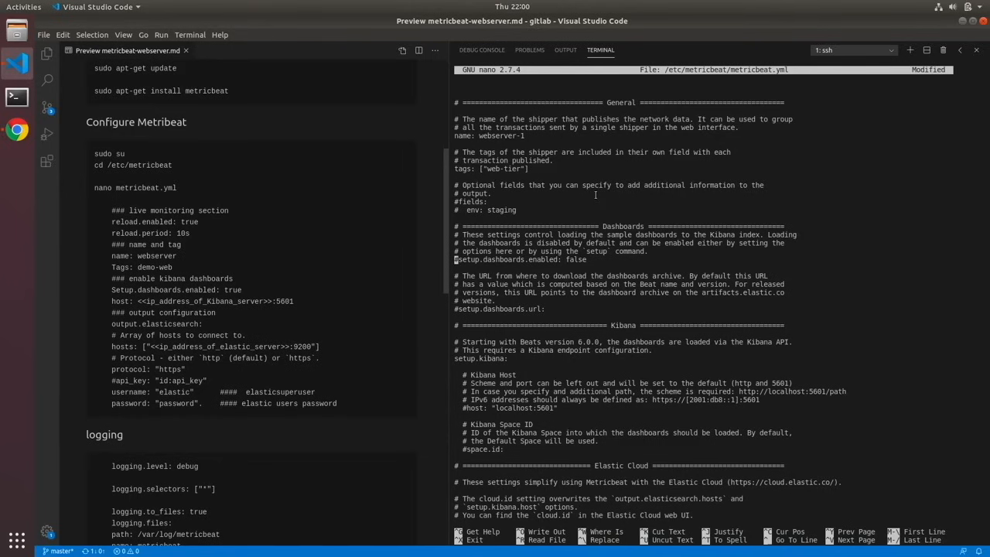
pyautogui.press('Down')
pyautogui.press('Down')
pyautogui.press('Down')
pyautogui.press('Down')
pyautogui.press('Down')
pyautogui.press('Down')
pyautogui.press('Down')
pyautogui.press('Down')
pyautogui.press('Down')
pyautogui.press('Down')
pyautogui.press('Down')
pyautogui.press('Down')
pyautogui.press('Down')
pyautogui.press('Down')
pyautogui.press('Down')
pyautogui.press('Down')
pyautogui.press('Down')
pyautogui.press('Down')
pyautogui.press('Right')
pyautogui.press('Right')
pyautogui.press('Right')
pyautogui.press('BackSpace')
pyautogui.press('Right')
pyautogui.press('Right')
pyautogui.press('Right')
pyautogui.press('Right')
pyautogui.press('Right')
pyautogui.press('Right')
pyautogui.press('Right')
pyautogui.press('Right')
pyautogui.press('Right')
pyautogui.press('Right')
pyautogui.press('Right')
pyautogui.press('Right')
pyautogui.press('Right')
pyautogui.press('Right')
pyautogui.press('Right')
pyautogui.press('Right')
# - Copy elk-1's internal IP from the VM instances list in Chrome and set the Kibana host to "192.168.1.31:5601" in metricbeat.yml
pyautogui.click(17, 130)
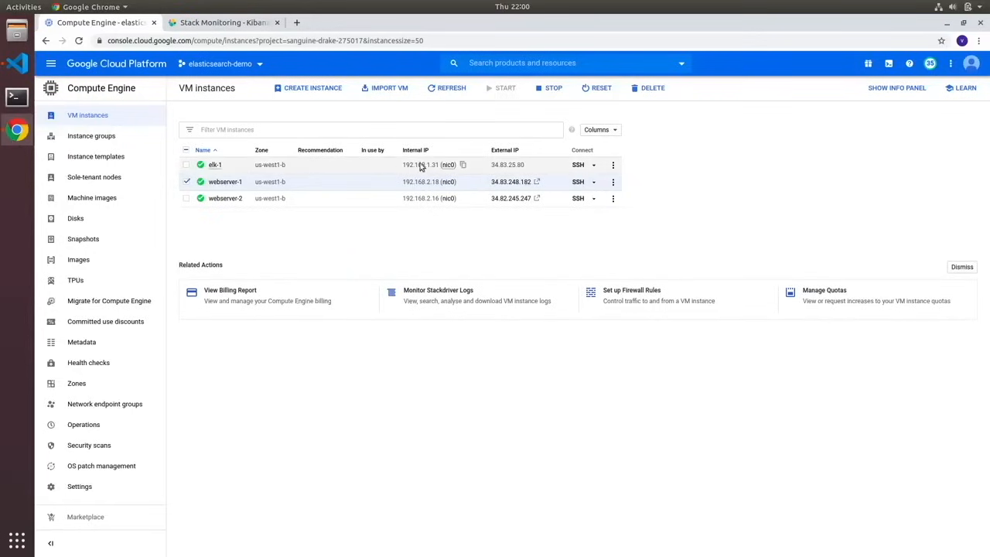
pyautogui.click(463, 165)
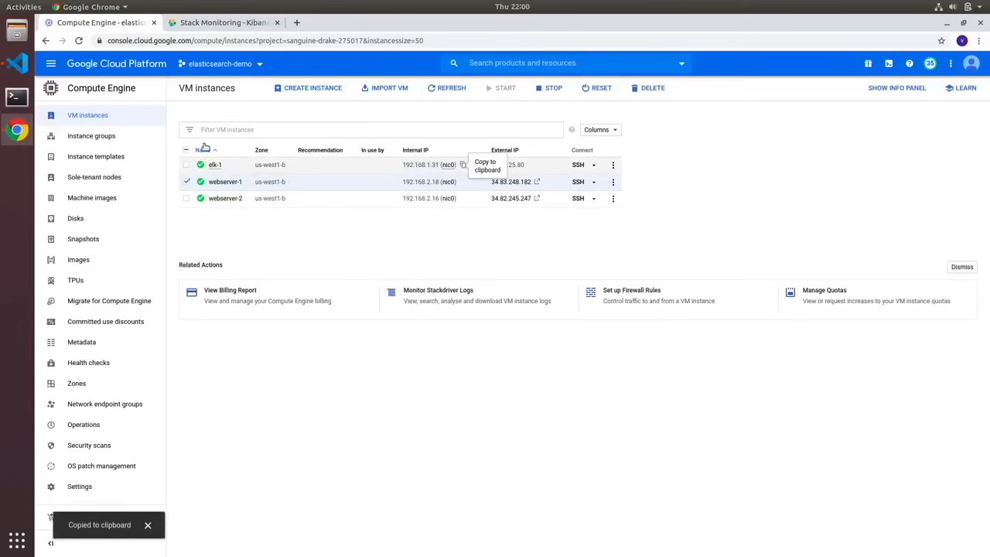
pyautogui.hotkey('alt', 'Tab')
pyautogui.press('BackSpace')
pyautogui.press('BackSpace')
pyautogui.press('BackSpace')
pyautogui.press('BackSpace')
pyautogui.press('BackSpace')
pyautogui.press('BackSpace')
pyautogui.press('BackSpace')
pyautogui.press('BackSpace')
pyautogui.press('BackSpace')
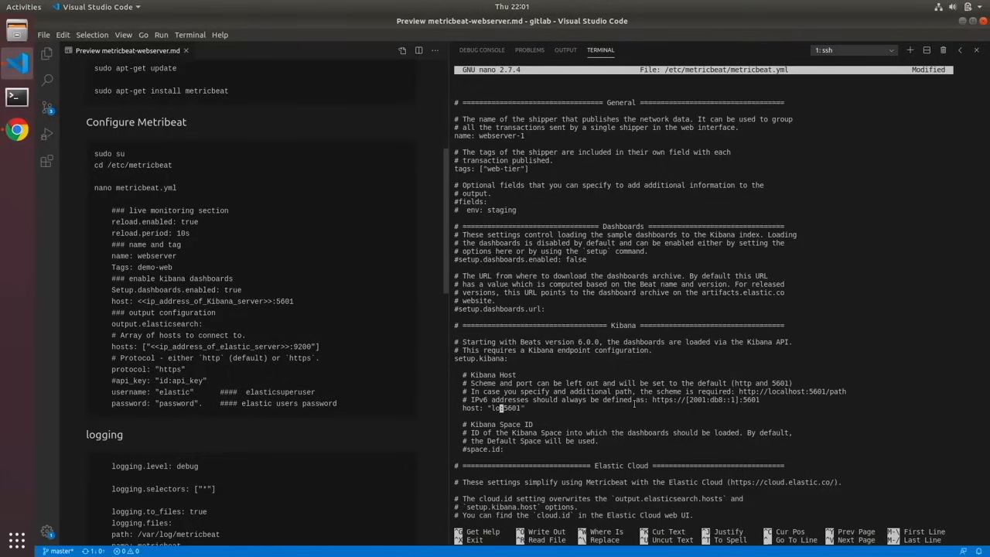
pyautogui.hotkey('ctrl', 'shift', 'v')
# - Replace localhost in the Elasticsearch output hosts with elk-1's internal IP, 192.168.1.31, keeping port 9200
pyautogui.press('Down')
pyautogui.press('Down')
pyautogui.press('Down')
pyautogui.press('Down')
pyautogui.press('Down')
pyautogui.press('Down')
pyautogui.press('Down')
pyautogui.press('Down')
pyautogui.press('Down')
pyautogui.press('Down')
pyautogui.press('Down')
pyautogui.press('Down')
pyautogui.press('Down')
pyautogui.press('Down')
pyautogui.press('Down')
pyautogui.press('Down')
pyautogui.press('Down')
pyautogui.press('Down')
pyautogui.press('Down')
pyautogui.press('Down')
pyautogui.press('Left')
pyautogui.press('BackSpace')
pyautogui.press('BackSpace')
pyautogui.press('BackSpace')
pyautogui.press('BackSpace')
pyautogui.press('BackSpace')
pyautogui.press('BackSpace')
pyautogui.press('BackSpace')
pyautogui.press('BackSpace')
pyautogui.press('BackSpace')
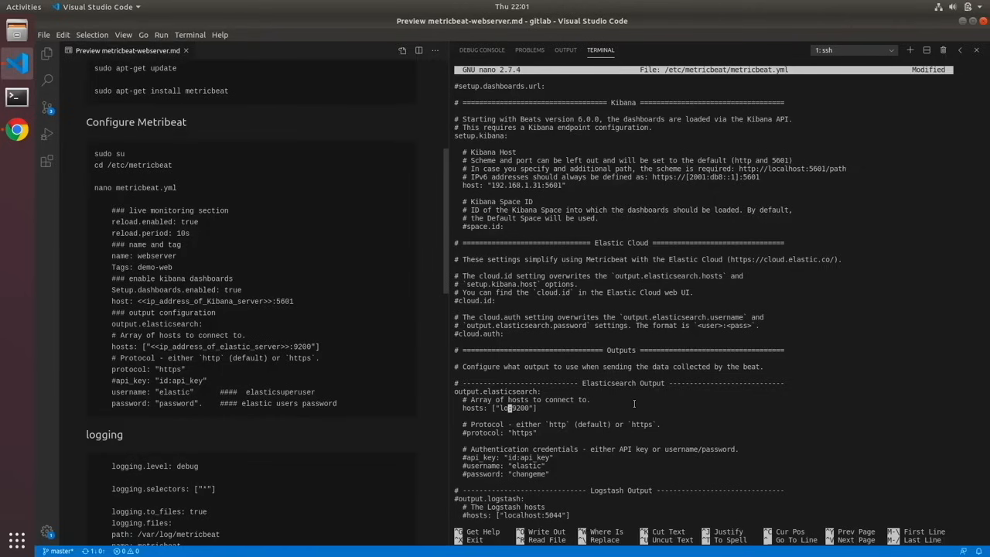
pyautogui.hotkey('ctrl', 'shift', 'v')
# - Uncomment logging.level: debug and logging.selectors: ["*"], and add the guide's logging.to_files and logging.files lines below them
pyautogui.scroll(-15, 634, 404)
pyautogui.scroll(4, 634, 406)
pyautogui.press('Up')
pyautogui.press('Up')
pyautogui.press('Up')
pyautogui.press('Up')
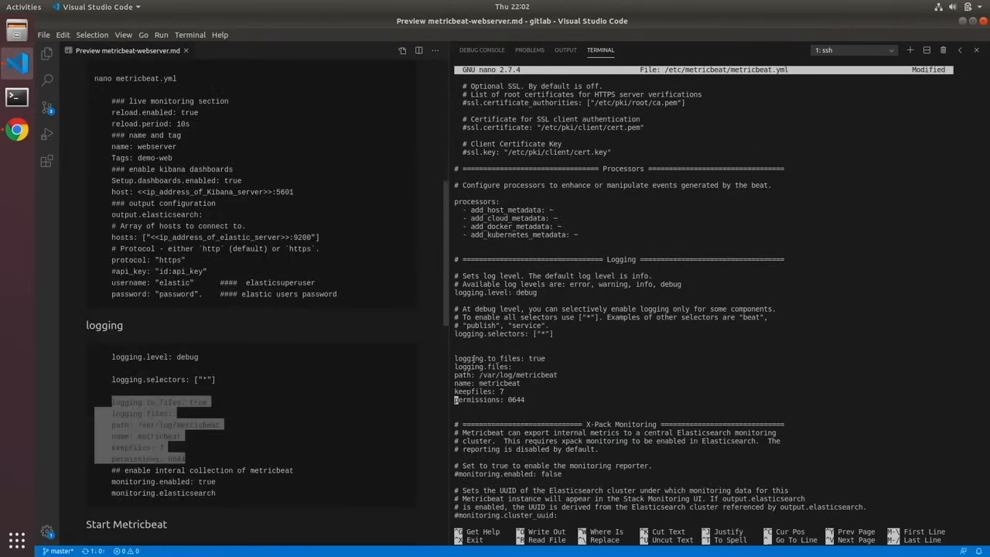
pyautogui.press('Down')
pyautogui.press('Down')
# - Edit the X-Pack Monitoring settings to match the guide, save metricbeat.yml and exit nano
pyautogui.press('Down')
pyautogui.press('Down')
pyautogui.press('Down')
pyautogui.press('Down')
pyautogui.press('Down')
pyautogui.press('Down')
pyautogui.press('Right')
pyautogui.press('BackSpace')
pyautogui.press('Right')
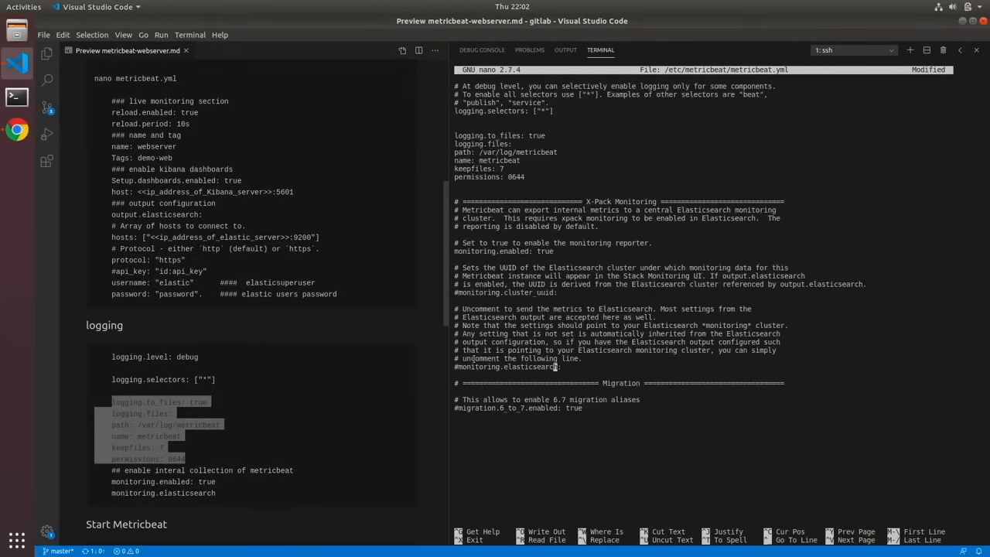
pyautogui.press('Left')
pyautogui.press('Left')
pyautogui.press('Left')
pyautogui.press('Left')
pyautogui.press('Left')
pyautogui.press('Left')
pyautogui.press('Left')
pyautogui.press('Left')
pyautogui.press('Left')
pyautogui.press('Left')
pyautogui.press('Left')
pyautogui.press('Left')
pyautogui.press('Left')
pyautogui.press('Left')
pyautogui.press('Left')
pyautogui.press('Left')
pyautogui.press('Left')
pyautogui.press('Left')
pyautogui.press('Left')
pyautogui.press('Left')
pyautogui.press('Left')
pyautogui.press('Left')
pyautogui.press('Left')
pyautogui.press('Delete')
pyautogui.hotkey('ctrl', 'x')
pyautogui.press('y')
pyautogui.press('Return')
# - Start the metricbeat service and enable it at boot with systemctl
pyautogui.write('sudo')
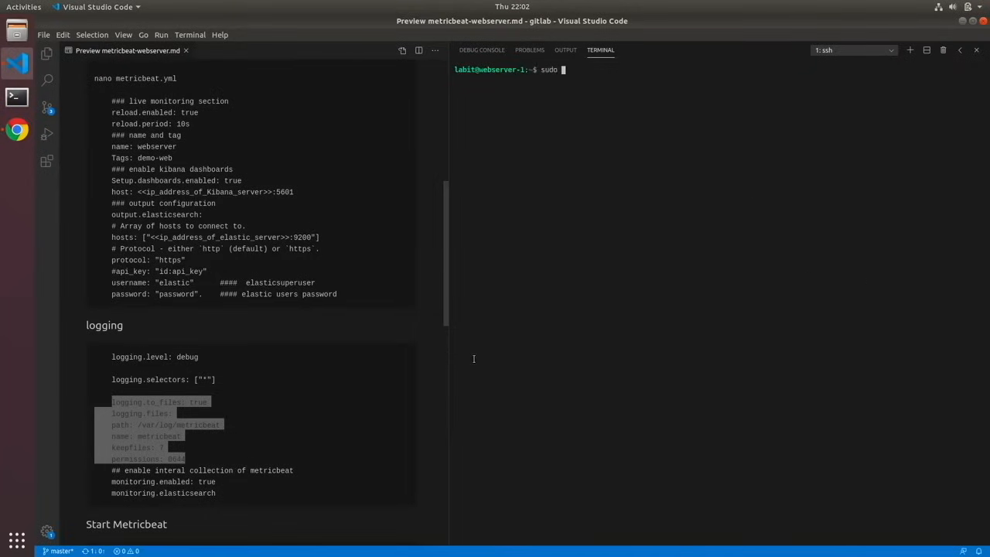
pyautogui.write(' systemctl start metricbeat')
pyautogui.press('Return')
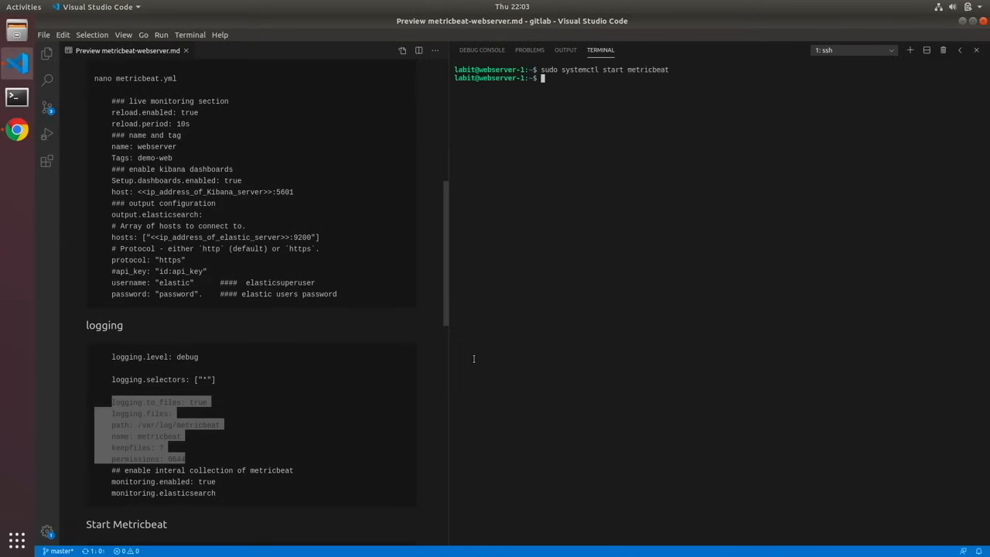
pyautogui.write('sudo systemctl enable metricbeat')
pyautogui.press('Return')
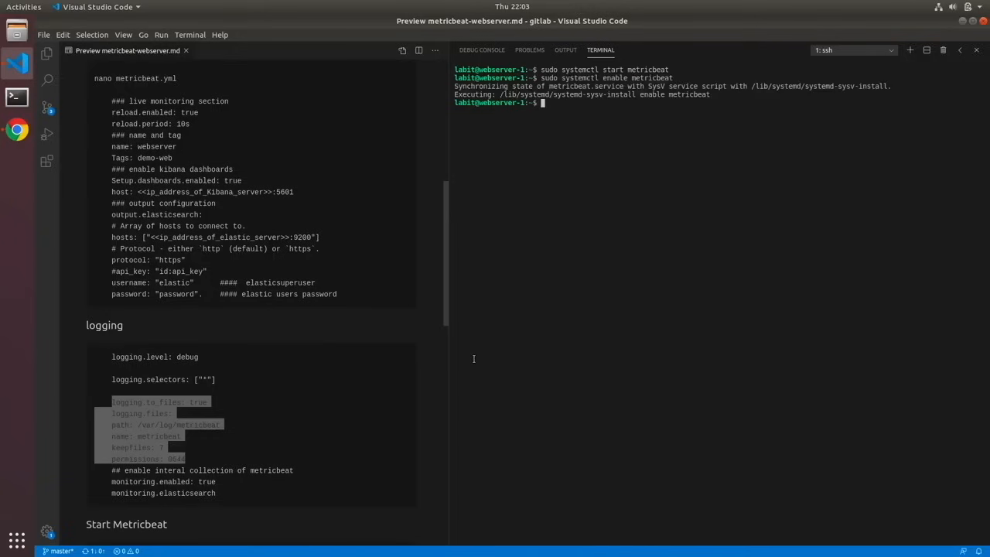
# - Check the metricbeat service status with systemctl
pyautogui.press('Up')
pyautogui.press('Up')
pyautogui.hotkey('ctrl', 'Left')
pyautogui.press('BackSpace')
pyautogui.press('BackSpace')
pyautogui.press('BackSpace')
pyautogui.press('BackSpace')
pyautogui.write('atus')
pyautogui.press('Return')
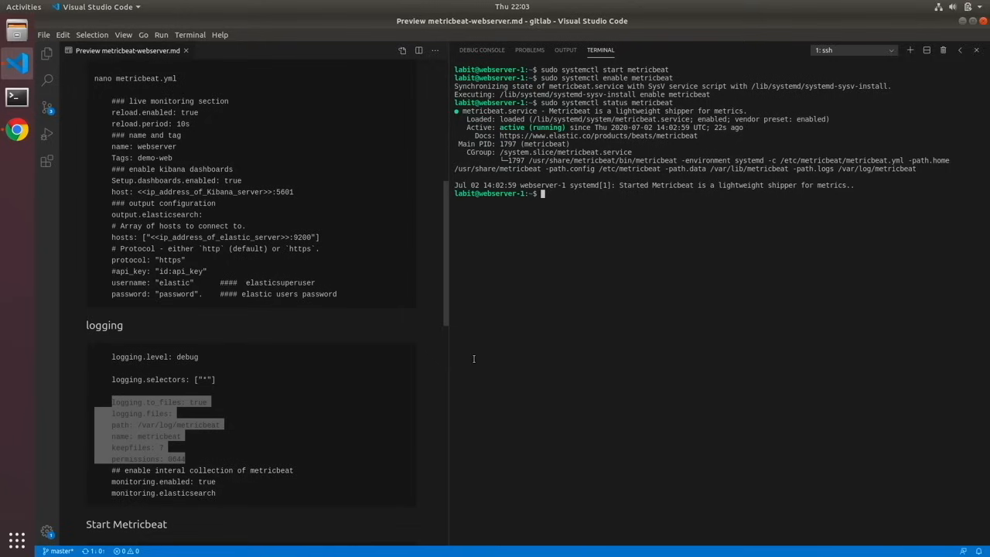
pyautogui.press('Return')
pyautogui.press('Return')
pyautogui.press('Return')
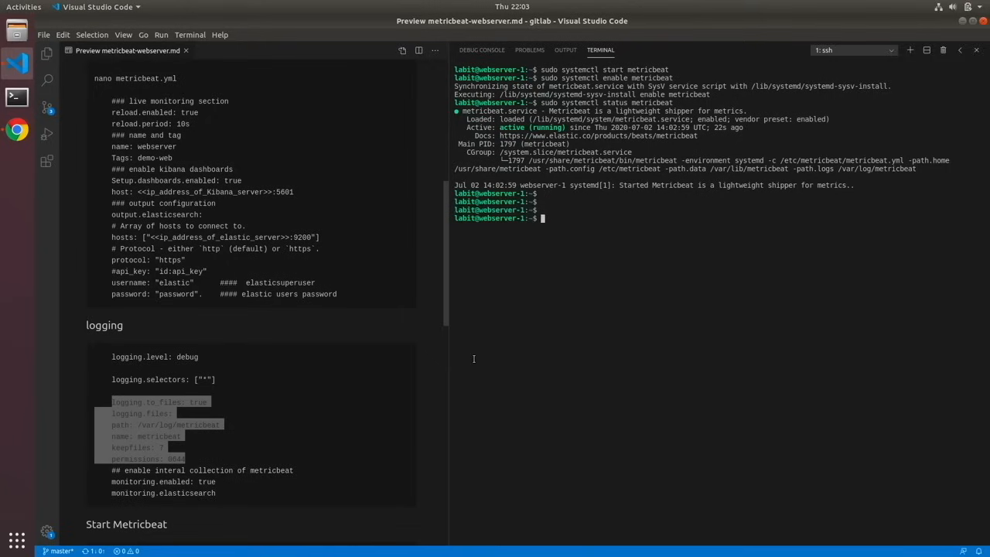
# - Enable the apache module with sudo metricbeat modules enable
pyautogui.write('sudo metricbeat modules enable ')
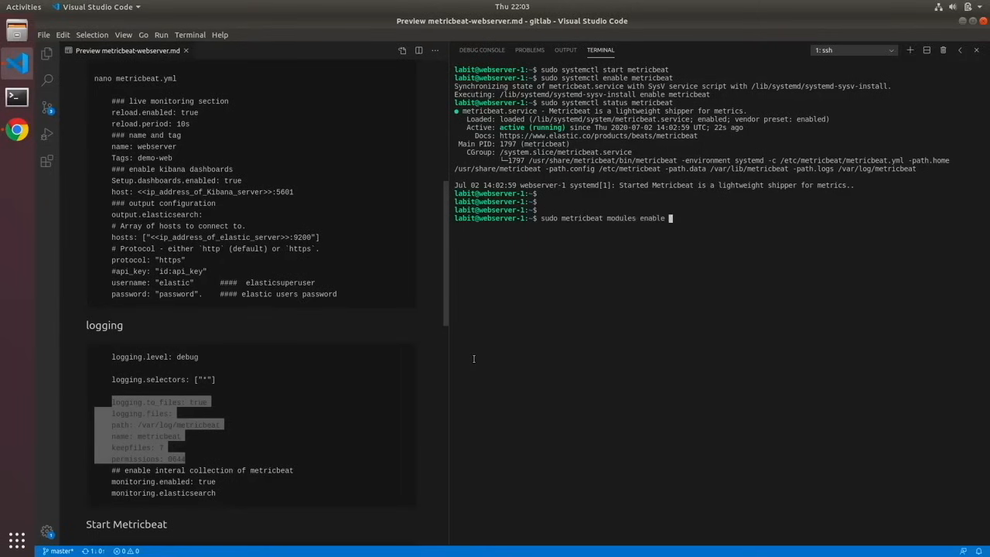
pyautogui.write('apache')
pyautogui.press('Return')
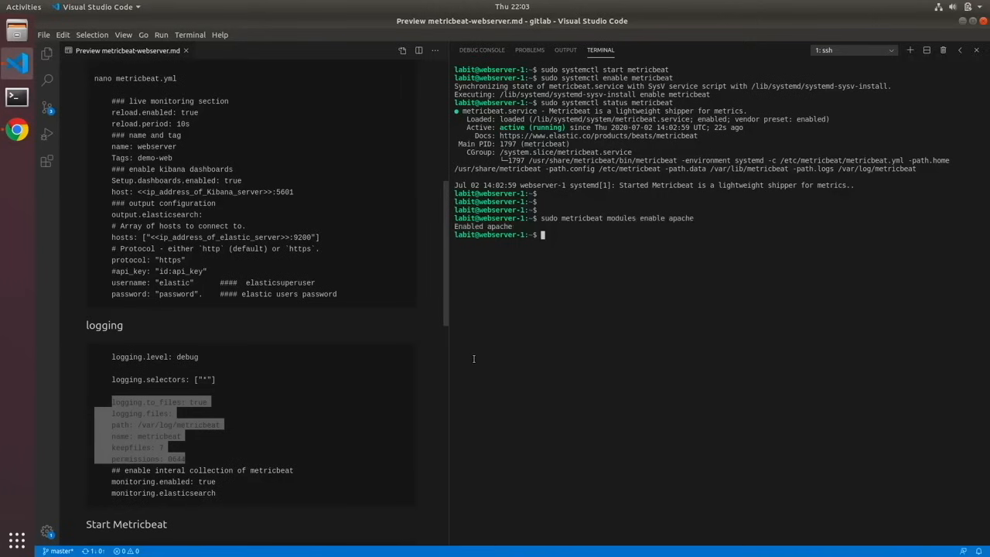
# - Enable the beat-xpack module by reusing the previous metricbeat modules enable command
pyautogui.press('Up')
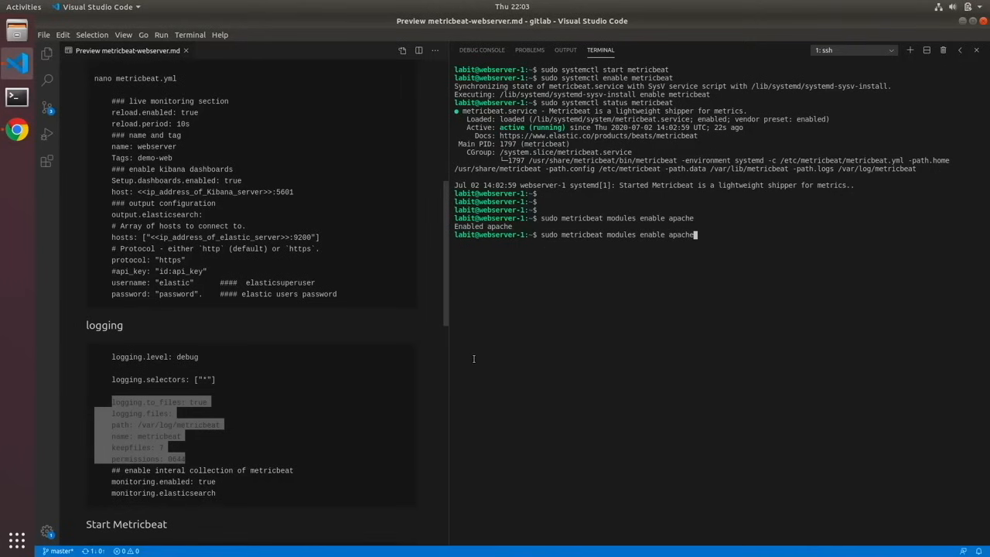
pyautogui.press('BackSpace')
pyautogui.press('BackSpace')
pyautogui.press('BackSpace')
pyautogui.press('BackSpace')
pyautogui.press('BackSpace')
pyautogui.press('BackSpace')
pyautogui.write('beat-xpack')
pyautogui.press('Return')
# - List the Metricbeat modules with sudo metricbeat modules list and review the enabled and disabled ones
pyautogui.write('sudp')
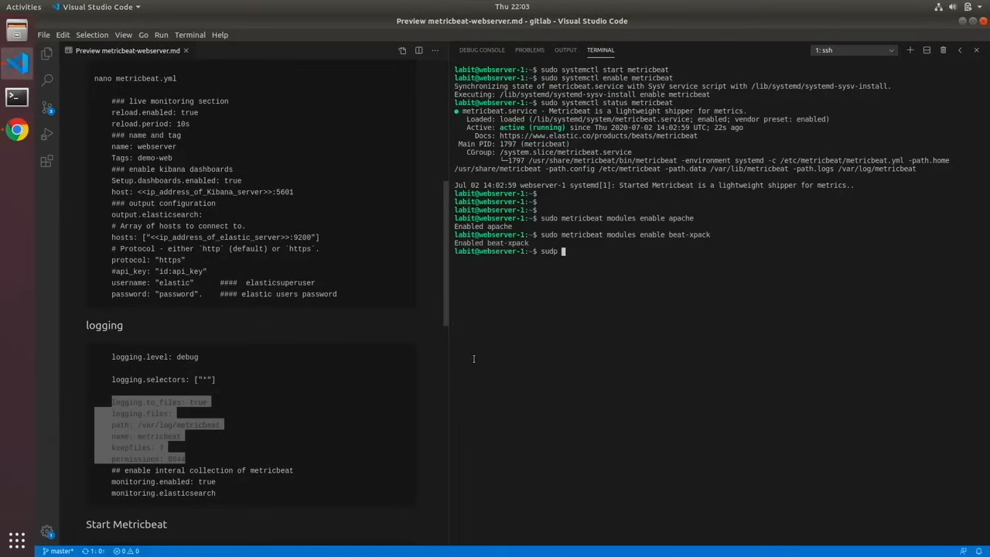
pyautogui.press('BackSpace')
pyautogui.press('BackSpace')
pyautogui.press('BackSpace')
pyautogui.write('do metricbeat mpdule')
pyautogui.press('BackSpace')
pyautogui.press('BackSpace')
pyautogui.press('BackSpace')
pyautogui.press('BackSpace')
pyautogui.press('BackSpace')
pyautogui.write('odules list')
pyautogui.press('Return')
pyautogui.scroll(5, 464, 325)
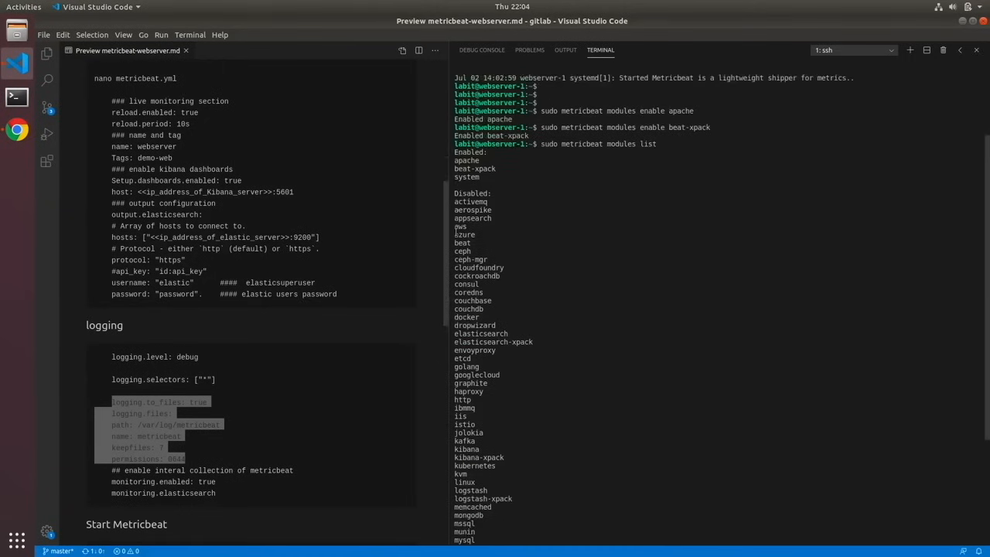
pyautogui.scroll(1, 456, 230)
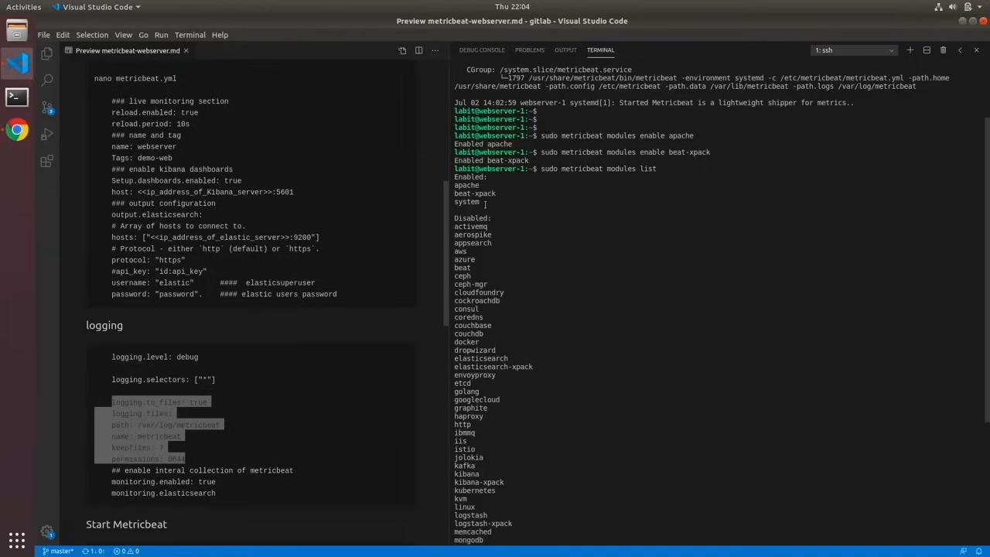
pyautogui.scroll(-5, 541, 244)
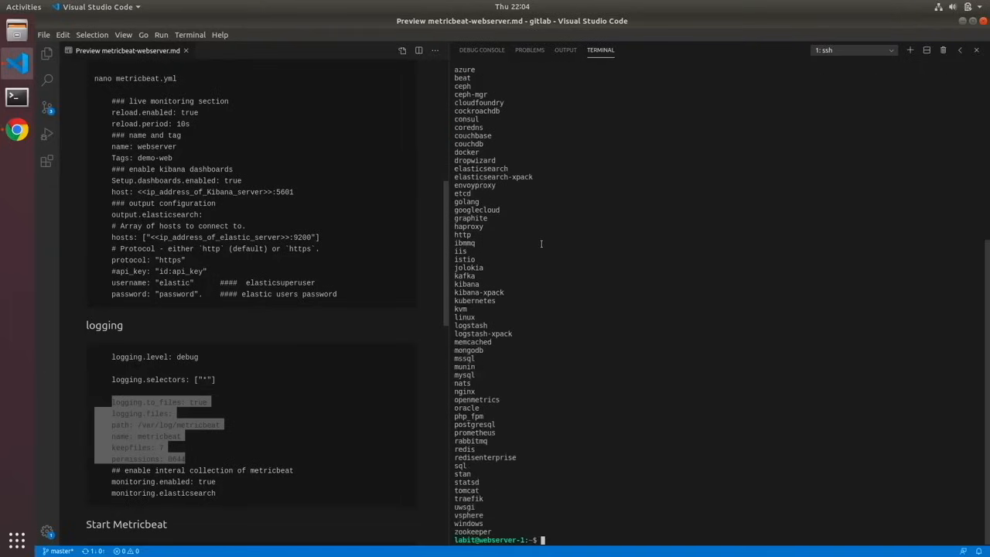
# - Discard the mistyped command and clear the terminal
pyautogui.write('sudp')
pyautogui.press('BackSpace')
pyautogui.press('BackSpace')
pyautogui.press('BackSpace')
pyautogui.press('BackSpace')
pyautogui.write('clear')
pyautogui.press('Return')
# - Open /etc/metricbeat/modules.d/apache.yml in nano with sudo
pyautogui.write('sud')
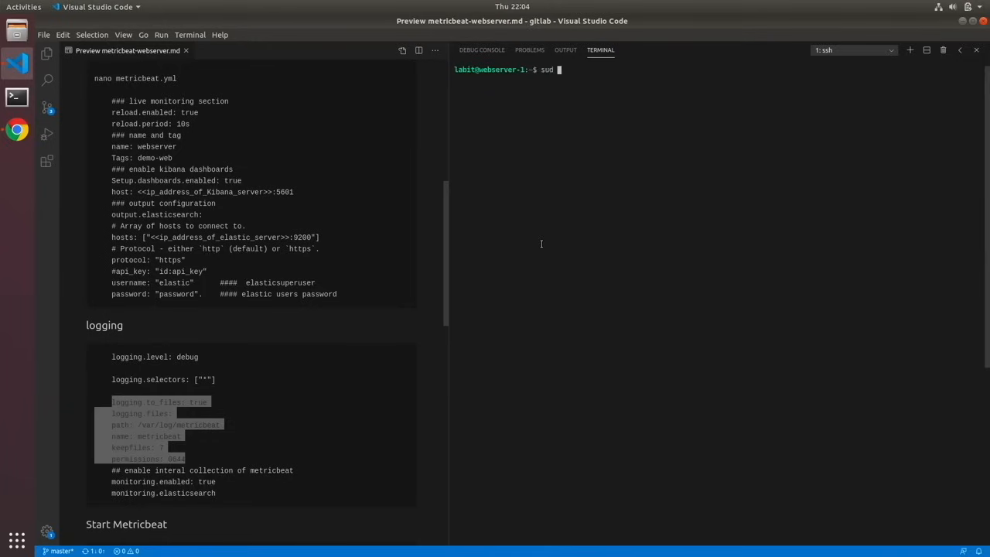
pyautogui.write('o nano /etc/e')
pyautogui.press('BackSpace')
pyautogui.write('ap')
pyautogui.press('BackSpace')
pyautogui.press('BackSpace')
pyautogui.write('met')
pyautogui.press('Tab')
pyautogui.write('mo')
pyautogui.press('Tab')
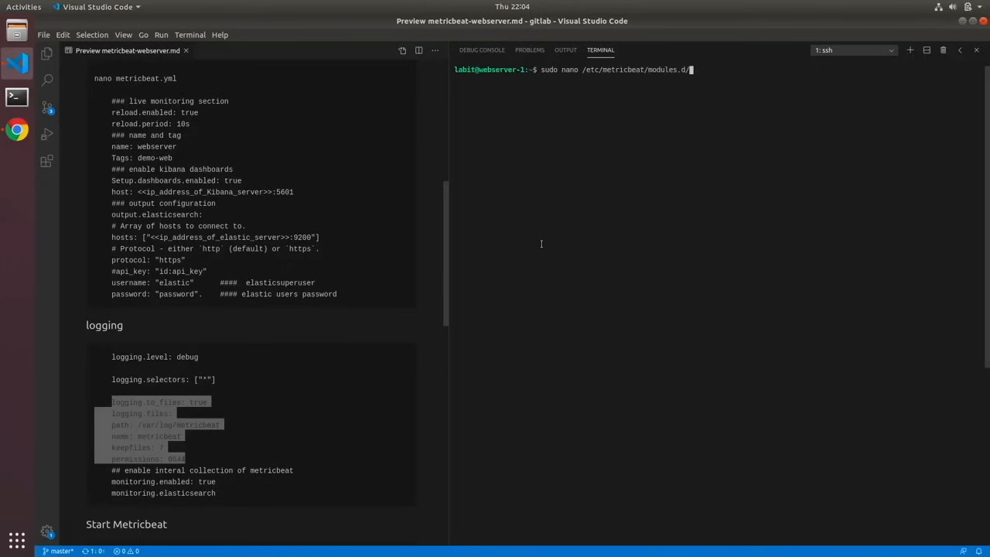
pyautogui.write('ap')
pyautogui.press('Tab')
pyautogui.press('Return')
# - Uncomment the metricsets line and its status entry in the apache module configuration
pyautogui.press('Down')
pyautogui.press('Down')
pyautogui.press('Down')
pyautogui.press('Down')
pyautogui.press('Down')
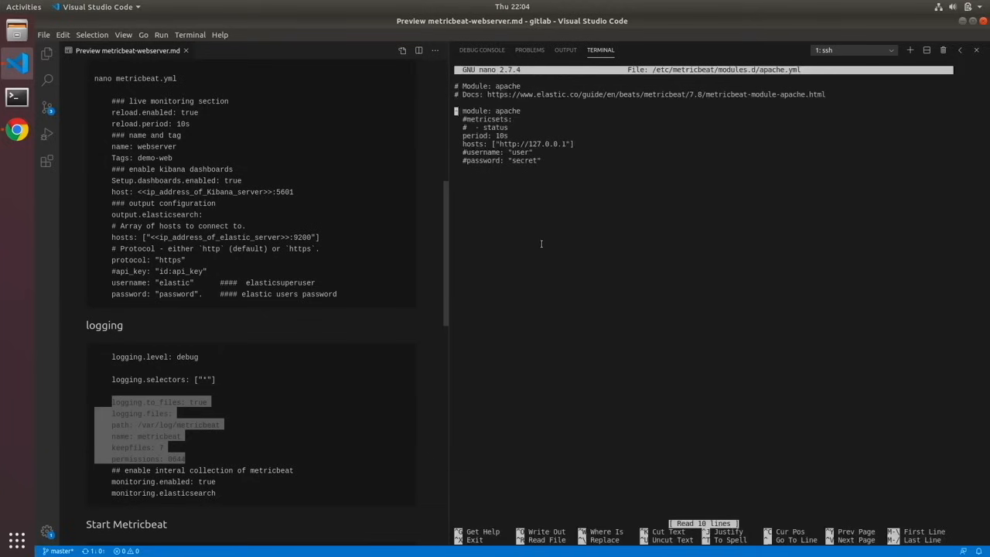
pyautogui.press('Up')
pyautogui.press('Right')
pyautogui.press('Right')
pyautogui.press('Delete')
pyautogui.press('Down')
pyautogui.press('Delete')
pyautogui.press('Down')
pyautogui.press('Down')
pyautogui.press('Down')
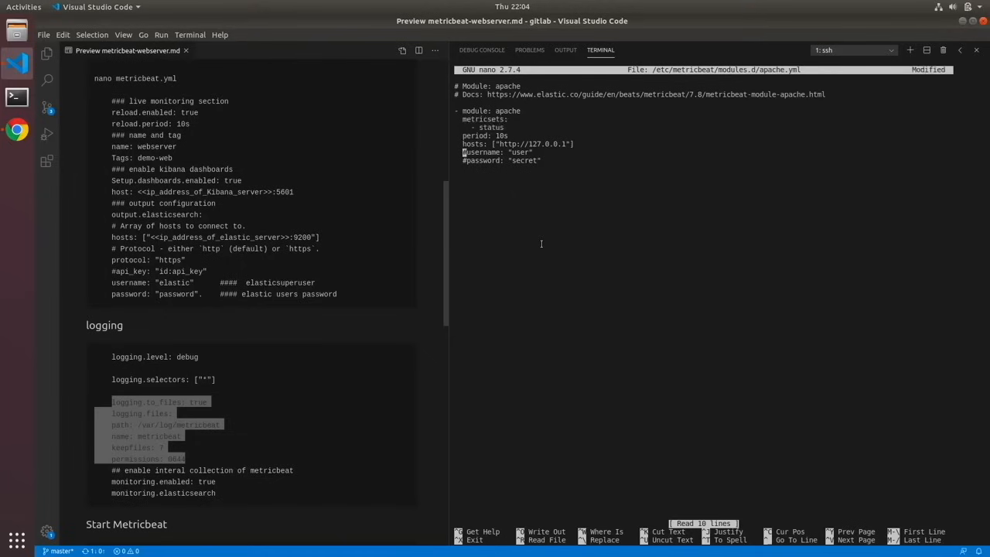
pyautogui.press('Down')
pyautogui.press('Up')
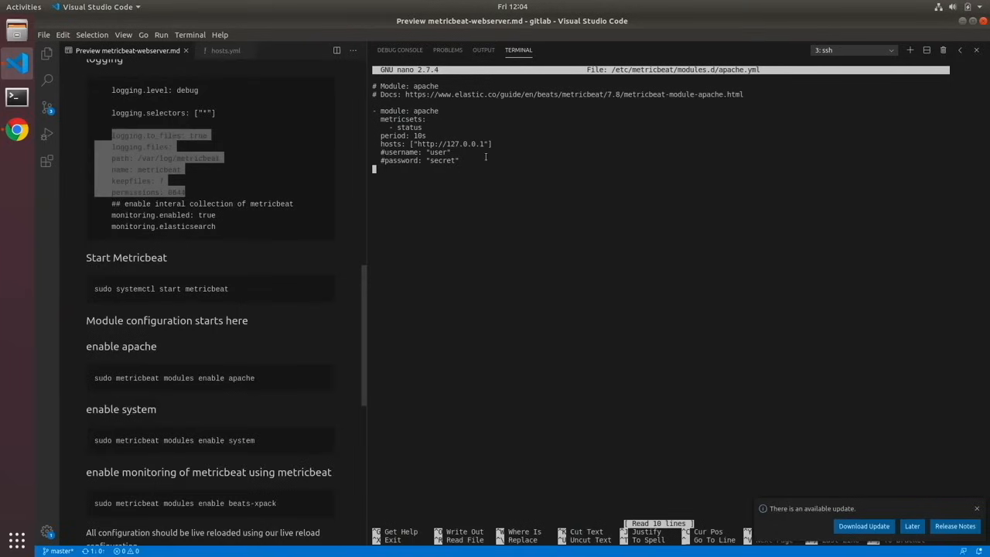
pyautogui.press('Up')
pyautogui.press('Up')
pyautogui.press('Up')
pyautogui.press('Right')
pyautogui.press('Right')
pyautogui.press('Right')
pyautogui.press('Right')
pyautogui.press('Right')
pyautogui.press('Right')
pyautogui.press('Right')
pyautogui.press('Right')
pyautogui.press('Right')
pyautogui.press('Right')
pyautogui.press('Right')
pyautogui.press('Right')
pyautogui.press('Right')
pyautogui.press('Right')
pyautogui.press('Right')
pyautogui.press('Right')
pyautogui.press('Right')
pyautogui.press('Right')
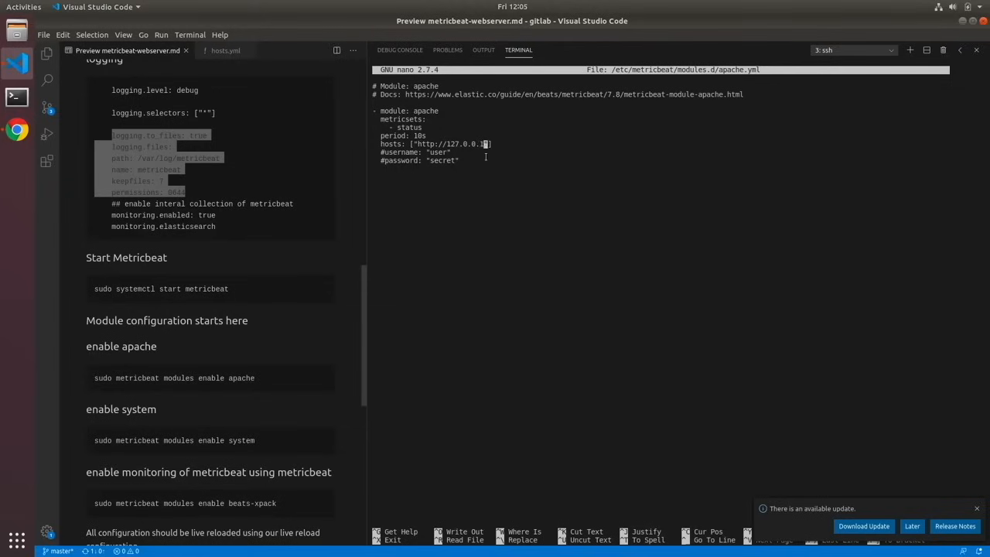
pyautogui.press('BackSpace')
pyautogui.press('BackSpace')
pyautogui.press('BackSpace')
pyautogui.press('BackSpace')
pyautogui.press('BackSpace')
pyautogui.press('BackSpace')
pyautogui.press('BackSpace')
pyautogui.press('BackSpace')
pyautogui.press('BackSpace')
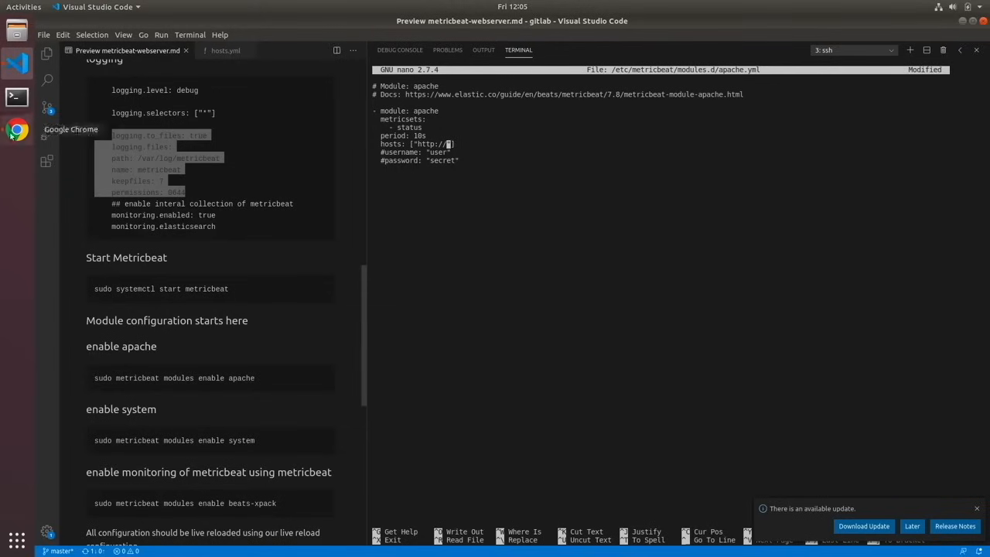
# - Copy webserver-1's internal IP from the Google Cloud VM instances list in Chrome and return to Visual Studio Code
pyautogui.click(17, 130)
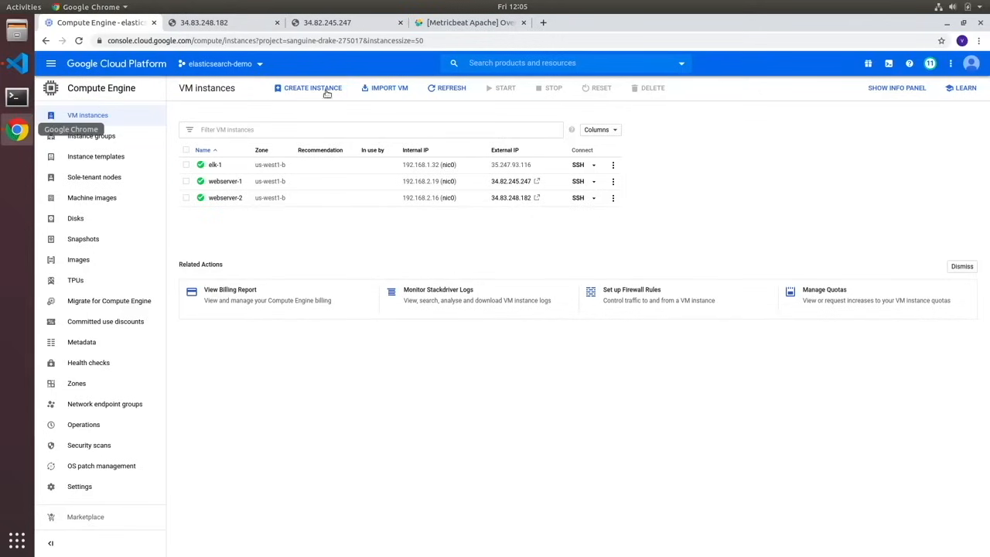
pyautogui.click(462, 183)
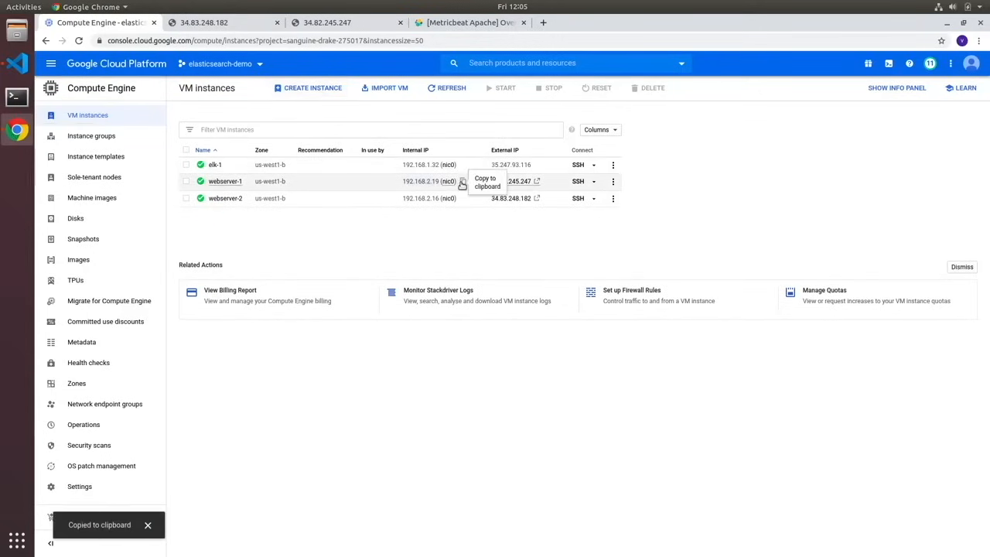
pyautogui.click(17, 63)
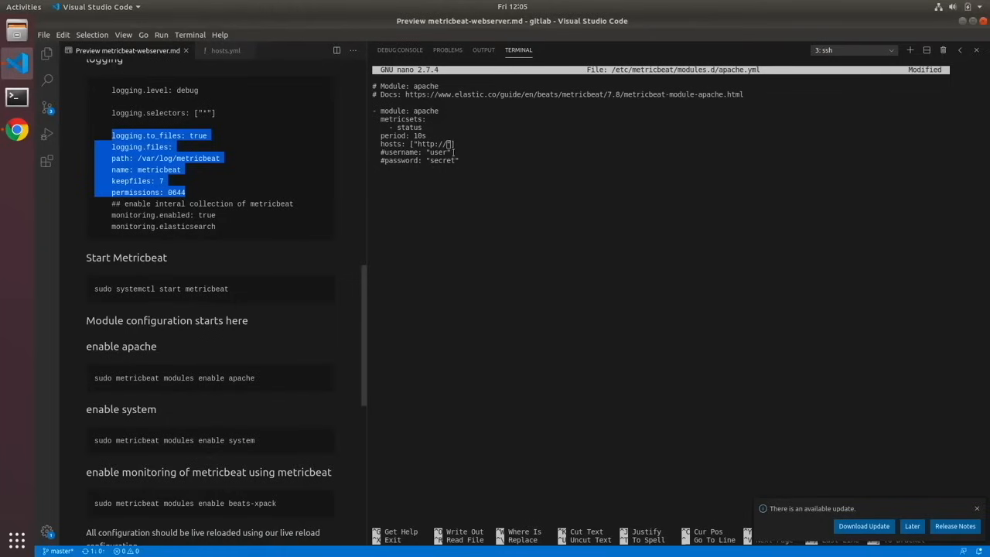
pyautogui.click(451, 147)
pyautogui.hotkey('ctrl', 'shift', 'v')
pyautogui.hotkey('ctrl', 'x')
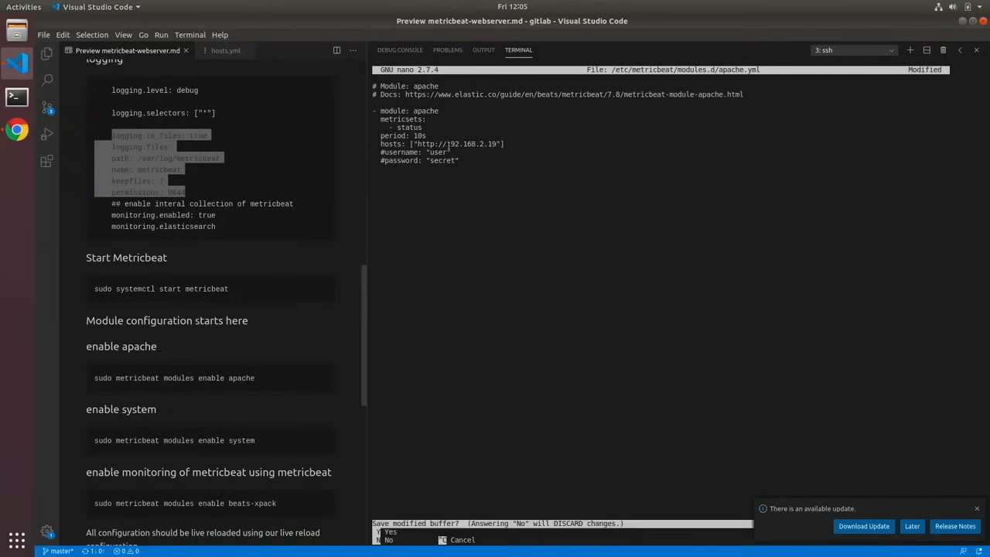
pyautogui.press('y')
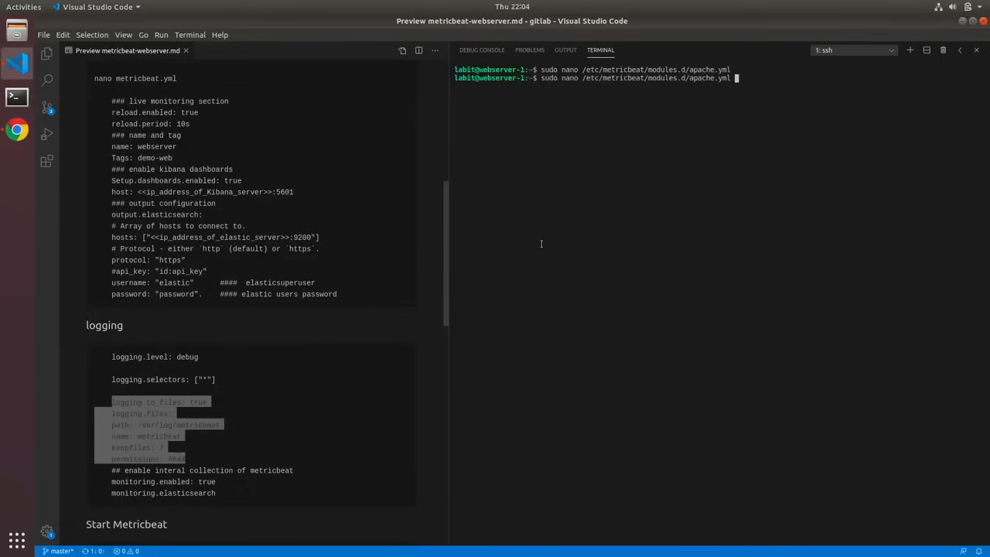
# - Reuse the previous nano command to open /etc/metricbeat/modules.d/beat-xpack.yml
pyautogui.press('Up')
pyautogui.press('BackSpace')
pyautogui.press('BackSpace')
pyautogui.press('BackSpace')
pyautogui.press('BackSpace')
pyautogui.press('BackSpace')
pyautogui.press('BackSpace')
pyautogui.press('BackSpace')
pyautogui.press('BackSpace')
pyautogui.write('beat-x')
pyautogui.press('Tab')
pyautogui.press('Return')
# - Uncomment the username and password lines in beat-xpack.yml
pyautogui.press('Down')
pyautogui.press('Down')
pyautogui.press('Down')
pyautogui.press('Down')
pyautogui.press('Down')
pyautogui.press('Down')
pyautogui.press('Down')
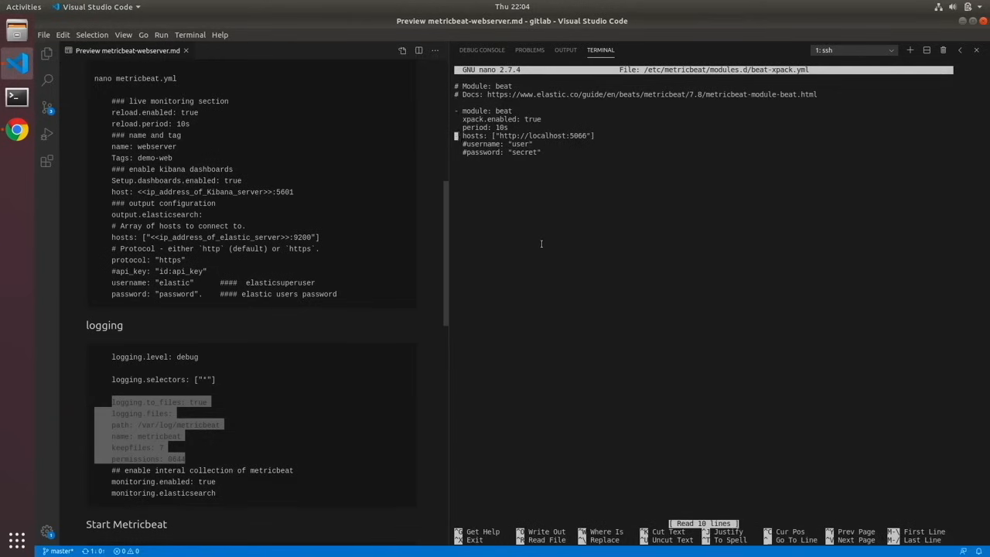
pyautogui.press('Right')
pyautogui.press('Right')
pyautogui.press('BackSpace')
# - Set the username in beat-xpack.yml to beat_system
pyautogui.press('BackSpace')
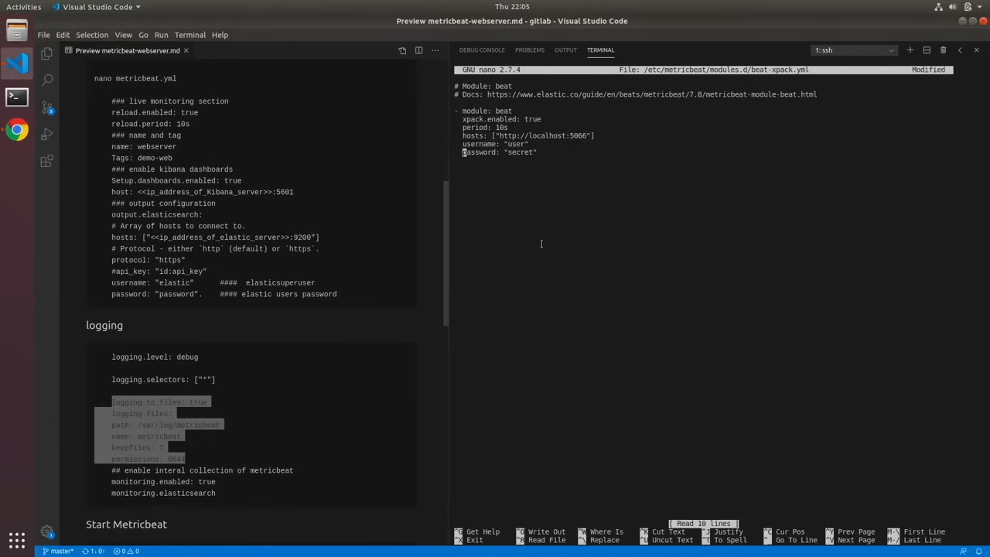
pyautogui.press('Up')
pyautogui.press('Up')
pyautogui.press('Up')
pyautogui.press('Right')
pyautogui.press('Right')
pyautogui.press('Right')
pyautogui.press('Right')
pyautogui.press('Right')
pyautogui.press('Right')
pyautogui.press('Right')
pyautogui.press('Right')
pyautogui.press('Right')
pyautogui.press('Right')
pyautogui.press('Right')
pyautogui.press('Right')
pyautogui.press('Right')
pyautogui.press('Right')
pyautogui.press('BackSpace')
pyautogui.press('BackSpace')
pyautogui.press('BackSpace')
pyautogui.write('beat')
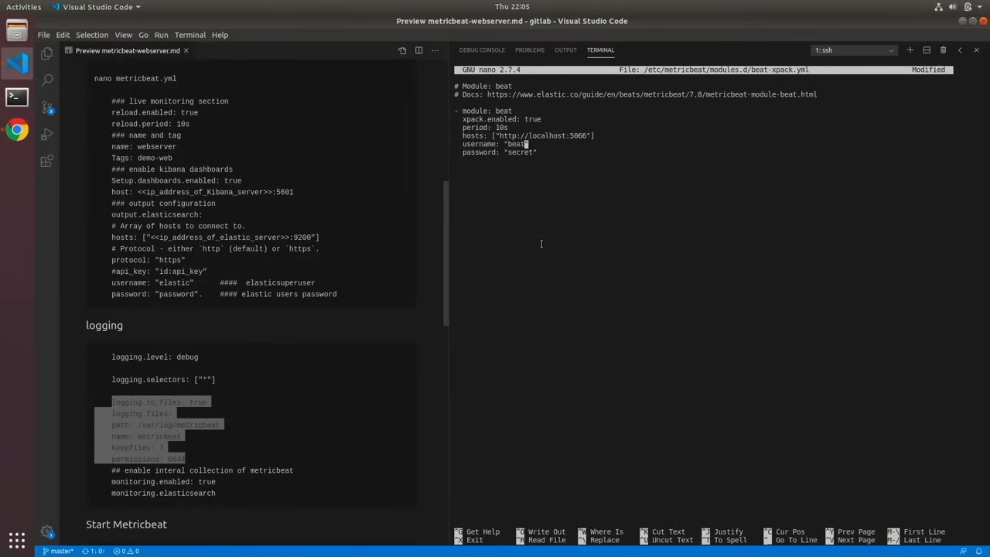
pyautogui.write('_syste')
# - Replace the placeholder in the password field of beat-xpack.yml with the account password and exit the editor
pyautogui.press('Down')
pyautogui.press('BackSpace')
pyautogui.press('BackSpace')
pyautogui.press('BackSpace')
pyautogui.press('BackSpace')
pyautogui.press('BackSpace')
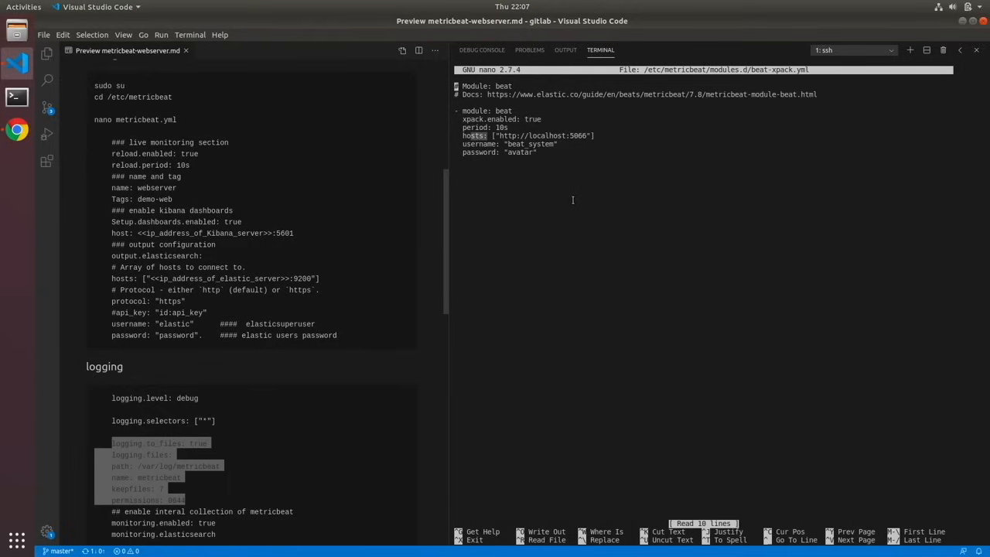
pyautogui.hotkey('ctrl', 'x')
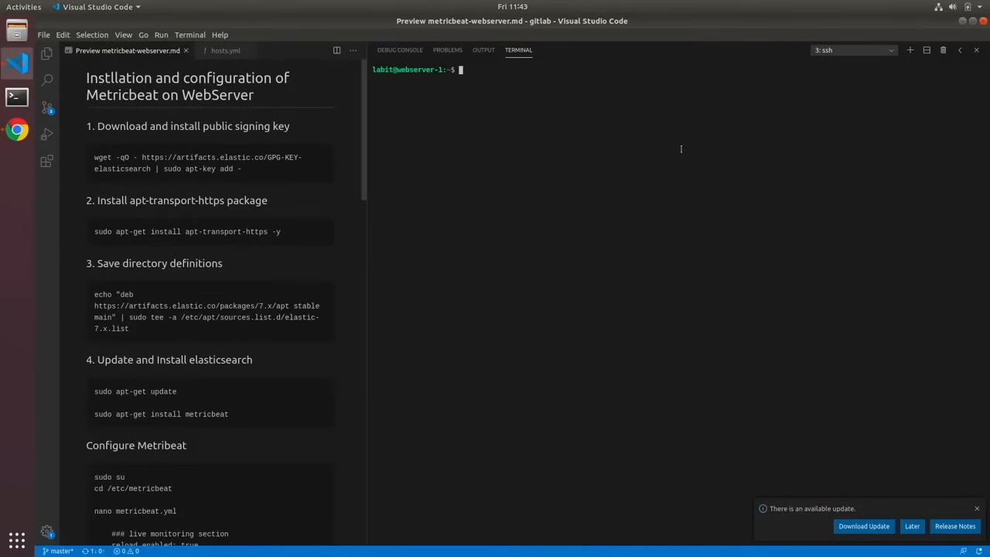
# - Load the Kibana dashboards by running sudo metricbeat setup --dashboards
pyautogui.write('sudo metricbeat setup --dashboards')
pyautogui.press('Return')
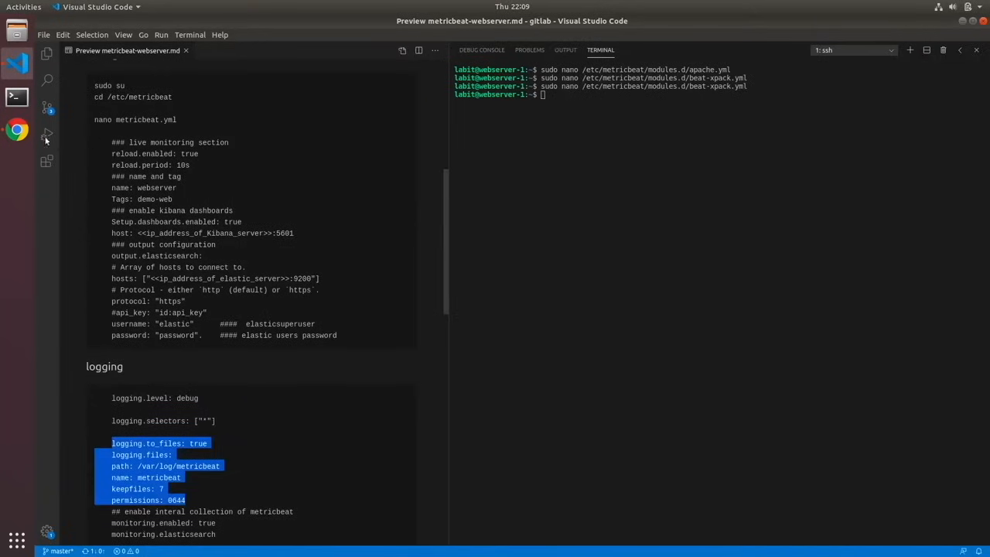
# - Switch to Kibana in Chrome and view the metricbeat instance's monitoring details under the demo-elk cluster's Beats
pyautogui.click(19, 133)
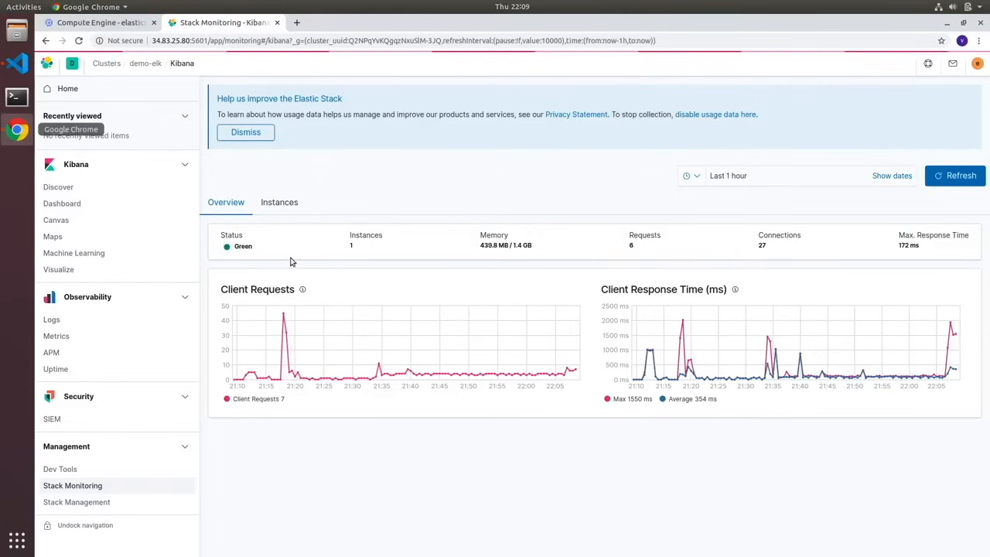
pyautogui.click(147, 66)
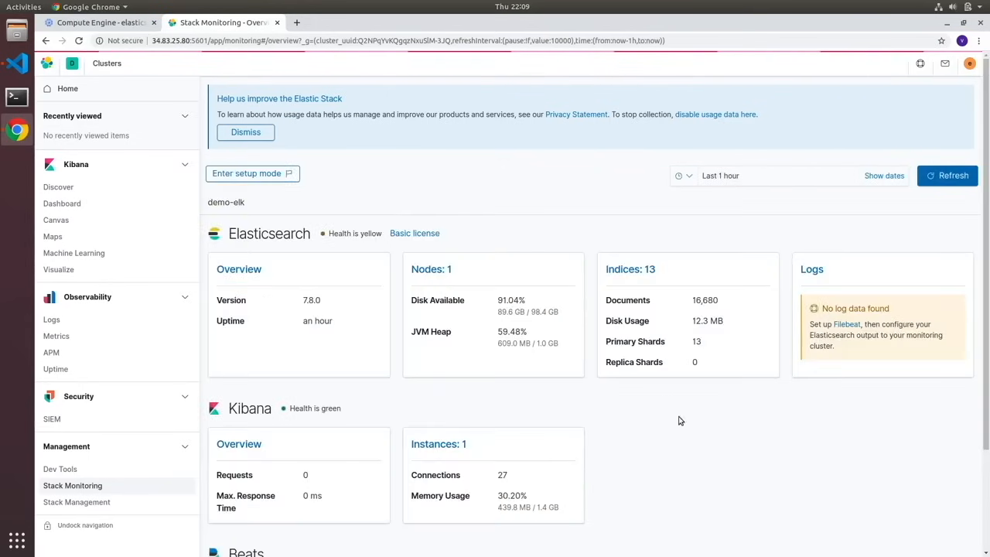
pyautogui.scroll(-1, 678, 420)
pyautogui.scroll(-3, 679, 420)
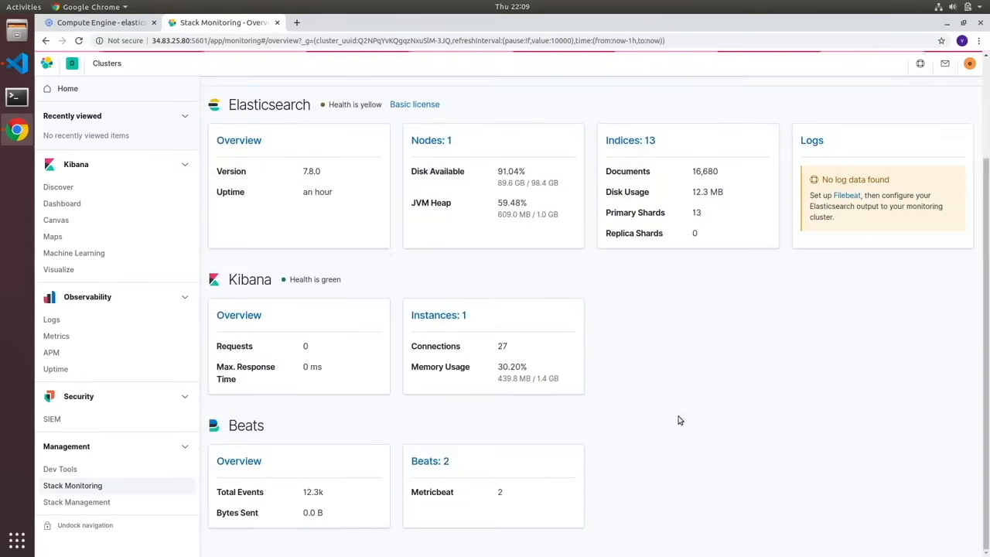
pyautogui.click(427, 462)
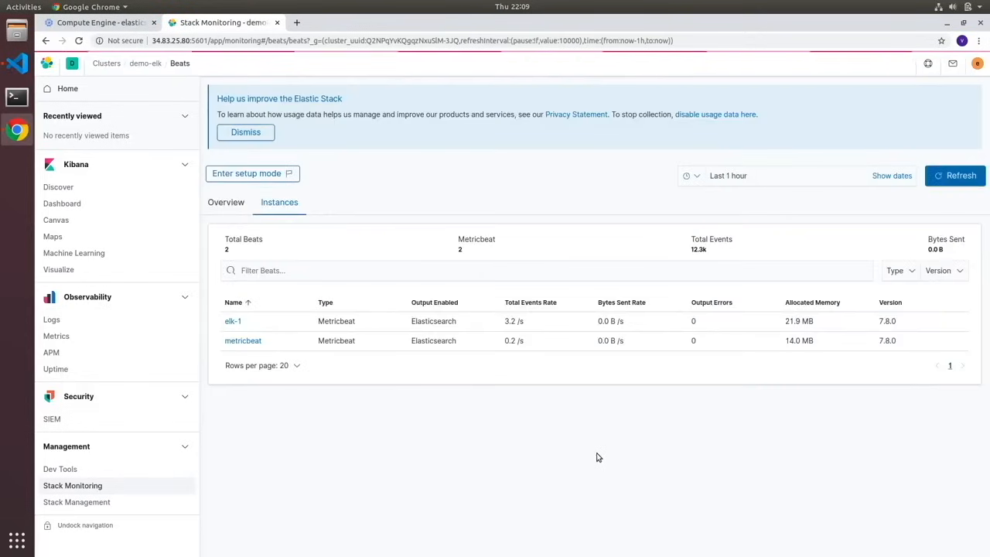
pyautogui.click(244, 343)
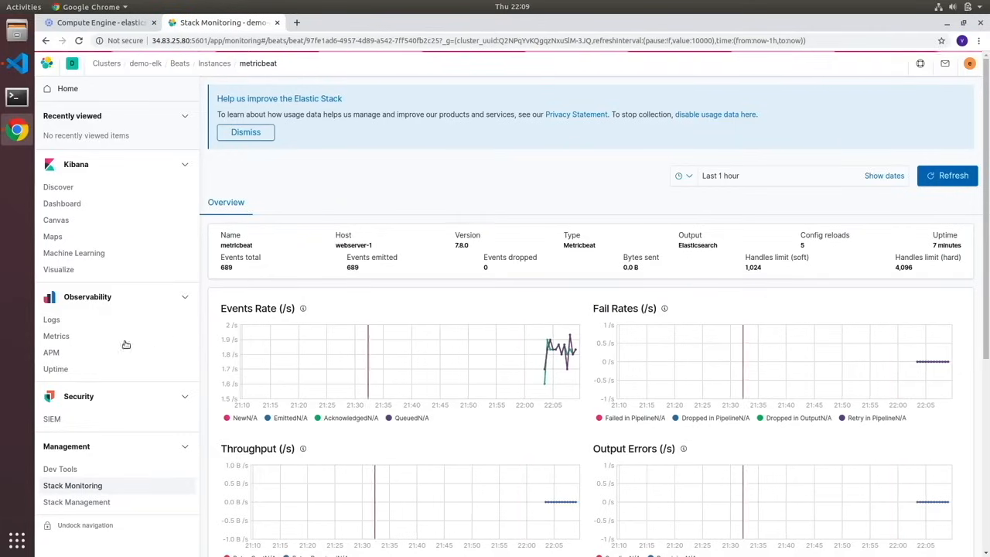
# - Open the metricbeat host's metrics from the Metrics inventory and review its host overview charts
pyautogui.click(56, 336)
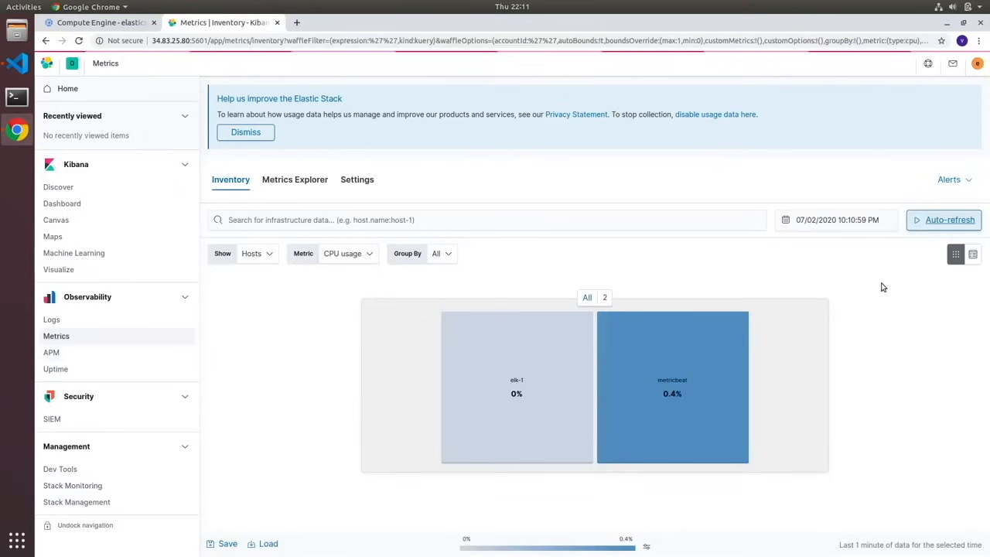
pyautogui.moveTo(692, 387)
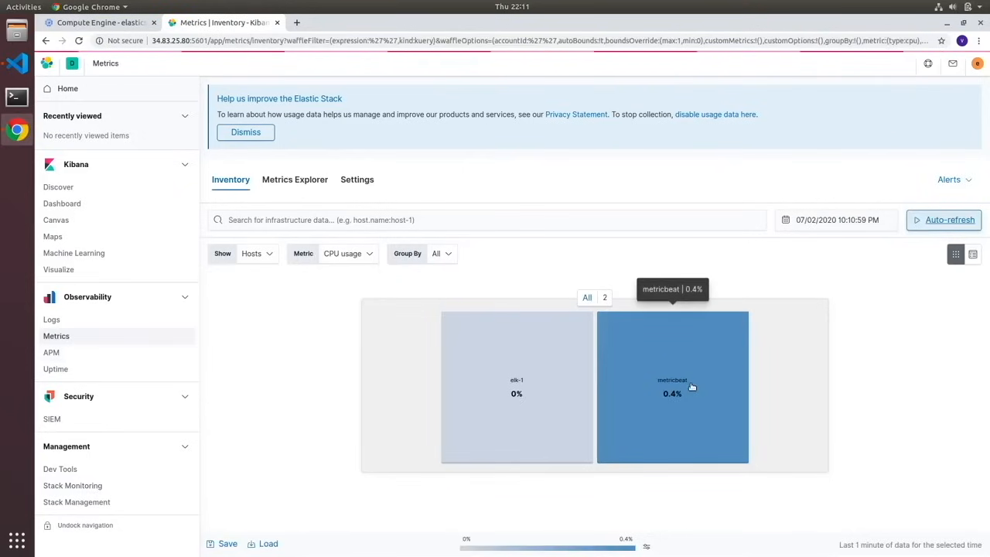
pyautogui.click(692, 387)
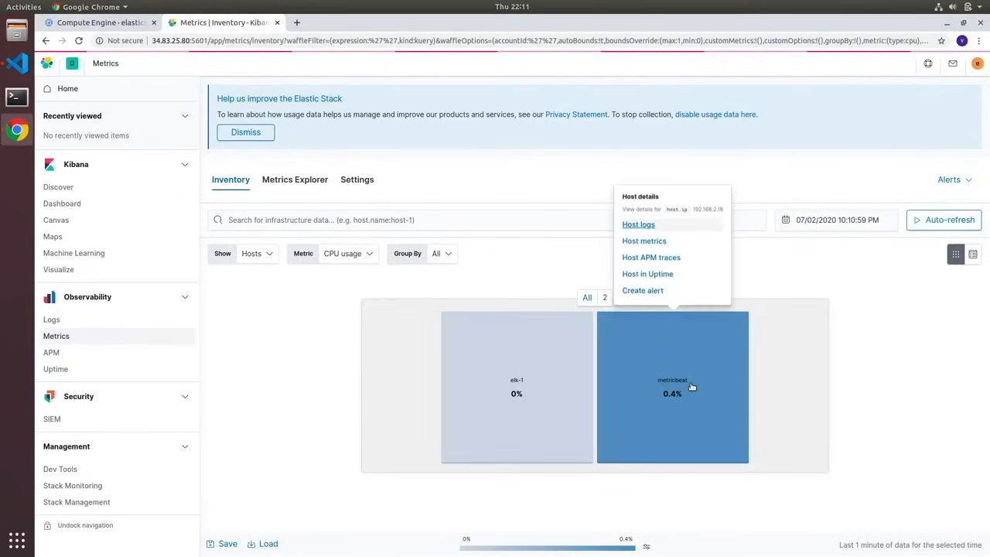
pyautogui.click(651, 241)
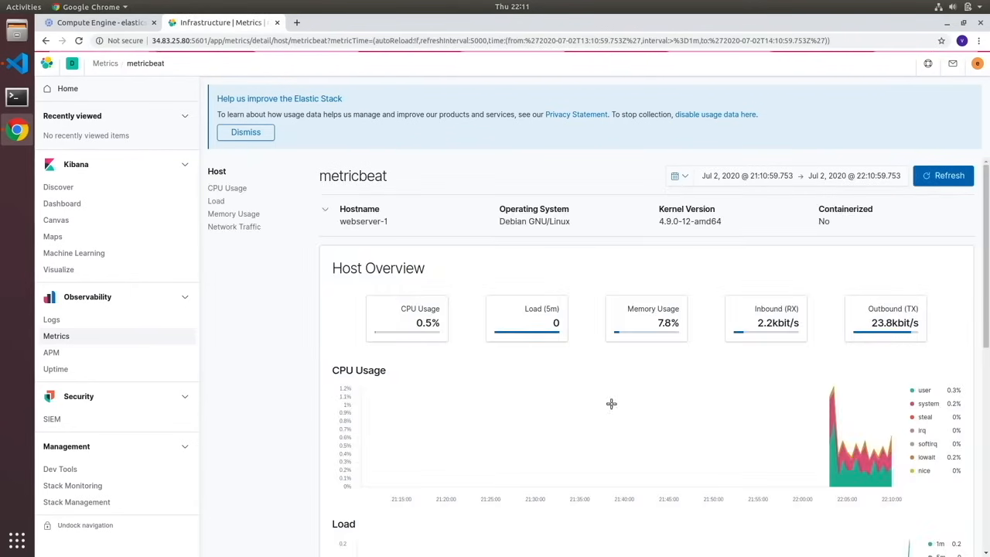
pyautogui.scroll(-4, 611, 402)
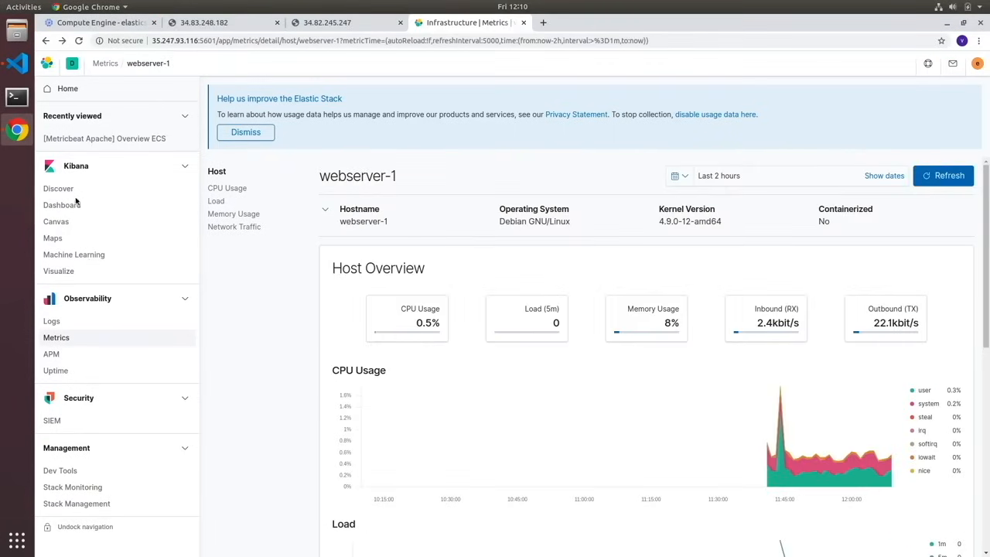
# - Search the Kibana dashboards for apache and review the [Metricbeat Apache] Overview ECS dashboard
pyautogui.click(75, 204)
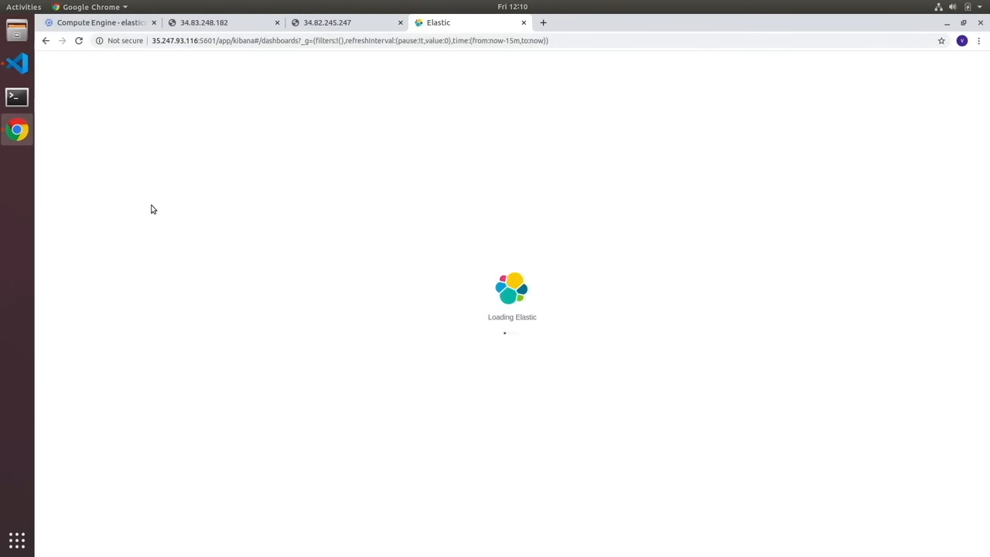
pyautogui.click(387, 222)
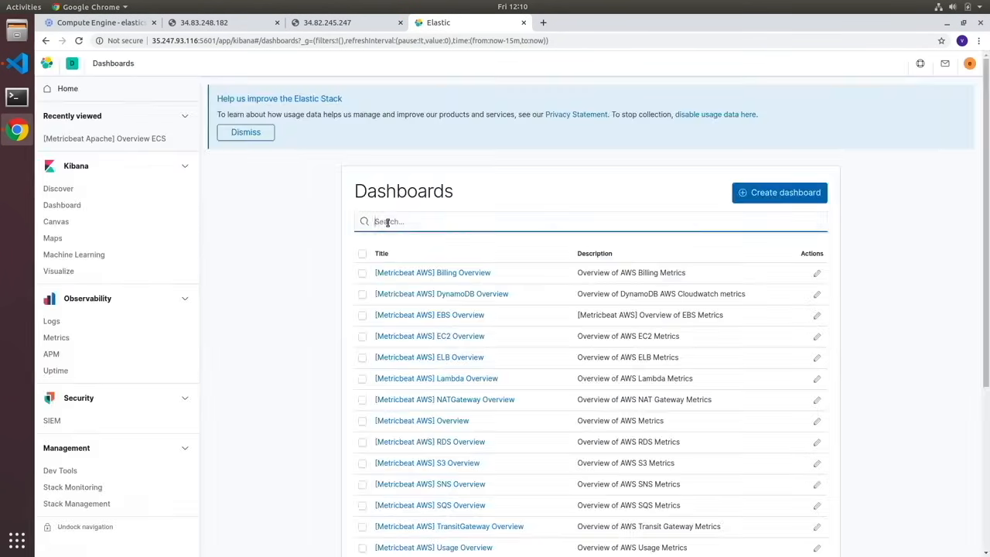
pyautogui.write('apache')
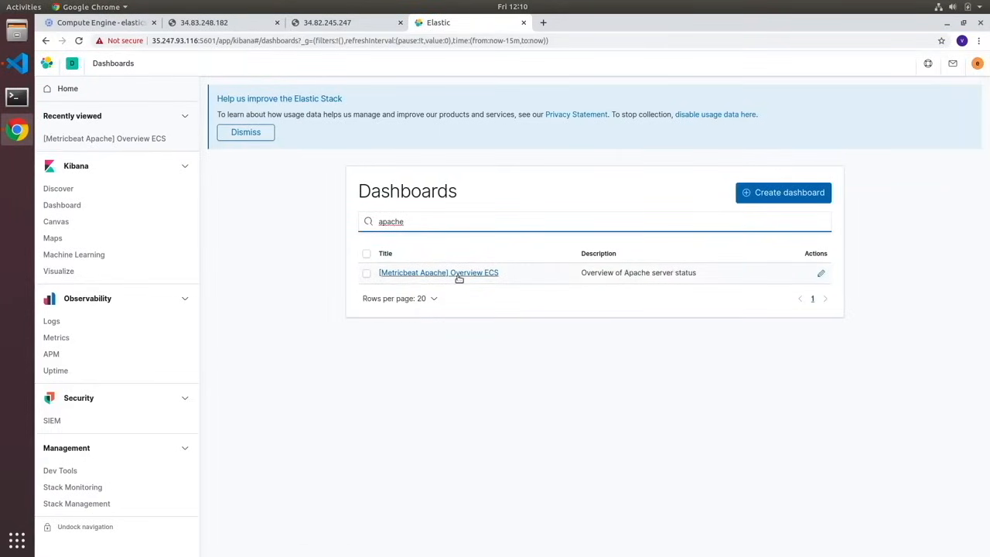
pyautogui.click(459, 274)
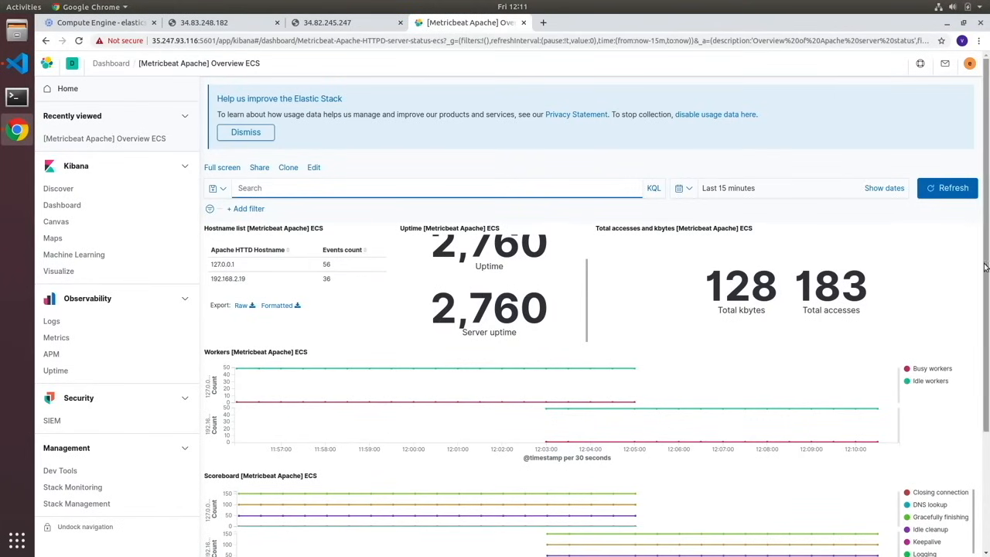
pyautogui.scroll(-2, 943, 270)
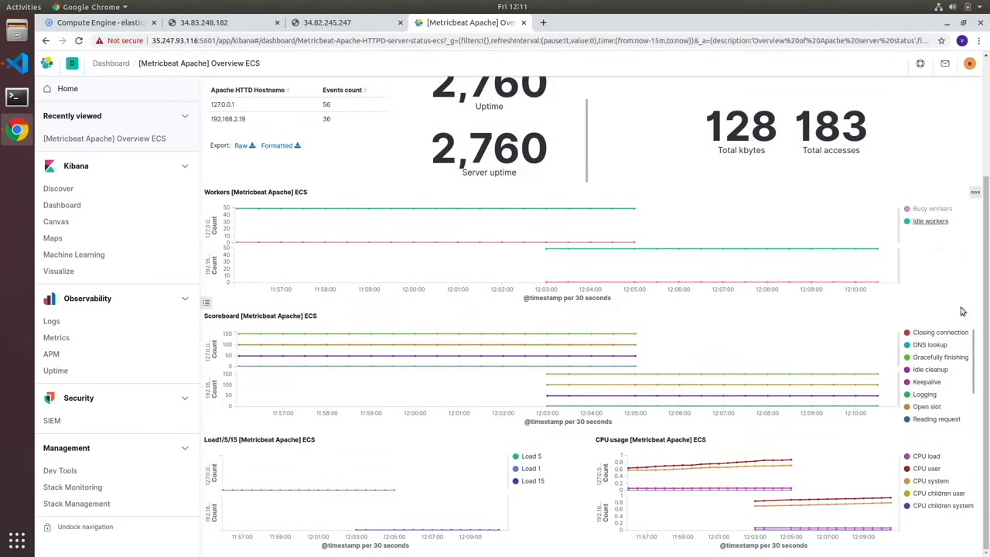
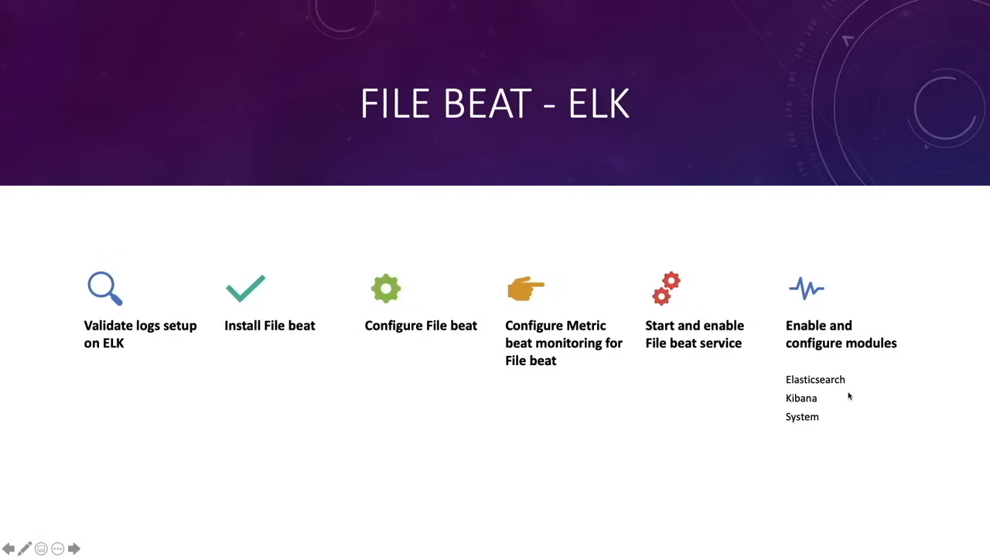
pyautogui.press('Right')
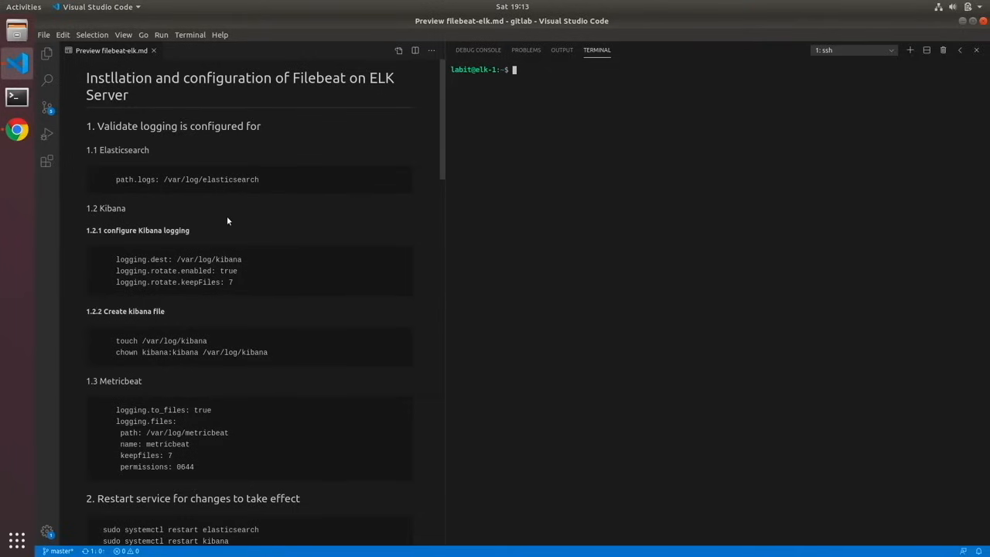
# - Open /etc/elasticsearch/elasticsearch.yml in nano with sudo on elk-1
pyautogui.click(569, 103)
pyautogui.write('sudo nano /etc/el')
pyautogui.press('Tab')
pyautogui.write('elast')
pyautogui.press('Tab')
pyautogui.press('Return')
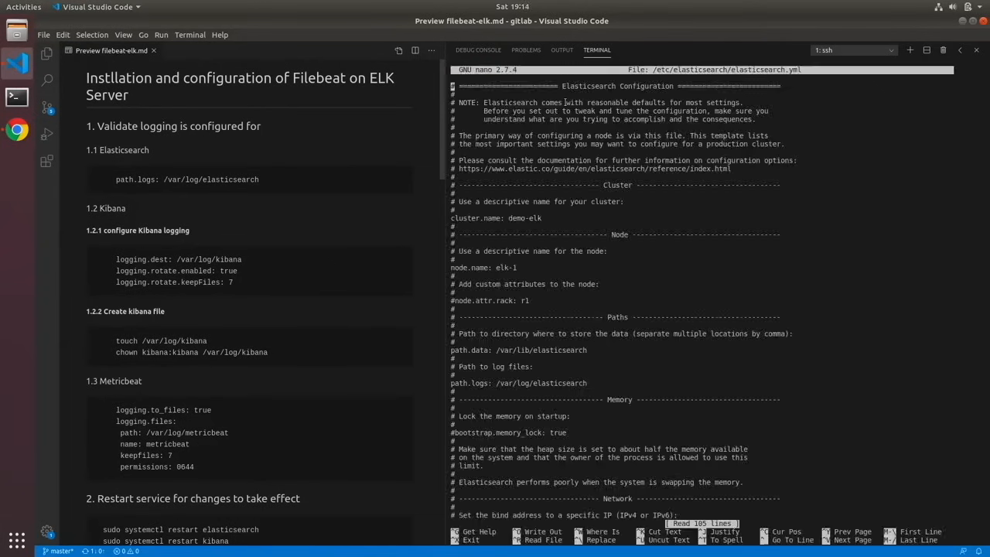
# - Check the path.logs setting in the Paths section of elasticsearch.yml, and close the file without changes
pyautogui.press('Down')
pyautogui.press('Down')
pyautogui.press('Down')
pyautogui.press('Down')
pyautogui.press('Down')
pyautogui.press('Down')
pyautogui.press('Down')
pyautogui.press('Down')
pyautogui.press('Down')
pyautogui.press('Down')
pyautogui.press('Down')
pyautogui.press('Down')
pyautogui.press('Down')
pyautogui.press('Down')
pyautogui.press('Down')
pyautogui.press('Down')
pyautogui.press('Down')
pyautogui.press('Down')
pyautogui.press('Down')
pyautogui.press('Down')
pyautogui.press('Down')
pyautogui.press('Down')
pyautogui.press('Down')
pyautogui.press('Down')
pyautogui.press('Down')
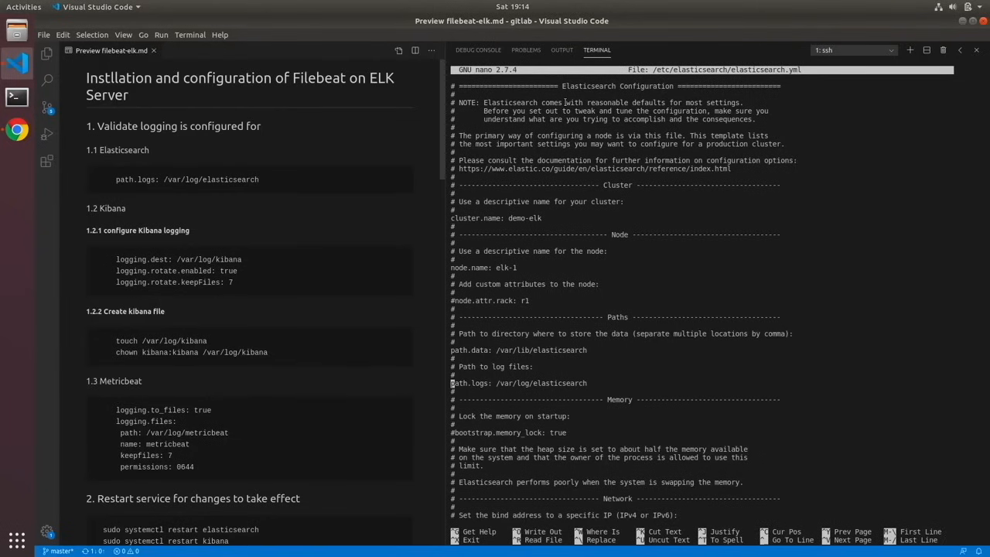
pyautogui.press('Right')
pyautogui.press('Right')
pyautogui.press('Right')
pyautogui.press('Right')
pyautogui.press('Right')
pyautogui.press('Right')
pyautogui.press('Right')
pyautogui.press('Right')
pyautogui.press('Right')
pyautogui.press('Right')
pyautogui.press('Right')
pyautogui.press('Right')
pyautogui.press('Right')
pyautogui.press('Right')
pyautogui.press('Right')
pyautogui.press('Right')
pyautogui.press('Right')
pyautogui.press('Right')
pyautogui.press('Right')
pyautogui.press('Right')
pyautogui.press('Left')
pyautogui.press('Left')
pyautogui.press('Left')
pyautogui.press('Left')
pyautogui.press('Left')
pyautogui.press('Left')
pyautogui.press('Left')
pyautogui.press('Left')
pyautogui.press('Left')
pyautogui.press('Left')
pyautogui.press('Left')
pyautogui.press('Left')
pyautogui.press('Left')
pyautogui.press('Left')
pyautogui.press('Left')
pyautogui.press('Left')
pyautogui.press('Left')
pyautogui.press('Left')
pyautogui.press('Left')
pyautogui.press('Left')
pyautogui.press('Left')
pyautogui.press('Left')
pyautogui.press('Left')
pyautogui.press('Right')
pyautogui.press('Right')
pyautogui.press('Right')
pyautogui.press('Right')
pyautogui.press('Right')
pyautogui.press('Right')
pyautogui.press('Right')
pyautogui.press('Right')
pyautogui.press('Right')
pyautogui.press('Right')
pyautogui.press('Right')
pyautogui.press('Right')
pyautogui.hotkey('ctrl', 'x')
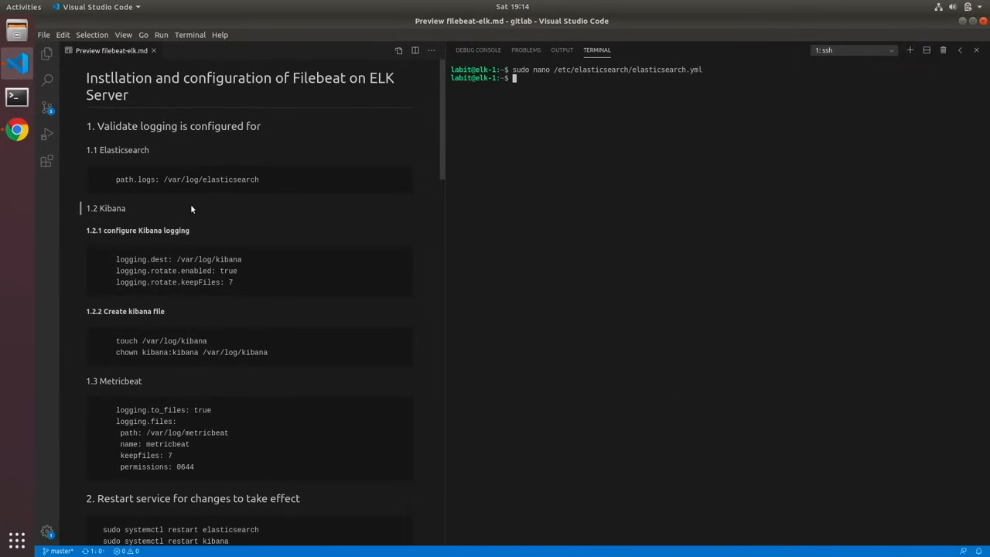
# - Open /etc/kibana/kibana.yml in nano with sudo
pyautogui.write('sudo /nano')
pyautogui.press('BackSpace')
pyautogui.press('BackSpace')
pyautogui.press('BackSpace')
pyautogui.press('BackSpace')
pyautogui.press('BackSpace')
pyautogui.press('BackSpace')
pyautogui.write('nano /etc/kibana/kib')
pyautogui.press('Tab')
pyautogui.write('ana.')
pyautogui.press('BackSpace')
pyautogui.press('BackSpace')
pyautogui.press('BackSpace')
pyautogui.press('BackSpace')
pyautogui.press('Return')
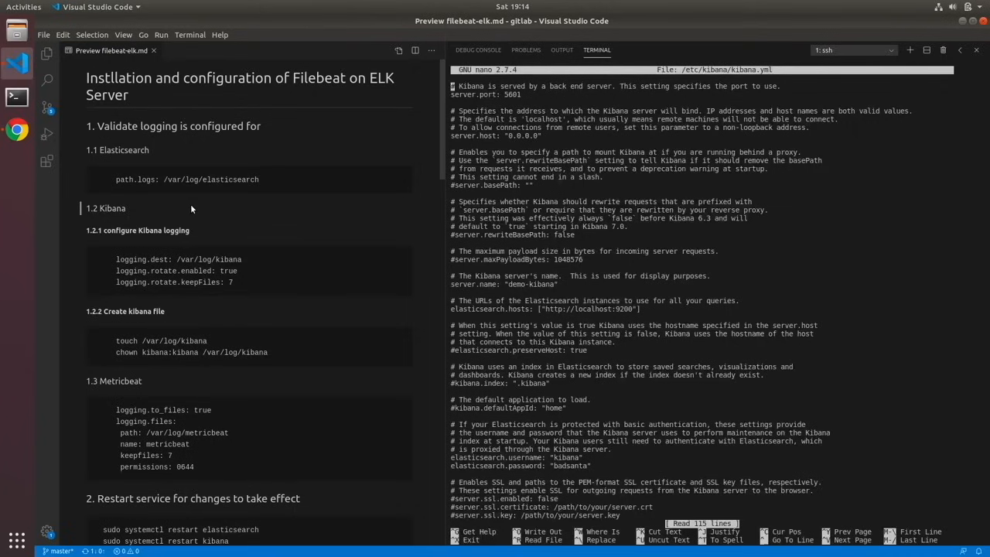
# - Insert several blank lines below the commented logging.dest: stdout setting in kibana.yml
pyautogui.press('Down')
pyautogui.press('Down')
pyautogui.press('Down')
pyautogui.press('Down')
pyautogui.press('Down')
pyautogui.press('Down')
pyautogui.press('Down')
pyautogui.press('Down')
pyautogui.press('Down')
pyautogui.press('Down')
pyautogui.press('Down')
pyautogui.press('Down')
pyautogui.press('Down')
pyautogui.press('Down')
pyautogui.press('Down')
pyautogui.press('Down')
pyautogui.press('Down')
pyautogui.press('Down')
pyautogui.press('Down')
pyautogui.press('Down')
pyautogui.press('Down')
pyautogui.press('Down')
pyautogui.press('Down')
pyautogui.press('Down')
pyautogui.press('Down')
pyautogui.press('Down')
pyautogui.press('Down')
pyautogui.press('Down')
pyautogui.press('Down')
pyautogui.press('Down')
pyautogui.press('Down')
pyautogui.press('Down')
pyautogui.press('Down')
pyautogui.press('Down')
pyautogui.press('Down')
pyautogui.press('Down')
pyautogui.press('Down')
pyautogui.press('Down')
pyautogui.press('Down')
pyautogui.press('Down')
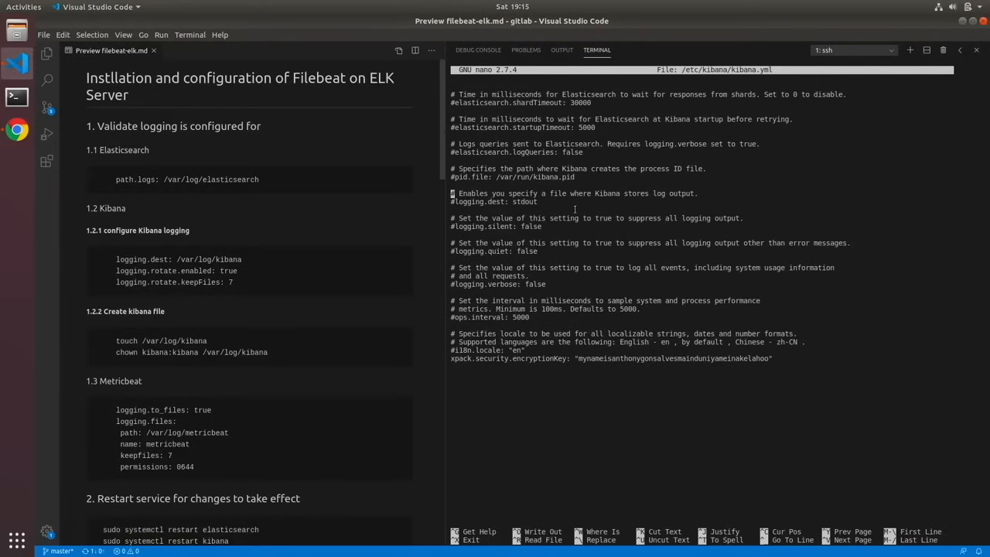
pyautogui.press('Down')
pyautogui.press('Down')
pyautogui.press('Return')
pyautogui.press('Return')
pyautogui.press('Return')
pyautogui.press('Return')
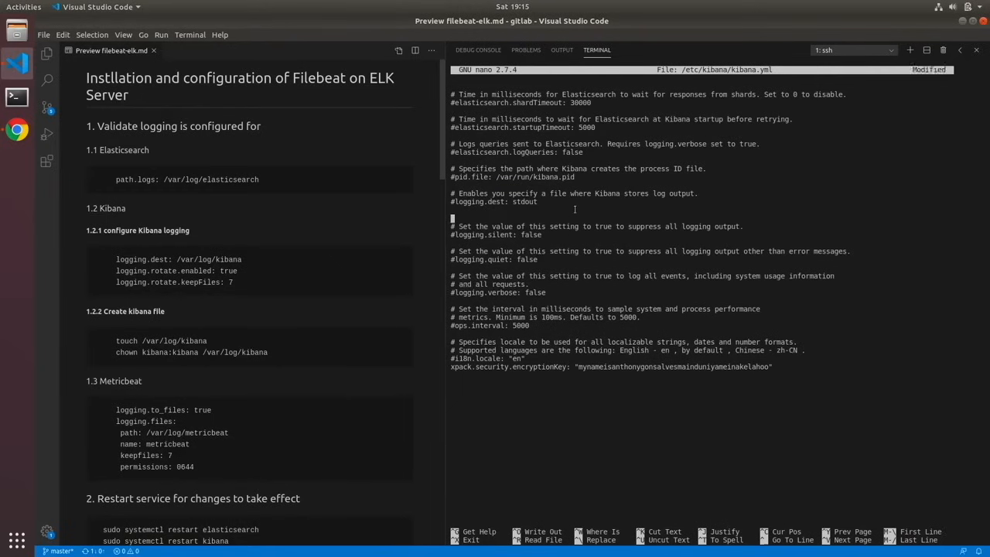
pyautogui.press('Up')
pyautogui.press('Up')
pyautogui.press('Up')
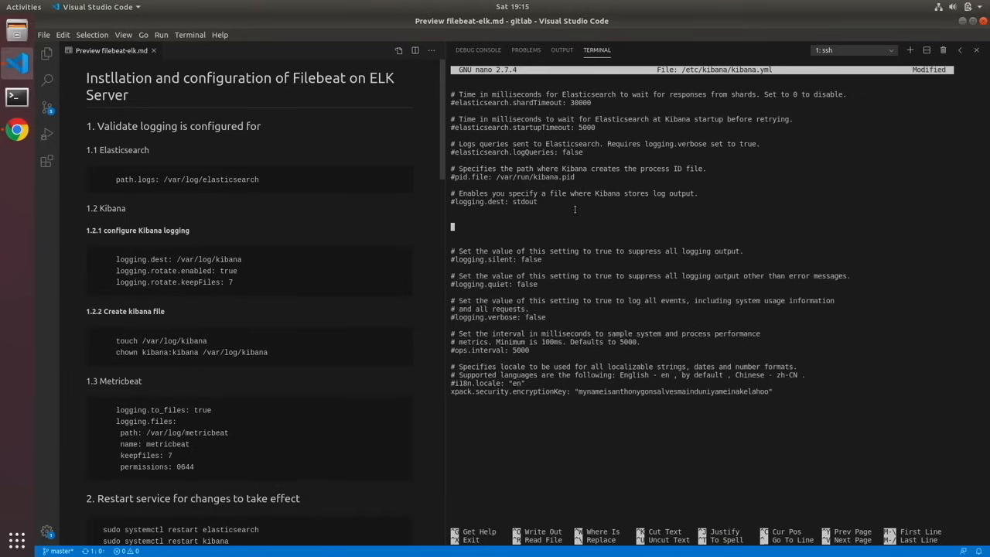
# - Add the guide's logging.dest: /var/log/kibana, logging.rotate.enabled: true and logging.rotate.keepFiles: 7 lines in the blank space, and save kibana.yml
pyautogui.moveTo(116, 259); pyautogui.dragTo(232, 282)
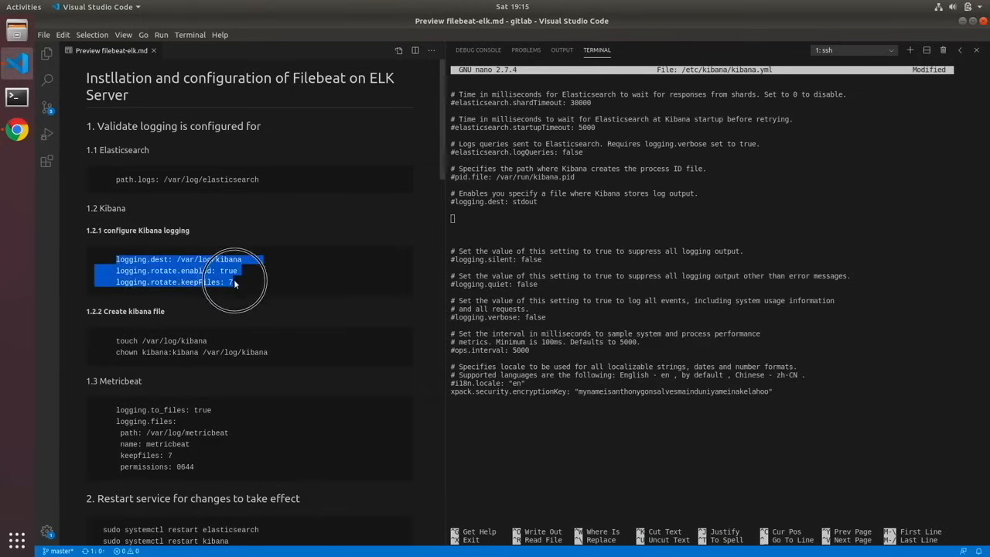
pyautogui.click(461, 223)
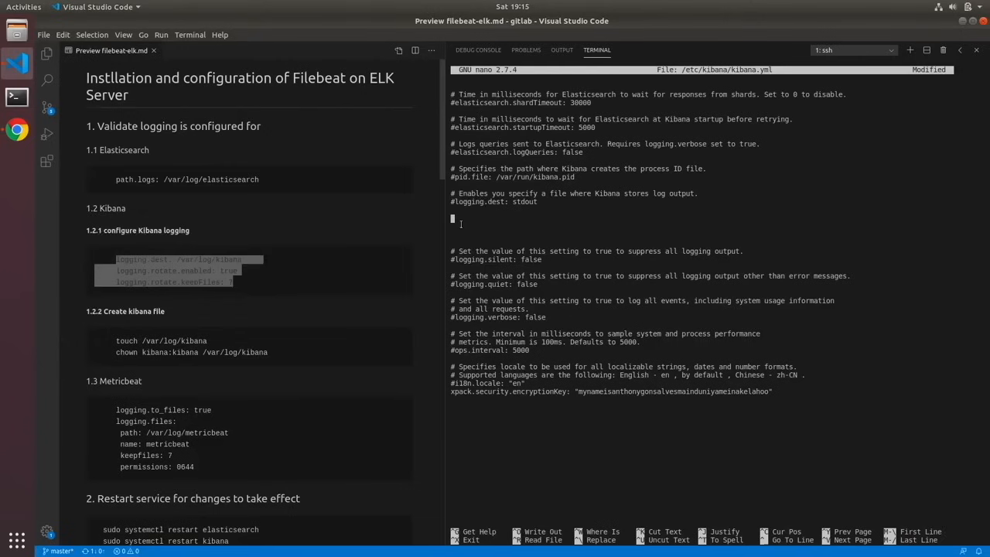
pyautogui.hotkey('ctrl', 'shift', 'v')
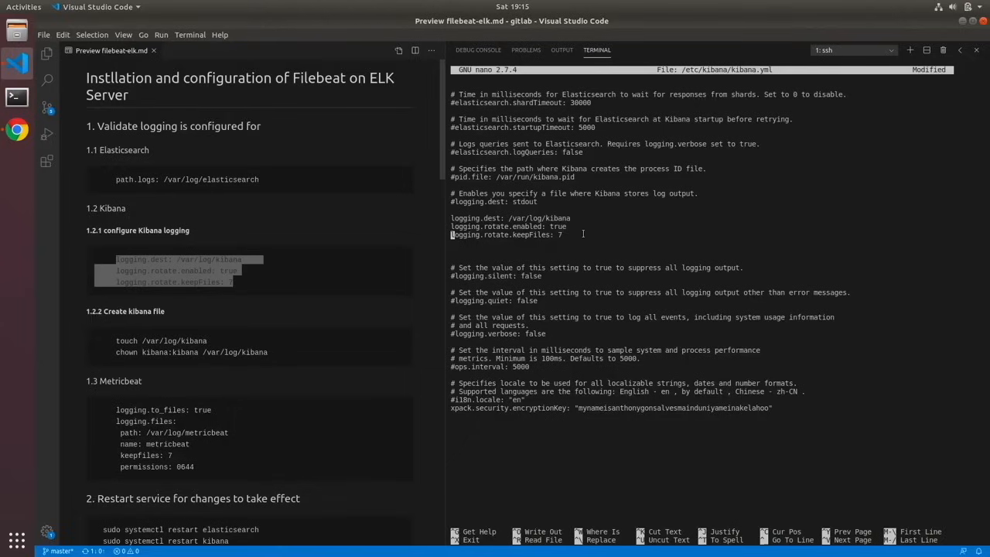
pyautogui.hotkey('ctrl', 'x')
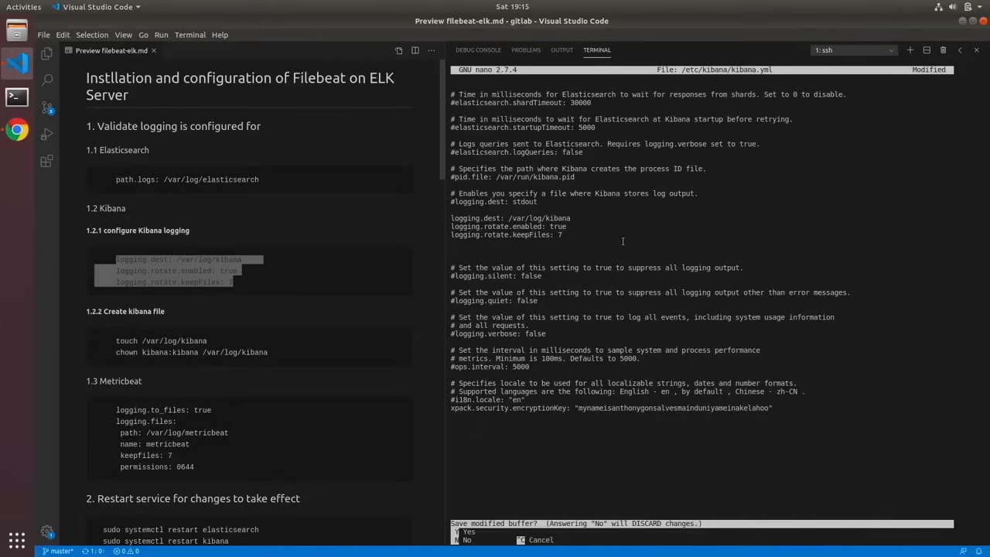
pyautogui.press('y')
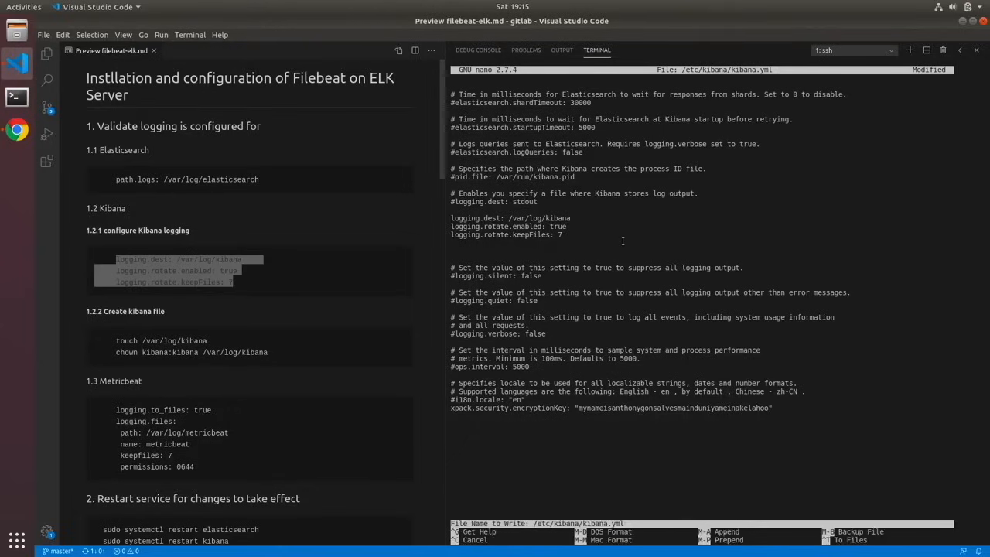
pyautogui.press('Return')
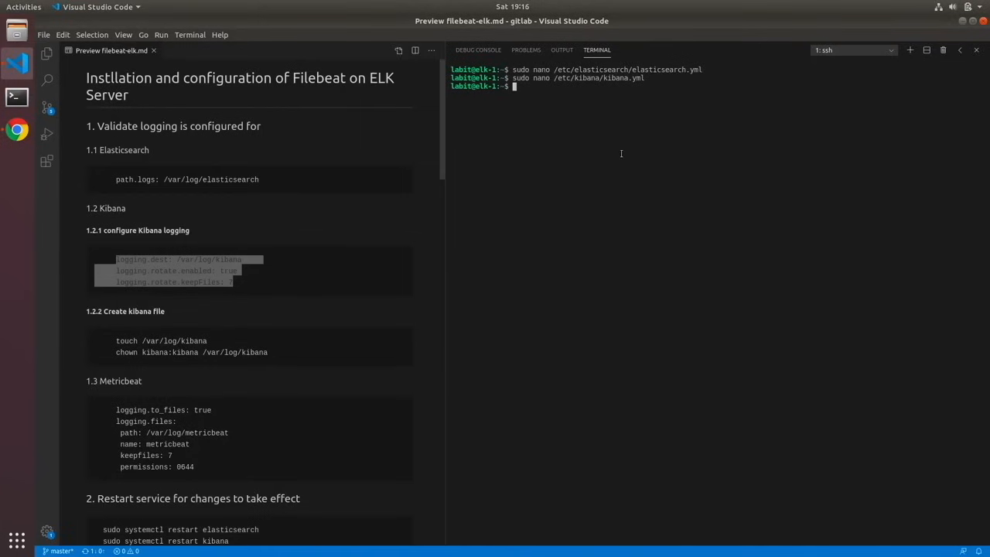
# - Try to create the Kibana log file by running touch /var/log/kibana without sudo
pyautogui.write('topu')
pyautogui.press('BackSpace')
pyautogui.press('BackSpace')
pyautogui.write('uch /var/log/kibana')
pyautogui.press('Return')
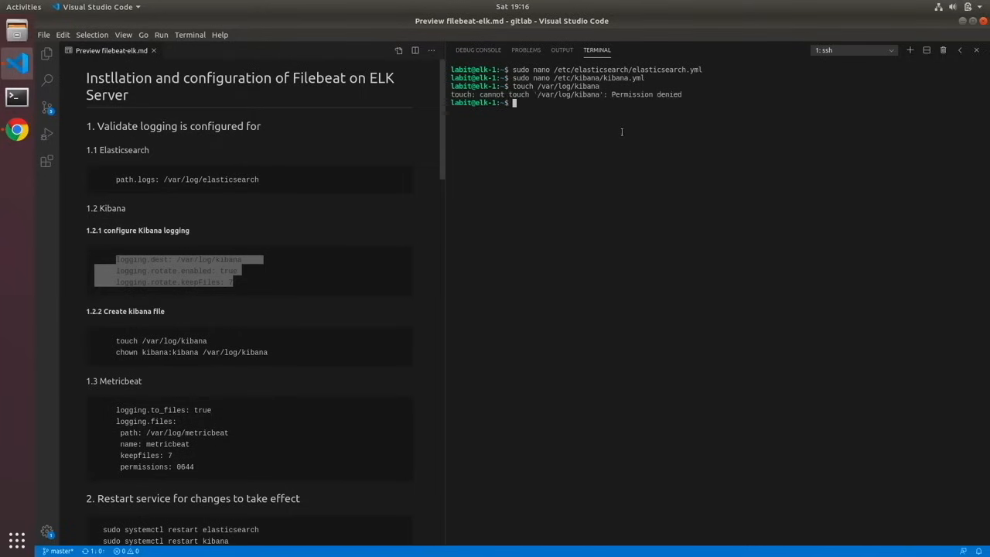
# - Create the Kibana log file by running sudo touch /var/log/kibana
pyautogui.press('Up')
pyautogui.hotkey('ctrl', 'Left')
pyautogui.hotkey('ctrl', 'Left')
pyautogui.hotkey('ctrl', 'Left')
pyautogui.hotkey('ctrl', 'Left')
pyautogui.write('sudo')
pyautogui.press('Return')
# - Give the kibana user and group ownership of the log file by running sudo chown kibana:kibana /var/log/kibana
pyautogui.press('Return')
pyautogui.press('Return')
pyautogui.press('Return')
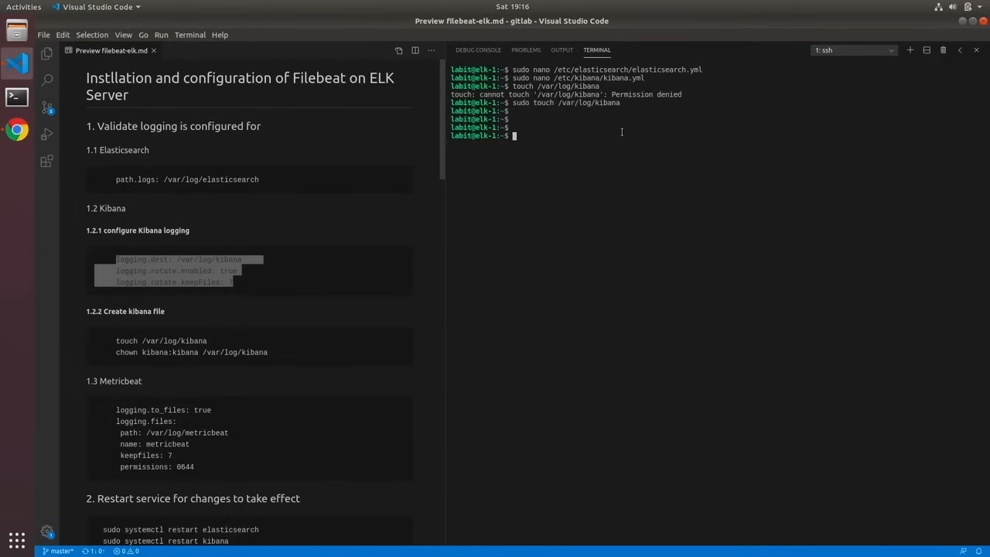
pyautogui.doubleClick(618, 102)
pyautogui.click(550, 144)
pyautogui.write('sudo chown kibana:kibana /va/r')
pyautogui.write('log/kibana')
pyautogui.press('Return')
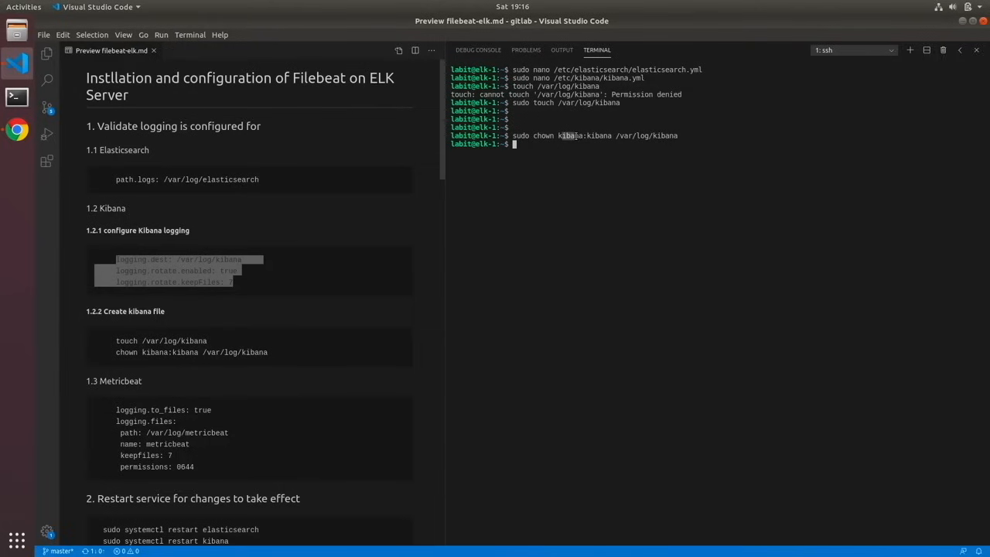
pyautogui.click(567, 136)
pyautogui.click(576, 135)
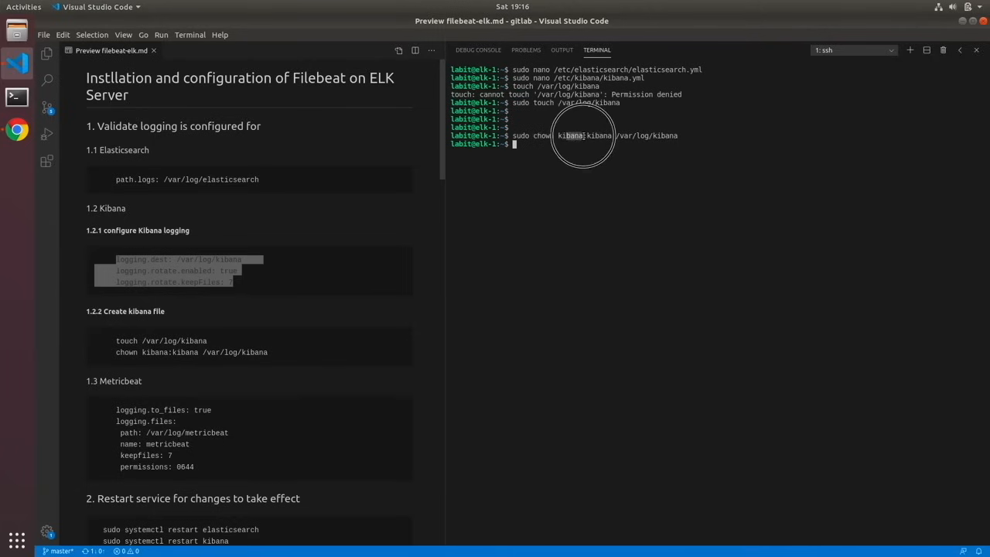
pyautogui.moveTo(596, 135); pyautogui.dragTo(612, 136)
pyautogui.click(571, 180)
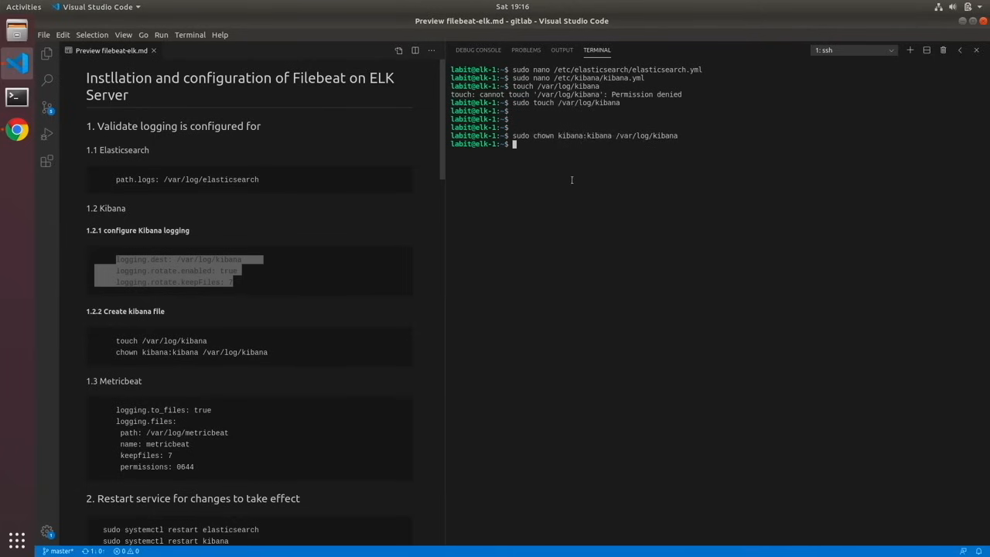
pyautogui.press('Return')
pyautogui.press('Return')
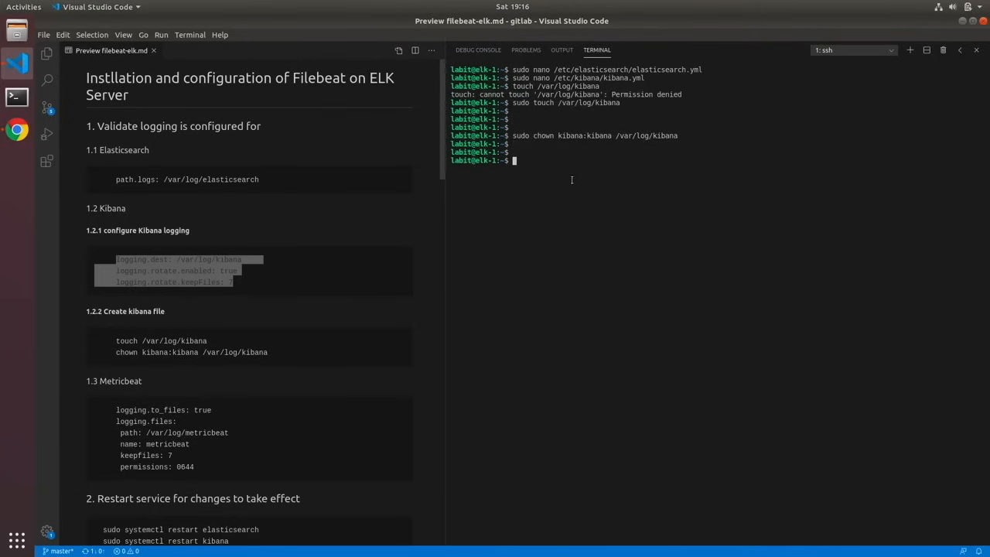
# - Restart the Kibana service by running sudo systemctl restart kibana
pyautogui.write('sudo systemctl restart i')
pyautogui.write('ibana')
pyautogui.press('Return')
# - Check the Kibana service by running sudo systemctl status kibana
pyautogui.press('Return')
pyautogui.press('Return')
pyautogui.write('sudo ')
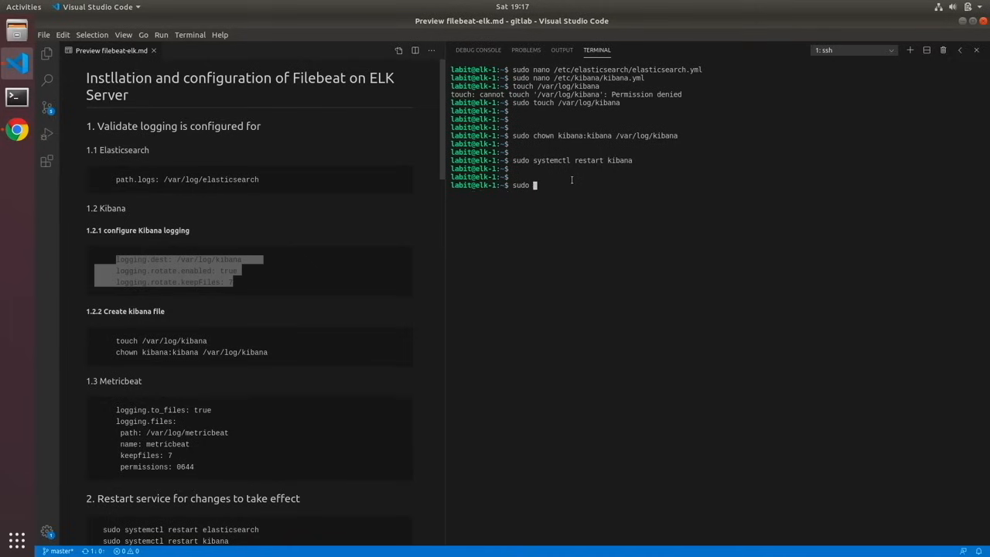
pyautogui.write('syste,c')
pyautogui.press('BackSpace')
pyautogui.press('BackSpace')
pyautogui.write('mctl statys')
pyautogui.press('BackSpace')
pyautogui.press('BackSpace')
pyautogui.press('BackSpace')
pyautogui.write('us kibana')
pyautogui.press('Return')
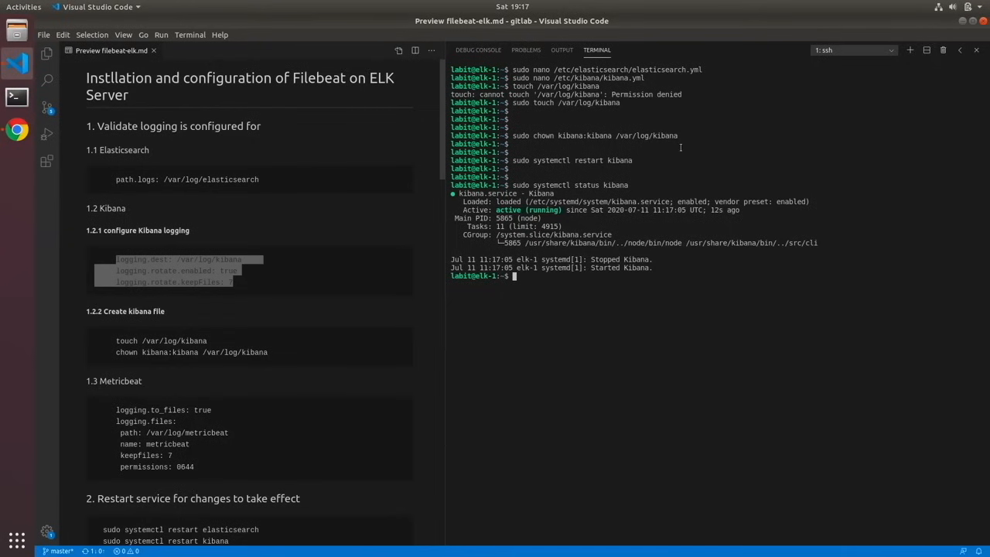
# - Follow the new Kibana log output by running tail -f /var/log/kibana
pyautogui.write('tail -f /var/log/k')
pyautogui.press('Tab')
pyautogui.press('Return')
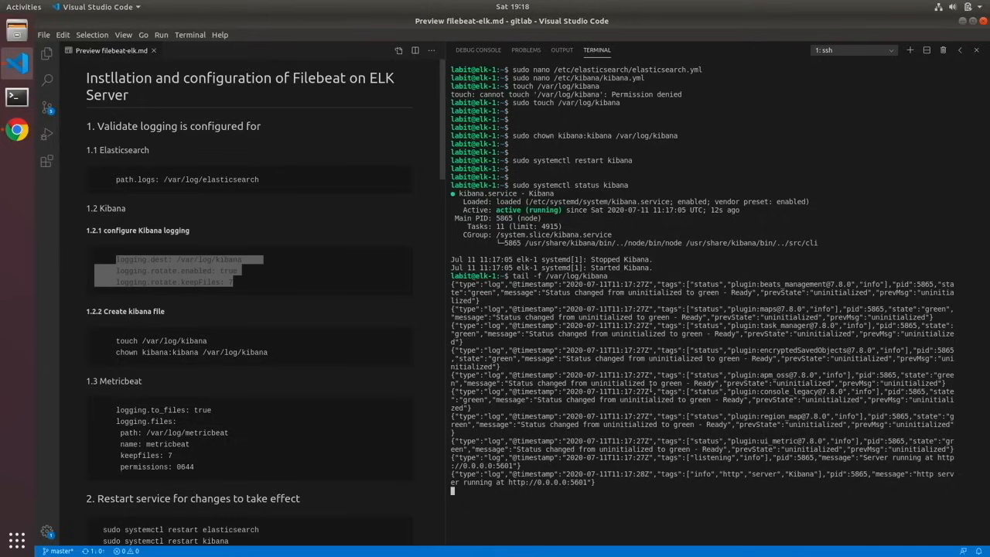
# - Stop following the Kibana log and clear the terminal
pyautogui.hotkey('ctrl', 'c')
pyautogui.press('Return')
pyautogui.press('Return')
pyautogui.press('Return')
pyautogui.press('Return')
pyautogui.write('clear')
pyautogui.press('Return')
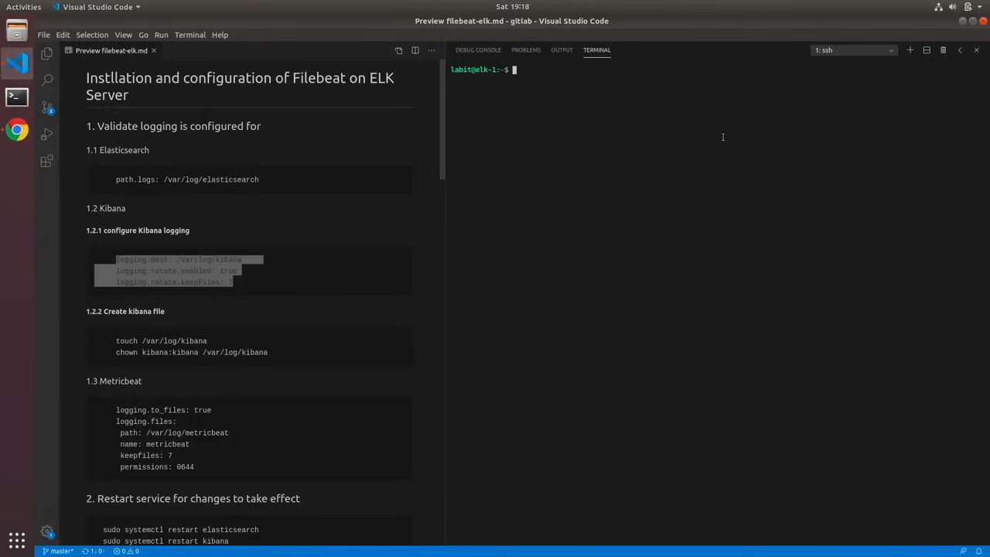
# - Open /etc/metricbeat/metricbeat.yml in nano with sudo
pyautogui.write('sudo nano /etc')
pyautogui.press('BackSpace')
pyautogui.write('c/me')
pyautogui.press('Tab')
pyautogui.write('m')
pyautogui.press('Tab')
pyautogui.write('yml')
pyautogui.press('Return')
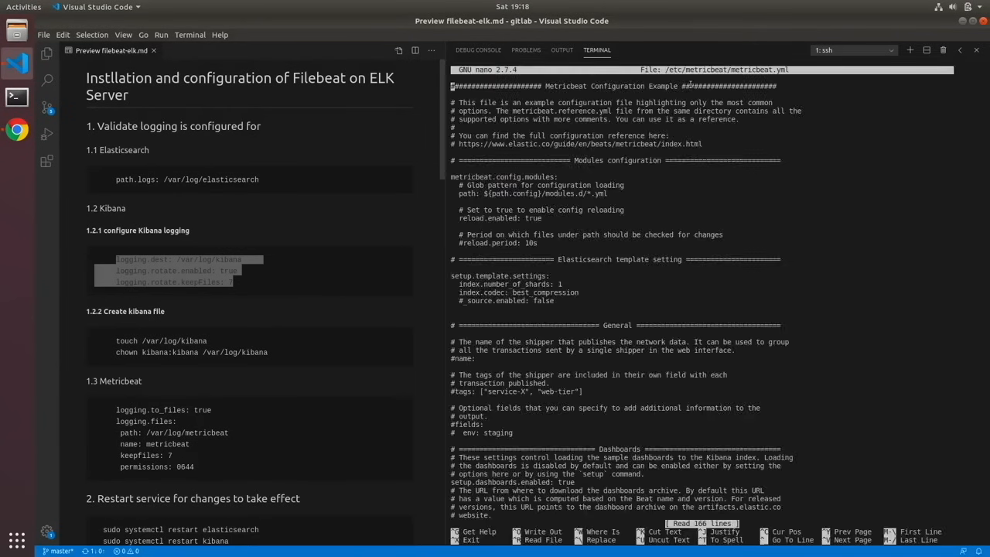
# - Insert blank lines below the commented logging.selectors setting in the Logging section of metricbeat.yml
pyautogui.press('Down')
pyautogui.press('Down')
pyautogui.press('Down')
pyautogui.press('Down')
pyautogui.press('Down')
pyautogui.press('Down')
pyautogui.press('Down')
pyautogui.press('Down')
pyautogui.press('Down')
pyautogui.press('Down')
pyautogui.press('Down')
pyautogui.press('Down')
pyautogui.press('Down')
pyautogui.press('Down')
pyautogui.press('Down')
pyautogui.press('Down')
pyautogui.press('Down')
pyautogui.press('Down')
pyautogui.press('Down')
pyautogui.press('Down')
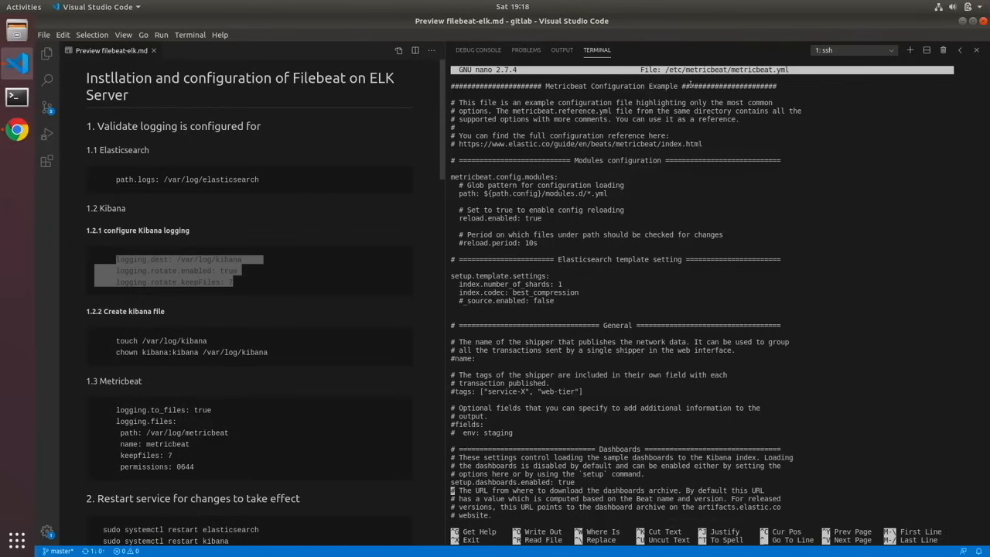
pyautogui.press('Down')
pyautogui.press('Down')
pyautogui.press('Down')
pyautogui.press('Down')
pyautogui.press('Down')
pyautogui.press('Down')
pyautogui.press('Down')
pyautogui.press('Down')
pyautogui.press('Down')
pyautogui.press('Down')
pyautogui.press('Down')
pyautogui.press('Down')
pyautogui.press('Down')
pyautogui.press('Down')
pyautogui.press('Down')
pyautogui.press('Down')
pyautogui.press('Down')
pyautogui.press('Down')
pyautogui.press('Down')
pyautogui.press('Down')
pyautogui.press('Down')
pyautogui.press('Return')
pyautogui.press('Return')
pyautogui.press('Return')
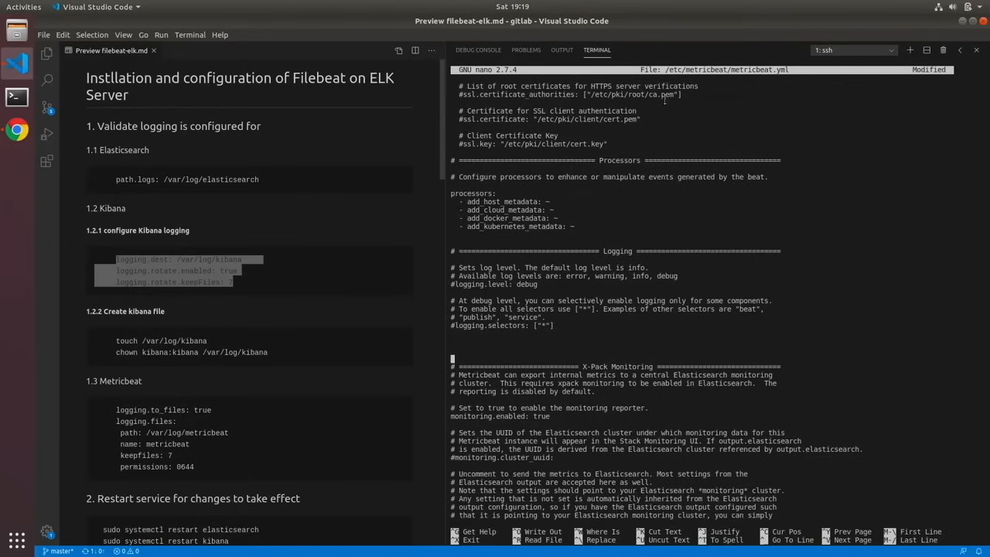
# - Add the guide's Metricbeat file logging settings with path /var/log/metricbeat, name metricbeat, keepfiles 7 and permissions 0644, and save metricbeat.yml
pyautogui.click(126, 415)
pyautogui.moveTo(126, 415); pyautogui.dragTo(197, 467)
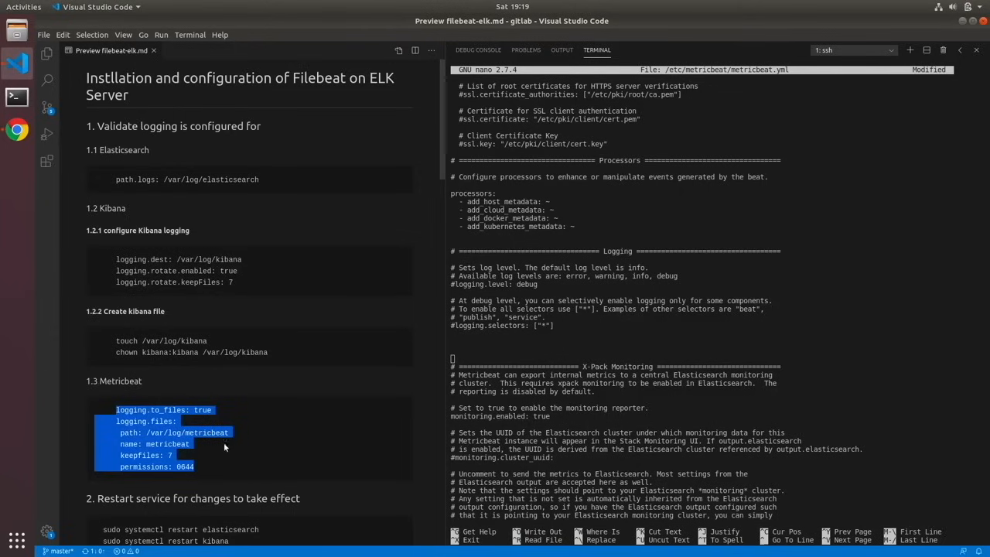
pyautogui.click(475, 343)
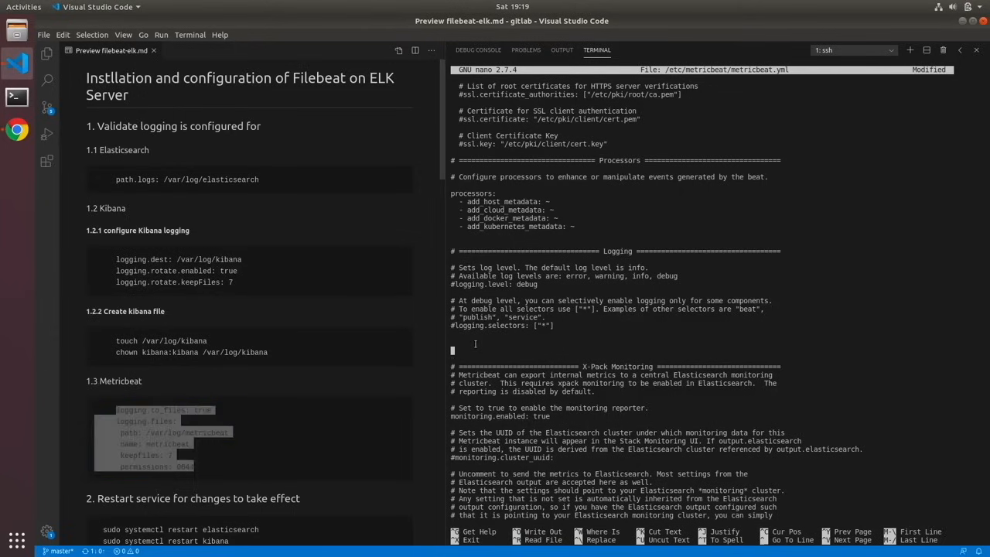
pyautogui.hotkey('ctrl', 'shift', 'v')
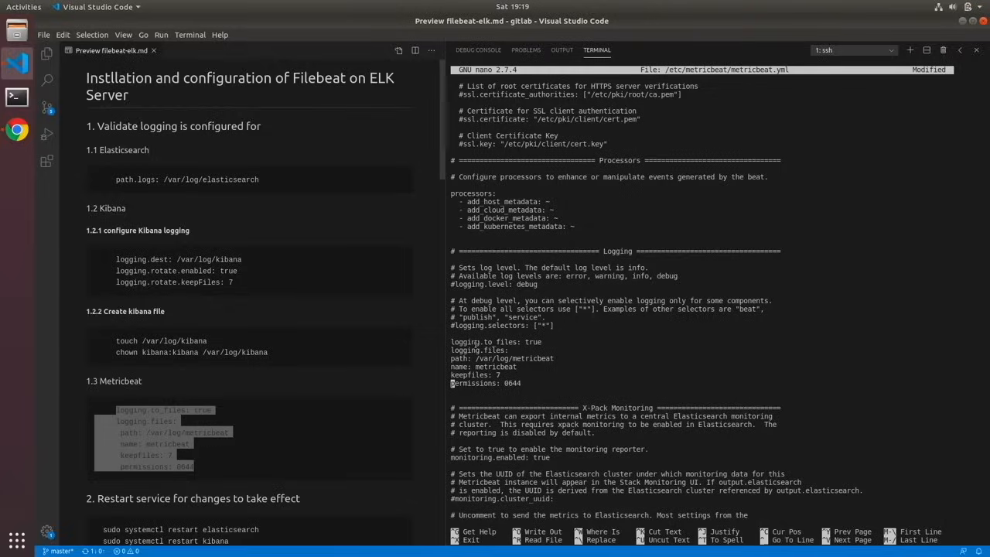
pyautogui.hotkey('ctrl', 'x')
pyautogui.press('y')
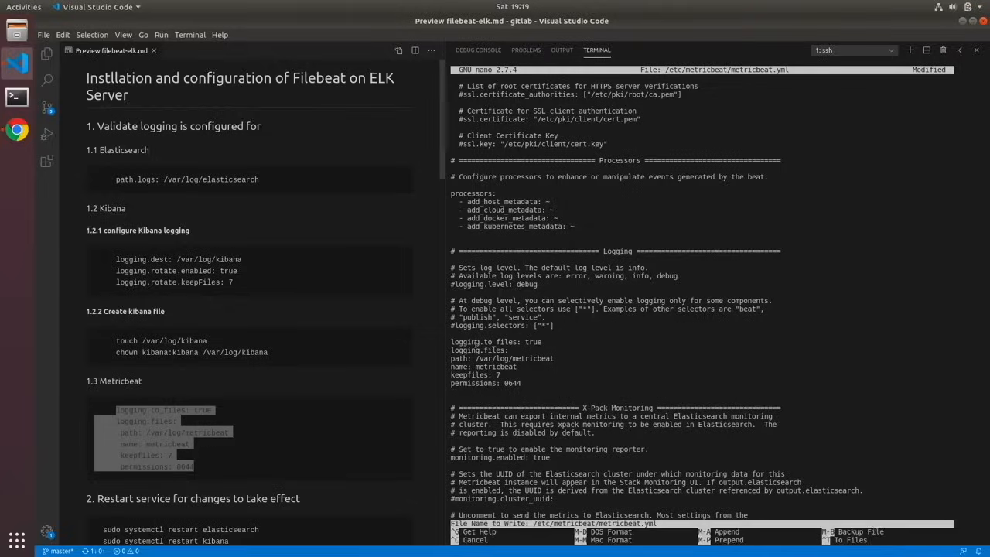
pyautogui.press('Return')
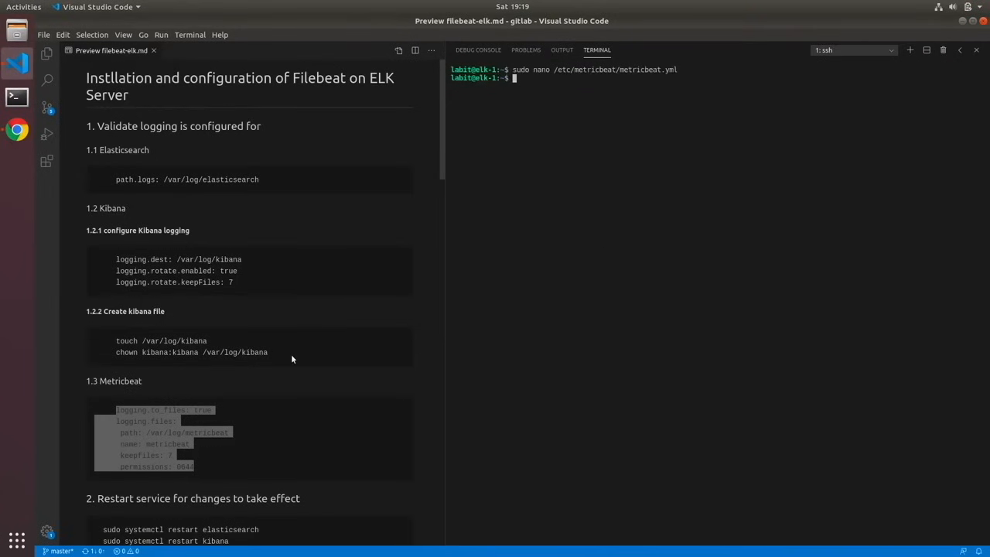
# - Restart the metricbeat service with sudo systemctl
pyautogui.scroll(-3, 290, 353)
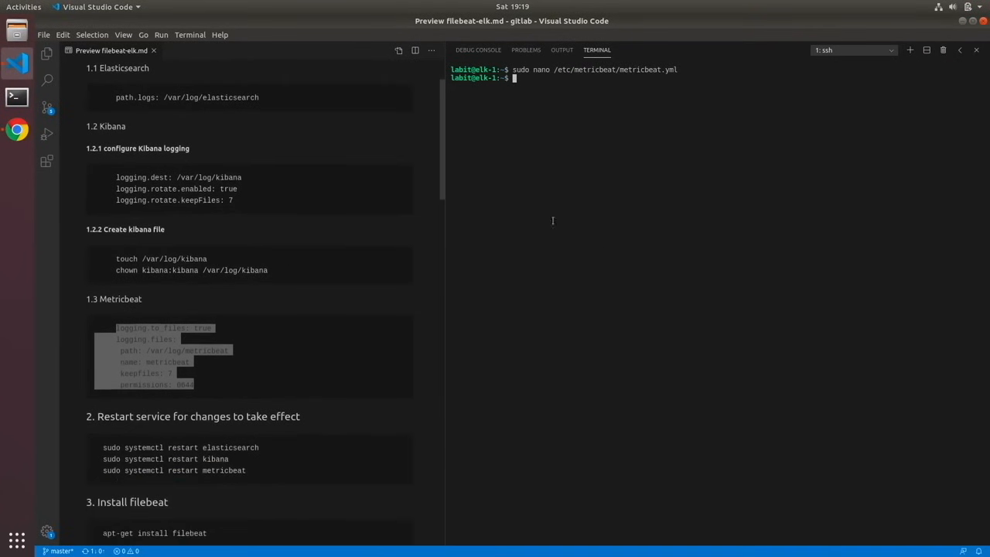
pyautogui.write('sudo ')
pyautogui.write('systectl')
pyautogui.press('BackSpace')
pyautogui.press('BackSpace')
pyautogui.press('BackSpace')
pyautogui.write('mc')
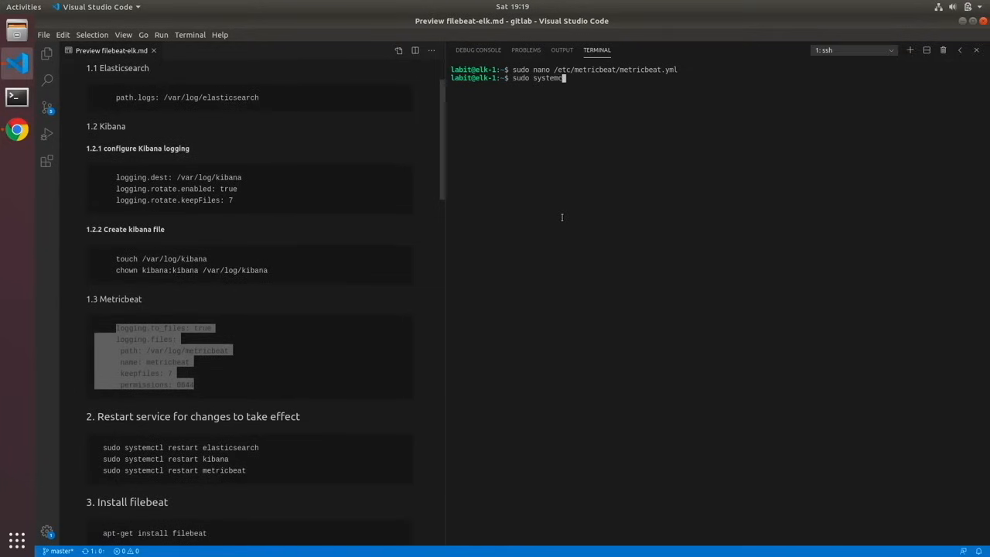
pyautogui.write('tl restart metricbeat')
pyautogui.press('Return')
pyautogui.press('Return')
pyautogui.press('Return')
pyautogui.press('Return')
pyautogui.press('Return')
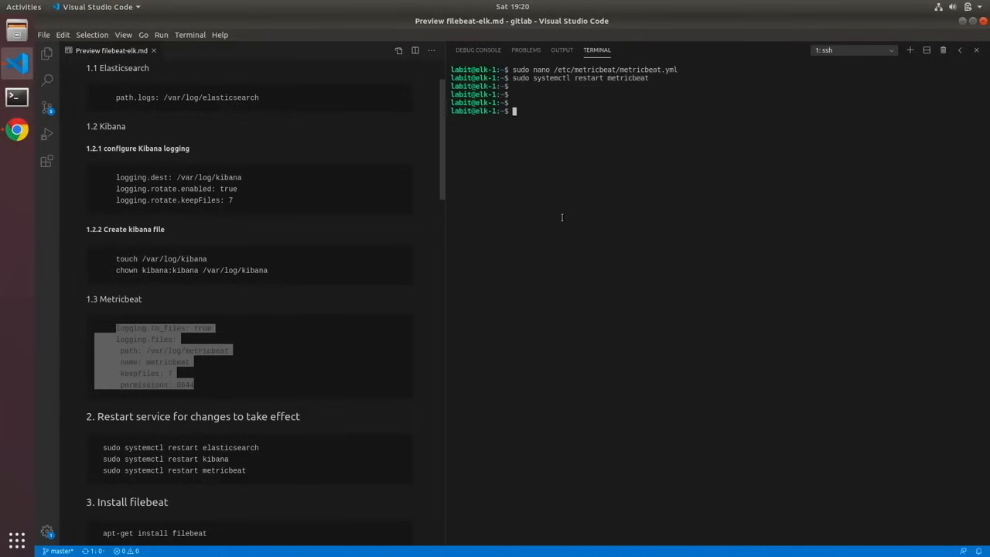
# - Check the status of the metricbeat service with sudo systemctl
pyautogui.press('Up')
pyautogui.press('Left')
pyautogui.press('Left')
pyautogui.press('Left')
pyautogui.press('Left')
pyautogui.press('Left')
pyautogui.press('Left')
pyautogui.press('Left')
pyautogui.press('Left')
pyautogui.press('Left')
pyautogui.press('Left')
pyautogui.press('Left')
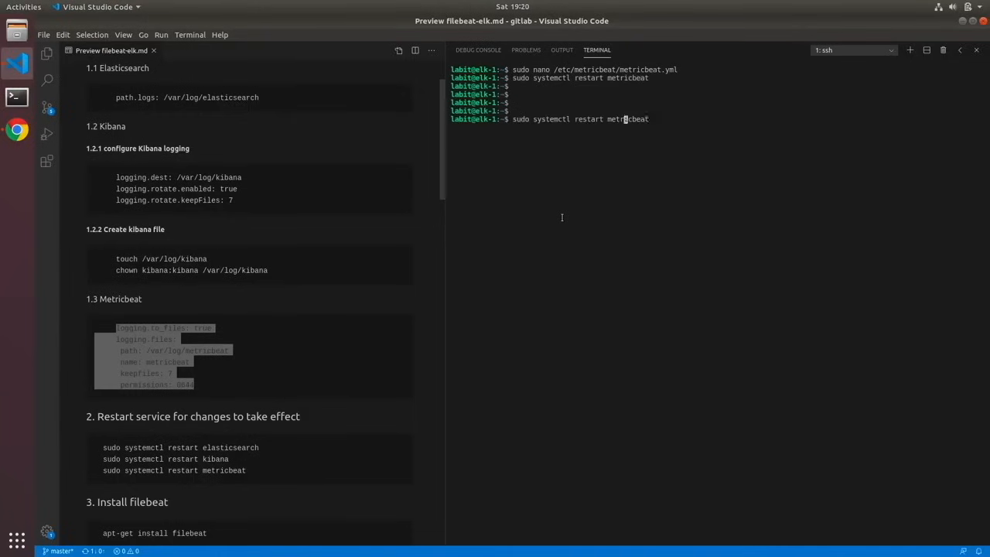
pyautogui.press('BackSpace')
pyautogui.press('BackSpace')
pyautogui.press('BackSpace')
pyautogui.press('BackSpace')
pyautogui.press('BackSpace')
pyautogui.press('BackSpace')
pyautogui.press('BackSpace')
pyautogui.write('status')
pyautogui.press('Return')
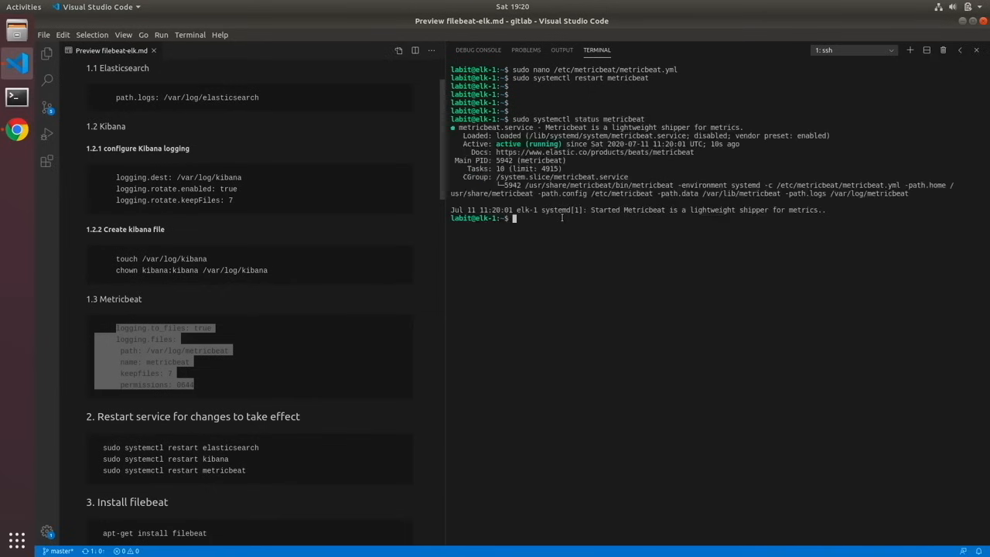
# - Clear the terminal and install the filebeat package with sudo apt-get
pyautogui.scroll(-2, 366, 270)
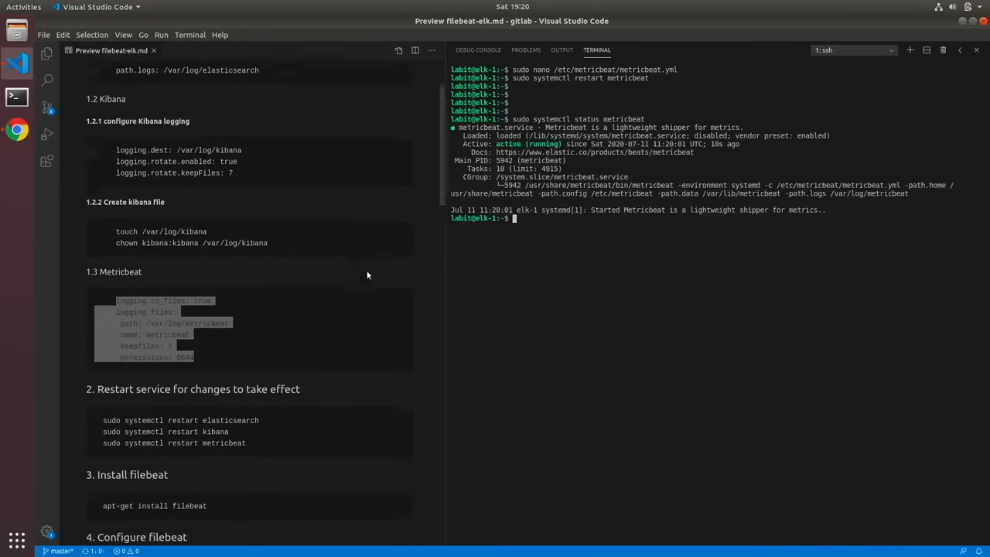
pyautogui.write('clear')
pyautogui.press('Return')
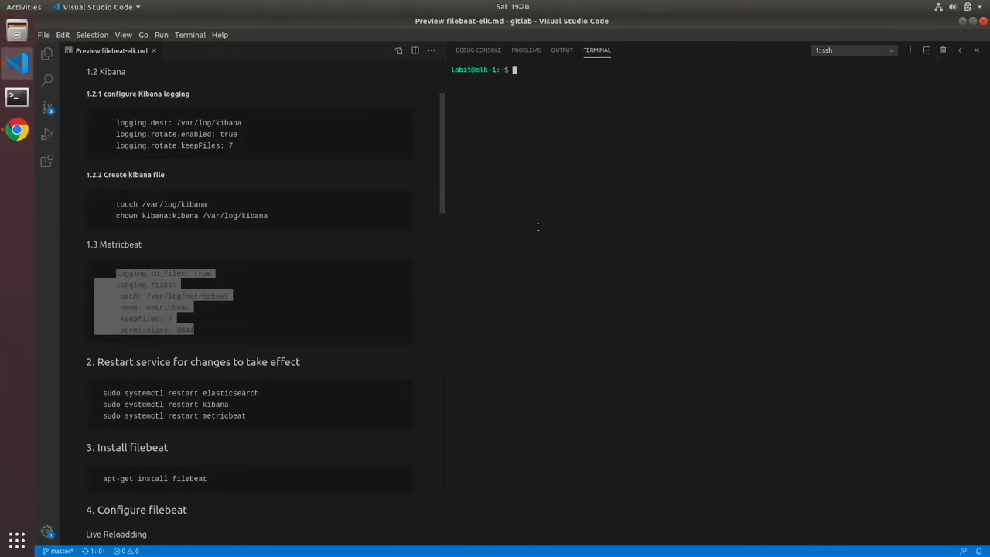
pyautogui.write('sudo apt-get install filebeat')
pyautogui.press('Return')
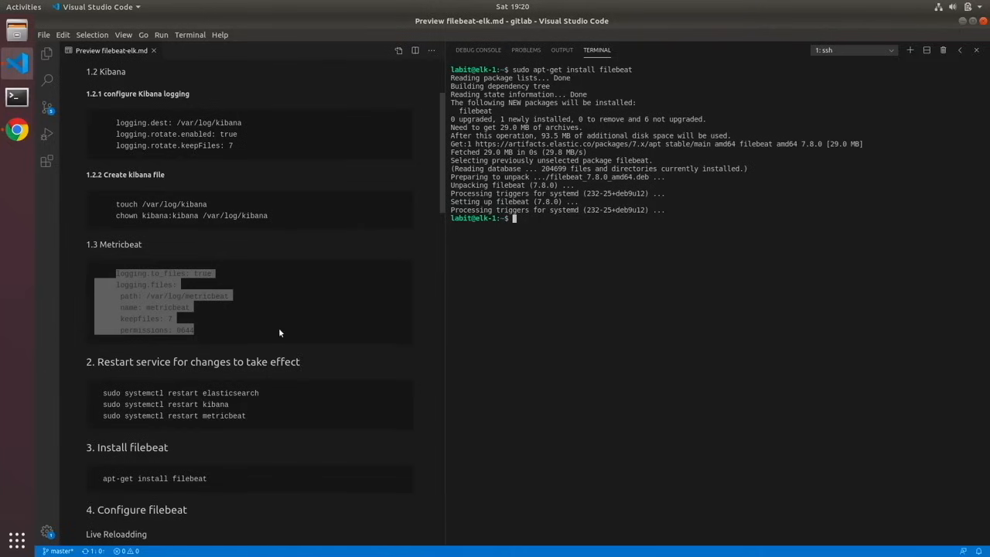
# - Open /etc/filebeat/filebeat.yml in nano with sudo
pyautogui.scroll(-5, 280, 333)
pyautogui.scroll(-2, 280, 333)
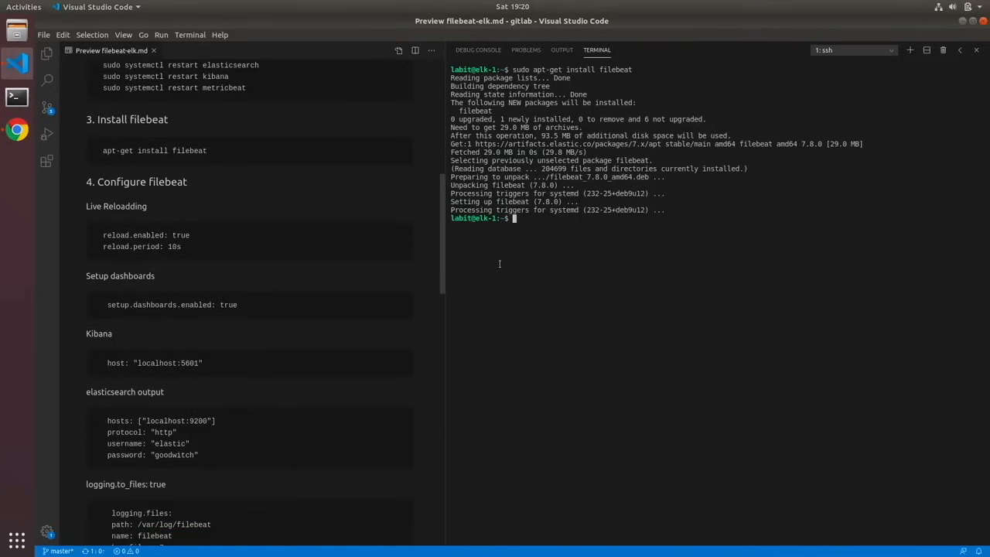
pyautogui.press('Return')
pyautogui.press('Return')
pyautogui.press('Return')
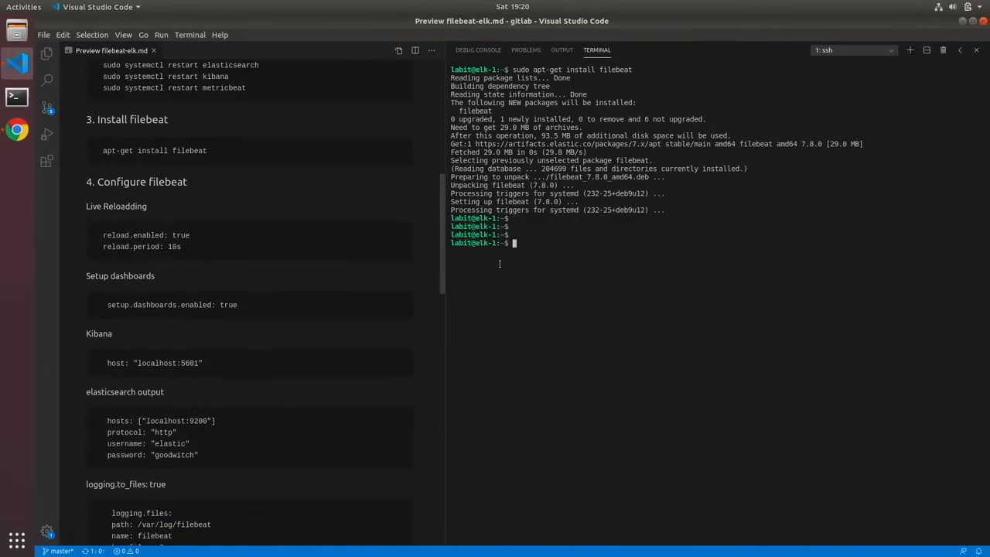
pyautogui.write('suco')
pyautogui.press('BackSpace')
pyautogui.press('BackSpace')
pyautogui.press('BackSpace')
pyautogui.write('do /etc/fi')
pyautogui.press('Tab')
pyautogui.write('filebeat.')
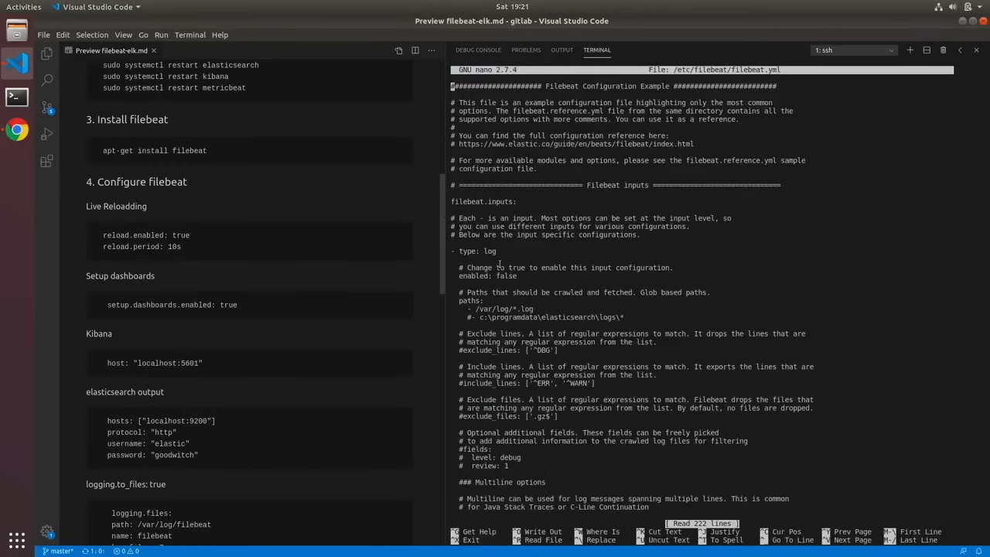
# - Set reload.enabled to true in the Filebeat modules section of filebeat.yml
pyautogui.press('Down')
pyautogui.press('Down')
pyautogui.press('Down')
pyautogui.press('Down')
pyautogui.press('Down')
pyautogui.press('Down')
pyautogui.press('Down')
pyautogui.press('Down')
pyautogui.press('Down')
pyautogui.press('Down')
pyautogui.press('Down')
pyautogui.press('Down')
pyautogui.press('Down')
pyautogui.press('Down')
pyautogui.press('Down')
pyautogui.press('Down')
pyautogui.press('Down')
pyautogui.press('Down')
pyautogui.press('Down')
pyautogui.press('Down')
pyautogui.press('Down')
pyautogui.press('Down')
pyautogui.press('Down')
pyautogui.press('Down')
pyautogui.press('Down')
pyautogui.press('Down')
pyautogui.press('Down')
pyautogui.press('Down')
pyautogui.press('Down')
pyautogui.press('Down')
pyautogui.press('Down')
pyautogui.press('Down')
pyautogui.press('Down')
pyautogui.press('Down')
pyautogui.press('Down')
pyautogui.press('Down')
pyautogui.press('Down')
pyautogui.press('Down')
pyautogui.press('Down')
pyautogui.press('Down')
pyautogui.press('Down')
pyautogui.press('Down')
pyautogui.press('Down')
pyautogui.press('Down')
pyautogui.press('Down')
pyautogui.press('Down')
pyautogui.press('Down')
pyautogui.press('Down')
pyautogui.press('Down')
pyautogui.press('Down')
pyautogui.press('Down')
pyautogui.press('Down')
pyautogui.press('Down')
pyautogui.press('Down')
pyautogui.press('Down')
pyautogui.press('Down')
pyautogui.press('Down')
pyautogui.press('Down')
pyautogui.press('Down')
pyautogui.press('Down')
pyautogui.press('Down')
pyautogui.press('Down')
pyautogui.press('Down')
pyautogui.press('Down')
pyautogui.press('Right')
pyautogui.press('Right')
pyautogui.press('Right')
pyautogui.press('Right')
pyautogui.press('Right')
pyautogui.press('Right')
pyautogui.press('Right')
pyautogui.press('Right')
pyautogui.press('Right')
pyautogui.press('Right')
pyautogui.press('Right')
pyautogui.press('Right')
pyautogui.press('Right')
pyautogui.press('Right')
pyautogui.press('Right')
pyautogui.press('Right')
pyautogui.press('Right')
pyautogui.press('Right')
pyautogui.press('Right')
pyautogui.press('Right')
pyautogui.press('Right')
pyautogui.press('Right')
pyautogui.press('Right')
pyautogui.press('Right')
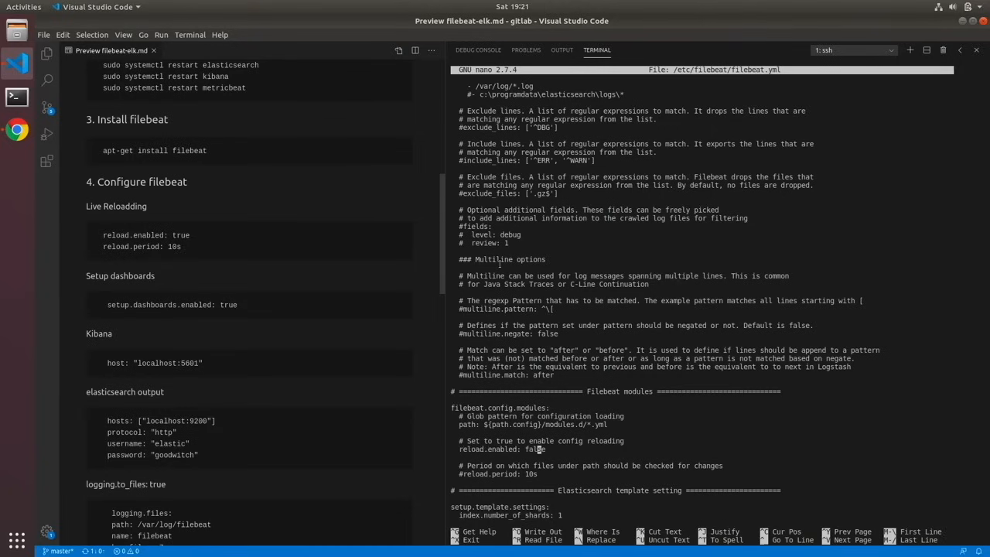
pyautogui.press('Left')
pyautogui.press('BackSpace')
pyautogui.press('BackSpace')
pyautogui.press('BackSpace')
pyautogui.press('BackSpace')
pyautogui.press('BackSpace')
pyautogui.write('true')
# - Uncomment the reload.period: 10s setting in the Filebeat modules section
pyautogui.press('Down')
pyautogui.press('Down')
pyautogui.press('Down')
pyautogui.press('Left')
pyautogui.press('Left')
pyautogui.press('Left')
pyautogui.press('Left')
pyautogui.press('Left')
pyautogui.press('Left')
pyautogui.press('Left')
pyautogui.press('Left')
pyautogui.press('Left')
pyautogui.press('Left')
pyautogui.press('Left')
pyautogui.press('Left')
pyautogui.press('Left')
pyautogui.press('Left')
pyautogui.press('Left')
pyautogui.press('Left')
pyautogui.press('Left')
pyautogui.press('Left')
pyautogui.press('BackSpace')
# - Uncomment the tags setting in the General section and replace its sample tags with the single tag "elk"
pyautogui.press('Down')
pyautogui.press('Down')
pyautogui.press('Down')
pyautogui.press('Down')
pyautogui.press('Down')
pyautogui.press('Down')
pyautogui.press('Down')
pyautogui.press('Down')
pyautogui.press('Down')
pyautogui.press('Down')
pyautogui.press('Down')
pyautogui.press('Down')
pyautogui.press('Down')
pyautogui.press('Down')
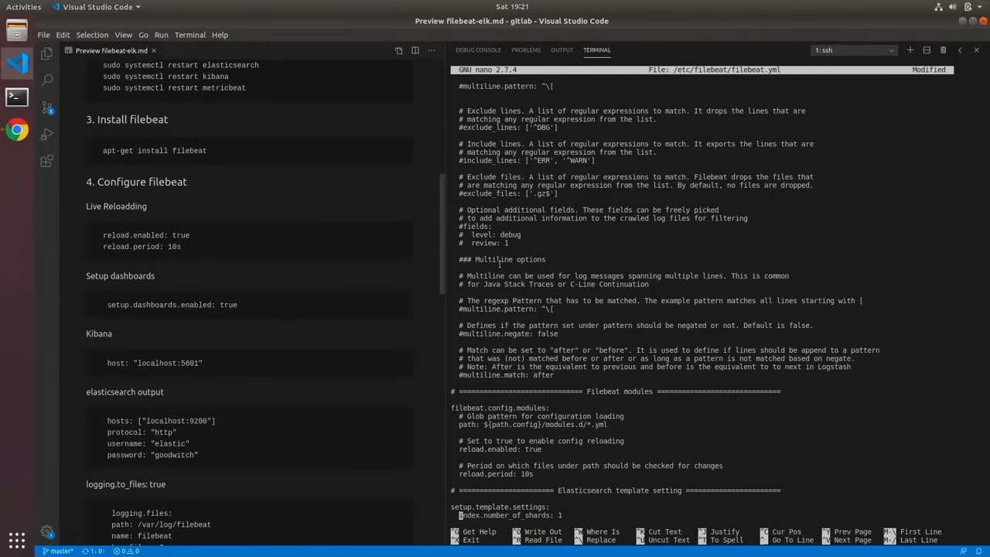
pyautogui.press('Down')
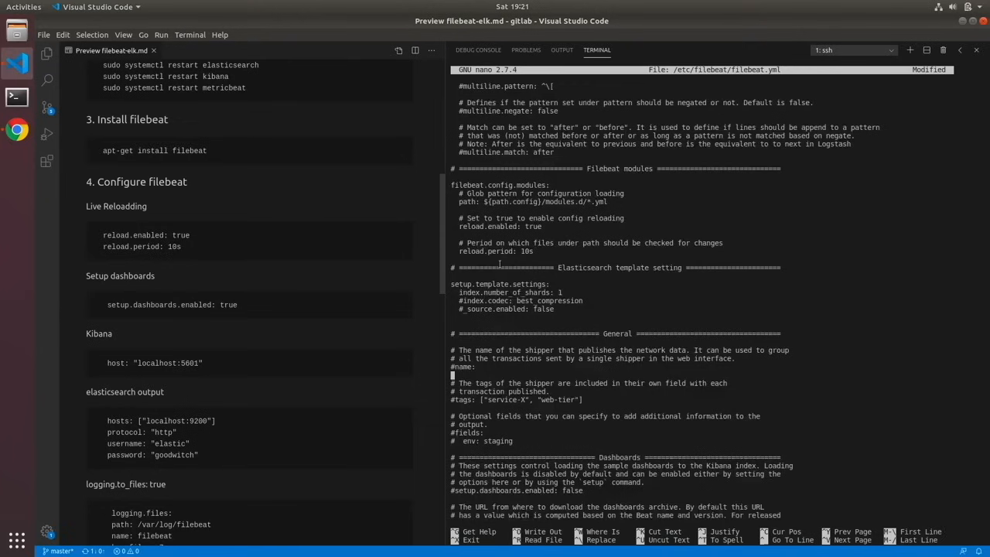
pyautogui.press('Down')
pyautogui.press('Right')
pyautogui.press('Down')
pyautogui.press('Left')
pyautogui.press('Delete')
pyautogui.press('Right')
pyautogui.press('Right')
pyautogui.press('Right')
pyautogui.press('Right')
pyautogui.press('Right')
pyautogui.press('Right')
pyautogui.press('Right')
pyautogui.press('Right')
pyautogui.press('Right')
pyautogui.press('Right')
pyautogui.press('Right')
pyautogui.press('Right')
pyautogui.press('Right')
pyautogui.press('Right')
pyautogui.press('Right')
pyautogui.press('Right')
pyautogui.press('Right')
pyautogui.press('Right')
pyautogui.press('Right')
pyautogui.press('Right')
pyautogui.press('Right')
pyautogui.press('Right')
pyautogui.press('Right')
pyautogui.press('Right')
pyautogui.press('Right')
pyautogui.press('Right')
pyautogui.press('Right')
pyautogui.press('Right')
pyautogui.press('Right')
pyautogui.press('BackSpace')
pyautogui.press('BackSpace')
pyautogui.press('BackSpace')
pyautogui.press('BackSpace')
pyautogui.press('BackSpace')
pyautogui.press('BackSpace')
pyautogui.press('BackSpace')
pyautogui.press('BackSpace')
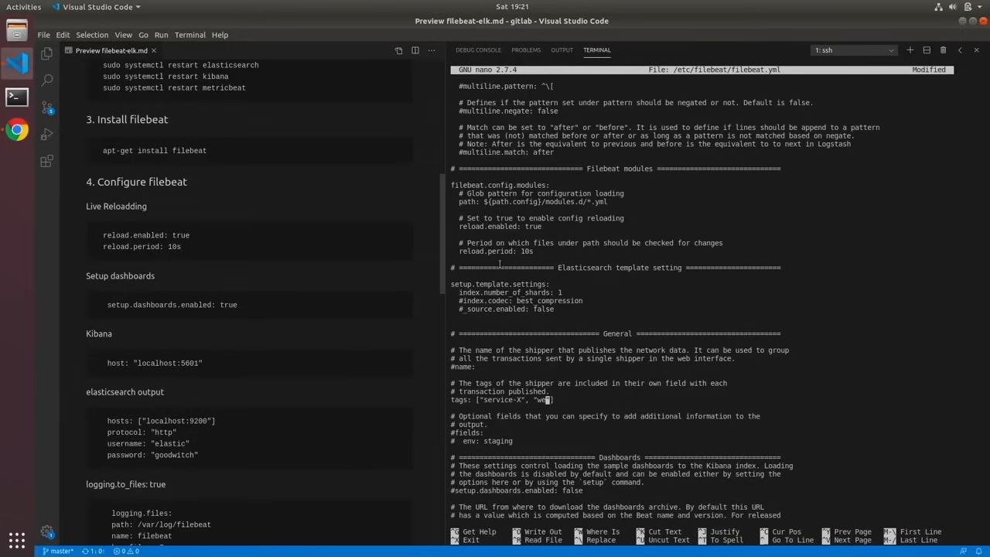
pyautogui.write('elk')
# - Uncomment setup.dashboards.enabled in the Dashboards section and set it to true
pyautogui.press('Down')
pyautogui.press('Down')
pyautogui.press('Down')
pyautogui.press('Down')
pyautogui.press('Down')
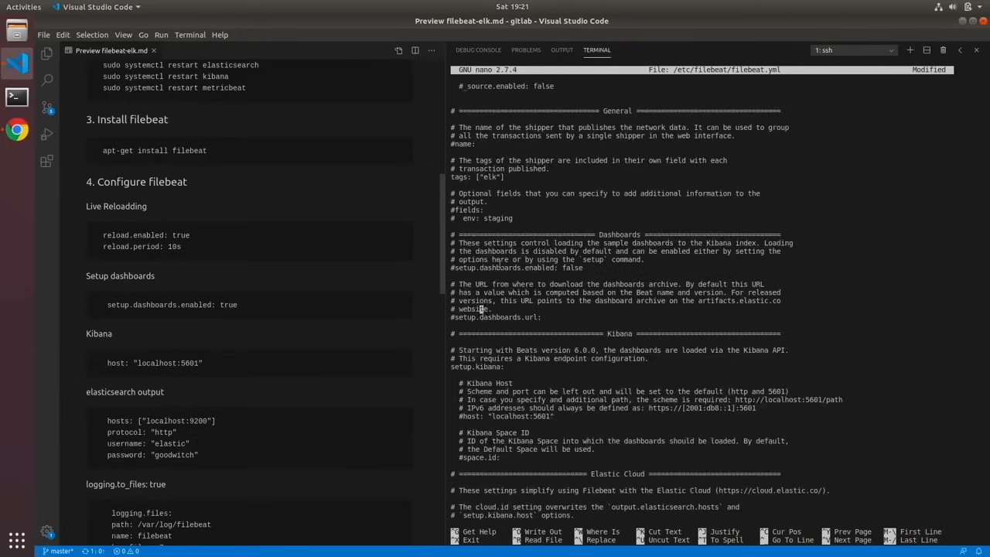
pyautogui.press('Up')
pyautogui.press('Up')
pyautogui.press('Up')
pyautogui.press('Up')
pyautogui.press('Up')
pyautogui.press('Right')
pyautogui.press('Right')
pyautogui.press('Right')
pyautogui.press('Right')
pyautogui.press('Right')
pyautogui.press('Right')
pyautogui.press('Left')
pyautogui.press('Left')
pyautogui.press('Left')
pyautogui.press('Left')
pyautogui.press('BackSpace')
pyautogui.press('Right')
pyautogui.press('Right')
pyautogui.press('Right')
pyautogui.press('Right')
pyautogui.press('Right')
pyautogui.press('Right')
pyautogui.press('Right')
pyautogui.press('Right')
pyautogui.press('Right')
pyautogui.press('Right')
pyautogui.press('Right')
pyautogui.press('Right')
pyautogui.press('Right')
pyautogui.press('Right')
pyautogui.press('Right')
pyautogui.press('Right')
pyautogui.press('Right')
pyautogui.press('Right')
pyautogui.press('Right')
pyautogui.press('Right')
pyautogui.press('Right')
pyautogui.press('Right')
pyautogui.press('Right')
pyautogui.press('Right')
pyautogui.press('Right')
pyautogui.press('Right')
pyautogui.press('BackSpace')
pyautogui.press('BackSpace')
pyautogui.press('BackSpace')
pyautogui.press('BackSpace')
pyautogui.write('true')
# - Uncomment the host: "localhost:5601" setting under setup.kibana in the Kibana section
pyautogui.press('Down')
pyautogui.press('Down')
pyautogui.press('Down')
pyautogui.press('Down')
pyautogui.press('Down')
pyautogui.press('Down')
pyautogui.press('Down')
pyautogui.press('Down')
pyautogui.press('Down')
pyautogui.press('Down')
pyautogui.press('Down')
pyautogui.press('Down')
# - Uncomment the protocol setting in the Elasticsearch Output section and set it to "http"
pyautogui.press('Down')
pyautogui.press('Down')
pyautogui.press('Down')
pyautogui.press('Down')
pyautogui.press('Down')
pyautogui.press('Down')
pyautogui.hotkey('ctrl', 'Left')
pyautogui.hotkey('ctrl', 'Left')
pyautogui.hotkey('ctrl', 'Left')
pyautogui.press('BackSpace')
pyautogui.press('Right')
pyautogui.press('Right')
pyautogui.press('Right')
pyautogui.press('Right')
pyautogui.press('Right')
pyautogui.press('Down')
pyautogui.press('Down')
pyautogui.press('Down')
pyautogui.press('Down')
pyautogui.press('Down')
pyautogui.press('Down')
pyautogui.press('Down')
pyautogui.press('Down')
pyautogui.press('Down')
pyautogui.press('Down')
pyautogui.press('Down')
pyautogui.press('Down')
pyautogui.press('Down')
pyautogui.press('Down')
pyautogui.press('Down')
pyautogui.press('Down')
pyautogui.press('Down')
pyautogui.press('Down')
pyautogui.press('Down')
pyautogui.press('Down')
pyautogui.press('Down')
pyautogui.press('Down')
pyautogui.press('Down')
pyautogui.press('Down')
pyautogui.press('Down')
pyautogui.press('Down')
pyautogui.press('Down')
pyautogui.press('Down')
pyautogui.press('Up')
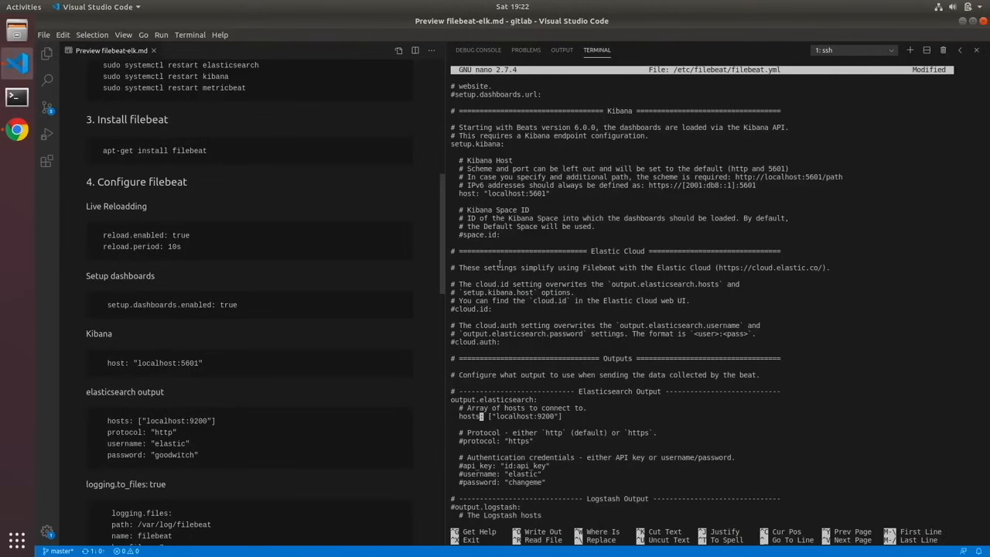
pyautogui.press('Right')
pyautogui.press('Right')
pyautogui.press('Right')
pyautogui.press('Right')
pyautogui.press('Right')
pyautogui.press('Right')
pyautogui.press('Right')
pyautogui.press('Right')
pyautogui.press('Right')
pyautogui.press('Right')
pyautogui.press('Right')
pyautogui.press('Right')
pyautogui.press('Down')
pyautogui.press('Down')
pyautogui.press('Down')
pyautogui.press('Left')
pyautogui.press('Left')
pyautogui.press('Left')
pyautogui.press('Left')
pyautogui.press('Left')
pyautogui.press('Left')
pyautogui.press('Left')
# - Uncomment the username: "elastic" setting under the Elasticsearch authentication credentials
pyautogui.press('Left')
pyautogui.press('Left')
pyautogui.press('Left')
pyautogui.press('Left')
pyautogui.press('Left')
pyautogui.press('Left')
pyautogui.press('Left')
pyautogui.press('Left')
pyautogui.press('Left')
pyautogui.press('Delete')
pyautogui.press('Right')
pyautogui.press('Right')
pyautogui.press('Right')
pyautogui.press('Right')
pyautogui.press('Right')
pyautogui.press('Right')
pyautogui.press('Right')
pyautogui.press('Right')
pyautogui.press('Right')
pyautogui.press('Right')
pyautogui.press('Right')
# - Uncomment the password setting in the Elasticsearch Output section and replace its sample value with the account password
pyautogui.press('Right')
pyautogui.press('Right')
pyautogui.press('Right')
pyautogui.press('Right')
pyautogui.press('Delete')
pyautogui.press('Down')
pyautogui.press('Down')
pyautogui.press('Down')
pyautogui.press('Down')
pyautogui.press('Down')
pyautogui.press('Up')
pyautogui.press('Left')
pyautogui.press('Left')
pyautogui.press('Left')
pyautogui.press('Left')
pyautogui.press('Left')
pyautogui.press('Left')
pyautogui.press('Left')
pyautogui.press('Left')
pyautogui.press('Left')
pyautogui.press('Left')
pyautogui.press('Left')
pyautogui.press('Left')
pyautogui.press('Left')
pyautogui.press('Left')
pyautogui.press('BackSpace')
pyautogui.press('Down')
pyautogui.press('Delete')
pyautogui.press('Right')
pyautogui.press('Right')
pyautogui.press('Right')
pyautogui.press('Right')
pyautogui.press('Right')
pyautogui.press('Right')
pyautogui.press('Right')
pyautogui.press('Right')
pyautogui.press('Right')
pyautogui.press('Right')
pyautogui.press('Right')
pyautogui.press('Right')
pyautogui.press('Right')
pyautogui.press('Right')
pyautogui.press('Right')
pyautogui.press('Right')
pyautogui.press('Right')
pyautogui.press('Right')
pyautogui.press('Right')
pyautogui.press('BackSpace')
pyautogui.press('BackSpace')
pyautogui.press('BackSpace')
pyautogui.press('BackSpace')
pyautogui.press('BackSpace')
pyautogui.press('BackSpace')
pyautogui.press('BackSpace')
pyautogui.press('BackSpace')
# - Uncomment the logging.level: debug setting in the Logging section
pyautogui.scroll(-4, 590, 392)
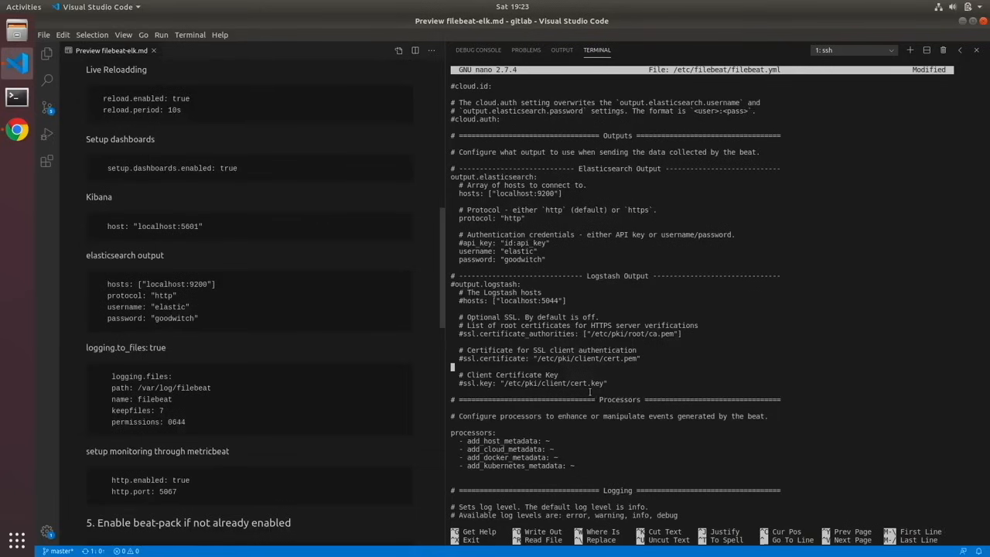
pyautogui.press('Down')
pyautogui.press('Down')
pyautogui.press('Down')
pyautogui.press('Down')
pyautogui.press('Down')
pyautogui.press('Down')
pyautogui.press('Down')
pyautogui.press('Down')
pyautogui.press('Down')
pyautogui.press('Down')
pyautogui.press('Down')
pyautogui.press('Down')
pyautogui.press('Down')
pyautogui.press('Down')
pyautogui.press('Down')
pyautogui.press('Down')
pyautogui.press('Down')
pyautogui.press('Down')
pyautogui.press('Down')
pyautogui.press('Down')
# - Uncomment the logging.selectors: ["*"] setting in the Logging section
pyautogui.press('Down')
pyautogui.press('Down')
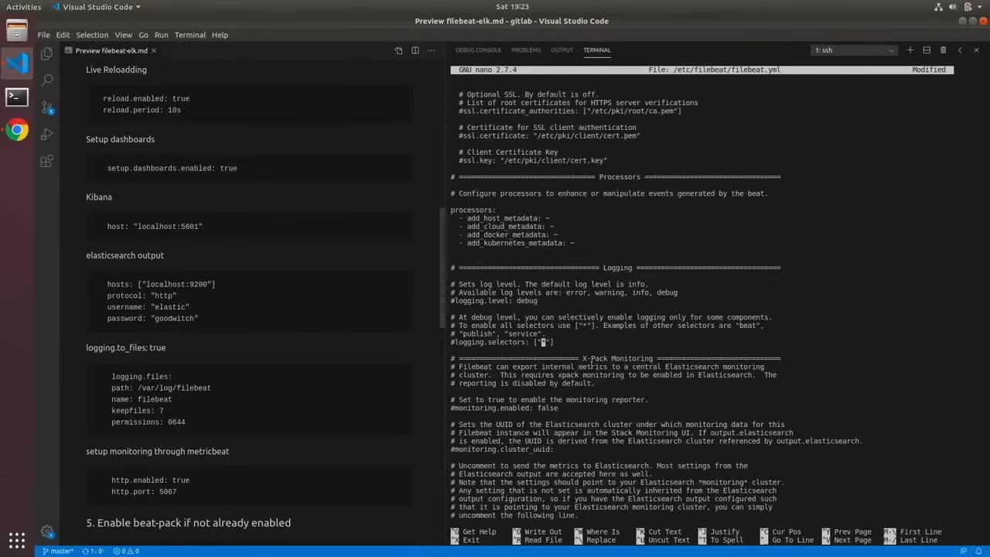
pyautogui.press('Up')
pyautogui.press('Up')
pyautogui.press('Up')
pyautogui.press('Up')
pyautogui.press('Up')
pyautogui.press('Left')
pyautogui.press('Left')
pyautogui.press('Left')
pyautogui.press('Left')
pyautogui.press('Left')
pyautogui.press('Left')
pyautogui.press('Left')
pyautogui.press('Left')
pyautogui.press('Left')
pyautogui.press('Left')
pyautogui.press('Left')
pyautogui.press('Left')
pyautogui.press('Left')
pyautogui.press('Left')
pyautogui.press('Left')
pyautogui.press('Left')
pyautogui.press('Left')
pyautogui.press('Left')
pyautogui.press('Left')
pyautogui.press('Left')
pyautogui.press('BackSpace')
pyautogui.press('Down')
pyautogui.press('Down')
pyautogui.press('Down')
pyautogui.press('Down')
pyautogui.press('Down')
pyautogui.press('Delete')
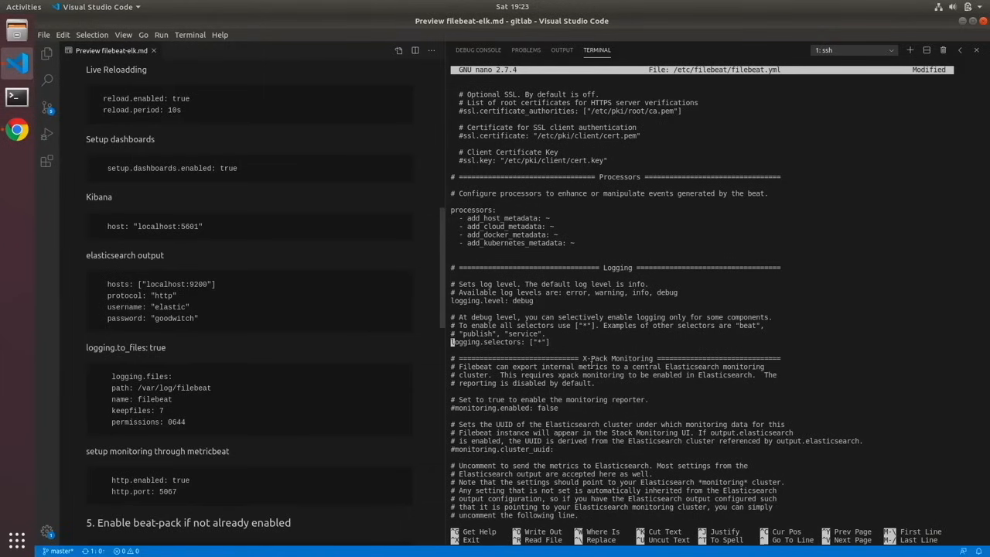
# - Insert the guide's logging.files block (path /var/log/filebeat, name filebeat, keepfiles 7, permissions 0644) below logging.selectors, with its lines unindented
pyautogui.press('Down')
pyautogui.press('Return')
pyautogui.press('Return')
pyautogui.press('Return')
pyautogui.press('Return')
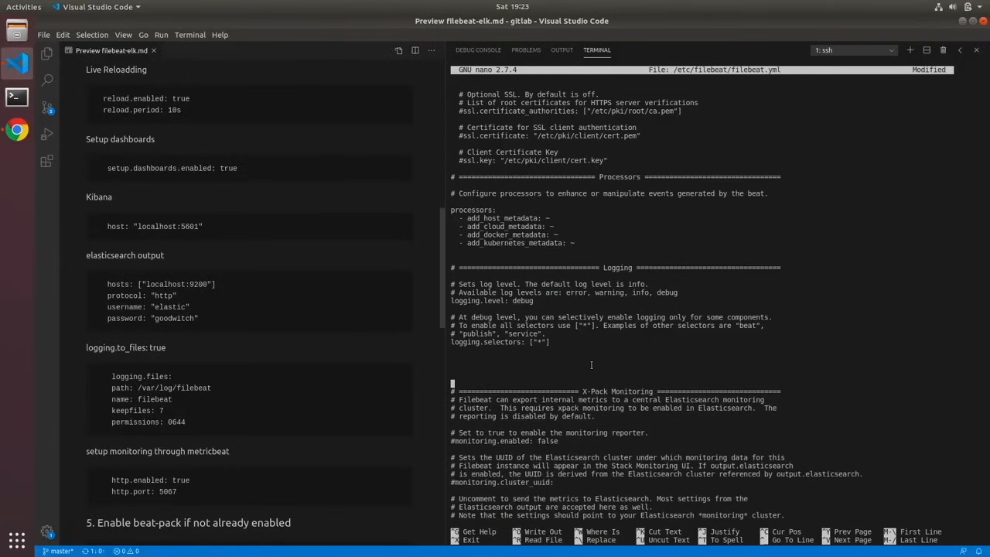
pyautogui.moveTo(186, 421); pyautogui.dragTo(112, 377)
pyautogui.hotkey('ctrl', 'c')
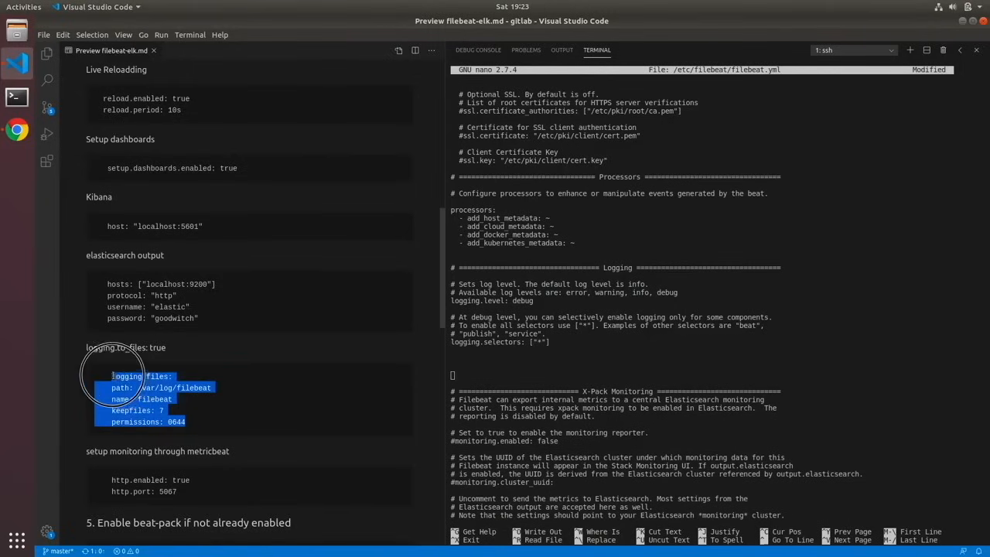
pyautogui.click(466, 363)
pyautogui.hotkey('ctrl', 'shift', 'v')
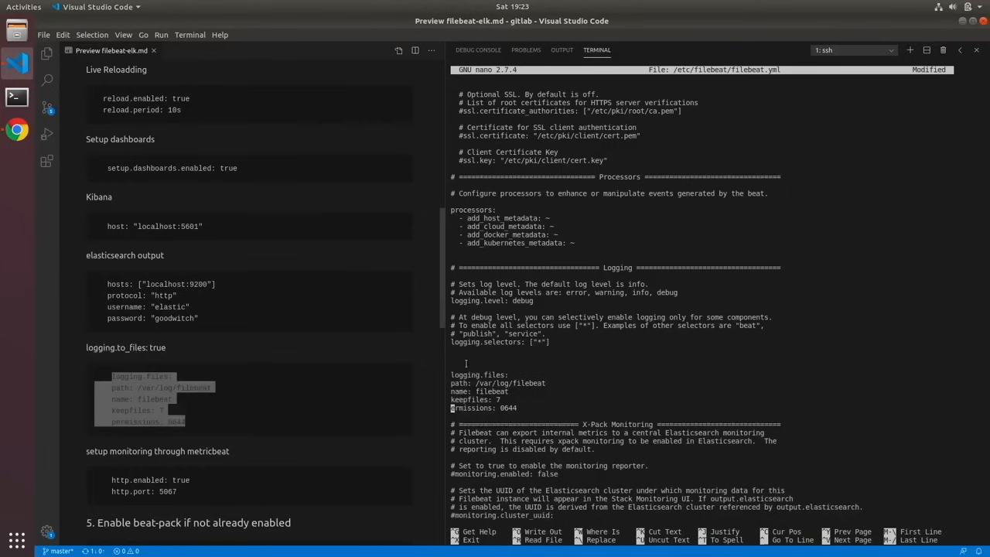
pyautogui.press('Right')
# - Add the guide's http.enabled: true and http.port: 5067 lines at the end of filebeat.yml
pyautogui.press('Down')
pyautogui.press('Down')
pyautogui.press('Down')
pyautogui.press('Down')
pyautogui.press('Down')
pyautogui.press('Down')
pyautogui.press('Down')
pyautogui.press('Down')
pyautogui.press('Down')
pyautogui.press('Down')
pyautogui.press('Down')
pyautogui.press('Down')
pyautogui.press('Down')
pyautogui.press('Down')
pyautogui.press('Down')
pyautogui.press('Down')
pyautogui.press('Down')
pyautogui.press('Down')
pyautogui.press('Down')
pyautogui.press('Down')
pyautogui.press('Down')
pyautogui.press('Down')
pyautogui.press('Down')
pyautogui.press('Down')
pyautogui.press('Down')
pyautogui.press('Down')
pyautogui.press('Down')
pyautogui.press('Down')
pyautogui.press('Down')
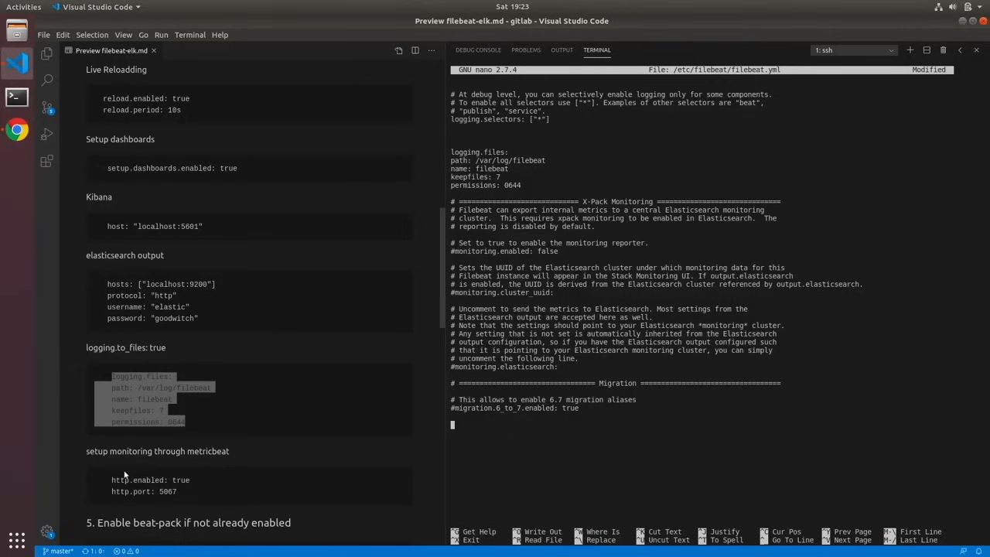
pyautogui.click(143, 485)
pyautogui.moveTo(143, 485); pyautogui.dragTo(181, 491)
pyautogui.hotkey('ctrl', 'c')
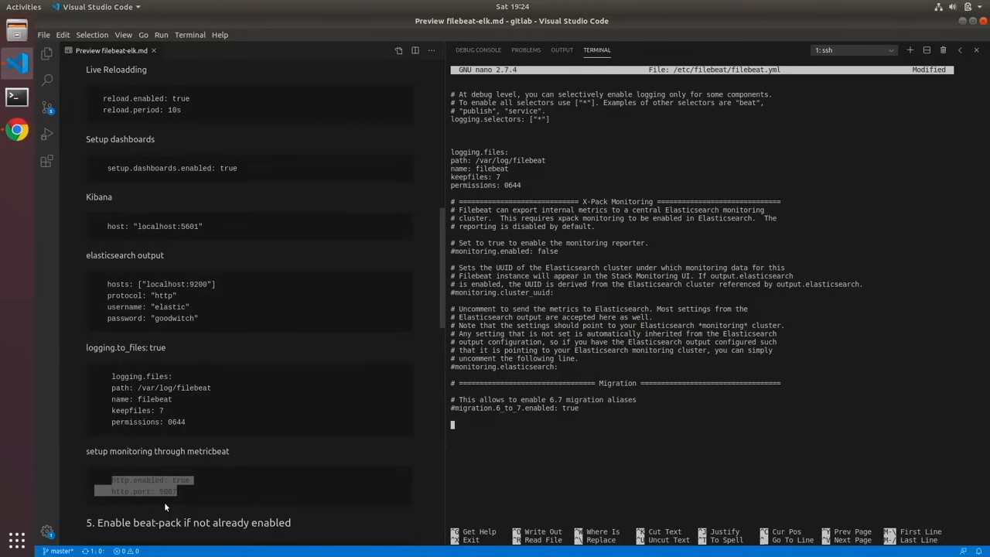
pyautogui.click(459, 428)
pyautogui.hotkey('ctrl', 'shift', 'v')
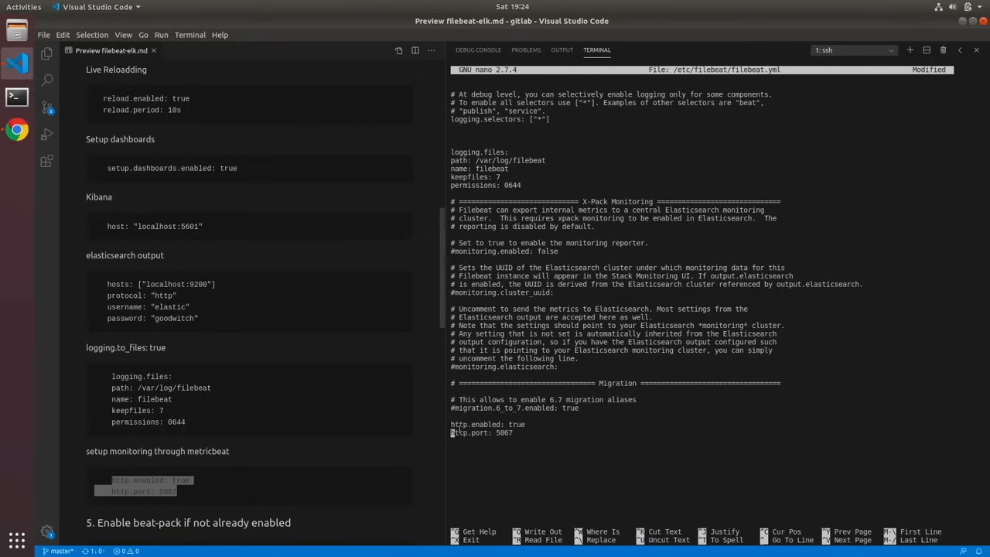
# - Save /etc/filebeat/filebeat.yml under the same name and close the nano editor
pyautogui.hotkey('ctrl', 'o')
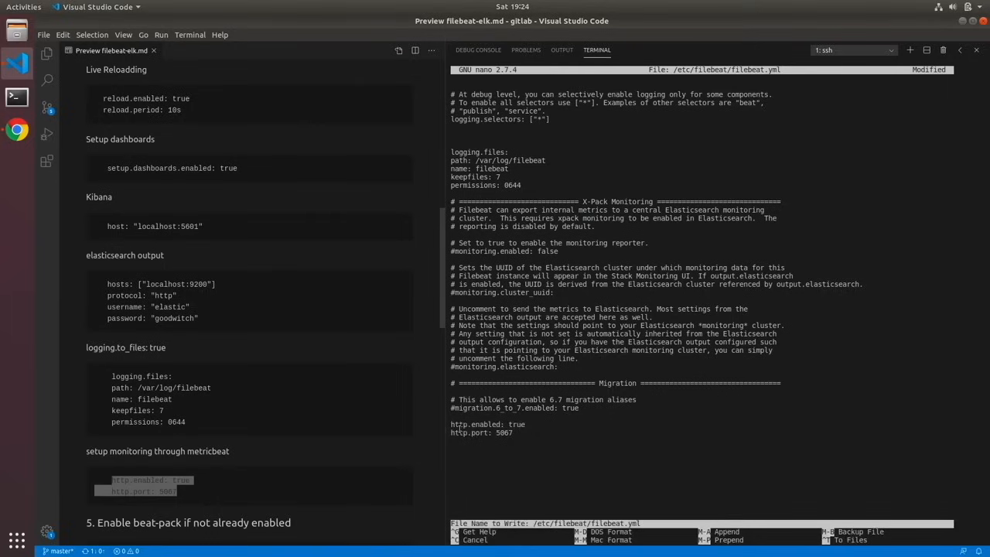
pyautogui.press('Return')
pyautogui.hotkey('ctrl', 'x')
# - List the Metricbeat modules with sudo metricbeat modules list and review which ones are enabled
pyautogui.scroll(-3, 254, 454)
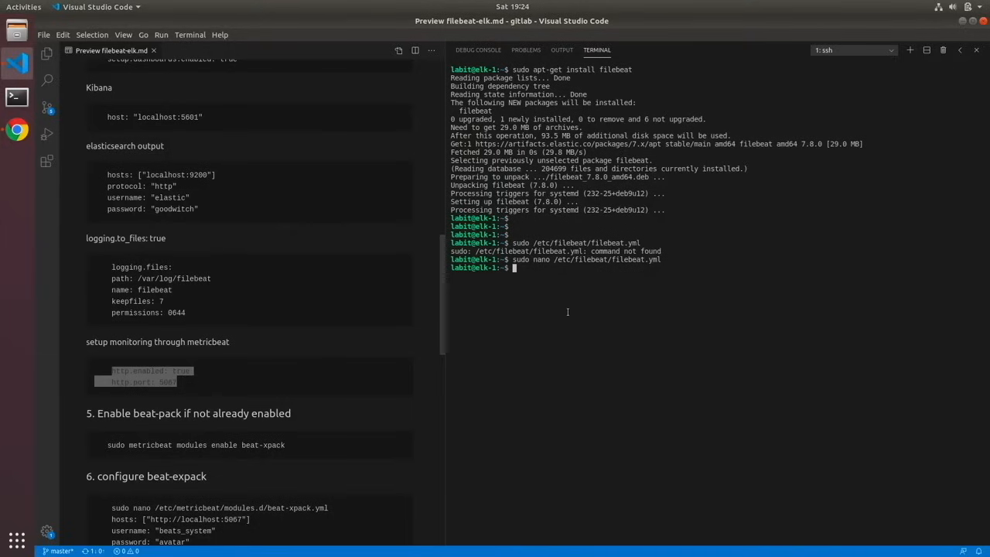
pyautogui.write('sudo metricbeat modules list')
pyautogui.press('Return')
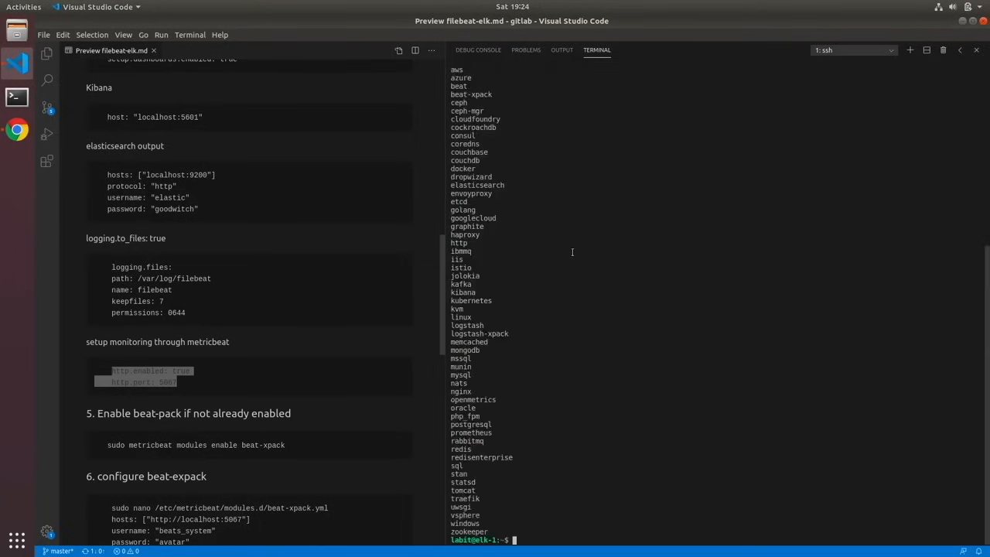
pyautogui.scroll(3, 572, 252)
pyautogui.scroll(2, 573, 252)
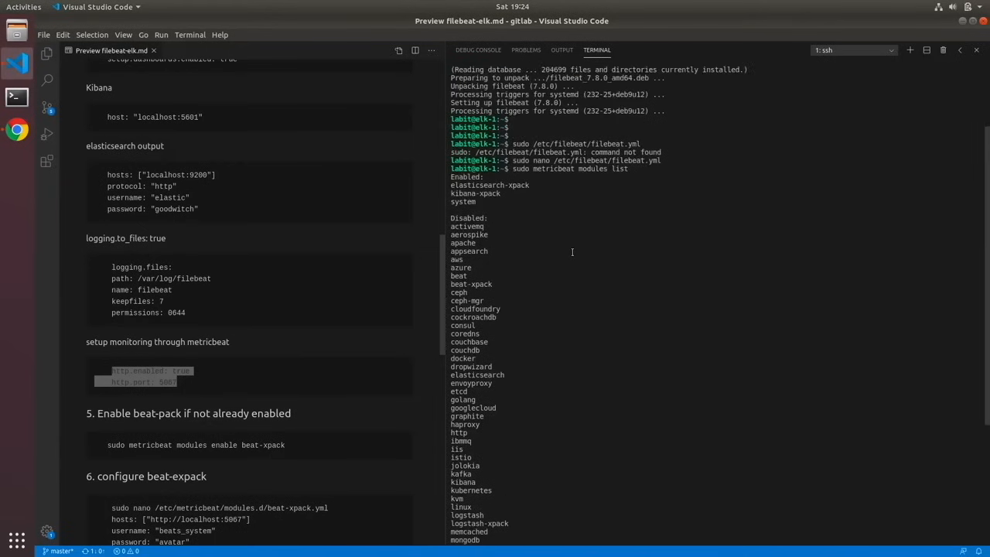
pyautogui.press('ctrl')
pyautogui.moveTo(479, 188); pyautogui.dragTo(490, 202)
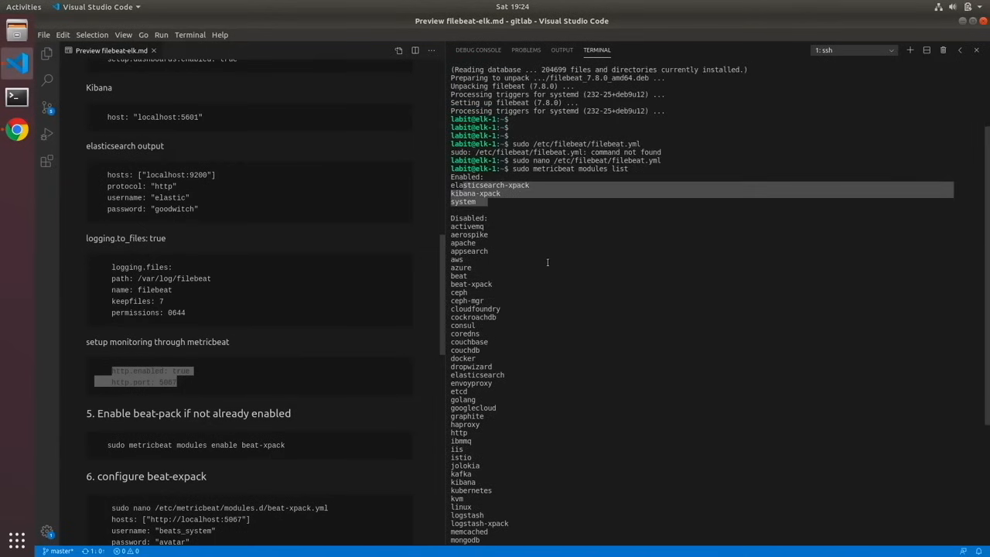
# - Enable the beat-xpack module with sudo metricbeat modules enable beat-xpack
pyautogui.scroll(-5, 548, 262)
pyautogui.press('Up')
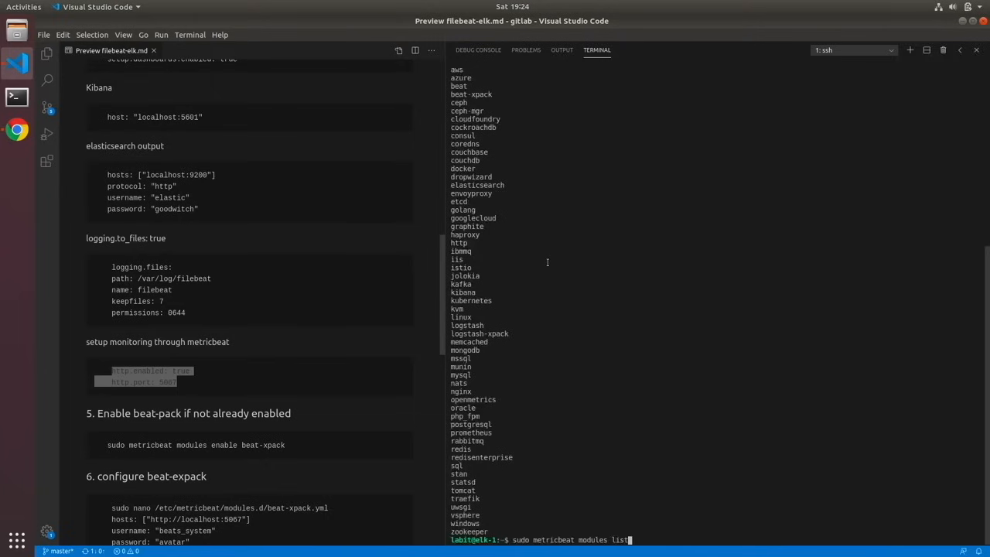
pyautogui.press('BackSpace')
pyautogui.press('BackSpace')
pyautogui.press('BackSpace')
pyautogui.press('BackSpace')
pyautogui.write('enable beat-xpack')
pyautogui.press('Return')
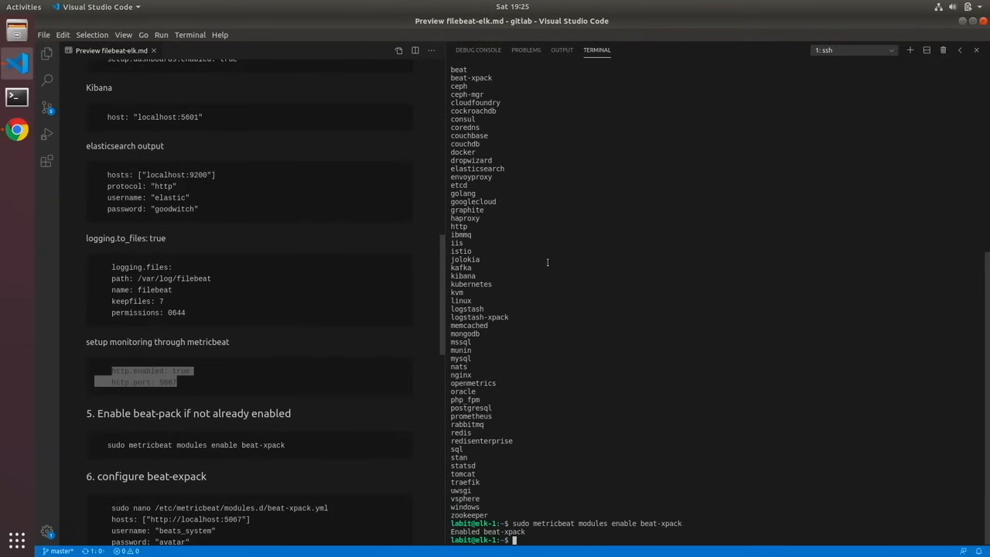
# - Clear the terminal screen
pyautogui.press('Return')
pyautogui.press('Return')
pyautogui.press('Return')
pyautogui.press('Return')
pyautogui.press('Return')
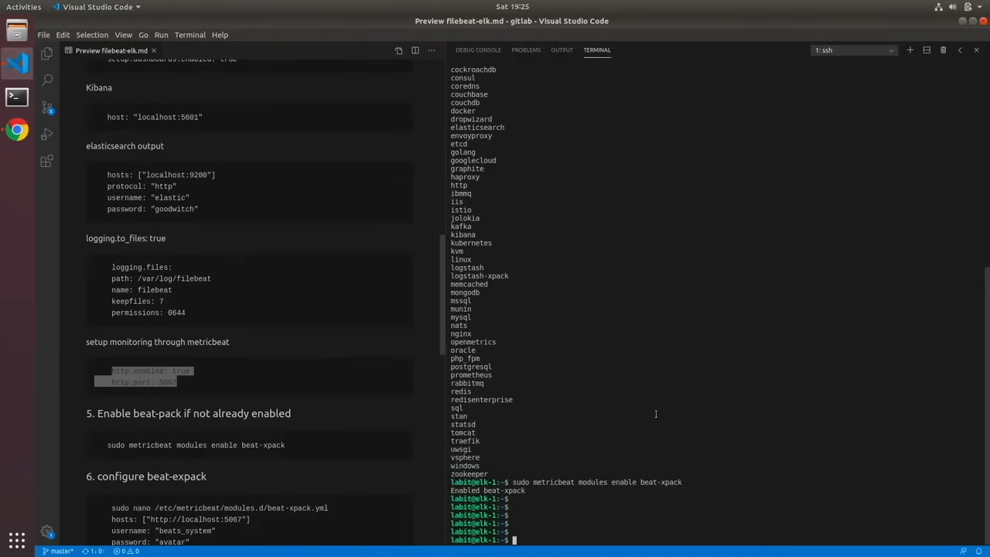
pyautogui.write('celar')
pyautogui.press('Return')
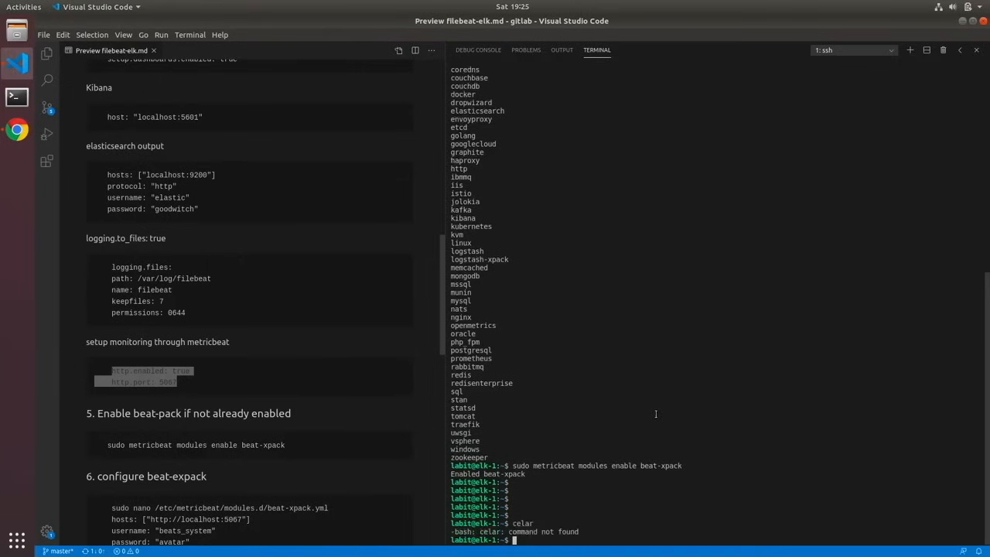
pyautogui.write('clear')
pyautogui.press('Return')
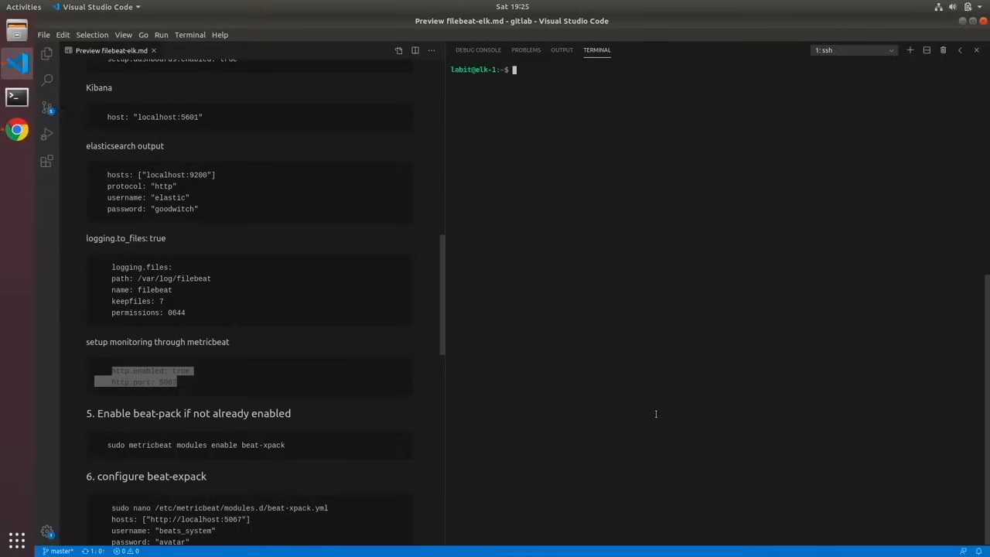
# - Open /etc/metricbeat/modules.d/beat-xpack.yml in nano with sudo
pyautogui.write('sudo nano /etc/metricbeat/modules.d/')
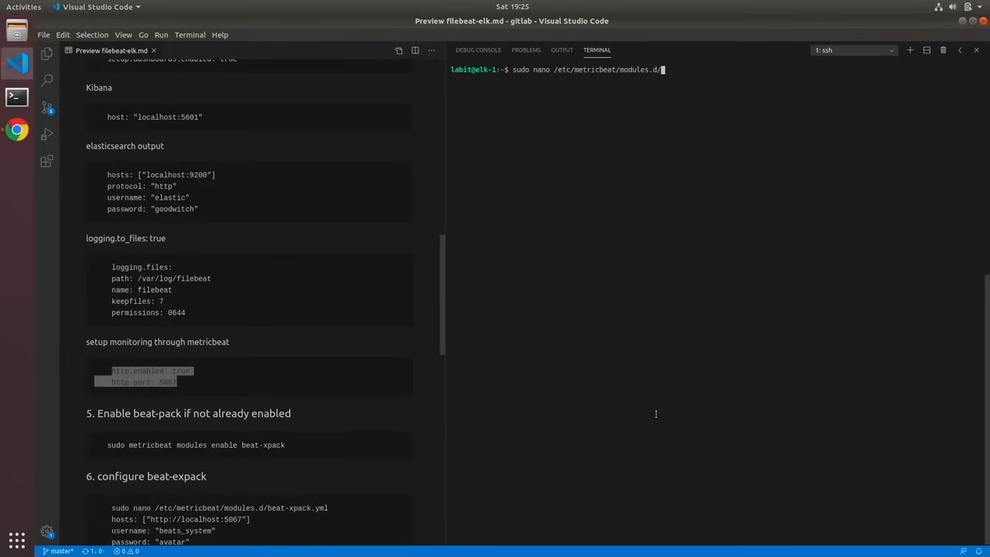
pyautogui.write('beat-')
pyautogui.press('Tab')
pyautogui.press('Return')
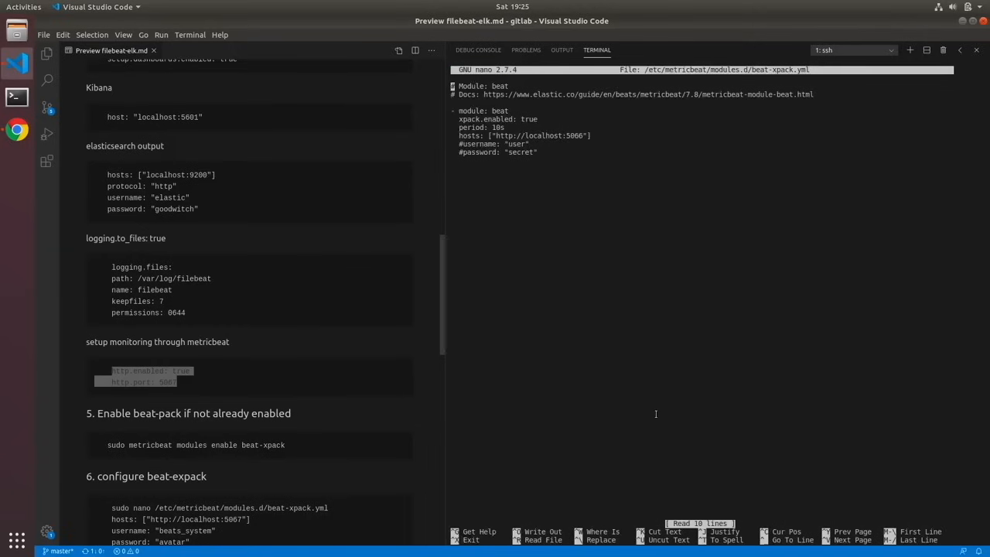
pyautogui.press('Down')
pyautogui.press('Down')
pyautogui.press('Down')
pyautogui.press('Down')
pyautogui.press('Down')
pyautogui.press('Down')
pyautogui.press('Right')
pyautogui.press('Right')
pyautogui.press('Right')
pyautogui.press('Right')
pyautogui.press('Right')
pyautogui.press('Right')
pyautogui.press('Right')
pyautogui.press('Right')
pyautogui.press('Right')
pyautogui.press('Right')
pyautogui.press('Right')
pyautogui.press('Right')
pyautogui.press('Right')
pyautogui.press('Right')
pyautogui.press('Right')
pyautogui.press('Right')
pyautogui.press('Right')
pyautogui.press('Right')
pyautogui.press('Right')
pyautogui.press('Right')
pyautogui.press('Right')
pyautogui.press('Right')
pyautogui.press('Right')
pyautogui.press('Right')
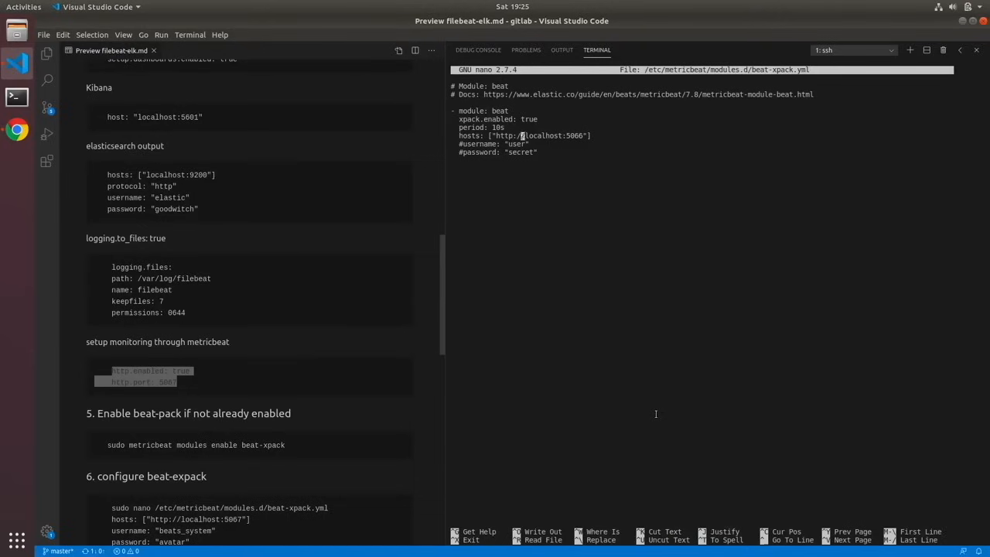
pyautogui.press('Right')
pyautogui.press('Right')
pyautogui.press('Right')
pyautogui.press('Right')
pyautogui.press('Right')
pyautogui.press('Right')
pyautogui.press('Right')
pyautogui.press('Delete')
pyautogui.write('7')
# - Uncomment the username setting in beat-xpack.yml
pyautogui.press('Down')
pyautogui.press('Down')
pyautogui.press('Up')
pyautogui.press('Left')
pyautogui.press('Left')
pyautogui.press('Left')
pyautogui.press('Left')
pyautogui.press('Left')
pyautogui.press('Left')
pyautogui.press('Left')
pyautogui.press('Left')
pyautogui.press('Left')
pyautogui.press('Left')
pyautogui.press('Left')
pyautogui.press('Left')
pyautogui.press('Left')
pyautogui.press('Left')
pyautogui.press('Left')
pyautogui.press('Left')
pyautogui.press('BackSpace')
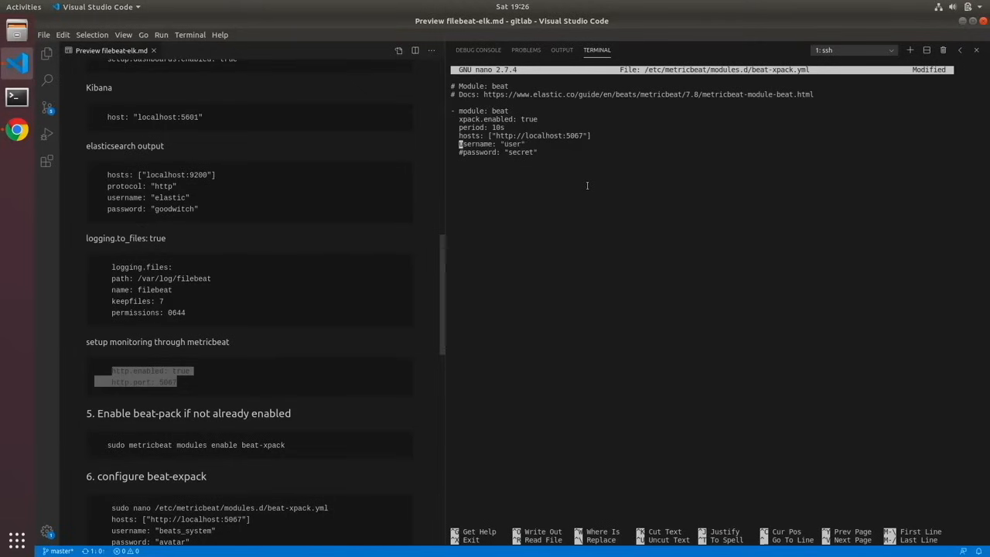
# - Uncomment the password setting in beat-xpack.yml and set the username to "beats_system"
pyautogui.press('Down')
pyautogui.press('Delete')
pyautogui.press('Up')
pyautogui.press('Right')
pyautogui.press('Right')
pyautogui.press('Right')
pyautogui.press('Right')
pyautogui.press('Right')
pyautogui.press('Right')
pyautogui.press('Right')
pyautogui.press('Right')
pyautogui.press('Right')
pyautogui.press('Right')
pyautogui.press('Right')
pyautogui.press('Right')
pyautogui.press('Right')
pyautogui.press('Right')
pyautogui.press('Right')
pyautogui.press('BackSpace')
pyautogui.press('BackSpace')
pyautogui.press('BackSpace')
pyautogui.press('BackSpace')
pyautogui.write('beats-')
pyautogui.press('BackSpace')
pyautogui.write('_system,')
pyautogui.press('BackSpace')
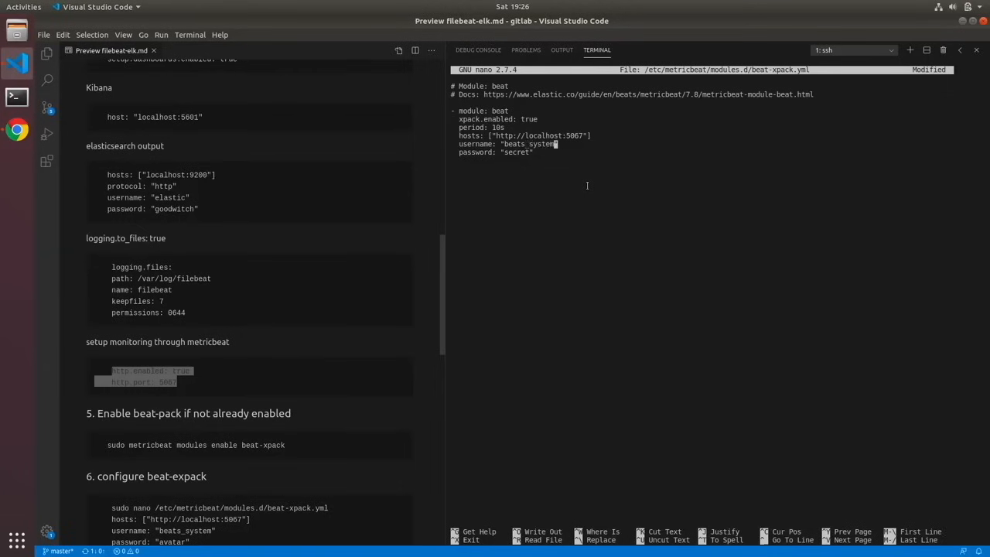
# - Replace the placeholder password in beat-xpack.yml with the beats_system account password, then save and close the file
pyautogui.press('Down')
pyautogui.press('BackSpace')
pyautogui.press('BackSpace')
pyautogui.press('BackSpace')
pyautogui.press('BackSpace')
pyautogui.press('BackSpace')
pyautogui.press('BackSpace')
pyautogui.press('BackSpace')
pyautogui.hotkey('ctrl', 'x')
pyautogui.press('y')
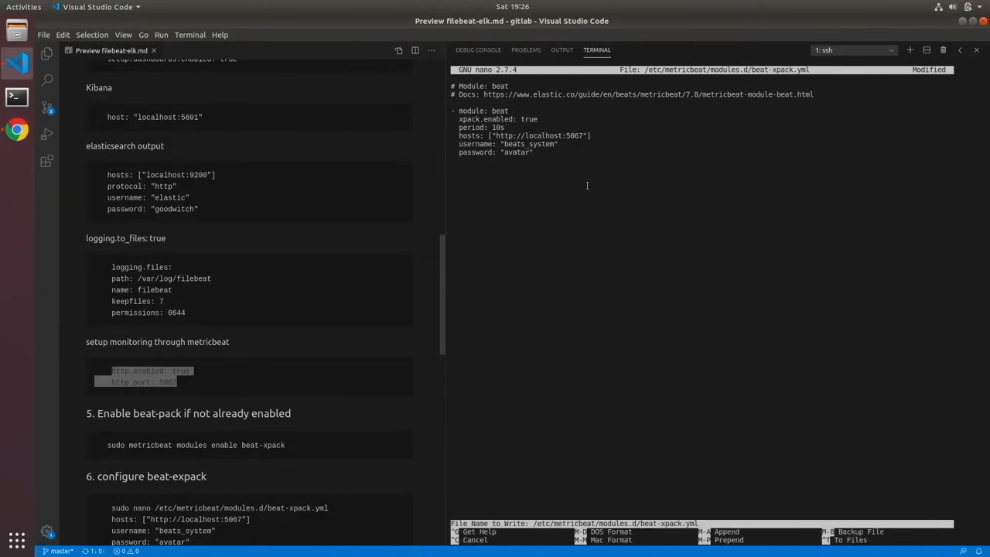
pyautogui.press('Return')
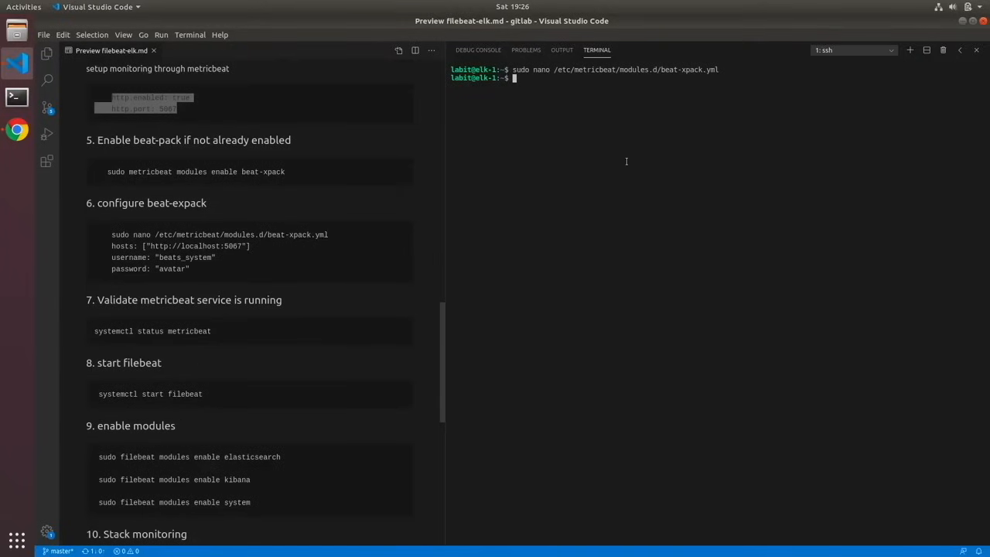
# - Check the status of the metricbeat service with sudo systemctl
pyautogui.write('systemc')
pyautogui.press('BackSpace')
pyautogui.press('BackSpace')
pyautogui.press('BackSpace')
pyautogui.press('BackSpace')
pyautogui.press('BackSpace')
pyautogui.press('BackSpace')
pyautogui.press('BackSpace')
pyautogui.write('sudo systemctl status metric')
pyautogui.write('t')
pyautogui.press('Return')
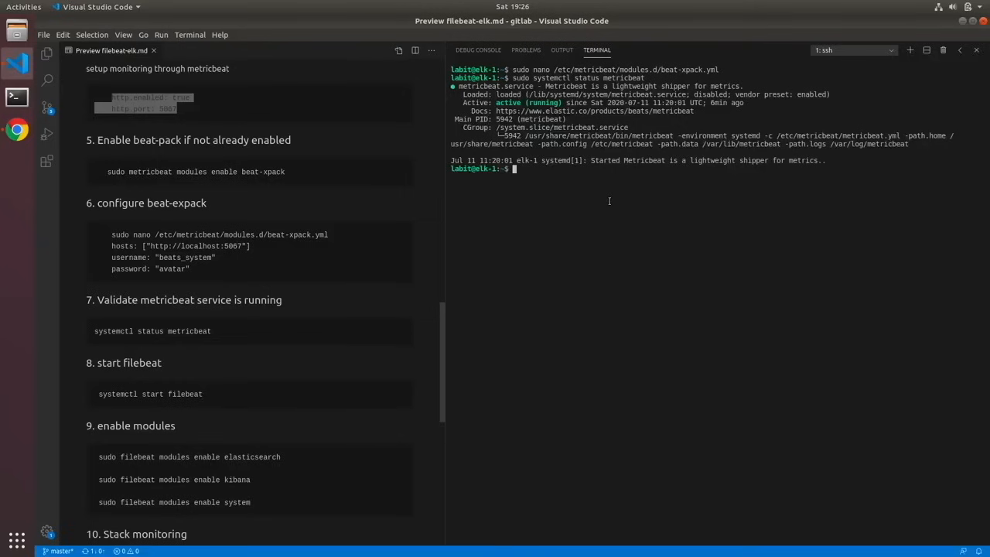
# - Start the filebeat service with sudo systemctl
pyautogui.press('Return')
pyautogui.press('Return')
pyautogui.press('Return')
pyautogui.press('Return')
pyautogui.press('Return')
pyautogui.press('Return')
pyautogui.write('sudo syste,')
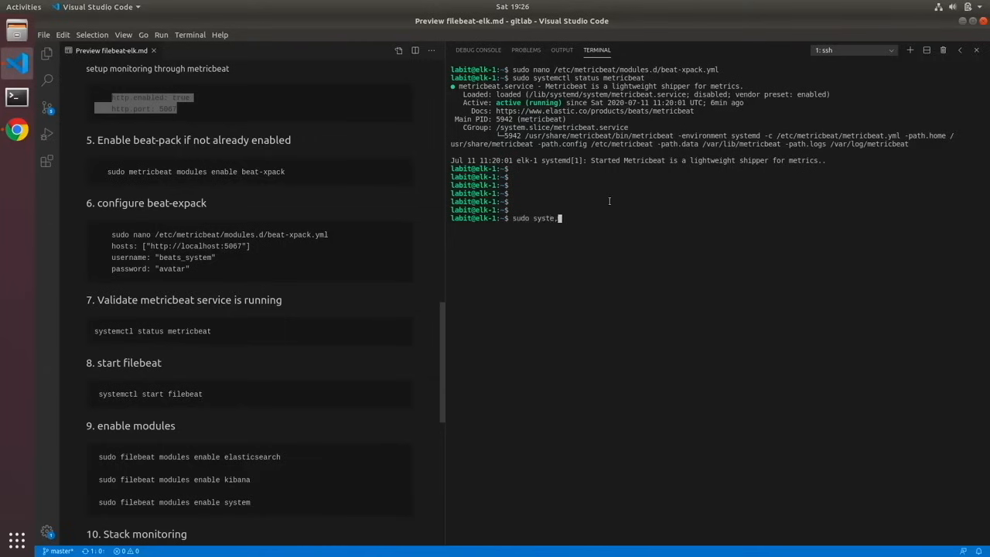
pyautogui.press('BackSpace')
pyautogui.write('mctl star')
pyautogui.write('t fileba')
pyautogui.write('et')
pyautogui.press('Return')
# - Check the status of the filebeat service with sudo systemctl
pyautogui.press('Up')
pyautogui.press('Up')
pyautogui.press('BackSpace')
pyautogui.press('BackSpace')
pyautogui.press('BackSpace')
pyautogui.press('BackSpace')
pyautogui.press('BackSpace')
pyautogui.press('BackSpace')
pyautogui.press('BackSpace')
pyautogui.press('BackSpace')
pyautogui.press('BackSpace')
pyautogui.press('BackSpace')
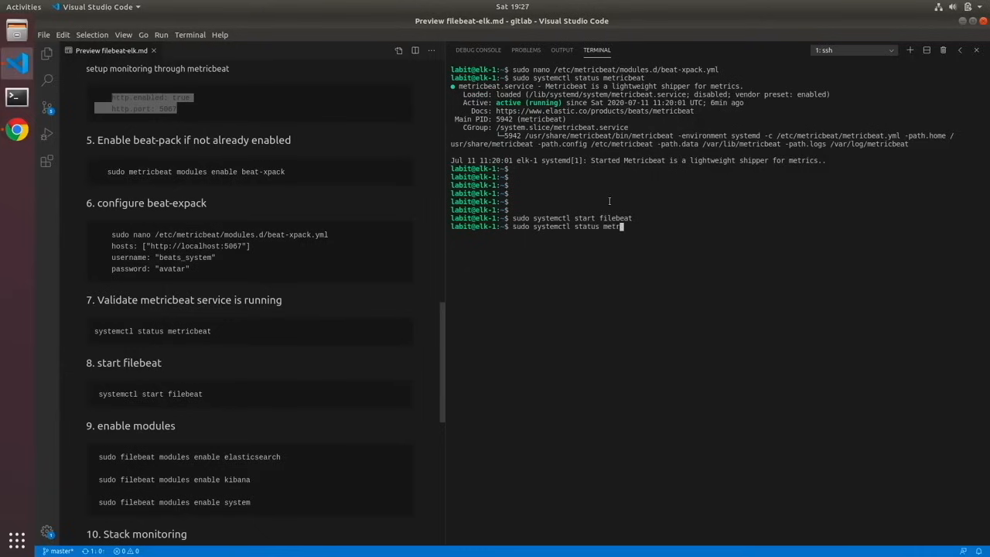
pyautogui.write('filebeat')
pyautogui.press('Return')
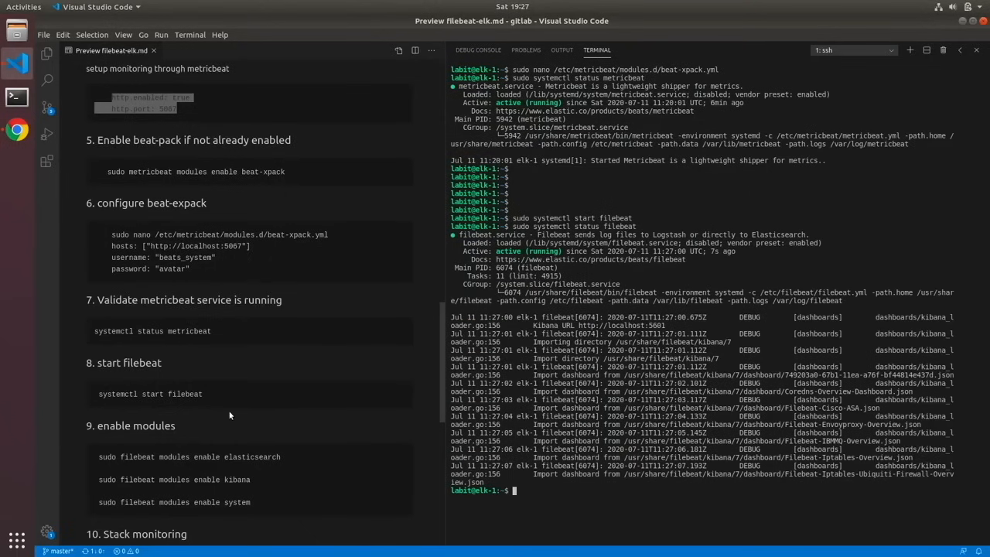
# - Clear the terminal and enable Filebeat's elasticsearch module with sudo
pyautogui.write('clear')
pyautogui.press('Return')
pyautogui.write('sudo filebeat modules enab')
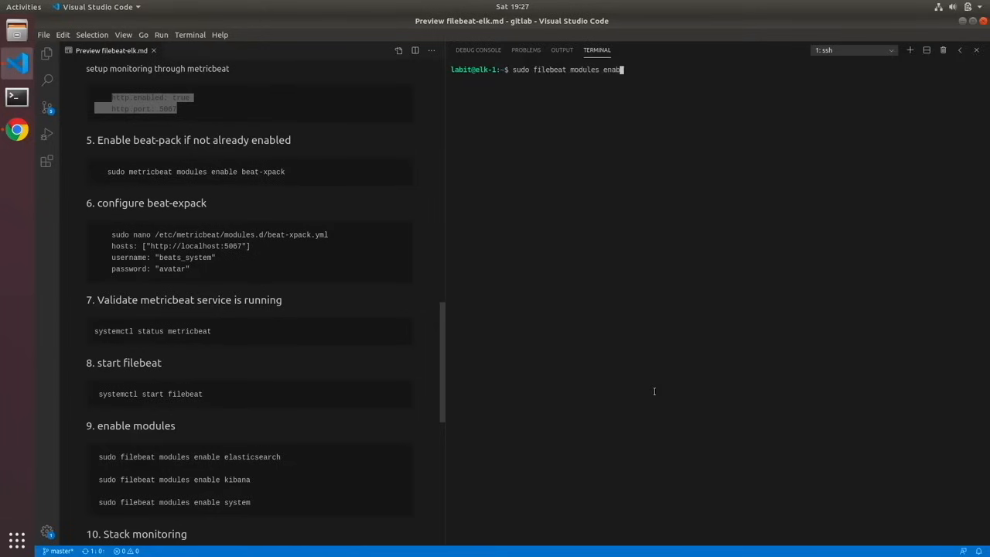
pyautogui.write('le elasticsearch')
pyautogui.press('Return')
# - Enable Filebeat's kibana module with sudo
pyautogui.press('Up')
pyautogui.press('BackSpace')
pyautogui.press('BackSpace')
pyautogui.press('BackSpace')
pyautogui.press('BackSpace')
pyautogui.press('BackSpace')
pyautogui.press('BackSpace')
pyautogui.press('BackSpace')
pyautogui.press('BackSpace')
pyautogui.press('BackSpace')
pyautogui.press('BackSpace')
pyautogui.press('BackSpace')
pyautogui.press('BackSpace')
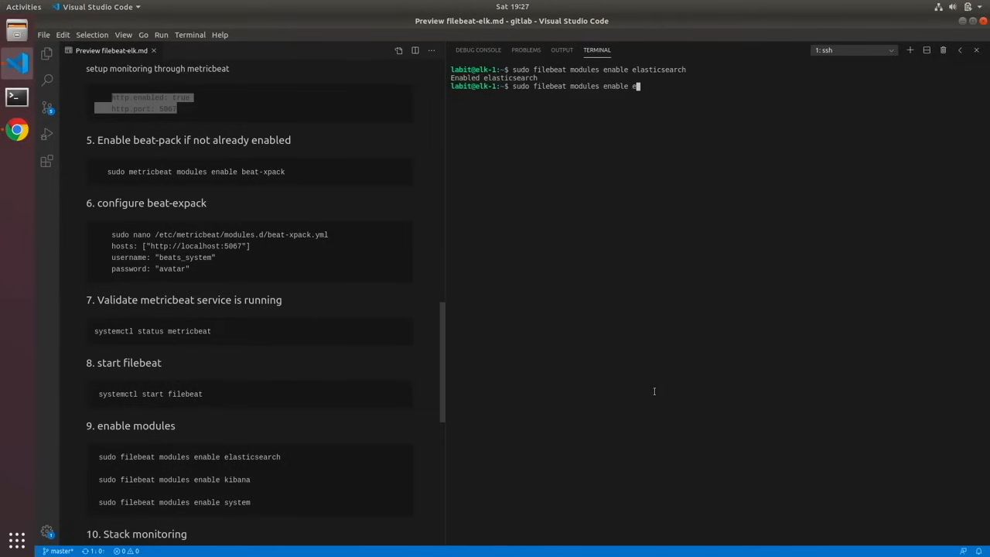
pyautogui.press('BackSpace')
pyautogui.write('kibana')
pyautogui.press('Return')
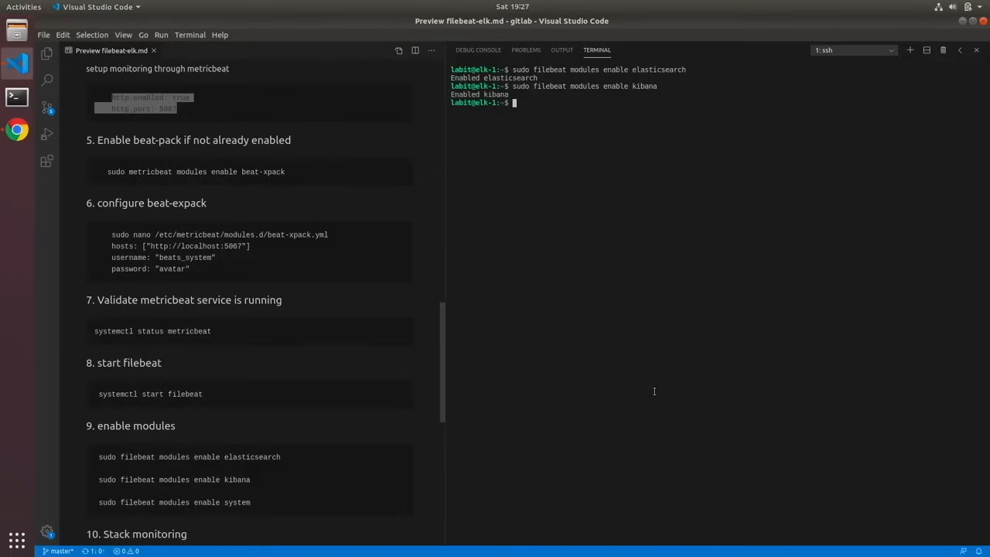
# - Enable Filebeat's system module with sudo
pyautogui.press('Up')
pyautogui.press('BackSpace')
pyautogui.press('BackSpace')
pyautogui.press('BackSpace')
pyautogui.press('BackSpace')
pyautogui.press('BackSpace')
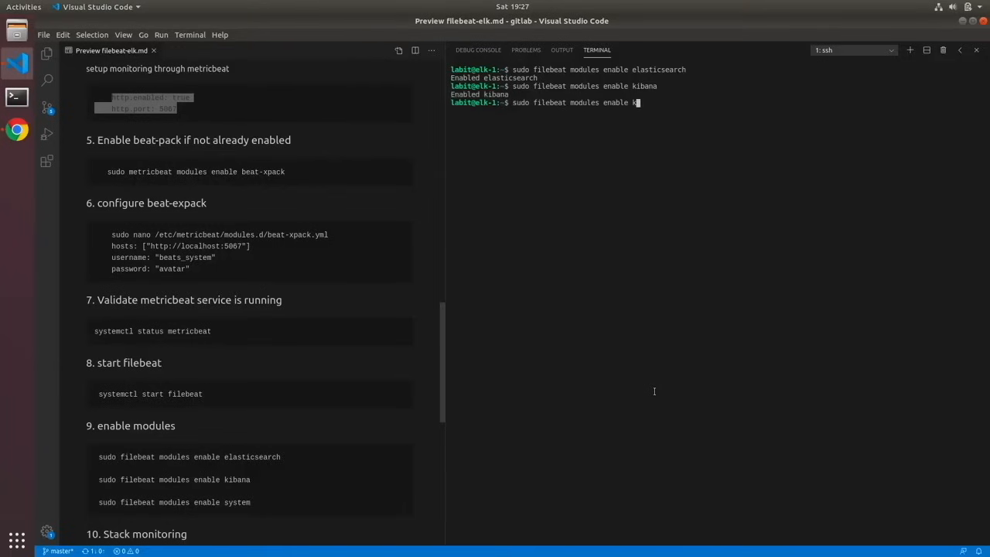
pyautogui.press('BackSpace')
pyautogui.write('system')
pyautogui.press('Return')
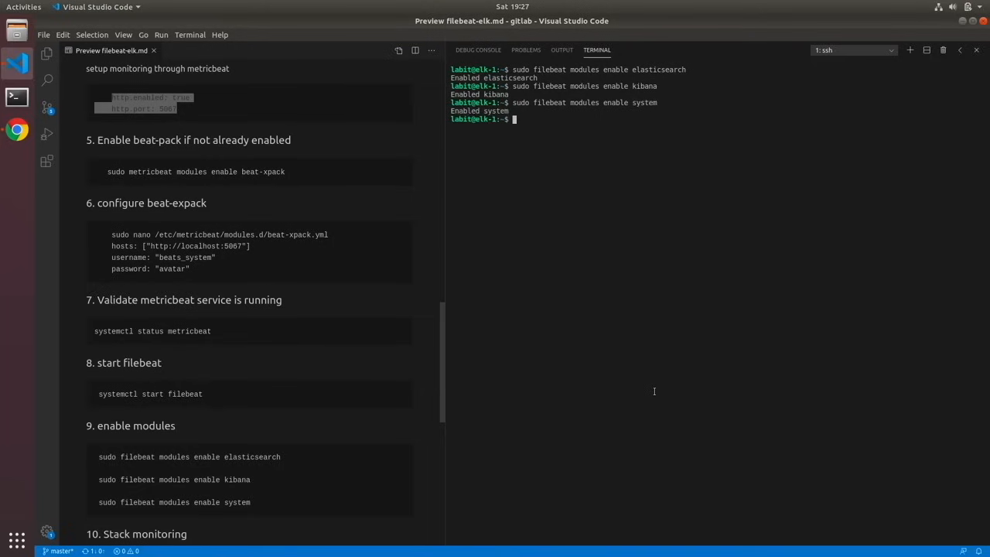
pyautogui.press('Return')
pyautogui.press('Return')
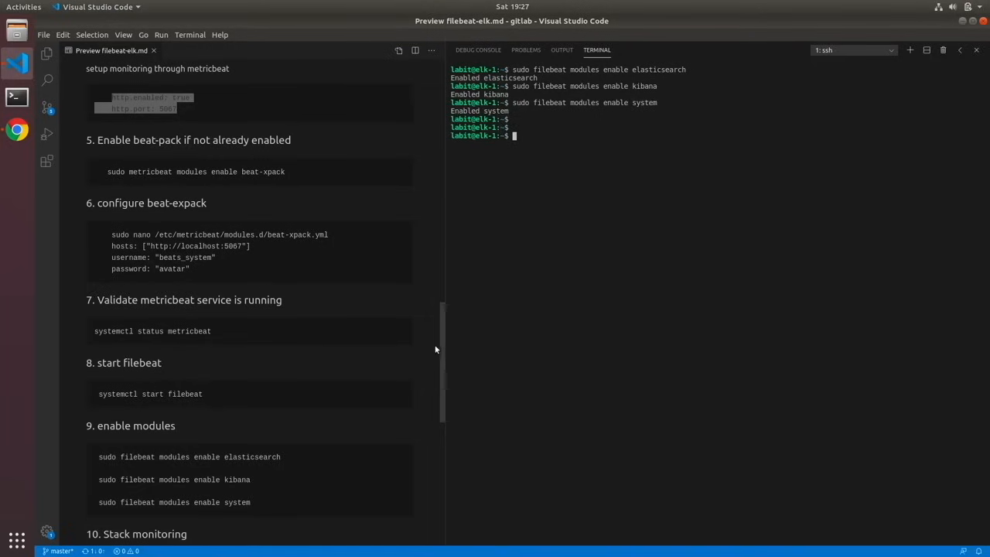
# - Review /etc/filebeat/modules.d/elasticsearch.yml in nano with sudo and close it without changes
pyautogui.moveTo(443, 342); pyautogui.dragTo(441, 406)
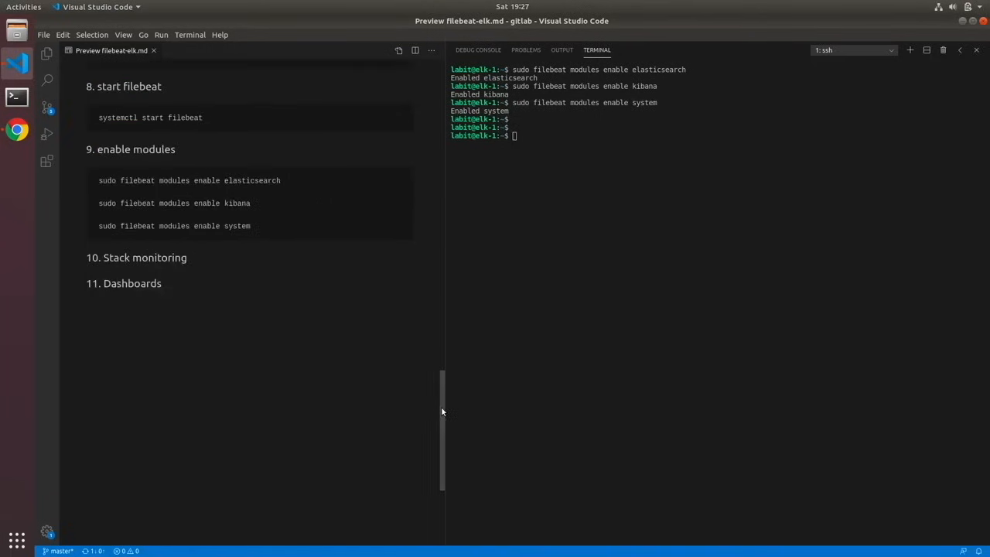
pyautogui.click(571, 230)
pyautogui.write('sudo nano /etc/')
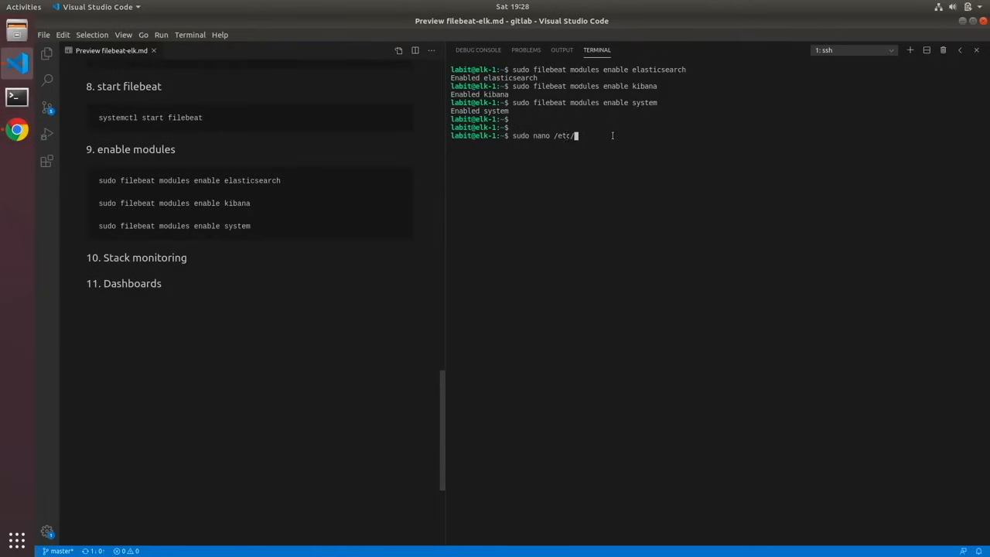
pyautogui.write('fi')
pyautogui.press('Tab')
pyautogui.write('m')
pyautogui.press('Tab')
pyautogui.write('e')
pyautogui.press('Tab')
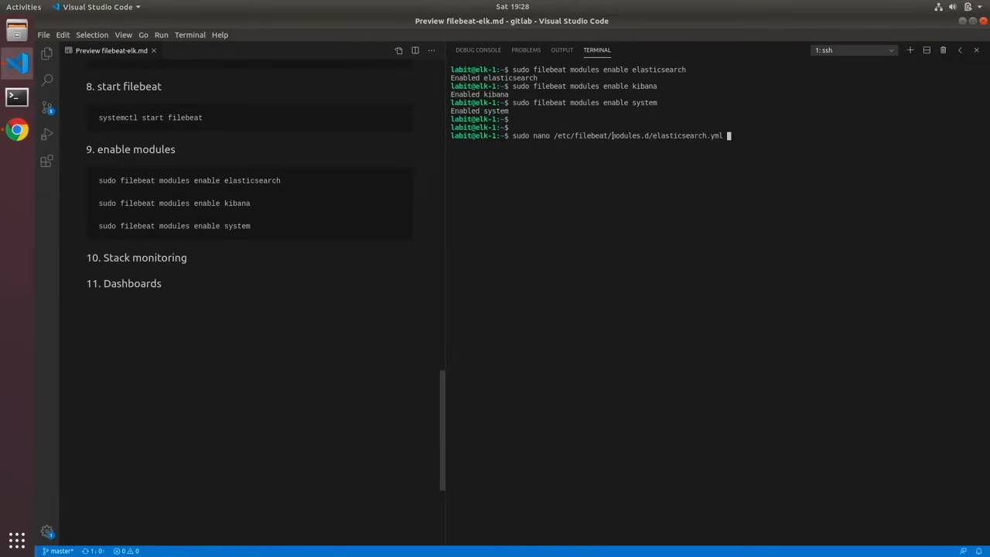
pyautogui.press('Return')
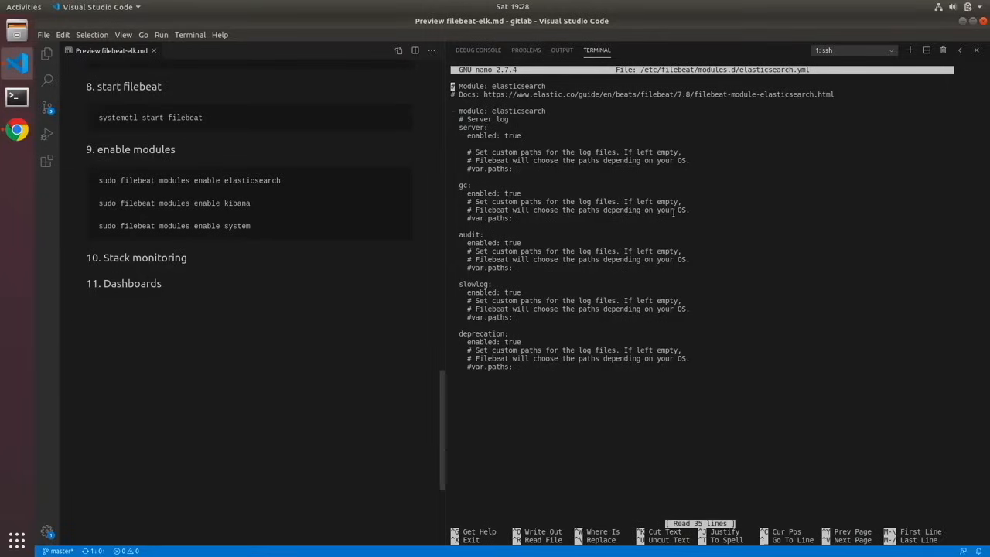
pyautogui.hotkey('ctrl', 'x')
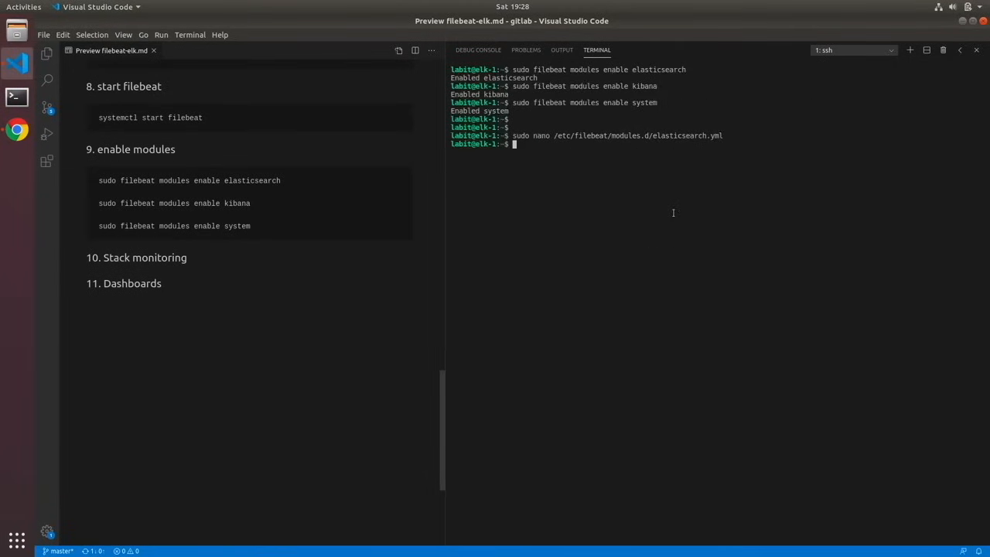
# - Review /etc/filebeat/modules.d/kibana.yml in nano with sudo and close it without changes
pyautogui.press('Up')
pyautogui.press('BackSpace')
pyautogui.press('BackSpace')
pyautogui.press('BackSpace')
pyautogui.press('BackSpace')
pyautogui.press('BackSpace')
pyautogui.press('BackSpace')
pyautogui.press('BackSpace')
pyautogui.press('BackSpace')
pyautogui.press('BackSpace')
pyautogui.press('BackSpace')
pyautogui.press('BackSpace')
pyautogui.press('BackSpace')
pyautogui.press('BackSpace')
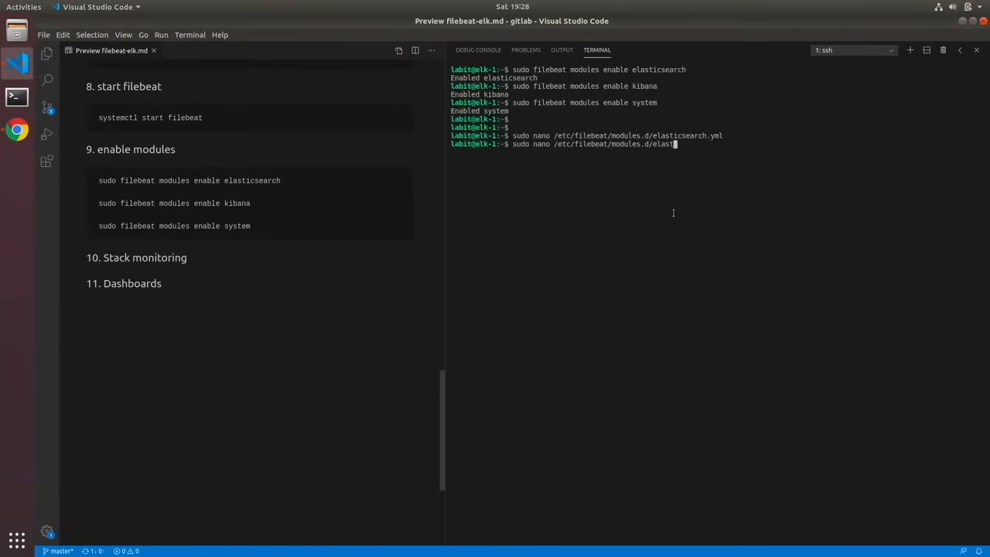
pyautogui.press('BackSpace')
pyautogui.press('BackSpace')
pyautogui.press('BackSpace')
pyautogui.press('BackSpace')
pyautogui.write('ki')
pyautogui.press('Tab')
pyautogui.press('Return')
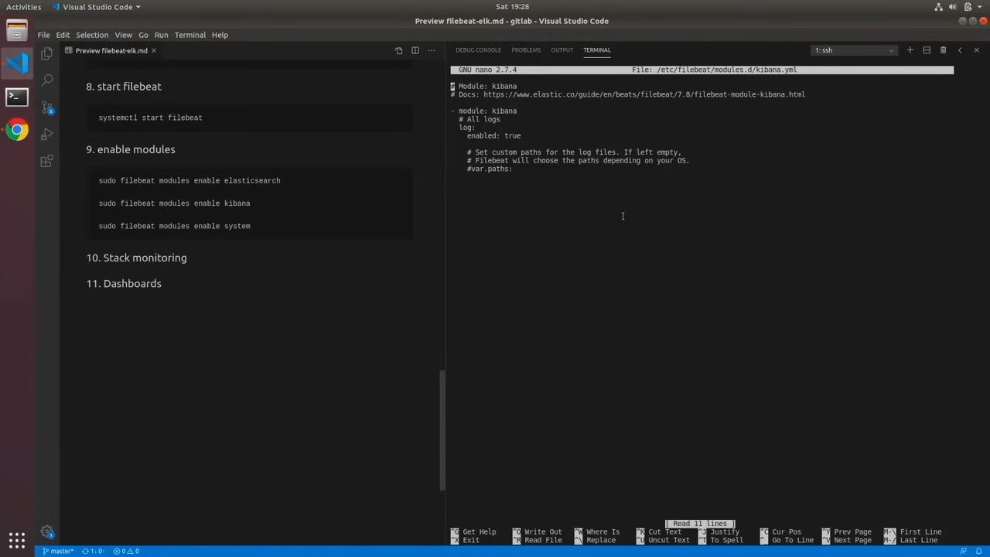
pyautogui.hotkey('ctrl', 'x')
pyautogui.press('Return')
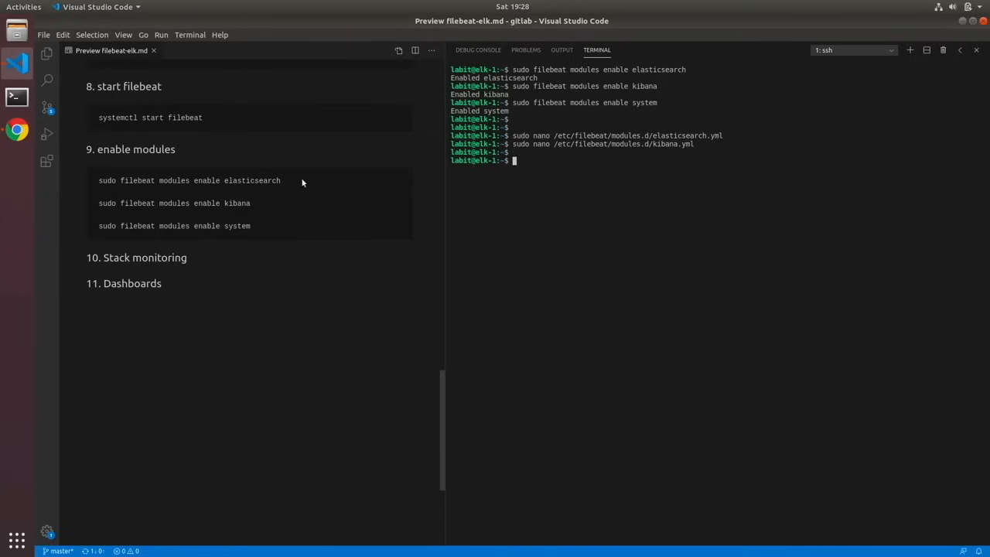
# - Switch to Chrome, copy elk-1's external IP from the VM instances list, and open it on port 5601 in a new tab
pyautogui.click(21, 133)
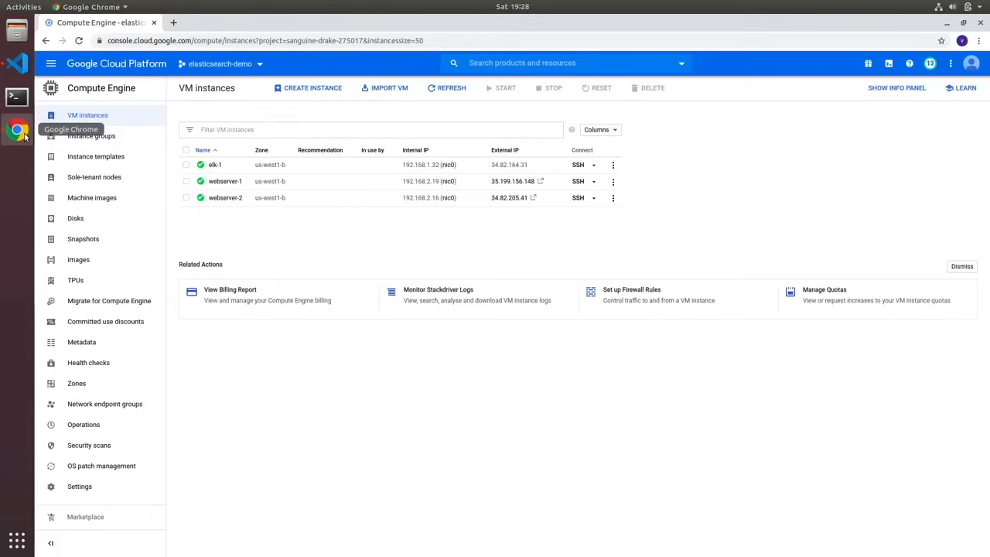
pyautogui.click(532, 167)
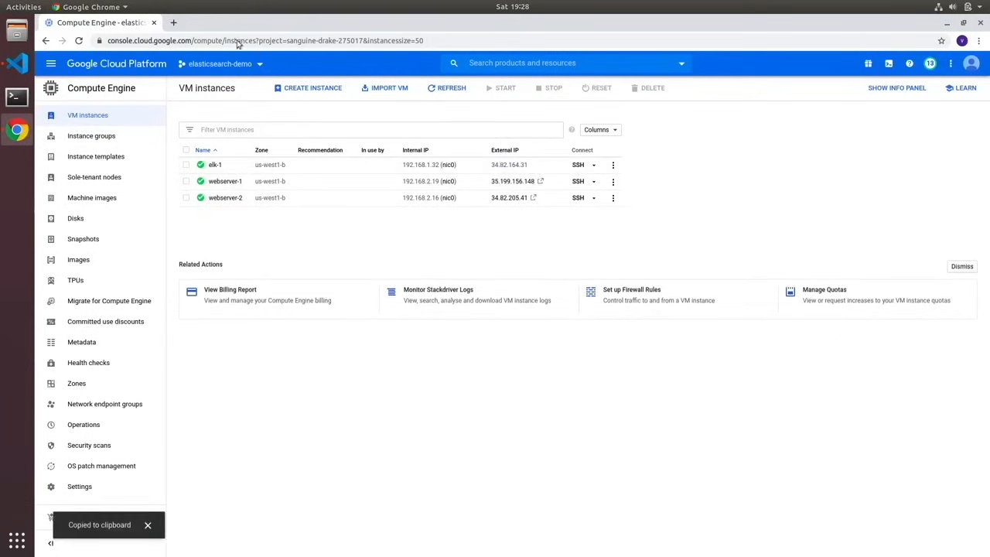
pyautogui.click(173, 24)
pyautogui.hotkey('ctrl', 'v')
pyautogui.write(':5601')
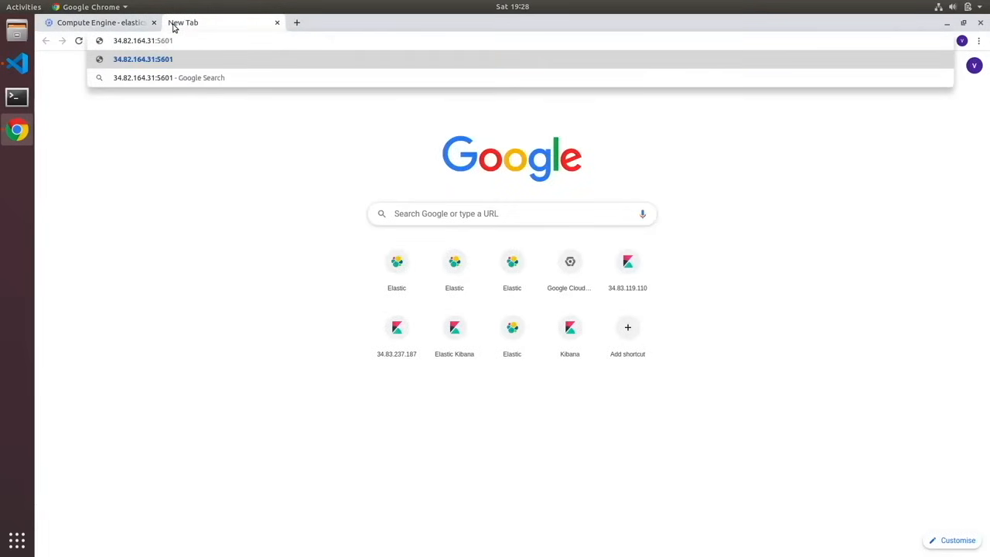
pyautogui.press('Return')
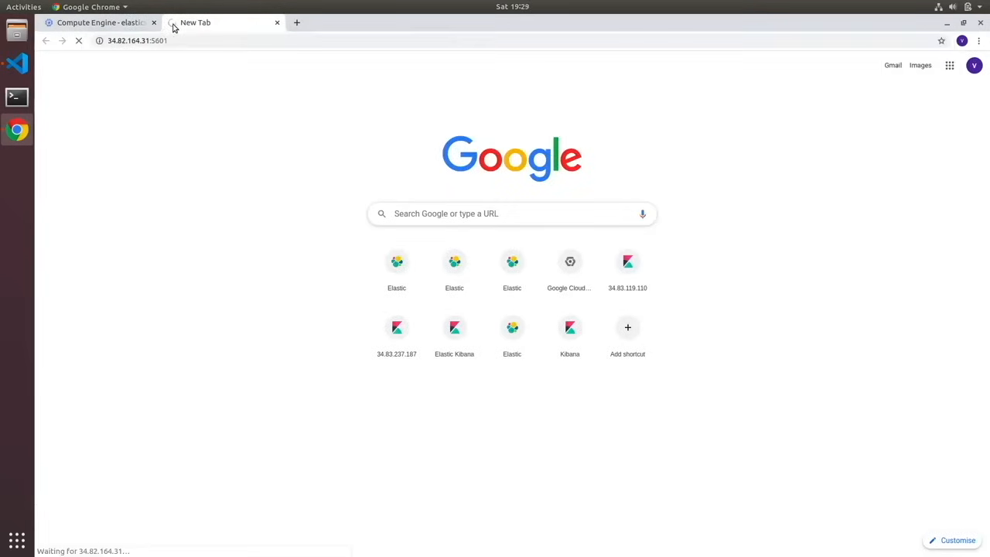
# - Log in to Kibana with the username elastic and the account password
pyautogui.write('elast')
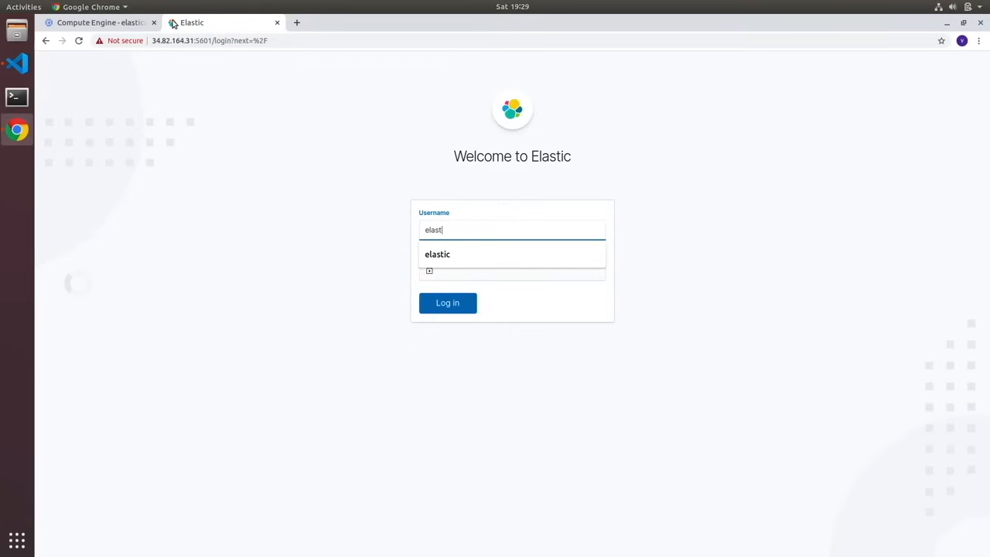
pyautogui.write('ic')
pyautogui.press('Tab')
pyautogui.write('*********')
pyautogui.press('Return')
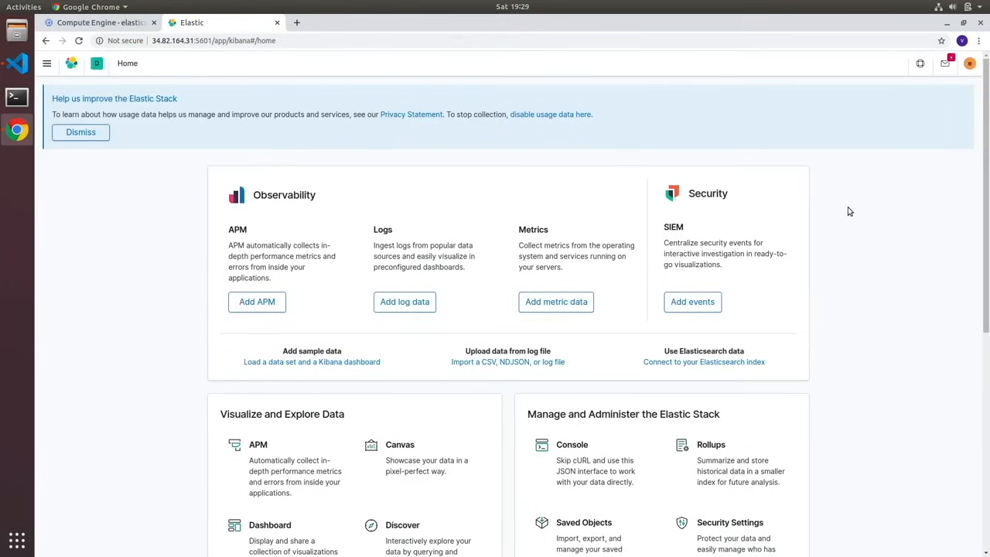
# - Open Stack Monitoring in Kibana
pyautogui.click(48, 67)
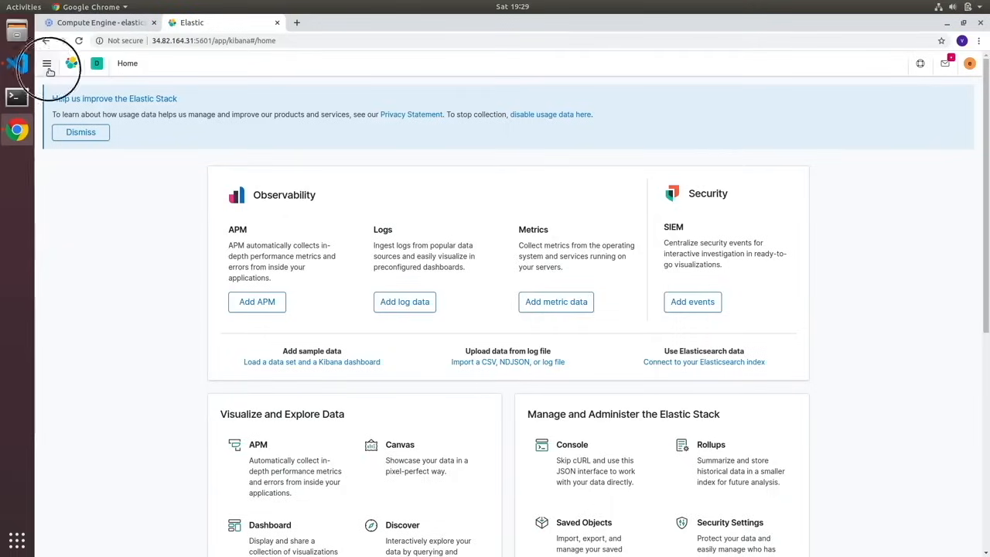
pyautogui.click(73, 486)
pyautogui.click(83, 403)
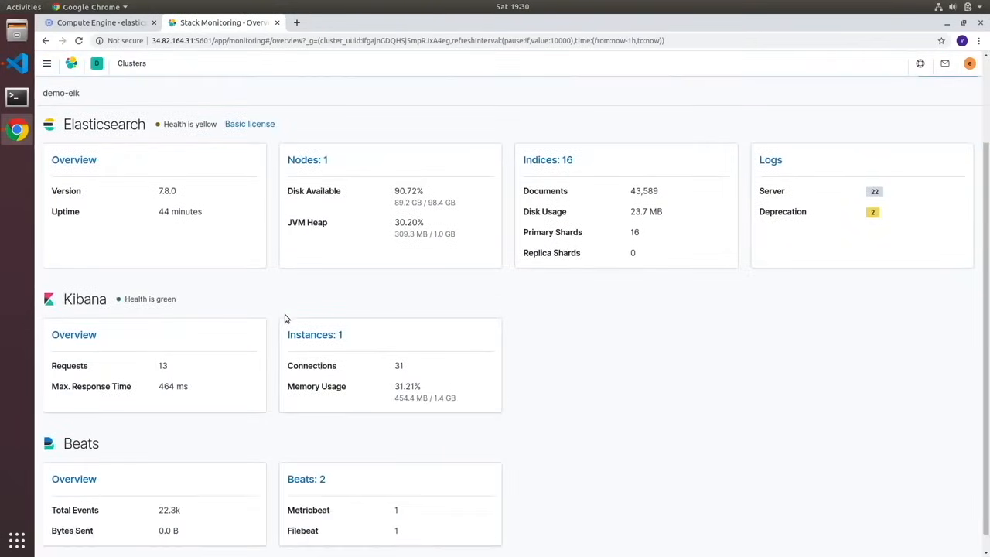
# - Open the list of monitored Beats and view the details of the elk-1 Filebeat instance
pyautogui.scroll(-1, 284, 318)
pyautogui.click(306, 462)
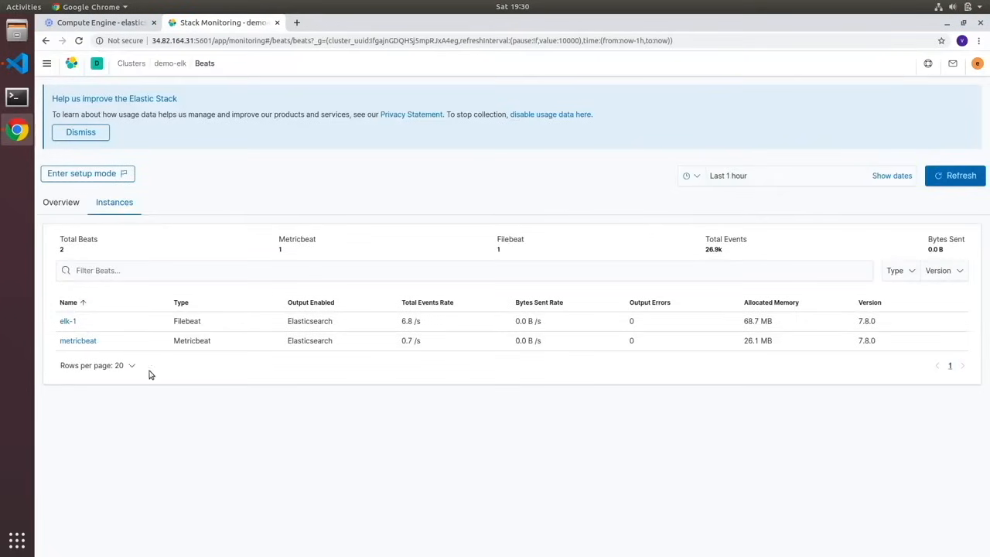
pyautogui.click(68, 321)
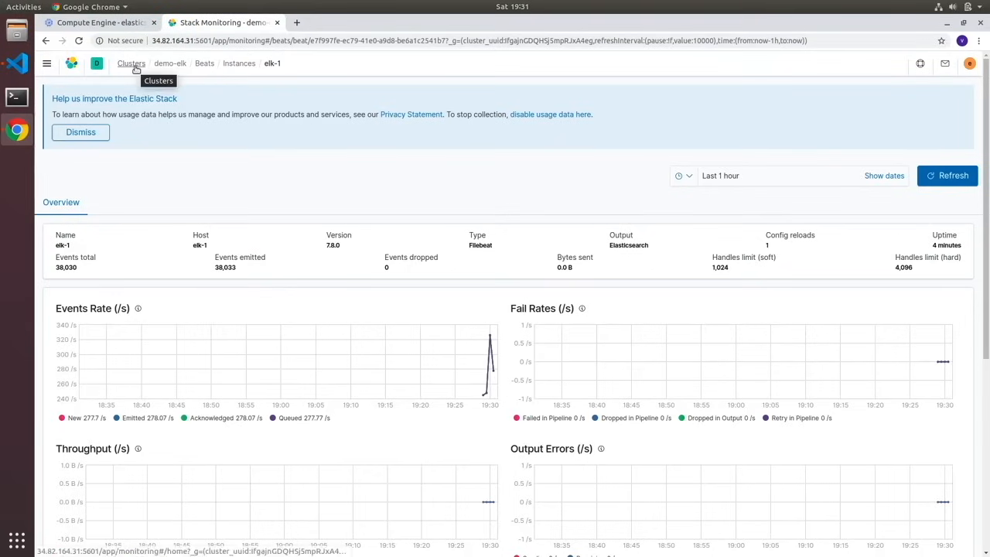
# - Return to the demo-elk cluster overview and examine the Elasticsearch server and deprecation log counts
pyautogui.click(171, 63)
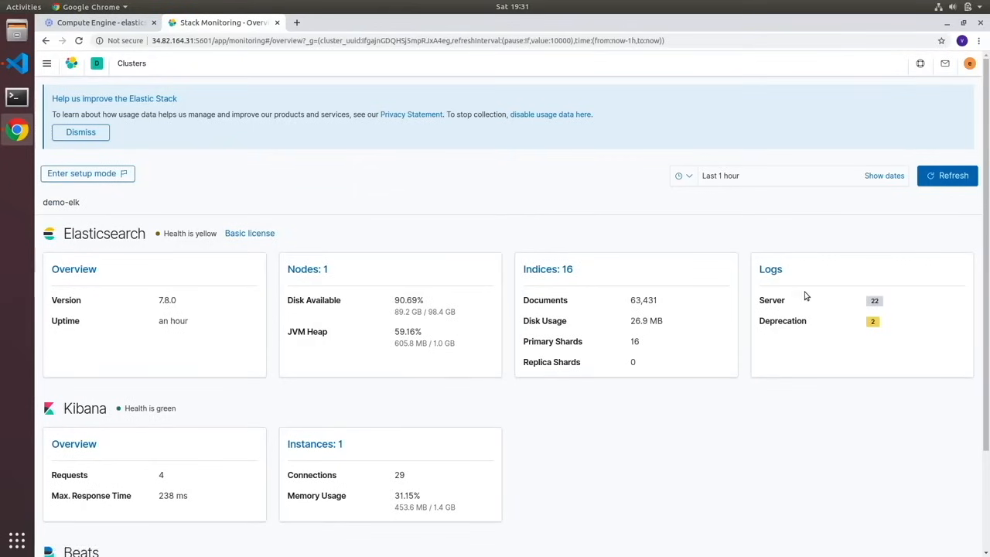
pyautogui.moveTo(873, 302)
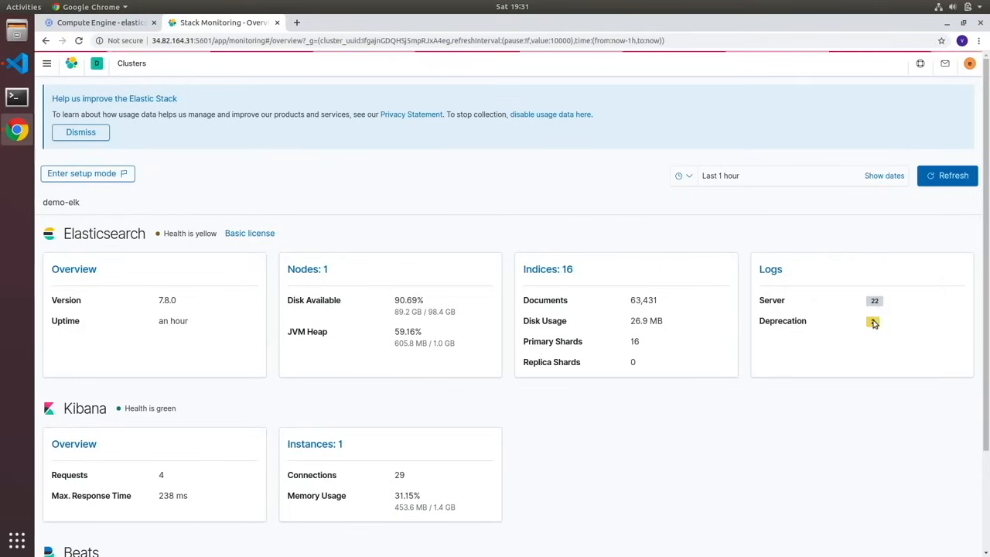
pyautogui.moveTo(872, 323)
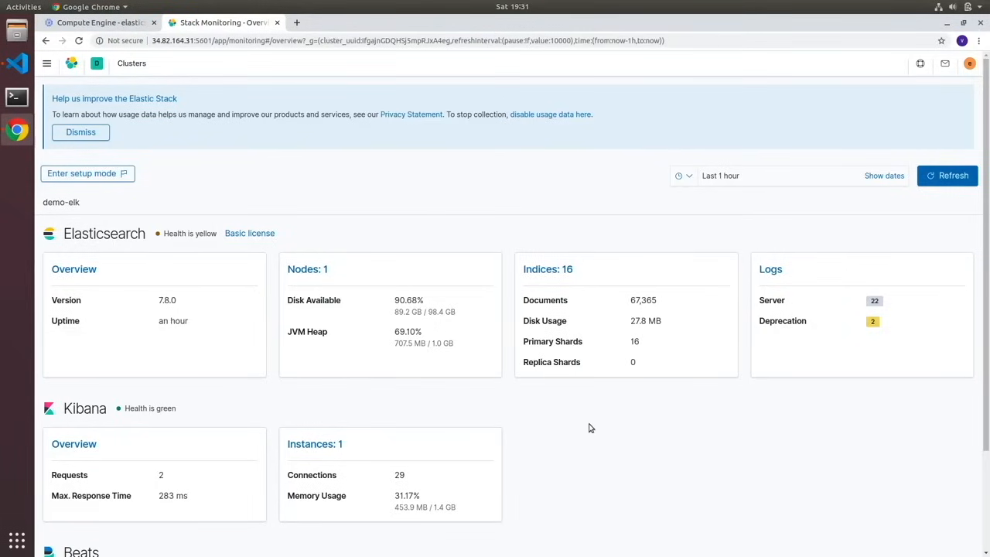
# - Switch to Visual Studio Code and end the SSH session on elk-1
pyautogui.click(21, 68)
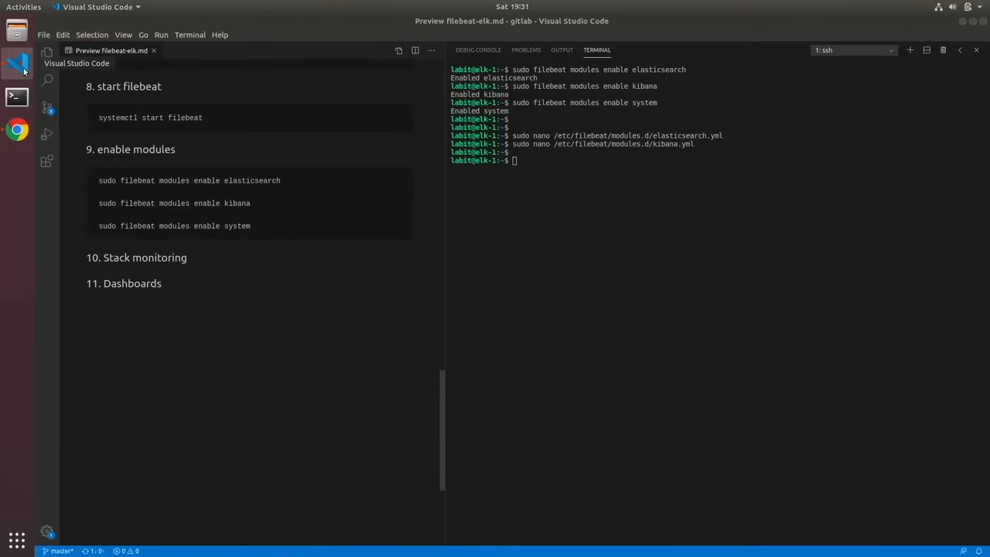
pyautogui.write('exit')
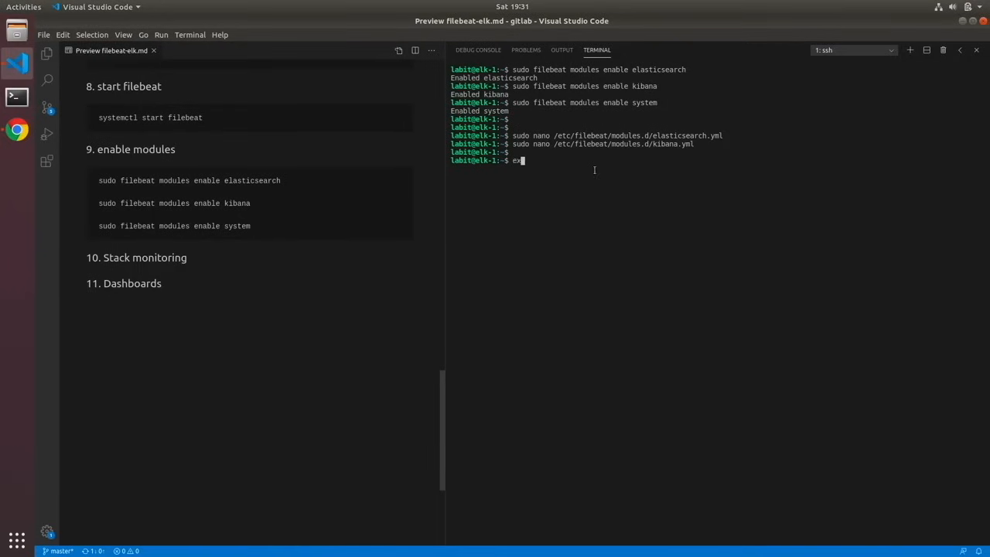
pyautogui.press('Return')
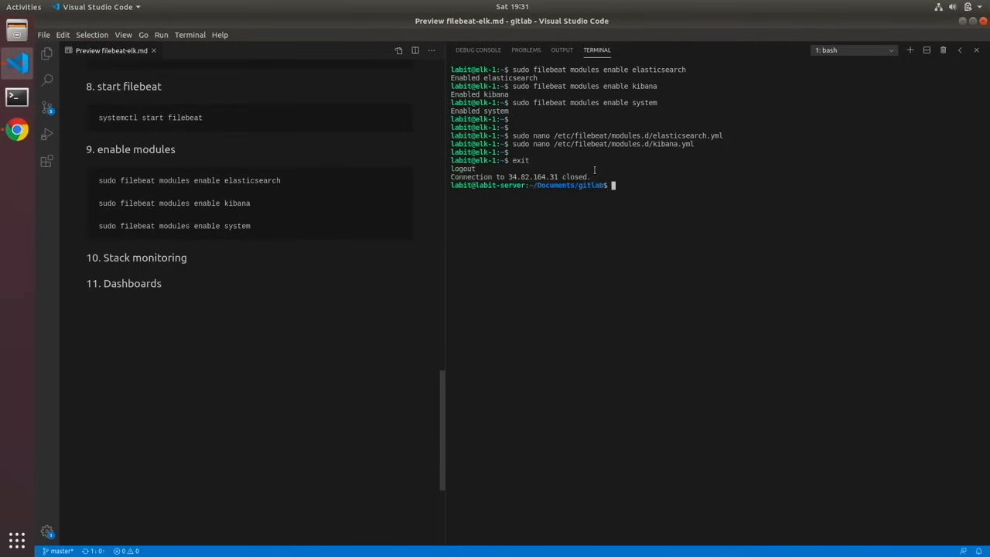
# - Copy webserver-1's external IP from the Google Cloud VM list and open an SSH session to 35.199.156.148 from the Visual Studio Code terminal
pyautogui.click(16, 130)
pyautogui.click(99, 22)
pyautogui.click(550, 181)
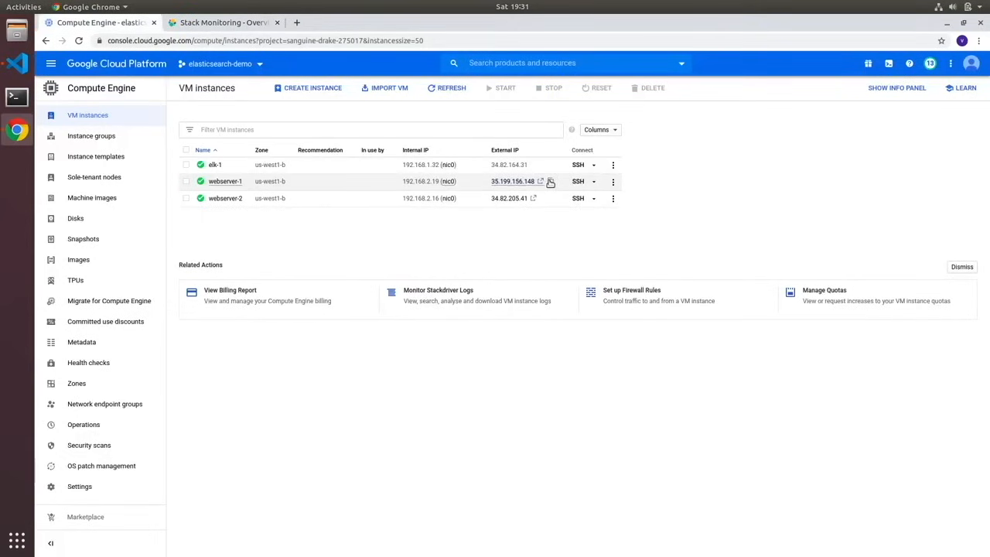
pyautogui.click(24, 72)
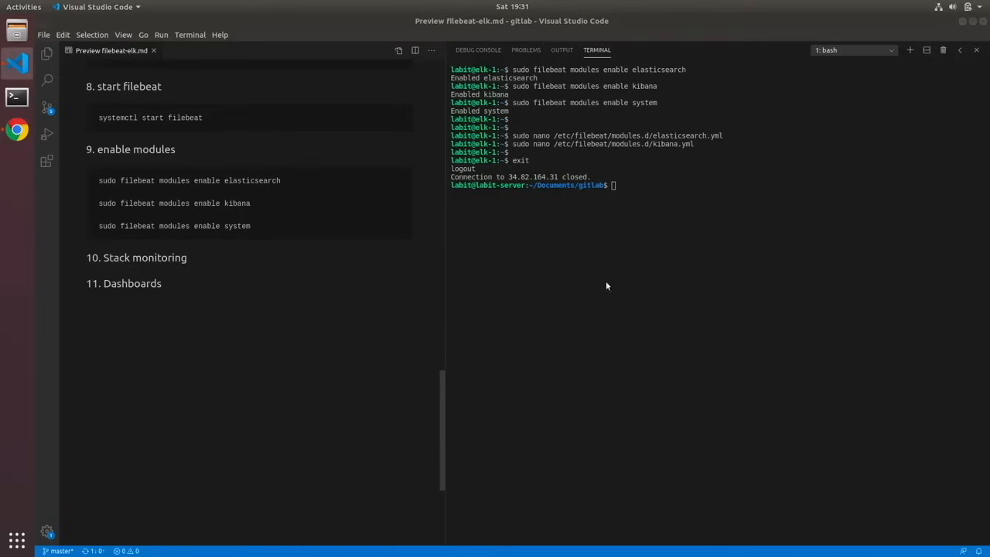
pyautogui.write('ssh ')
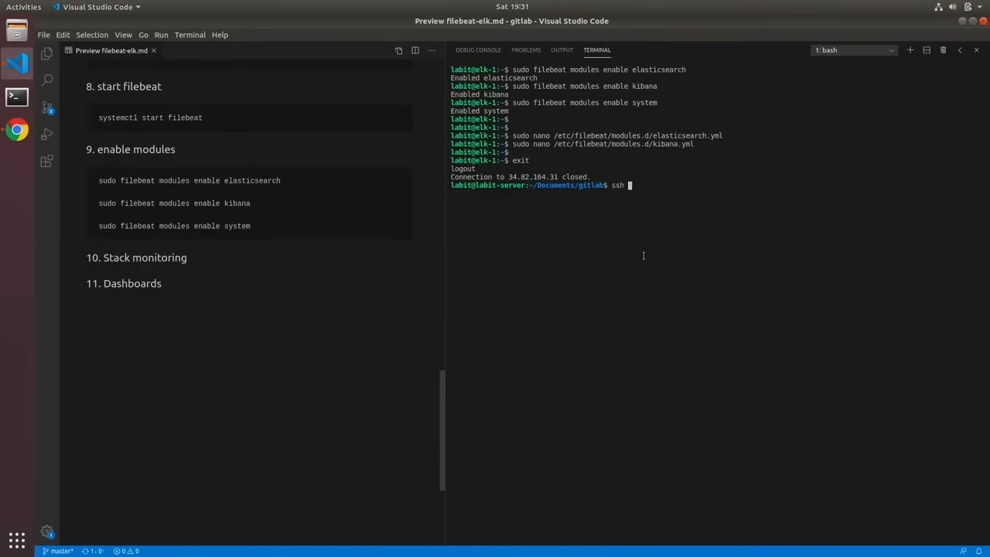
pyautogui.write('35.199.156.148')
pyautogui.press('Return')
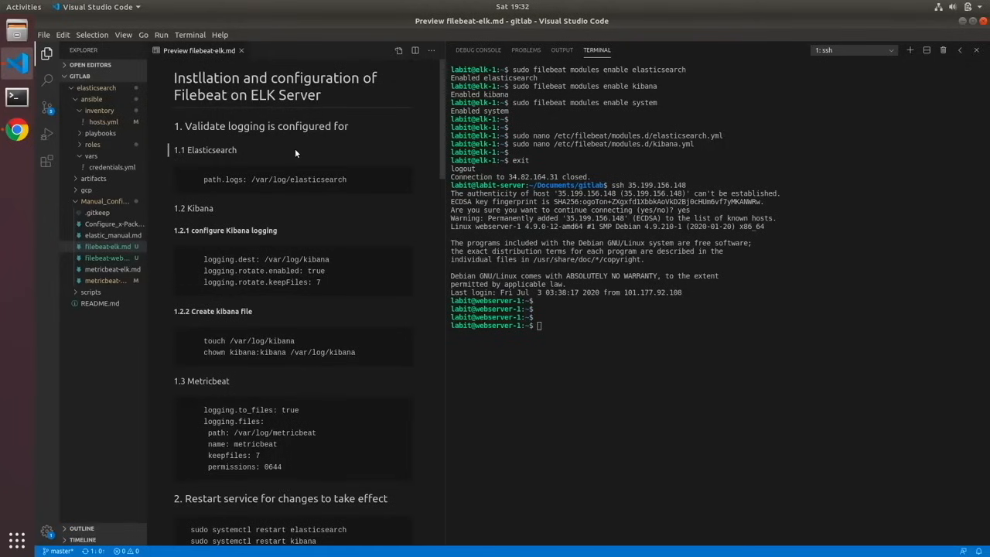
# - Replace the ELK guide preview with a preview of filebeat-webserver.md, leaving its source file closed
pyautogui.click(242, 51)
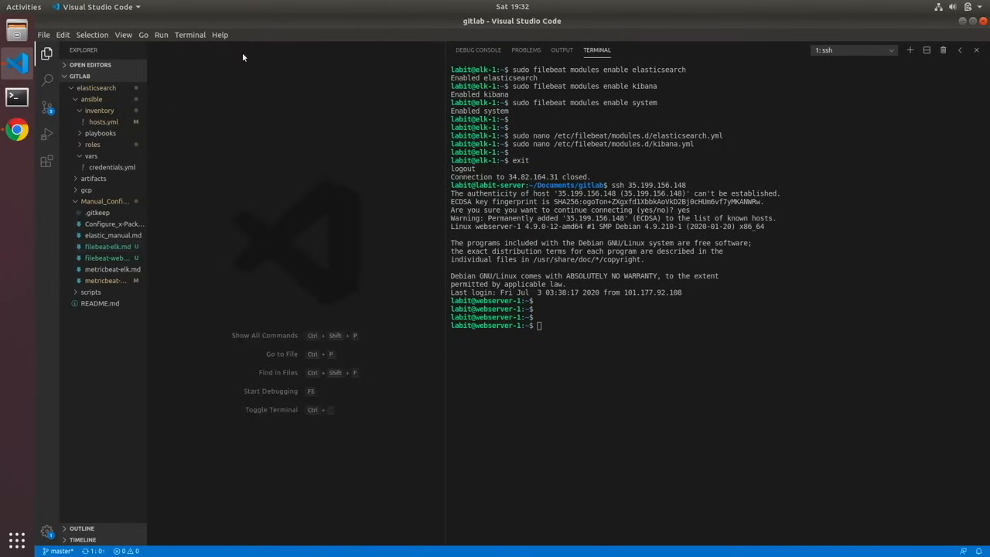
pyautogui.click(128, 258)
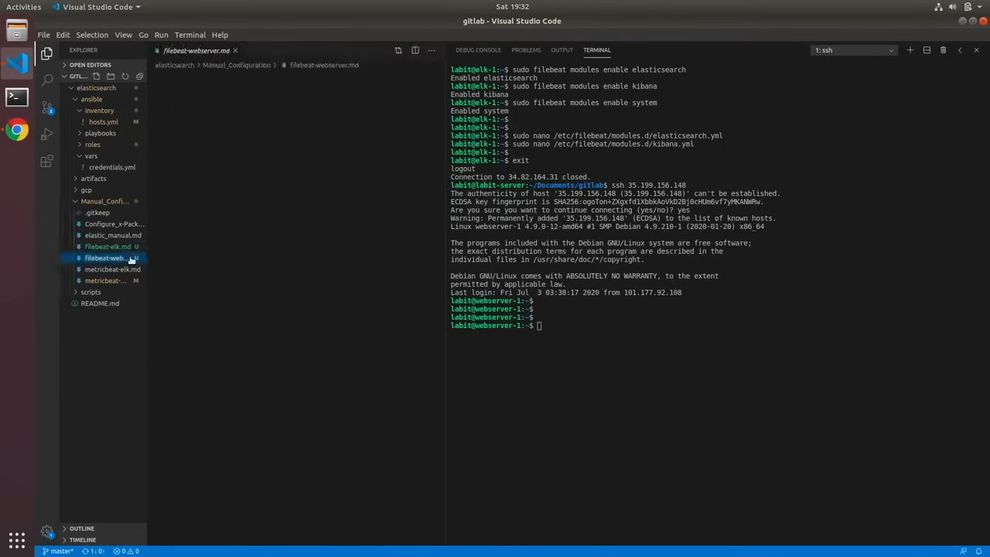
pyautogui.click(398, 49)
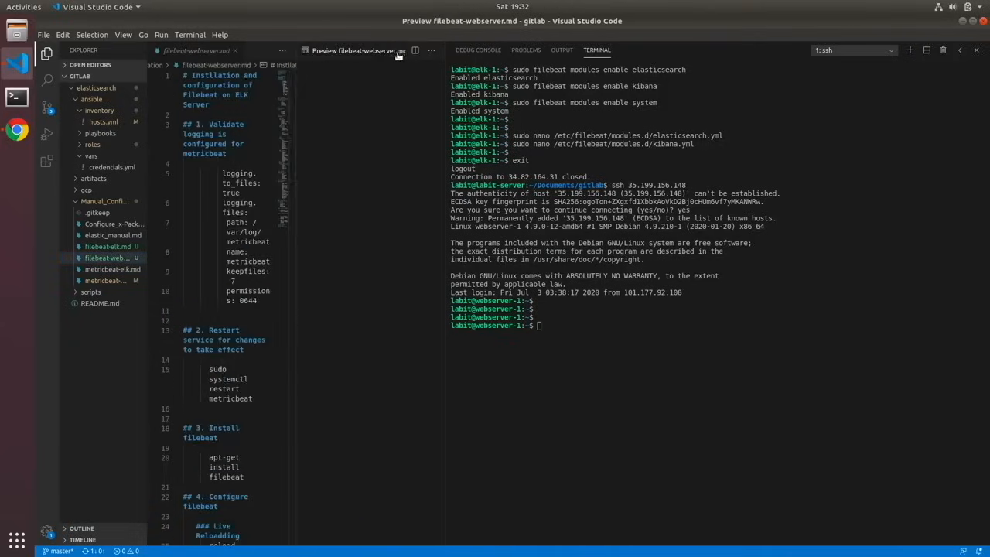
pyautogui.click(236, 51)
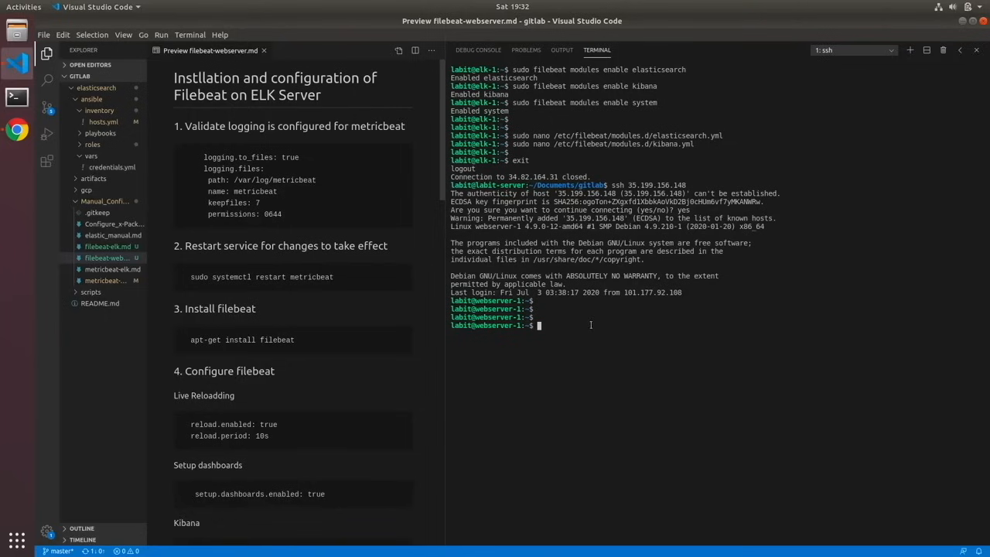
# - Open /etc/metricbeat/metricbeat.yml in nano with sudo on webserver-1
pyautogui.press('Return')
pyautogui.press('Return')
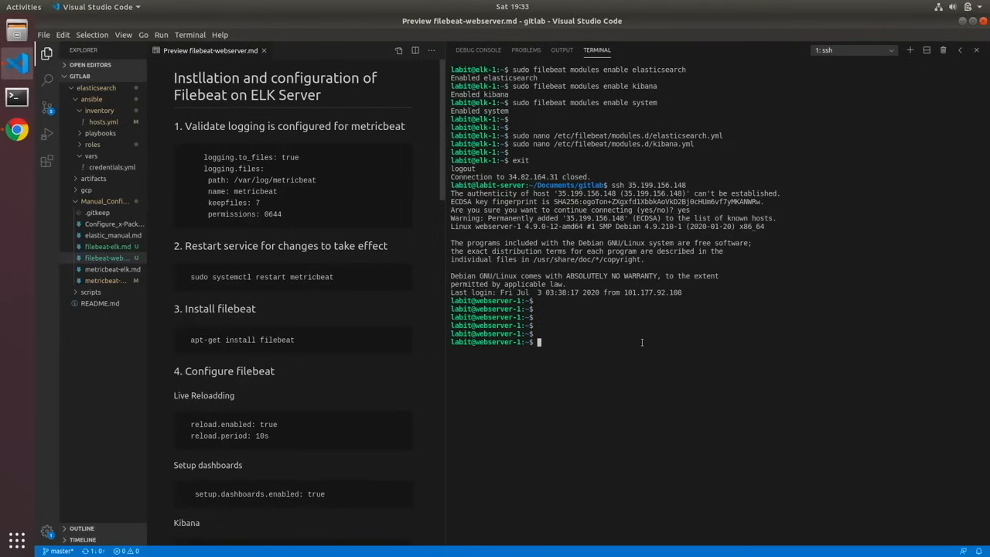
pyautogui.write('sudo nano /etc/metricbeat/metricbeat.yml')
pyautogui.press('Return')
# - Uncomment the logging.level: debug and logging.selectors: ["*"] lines in the Logging section
pyautogui.press('Down')
pyautogui.press('Down')
pyautogui.press('Down')
pyautogui.press('Down')
pyautogui.press('Down')
pyautogui.press('Down')
pyautogui.press('Down')
pyautogui.press('Down')
pyautogui.press('Down')
pyautogui.press('Down')
pyautogui.press('Down')
pyautogui.press('Down')
pyautogui.press('Down')
pyautogui.press('Down')
pyautogui.press('Down')
pyautogui.press('Down')
pyautogui.press('Down')
pyautogui.press('Down')
pyautogui.press('Down')
pyautogui.press('Down')
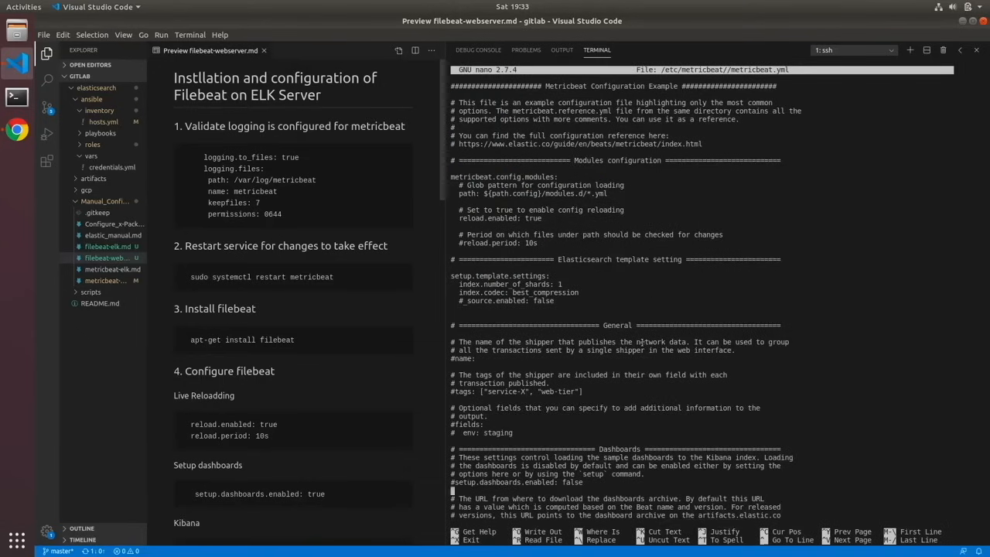
pyautogui.press('Down')
pyautogui.press('Down')
pyautogui.press('Down')
pyautogui.press('Down')
pyautogui.press('Down')
pyautogui.press('Down')
pyautogui.press('Down')
pyautogui.press('Down')
pyautogui.press('Down')
pyautogui.press('Down')
pyautogui.press('Down')
pyautogui.press('Down')
pyautogui.press('Down')
pyautogui.press('Down')
pyautogui.press('Down')
pyautogui.press('Down')
pyautogui.press('Down')
pyautogui.press('Down')
pyautogui.press('Down')
pyautogui.press('Down')
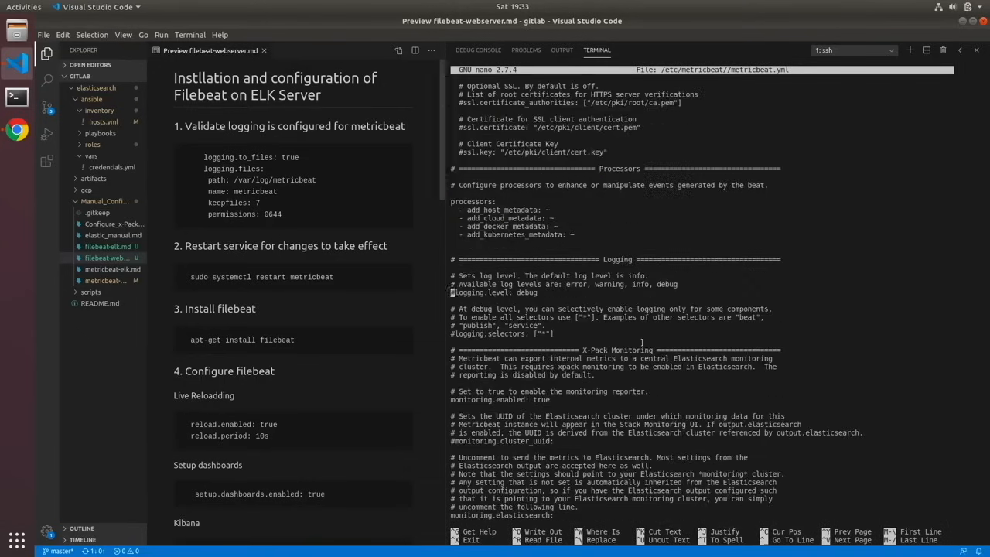
pyautogui.press('Delete')
pyautogui.press('Down')
pyautogui.press('Down')
pyautogui.press('Down')
pyautogui.press('Down')
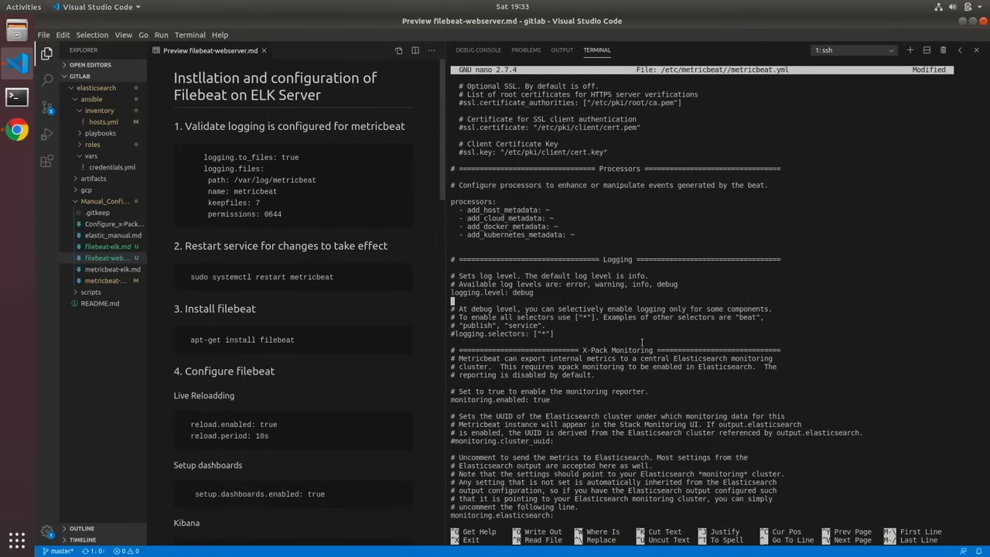
pyautogui.press('Delete')
# - Paste the guide's Metricbeat file-logging block, from logging.to_files: true to permissions: 0644, below logging.selectors and save metricbeat.yml
pyautogui.press('Return')
pyautogui.press('Return')
pyautogui.press('Return')
pyautogui.press('Return')
pyautogui.press('Return')
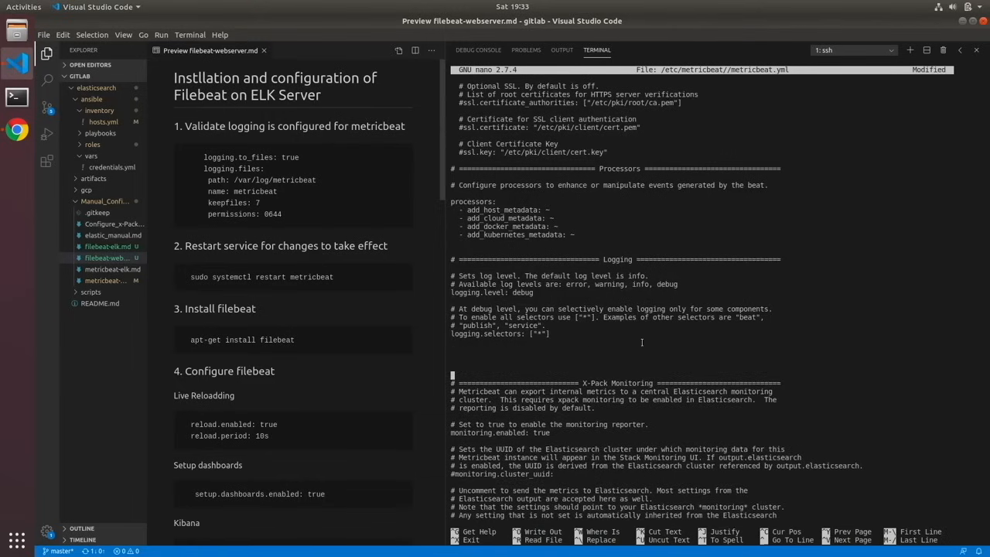
pyautogui.press('Up')
pyautogui.press('Up')
pyautogui.press('Up')
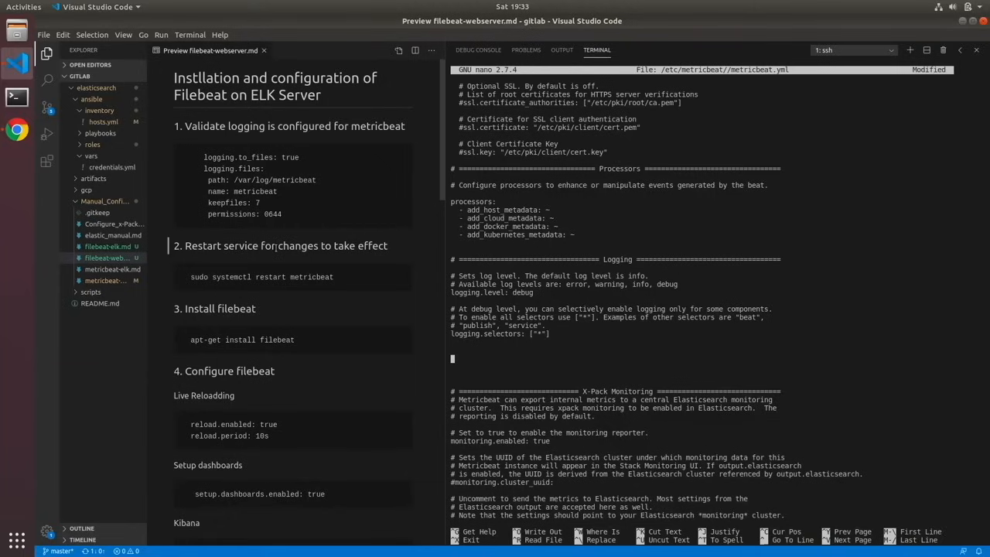
pyautogui.moveTo(204, 156); pyautogui.dragTo(283, 217)
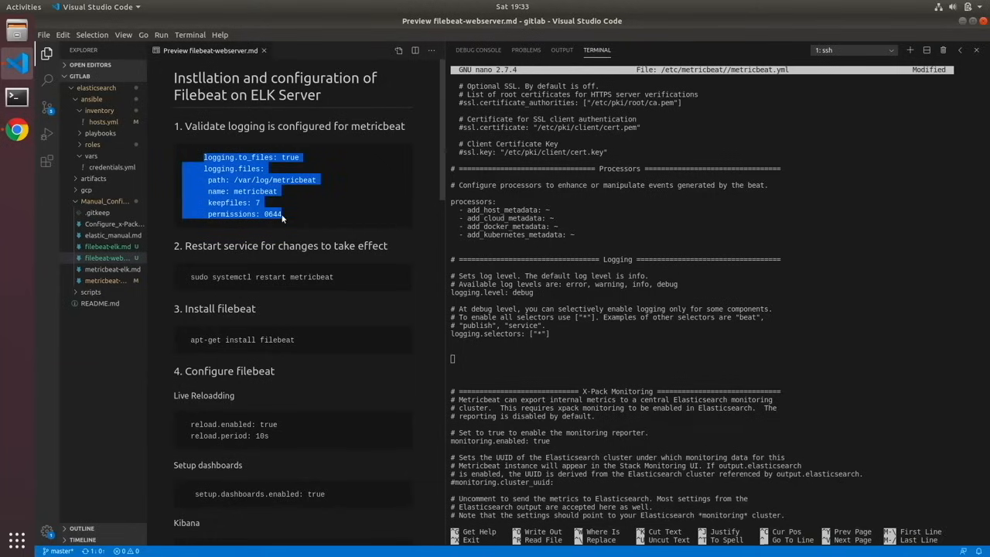
pyautogui.click(466, 361)
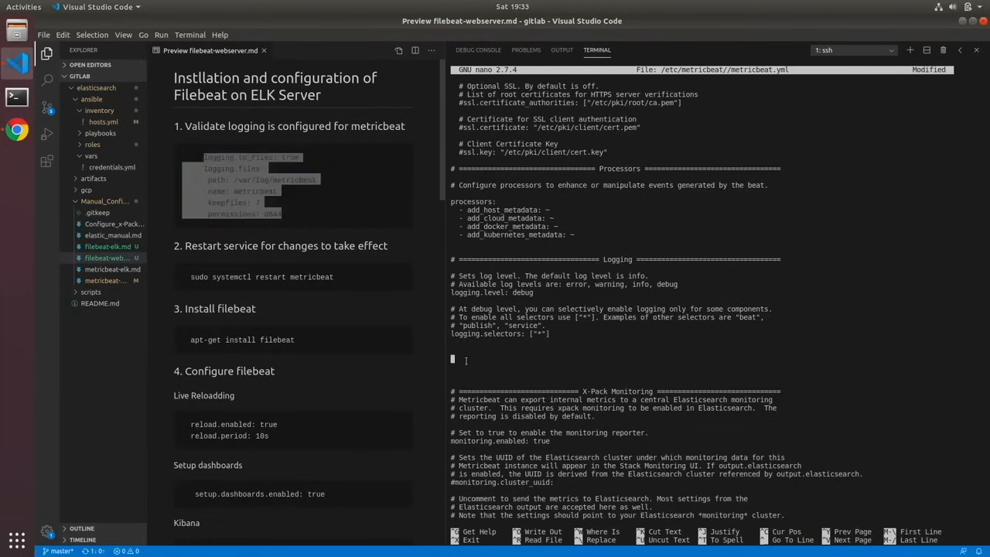
pyautogui.write('logging.to_files: true logging.files: path: /var/log/metricbeat name: metricbeat keepfiles: 7 permissions: 0644')
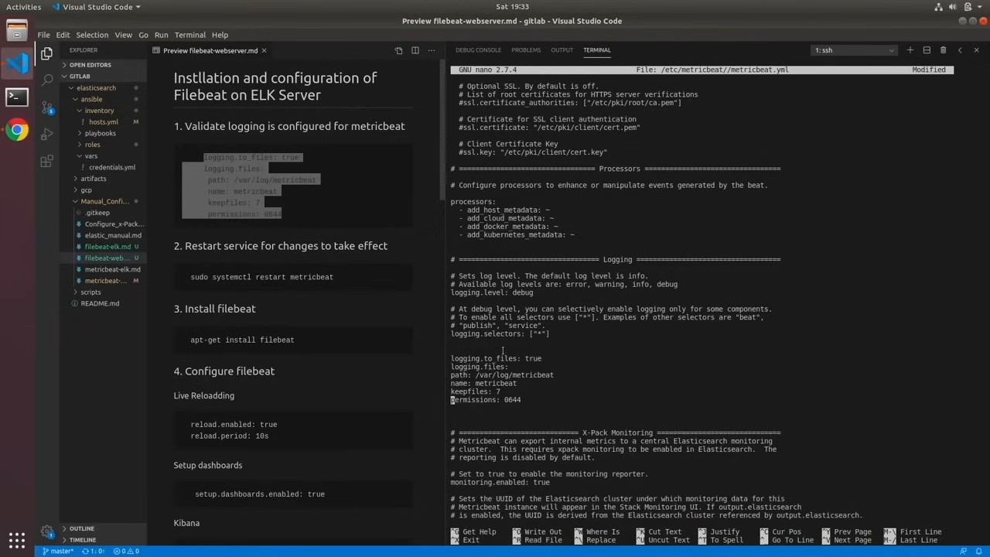
pyautogui.hotkey('ctrl', 'x')
pyautogui.press('y')
pyautogui.press('Return')
# - Restart the Metricbeat service with sudo systemctl restart metricbeat
pyautogui.write('sudo syste,mct')
pyautogui.press('BackSpace')
pyautogui.press('BackSpace')
pyautogui.press('BackSpace')
pyautogui.press('BackSpace')
pyautogui.write('mctl resart')
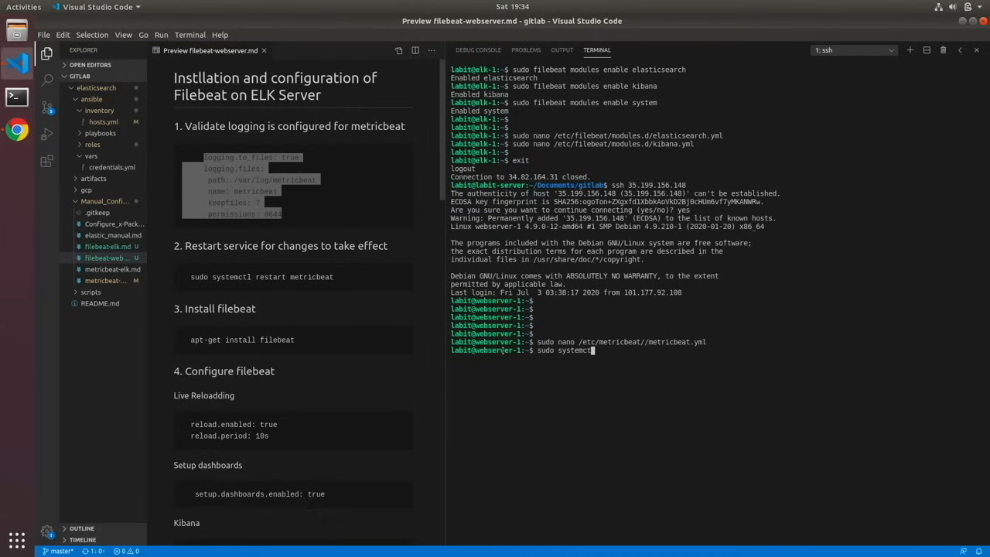
pyautogui.press('BackSpace')
pyautogui.press('BackSpace')
pyautogui.press('BackSpace')
pyautogui.press('BackSpace')
pyautogui.write('start metricbeat')
pyautogui.press('Return')
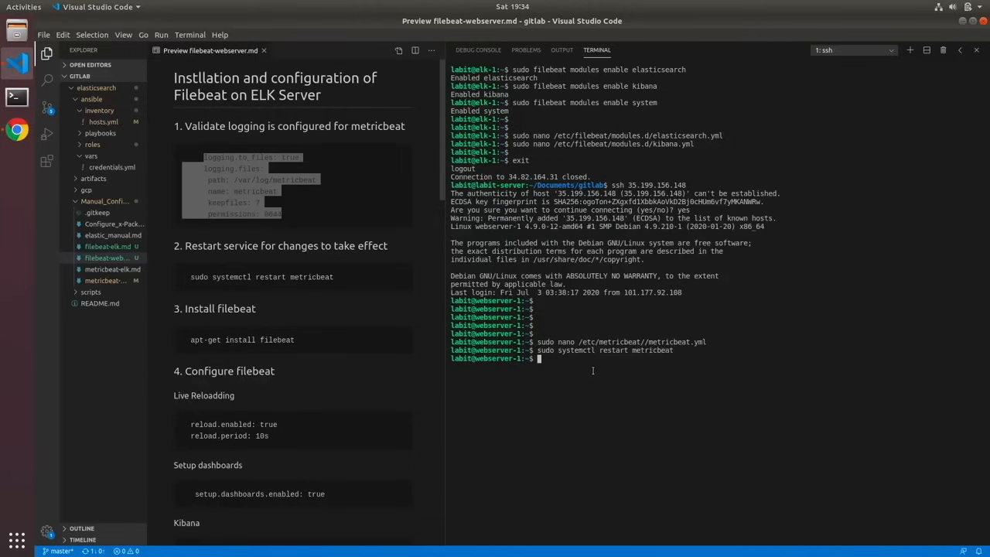
# - Check the Metricbeat service status with systemctl and clear the terminal
pyautogui.press('Up')
pyautogui.press('Left')
pyautogui.press('Left')
pyautogui.press('Left')
pyautogui.press('Left')
pyautogui.press('Left')
pyautogui.press('Left')
pyautogui.press('Left')
pyautogui.press('Left')
pyautogui.press('Left')
pyautogui.press('Left')
pyautogui.press('BackSpace')
pyautogui.press('BackSpace')
pyautogui.press('BackSpace')
pyautogui.press('BackSpace')
pyautogui.press('BackSpace')
pyautogui.press('BackSpace')
pyautogui.press('BackSpace')
pyautogui.press('BackSpace')
pyautogui.write('status')
pyautogui.press('Return')
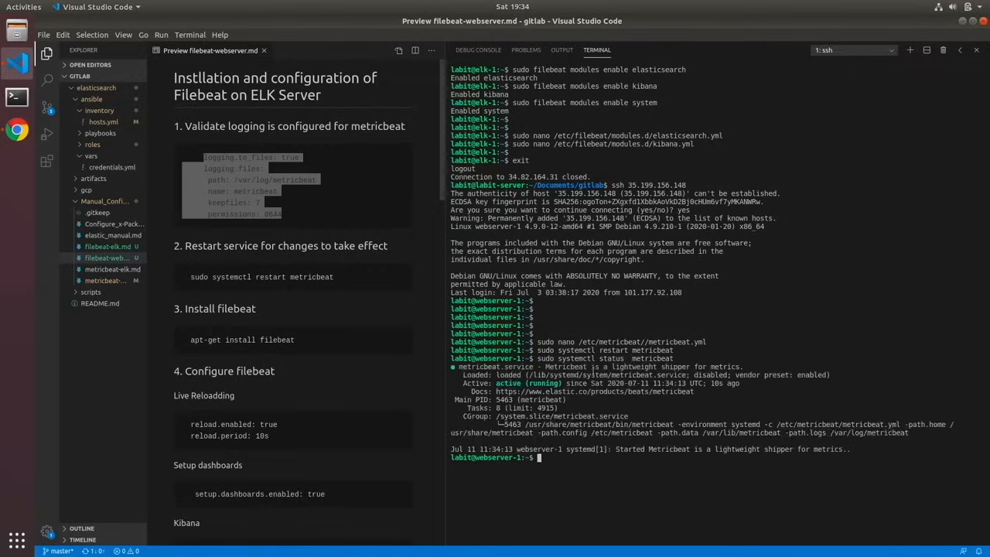
pyautogui.press('Return')
pyautogui.write('clear')
pyautogui.press('Return')
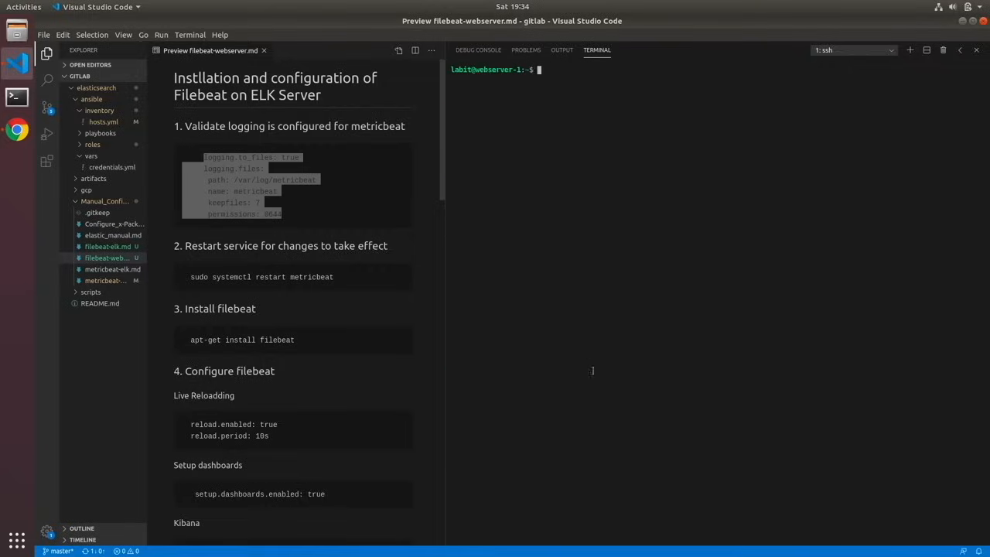
# - Install Filebeat on webserver-1 with sudo apt-get install filebeat and clear the terminal
pyautogui.write('sudpo')
pyautogui.press('BackSpace')
pyautogui.press('BackSpace')
pyautogui.write('o apt-get install filebeat')
pyautogui.press('Return')
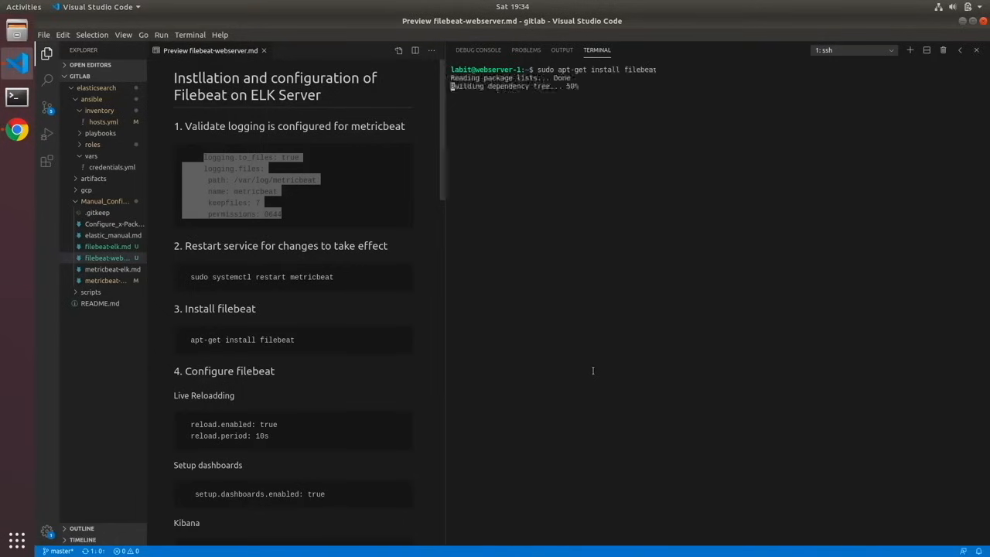
pyautogui.press('Return')
pyautogui.press('Return')
pyautogui.press('Return')
pyautogui.press('Return')
pyautogui.press('Return')
pyautogui.press('Return')
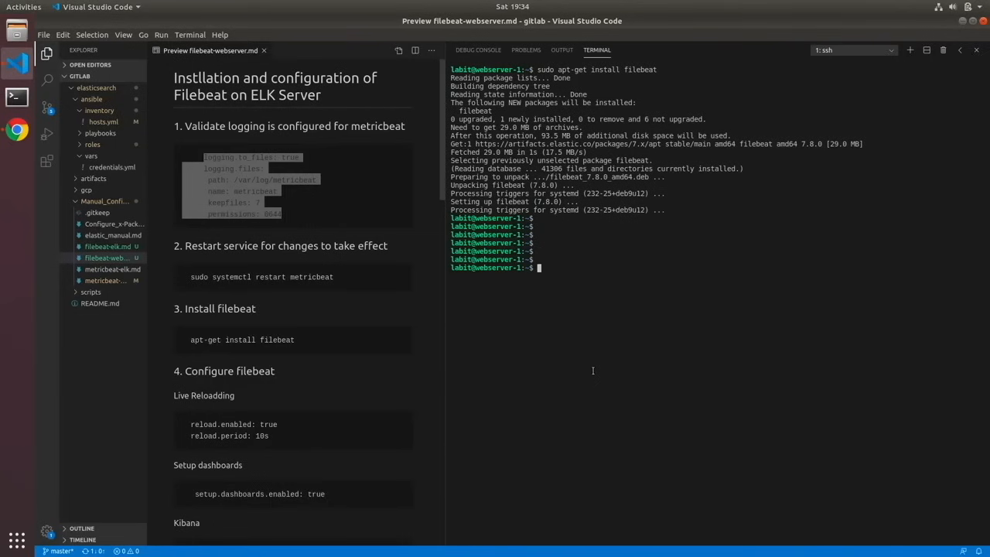
pyautogui.write('clear')
pyautogui.press('BackSpace')
pyautogui.press('BackSpace')
pyautogui.press('BackSpace')
pyautogui.press('BackSpace')
pyautogui.write('lear')
pyautogui.press('Return')
# - Open /etc/filebeat/filebeat.yml in nano with sudo
pyautogui.write('sudo nanop')
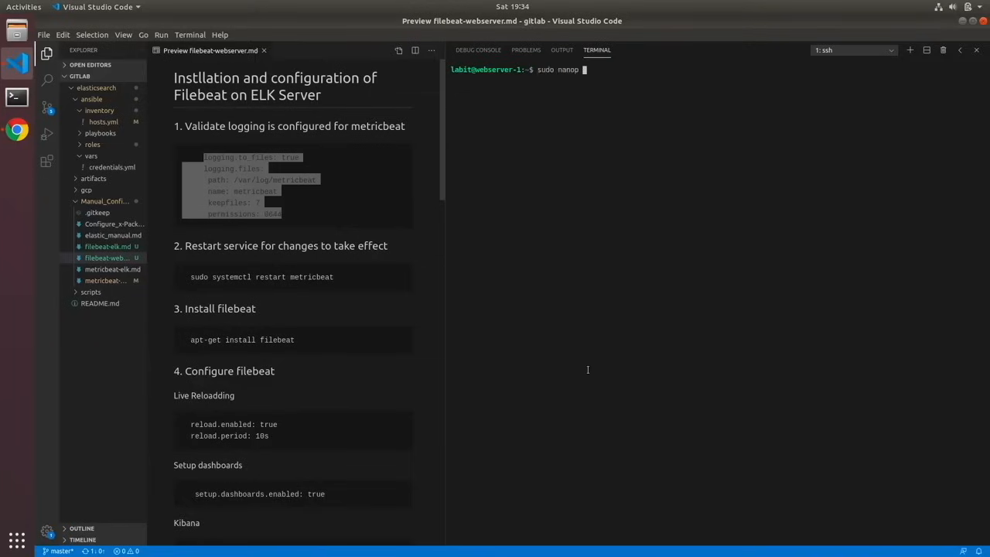
pyautogui.press('BackSpace')
pyautogui.write('/etc/fi')
pyautogui.press('Tab')
pyautogui.write('fil')
pyautogui.press('Tab')
pyautogui.write('y')
pyautogui.press('Tab')
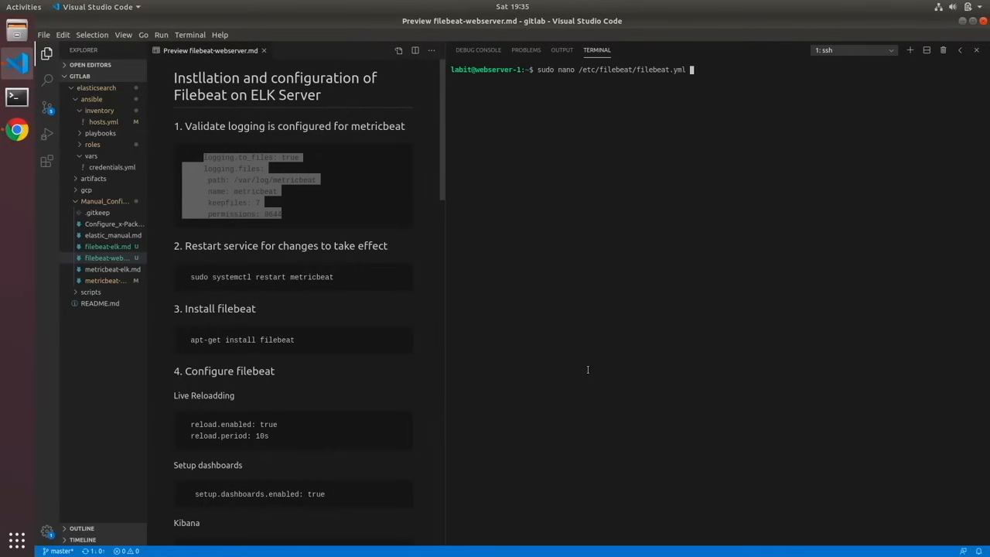
pyautogui.press('Return')
# - Set reload.enabled to true in the Filebeat modules section
pyautogui.press('Down')
pyautogui.press('Down')
pyautogui.press('Down')
pyautogui.press('Down')
pyautogui.press('Down')
pyautogui.press('Down')
pyautogui.press('Down')
pyautogui.press('Down')
pyautogui.press('Down')
pyautogui.press('Down')
pyautogui.press('Down')
pyautogui.press('Down')
pyautogui.press('Down')
pyautogui.press('Down')
pyautogui.press('Down')
pyautogui.press('Down')
pyautogui.press('Down')
pyautogui.press('Down')
pyautogui.press('Down')
pyautogui.press('Down')
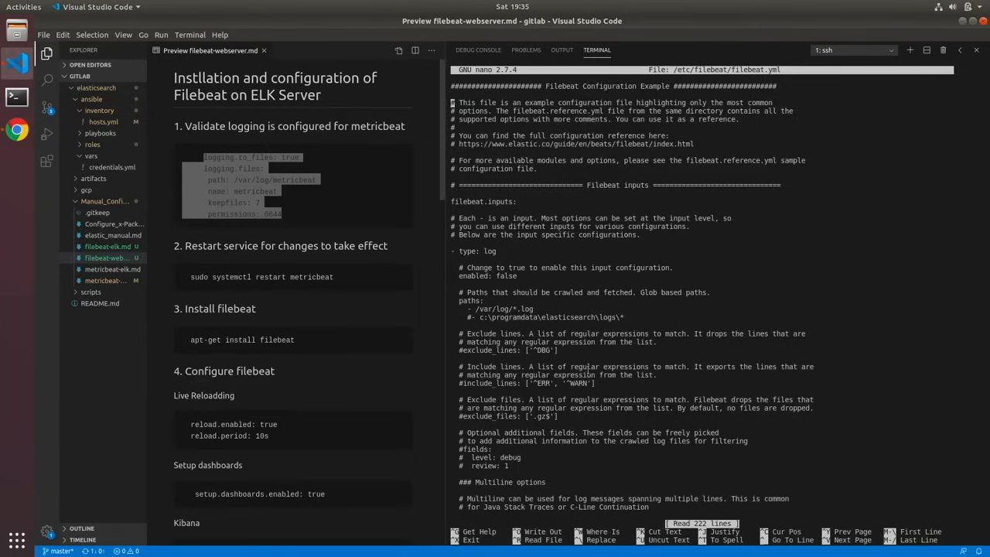
pyautogui.press('Down')
pyautogui.press('Down')
pyautogui.press('Down')
pyautogui.press('Down')
pyautogui.press('Down')
pyautogui.press('Down')
pyautogui.press('Down')
pyautogui.press('Down')
pyautogui.press('Down')
pyautogui.press('Down')
pyautogui.press('Down')
pyautogui.press('Down')
pyautogui.press('Down')
pyautogui.press('Down')
pyautogui.press('Down')
pyautogui.press('Down')
pyautogui.press('Down')
pyautogui.press('Down')
pyautogui.press('Down')
pyautogui.press('Down')
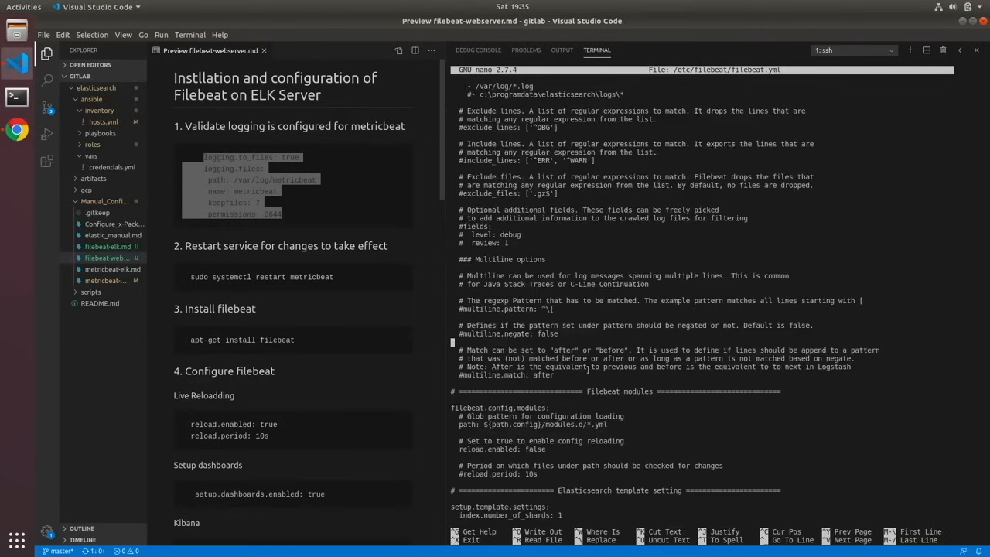
pyautogui.press('Down')
pyautogui.press('Down')
pyautogui.press('Down')
pyautogui.press('Down')
pyautogui.press('Down')
pyautogui.press('Down')
pyautogui.press('Down')
pyautogui.press('Down')
pyautogui.press('Down')
pyautogui.press('Down')
pyautogui.press('Down')
pyautogui.press('Down')
pyautogui.press('Down')
pyautogui.press('Right')
pyautogui.press('Right')
pyautogui.press('Right')
pyautogui.press('Right')
pyautogui.press('Right')
pyautogui.press('Right')
pyautogui.press('Right')
pyautogui.press('Right')
pyautogui.press('Right')
pyautogui.press('Right')
pyautogui.press('Right')
pyautogui.press('Right')
pyautogui.press('Right')
pyautogui.press('Right')
pyautogui.press('Right')
pyautogui.press('Right')
pyautogui.press('Right')
pyautogui.press('Right')
pyautogui.press('Right')
pyautogui.press('Right')
pyautogui.press('Right')
pyautogui.press('Right')
pyautogui.press('BackSpace')
pyautogui.press('BackSpace')
pyautogui.press('BackSpace')
pyautogui.press('BackSpace')
pyautogui.press('BackSpace')
pyautogui.press('BackSpace')
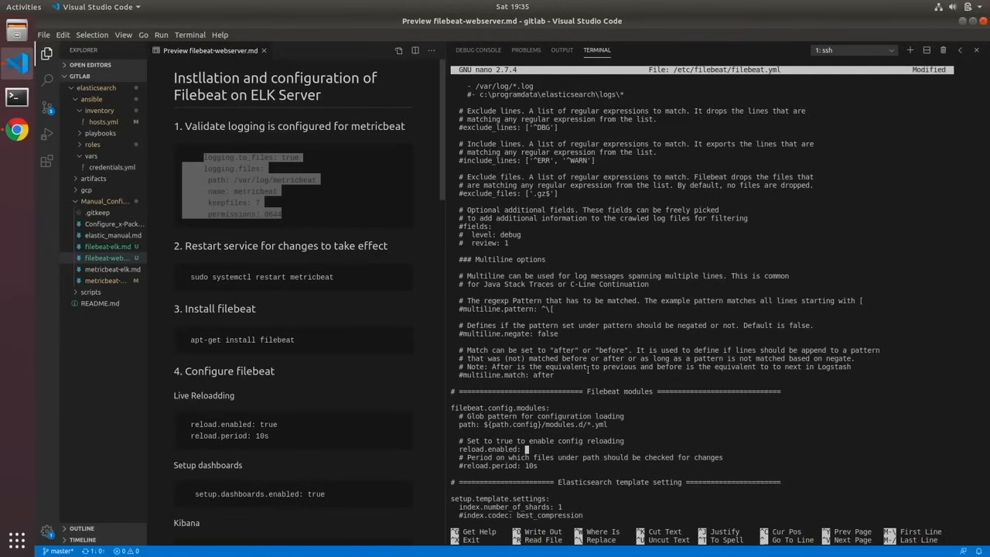
pyautogui.write('true')
pyautogui.press('Return')
# - Uncomment the reload.period: 10s line in the Filebeat modules section
pyautogui.press('Down')
pyautogui.press('Down')
pyautogui.press('Down')
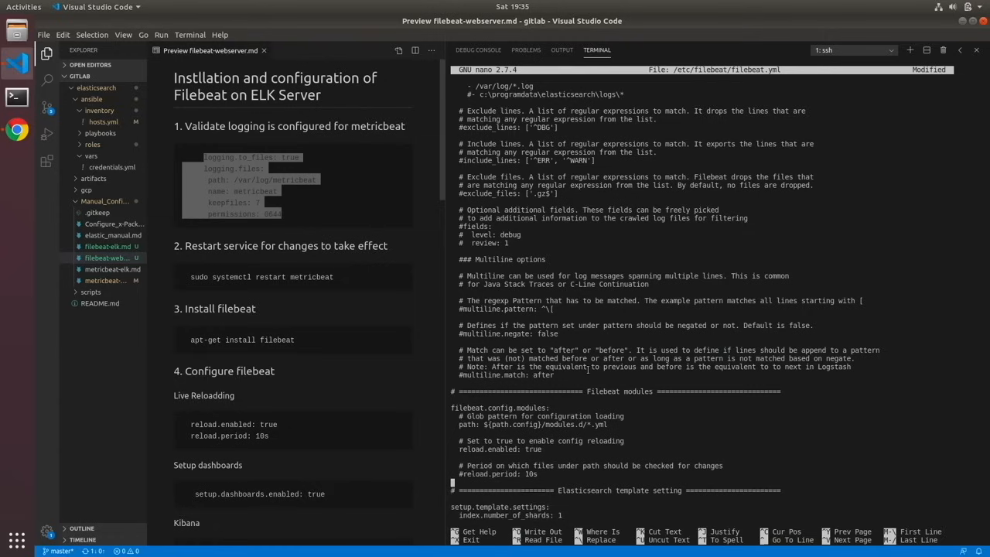
pyautogui.press('Right')
pyautogui.press('Right')
pyautogui.press('Delete')
# - Uncomment the tags line in the General section of filebeat.yml
pyautogui.press('Down')
pyautogui.press('Down')
pyautogui.press('Down')
pyautogui.press('Down')
pyautogui.press('Down')
pyautogui.press('Down')
pyautogui.press('Down')
pyautogui.press('Down')
pyautogui.press('Down')
pyautogui.press('Down')
pyautogui.press('Down')
pyautogui.press('Down')
pyautogui.press('Down')
pyautogui.press('Down')
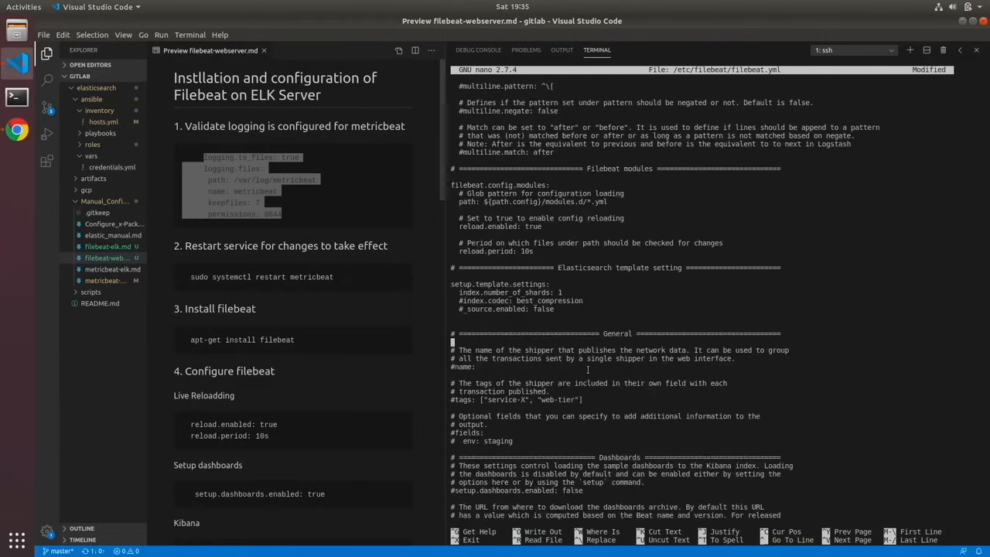
pyautogui.press('Down')
pyautogui.press('Down')
pyautogui.press('Down')
pyautogui.press('Down')
pyautogui.press('Left')
pyautogui.press('Delete')
# - Remove the "service-X" entry from the tags list so that only ["web-tier"] is left
pyautogui.press('Right')
pyautogui.press('Right')
pyautogui.press('Right')
pyautogui.press('Right')
pyautogui.press('Right')
pyautogui.press('Right')
pyautogui.press('Right')
pyautogui.press('Right')
pyautogui.press('Right')
pyautogui.press('Right')
pyautogui.press('Right')
pyautogui.press('Right')
pyautogui.press('Right')
pyautogui.press('Right')
pyautogui.press('Right')
pyautogui.press('Right')
pyautogui.press('Right')
pyautogui.press('Right')
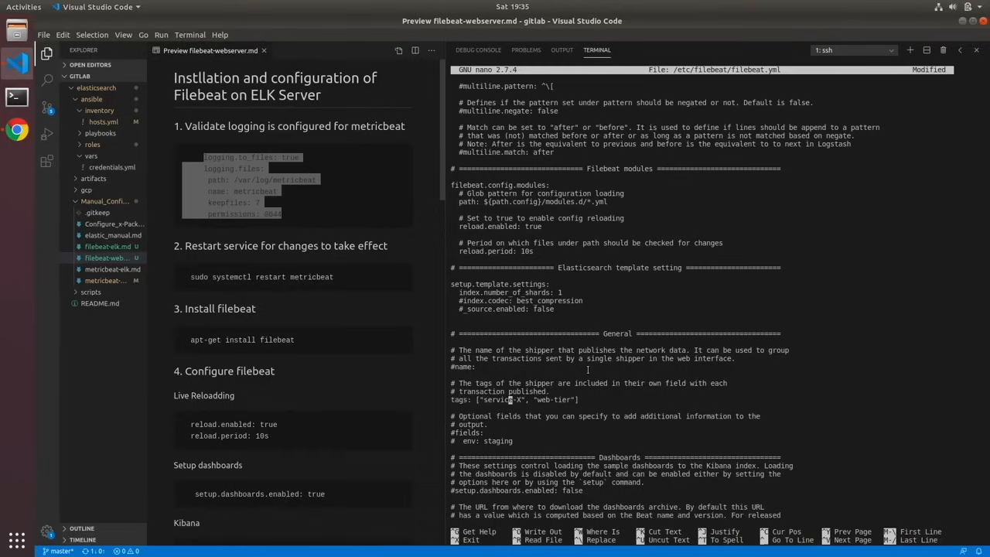
pyautogui.press('BackSpace')
pyautogui.press('BackSpace')
pyautogui.press('BackSpace')
pyautogui.press('BackSpace')
pyautogui.press('BackSpace')
pyautogui.press('BackSpace')
pyautogui.press('BackSpace')
pyautogui.press('BackSpace')
pyautogui.press('BackSpace')
pyautogui.press('BackSpace')
pyautogui.press('BackSpace')
pyautogui.press('BackSpace')
pyautogui.press('BackSpace')
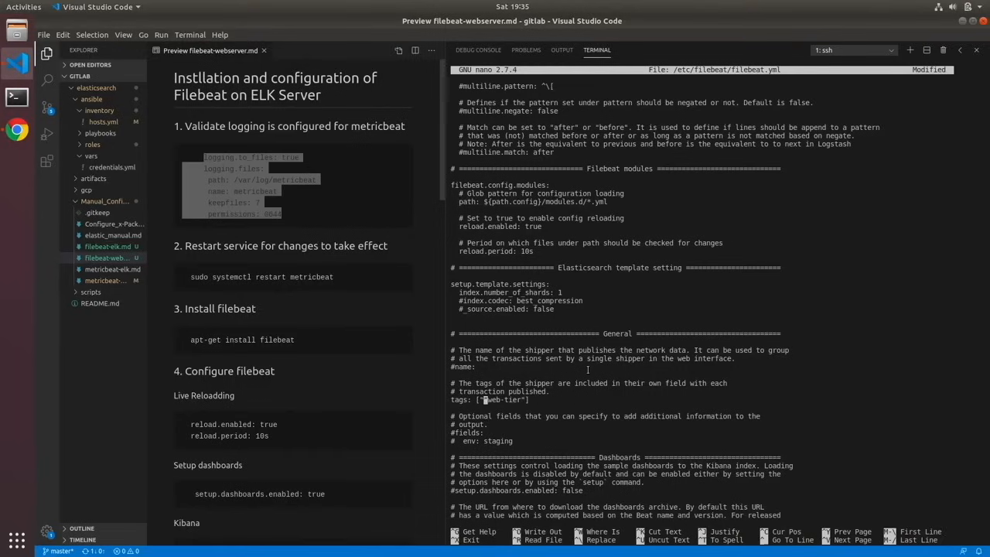
# - Uncomment the setup.dashboards.enabled line in the Dashboards section
pyautogui.press('Down')
pyautogui.press('Down')
pyautogui.press('Down')
pyautogui.press('Down')
pyautogui.press('Down')
pyautogui.press('Down')
pyautogui.press('Down')
pyautogui.press('Down')
pyautogui.press('Down')
pyautogui.press('Down')
pyautogui.press('Left')
pyautogui.press('Left')
pyautogui.press('Left')
pyautogui.press('Left')
pyautogui.press('Left')
pyautogui.press('Left')
pyautogui.press('BackSpace')
# - Set setup.dashboards.enabled to true in the Dashboards section
pyautogui.press('Right')
pyautogui.press('Right')
pyautogui.press('Right')
pyautogui.press('Right')
pyautogui.press('Right')
pyautogui.press('Right')
pyautogui.press('Right')
pyautogui.press('Right')
pyautogui.press('Right')
pyautogui.press('Right')
pyautogui.press('Right')
pyautogui.press('Right')
pyautogui.press('Right')
pyautogui.press('Right')
pyautogui.press('Right')
pyautogui.press('Right')
pyautogui.press('Right')
pyautogui.press('Right')
pyautogui.press('Right')
pyautogui.press('Right')
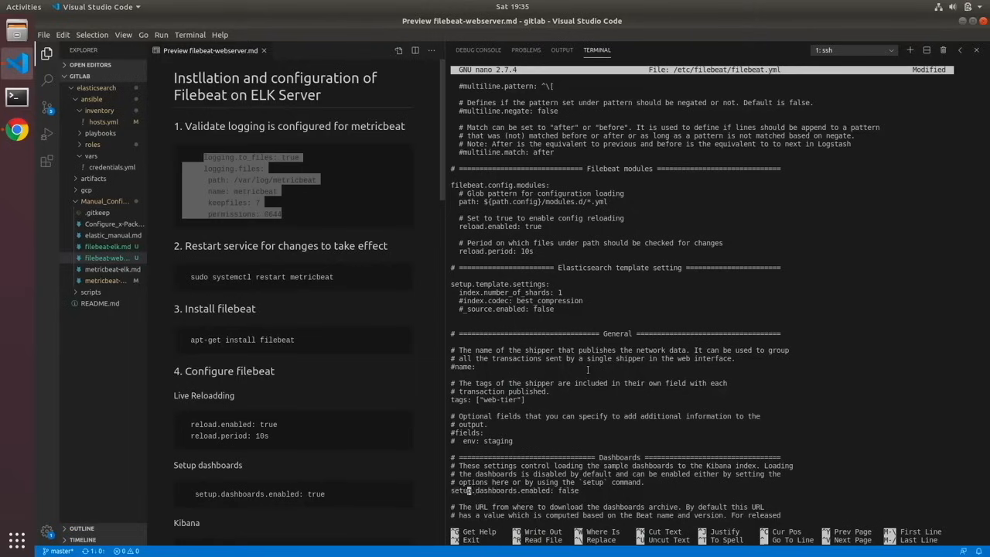
pyautogui.press('Right')
pyautogui.press('Right')
pyautogui.press('Right')
pyautogui.press('Right')
pyautogui.press('Right')
pyautogui.press('BackSpace')
pyautogui.press('BackSpace')
pyautogui.press('BackSpace')
pyautogui.press('BackSpace')
pyautogui.write('tru')
# - Uncomment the host line under setup.kibana in the Kibana section
pyautogui.press('Down')
pyautogui.press('Down')
pyautogui.press('Down')
pyautogui.press('Down')
pyautogui.press('Down')
pyautogui.press('Down')
pyautogui.press('Down')
pyautogui.press('Down')
pyautogui.press('Down')
pyautogui.press('Down')
pyautogui.press('Down')
pyautogui.press('Down')
pyautogui.press('Down')
pyautogui.press('Down')
pyautogui.press('Down')
pyautogui.press('Down')
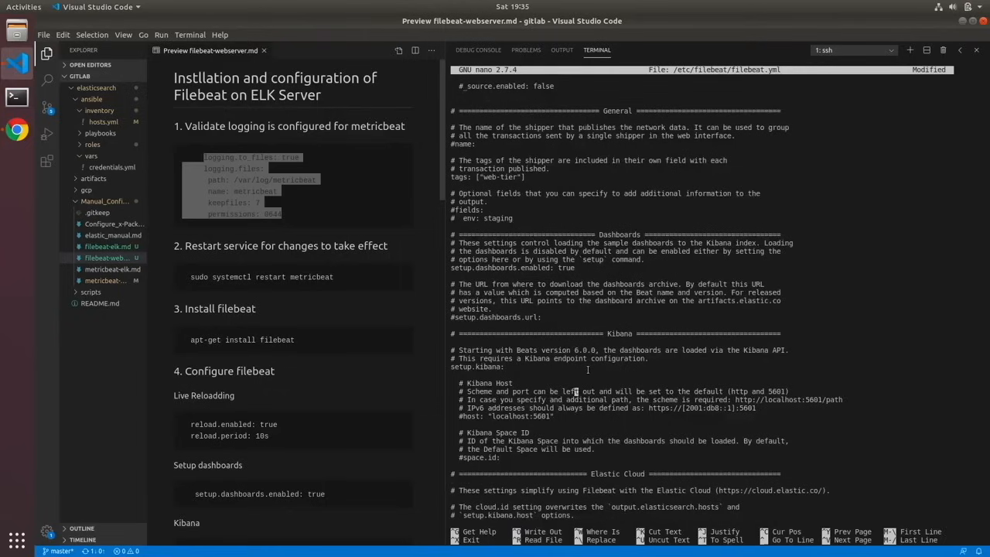
pyautogui.press('Down')
pyautogui.press('Left')
pyautogui.press('Left')
pyautogui.press('Left')
pyautogui.press('Left')
pyautogui.press('Left')
pyautogui.press('Left')
pyautogui.press('Left')
pyautogui.press('Left')
pyautogui.press('Left')
pyautogui.press('Left')
pyautogui.press('Left')
pyautogui.press('Left')
pyautogui.press('Left')
pyautogui.press('Left')
pyautogui.press('Left')
pyautogui.press('Left')
pyautogui.press('Left')
pyautogui.press('Left')
pyautogui.press('Left')
pyautogui.press('Left')
pyautogui.press('Left')
pyautogui.press('Left')
pyautogui.press('BackSpace')
# - Switch to Chrome, copy the internal IP of the elk-1 instance from the VM instances list, and return to Visual Studio Code
pyautogui.click(17, 130)
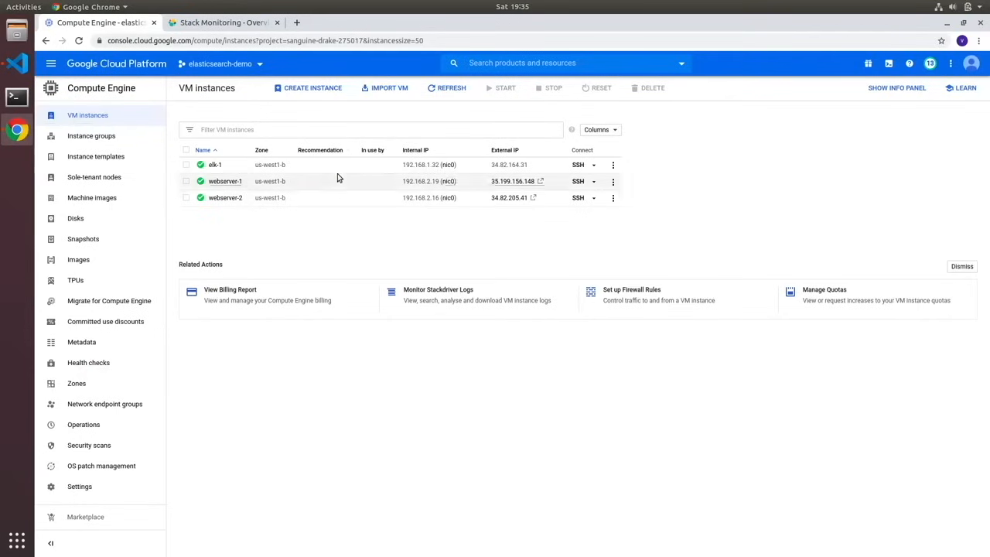
pyautogui.click(461, 166)
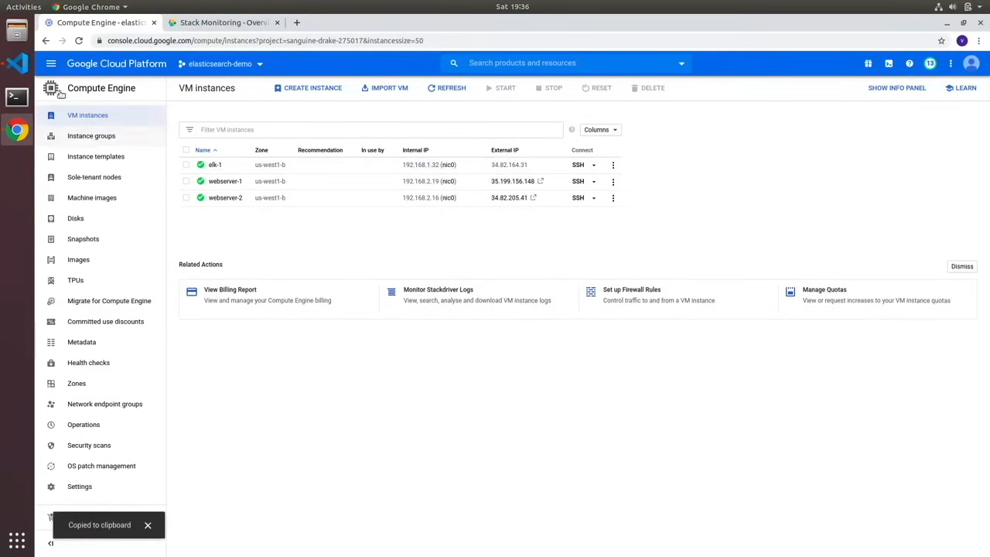
pyautogui.click(18, 63)
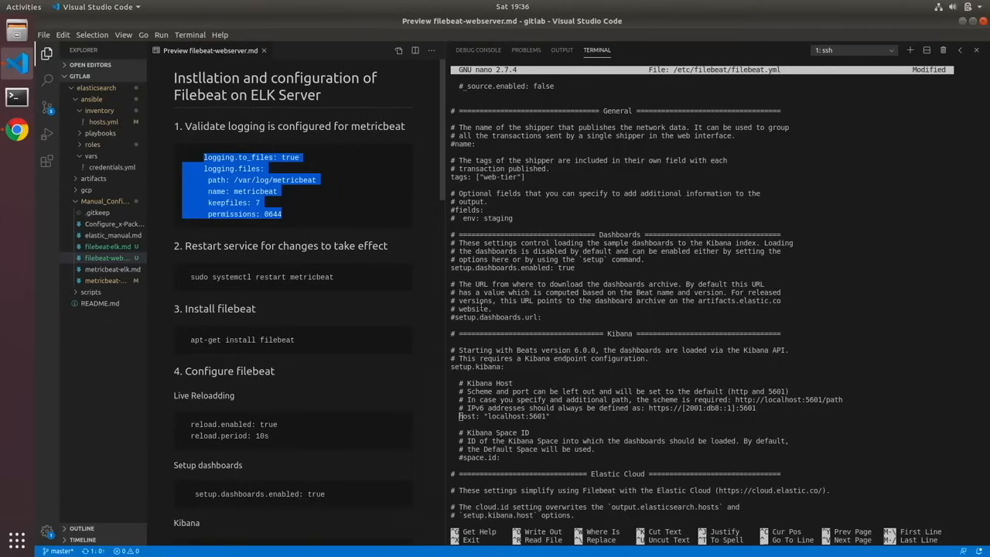
# - Delete localhost from the Kibana host value in filebeat.yml, keeping port 5601
pyautogui.click(586, 425)
pyautogui.press('Right')
pyautogui.press('Right')
pyautogui.press('Right')
pyautogui.press('Right')
pyautogui.press('Right')
pyautogui.press('Right')
pyautogui.press('Right')
pyautogui.press('Right')
pyautogui.press('Right')
pyautogui.press('Right')
pyautogui.press('Right')
pyautogui.press('Right')
pyautogui.press('Right')
pyautogui.press('Right')
pyautogui.press('Right')
pyautogui.press('Right')
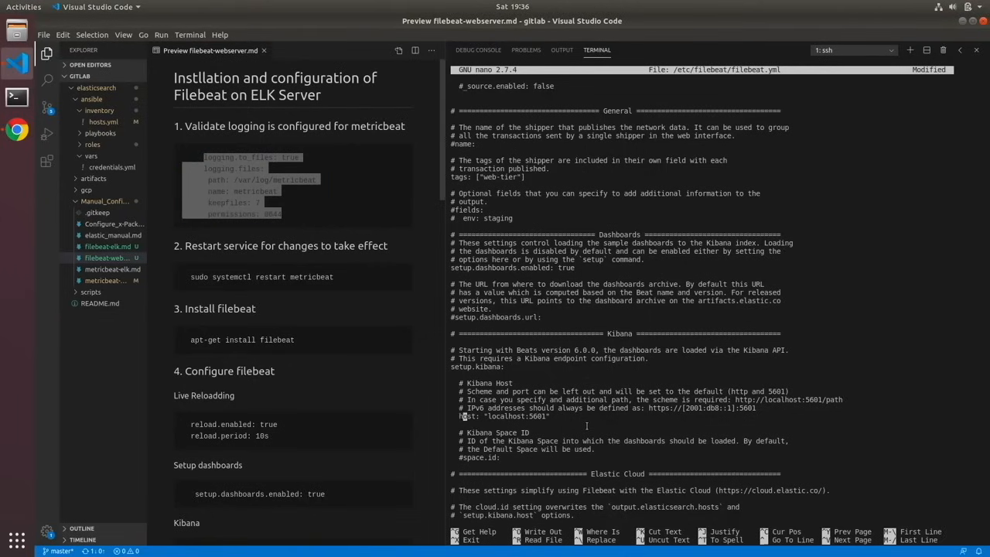
pyautogui.press('BackSpace')
pyautogui.press('BackSpace')
pyautogui.press('BackSpace')
pyautogui.press('BackSpace')
pyautogui.press('BackSpace')
pyautogui.press('BackSpace')
pyautogui.press('BackSpace')
pyautogui.press('BackSpace')
pyautogui.press('BackSpace')
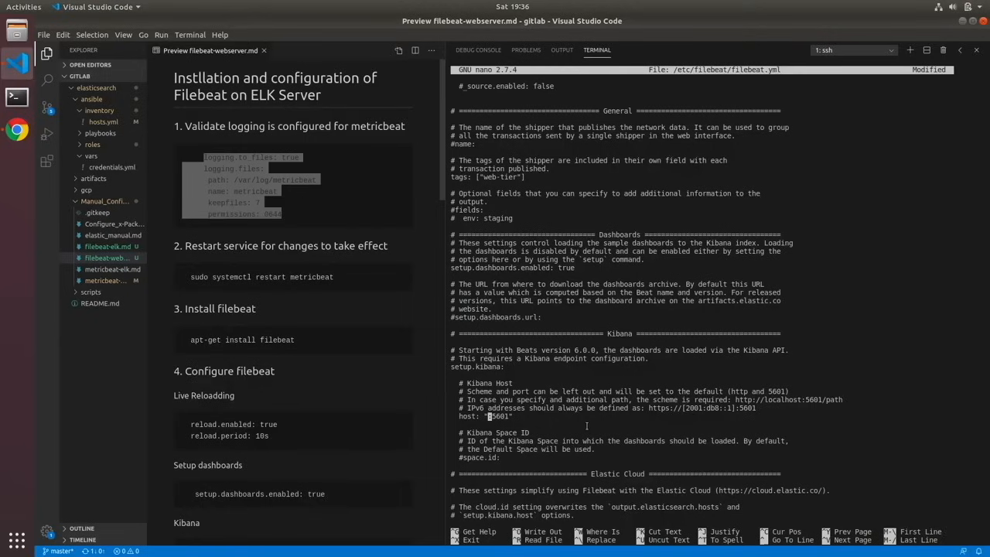
# - Set the Kibana host to 192.168.1.32:5601 and replace localhost in the Elasticsearch output hosts with 192.168.1.32, keeping port 9200
pyautogui.write('192.168.1.32')
pyautogui.press('Down')
pyautogui.press('Down')
pyautogui.press('Down')
pyautogui.press('Down')
pyautogui.press('Down')
pyautogui.press('Down')
pyautogui.press('Down')
pyautogui.press('Down')
pyautogui.press('Down')
pyautogui.press('Down')
pyautogui.press('Down')
pyautogui.press('Down')
pyautogui.press('Down')
pyautogui.press('Down')
pyautogui.press('Down')
pyautogui.press('Down')
pyautogui.press('Down')
pyautogui.press('Down')
pyautogui.press('Down')
pyautogui.press('Down')
pyautogui.press('Down')
pyautogui.press('Down')
pyautogui.press('Down')
pyautogui.press('Down')
pyautogui.press('Down')
pyautogui.press('Left')
pyautogui.press('BackSpace')
pyautogui.press('BackSpace')
pyautogui.press('BackSpace')
pyautogui.press('BackSpace')
pyautogui.press('BackSpace')
pyautogui.press('BackSpace')
pyautogui.press('BackSpace')
pyautogui.press('BackSpace')
# - Uncomment the protocol line under output.elasticsearch and set it to "http"
pyautogui.press('BackSpace')
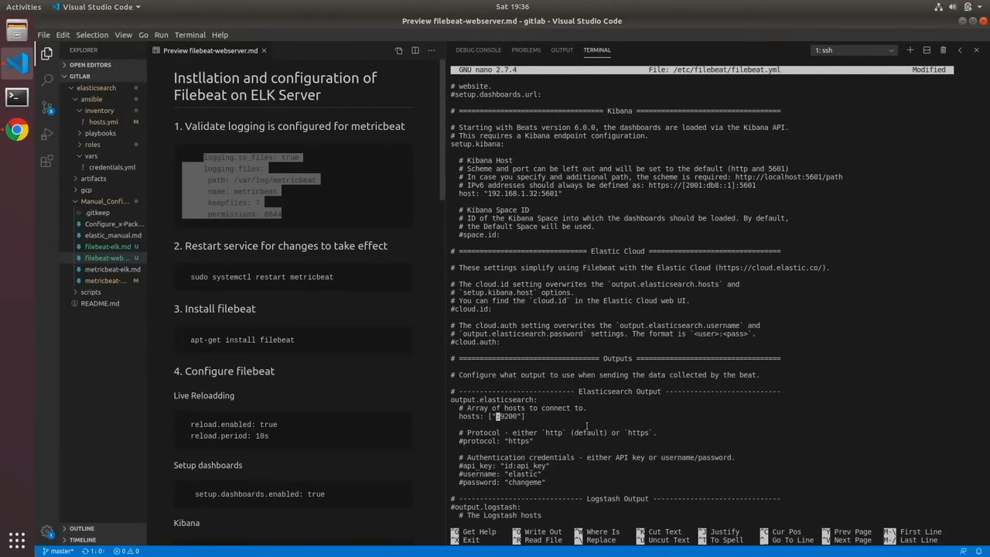
pyautogui.write('192.168.1.32')
pyautogui.press('Down')
pyautogui.press('Down')
pyautogui.press('Down')
# - Uncomment the username and password lines in the Elasticsearch output's authentication credentials
pyautogui.press('Down')
pyautogui.press('Up')
pyautogui.press('BackSpace')
pyautogui.press('Left')
pyautogui.press('Left')
pyautogui.press('Left')
pyautogui.press('Left')
pyautogui.press('Left')
pyautogui.press('Left')
pyautogui.press('Left')
pyautogui.press('Left')
pyautogui.press('Left')
pyautogui.press('Left')
pyautogui.press('Left')
pyautogui.press('Left')
pyautogui.press('Left')
pyautogui.press('Left')
pyautogui.press('Left')
pyautogui.press('BackSpace')
pyautogui.press('Down')
pyautogui.press('Down')
pyautogui.press('Down')
pyautogui.press('Down')
pyautogui.press('Down')
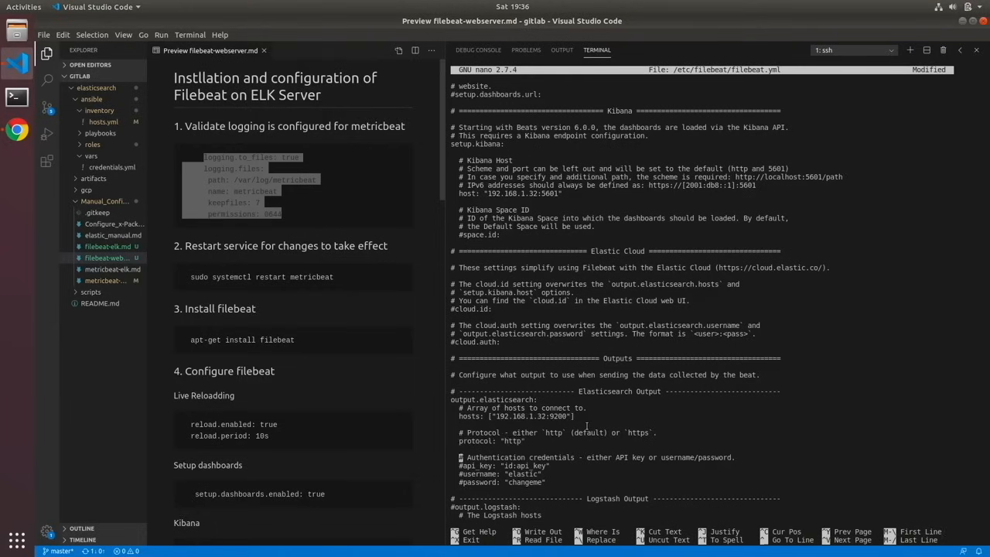
pyautogui.press('Delete')
pyautogui.press('Down')
pyautogui.press('Delete')
# - Replace the default Elasticsearch output password with the account password
pyautogui.press('Right')
pyautogui.press('Right')
pyautogui.press('Right')
pyautogui.press('Right')
pyautogui.press('Right')
pyautogui.press('Right')
pyautogui.press('Right')
pyautogui.press('Right')
pyautogui.press('Right')
pyautogui.press('Right')
pyautogui.press('Right')
pyautogui.press('Right')
pyautogui.press('Right')
pyautogui.press('Right')
pyautogui.press('Right')
pyautogui.press('Right')
pyautogui.press('Right')
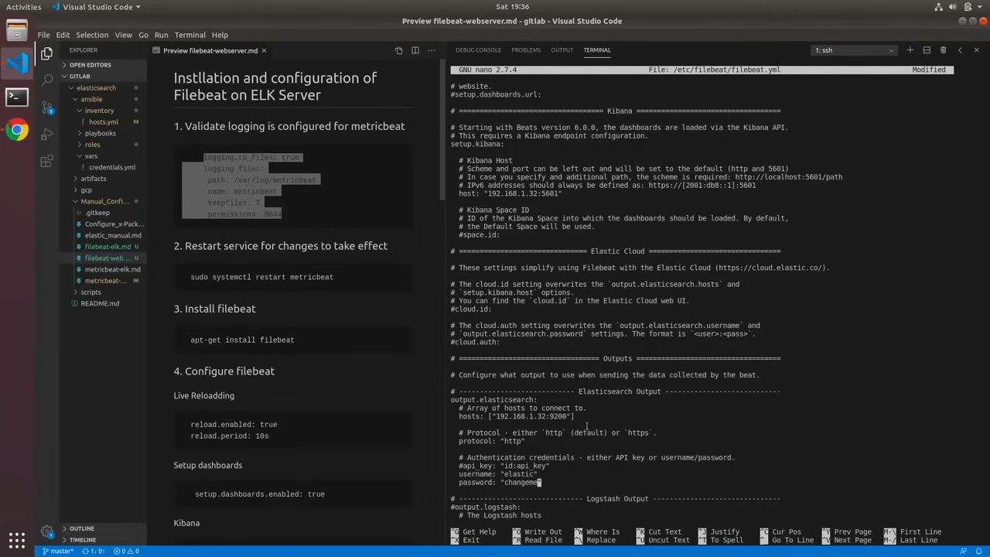
pyautogui.press('BackSpace')
pyautogui.press('BackSpace')
pyautogui.press('BackSpace')
pyautogui.press('BackSpace')
pyautogui.press('BackSpace')
pyautogui.press('BackSpace')
# - Uncomment logging.level: debug and logging.selectors, and add the guide's logging.files block with path /var/log/filebeat, name filebeat, keepfiles 7 and permissions 0644
pyautogui.press('Down')
pyautogui.press('Down')
pyautogui.press('Down')
pyautogui.press('Down')
pyautogui.press('Down')
pyautogui.press('Down')
pyautogui.press('Down')
pyautogui.press('Down')
pyautogui.press('Down')
pyautogui.press('Down')
pyautogui.press('Down')
pyautogui.press('Down')
pyautogui.press('Down')
pyautogui.press('Down')
pyautogui.press('Down')
pyautogui.press('Down')
pyautogui.press('Down')
pyautogui.press('Down')
pyautogui.press('Down')
pyautogui.press('Down')
pyautogui.press('Down')
pyautogui.press('Down')
pyautogui.press('Down')
pyautogui.press('Down')
pyautogui.press('Down')
pyautogui.press('Down')
pyautogui.press('Down')
pyautogui.press('Down')
pyautogui.press('Down')
pyautogui.press('Down')
pyautogui.press('Down')
pyautogui.press('Down')
pyautogui.press('Down')
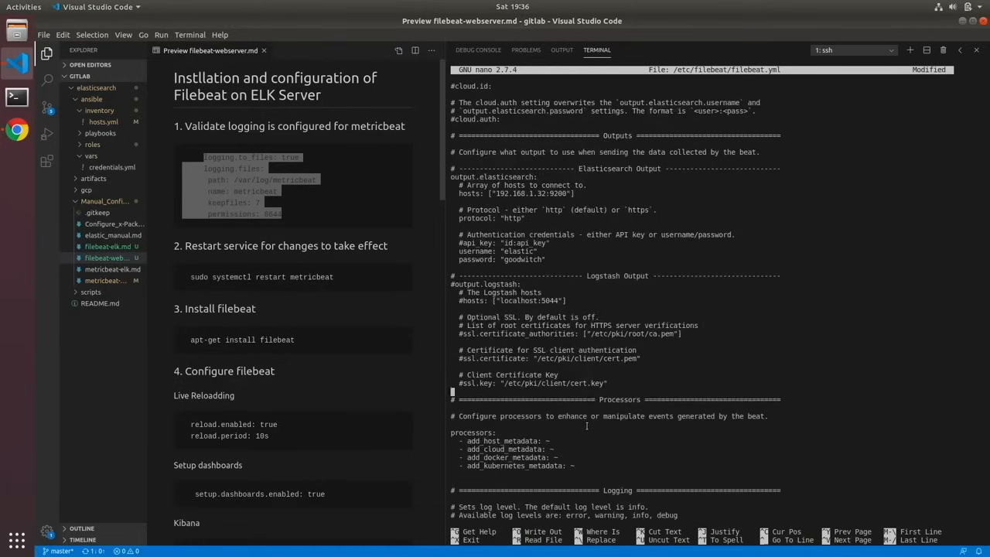
pyautogui.press('Down')
pyautogui.press('Down')
pyautogui.press('Down')
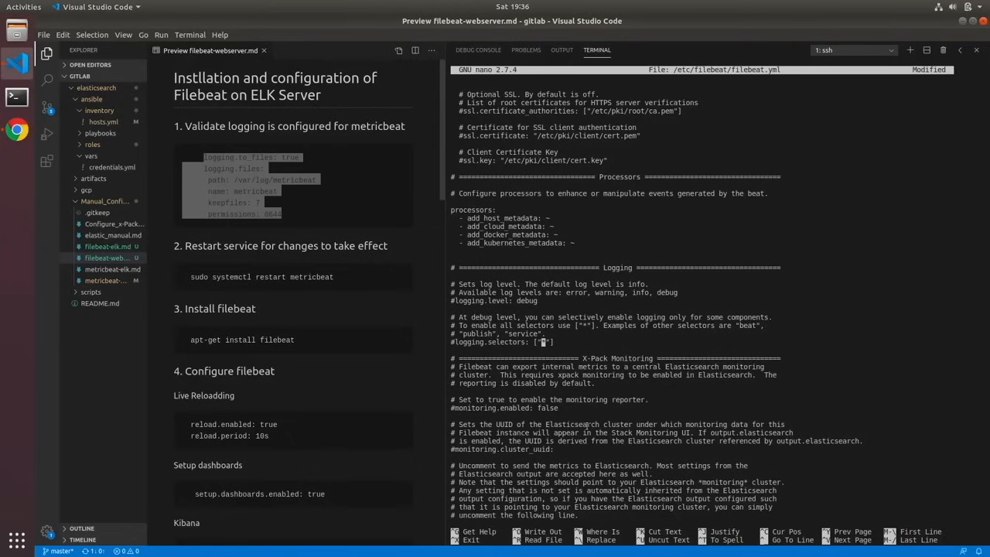
pyautogui.press('Up')
pyautogui.press('Up')
pyautogui.press('Up')
pyautogui.press('Up')
pyautogui.press('Up')
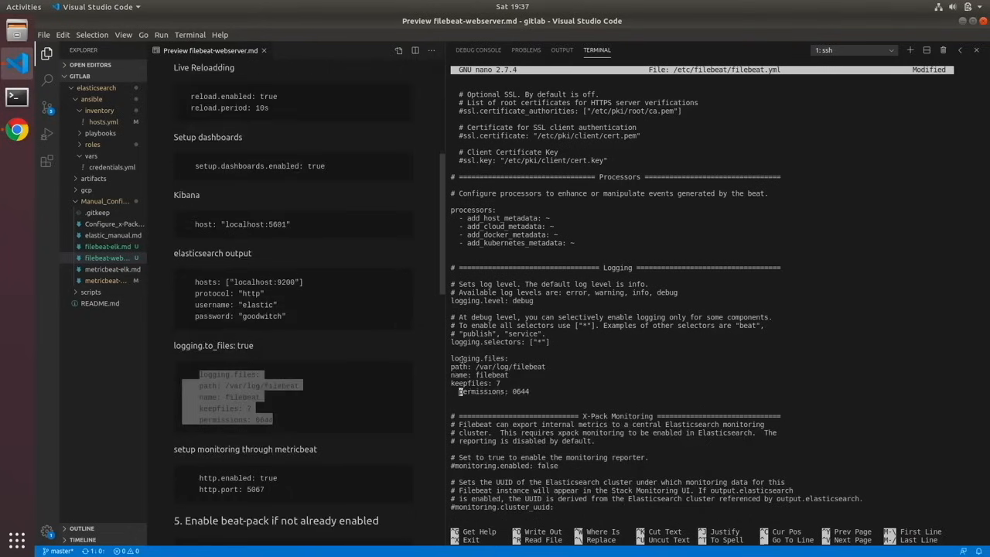
pyautogui.press('Delete')
pyautogui.press('Delete')
pyautogui.press('Delete')
pyautogui.press('Delete')
# - Add http.enabled: true and http.port: 5067 from the guide at the end of filebeat.yml, and save and close the file
pyautogui.press('Down')
pyautogui.press('Down')
pyautogui.press('Down')
pyautogui.press('Down')
pyautogui.press('Down')
pyautogui.press('Down')
pyautogui.press('Down')
pyautogui.press('Down')
pyautogui.press('Down')
pyautogui.press('Down')
pyautogui.press('Down')
pyautogui.press('Down')
pyautogui.press('Down')
pyautogui.press('Down')
pyautogui.press('Down')
pyautogui.press('Down')
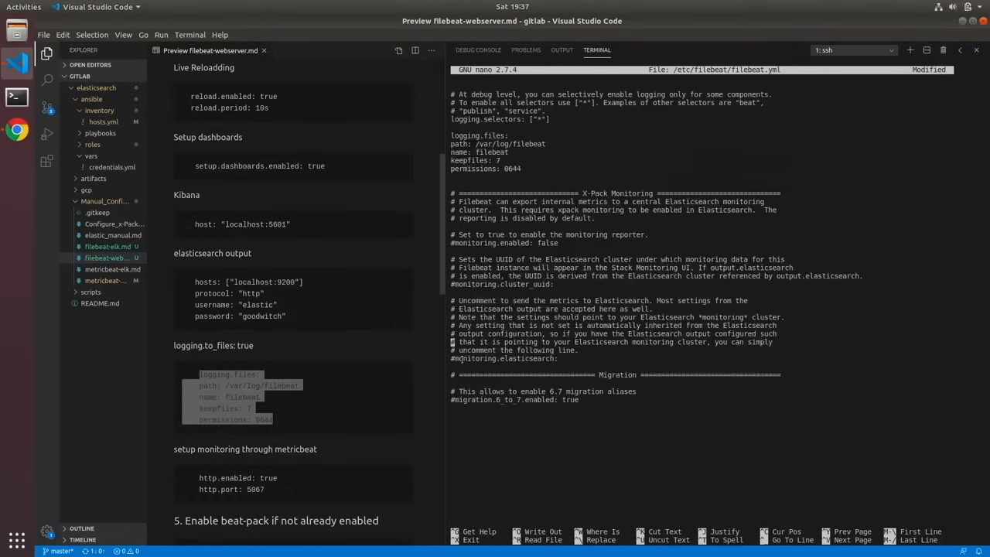
pyautogui.press('Down')
pyautogui.press('Down')
pyautogui.press('Down')
pyautogui.press('Down')
pyautogui.press('Down')
pyautogui.moveTo(267, 492); pyautogui.dragTo(199, 477)
pyautogui.middleClick(472, 431)
pyautogui.press('BackSpace')
pyautogui.hotkey('ctrl', 'x')
pyautogui.press('y')
pyautogui.press('Return')
# - Enable the beat-xpack module with sudo metricbeat modules enable beat-xpack
pyautogui.write('sudo')
pyautogui.press('BackSpace')
pyautogui.press('BackSpace')
pyautogui.write('o ')
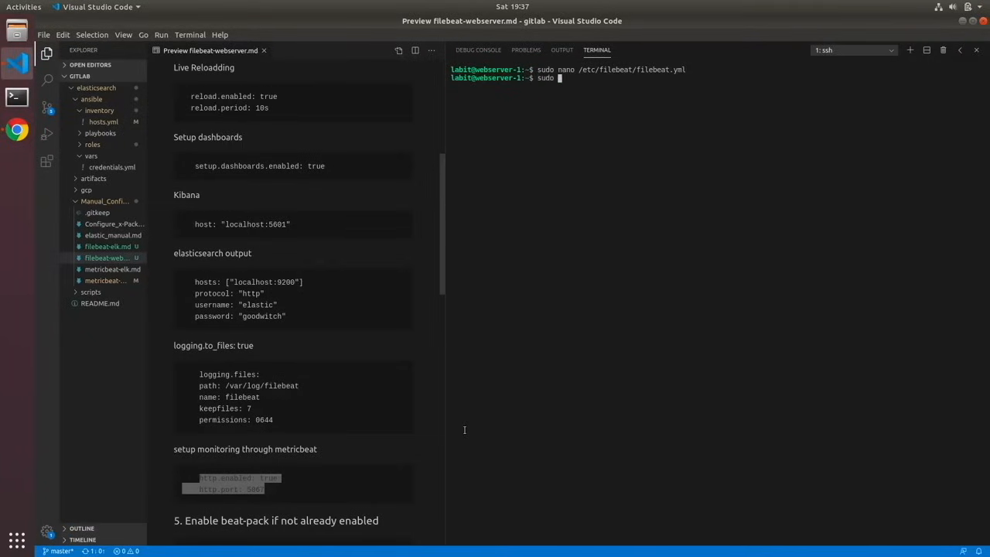
pyautogui.write('metrci')
pyautogui.press('BackSpace')
pyautogui.press('BackSpace')
pyautogui.write('icbeat mpdules')
pyautogui.press('BackSpace')
pyautogui.press('BackSpace')
pyautogui.press('BackSpace')
pyautogui.press('BackSpace')
pyautogui.press('BackSpace')
pyautogui.press('BackSpace')
pyautogui.write('odules enable beat-xpack')
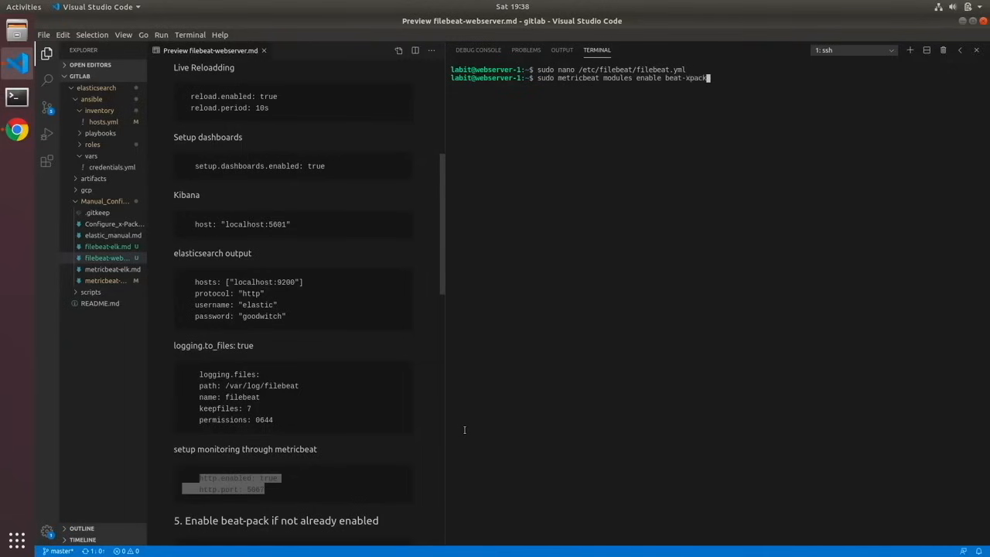
pyautogui.press('Return')
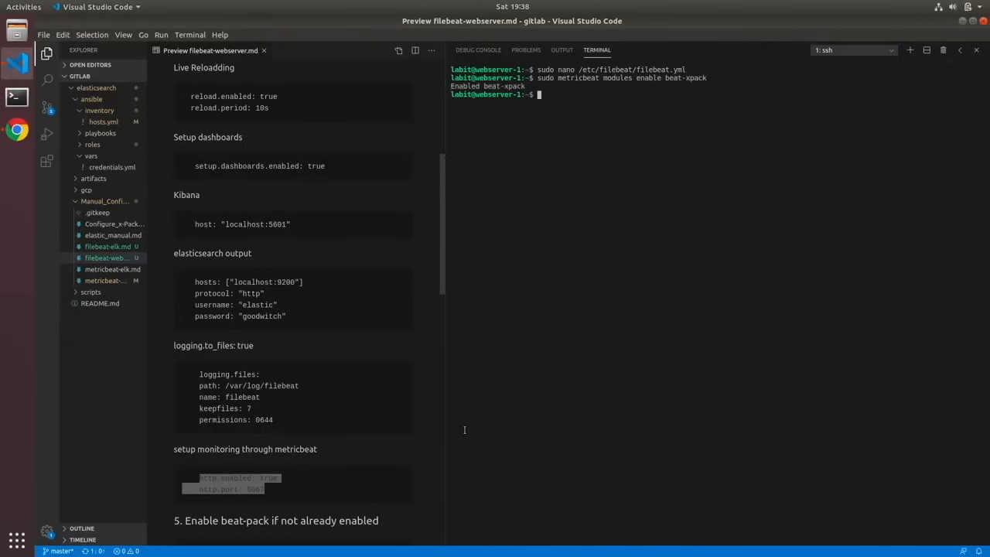
# - Open /etc/metricbeat/modules.d/beat-xpack.yml in nano with sudo
pyautogui.press('Up')
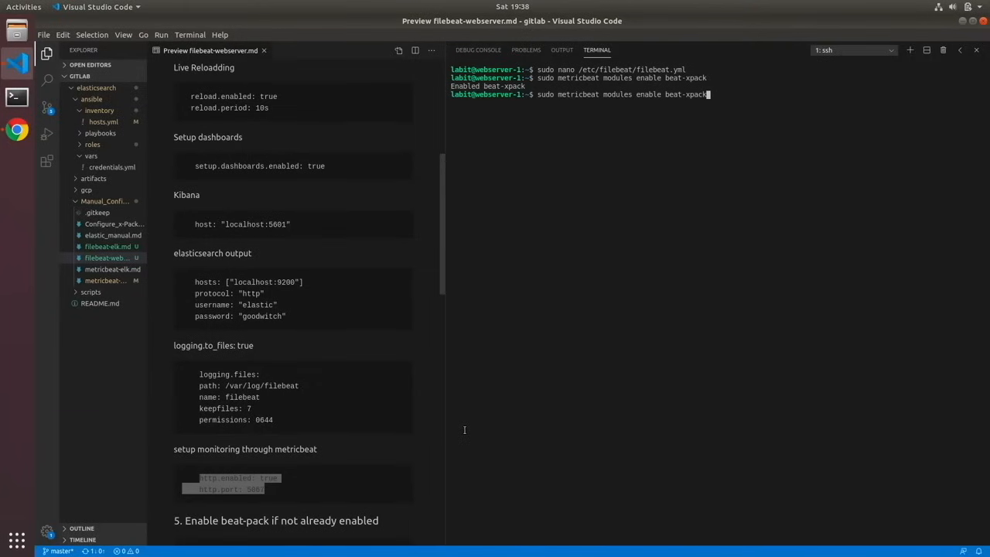
pyautogui.press('BackSpace')
pyautogui.press('BackSpace')
pyautogui.press('BackSpace')
pyautogui.press('BackSpace')
pyautogui.press('BackSpace')
pyautogui.press('BackSpace')
pyautogui.press('BackSpace')
pyautogui.press('BackSpace')
pyautogui.press('BackSpace')
pyautogui.press('BackSpace')
pyautogui.press('BackSpace')
pyautogui.press('BackSpace')
pyautogui.press('BackSpace')
pyautogui.press('BackSpace')
pyautogui.press('BackSpace')
pyautogui.press('BackSpace')
pyautogui.press('BackSpace')
pyautogui.press('BackSpace')
pyautogui.press('BackSpace')
pyautogui.press('BackSpace')
pyautogui.press('BackSpace')
pyautogui.write('nanp')
pyautogui.press('BackSpace')
pyautogui.press('BackSpace')
pyautogui.write('o /etc/met')
pyautogui.press('Tab')
pyautogui.write('mod')
pyautogui.press('Tab')
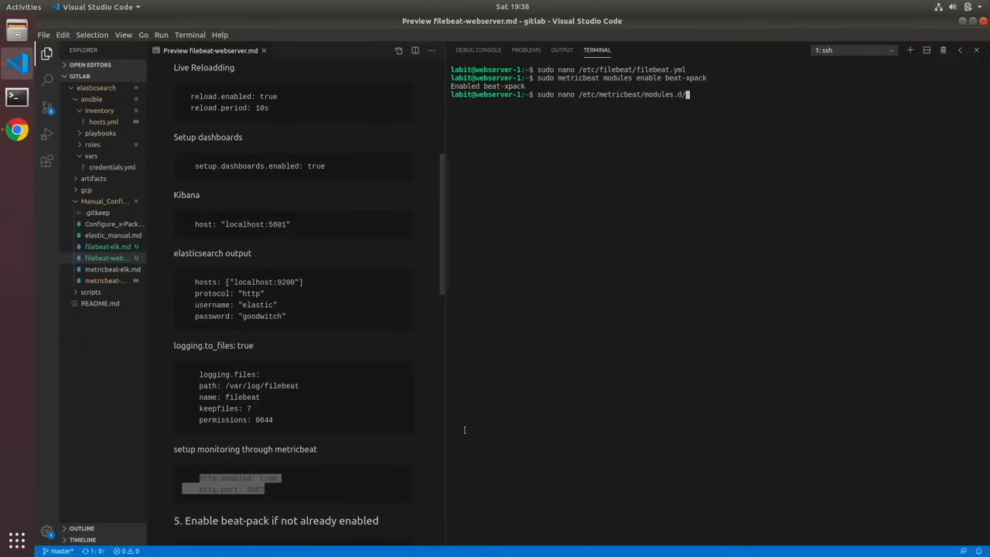
pyautogui.write('beat-x')
pyautogui.press('Tab')
pyautogui.press('Return')
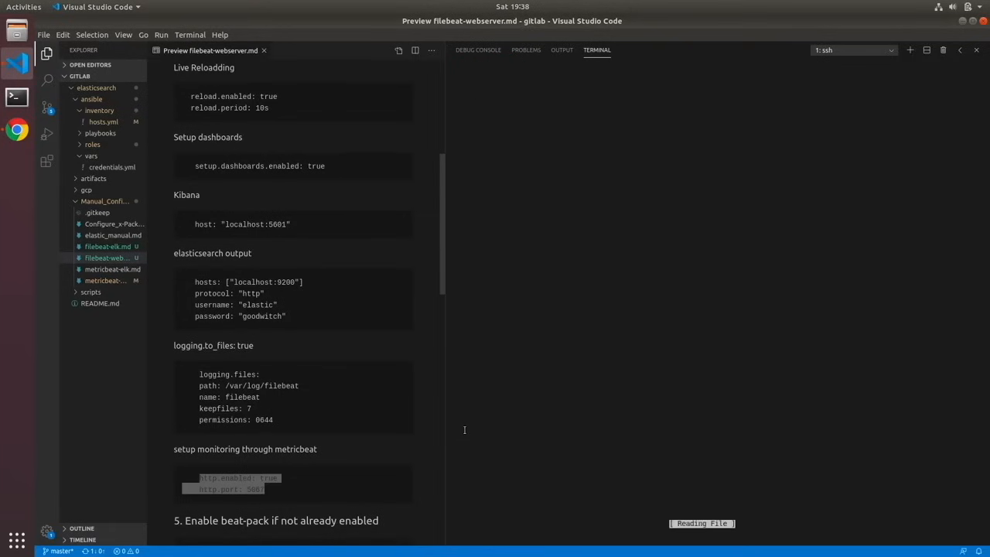
# - Change the port of the beat module's localhost hosts entry to 5067
pyautogui.press('Down')
pyautogui.press('Down')
pyautogui.press('Down')
pyautogui.press('Down')
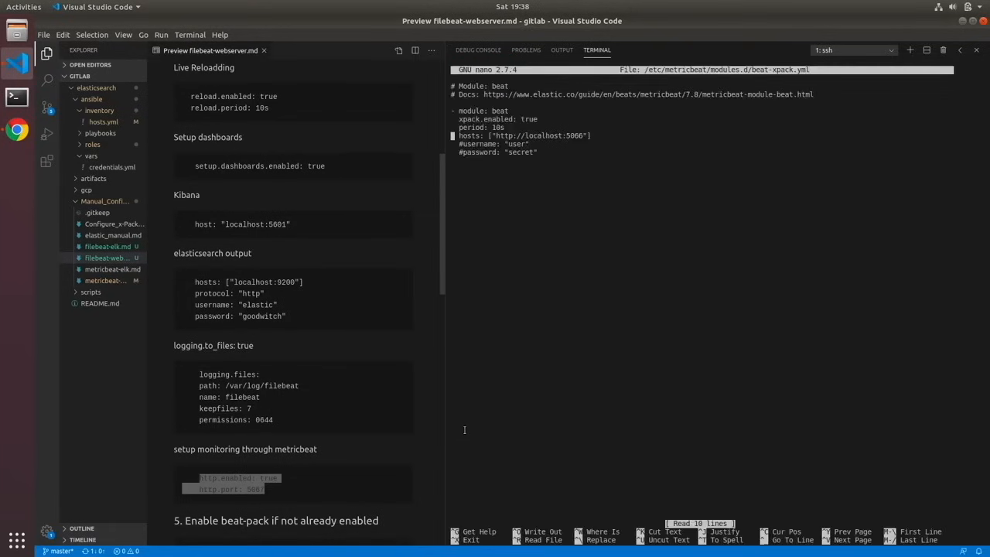
pyautogui.press('Right')
pyautogui.press('Right')
pyautogui.press('Right')
pyautogui.press('Right')
pyautogui.press('Right')
pyautogui.press('Right')
pyautogui.press('Right')
pyautogui.press('Right')
# - Uncomment the username and password lines of the beat module
pyautogui.press('Right')
pyautogui.press('Right')
pyautogui.press('Right')
pyautogui.press('Right')
pyautogui.press('Right')
pyautogui.press('Right')
pyautogui.press('Right')
pyautogui.press('Right')
pyautogui.press('Right')
pyautogui.press('Right')
pyautogui.press('Right')
pyautogui.press('Right')
pyautogui.press('Right')
pyautogui.press('Right')
pyautogui.press('Right')
pyautogui.press('Right')
pyautogui.press('Right')
pyautogui.press('Right')
pyautogui.press('Right')
pyautogui.press('Right')
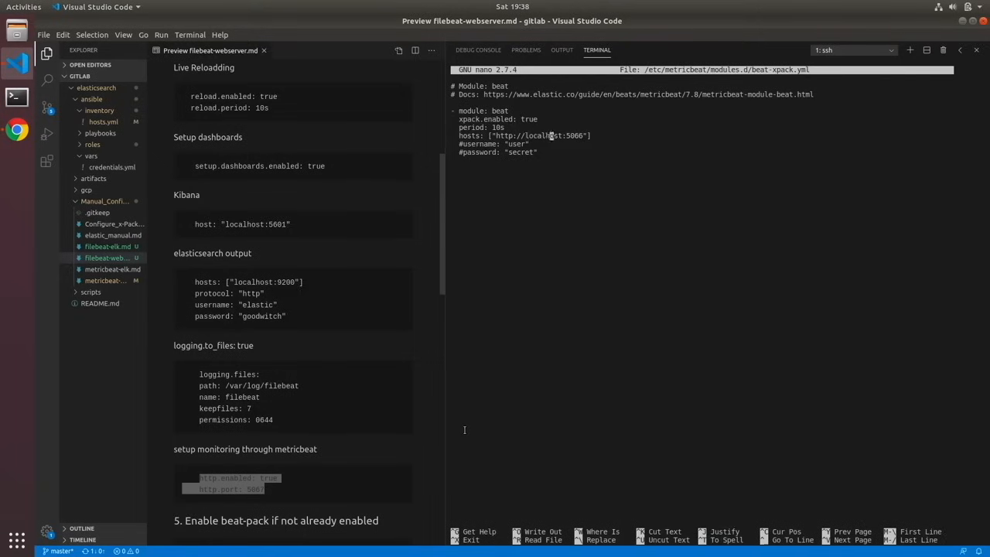
pyautogui.press('Left')
pyautogui.press('BackSpace')
pyautogui.write('7')
pyautogui.press('Down')
pyautogui.press('Down')
pyautogui.press('Left')
pyautogui.press('Left')
pyautogui.press('Left')
pyautogui.press('Left')
pyautogui.press('Left')
pyautogui.press('Left')
pyautogui.press('Left')
pyautogui.press('Left')
pyautogui.press('Left')
pyautogui.press('Left')
pyautogui.press('Left')
pyautogui.press('Left')
pyautogui.press('Left')
pyautogui.press('Left')
pyautogui.press('Left')
pyautogui.press('Left')
pyautogui.press('Left')
pyautogui.press('Left')
pyautogui.press('BackSpace')
pyautogui.press('Down')
pyautogui.press('Right')
pyautogui.press('BackSpace')
pyautogui.press('Up')
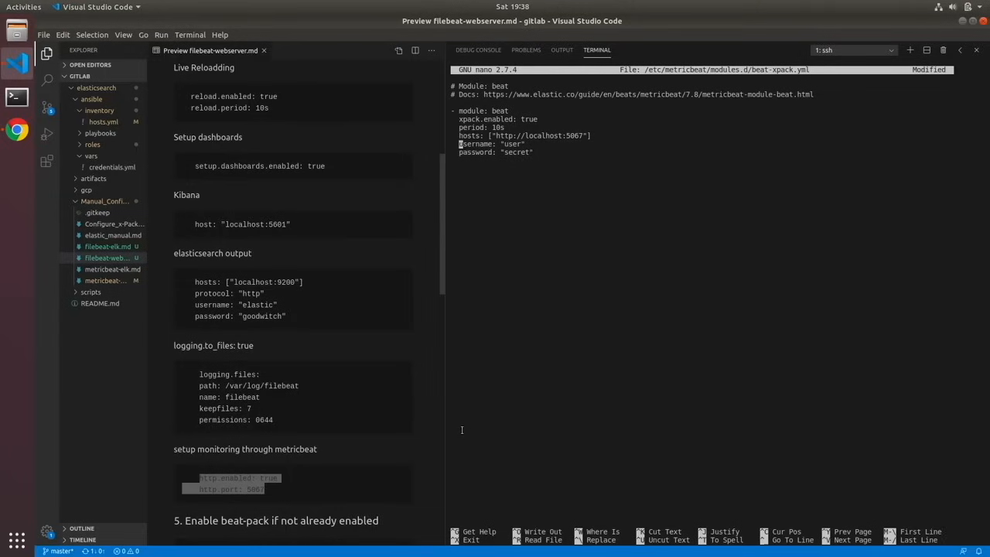
# - Set the beat module's username to beats_system, enter its password, and save and close beat-xpack.yml
pyautogui.press('Right')
pyautogui.press('Right')
pyautogui.press('Right')
pyautogui.press('Right')
pyautogui.press('Right')
pyautogui.press('Right')
pyautogui.press('Right')
pyautogui.press('Right')
pyautogui.press('Right')
pyautogui.press('Right')
pyautogui.press('Right')
pyautogui.press('Right')
pyautogui.press('Right')
pyautogui.press('Right')
pyautogui.hotkey('ctrl', 'x')
pyautogui.press('y')
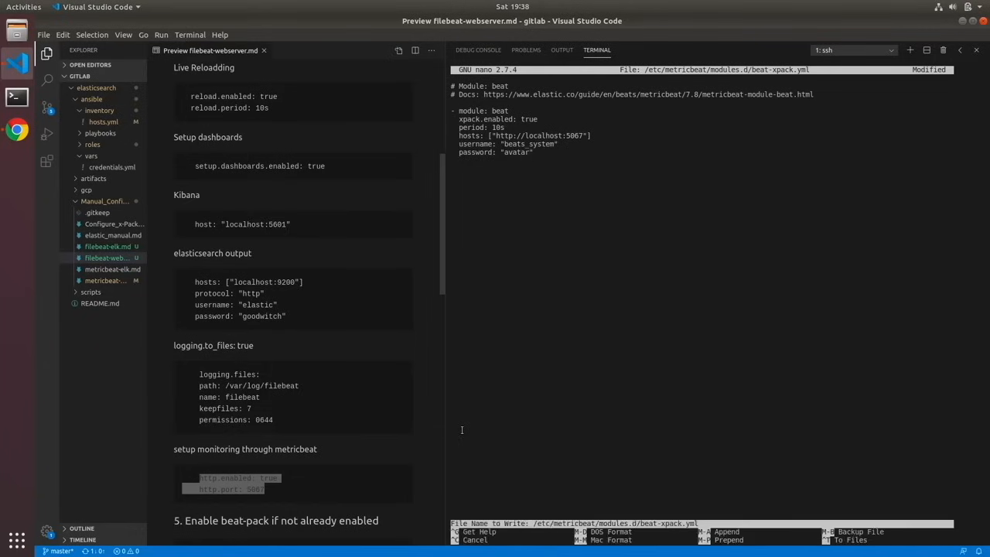
pyautogui.press('Return')
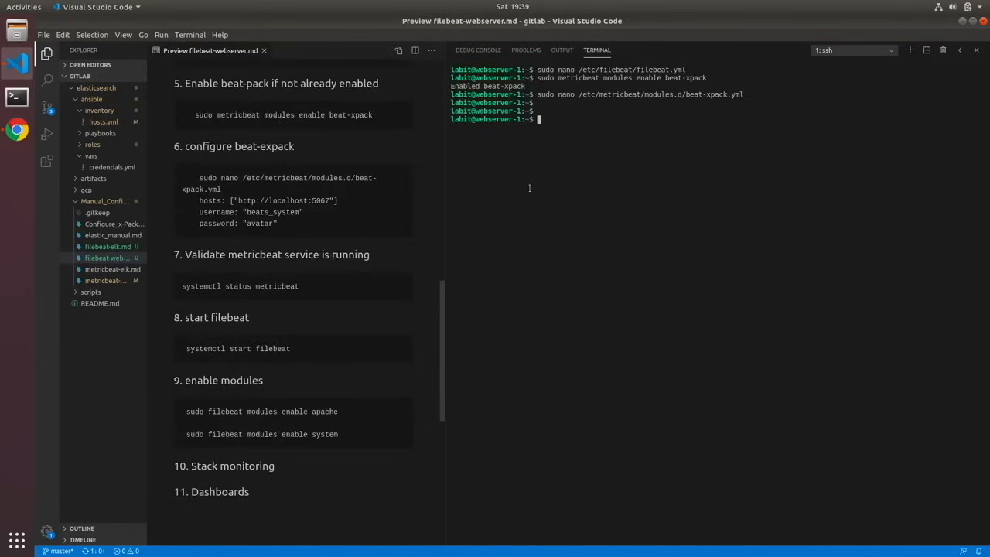
# - Check the Metricbeat service with sudo systemctl status metricbeat
pyautogui.write('sudo systemctl status metricbeat')
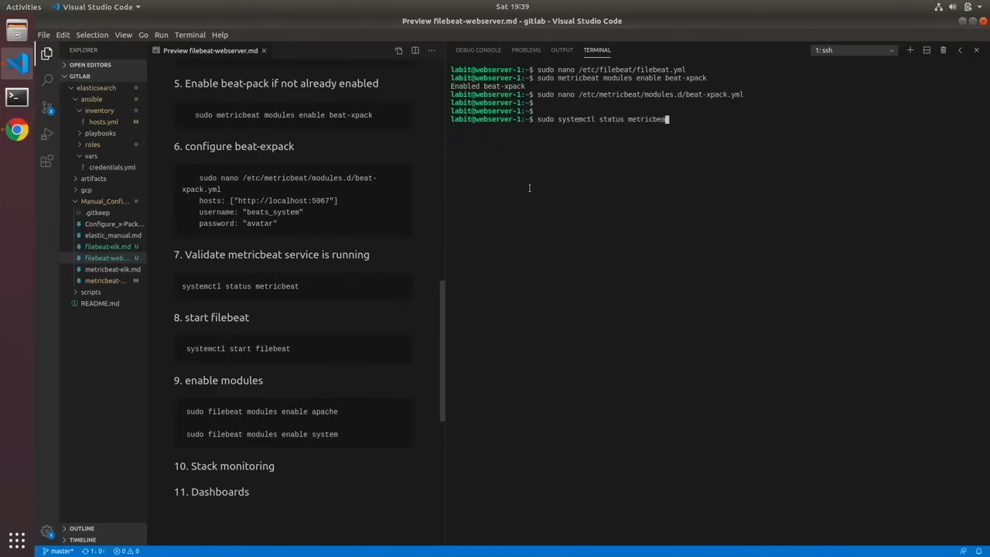
pyautogui.press('Return')
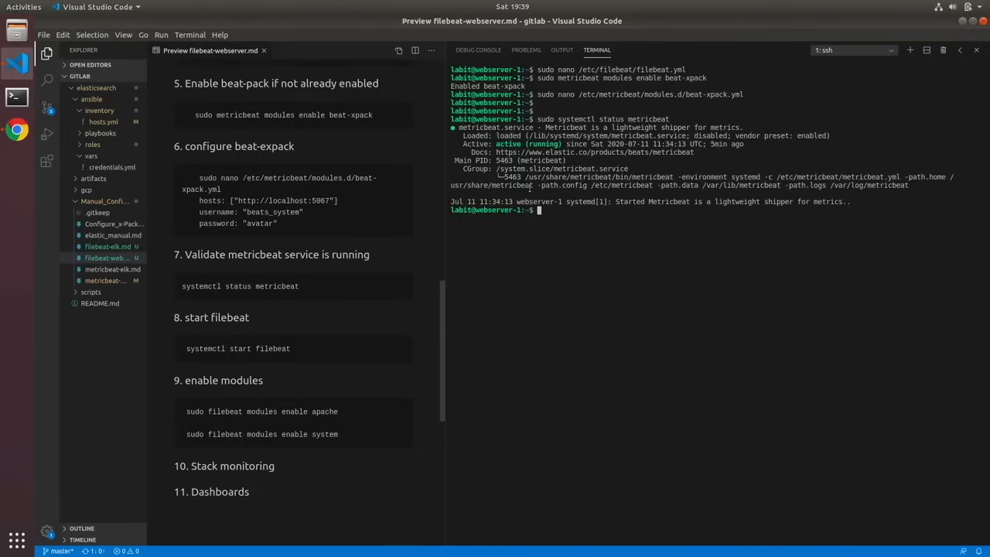
pyautogui.press('Return')
pyautogui.press('Return')
pyautogui.press('Return')
# - Start the Filebeat service with sudo systemctl start filebeat
pyautogui.write('sudo systemctl start filebe')
pyautogui.press('Return')
pyautogui.press('Return')
pyautogui.press('Return')
pyautogui.press('Return')
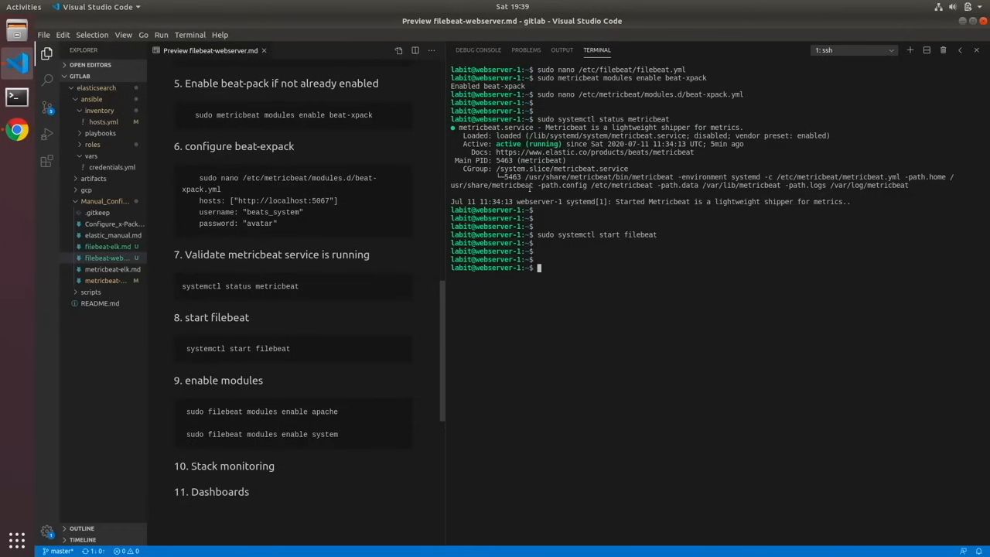
# - Check the Filebeat service with sudo systemctl status filebeat and clear the terminal
pyautogui.press('Up')
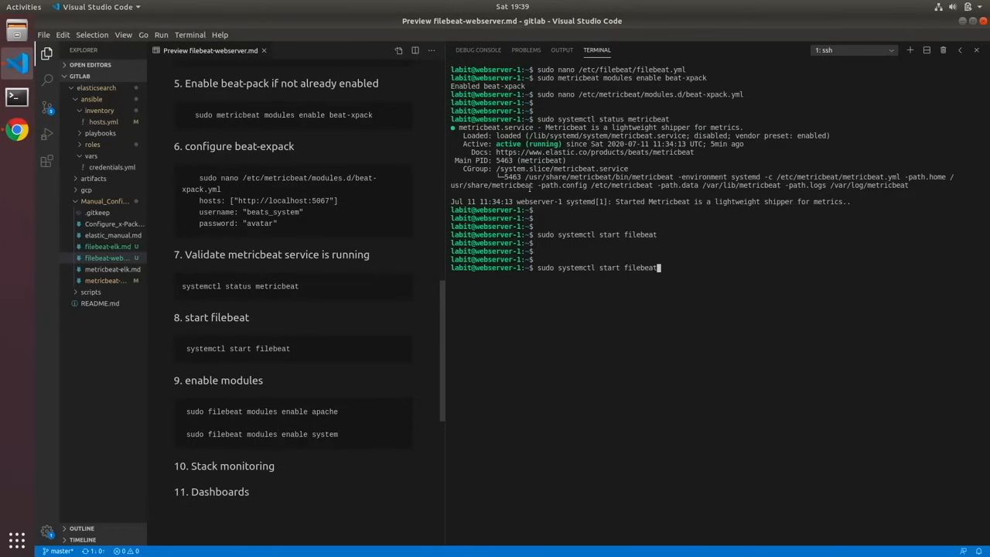
pyautogui.press('Left')
pyautogui.press('Left')
pyautogui.press('Left')
pyautogui.press('Left')
pyautogui.press('Left')
pyautogui.press('Left')
pyautogui.press('Left')
pyautogui.press('Left')
pyautogui.press('Left')
pyautogui.press('Left')
pyautogui.press('Left')
pyautogui.press('BackSpace')
pyautogui.press('BackSpace')
pyautogui.press('BackSpace')
pyautogui.press('BackSpace')
pyautogui.write('tautu')
pyautogui.press('BackSpace')
pyautogui.press('BackSpace')
pyautogui.press('BackSpace')
pyautogui.write('tus')
pyautogui.press('Return')
pyautogui.press('Return')
pyautogui.press('Return')
pyautogui.press('Return')
pyautogui.press('Return')
pyautogui.press('Return')
pyautogui.press('Return')
pyautogui.press('Return')
pyautogui.press('Return')
pyautogui.press('Return')
pyautogui.press('Return')
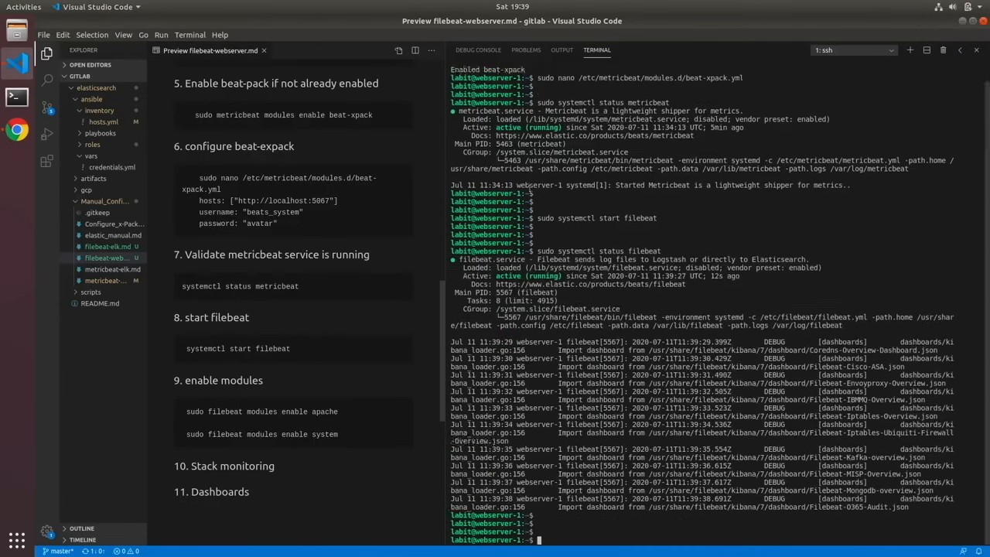
pyautogui.write('clear')
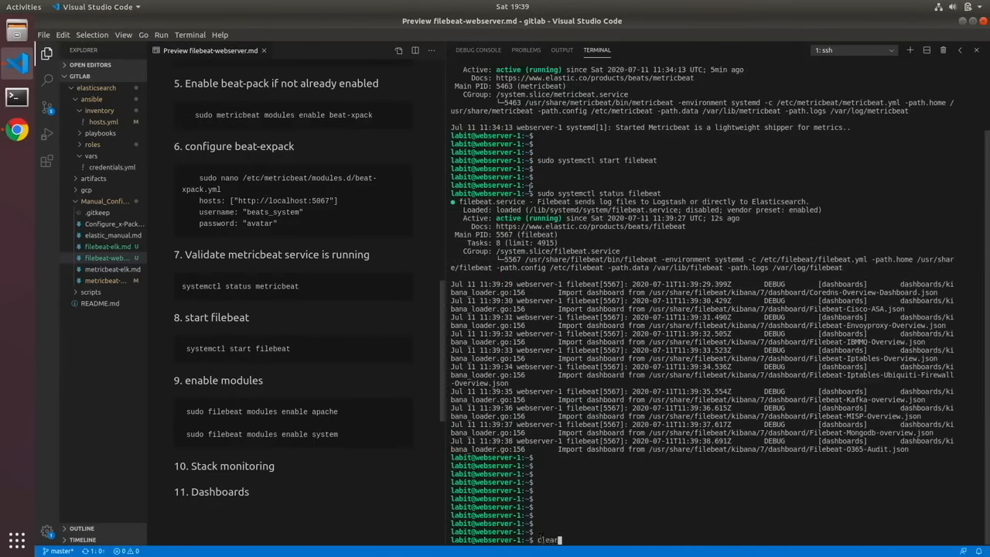
pyautogui.press('Return')
# - Enable Filebeat's apache module with sudo filebeat modules enable apache
pyautogui.write('sudpo')
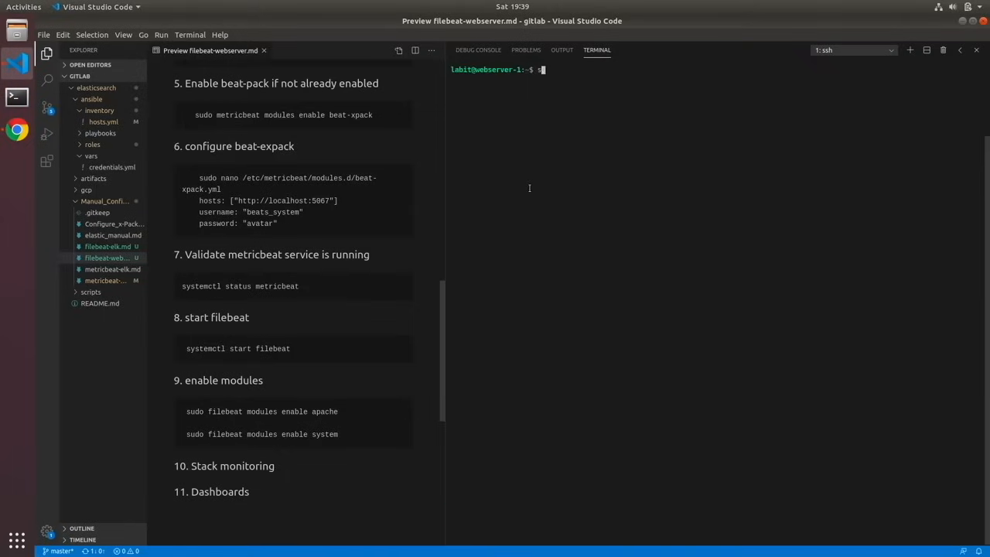
pyautogui.press('BackSpace')
pyautogui.press('BackSpace')
pyautogui.write('o filebeat modules enable apache')
pyautogui.press('Return')
# - Enable Filebeat's system module with sudo filebeat modules enable system
pyautogui.press('Up')
pyautogui.press('BackSpace')
pyautogui.press('BackSpace')
pyautogui.press('BackSpace')
pyautogui.press('BackSpace')
pyautogui.press('BackSpace')
pyautogui.write('system')
pyautogui.press('Return')
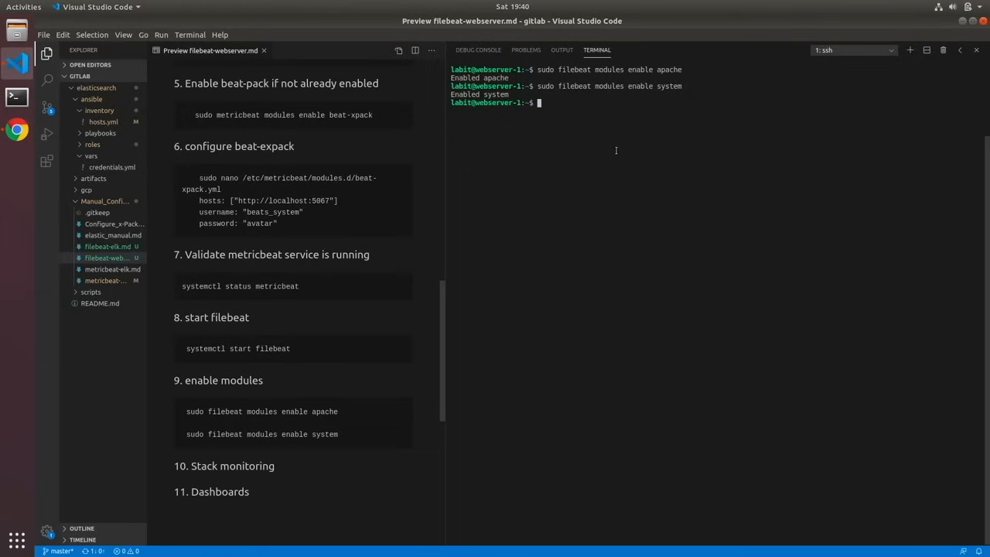
# - Switch to Kibana's Stack Monitoring page in Chrome, refresh it, and examine the Beats section of the demo-elk cluster
pyautogui.click(11, 133)
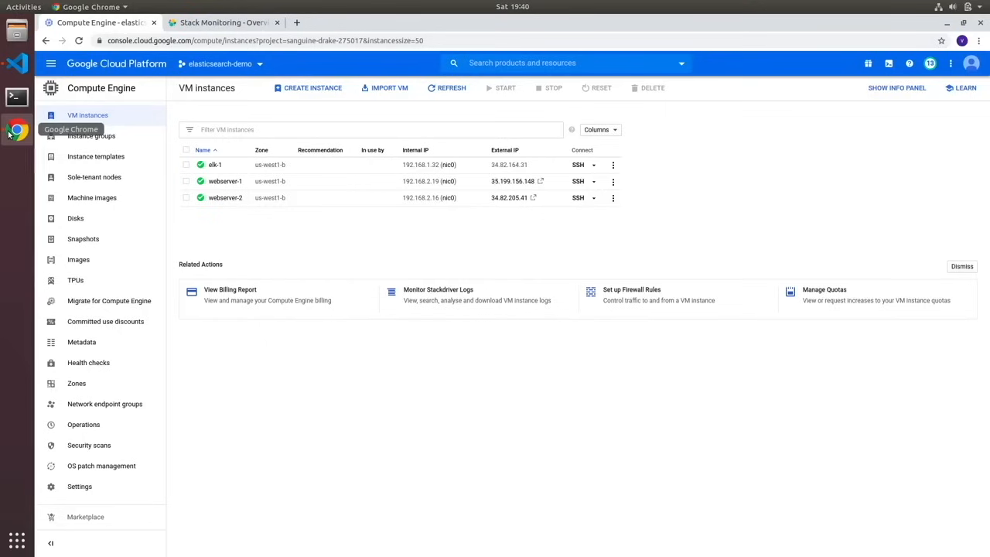
pyautogui.click(205, 22)
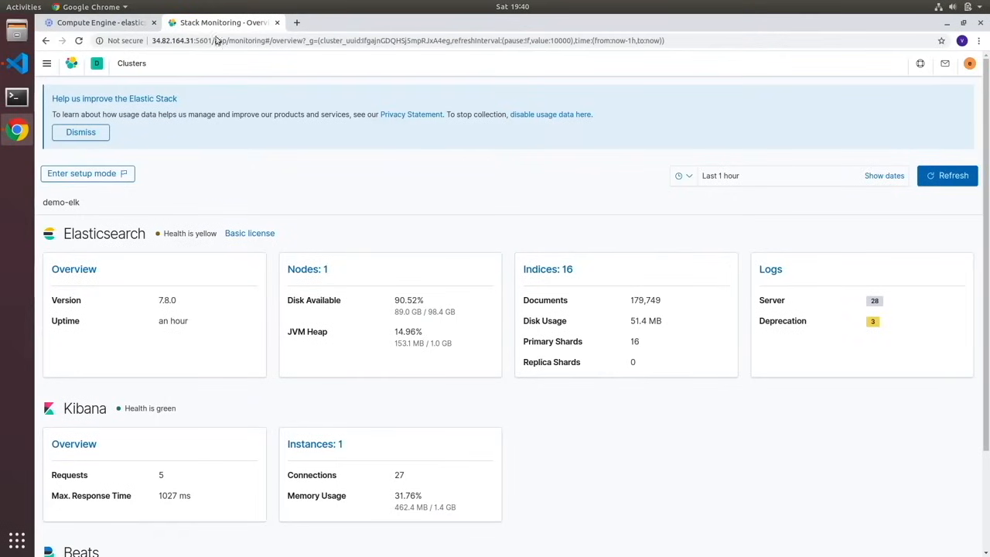
pyautogui.click(950, 175)
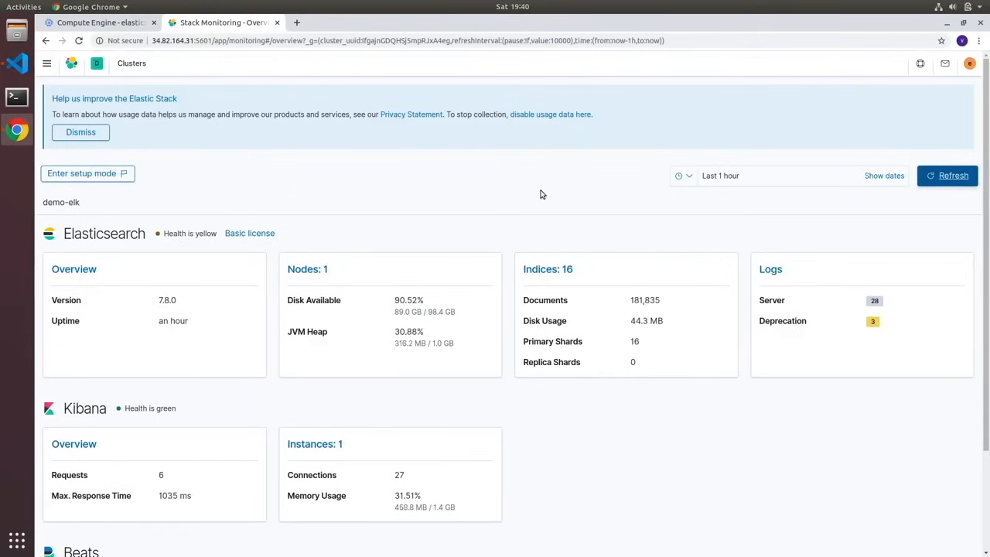
pyautogui.scroll(-3, 541, 193)
pyautogui.scroll(3, 533, 427)
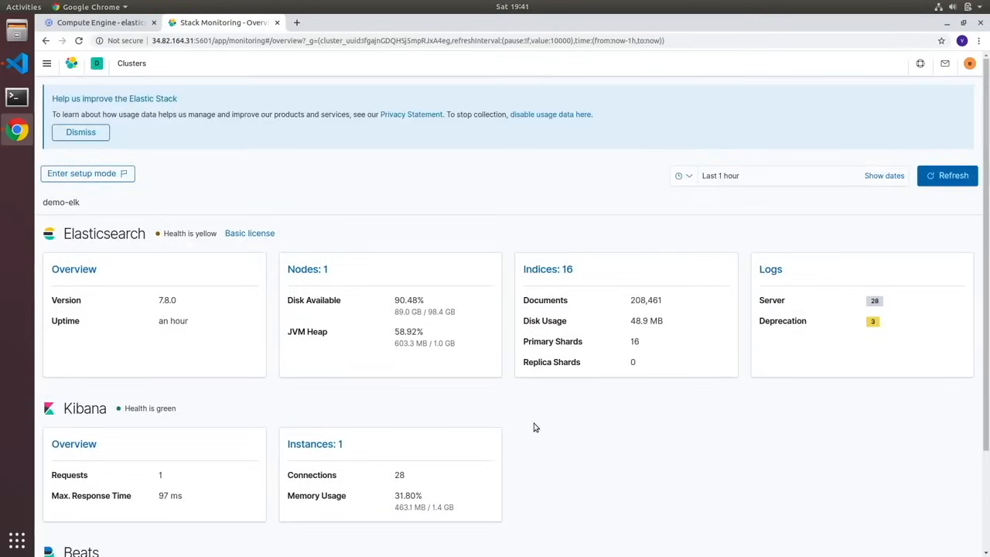
pyautogui.scroll(-3, 534, 426)
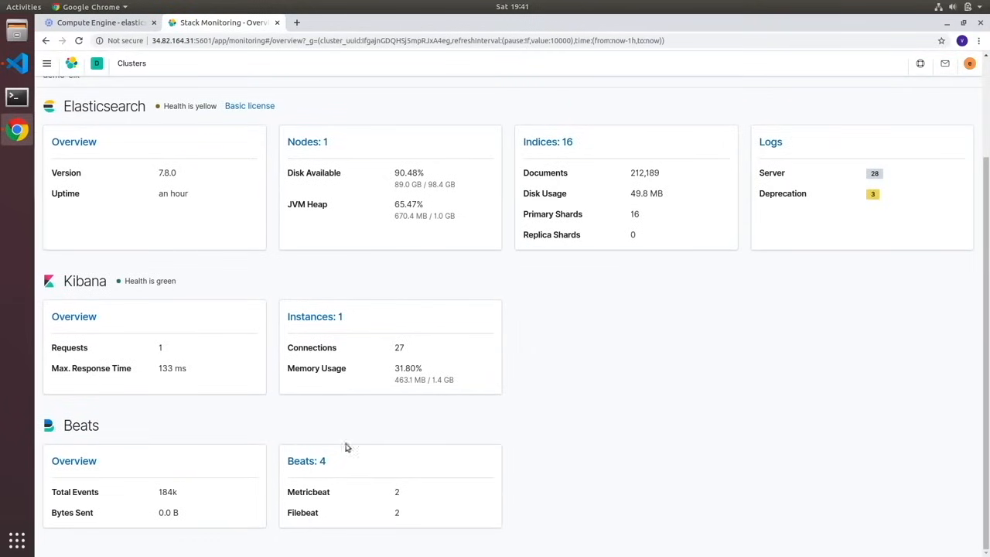
# - Open the list of Beats instances and examine the monitoring charts of the webserver-1 Filebeat instance
pyautogui.click(307, 461)
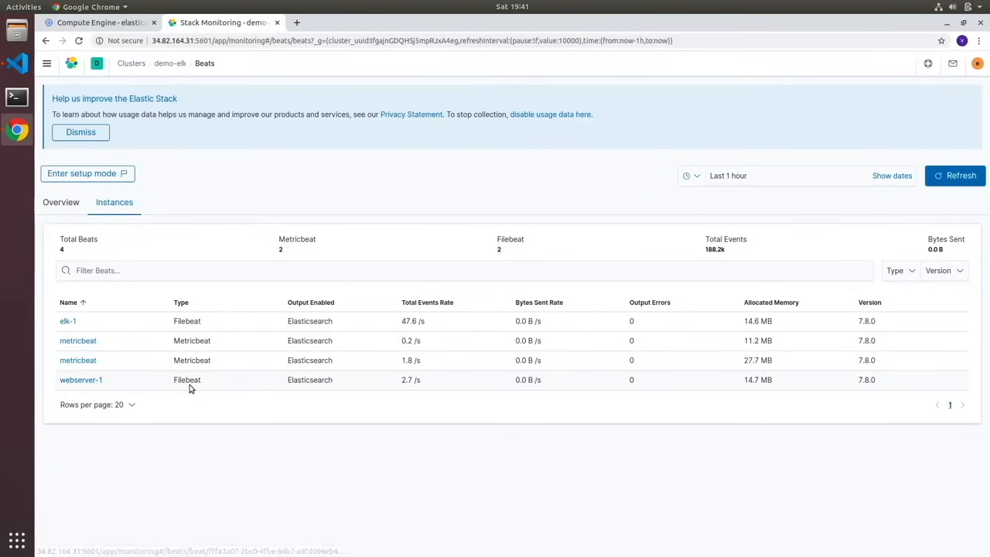
pyautogui.click(93, 380)
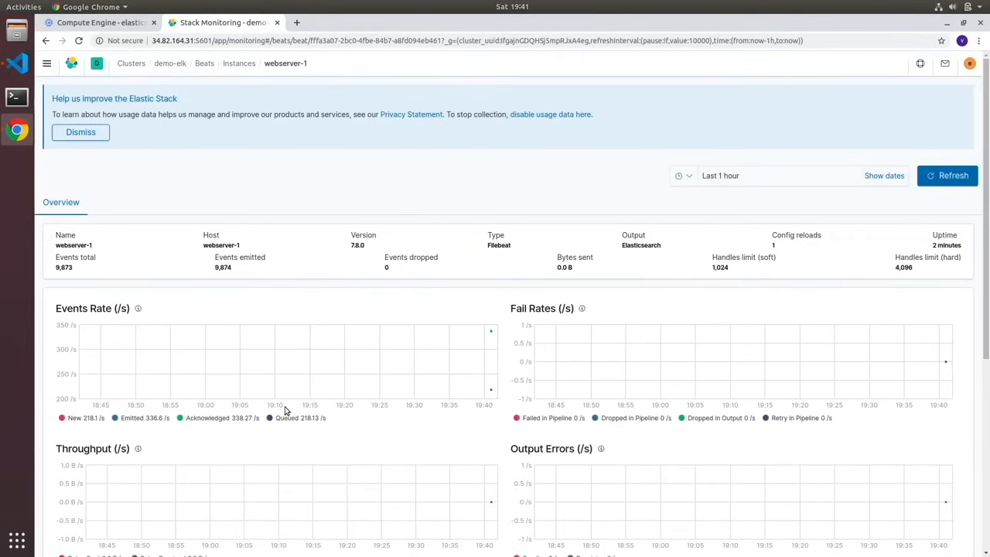
pyautogui.scroll(-2, 285, 410)
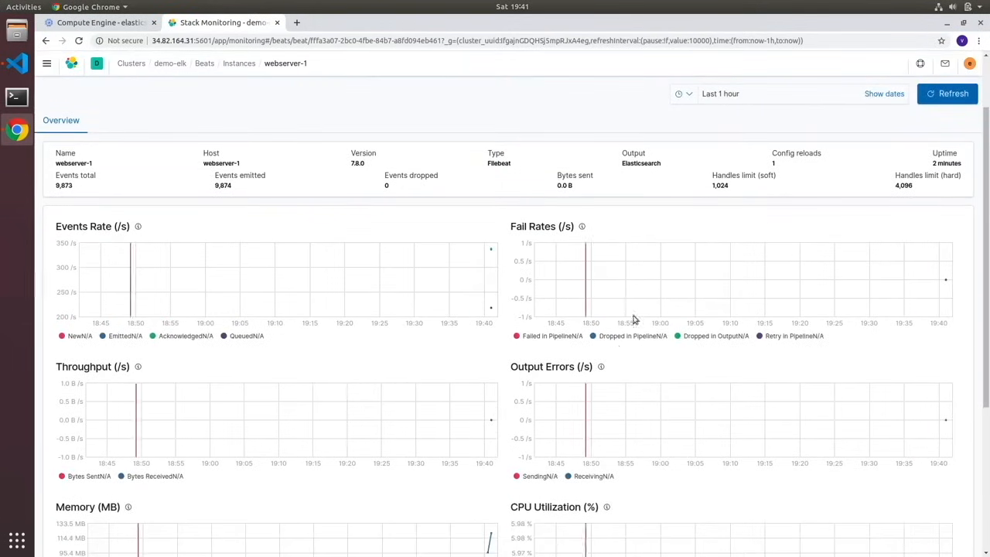
pyautogui.scroll(2, 328, 195)
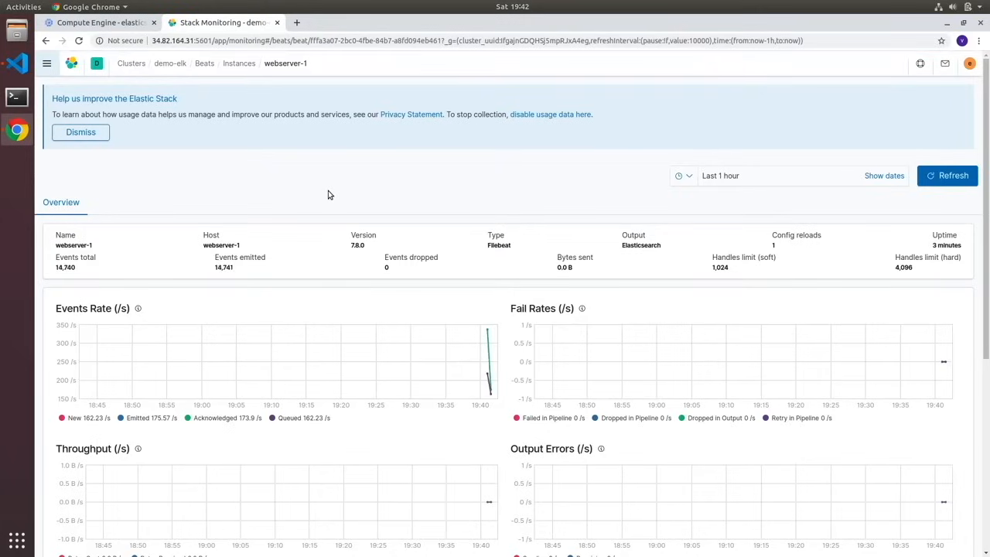
# - Search the Kibana dashboards for "apache", open [Filebeat Apache] Access and error logs ECS, and examine its charts
pyautogui.click(46, 64)
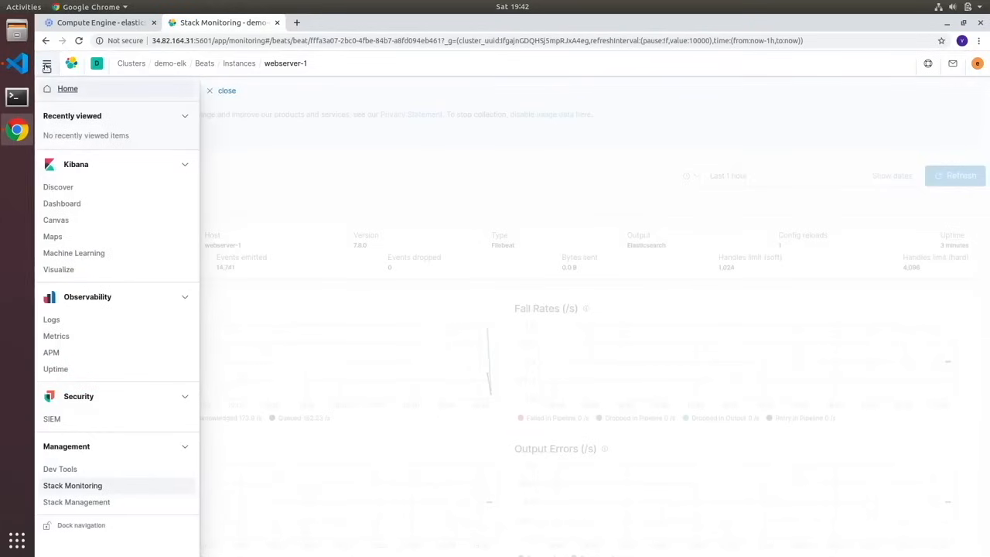
pyautogui.click(69, 204)
pyautogui.click(327, 221)
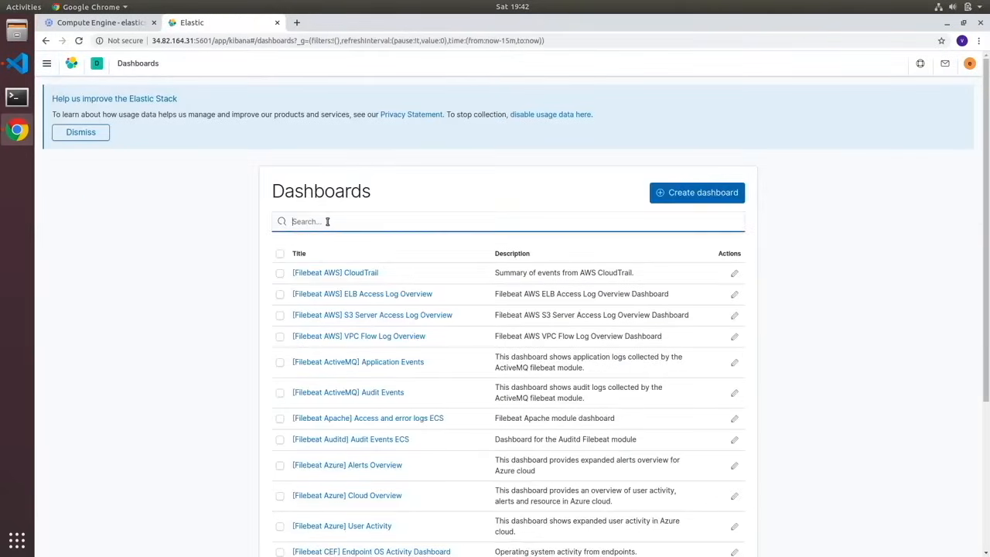
pyautogui.write('apache')
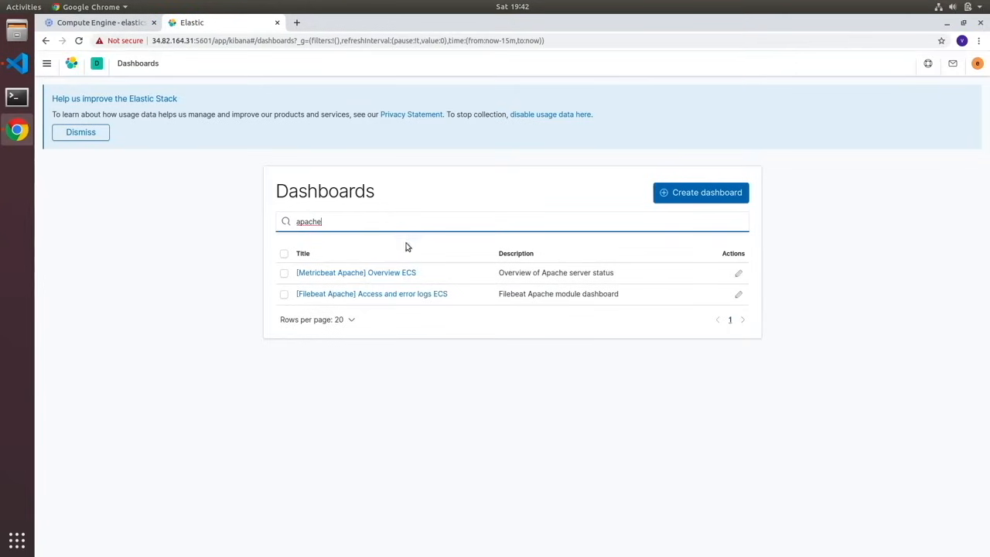
pyautogui.click(422, 296)
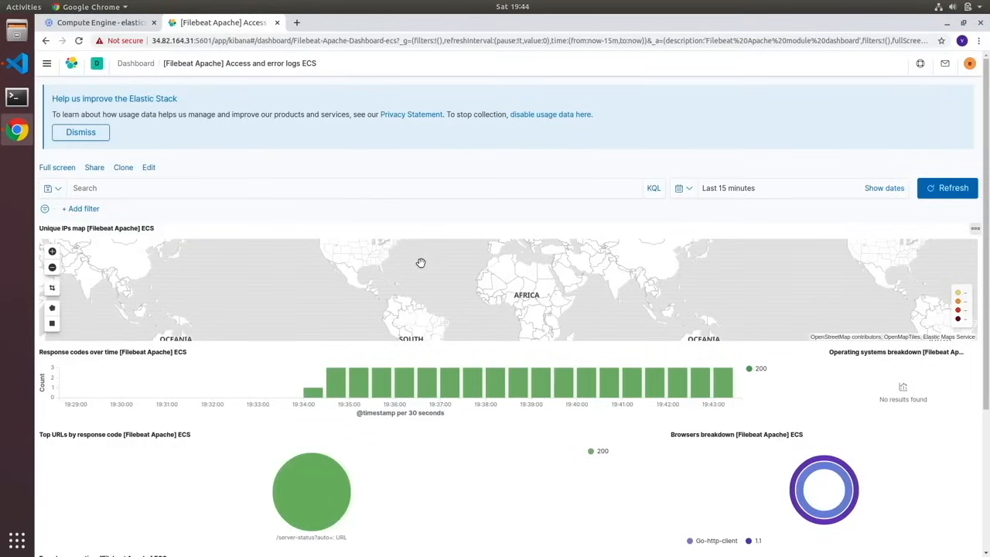
pyautogui.scroll(-1, 421, 263)
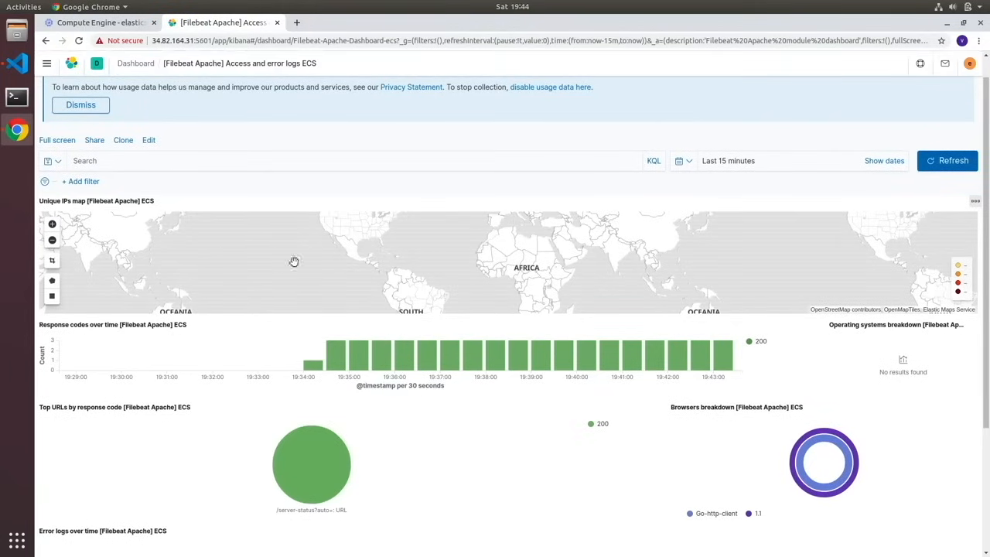
pyautogui.moveTo(415, 364)
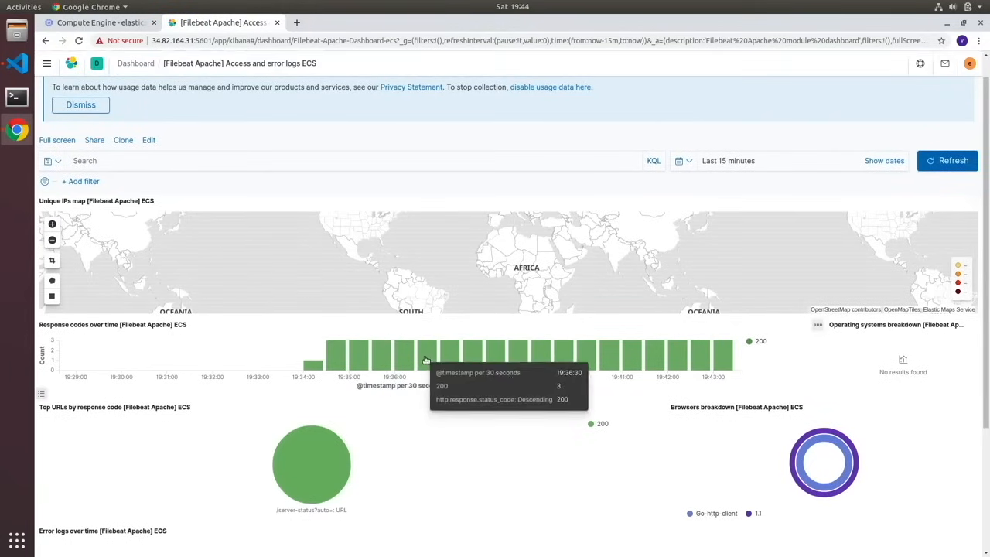
pyautogui.scroll(1, 809, 457)
pyautogui.moveTo(799, 496)
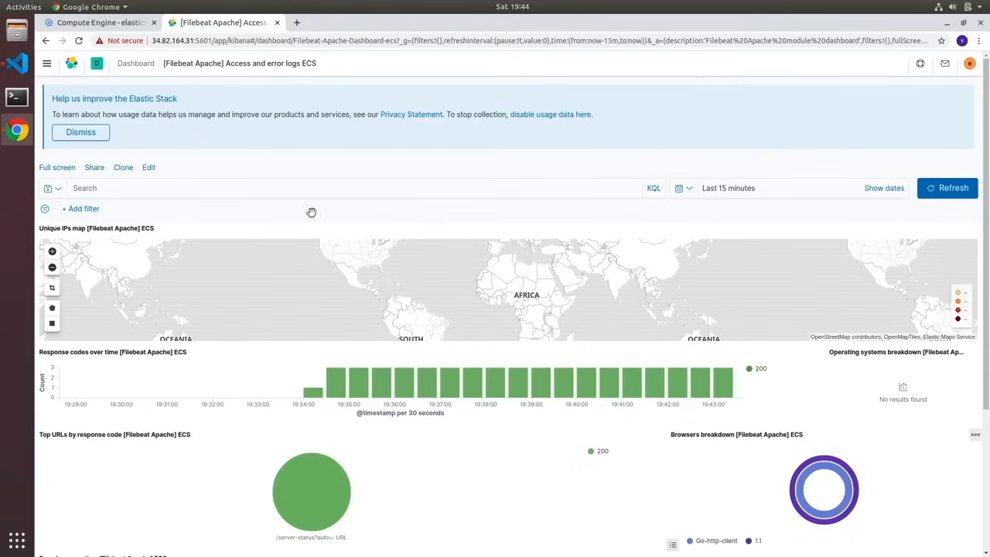
pyautogui.click(136, 25)
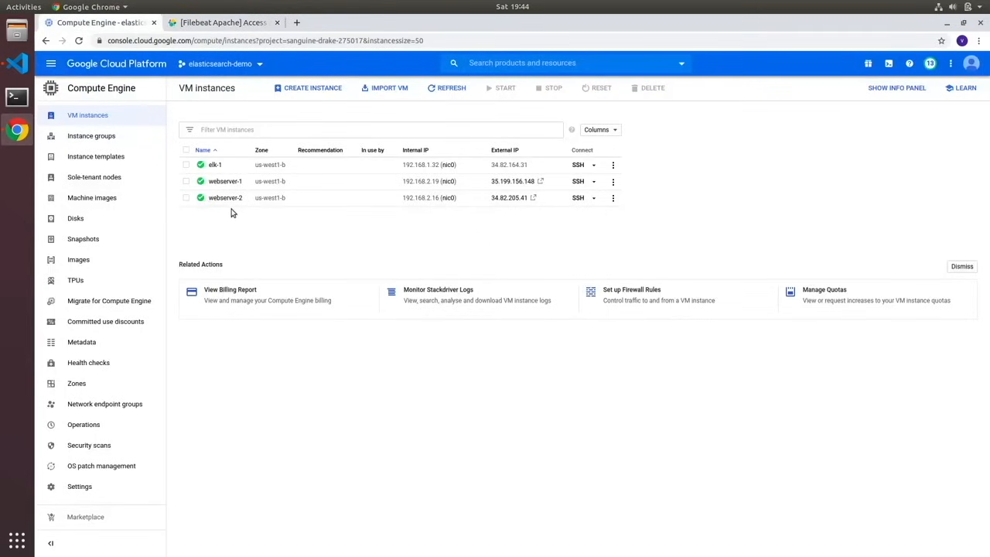
pyautogui.click(225, 22)
pyautogui.click(48, 64)
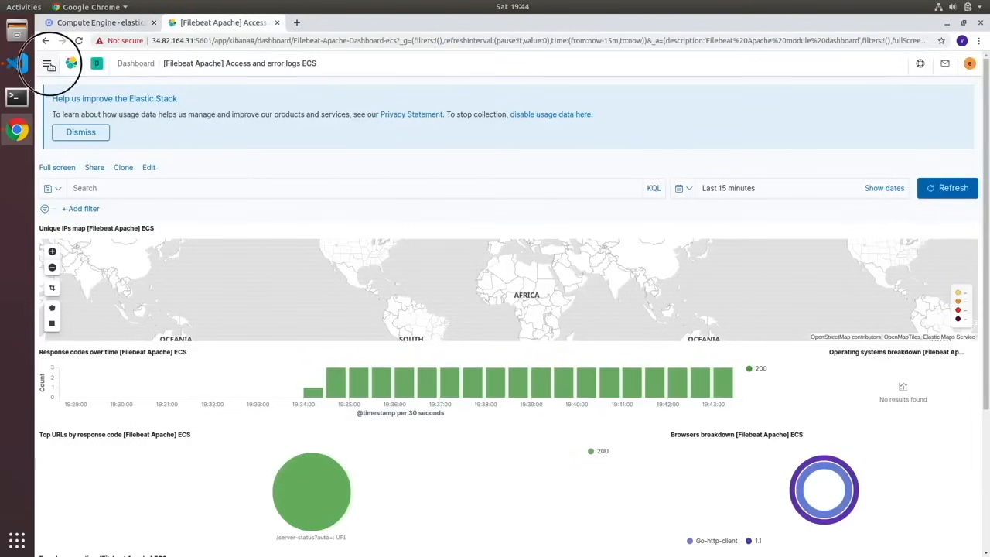
pyautogui.click(294, 153)
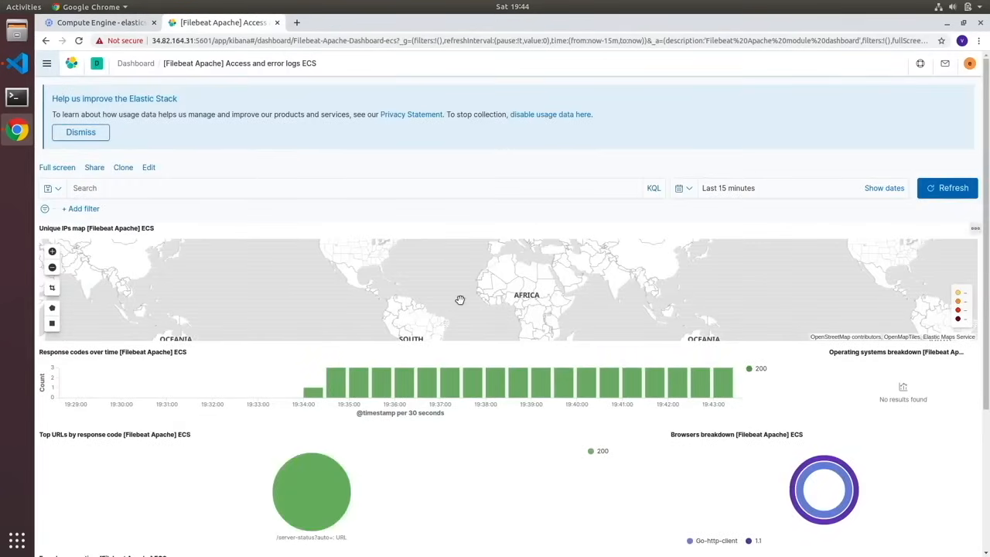
# - Go from the Filebeat Apache dashboard to Kibana's Stack Monitoring page
pyautogui.click(47, 63)
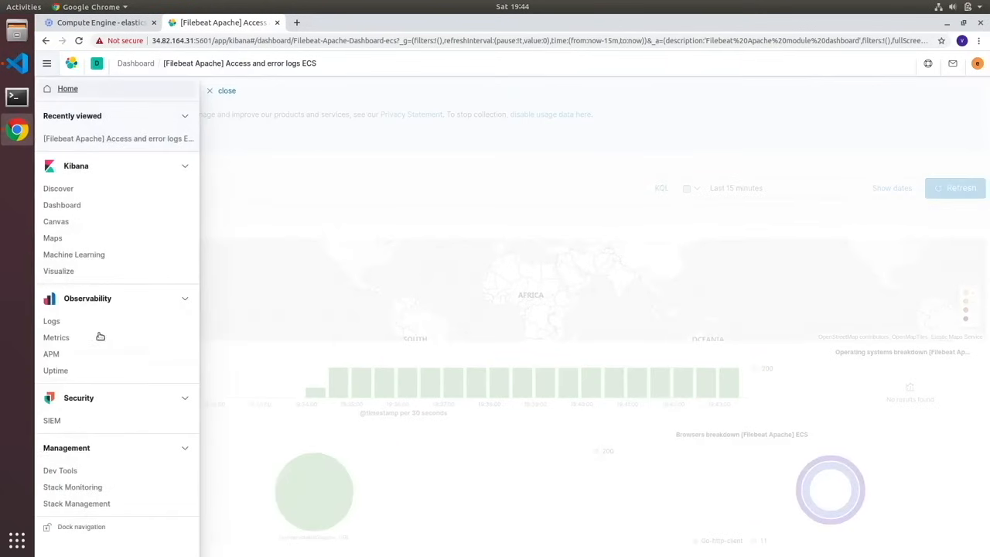
pyautogui.click(71, 488)
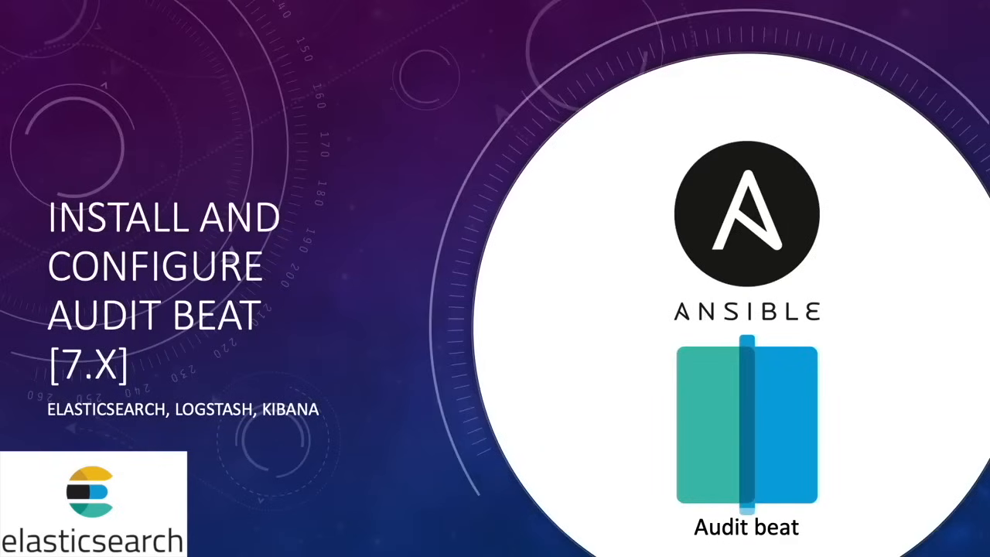
pyautogui.press('Right')
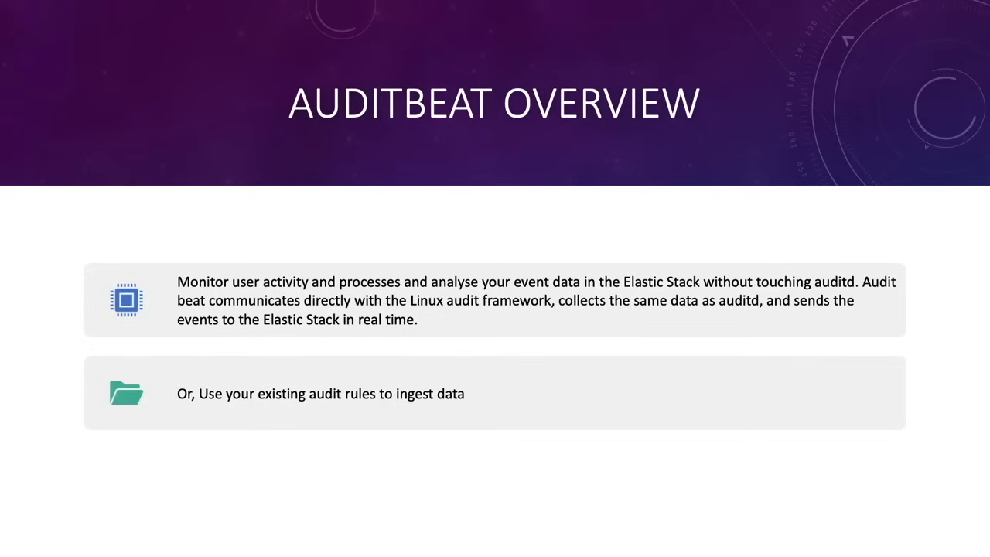
pyautogui.press('Right')
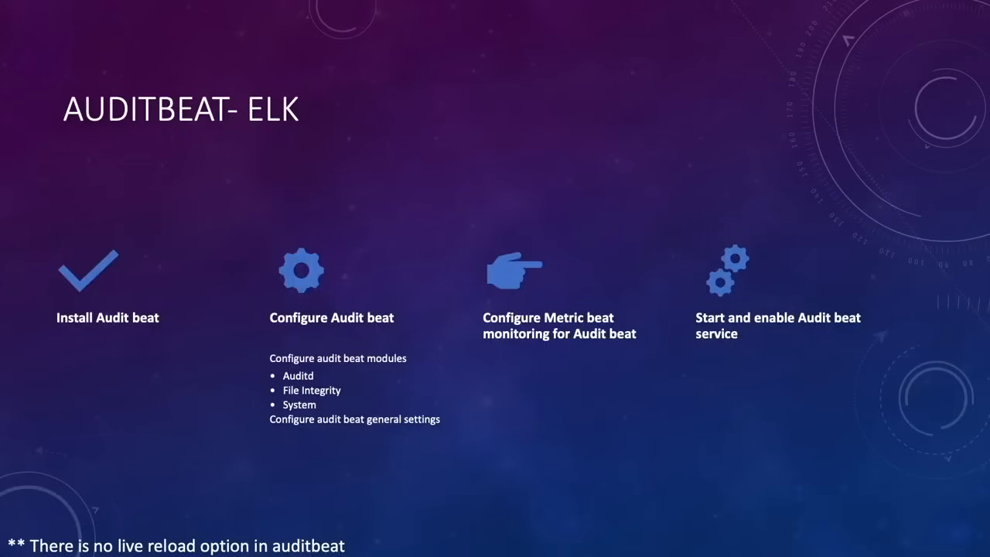
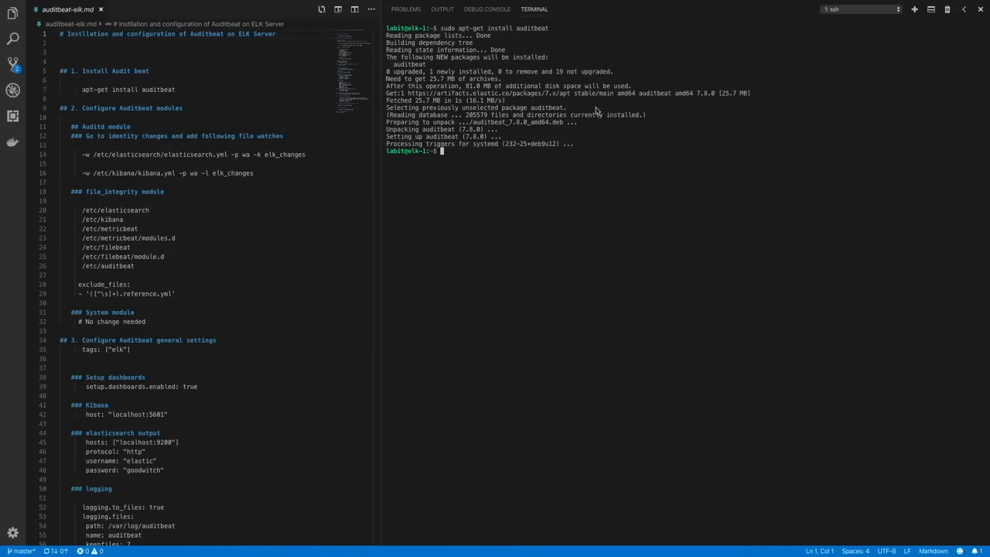
# - Open /etc/auditbeat/auditbeat.yml in nano with sudo rights on the elk-1 server
pyautogui.press('Return')
pyautogui.press('Return')
pyautogui.press('Return')
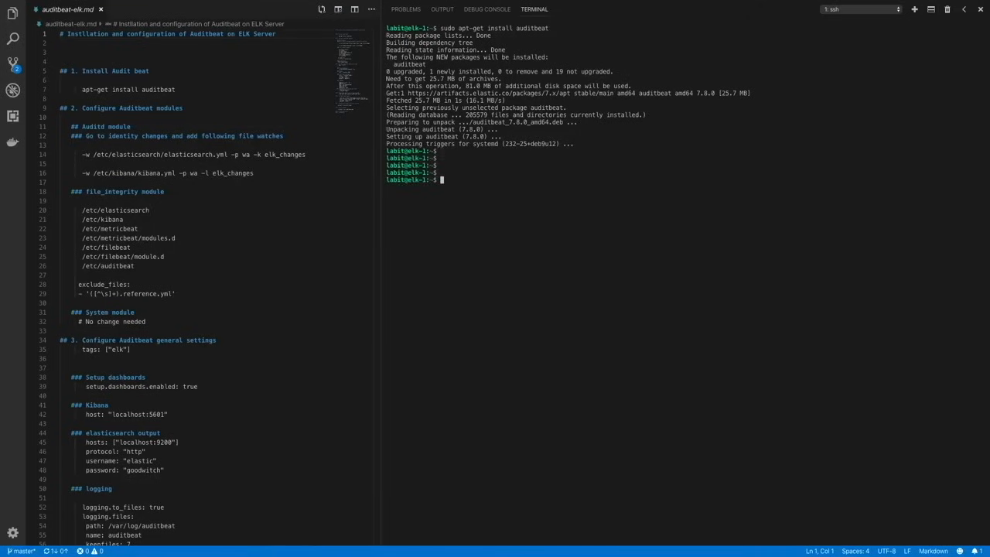
pyautogui.write('sudo nanp /etc/au')
pyautogui.press('Tab')
pyautogui.write('auditbeat.')
pyautogui.press('Tab')
pyautogui.press('Return')
# - Copy the elasticsearch.yml and kibana.yml file watch rules from the auditbeat-elk.md notes into the auditd module's Identity changes section
pyautogui.press('Down')
pyautogui.press('Down')
pyautogui.press('Down')
pyautogui.press('Down')
pyautogui.press('Down')
pyautogui.press('Down')
pyautogui.press('Down')
pyautogui.press('Down')
pyautogui.press('Down')
pyautogui.press('Down')
pyautogui.press('Down')
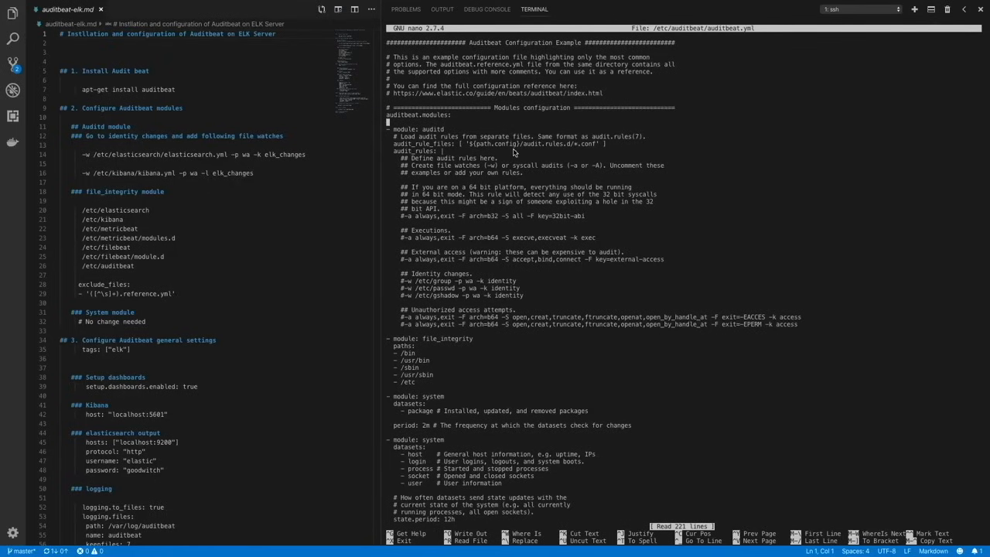
pyautogui.press('Down')
pyautogui.press('Down')
pyautogui.press('Down')
pyautogui.press('Down')
pyautogui.press('Down')
pyautogui.press('Down')
pyautogui.press('Down')
pyautogui.press('Down')
pyautogui.press('Down')
pyautogui.press('Down')
pyautogui.press('Down')
pyautogui.press('Down')
pyautogui.press('Down')
pyautogui.press('Down')
pyautogui.press('Down')
pyautogui.press('Down')
pyautogui.press('Down')
pyautogui.press('Down')
pyautogui.press('Down')
pyautogui.press('Down')
pyautogui.press('Down')
pyautogui.press('Down')
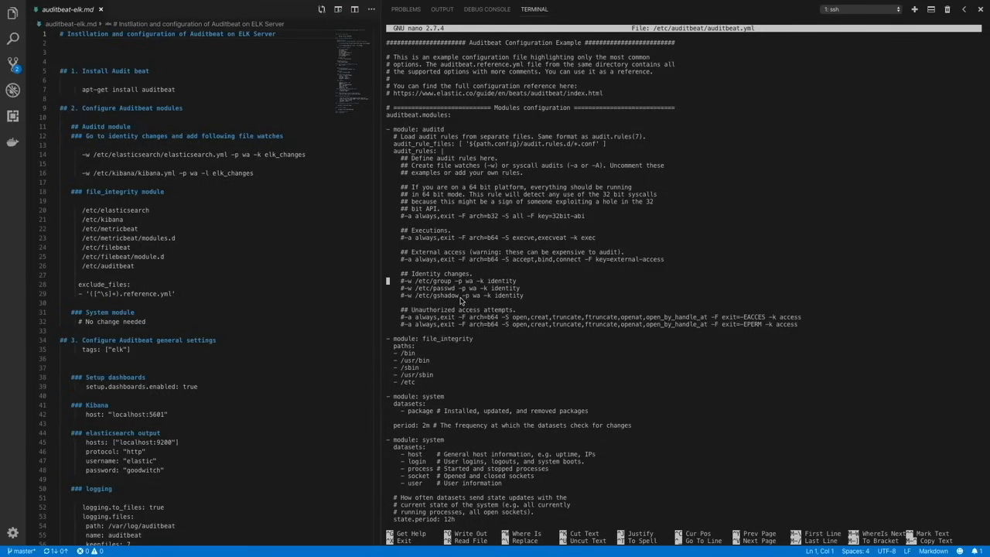
pyautogui.press('Right')
pyautogui.press('Right')
pyautogui.press('Right')
pyautogui.press('Down')
pyautogui.press('Down')
pyautogui.press('Down')
pyautogui.press('Return')
pyautogui.press('Return')
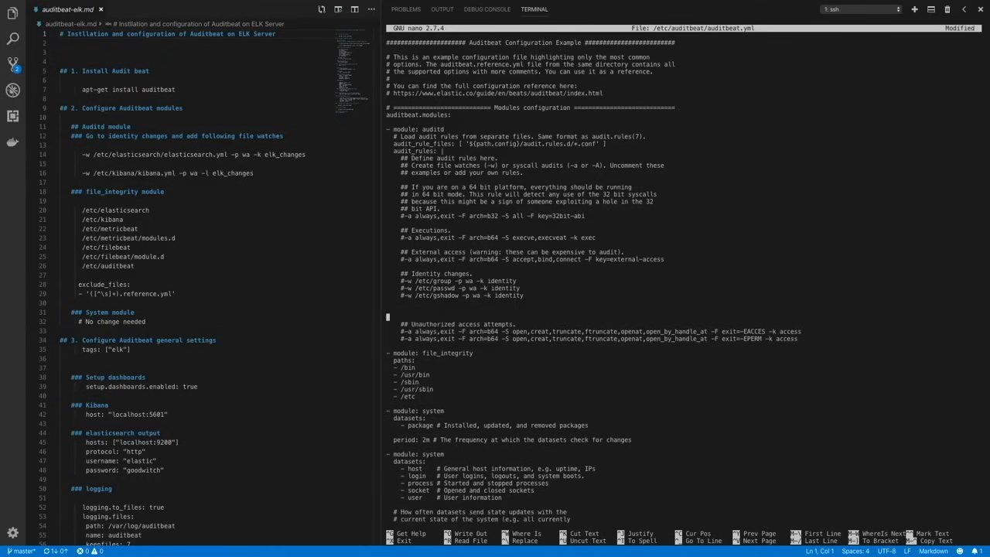
pyautogui.press('Up')
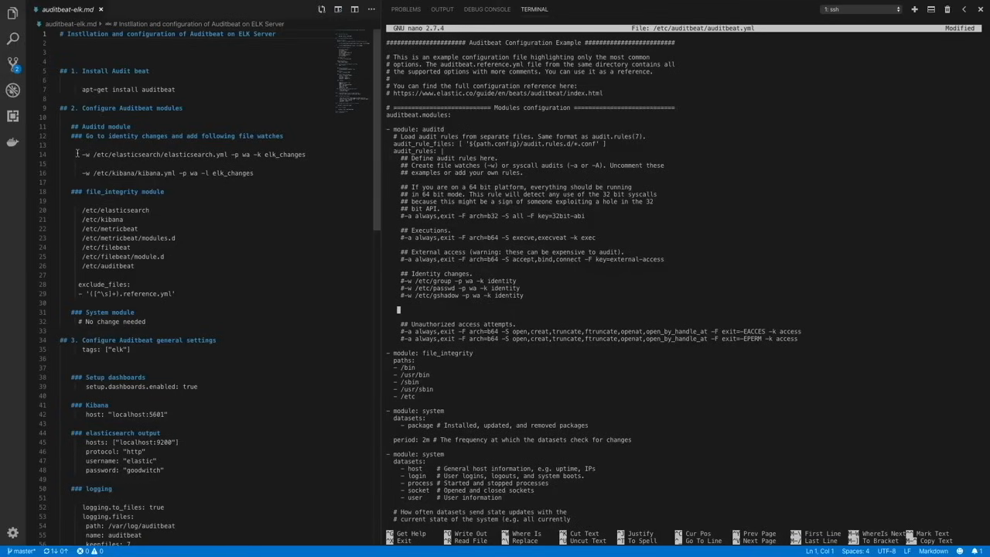
pyautogui.moveTo(101, 154); pyautogui.dragTo(212, 154)
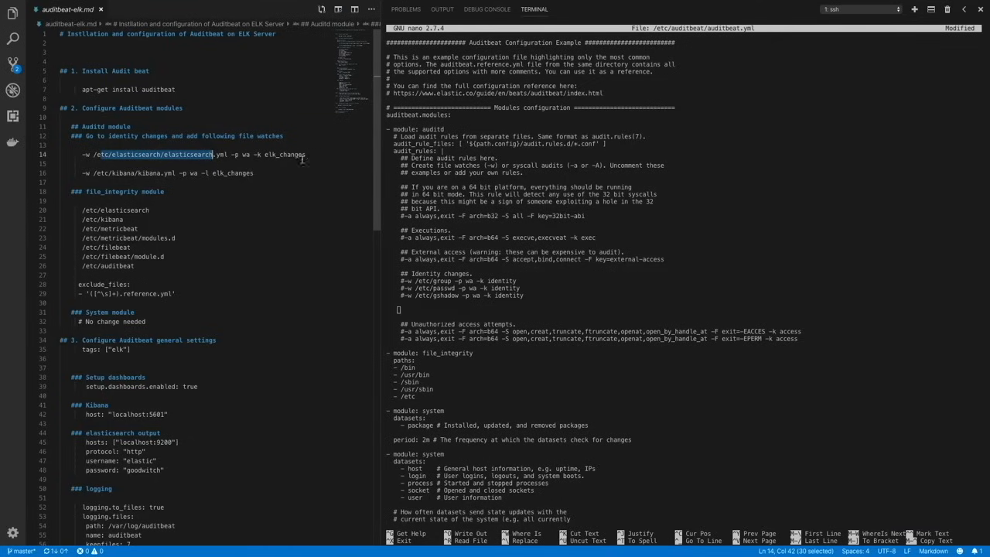
pyautogui.moveTo(255, 173); pyautogui.dragTo(77, 156)
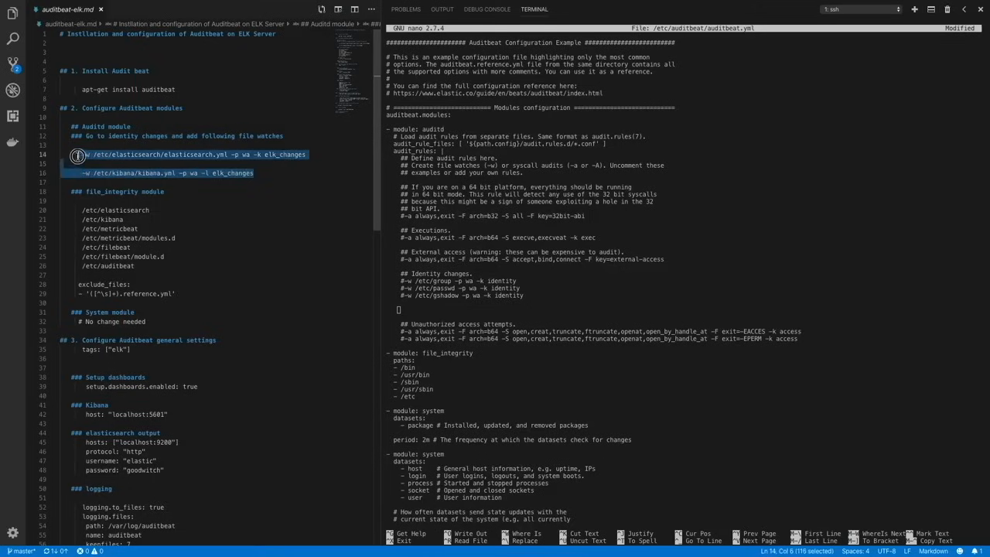
pyautogui.click(452, 314)
pyautogui.write('-w /etc/elasticsearch/elasticsearch.yml -p wa -k elk_changes        -w /etc/kibana/kibana.yml -p wa -l elk_changes')
# - Correct the kibana.yml watch rule so that it ends in -k elk_changes
pyautogui.press('Left')
pyautogui.press('Left')
pyautogui.press('Left')
pyautogui.press('Left')
pyautogui.press('Left')
pyautogui.press('Left')
pyautogui.press('Left')
pyautogui.press('Left')
pyautogui.press('Left')
pyautogui.press('Left')
pyautogui.press('Left')
pyautogui.press('Left')
pyautogui.press('Left')
pyautogui.press('Left')
pyautogui.press('Left')
pyautogui.press('Left')
pyautogui.press('Left')
pyautogui.press('Left')
pyautogui.press('BackSpace')
pyautogui.press('BackSpace')
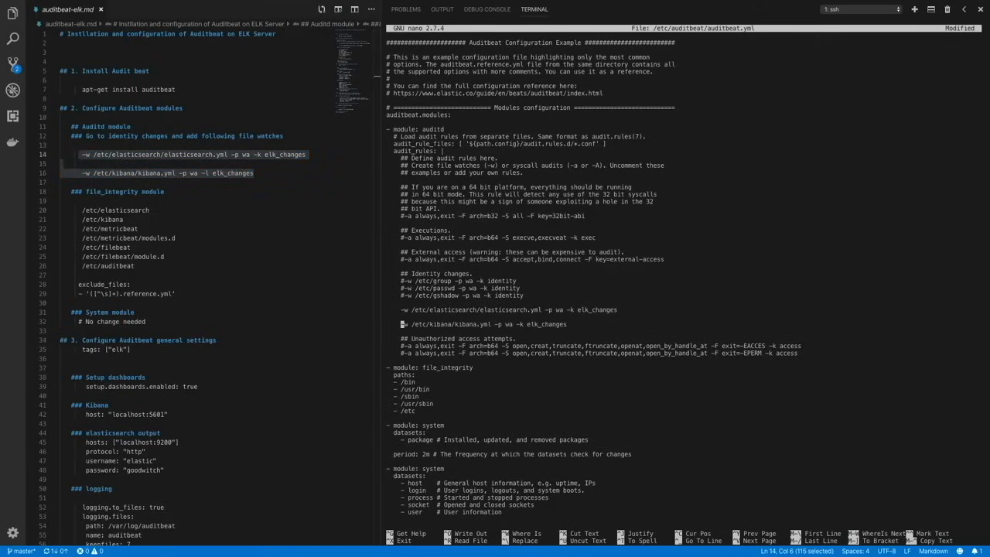
# - Uncomment the group, passwd and gshadow identity rules and remove the blank lines around the added ELK file watches
pyautogui.press('Up')
pyautogui.press('Up')
pyautogui.press('Up')
pyautogui.press('Up')
pyautogui.press('Up')
pyautogui.press('Up')
pyautogui.press('Delete')
pyautogui.press('Down')
pyautogui.press('Right')
pyautogui.press('Down')
pyautogui.press('Down')
pyautogui.press('Down')
pyautogui.press('Down')
pyautogui.press('Down')
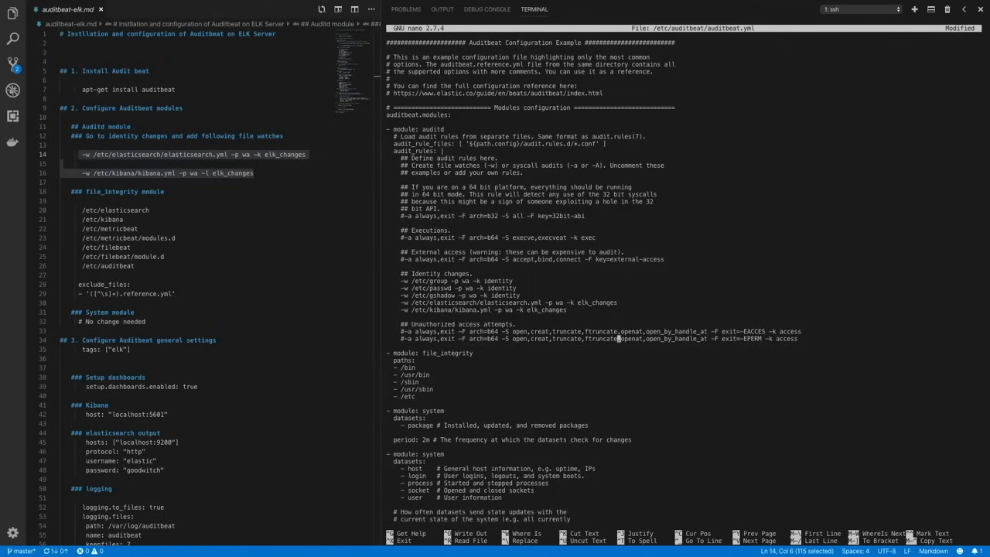
# - Uncomment both Unauthorized access attempts rules, for EACCES and EPERM
pyautogui.press('Up')
pyautogui.press('Left')
pyautogui.press('Left')
pyautogui.press('Left')
pyautogui.press('Left')
pyautogui.press('Left')
pyautogui.press('Left')
pyautogui.press('Left')
pyautogui.press('Left')
pyautogui.press('Left')
pyautogui.press('Left')
pyautogui.press('Left')
pyautogui.press('Left')
pyautogui.press('Left')
pyautogui.press('Left')
pyautogui.press('Left')
pyautogui.press('Left')
pyautogui.press('Left')
pyautogui.press('Left')
pyautogui.press('Left')
pyautogui.press('Left')
pyautogui.press('Left')
pyautogui.press('Left')
pyautogui.press('Left')
pyautogui.press('Left')
pyautogui.press('Left')
pyautogui.press('Left')
pyautogui.press('Left')
pyautogui.press('Left')
pyautogui.press('Left')
pyautogui.press('Left')
pyautogui.press('Left')
pyautogui.press('Left')
pyautogui.press('Left')
pyautogui.press('Left')
pyautogui.press('Left')
pyautogui.press('Left')
pyautogui.press('Left')
pyautogui.press('Left')
pyautogui.press('Left')
pyautogui.press('Left')
pyautogui.press('Home')
pyautogui.press('Delete')
pyautogui.press('Down')
pyautogui.press('Delete')
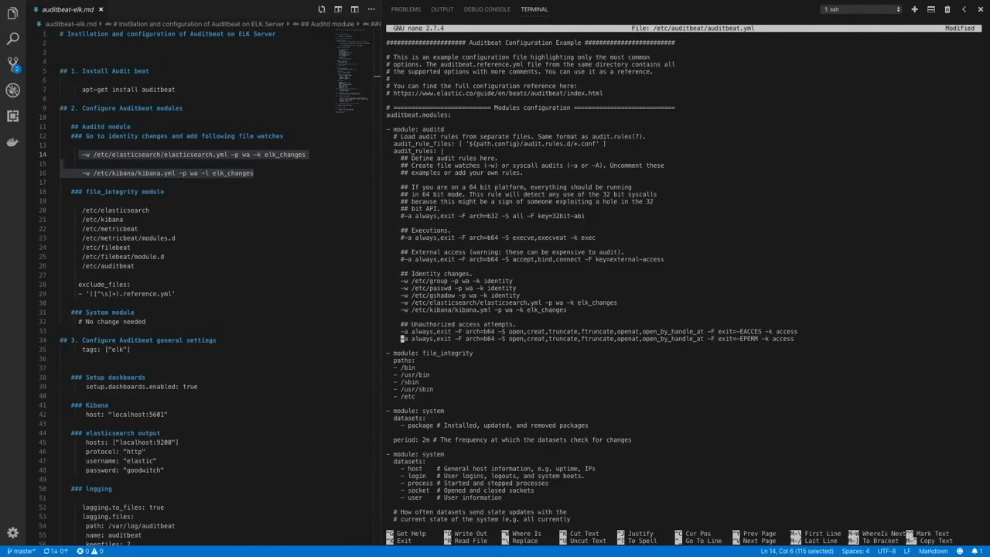
# - Add /etc/elasticsearch and /etc/kibana from the notes to the paths of the file_integrity module
pyautogui.press('Down')
pyautogui.press('Down')
pyautogui.press('Down')
pyautogui.press('Down')
pyautogui.press('Down')
pyautogui.press('Down')
pyautogui.press('Down')
pyautogui.press('Down')
pyautogui.press('Down')
pyautogui.press('Down')
pyautogui.press('Down')
pyautogui.press('Down')
pyautogui.press('Down')
pyautogui.press('Down')
pyautogui.press('Down')
pyautogui.press('Down')
pyautogui.press('Up')
pyautogui.press('Up')
pyautogui.press('Up')
pyautogui.press('Up')
pyautogui.press('Up')
pyautogui.press('Up')
pyautogui.press('Up')
pyautogui.press('Up')
pyautogui.press('Up')
pyautogui.press('Down')
pyautogui.press('Right')
pyautogui.press('Right')
pyautogui.press('Right')
pyautogui.press('Right')
pyautogui.press('Return')
pyautogui.write('-')
pyautogui.moveTo(123, 220); pyautogui.dragTo(82, 211)
pyautogui.rightClick(102, 211)
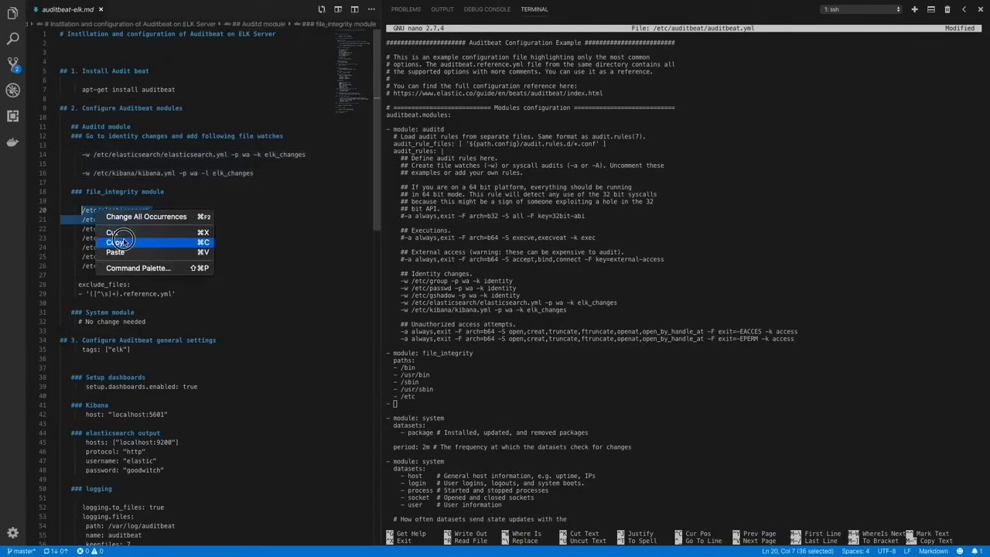
pyautogui.click(122, 242)
pyautogui.click(461, 394)
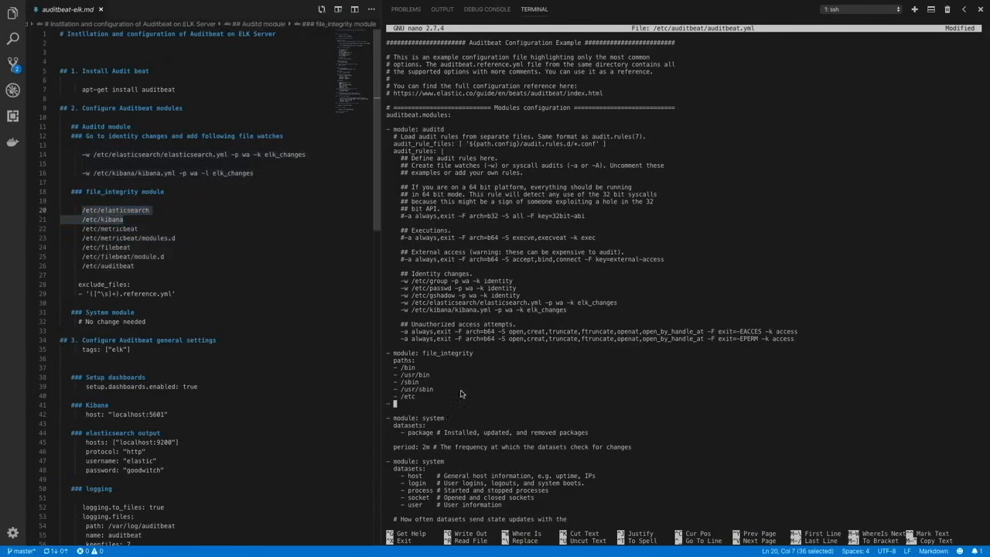
pyautogui.hotkey('ctrl', 'shift', 'v')
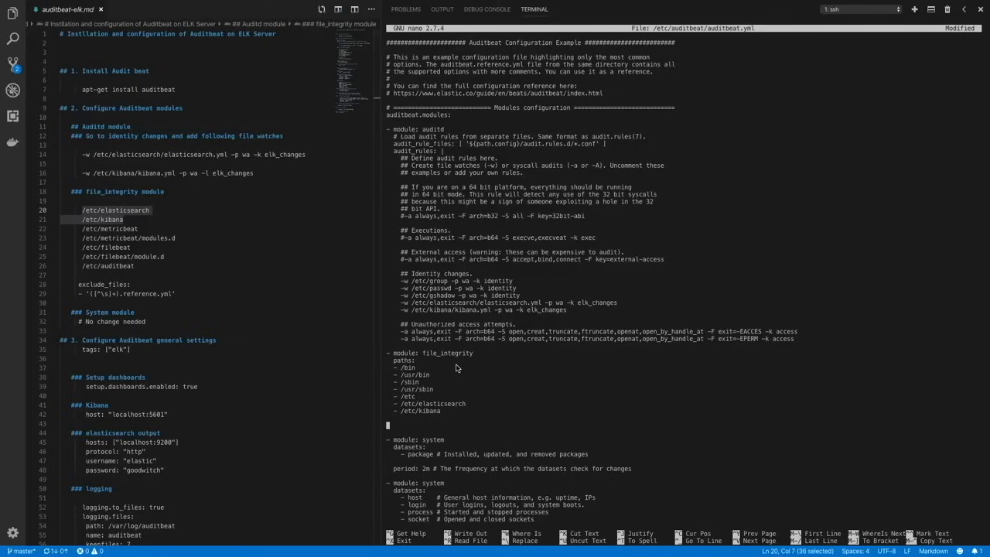
# - Copy the exclude_files block with '([^\s]+).reference.yml' from the notes below the file_integrity paths and reduce the pattern line's indent to two spaces
pyautogui.moveTo(78, 285); pyautogui.dragTo(182, 293)
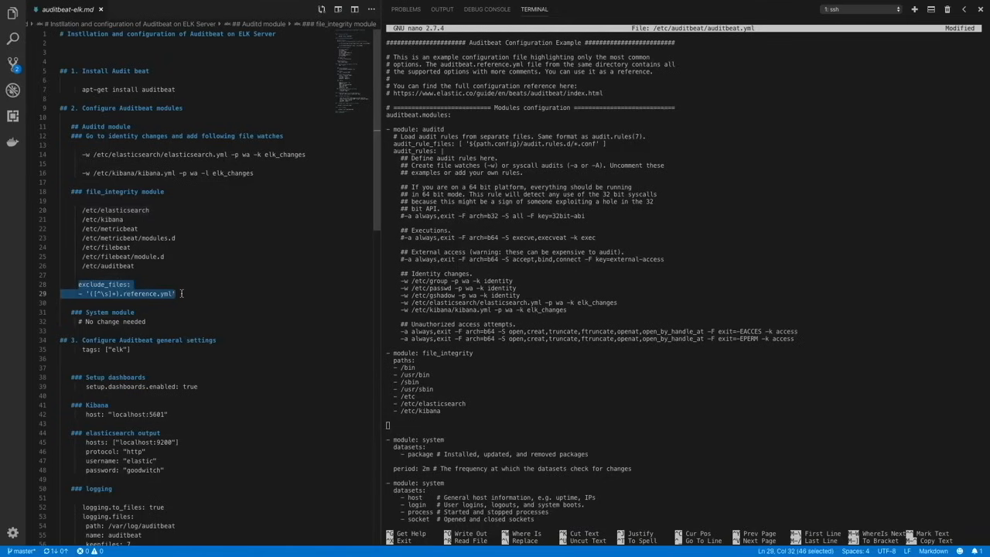
pyautogui.click(426, 401)
pyautogui.press('super+v')
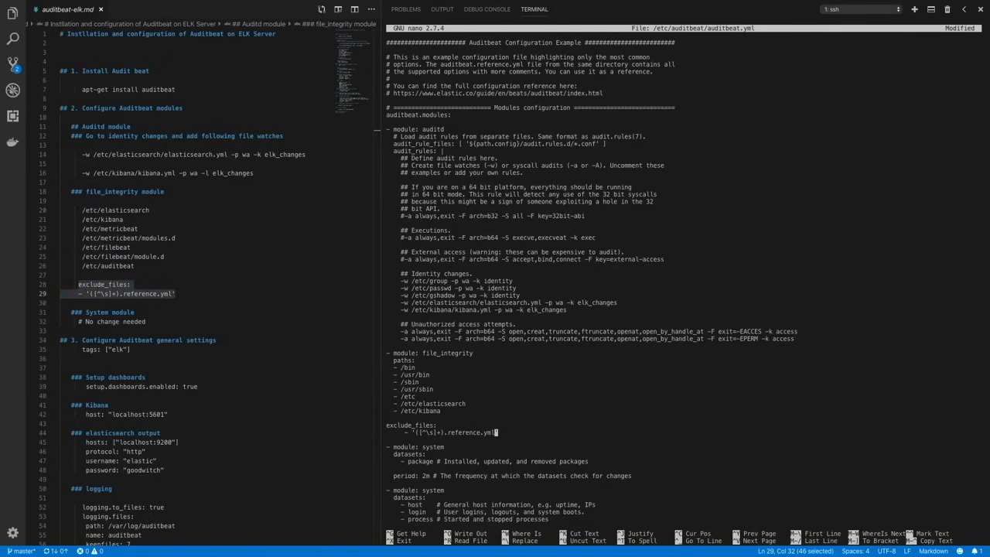
pyautogui.press('Left')
pyautogui.press('Left')
pyautogui.press('Left')
pyautogui.press('Left')
pyautogui.press('Left')
pyautogui.press('Left')
pyautogui.press('Left')
pyautogui.press('Left')
pyautogui.press('Left')
pyautogui.press('Left')
pyautogui.press('Left')
pyautogui.press('Left')
pyautogui.press('Left')
pyautogui.press('Left')
pyautogui.press('Left')
pyautogui.press('Left')
pyautogui.press('Left')
pyautogui.press('Left')
pyautogui.press('Left')
pyautogui.press('Left')
pyautogui.press('Left')
pyautogui.press('Left')
pyautogui.press('Left')
pyautogui.press('Left')
pyautogui.press('Left')
pyautogui.press('BackSpace')
pyautogui.press('BackSpace')
pyautogui.press('BackSpace')
pyautogui.press('Right')
pyautogui.press('Right')
pyautogui.press('Right')
pyautogui.press('Right')
pyautogui.press('Right')
pyautogui.press('Right')
pyautogui.press('Right')
pyautogui.press('Right')
pyautogui.press('Right')
pyautogui.press('Right')
pyautogui.press('Right')
pyautogui.press('Right')
pyautogui.press('Right')
pyautogui.press('Right')
# - Uncomment setup.dashboards.enabled in the Dashboards section and set it to true
pyautogui.press('Down')
pyautogui.press('Down')
pyautogui.press('Down')
pyautogui.press('Down')
pyautogui.press('Down')
pyautogui.press('Down')
pyautogui.press('Down')
pyautogui.press('Down')
pyautogui.press('Down')
pyautogui.press('Down')
pyautogui.press('Down')
pyautogui.press('Down')
pyautogui.press('Down')
pyautogui.press('Down')
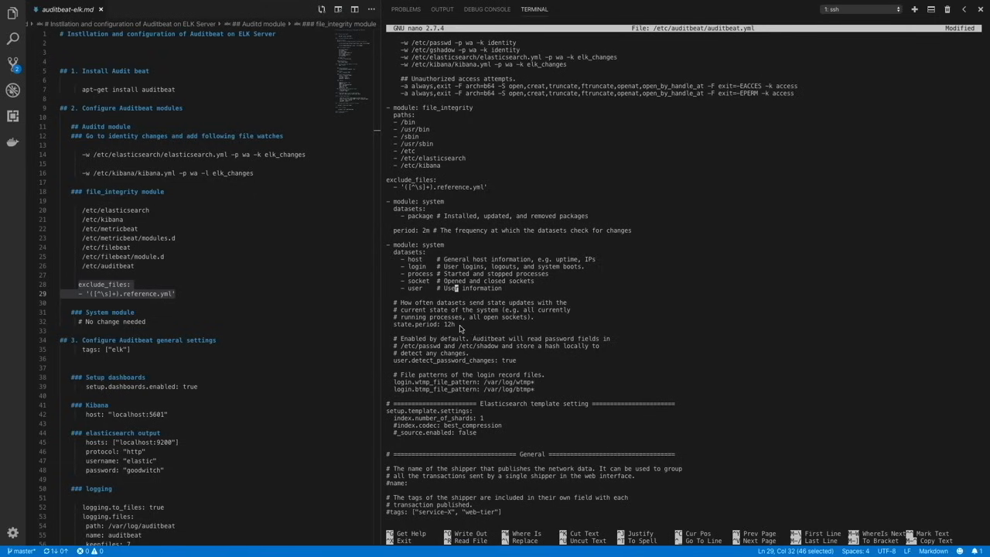
pyautogui.press('Down')
pyautogui.press('Down')
pyautogui.press('Down')
pyautogui.press('Down')
pyautogui.press('Down')
pyautogui.press('Down')
pyautogui.press('Down')
pyautogui.press('Down')
pyautogui.press('Down')
pyautogui.press('Down')
pyautogui.press('Down')
pyautogui.press('Down')
pyautogui.press('Down')
pyautogui.press('Down')
pyautogui.press('Down')
pyautogui.press('Down')
pyautogui.press('Down')
pyautogui.press('Down')
pyautogui.press('Down')
pyautogui.press('Down')
pyautogui.press('Down')
pyautogui.press('Down')
pyautogui.press('Down')
pyautogui.press('Down')
pyautogui.press('Down')
pyautogui.press('Down')
pyautogui.press('Down')
pyautogui.press('Down')
pyautogui.press('Down')
pyautogui.press('Down')
pyautogui.press('Down')
pyautogui.press('Down')
pyautogui.press('Down')
pyautogui.press('Down')
pyautogui.press('Down')
pyautogui.press('Down')
pyautogui.press('Down')
pyautogui.press('Up')
pyautogui.press('Up')
pyautogui.press('Up')
pyautogui.press('Up')
pyautogui.press('Up')
pyautogui.press('Up')
pyautogui.press('Up')
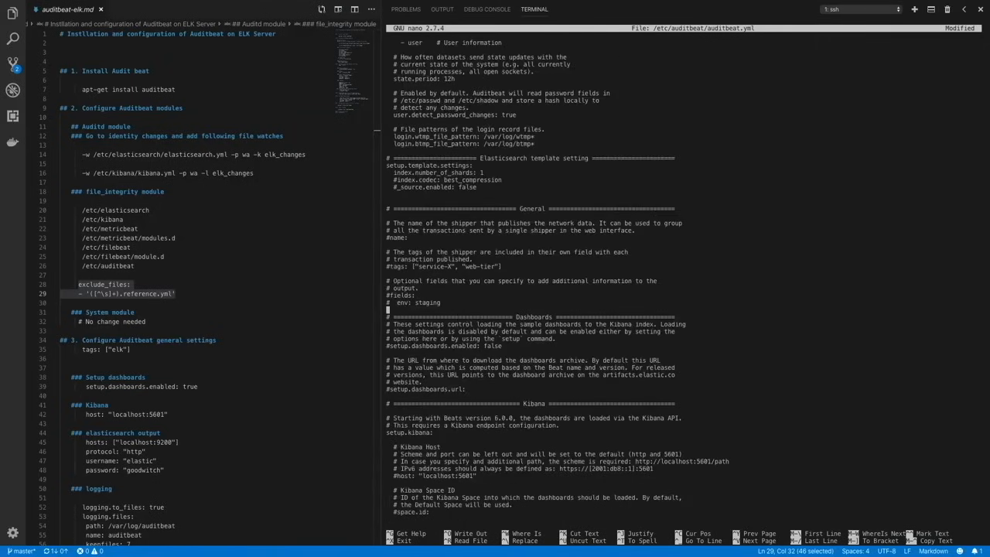
pyautogui.press('Left')
pyautogui.press('Left')
pyautogui.press('Left')
pyautogui.press('Left')
pyautogui.press('Left')
pyautogui.press('Left')
pyautogui.press('Left')
pyautogui.press('Left')
pyautogui.press('Left')
pyautogui.press('Left')
pyautogui.press('Left')
pyautogui.press('Left')
pyautogui.press('Left')
pyautogui.press('Left')
pyautogui.press('Left')
pyautogui.press('Left')
pyautogui.press('Left')
pyautogui.press('BackSpace')
pyautogui.press('Right')
pyautogui.press('Right')
pyautogui.press('Right')
pyautogui.press('Right')
pyautogui.press('Right')
pyautogui.press('Right')
pyautogui.press('Right')
pyautogui.press('Right')
pyautogui.press('Right')
pyautogui.press('Right')
pyautogui.press('Right')
pyautogui.press('Right')
pyautogui.press('Right')
pyautogui.press('Right')
pyautogui.press('Right')
pyautogui.press('Right')
pyautogui.press('Right')
pyautogui.press('Right')
pyautogui.press('Right')
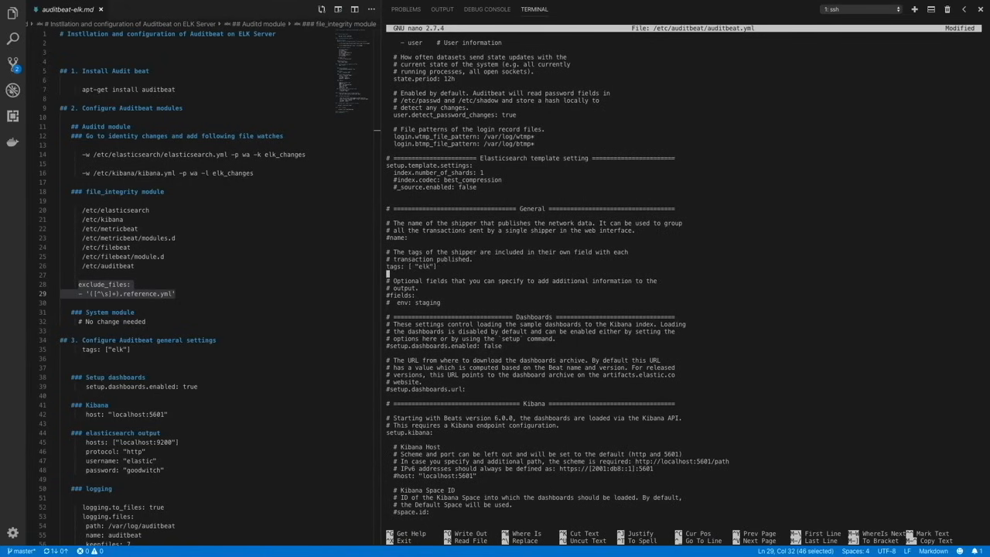
pyautogui.press('Down')
pyautogui.press('Down')
pyautogui.press('Down')
pyautogui.press('Down')
pyautogui.press('Down')
pyautogui.press('Down')
pyautogui.press('Down')
pyautogui.press('Down')
pyautogui.press('Down')
pyautogui.press('Down')
pyautogui.press('Left')
pyautogui.press('Left')
pyautogui.press('Left')
pyautogui.press('Left')
pyautogui.press('Left')
pyautogui.press('Left')
pyautogui.press('Left')
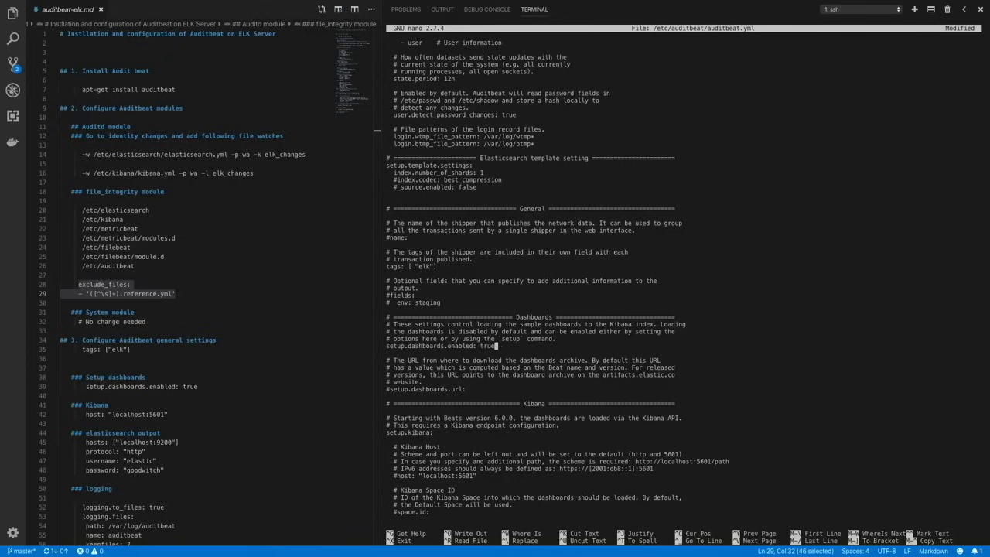
# - Uncomment the Kibana host setting "localhost:5601" under setup.kibana in auditbeat.yml
pyautogui.press('Down')
pyautogui.press('Down')
pyautogui.press('Down')
pyautogui.press('Down')
pyautogui.press('Down')
pyautogui.press('Down')
pyautogui.press('Down')
pyautogui.press('Down')
pyautogui.press('Down')
pyautogui.press('Down')
pyautogui.press('Down')
pyautogui.press('Down')
pyautogui.press('Down')
pyautogui.press('Down')
pyautogui.press('Down')
pyautogui.press('Down')
pyautogui.press('Down')
pyautogui.press('Down')
pyautogui.press('Down')
pyautogui.press('Down')
pyautogui.press('Down')
pyautogui.press('Down')
pyautogui.press('Down')
pyautogui.press('Down')
pyautogui.press('Up')
pyautogui.press('Up')
pyautogui.press('Up')
pyautogui.press('Up')
pyautogui.press('Up')
pyautogui.press('Up')
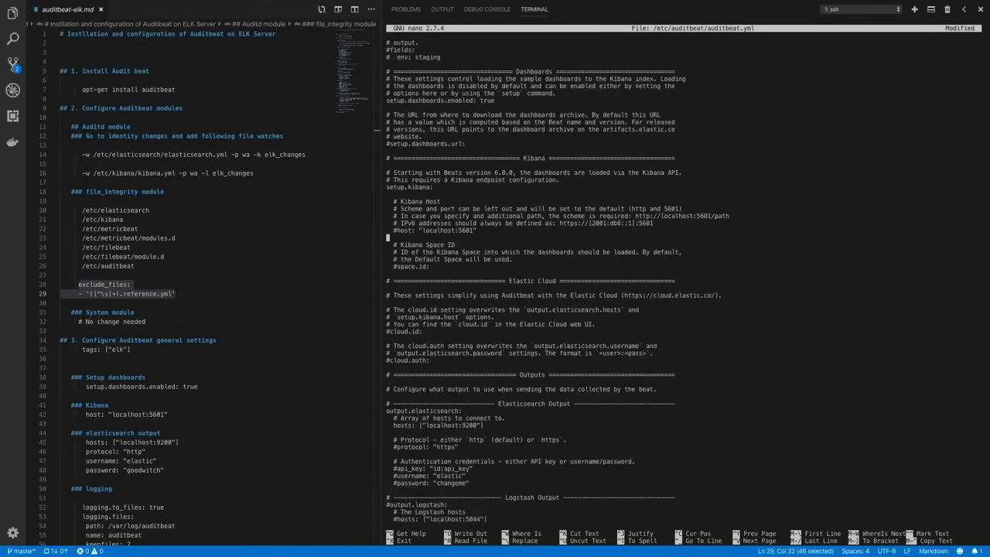
pyautogui.press('Left')
pyautogui.press('Home')
pyautogui.press('Delete')
# - Uncomment the protocol line of the Elasticsearch output and set it to "http"
pyautogui.press('Down')
pyautogui.press('Down')
pyautogui.press('Down')
pyautogui.press('Down')
pyautogui.press('Down')
pyautogui.press('Down')
pyautogui.press('Down')
pyautogui.press('Down')
pyautogui.press('Down')
pyautogui.press('Down')
pyautogui.press('Down')
pyautogui.press('Down')
pyautogui.press('Down')
pyautogui.press('Down')
pyautogui.press('Down')
pyautogui.press('Down')
pyautogui.press('Down')
# - Uncomment the username and password lines of the Elasticsearch output
pyautogui.press('Down')
pyautogui.press('Down')
pyautogui.press('Down')
pyautogui.press('Down')
pyautogui.press('Down')
pyautogui.press('Down')
pyautogui.press('Down')
pyautogui.press('Down')
pyautogui.press('Down')
pyautogui.press('Down')
pyautogui.press('Down')
pyautogui.press('Down')
pyautogui.press('Down')
pyautogui.press('Delete')
pyautogui.press('Right')
pyautogui.press('Right')
pyautogui.press('Right')
pyautogui.press('Right')
pyautogui.press('Right')
pyautogui.press('Right')
pyautogui.press('Right')
pyautogui.press('Right')
pyautogui.press('Right')
pyautogui.press('Right')
pyautogui.press('Right')
pyautogui.press('Right')
pyautogui.press('Right')
pyautogui.press('Right')
pyautogui.press('Right')
pyautogui.press('Delete')
pyautogui.press('Down')
pyautogui.press('Down')
pyautogui.press('Down')
pyautogui.press('Down')
pyautogui.press('Left')
pyautogui.press('Left')
pyautogui.press('Left')
pyautogui.press('Left')
pyautogui.press('Left')
pyautogui.press('Left')
pyautogui.press('Left')
pyautogui.press('Left')
pyautogui.press('Left')
pyautogui.press('Left')
pyautogui.press('Left')
pyautogui.press('Left')
pyautogui.press('Left')
pyautogui.press('Left')
pyautogui.press('Left')
pyautogui.press('Delete')
# - Uncomment logging.level: debug in the Logging section
pyautogui.press('Down')
pyautogui.press('Delete')
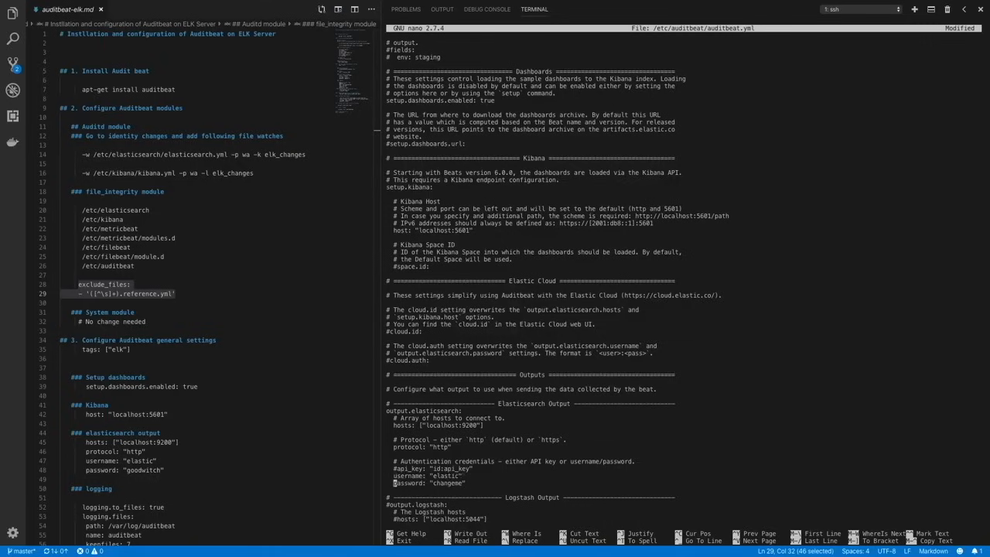
# - Replace the placeholder password of the Elasticsearch output with the account password from the notes
pyautogui.press('Right')
pyautogui.press('Right')
pyautogui.press('Right')
pyautogui.press('Right')
pyautogui.press('Right')
pyautogui.press('Right')
pyautogui.press('Right')
pyautogui.press('Right')
pyautogui.press('Right')
pyautogui.press('Right')
pyautogui.press('Right')
pyautogui.press('Delete')
pyautogui.press('Delete')
pyautogui.press('Delete')
pyautogui.press('Delete')
pyautogui.press('Delete')
pyautogui.press('Delete')
pyautogui.press('Delete')
pyautogui.press('Delete')
pyautogui.press('Down')
pyautogui.press('Down')
pyautogui.press('Down')
pyautogui.press('Down')
pyautogui.press('Down')
pyautogui.press('Down')
pyautogui.press('Down')
pyautogui.press('Down')
pyautogui.press('Down')
pyautogui.press('Down')
pyautogui.press('Down')
pyautogui.press('Down')
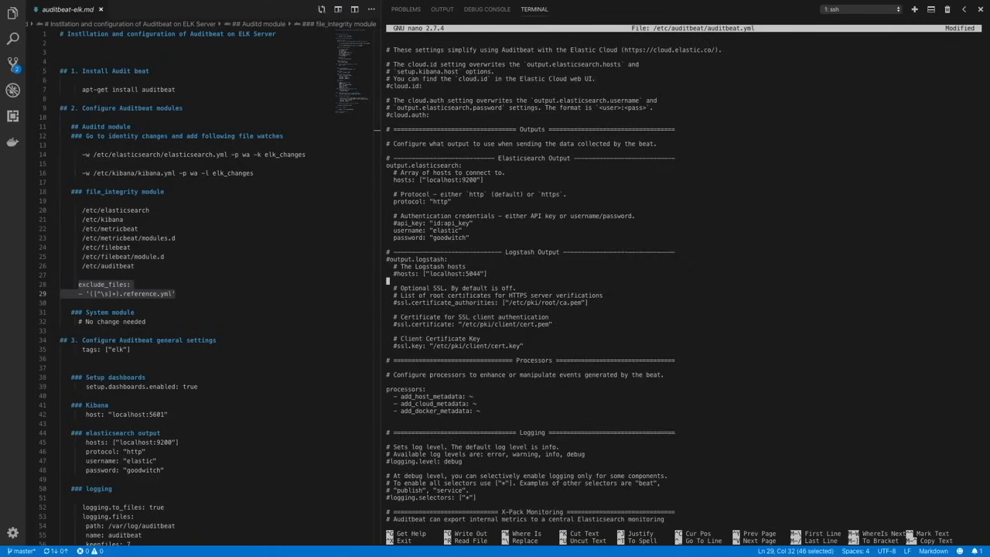
# - Uncomment logging.selectors: ["*"] in the Logging section
pyautogui.press('Down')
pyautogui.press('Down')
pyautogui.press('Down')
pyautogui.press('Down')
pyautogui.press('Down')
pyautogui.press('Down')
pyautogui.press('Down')
pyautogui.press('Down')
pyautogui.press('Down')
pyautogui.press('Down')
pyautogui.press('Down')
pyautogui.press('Down')
pyautogui.press('Down')
pyautogui.press('Down')
pyautogui.press('Down')
pyautogui.press('Down')
pyautogui.press('Down')
pyautogui.press('Down')
pyautogui.press('Down')
pyautogui.press('End')
pyautogui.press('Left')
pyautogui.press('Left')
pyautogui.press('Left')
pyautogui.press('Left')
pyautogui.press('Left')
pyautogui.press('Left')
pyautogui.press('Left')
pyautogui.press('Left')
pyautogui.press('Left')
pyautogui.press('Left')
pyautogui.press('Left')
pyautogui.press('Left')
pyautogui.press('Left')
pyautogui.press('Left')
pyautogui.press('Left')
pyautogui.press('Left')
pyautogui.press('Left')
pyautogui.press('Left')
pyautogui.press('Left')
pyautogui.press('BackSpace')
pyautogui.press('Down')
pyautogui.press('Down')
pyautogui.press('Down')
pyautogui.press('Down')
pyautogui.press('Down')
pyautogui.press('Right')
pyautogui.press('BackSpace')
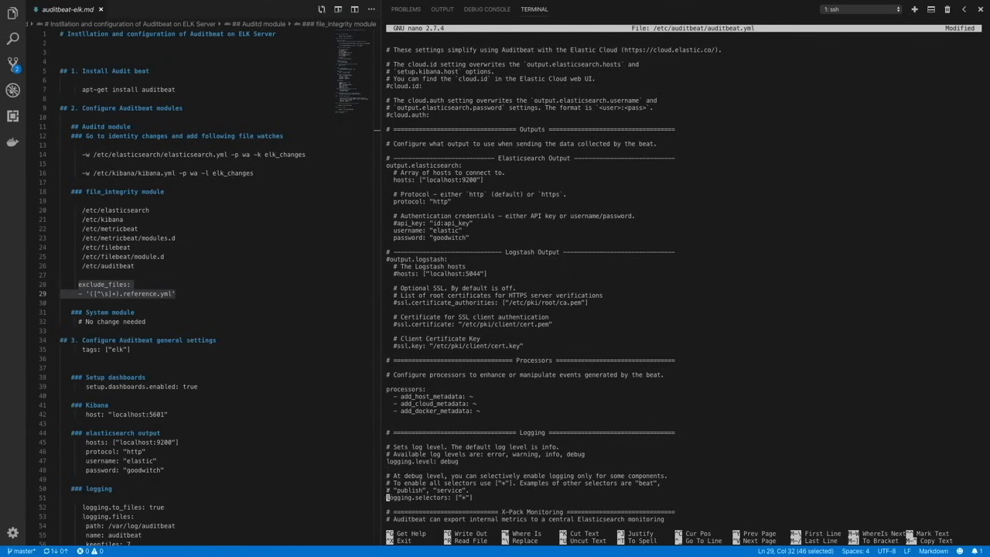
# - Copy the logging block from the notes, logging.to_files: true through permissions: 0644, below the logging.selectors line
pyautogui.press('Right')
pyautogui.press('Right')
pyautogui.press('Right')
pyautogui.press('Right')
pyautogui.press('Right')
pyautogui.press('Right')
pyautogui.press('Right')
pyautogui.press('Right')
pyautogui.press('Right')
pyautogui.press('Right')
pyautogui.press('Right')
pyautogui.press('Right')
pyautogui.press('Right')
pyautogui.press('Right')
pyautogui.press('Right')
pyautogui.press('Right')
pyautogui.press('Right')
pyautogui.press('Right')
pyautogui.press('Right')
pyautogui.press('Right')
pyautogui.press('Right')
pyautogui.press('Right')
pyautogui.press('Return')
pyautogui.press('Return')
pyautogui.press('Return')
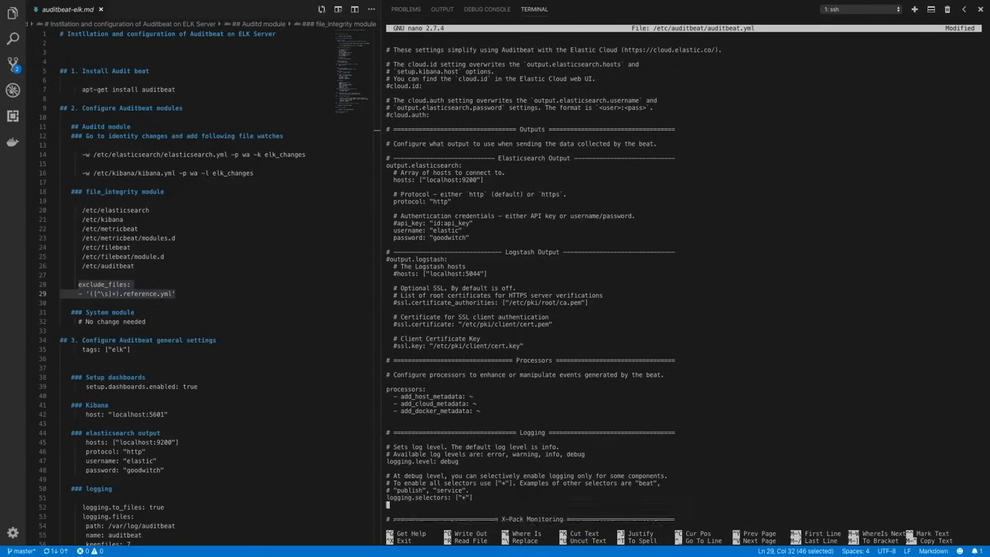
pyautogui.scroll(-4, 105, 385)
pyautogui.moveTo(83, 397); pyautogui.dragTo(136, 407)
pyautogui.moveTo(150, 445); pyautogui.dragTo(82, 400)
pyautogui.press('super+c')
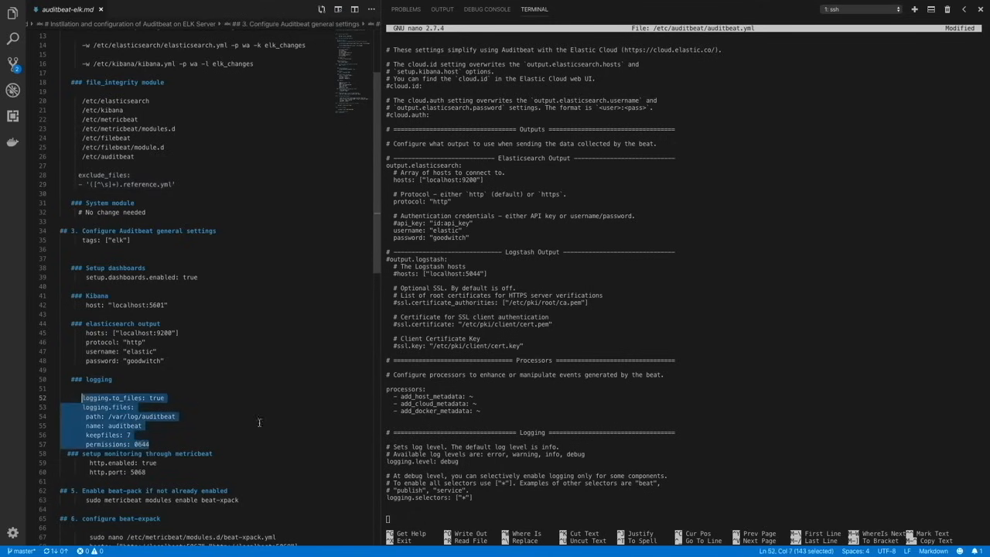
pyautogui.click(408, 504)
pyautogui.press('super+v')
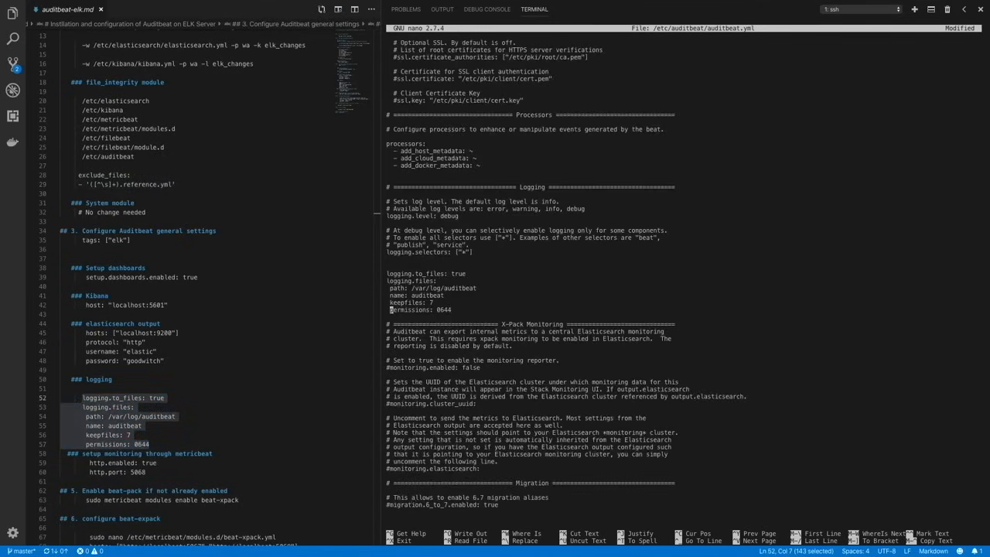
# - Copy http.enabled: true and http.port: 5068 from the notes to the end of auditbeat.yml without indentation
pyautogui.press('Down')
pyautogui.press('Down')
pyautogui.press('Down')
pyautogui.press('Down')
pyautogui.press('Down')
pyautogui.press('Down')
pyautogui.press('Down')
pyautogui.press('Down')
pyautogui.press('Down')
pyautogui.press('Down')
pyautogui.press('Down')
pyautogui.press('Down')
pyautogui.press('Down')
pyautogui.press('Down')
pyautogui.press('Down')
pyautogui.press('Down')
pyautogui.press('Down')
pyautogui.press('Down')
pyautogui.press('Down')
pyautogui.press('Down')
pyautogui.press('Down')
pyautogui.press('Down')
pyautogui.press('Down')
pyautogui.press('Down')
pyautogui.press('Down')
pyautogui.press('Down')
pyautogui.press('Down')
pyautogui.press('Down')
pyautogui.moveTo(90, 462); pyautogui.dragTo(161, 471)
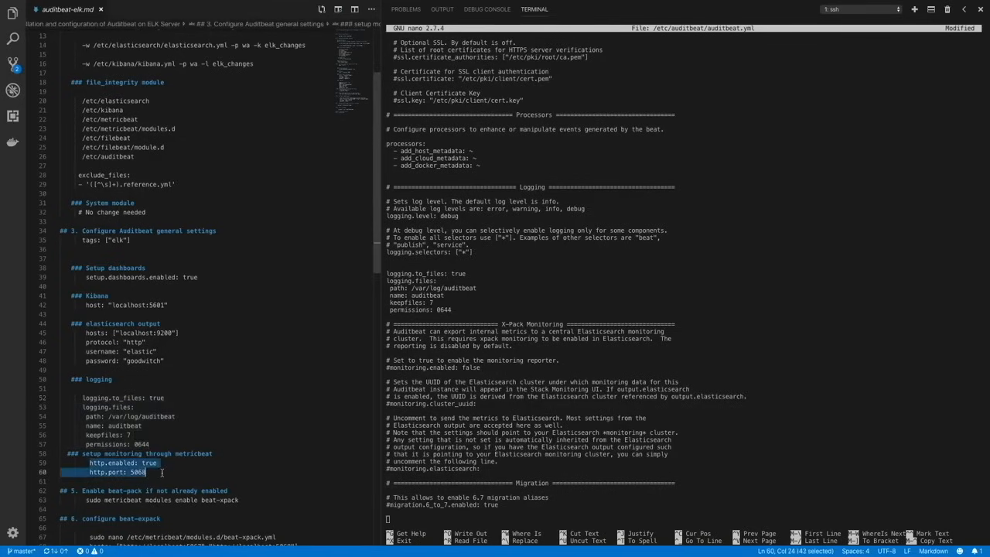
pyautogui.click(391, 522)
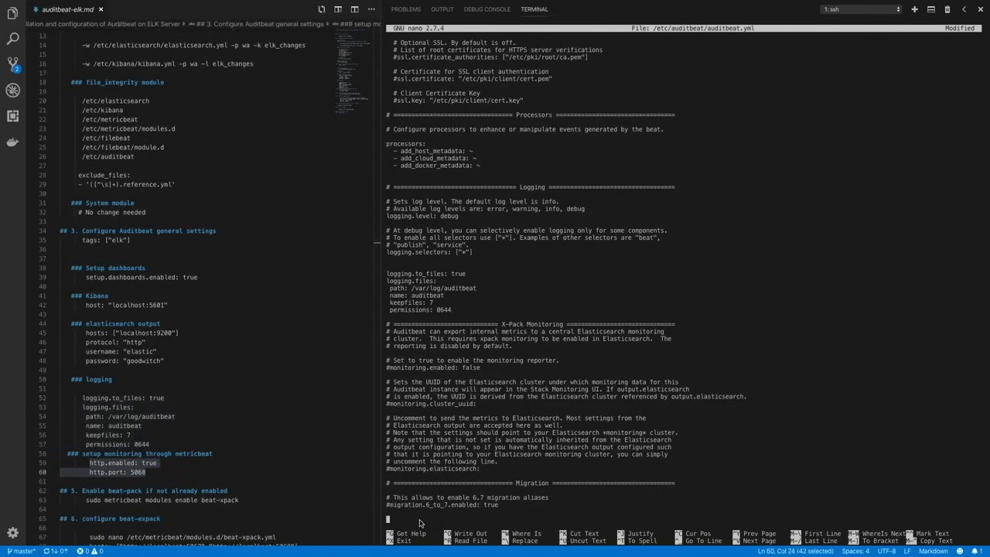
pyautogui.press('super+v')
pyautogui.press('BackSpace')
pyautogui.press('BackSpace')
pyautogui.press('BackSpace')
pyautogui.press('BackSpace')
pyautogui.press('BackSpace')
pyautogui.press('BackSpace')
pyautogui.press('BackSpace')
pyautogui.press('BackSpace')
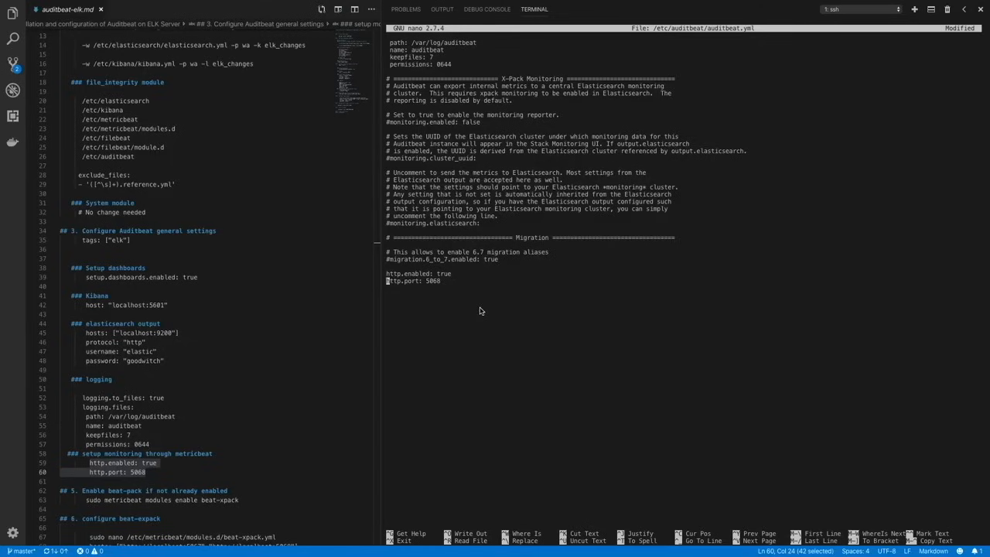
# - Save the changes to auditbeat.yml and exit the editor
pyautogui.hotkey('ctrl', 'x')
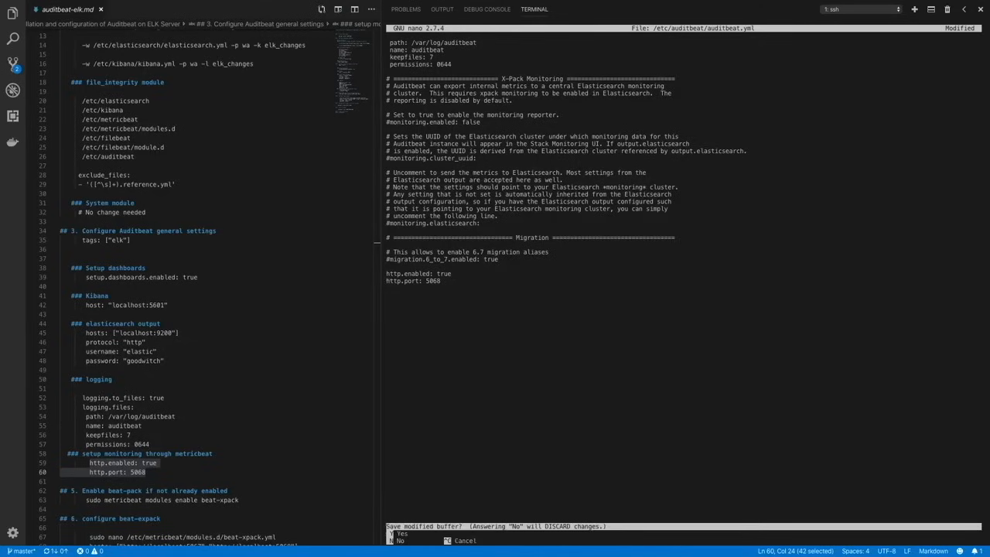
pyautogui.press('y')
pyautogui.press('Return')
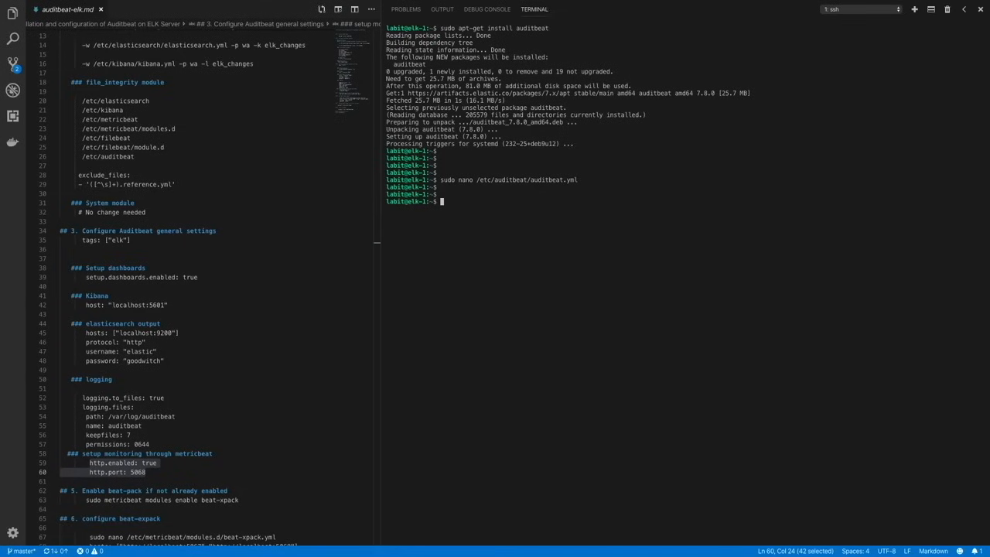
# - List the Metricbeat modules with sudo metricbeat modules list and check which ones are enabled
pyautogui.write('sd')
pyautogui.press('BackSpace')
pyautogui.write('udo metricbeat modules list')
pyautogui.press('Return')
pyautogui.scroll(3, 506, 210)
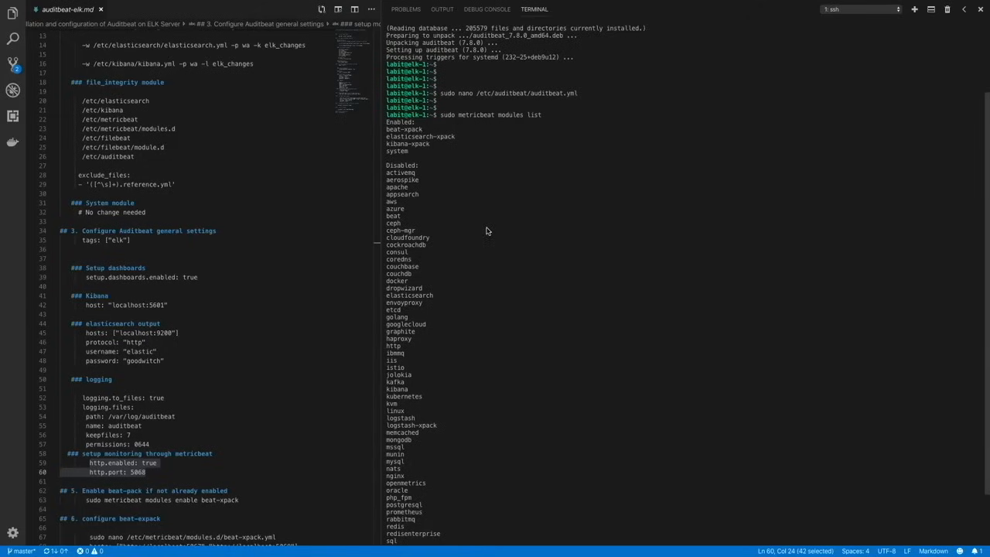
pyautogui.scroll(-3, 486, 230)
# - Clear the terminal and open /etc/metricbeat/modules.d/beat-xpack.yml in nano with sudo
pyautogui.write('clear')
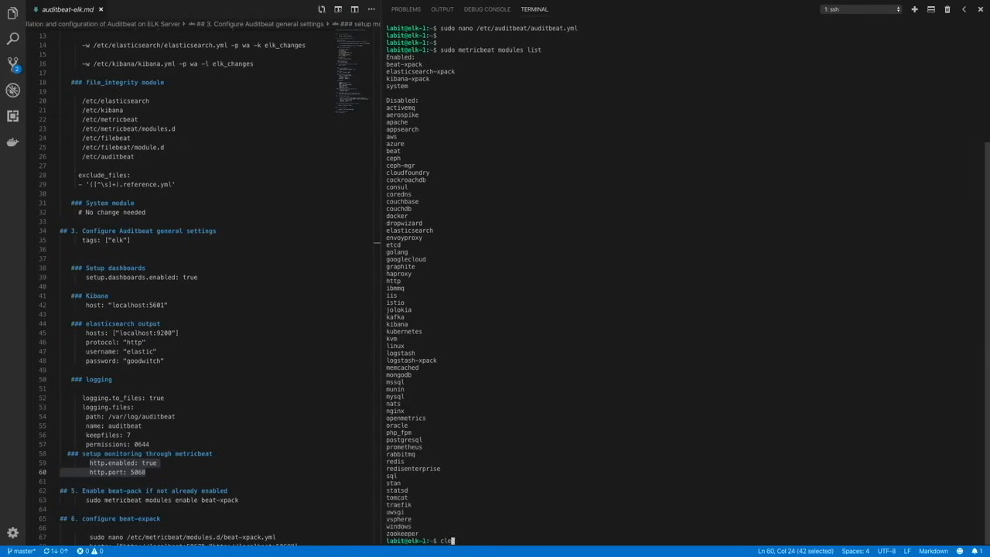
pyautogui.press('Return')
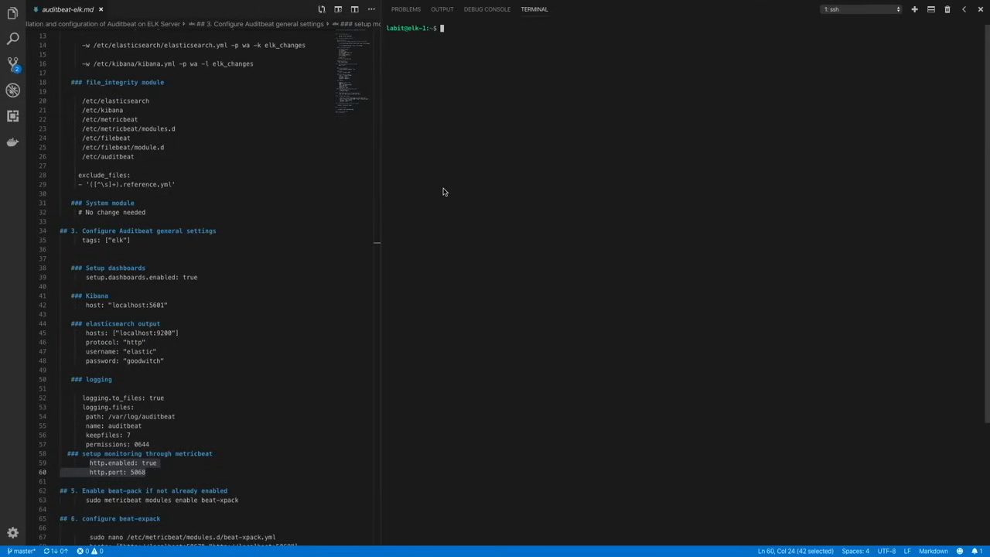
pyautogui.write('sudo /')
pyautogui.press('BackSpace')
pyautogui.write('nano /etc/me')
pyautogui.press('Tab')
pyautogui.press('BackSpace')
pyautogui.write('/mo')
pyautogui.press('Tab')
pyautogui.write('beat-')
pyautogui.press('Tab')
pyautogui.press('Return')
pyautogui.press('Down')
pyautogui.press('Down')
pyautogui.press('Down')
pyautogui.press('Down')
pyautogui.press('Down')
pyautogui.press('Down')
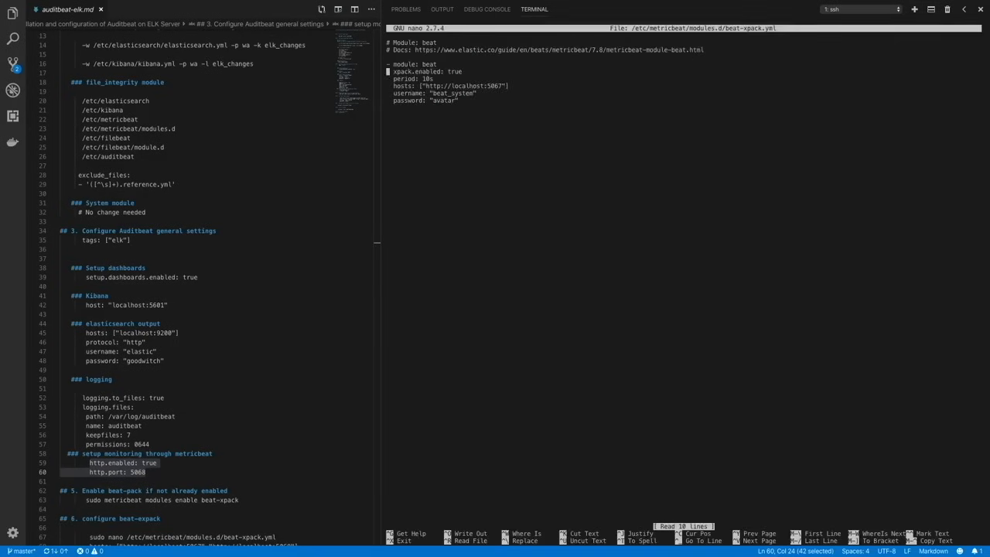
pyautogui.press('Right')
pyautogui.press('Right')
pyautogui.press('Right')
pyautogui.press('Right')
pyautogui.press('Right')
pyautogui.press('Right')
pyautogui.press('Right')
pyautogui.press('Right')
pyautogui.press('Right')
pyautogui.press('Right')
pyautogui.press('Right')
pyautogui.press('Right')
pyautogui.press('Right')
pyautogui.press('Right')
pyautogui.press('Right')
pyautogui.press('Right')
pyautogui.press('Right')
pyautogui.press('Right')
pyautogui.press('Right')
pyautogui.press('Right')
pyautogui.press('Right')
pyautogui.press('Right')
pyautogui.press('Right')
pyautogui.press('Right')
pyautogui.press('Right')
pyautogui.press('Right')
pyautogui.press('Right')
pyautogui.press('Right')
pyautogui.press('Right')
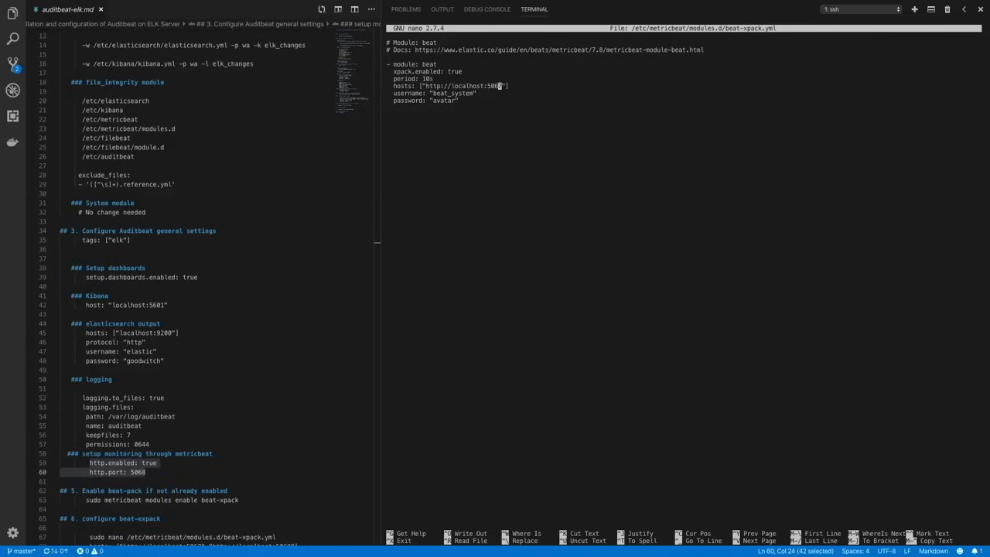
pyautogui.write(', "http://localhost:5068')
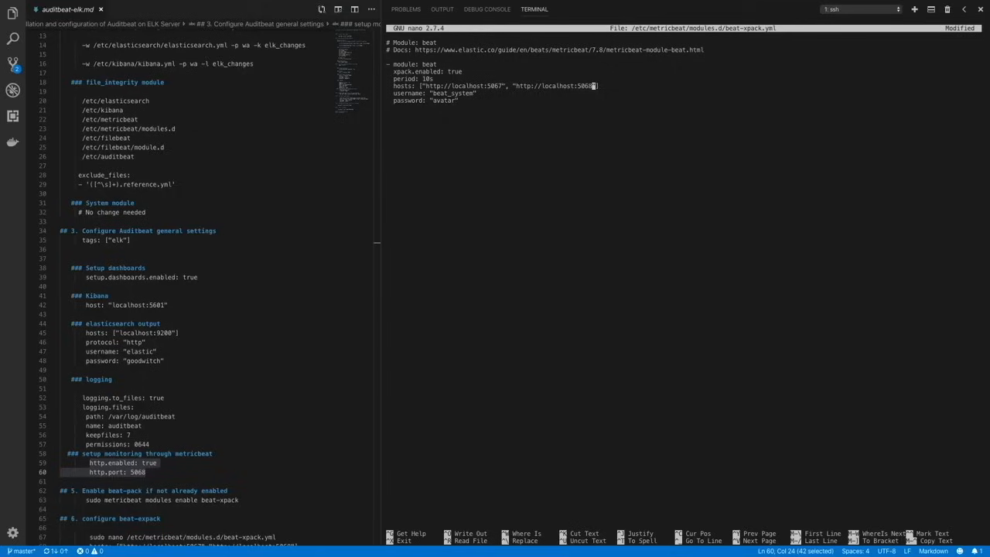
# - Save beat-xpack.yml under its existing name and exit the editor
pyautogui.hotkey('ctrl', 'o')
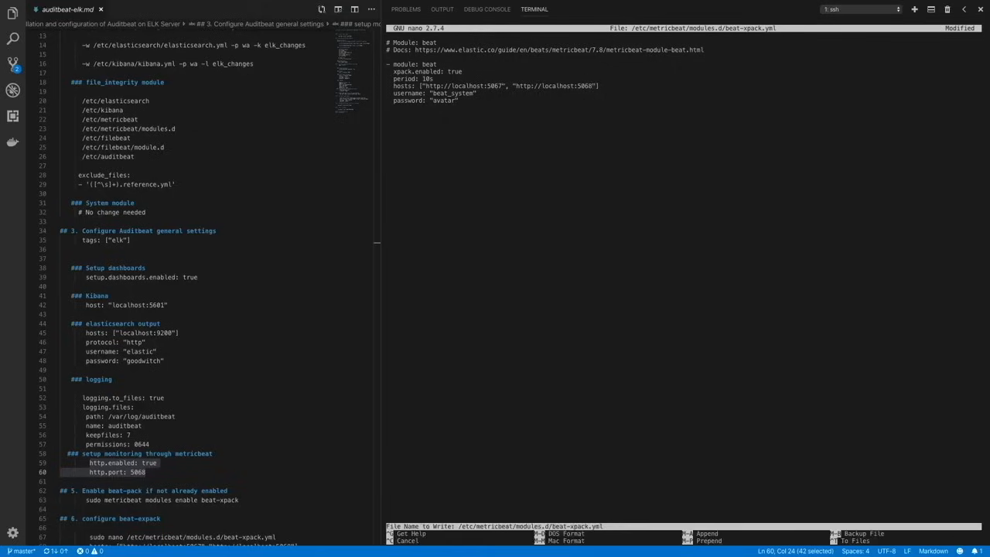
pyautogui.press('Return')
pyautogui.hotkey('ctrl', 'x')
pyautogui.press('Return')
pyautogui.press('Return')
# - Try to start the Auditbeat service with sudo systemctl start auditbeat
pyautogui.scroll(-4, 201, 310)
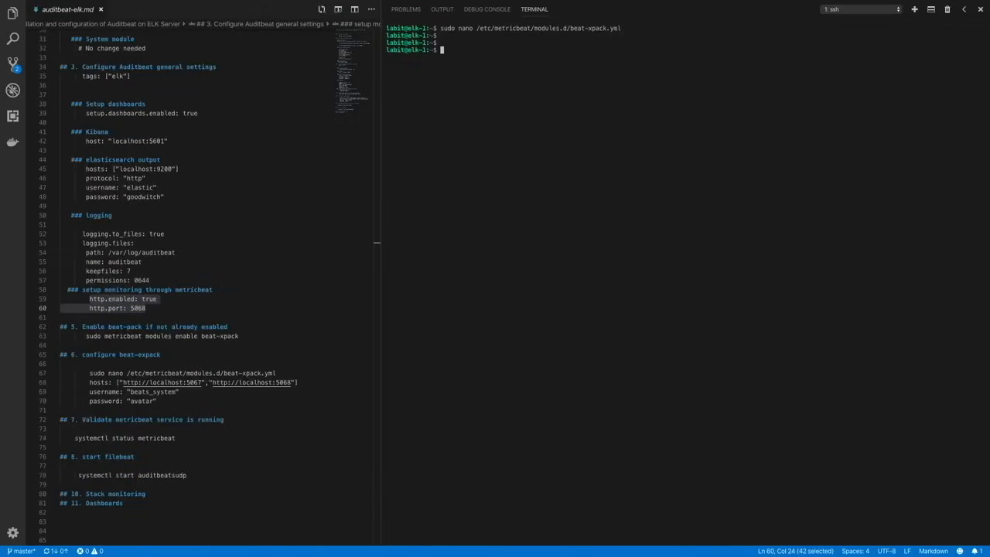
pyautogui.write('sudo sytemctl ')
pyautogui.write('s')
pyautogui.press('BackSpace')
pyautogui.write('emctl start aud')
pyautogui.write('itbeat')
pyautogui.press('Return')
pyautogui.write('sudo systemctl start auditbeat')
pyautogui.press('Return')
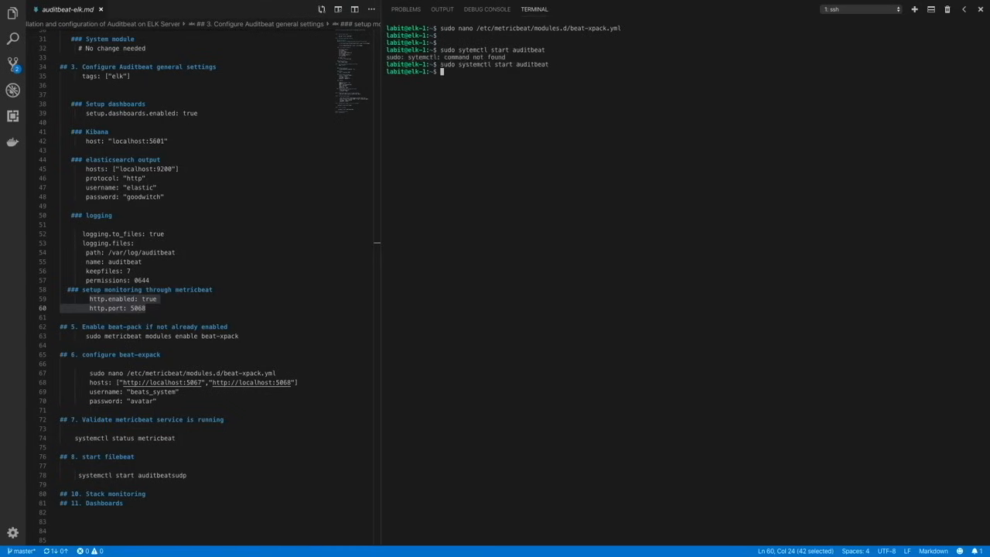
# - Check the Auditbeat service status with sudo systemctl status auditbeat
pyautogui.write('sudo systemctl status auditbeat')
pyautogui.press('Return')
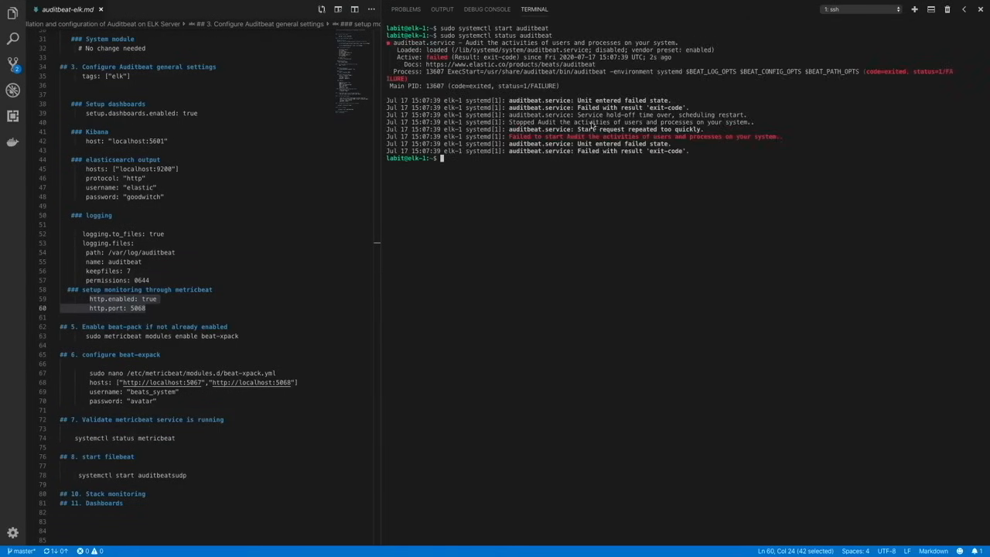
# - Open /etc/auditbeat/auditbeat.yml in nano with sudo
pyautogui.write('sudo nanop')
pyautogui.press('BackSpace')
pyautogui.press('BackSpace')
pyautogui.press('BackSpace')
pyautogui.write('o /etc/auditbeat/auditbeat.yml')
pyautogui.press('Return')
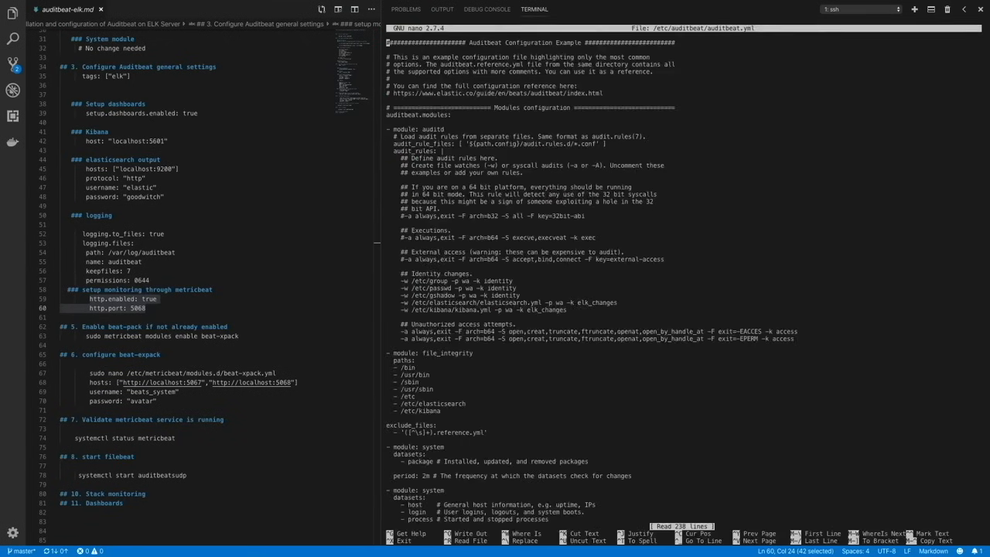
# - Indent the exclude_files key and its reference.yml pattern by two spaces so they align with paths in the file_integrity module
pyautogui.press('Down')
pyautogui.press('Down')
pyautogui.press('Down')
pyautogui.press('Down')
pyautogui.press('Down')
pyautogui.press('Down')
pyautogui.press('Down')
pyautogui.press('Down')
pyautogui.press('Down')
pyautogui.press('Down')
pyautogui.press('Down')
pyautogui.press('Down')
pyautogui.press('Down')
pyautogui.press('Down')
pyautogui.press('Down')
pyautogui.press('Down')
pyautogui.press('Down')
pyautogui.press('Down')
pyautogui.press('Down')
pyautogui.press('Down')
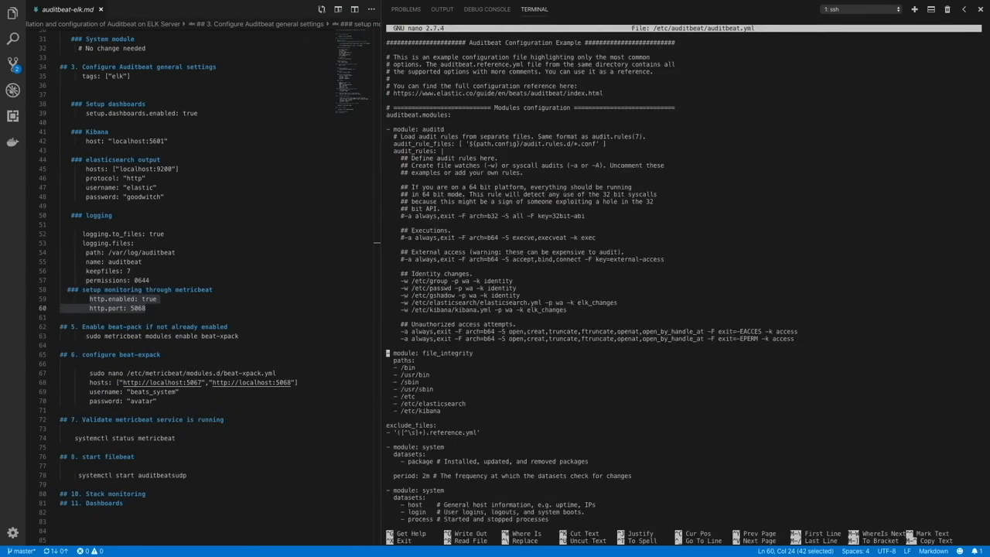
pyautogui.press('Down')
pyautogui.press('Down')
pyautogui.press('Down')
pyautogui.press('Down')
pyautogui.press('Down')
pyautogui.press('Down')
pyautogui.press('Down')
pyautogui.press('Down')
pyautogui.press('Left')
pyautogui.press('Left')
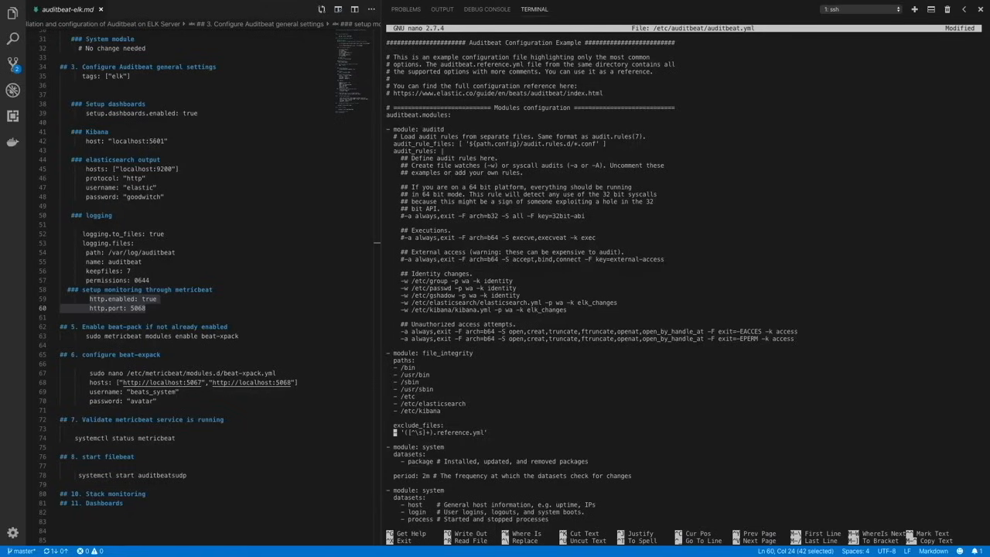
# - Save auditbeat.yml under its existing name and exit the editor
pyautogui.hotkey('ctrl', 'x')
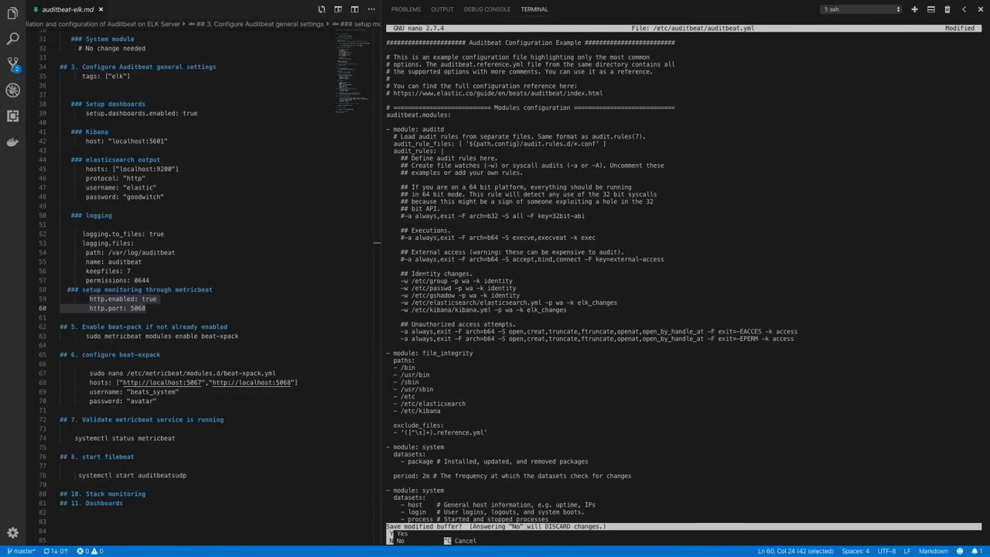
pyautogui.press('y')
pyautogui.press('Return')
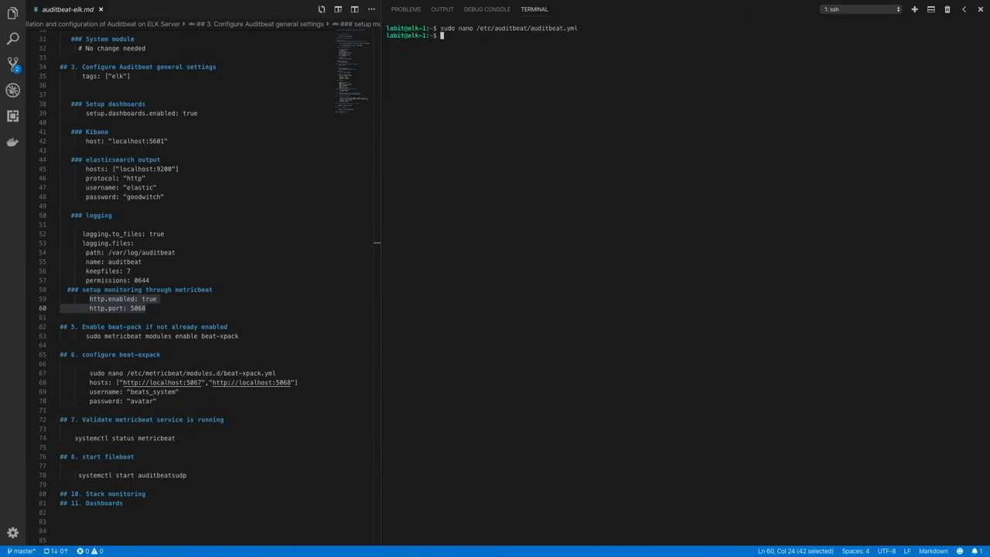
# - Start the Auditbeat service again with sudo systemctl start auditbeat
pyautogui.write('sud')
pyautogui.press('BackSpace')
pyautogui.write('o systemctl start auditbeat')
# - Verify the restarted Auditbeat service with sudo systemctl status auditbeat
pyautogui.write('sudo syste,ct')
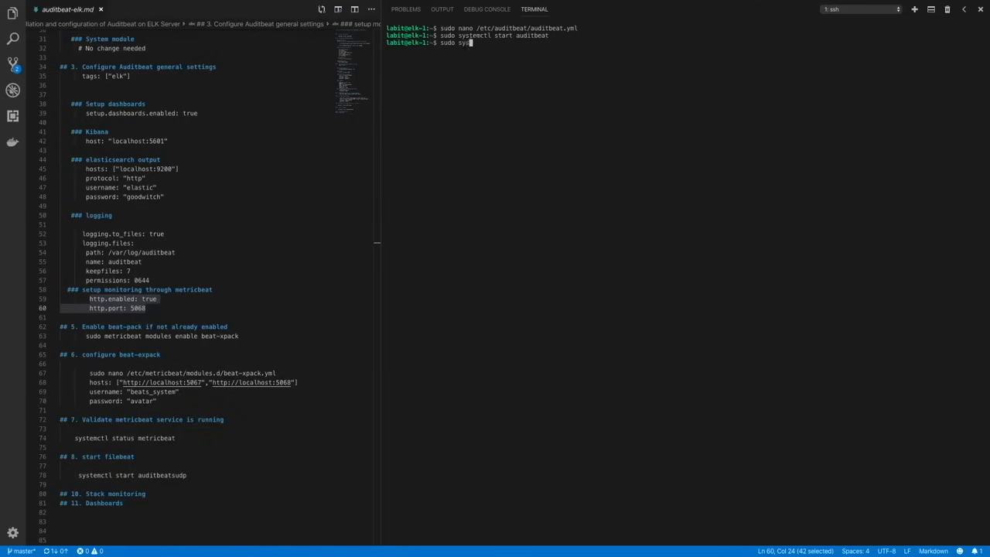
pyautogui.press('BackSpace')
pyautogui.press('BackSpace')
pyautogui.write('mctl star')
pyautogui.write('us auditbeat')
pyautogui.press('Return')
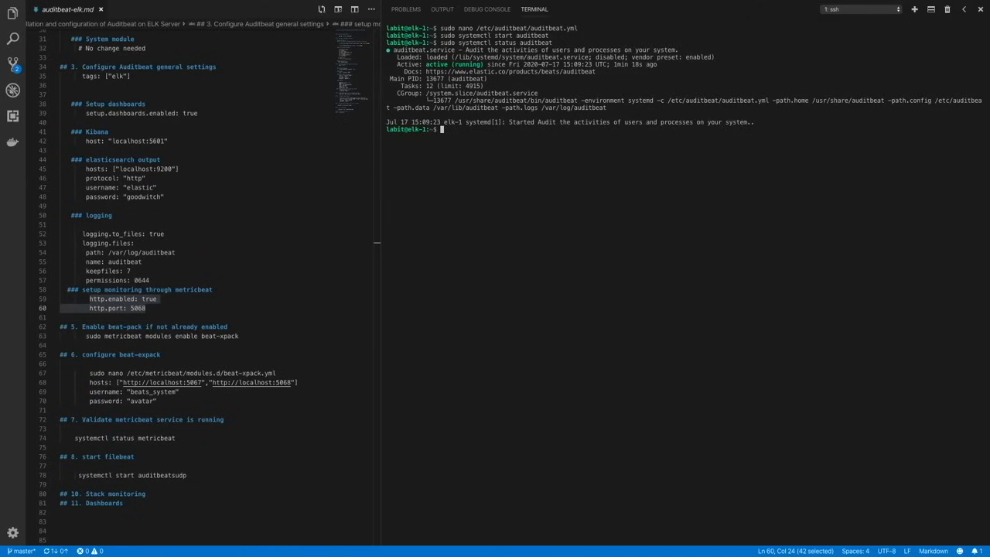
# - Switch to Kibana in Chrome and open Stack Monitoring to review the Beats section of the cluster overview
pyautogui.hotkey('ctrl', 'Left')
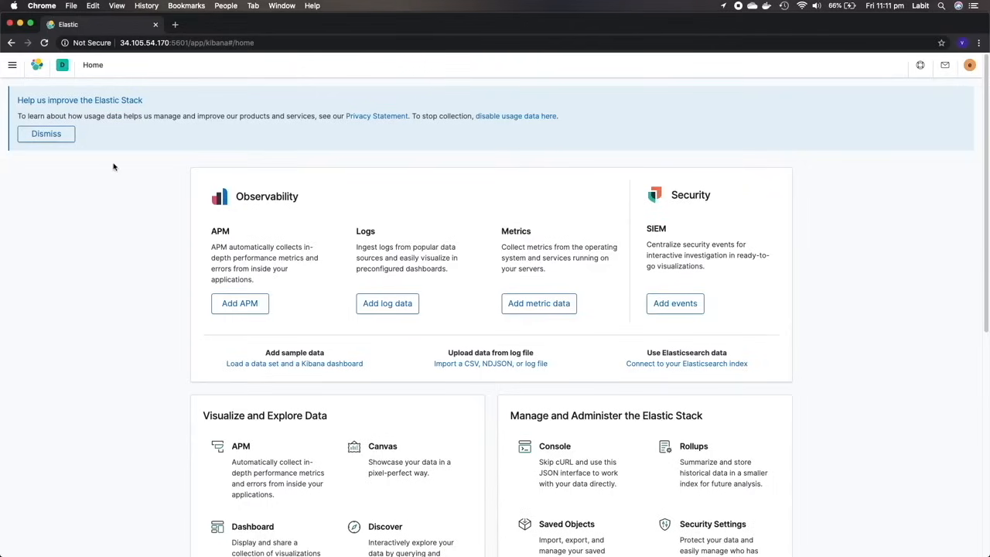
pyautogui.click(11, 66)
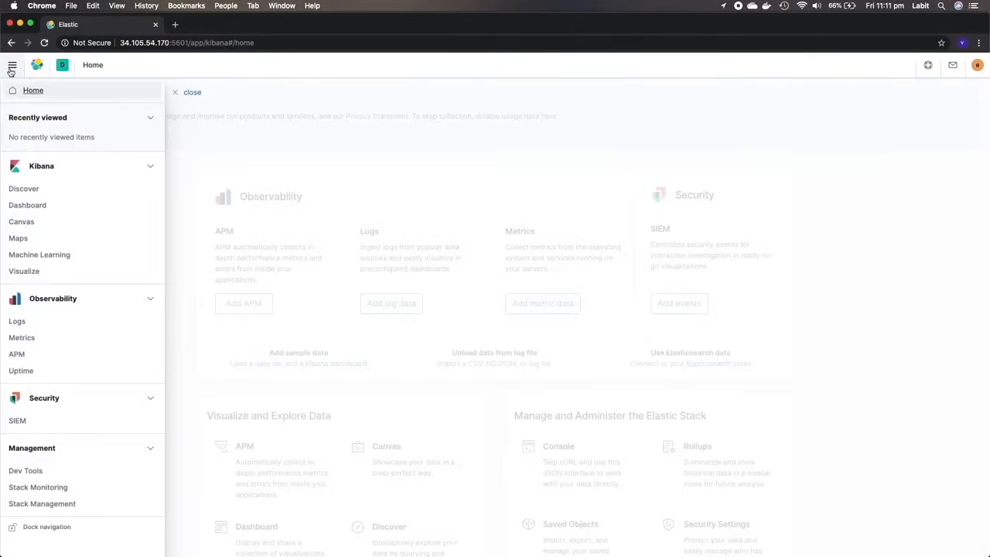
pyautogui.click(38, 487)
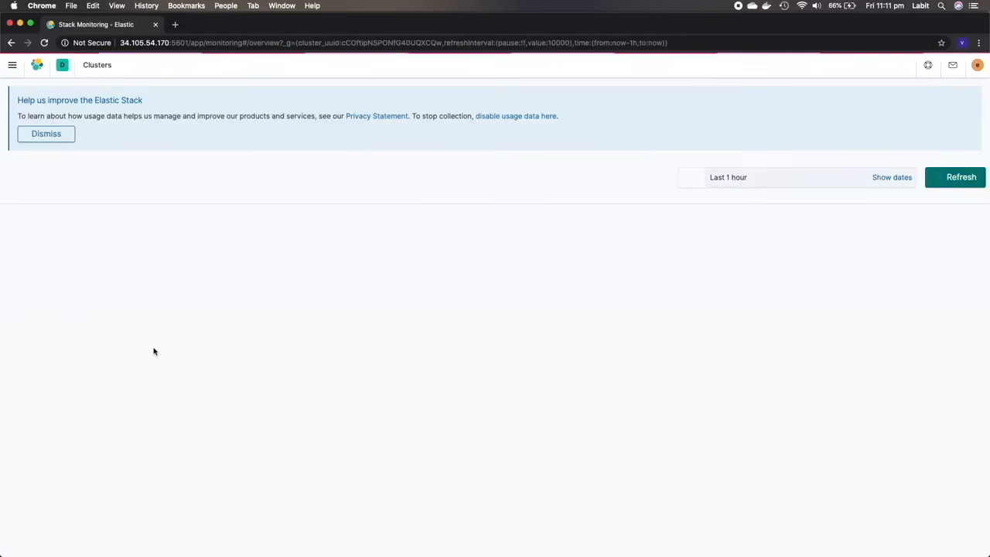
pyautogui.scroll(-4, 153, 351)
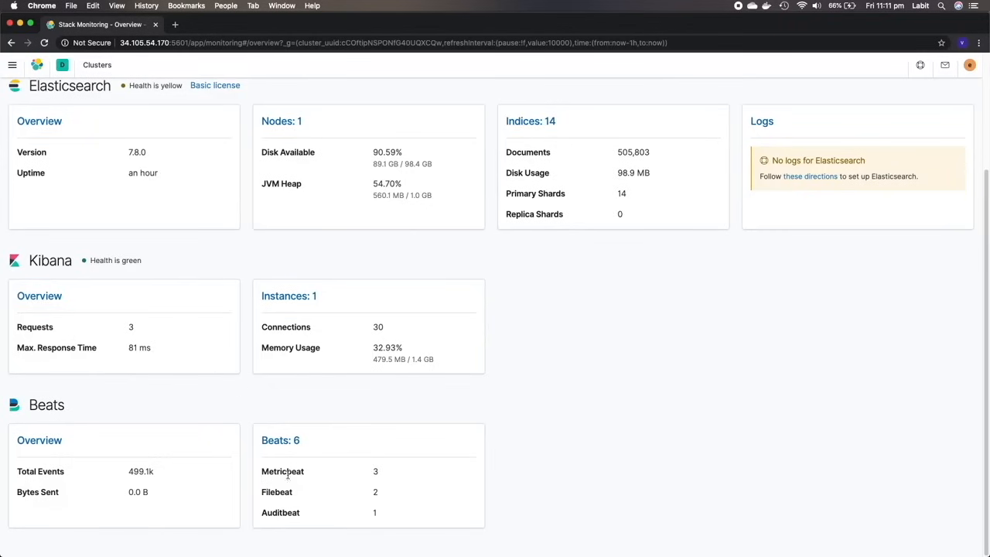
# - Open the list of monitored Beats instances and examine the metrics of the elk-1 Auditbeat instance
pyautogui.click(292, 442)
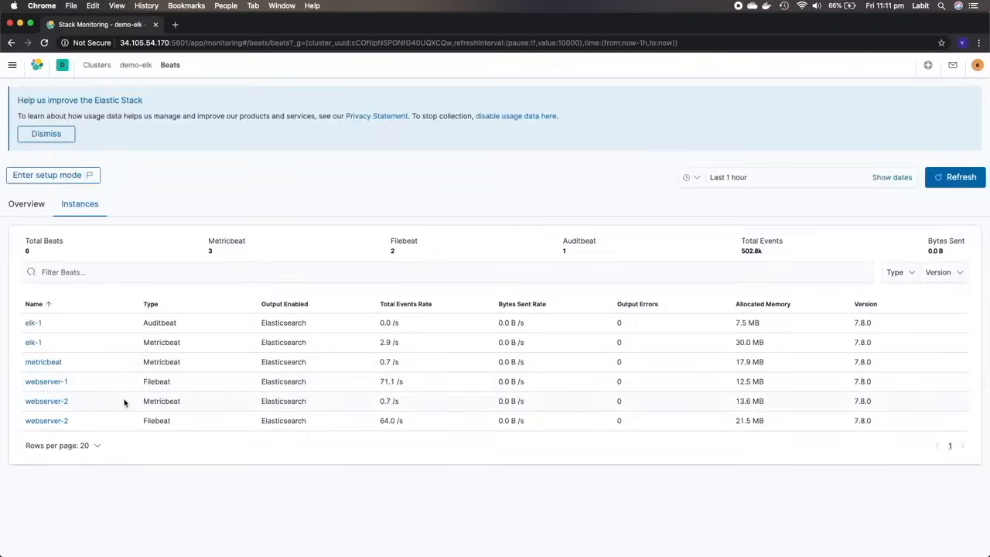
pyautogui.click(32, 323)
pyautogui.scroll(-3, 333, 316)
pyautogui.scroll(3, 333, 316)
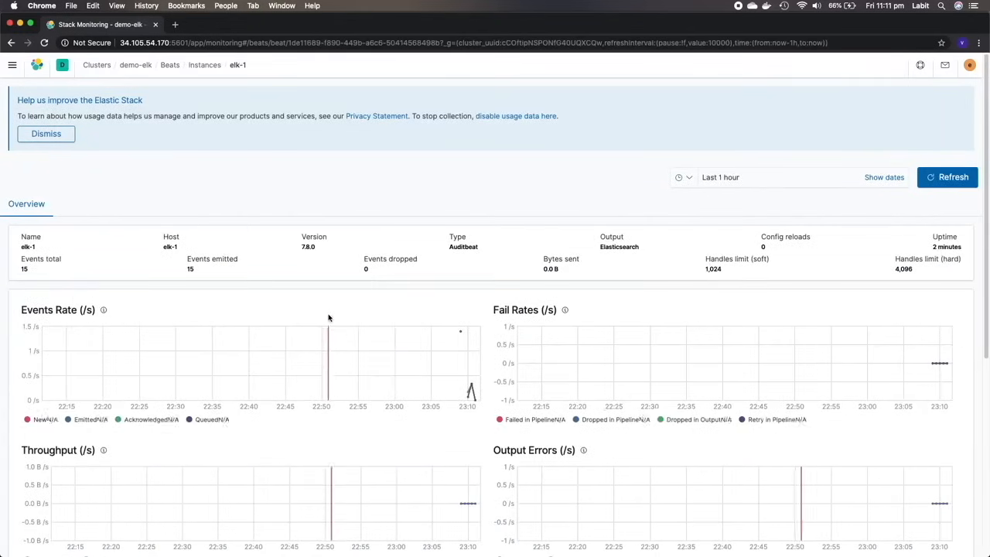
# - Open the [Auditbeat File Integrity] Overview ECS dashboard and examine its file integrity charts
pyautogui.click(13, 65)
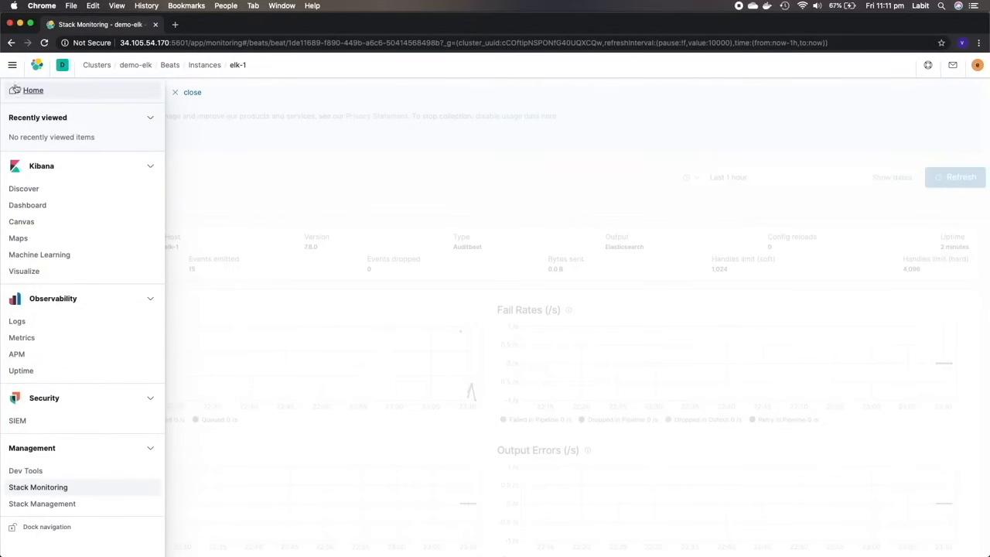
pyautogui.click(38, 205)
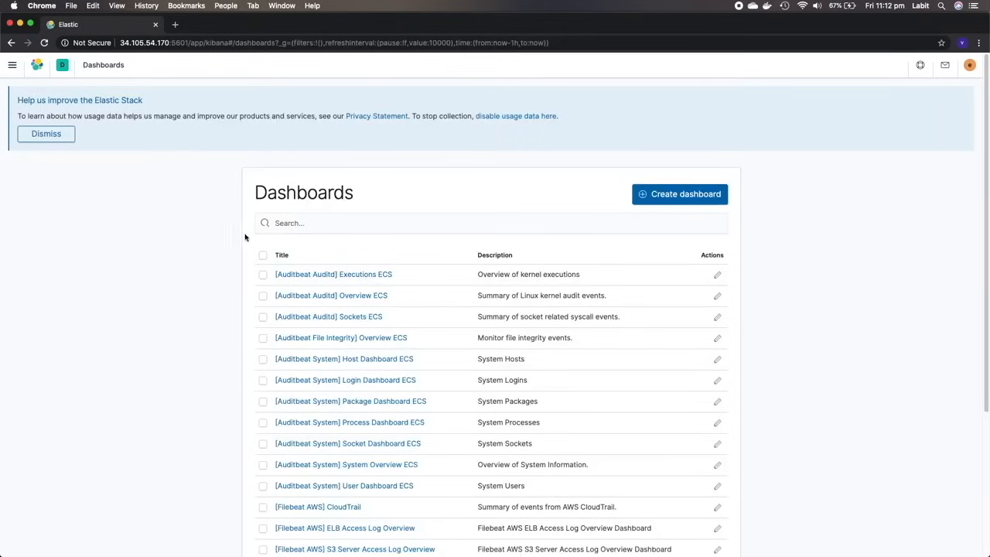
pyautogui.click(327, 338)
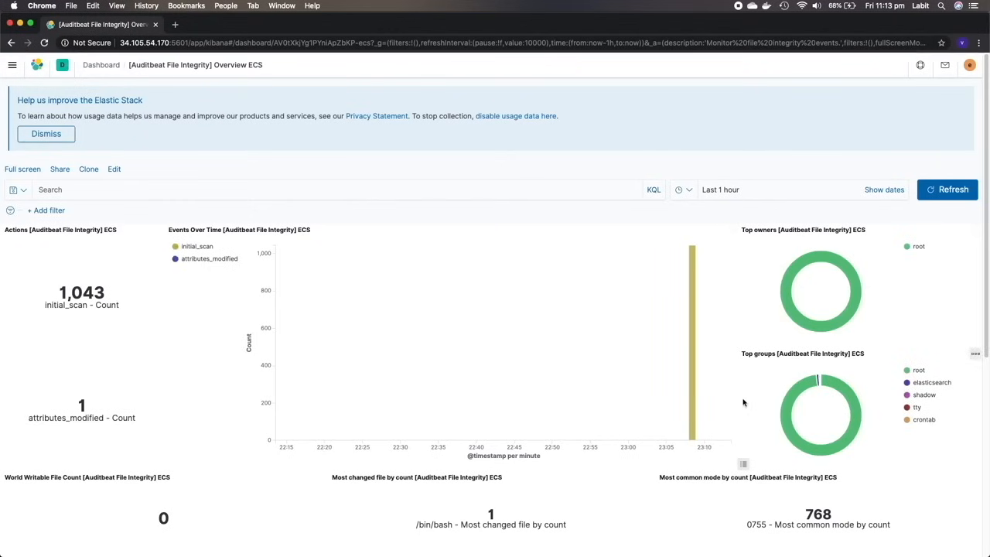
pyautogui.scroll(-3, 738, 396)
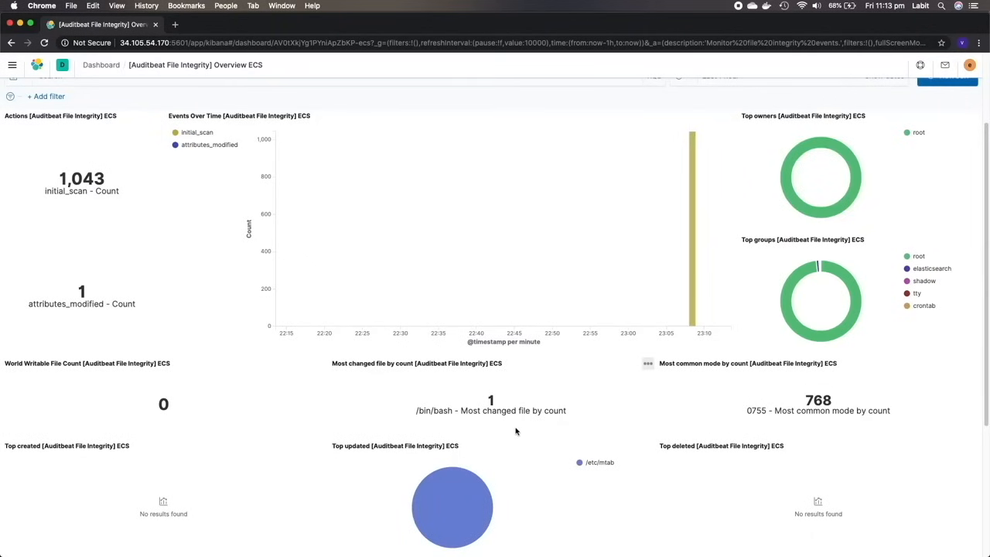
pyautogui.scroll(-5, 515, 430)
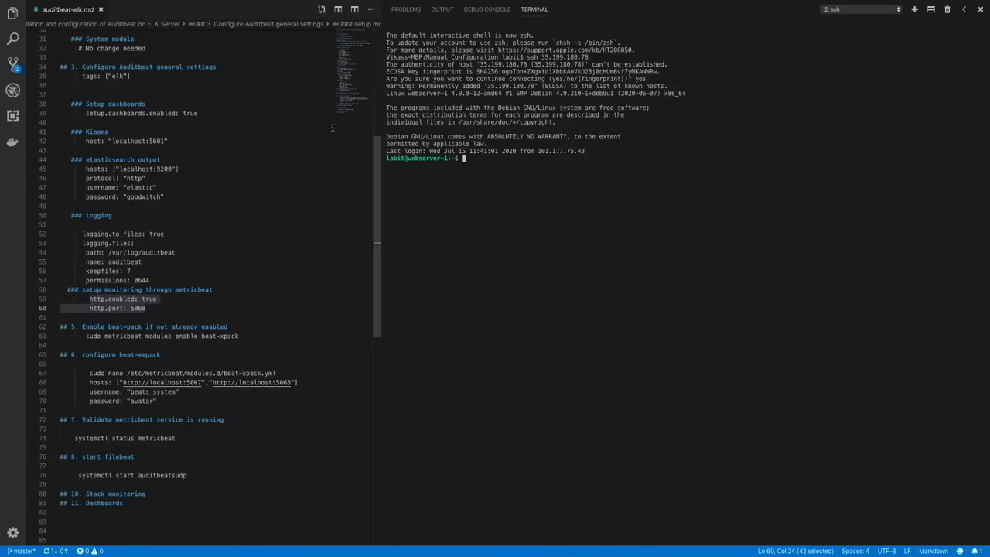
# - Switch to the webserver-1 SSH terminal in Visual Studio Code and install Auditbeat with sudo apt-get install auditbeat
pyautogui.click(600, 172)
pyautogui.write('sudo apt-')
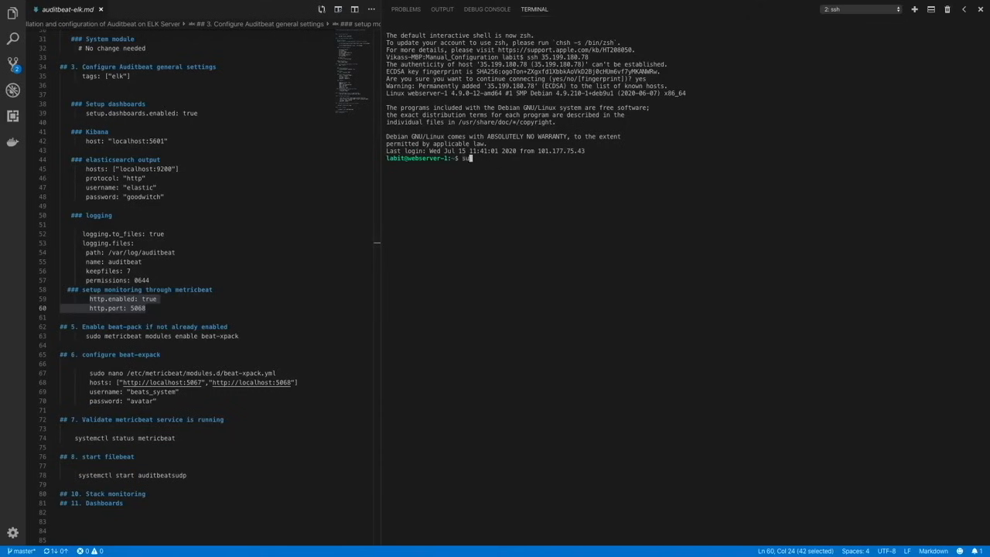
pyautogui.write('get install audot')
pyautogui.write('tbeat')
pyautogui.press('Return')
# - Open /etc/auditbeat/auditbeat.yml on webserver-1 in nano with sudo
pyautogui.write('sudo')
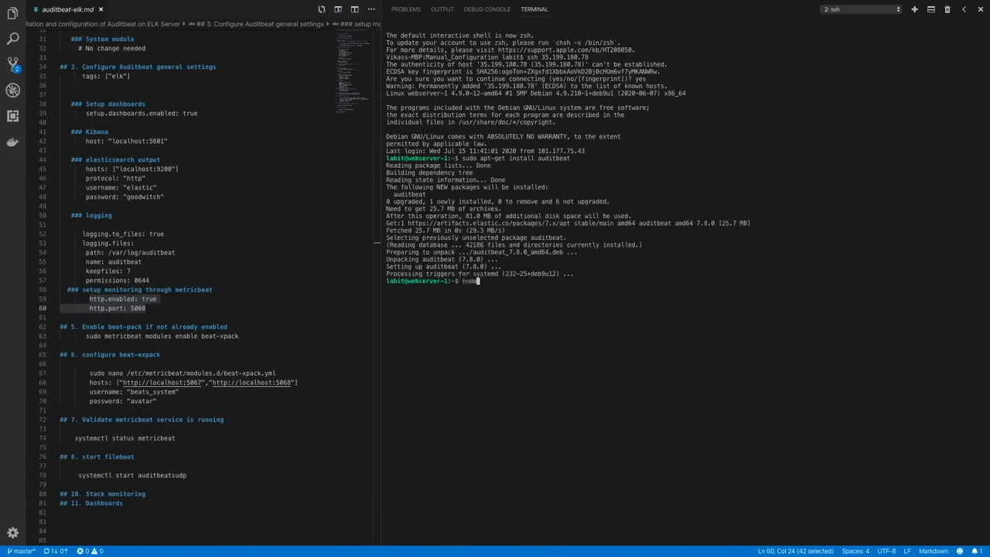
pyautogui.write(' nano /etv/au')
pyautogui.press('Tab')
pyautogui.write('aud')
# - Uncomment the identity change file watches and the two unauthorized access attempt rules in the auditd module
pyautogui.press('Down')
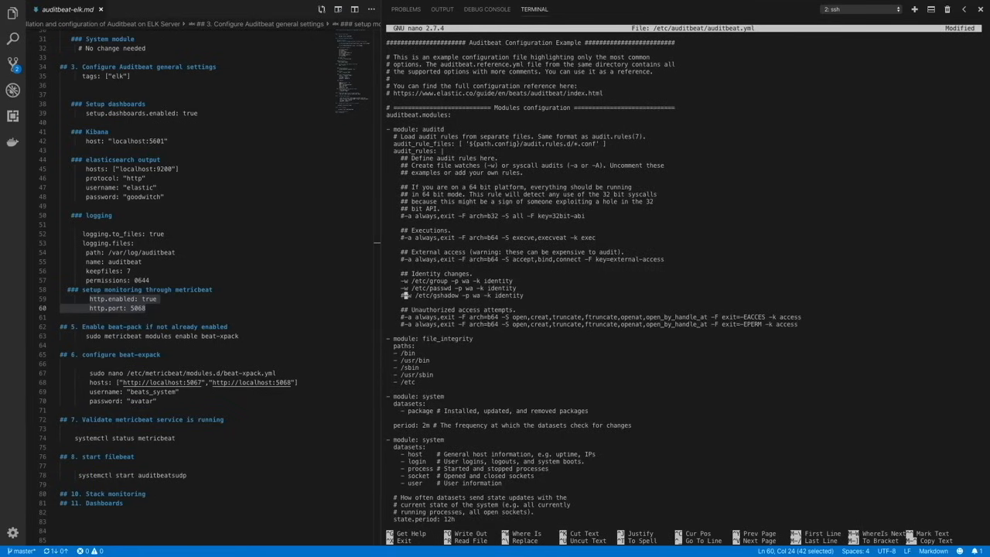
pyautogui.press('Delete')
pyautogui.press('Down')
pyautogui.press('Down')
pyautogui.press('Down')
pyautogui.press('Delete')
pyautogui.press('Down')
pyautogui.press('Delete')
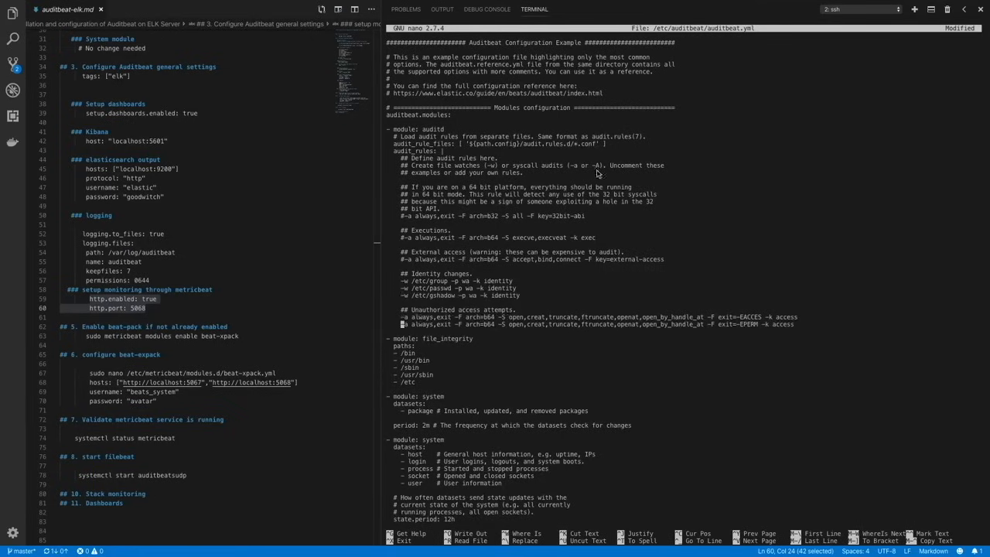
# - Copy the elasticsearch.yml file watch from auditbeat-elk.md and paste it on its own line below the identity change rules
pyautogui.scroll(4, 251, 232)
pyautogui.scroll(6, 251, 232)
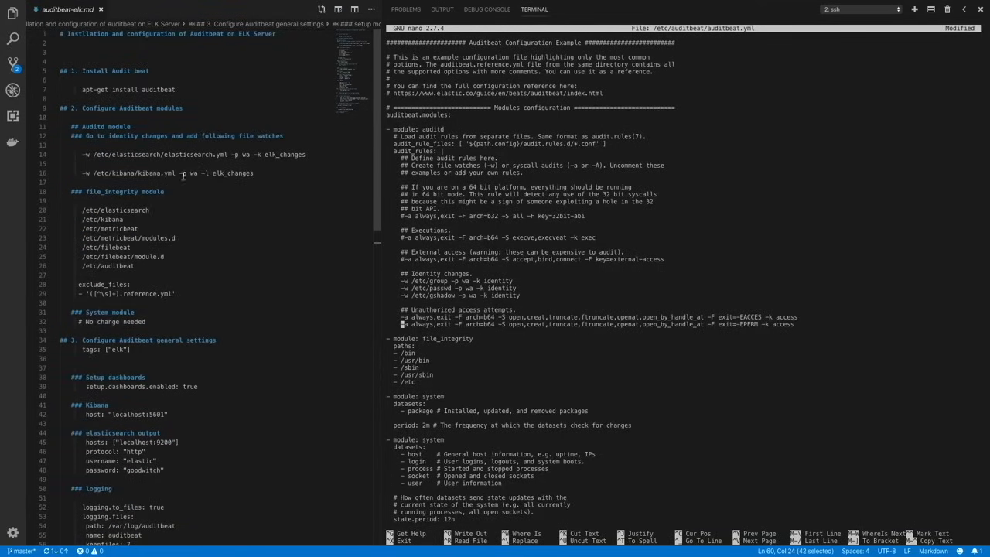
pyautogui.moveTo(83, 154); pyautogui.dragTo(307, 155)
pyautogui.press('super+c')
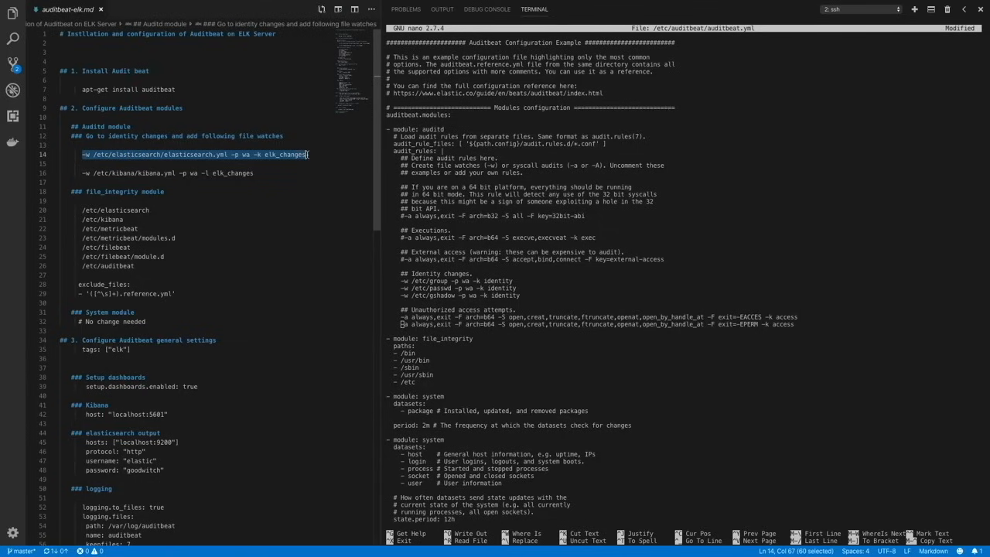
pyautogui.click(533, 303)
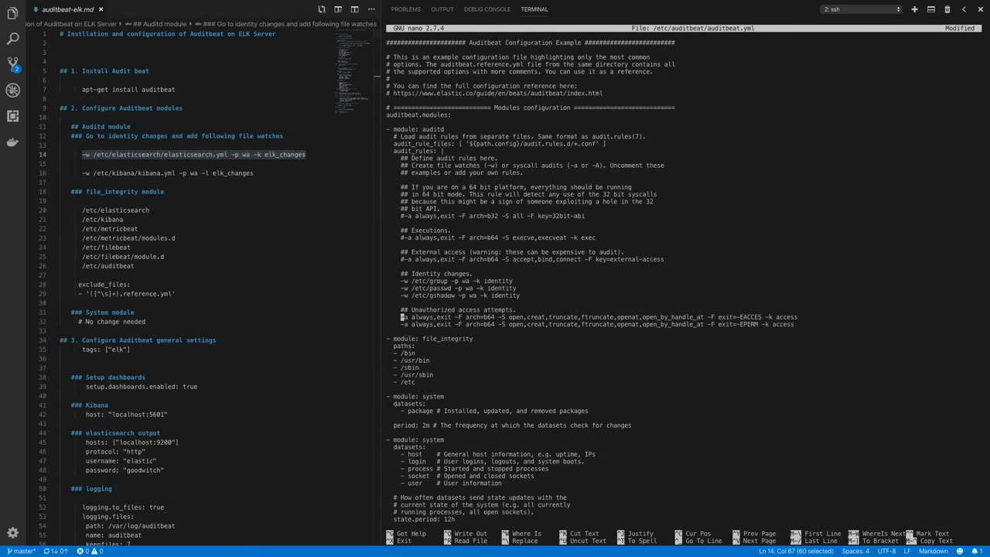
pyautogui.press('Return')
pyautogui.press('Return')
pyautogui.press('Up')
pyautogui.press('super+v')
# - Change the watched path in the pasted rule to /etc/metricbeat/metricbeat.yml
pyautogui.press('Left')
pyautogui.press('Left')
pyautogui.press('Left')
pyautogui.press('Left')
pyautogui.press('Left')
pyautogui.press('Left')
pyautogui.press('Left')
pyautogui.press('Left')
pyautogui.press('Left')
pyautogui.press('Left')
pyautogui.press('Left')
pyautogui.press('Left')
pyautogui.press('Left')
pyautogui.press('Left')
pyautogui.press('Left')
pyautogui.press('Left')
pyautogui.press('Left')
pyautogui.press('Left')
pyautogui.press('Left')
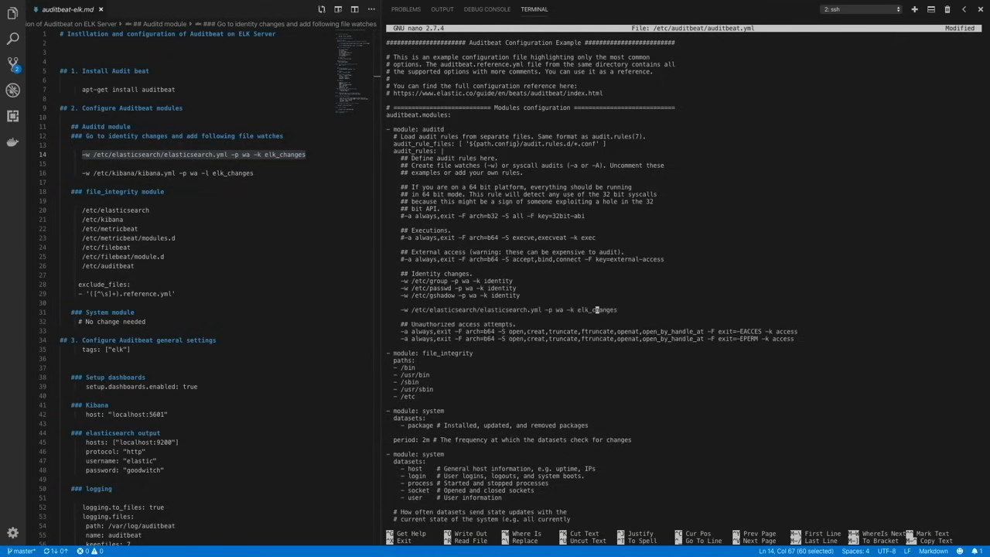
pyautogui.press('BackSpace')
pyautogui.press('BackSpace')
pyautogui.press('BackSpace')
pyautogui.press('BackSpace')
pyautogui.press('BackSpace')
pyautogui.press('BackSpace')
pyautogui.press('BackSpace')
pyautogui.press('BackSpace')
pyautogui.press('BackSpace')
pyautogui.press('BackSpace')
pyautogui.press('BackSpace')
pyautogui.press('BackSpace')
pyautogui.press('BackSpace')
pyautogui.press('BackSpace')
pyautogui.press('BackSpace')
pyautogui.press('BackSpace')
pyautogui.press('BackSpace')
pyautogui.press('BackSpace')
pyautogui.press('BackSpace')
pyautogui.press('BackSpace')
pyautogui.press('BackSpace')
pyautogui.press('BackSpace')
pyautogui.press('BackSpace')
pyautogui.press('BackSpace')
pyautogui.press('BackSpace')
pyautogui.press('BackSpace')
pyautogui.press('BackSpace')
pyautogui.press('BackSpace')
pyautogui.press('BackSpace')
pyautogui.press('BackSpace')
pyautogui.press('BackSpace')
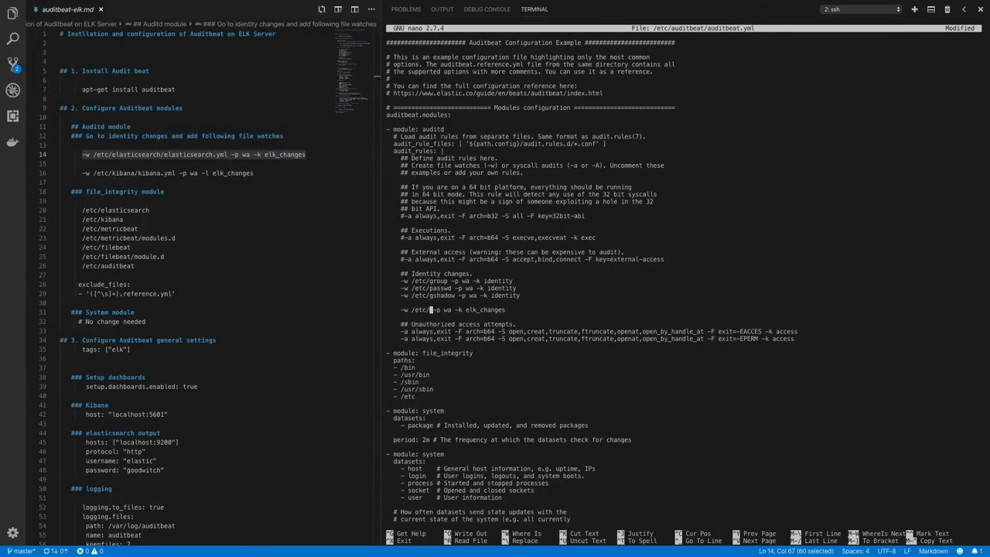
pyautogui.write('metricbeat/metricbeat.yml')
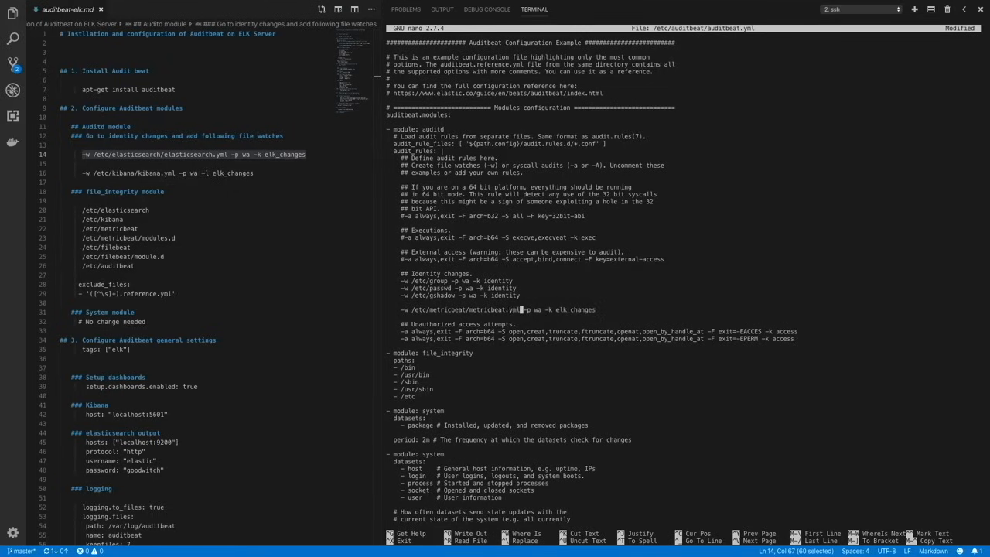
# - Change the key of the metricbeat.yml watch rule to beat_changes
pyautogui.press('Right')
pyautogui.press('Right')
pyautogui.press('Right')
pyautogui.press('Right')
pyautogui.press('BackSpace')
pyautogui.press('BackSpace')
pyautogui.press('BackSpace')
pyautogui.write('beat')
# - Insert a second copy of the metricbeat.yml watch rule with key beat_changes on the line below it
pyautogui.press('Right')
pyautogui.press('Right')
pyautogui.press('Right')
pyautogui.press('Right')
pyautogui.press('Right')
pyautogui.press('Return')
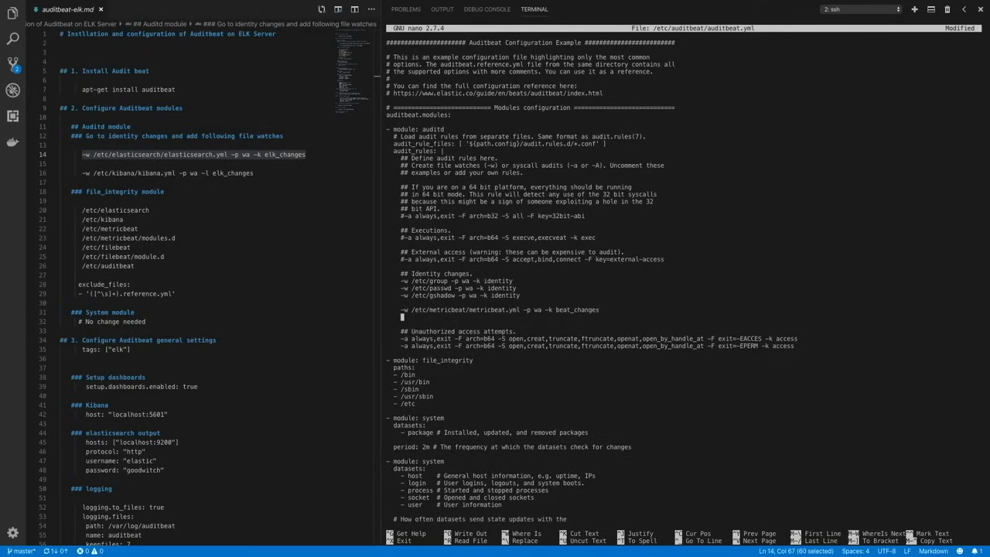
pyautogui.write('-w /etc/metricbeat/metricbeat.yml -p wa -k beat_changes')
# - Change the directory in the second watch rule from metricbeat to /etc/filebeat
pyautogui.press('Left')
pyautogui.press('Left')
pyautogui.press('Left')
pyautogui.press('Left')
pyautogui.press('Left')
pyautogui.press('Left')
pyautogui.press('Left')
pyautogui.press('Left')
pyautogui.press('Left')
pyautogui.press('Left')
pyautogui.press('Left')
pyautogui.press('Left')
pyautogui.press('Left')
pyautogui.press('Left')
pyautogui.press('Left')
pyautogui.press('Left')
pyautogui.press('Left')
pyautogui.press('Left')
pyautogui.press('Left')
pyautogui.press('Left')
pyautogui.press('Left')
pyautogui.press('Left')
pyautogui.press('Left')
pyautogui.press('Left')
pyautogui.press('Left')
pyautogui.press('Left')
pyautogui.press('Left')
pyautogui.press('Left')
pyautogui.press('Left')
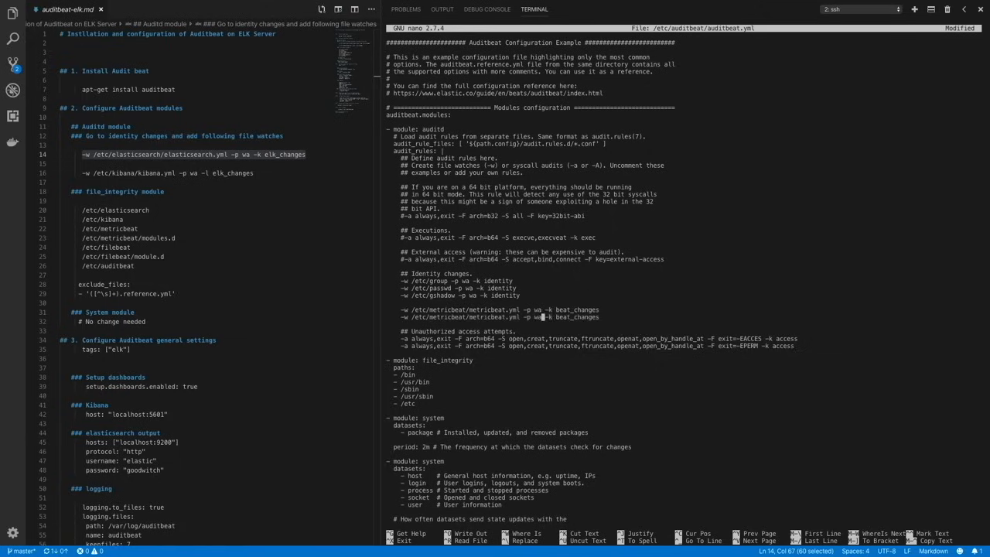
pyautogui.press('Left')
pyautogui.press('Left')
pyautogui.press('Left')
pyautogui.press('BackSpace')
pyautogui.press('BackSpace')
pyautogui.press('BackSpace')
pyautogui.press('BackSpace')
pyautogui.press('BackSpace')
pyautogui.press('BackSpace')
pyautogui.press('BackSpace')
pyautogui.press('BackSpace')
pyautogui.press('BackSpace')
pyautogui.press('BackSpace')
pyautogui.write('filebeat')
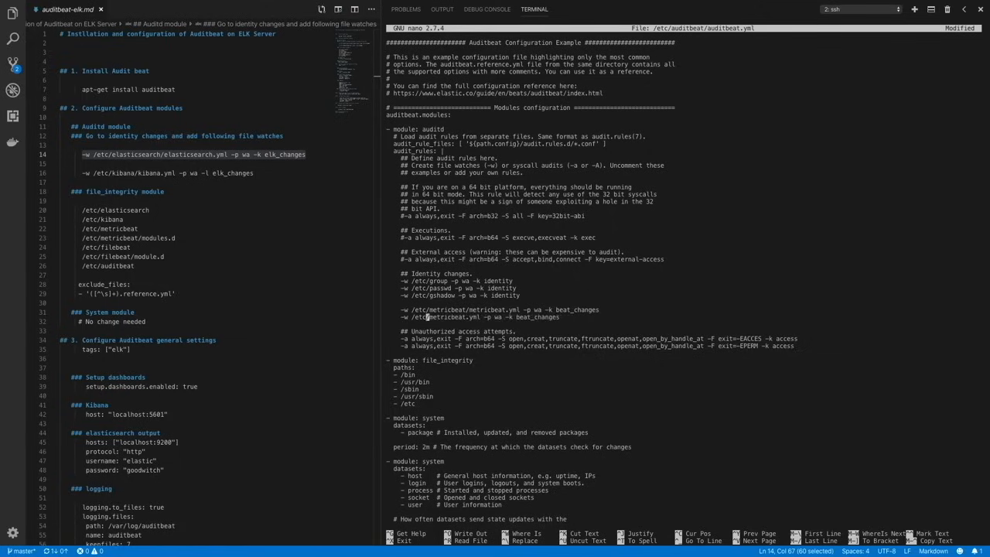
# - Change the file name in the /etc/filebeat watch rule to filebeat.yml
pyautogui.press('Right')
pyautogui.press('Right')
pyautogui.press('Right')
pyautogui.press('Right')
pyautogui.press('Right')
pyautogui.press('Right')
pyautogui.press('Right')
pyautogui.press('Right')
pyautogui.press('Right')
pyautogui.press('Right')
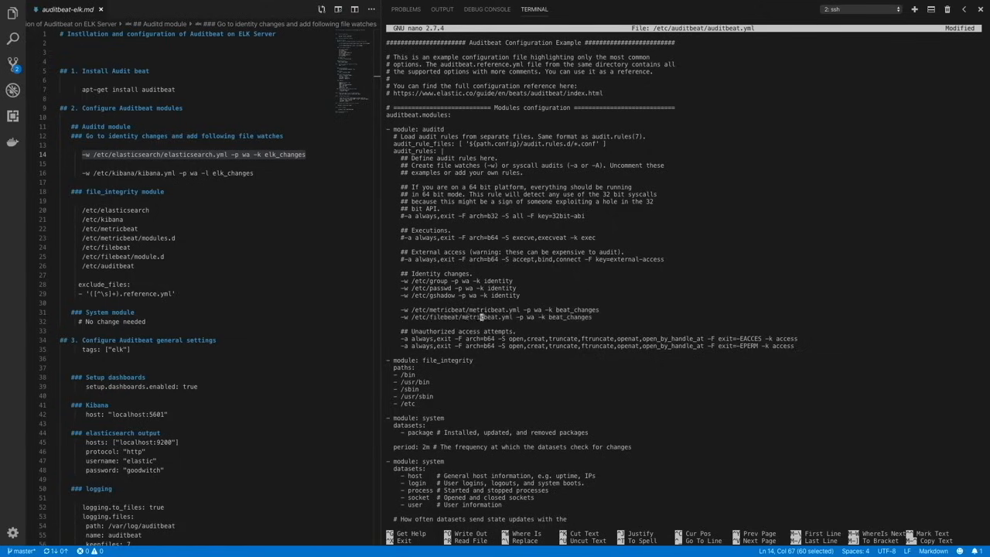
pyautogui.press('BackSpace')
pyautogui.press('BackSpace')
pyautogui.press('BackSpace')
pyautogui.press('BackSpace')
pyautogui.press('BackSpace')
pyautogui.press('BackSpace')
pyautogui.press('BackSpace')
pyautogui.press('BackSpace')
pyautogui.press('BackSpace')
pyautogui.press('BackSpace')
pyautogui.write('filebeat')
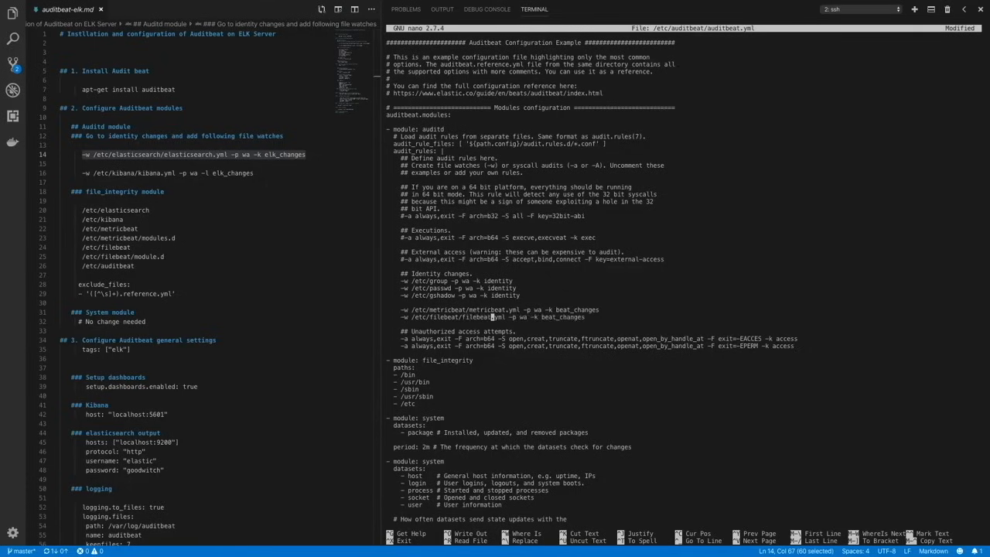
# - Insert another copy of the metricbeat.yml watch rule under the filebeat.yml rule, separated by a blank line
pyautogui.press('Right')
pyautogui.press('Right')
pyautogui.press('Right')
pyautogui.press('Right')
pyautogui.press('Right')
pyautogui.press('Right')
pyautogui.press('Right')
pyautogui.press('Right')
pyautogui.press('Right')
pyautogui.press('Right')
pyautogui.press('Right')
pyautogui.press('Right')
pyautogui.press('Right')
pyautogui.press('Right')
pyautogui.press('Right')
pyautogui.press('Right')
pyautogui.press('Right')
pyautogui.press('Right')
pyautogui.press('Right')
pyautogui.press('Right')
pyautogui.press('Right')
pyautogui.press('Right')
pyautogui.press('Right')
pyautogui.press('Right')
pyautogui.press('Right')
pyautogui.press('Right')
pyautogui.press('Return')
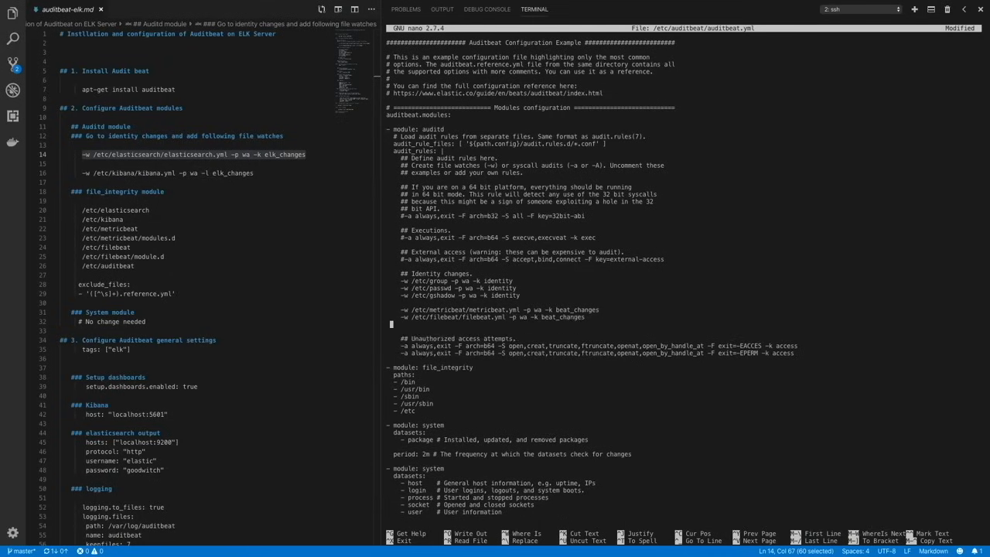
pyautogui.press('Return')
pyautogui.write('-w /etc/metricbeat/metricbeat.yml -p wa -k beat_changes')
# - Change the watched path in the newly inserted rule to /var/www/html/index.html
pyautogui.press('Left')
pyautogui.press('Left')
pyautogui.press('Left')
pyautogui.press('Left')
pyautogui.press('Left')
pyautogui.press('Left')
pyautogui.press('Left')
pyautogui.press('Left')
pyautogui.press('Left')
pyautogui.press('Left')
pyautogui.press('Left')
pyautogui.press('Left')
pyautogui.press('Left')
pyautogui.press('Left')
pyautogui.press('Left')
pyautogui.press('Left')
pyautogui.press('Left')
pyautogui.press('Left')
pyautogui.press('Left')
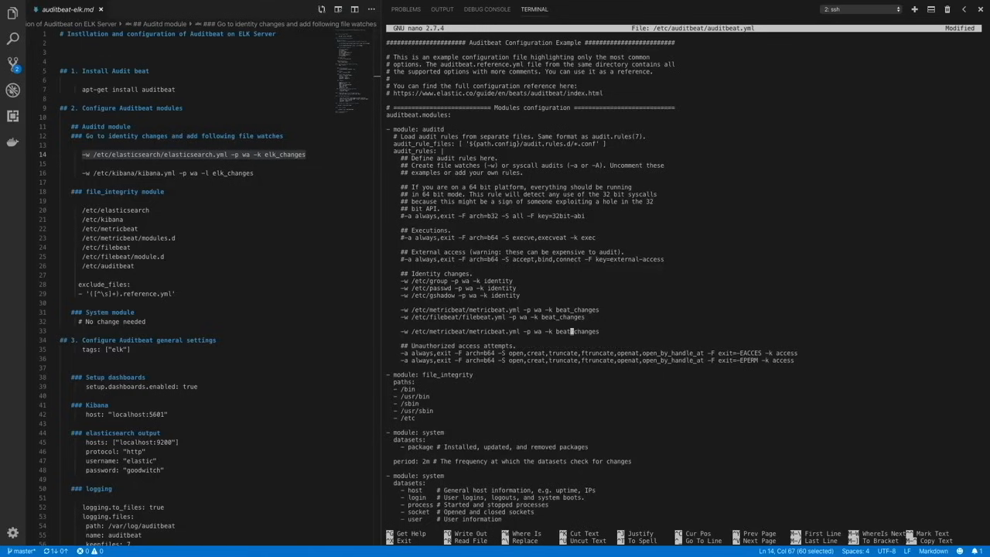
pyautogui.press('BackSpace')
pyautogui.press('BackSpace')
pyautogui.press('BackSpace')
pyautogui.press('BackSpace')
pyautogui.press('BackSpace')
pyautogui.press('BackSpace')
pyautogui.press('BackSpace')
pyautogui.press('BackSpace')
pyautogui.press('BackSpace')
pyautogui.press('BackSpace')
pyautogui.press('BackSpace')
pyautogui.press('BackSpace')
pyautogui.press('BackSpace')
pyautogui.press('BackSpace')
pyautogui.press('BackSpace')
pyautogui.press('BackSpace')
pyautogui.press('BackSpace')
pyautogui.press('BackSpace')
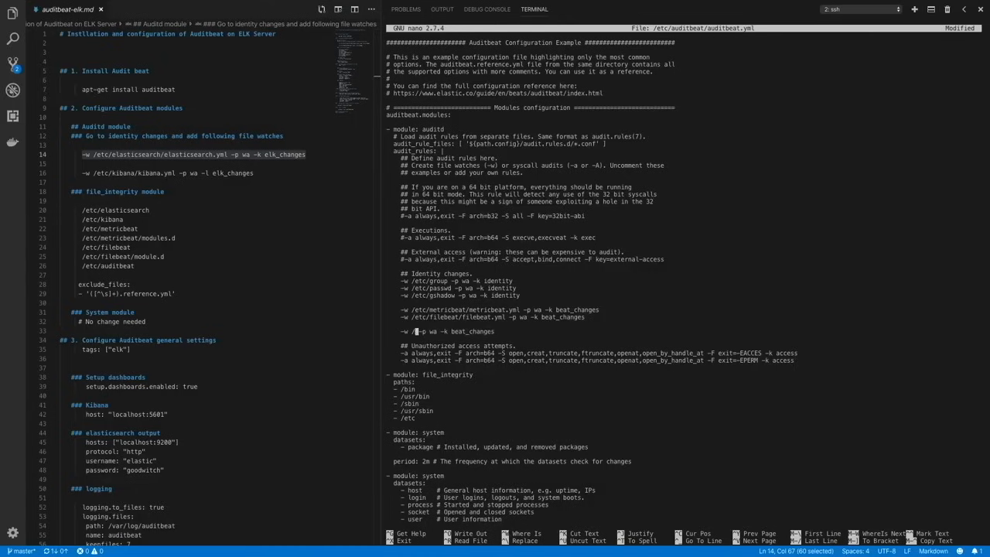
pyautogui.write('var/www/html')
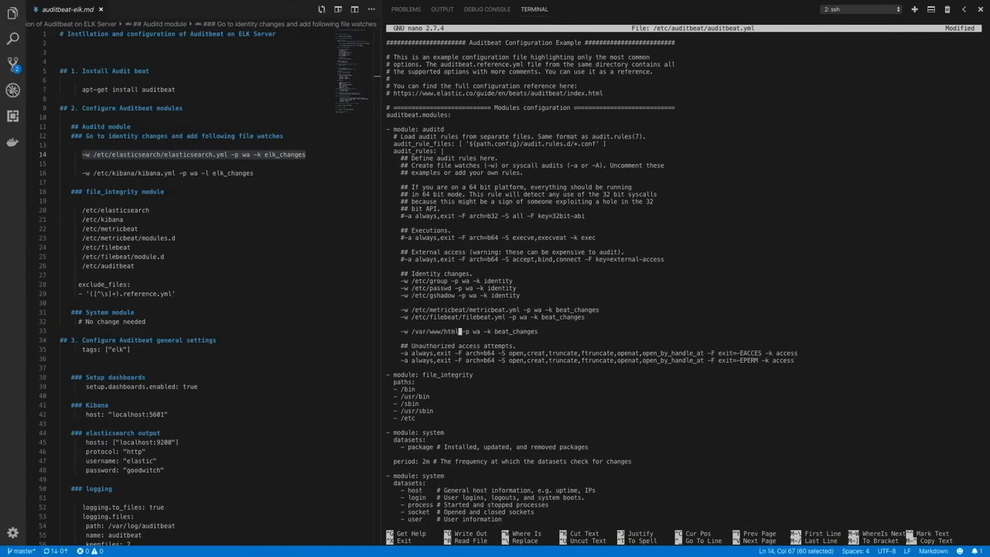
pyautogui.write('/index.html')
# - Change the key of the index.html watch rule to webserver_changes
pyautogui.press('Right')
pyautogui.press('Right')
pyautogui.press('Right')
pyautogui.press('Right')
pyautogui.press('Right')
pyautogui.press('Right')
pyautogui.press('Right')
pyautogui.press('Right')
pyautogui.press('Right')
pyautogui.press('BackSpace')
pyautogui.press('BackSpace')
pyautogui.press('BackSpace')
pyautogui.press('BackSpace')
pyautogui.write('webserver')
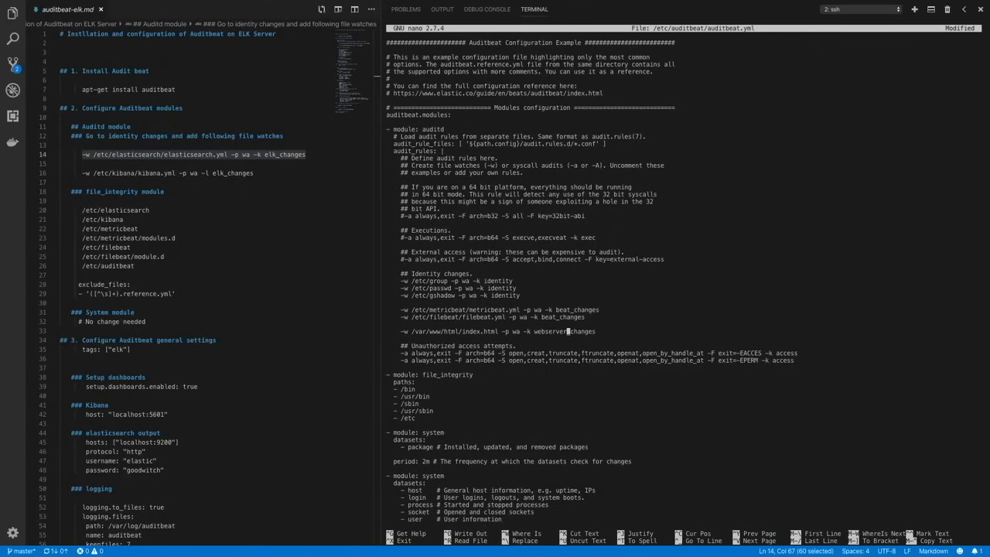
# - Add /var/www/html to the file_integrity module's paths below /etc
pyautogui.press('Down')
pyautogui.press('Down')
pyautogui.press('Down')
pyautogui.press('Down')
pyautogui.press('Down')
pyautogui.press('Down')
pyautogui.press('Down')
pyautogui.press('Down')
pyautogui.press('Down')
pyautogui.press('Down')
pyautogui.press('Return')
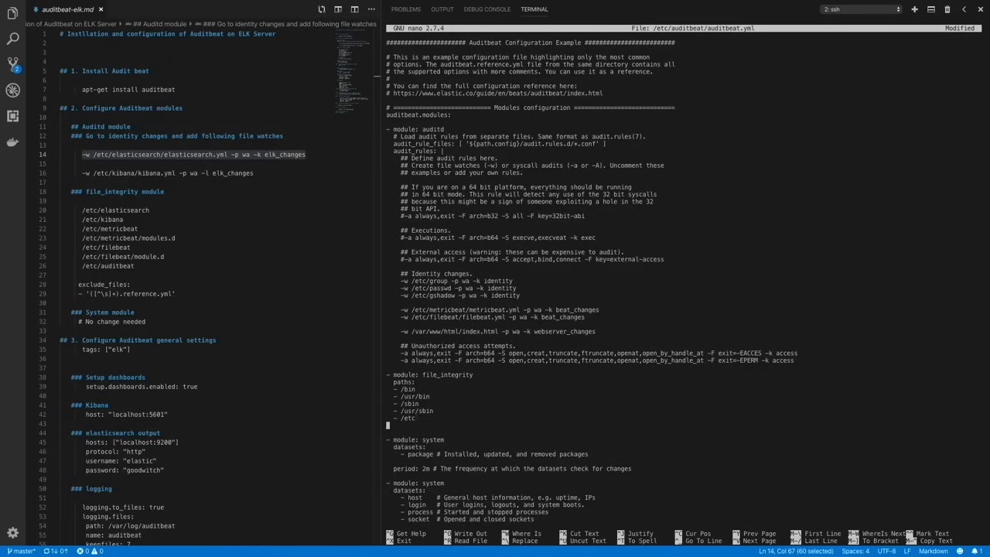
pyautogui.write('- /var/www/html')
# - Uncomment the tags setting in the General section and reduce it to the single tag "web-tier"
pyautogui.press('Down')
pyautogui.press('Down')
pyautogui.press('Down')
pyautogui.press('Down')
pyautogui.press('Down')
pyautogui.press('Down')
pyautogui.press('Down')
pyautogui.press('Down')
pyautogui.press('Down')
pyautogui.press('Down')
pyautogui.press('Down')
pyautogui.press('Down')
pyautogui.press('Down')
pyautogui.press('Down')
pyautogui.press('Down')
pyautogui.press('Down')
pyautogui.press('Down')
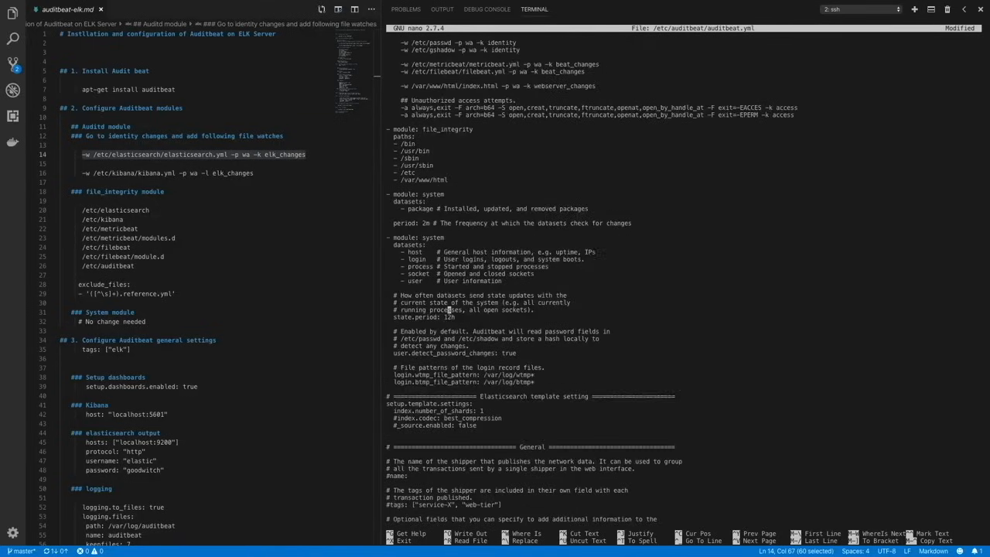
pyautogui.press('Down')
pyautogui.press('Down')
pyautogui.press('Down')
pyautogui.press('Down')
pyautogui.press('Down')
pyautogui.press('Down')
pyautogui.press('Down')
pyautogui.press('Down')
pyautogui.press('Down')
pyautogui.press('Down')
pyautogui.press('Down')
pyautogui.press('Down')
pyautogui.press('Down')
pyautogui.press('Down')
pyautogui.press('Down')
pyautogui.press('Down')
pyautogui.press('Down')
pyautogui.press('Down')
pyautogui.press('Down')
pyautogui.press('Down')
# - Uncomment setup.dashboards.enabled and set it to true
pyautogui.press('Down')
pyautogui.press('Down')
pyautogui.press('Down')
pyautogui.press('Down')
pyautogui.press('Down')
pyautogui.press('Down')
pyautogui.press('Down')
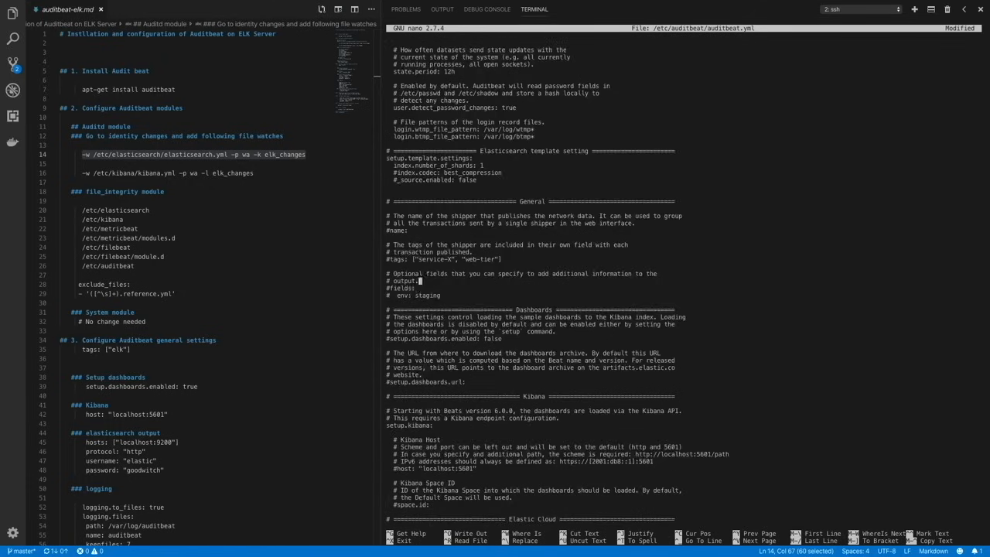
pyautogui.press('Up')
pyautogui.press('Up')
pyautogui.press('Up')
pyautogui.press('Up')
pyautogui.press('Up')
pyautogui.press('Up')
pyautogui.press('Up')
pyautogui.press('Left')
pyautogui.press('Left')
pyautogui.press('Left')
pyautogui.press('Left')
pyautogui.press('Left')
pyautogui.press('Left')
pyautogui.press('Left')
pyautogui.press('Left')
pyautogui.press('Left')
pyautogui.press('Left')
pyautogui.press('Left')
pyautogui.press('Left')
pyautogui.press('Left')
pyautogui.press('Left')
pyautogui.press('Left')
pyautogui.press('BackSpace')
pyautogui.press('Right')
pyautogui.press('Right')
pyautogui.press('Right')
pyautogui.press('Right')
pyautogui.press('Right')
pyautogui.press('Right')
pyautogui.press('Right')
pyautogui.press('Right')
pyautogui.press('Right')
pyautogui.press('Right')
pyautogui.press('Right')
pyautogui.press('Right')
pyautogui.press('Right')
pyautogui.press('Right')
pyautogui.press('Right')
pyautogui.press('Right')
pyautogui.press('Right')
pyautogui.press('Right')
pyautogui.press('Right')
pyautogui.press('Right')
pyautogui.press('BackSpace')
pyautogui.press('BackSpace')
pyautogui.press('BackSpace')
pyautogui.press('BackSpace')
pyautogui.press('BackSpace')
pyautogui.press('BackSpace')
pyautogui.press('BackSpace')
pyautogui.press('BackSpace')
pyautogui.press('BackSpace')
pyautogui.press('BackSpace')
pyautogui.press('BackSpace')
pyautogui.press('BackSpace')
pyautogui.press('BackSpace')
# - Uncomment the Kibana host setting and set it to 192.168.1.34:5601
pyautogui.press('Down')
pyautogui.press('Down')
pyautogui.press('Down')
pyautogui.press('Down')
pyautogui.press('Down')
pyautogui.press('Down')
pyautogui.press('Down')
pyautogui.press('Down')
pyautogui.press('Down')
pyautogui.press('Down')
pyautogui.press('Down')
pyautogui.press('Left')
pyautogui.press('Left')
pyautogui.press('Left')
pyautogui.press('Left')
pyautogui.press('Left')
pyautogui.press('Left')
pyautogui.press('Left')
pyautogui.press('BackSpace')
pyautogui.press('Right')
pyautogui.press('Right')
pyautogui.press('Right')
pyautogui.press('Right')
pyautogui.press('Right')
pyautogui.press('Right')
pyautogui.press('Right')
pyautogui.press('Right')
pyautogui.press('Right')
pyautogui.press('Right')
pyautogui.press('Right')
pyautogui.press('Right')
pyautogui.press('Right')
pyautogui.press('Right')
pyautogui.press('Right')
pyautogui.press('Right')
pyautogui.press('Right')
pyautogui.press('Right')
pyautogui.press('Right')
pyautogui.press('Right')
pyautogui.press('Right')
pyautogui.press('Right')
pyautogui.press('Right')
pyautogui.press('Right')
pyautogui.press('Right')
pyautogui.press('Right')
pyautogui.press('Right')
pyautogui.press('Right')
pyautogui.press('Right')
pyautogui.press('Right')
pyautogui.press('Right')
pyautogui.press('BackSpace')
pyautogui.press('BackSpace')
pyautogui.press('BackSpace')
pyautogui.press('BackSpace')
pyautogui.press('BackSpace')
pyautogui.write('true')
pyautogui.press('Down')
pyautogui.press('Down')
pyautogui.press('Down')
pyautogui.press('Down')
pyautogui.press('Down')
pyautogui.press('Down')
pyautogui.press('Down')
pyautogui.press('Down')
pyautogui.press('Down')
pyautogui.press('Down')
pyautogui.press('Down')
pyautogui.press('Down')
pyautogui.press('Down')
pyautogui.press('Down')
pyautogui.press('Down')
pyautogui.press('Down')
pyautogui.press('Left')
pyautogui.press('Left')
pyautogui.press('Left')
pyautogui.press('Left')
pyautogui.press('Left')
pyautogui.press('Left')
pyautogui.press('Left')
pyautogui.press('Left')
pyautogui.press('Left')
pyautogui.press('Left')
pyautogui.press('Left')
pyautogui.press('Left')
pyautogui.press('Left')
pyautogui.press('Left')
pyautogui.press('Left')
pyautogui.press('Left')
pyautogui.press('Left')
pyautogui.press('Left')
pyautogui.press('Left')
pyautogui.press('Left')
pyautogui.press('Left')
pyautogui.press('Left')
pyautogui.press('BackSpace')
pyautogui.press('Right')
pyautogui.press('Right')
pyautogui.press('Right')
pyautogui.press('Right')
pyautogui.press('Right')
pyautogui.press('Right')
pyautogui.press('Right')
pyautogui.press('Right')
pyautogui.press('Right')
pyautogui.press('Right')
pyautogui.press('Right')
pyautogui.press('Right')
pyautogui.press('Right')
pyautogui.press('Right')
pyautogui.press('Right')
pyautogui.press('BackSpace')
pyautogui.press('BackSpace')
pyautogui.press('BackSpace')
pyautogui.press('BackSpace')
pyautogui.press('BackSpace')
pyautogui.press('BackSpace')
pyautogui.press('BackSpace')
pyautogui.press('BackSpace')
pyautogui.press('BackSpace')
pyautogui.write('192.168.1.34')
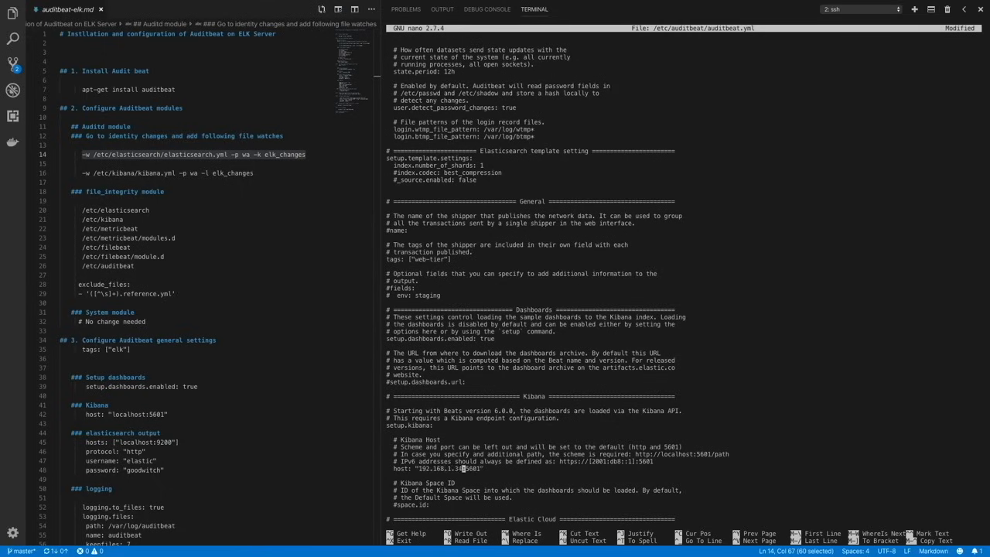
# - Configure the Elasticsearch output with host 192.168.1.34:9200, protocol http, username elastic and the account password
pyautogui.press('Down')
pyautogui.press('Down')
pyautogui.press('Down')
pyautogui.press('Down')
pyautogui.press('Down')
pyautogui.press('Down')
pyautogui.press('Down')
pyautogui.press('Down')
pyautogui.press('Down')
pyautogui.press('Down')
pyautogui.press('Down')
pyautogui.press('Down')
pyautogui.press('Down')
pyautogui.press('Down')
pyautogui.press('Down')
pyautogui.press('Down')
pyautogui.press('Down')
pyautogui.press('Down')
pyautogui.press('Down')
pyautogui.press('Down')
pyautogui.press('Down')
pyautogui.press('Down')
pyautogui.press('Down')
pyautogui.press('Down')
pyautogui.press('Down')
pyautogui.press('Down')
pyautogui.press('Down')
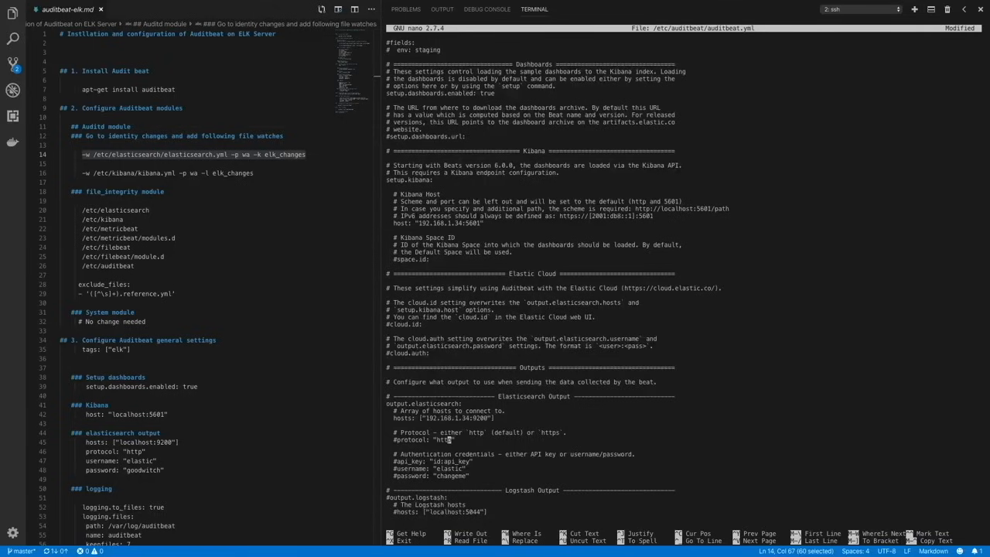
pyautogui.press('Left')
pyautogui.press('Left')
pyautogui.press('Left')
pyautogui.press('Left')
pyautogui.press('Left')
pyautogui.press('Left')
pyautogui.press('Left')
pyautogui.press('Left')
pyautogui.press('Left')
pyautogui.press('Left')
pyautogui.press('Left')
pyautogui.press('Left')
pyautogui.press('Left')
pyautogui.press('Left')
pyautogui.press('Left')
pyautogui.press('Delete')
pyautogui.press('Down')
pyautogui.press('Down')
pyautogui.press('Delete')
pyautogui.press('BackSpace')
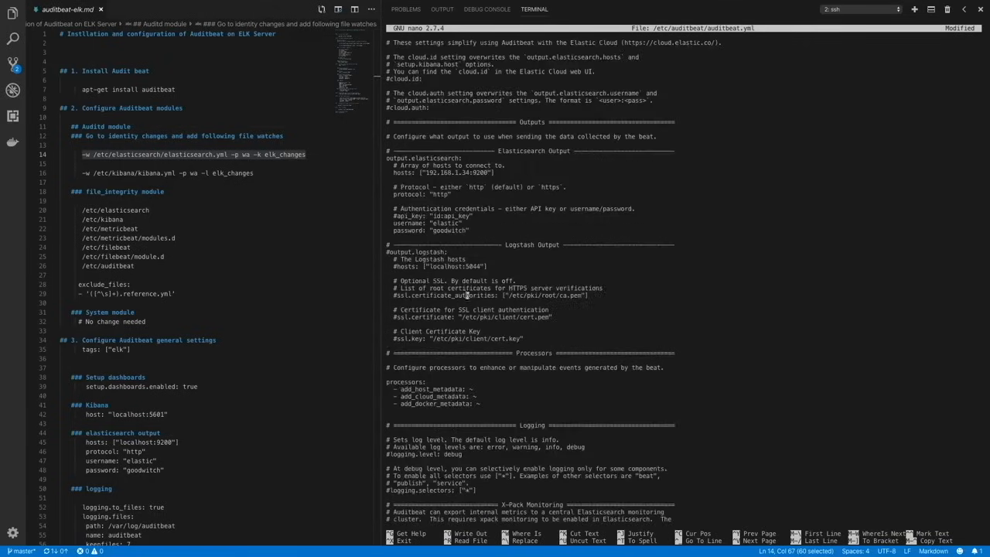
# - Enable debug logging with all selectors and add the file logging settings from the notes: path /var/log/auditbeat, name auditbeat, keepfiles 7, permissions 0644
pyautogui.press('Down')
pyautogui.press('Down')
pyautogui.press('Down')
pyautogui.press('Down')
pyautogui.press('Down')
pyautogui.press('Down')
pyautogui.press('Down')
pyautogui.press('Down')
pyautogui.press('Down')
pyautogui.press('Down')
pyautogui.press('Down')
pyautogui.press('Down')
pyautogui.press('Down')
pyautogui.press('Down')
pyautogui.press('Down')
pyautogui.press('Down')
pyautogui.press('Down')
pyautogui.press('Down')
pyautogui.press('Down')
pyautogui.press('Down')
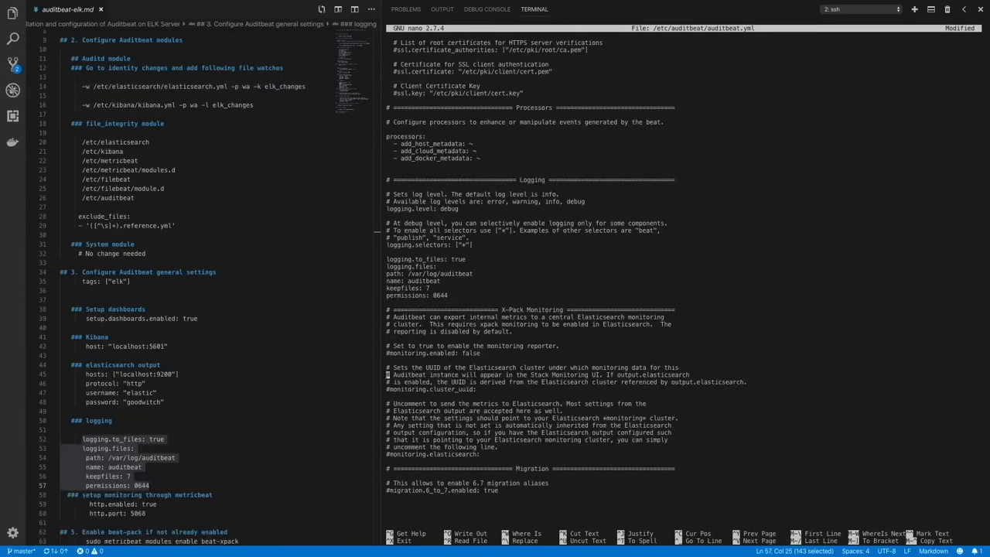
pyautogui.press('Down')
pyautogui.press('Down')
pyautogui.press('Down')
pyautogui.press('Down')
pyautogui.press('Down')
pyautogui.press('Down')
pyautogui.press('Down')
pyautogui.press('Down')
pyautogui.press('Down')
pyautogui.press('Down')
pyautogui.press('Down')
pyautogui.press('Down')
pyautogui.press('Down')
pyautogui.press('Down')
pyautogui.press('Down')
pyautogui.press('Down')
pyautogui.press('Down')
pyautogui.press('Down')
# - Add http.enabled: true and http.port: 5068 at the end of auditbeat.yml, then save and close the file
pyautogui.write('http.enabled: true http.port: 5068')
pyautogui.hotkey('ctrl', 'x')
pyautogui.press('y')
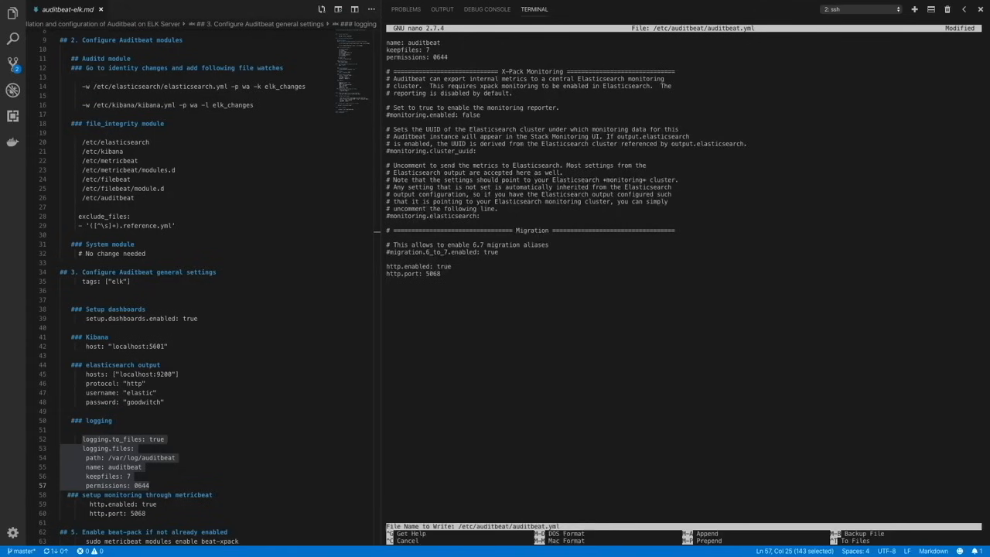
pyautogui.press('Return')
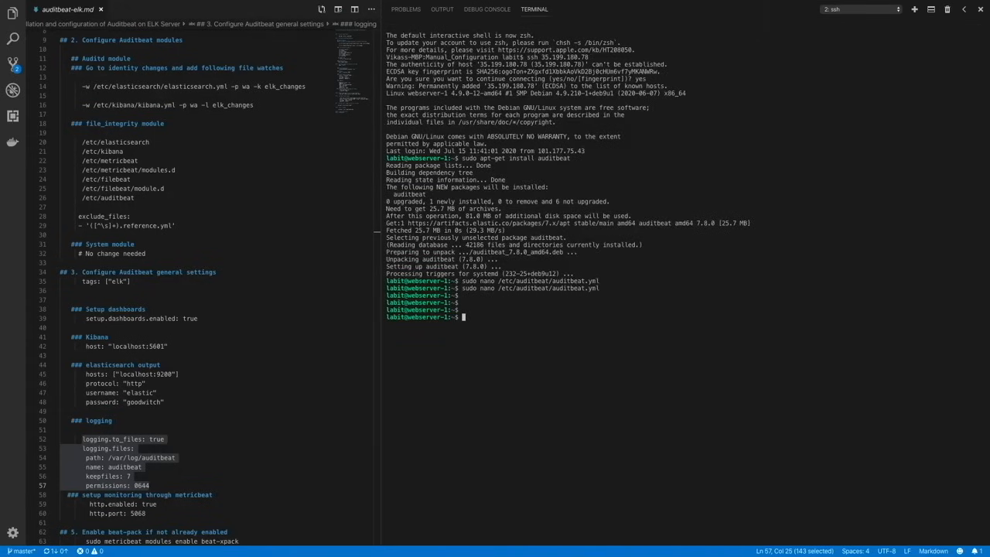
# - Open /etc/metricbeat/modules.d/beat-xpack.yml in nano with sudo
pyautogui.write('sudp nano /etc/metricbeat/modules.d/beat-xpack.yml')
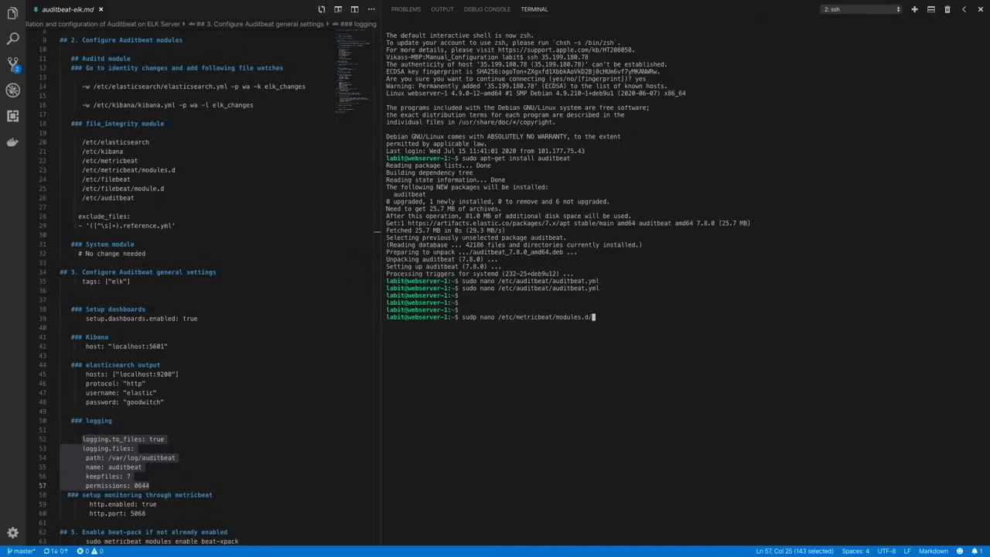
pyautogui.press('Return')
pyautogui.press('Up')
pyautogui.press('Up')
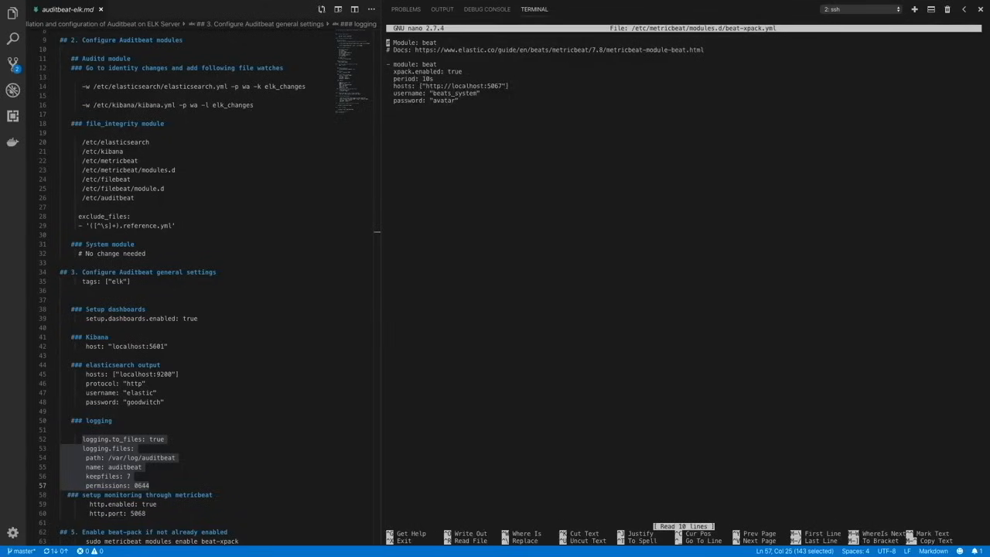
# - Add a second HTTP host on localhost port 5068 to the beat module's hosts list and save the file
pyautogui.press('Down')
pyautogui.press('Down')
pyautogui.press('Down')
pyautogui.press('End')
pyautogui.press('Left')
pyautogui.write(', ')
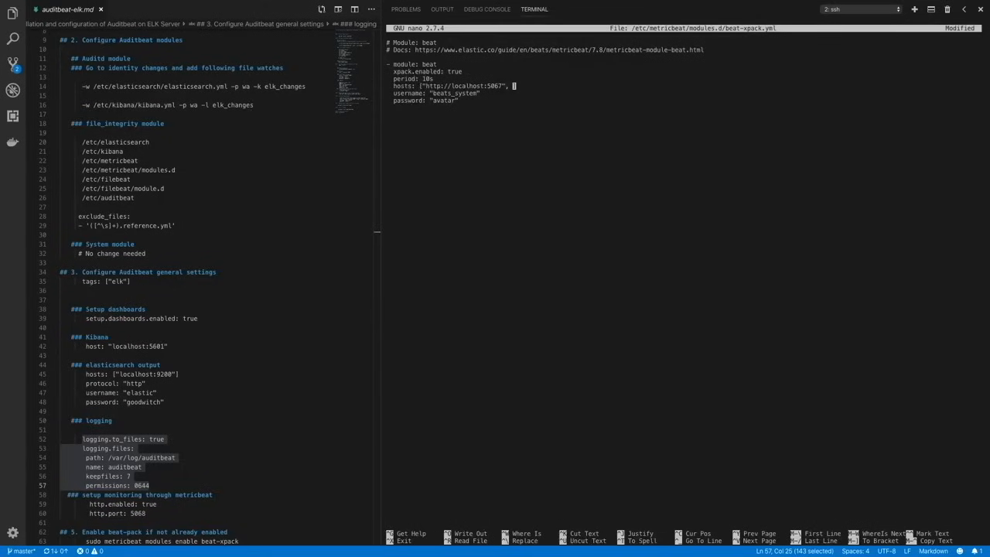
pyautogui.write('"http://localhost:508')
pyautogui.hotkey('ctrl', 'o')
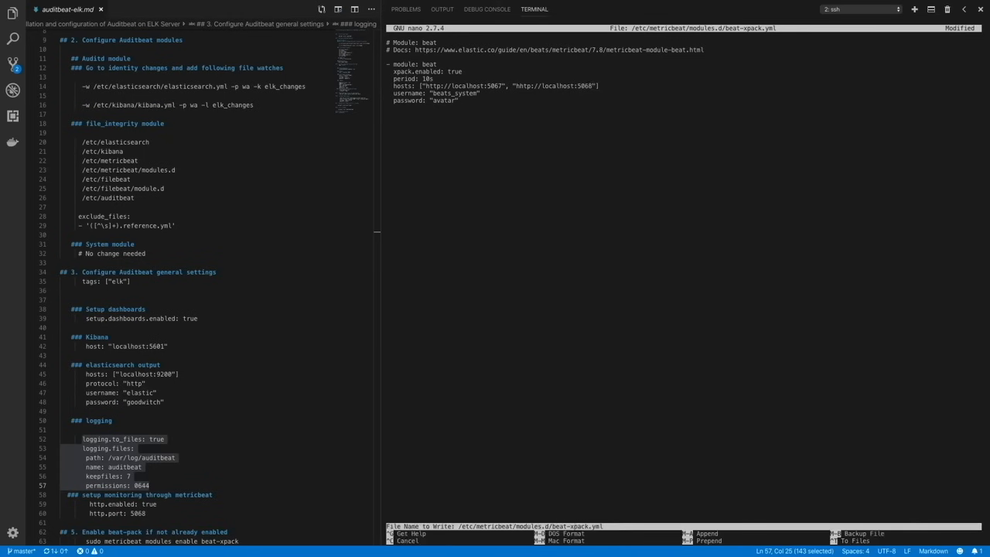
pyautogui.press('Return')
pyautogui.hotkey('ctrl', 'x')
# - Start the auditbeat service on webserver-1 with systemctl
pyautogui.write('sudo')
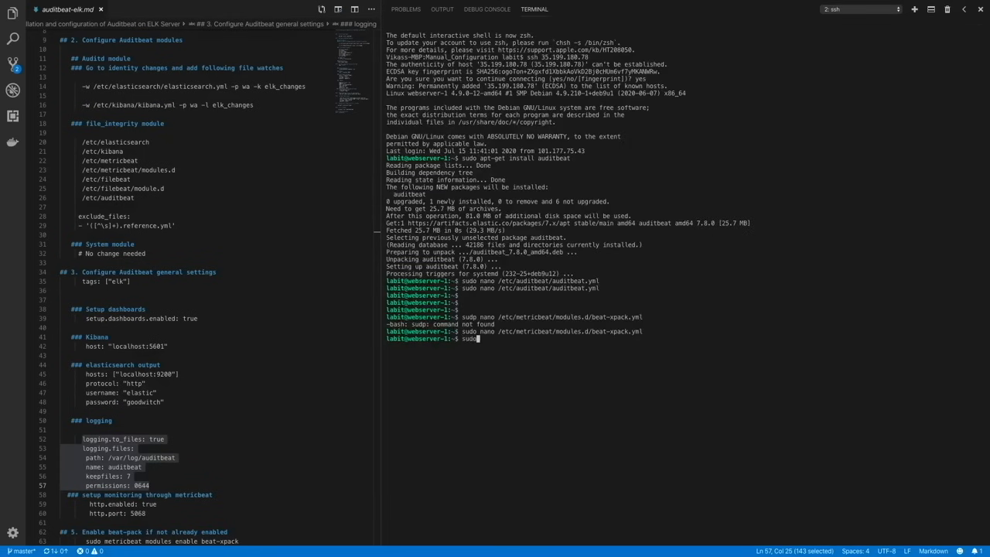
pyautogui.write(' systemctl start auditbeat')
pyautogui.press('Return')
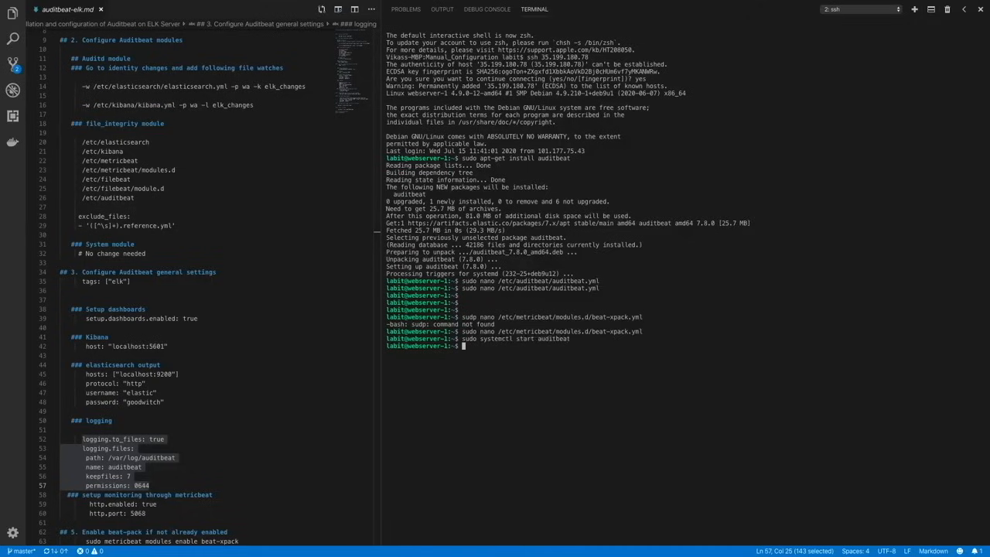
# - Check the status of the auditbeat service with systemctl
pyautogui.write('sudo systemctl status auditbeat')
pyautogui.press('Return')
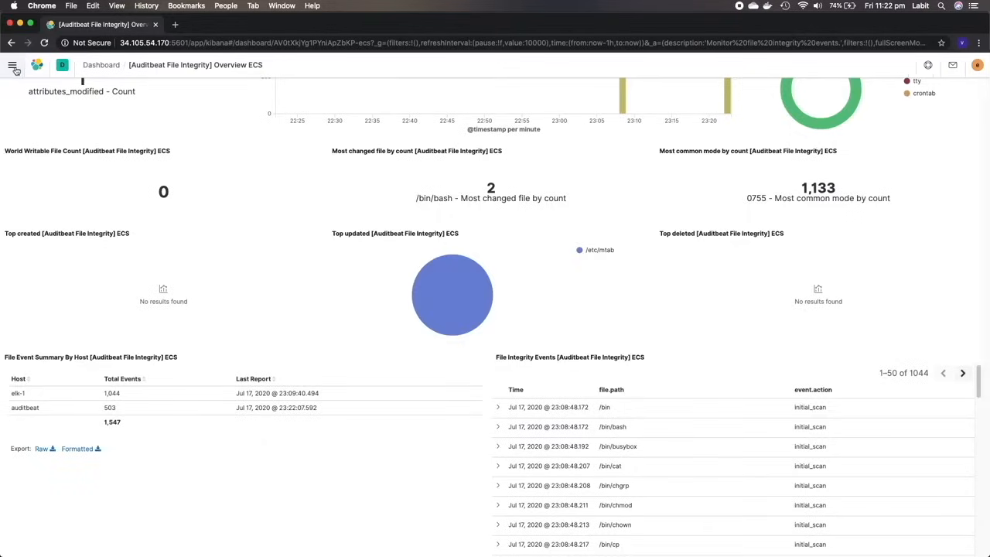
# - Switch to Kibana in Chrome and open Stack Monitoring to check the Auditbeat entry in the Beats section
pyautogui.click(12, 64)
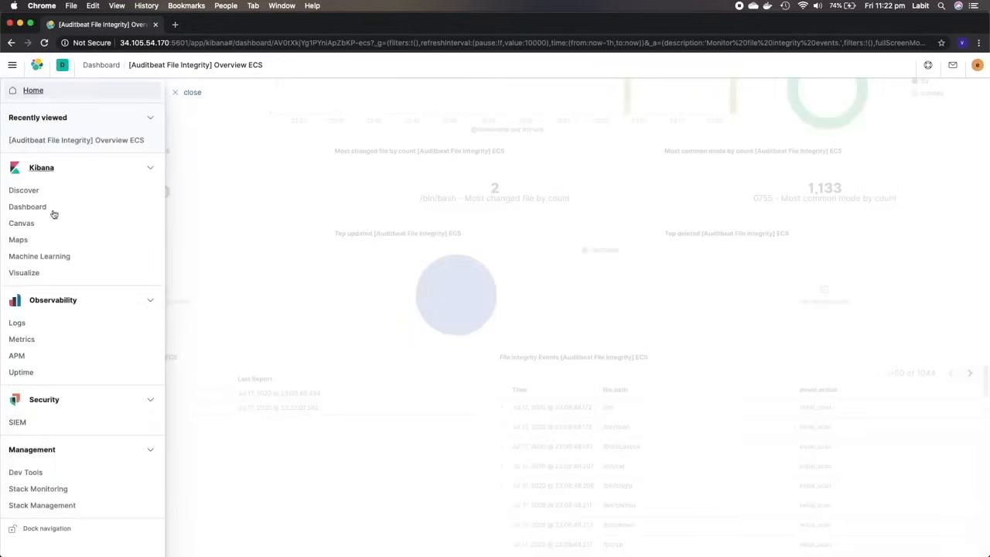
pyautogui.click(40, 488)
pyautogui.click(41, 404)
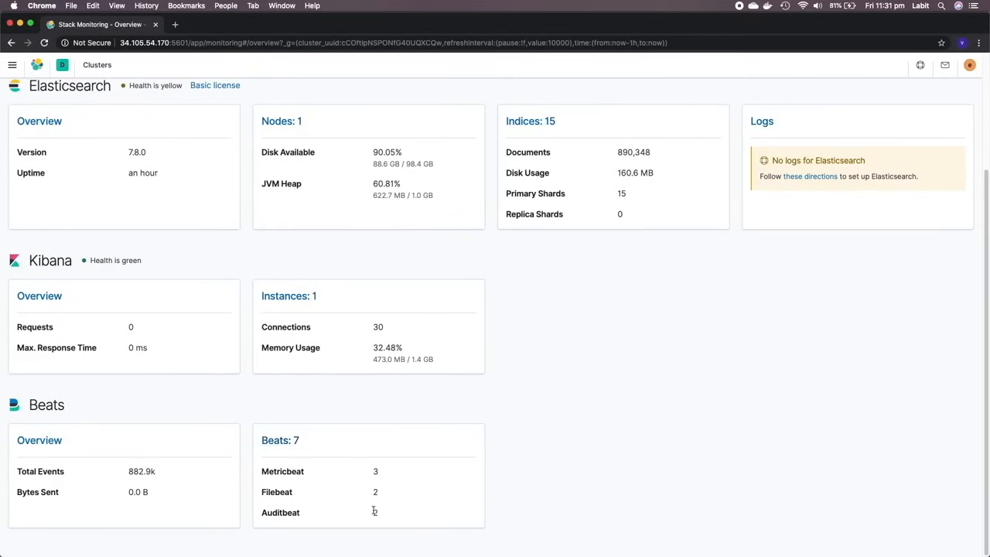
pyautogui.scroll(3, 244, 369)
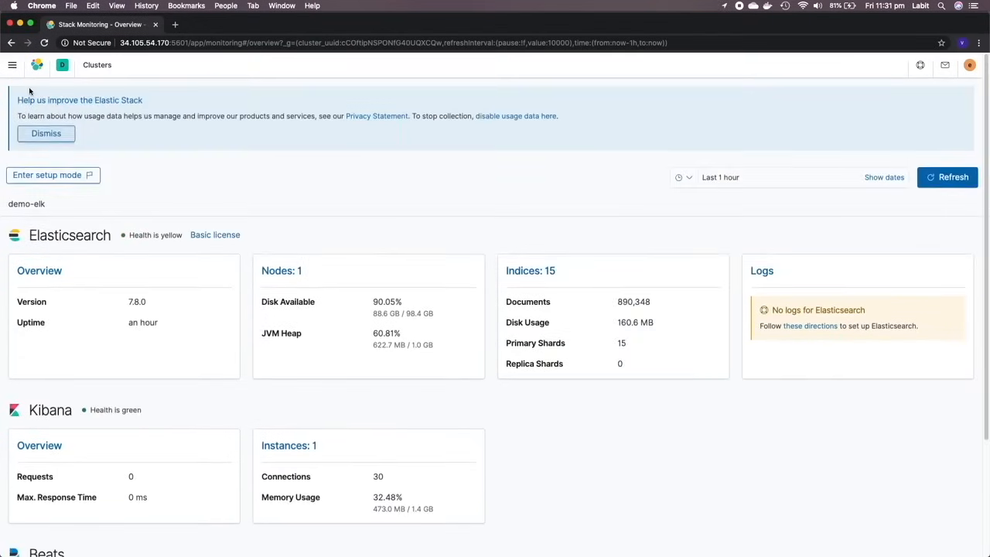
# - Open the [Auditbeat System] System Overview ECS dashboard and examine its counts, event histogram, host list and system events
pyautogui.click(12, 65)
pyautogui.click(48, 205)
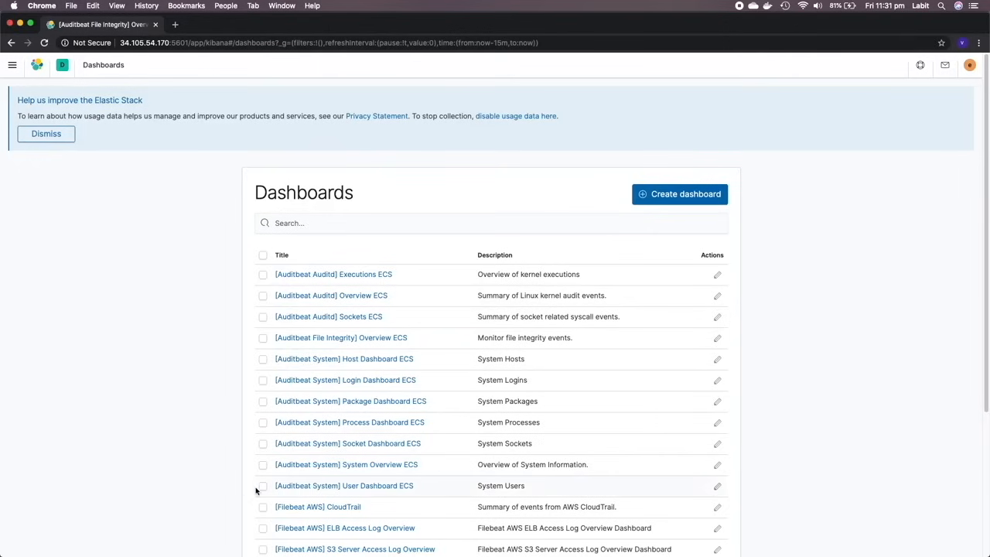
pyautogui.click(354, 467)
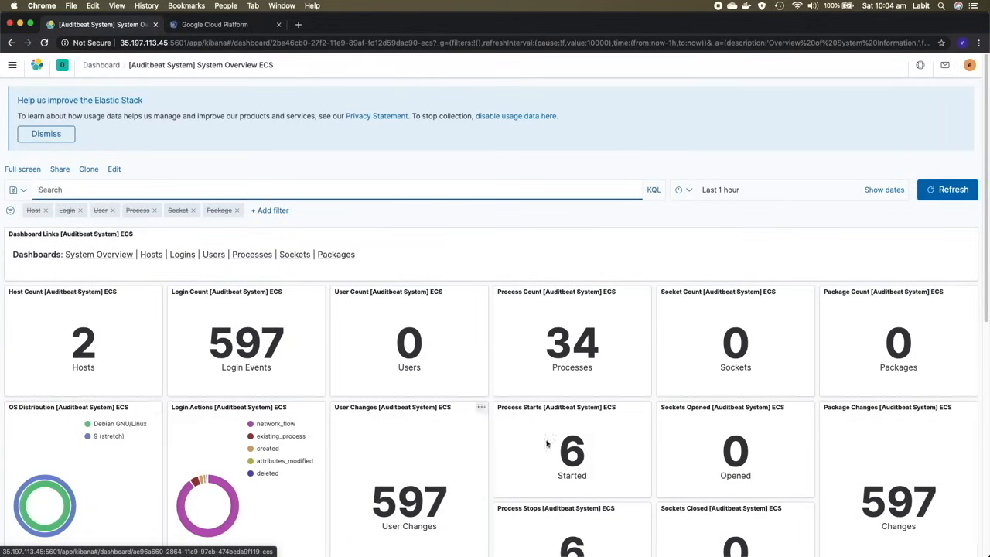
pyautogui.scroll(-5, 564, 395)
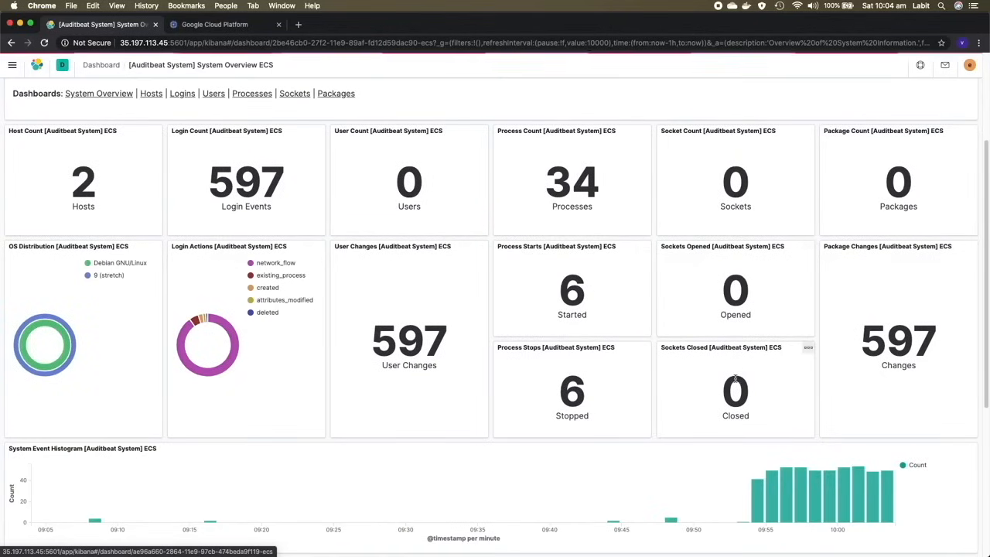
pyautogui.scroll(-5, 682, 368)
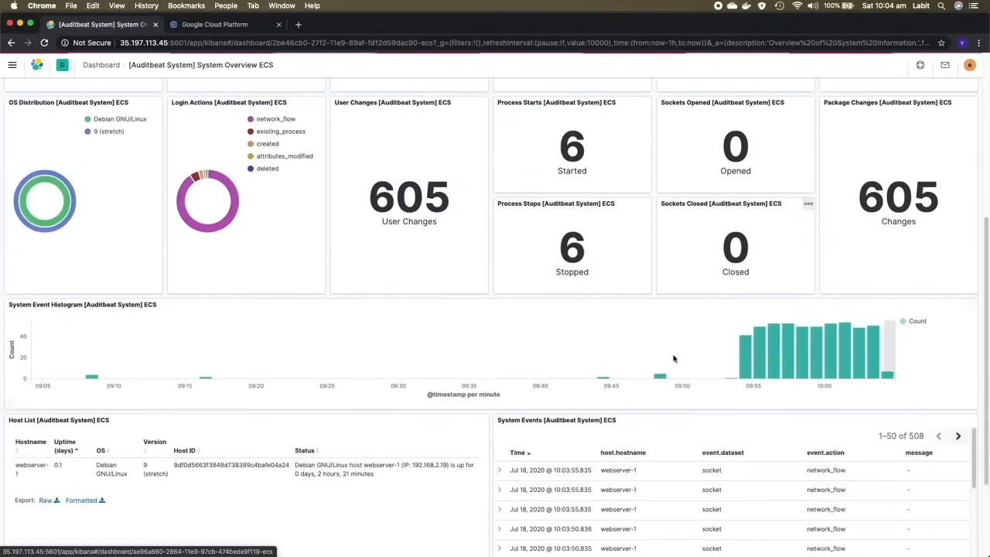
pyautogui.scroll(-1, 684, 404)
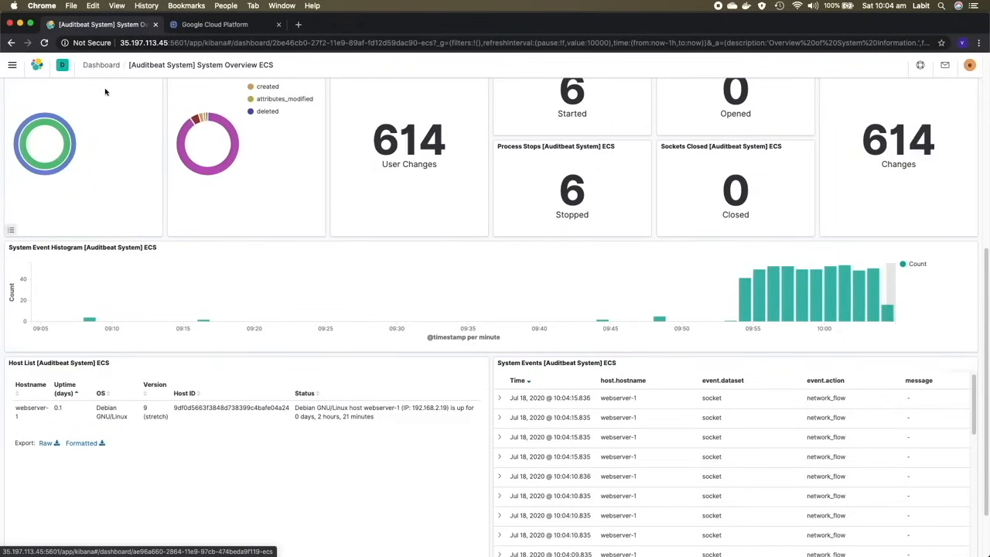
pyautogui.click(101, 65)
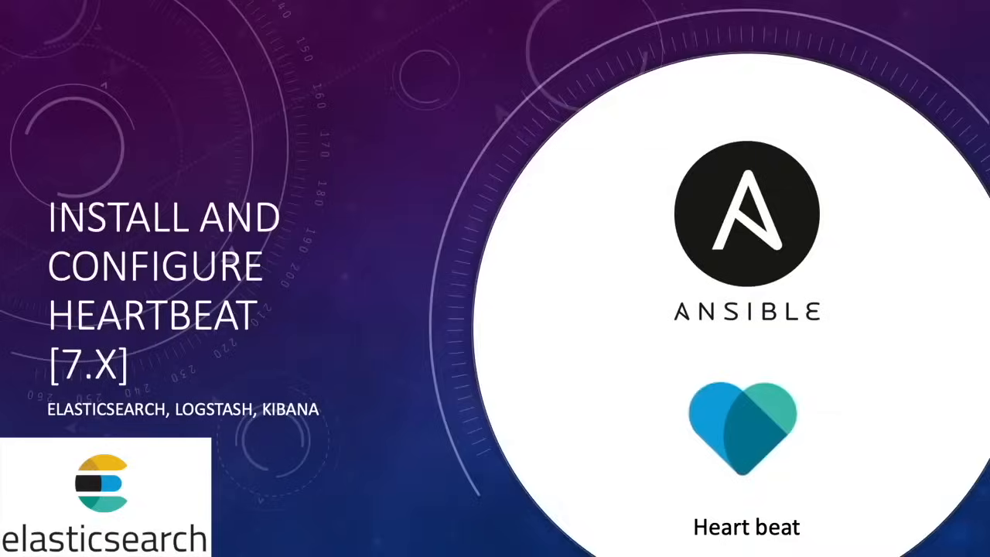
pyautogui.press('Right')
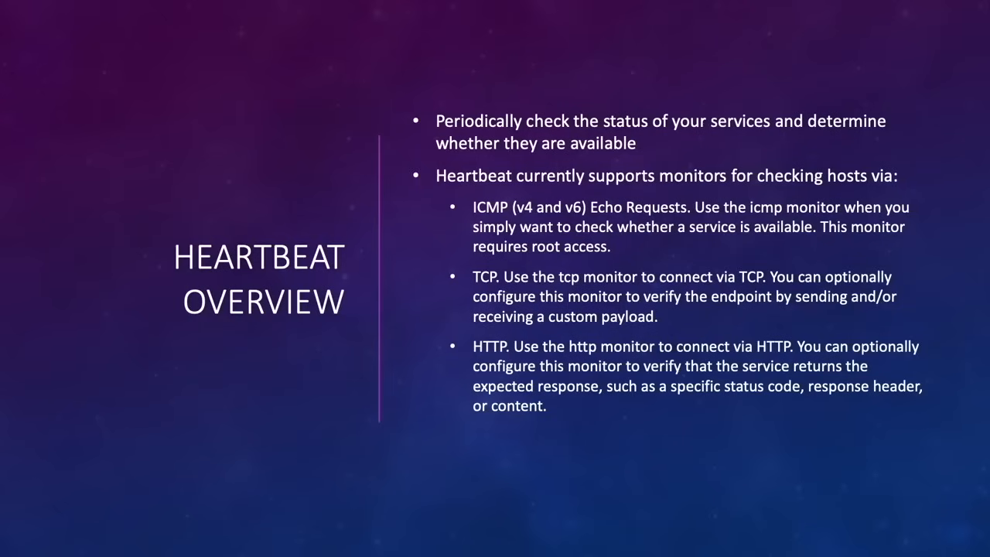
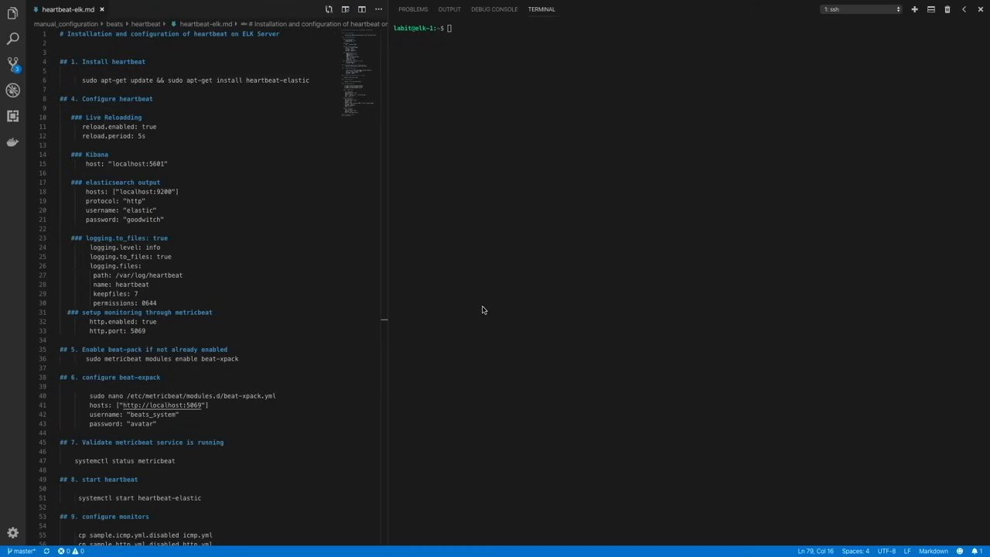
# - Update the package lists and install heartbeat-elastic with apt-get on the ELK server
pyautogui.click(519, 218)
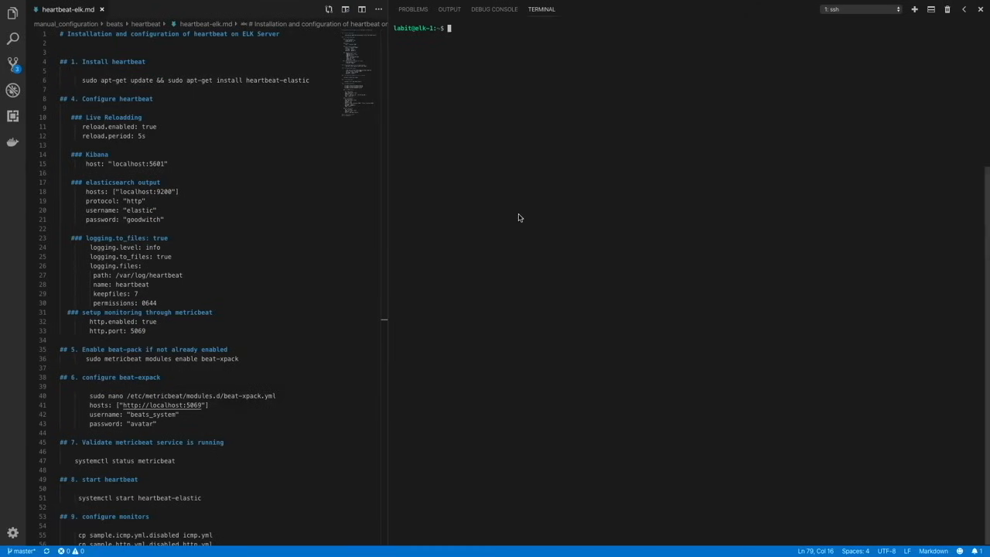
pyautogui.write('sudo apt-get update && sudo apt-get install heartbea')
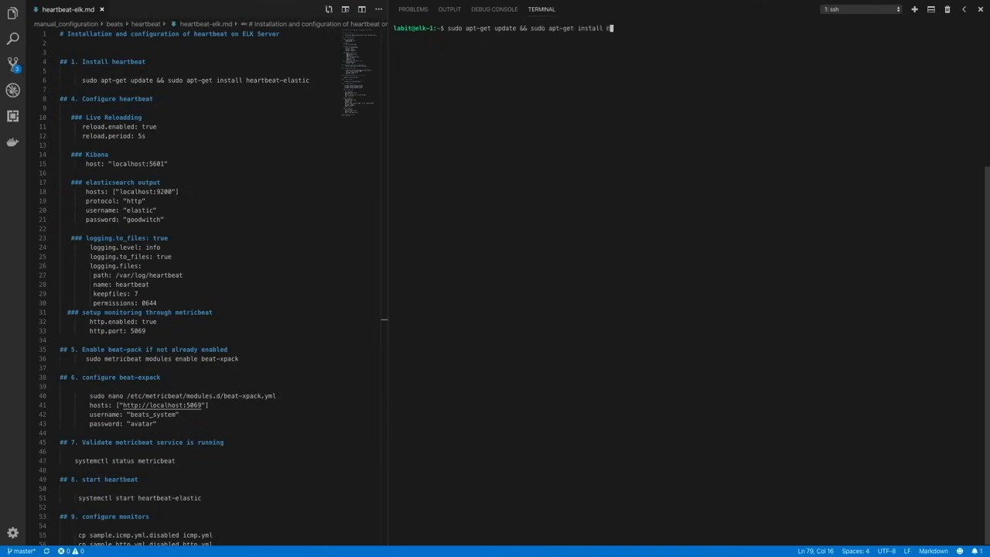
pyautogui.write('t-elastic')
pyautogui.press('Return')
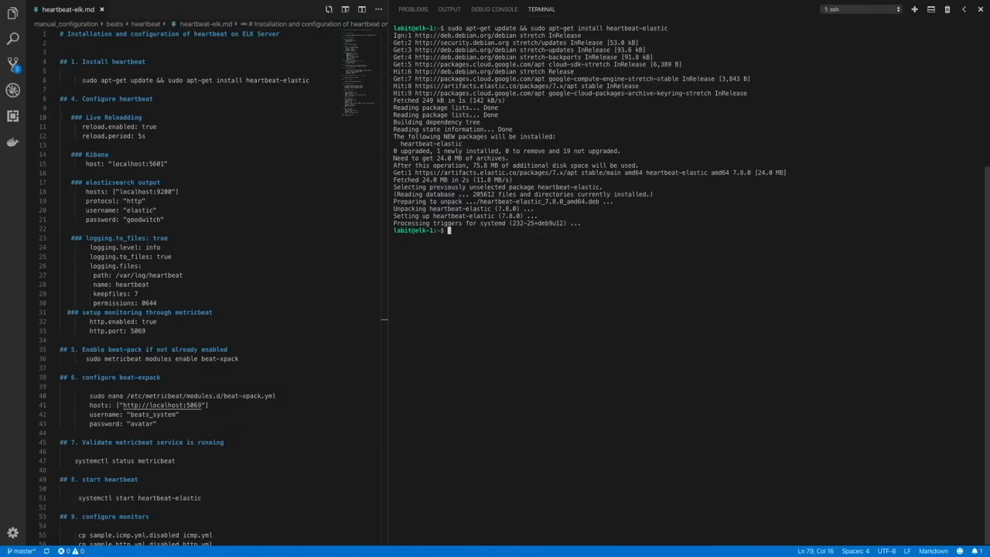
# - Open /etc/heartbeat/heartbeat.yml in nano with sudo
pyautogui.press('Return')
pyautogui.press('Return')
pyautogui.press('Return')
pyautogui.press('Return')
pyautogui.write('s')
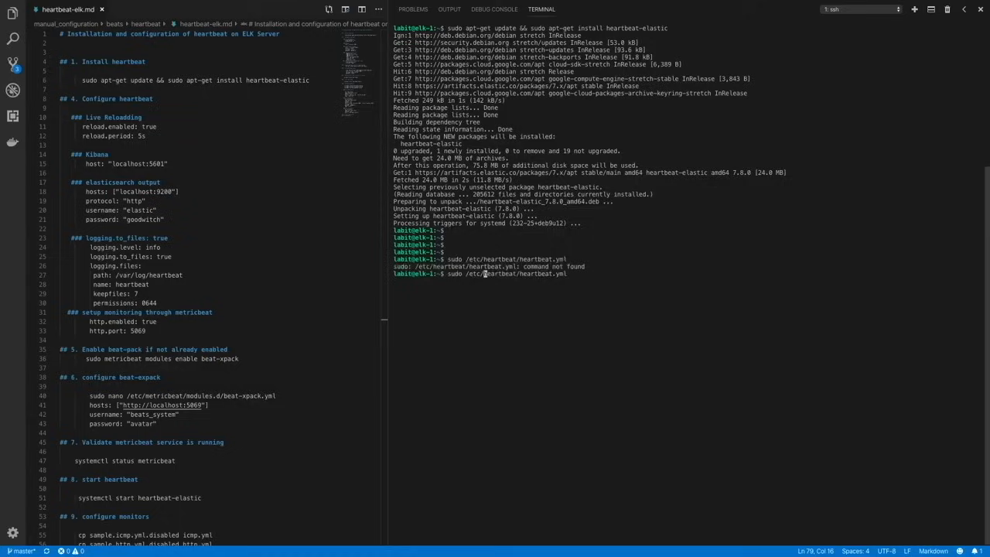
pyautogui.press('Left')
pyautogui.press('Left')
pyautogui.press('Left')
pyautogui.press('Left')
pyautogui.press('Left')
pyautogui.write('nano')
pyautogui.press('Return')
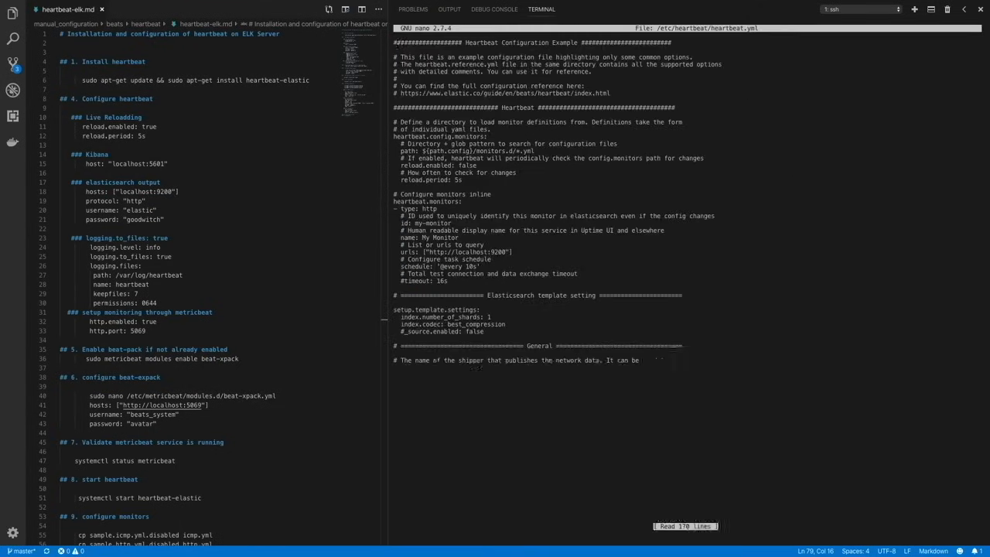
# - Set reload.enabled to true under heartbeat.config.monitors
pyautogui.press('Down')
pyautogui.press('Down')
pyautogui.press('Down')
pyautogui.press('Down')
pyautogui.press('Down')
pyautogui.press('Down')
pyautogui.press('Down')
pyautogui.press('Down')
pyautogui.press('Down')
pyautogui.press('Down')
pyautogui.press('Down')
pyautogui.press('Down')
pyautogui.press('Down')
pyautogui.press('Down')
pyautogui.press('Down')
pyautogui.press('Down')
pyautogui.press('Down')
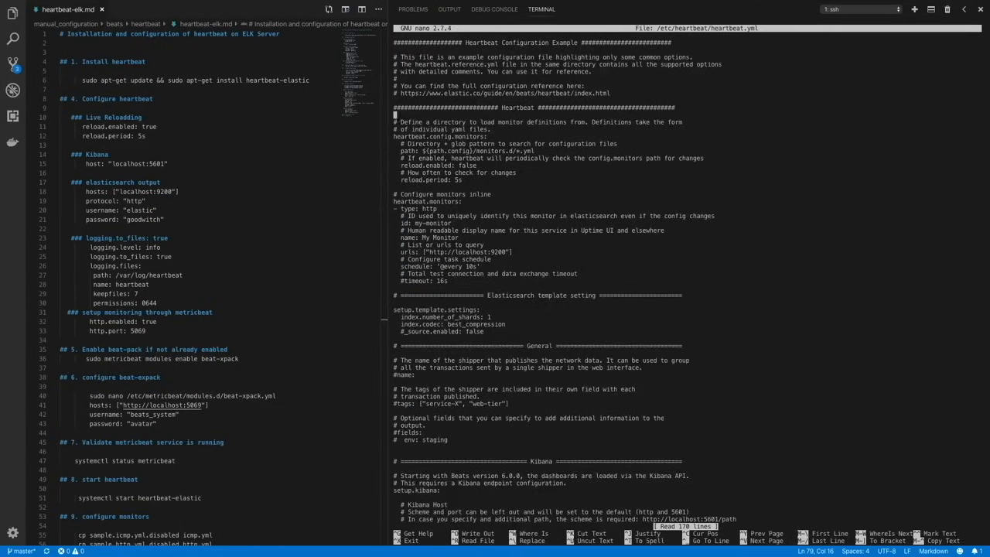
pyautogui.press('End')
pyautogui.press('BackSpace')
pyautogui.press('BackSpace')
pyautogui.press('BackSpace')
pyautogui.press('BackSpace')
pyautogui.press('BackSpace')
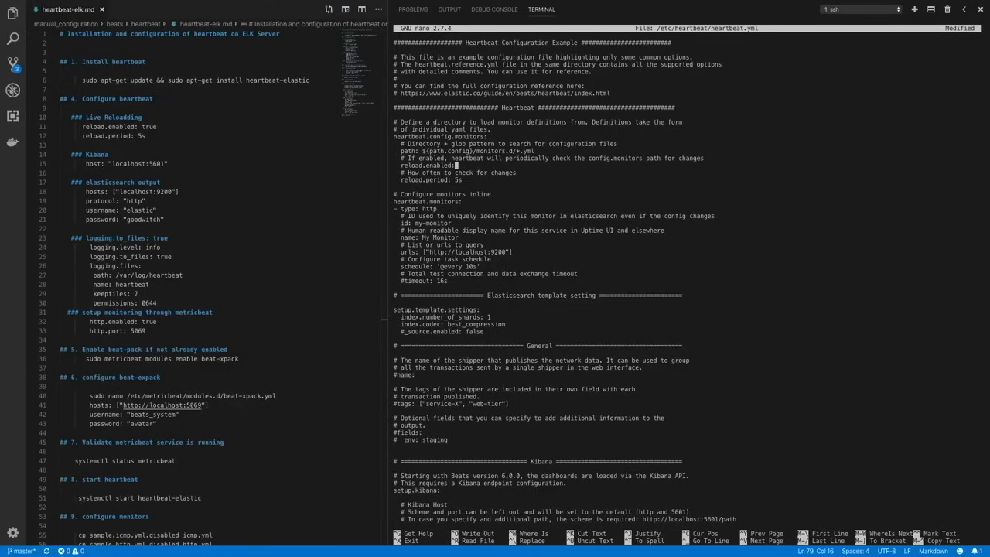
pyautogui.write('true')
# - Comment out the whole inline heartbeat.monitors block, from heartbeat.monitors down to the timeout line
pyautogui.press('Down')
pyautogui.press('Down')
pyautogui.press('Down')
pyautogui.press('Down')
pyautogui.press('Down')
pyautogui.press('Left')
pyautogui.press('Left')
pyautogui.press('Left')
pyautogui.press('Left')
pyautogui.press('Left')
pyautogui.press('Left')
pyautogui.press('Left')
pyautogui.press('Left')
pyautogui.press('Left')
pyautogui.press('Left')
pyautogui.press('Left')
pyautogui.press('Left')
pyautogui.press('Left')
pyautogui.press('Left')
pyautogui.press('Left')
pyautogui.press('Left')
pyautogui.press('Left')
pyautogui.press('Left')
pyautogui.press('Left')
pyautogui.write('#')
pyautogui.press('Down')
pyautogui.press('Left')
pyautogui.write('#')
pyautogui.press('Down')
pyautogui.press('Left')
pyautogui.write('#')
pyautogui.press('Down')
pyautogui.press('Left')
pyautogui.write('#')
pyautogui.press('Down')
pyautogui.press('Left')
pyautogui.write('#')
pyautogui.press('Down')
pyautogui.press('Left')
pyautogui.write('#')
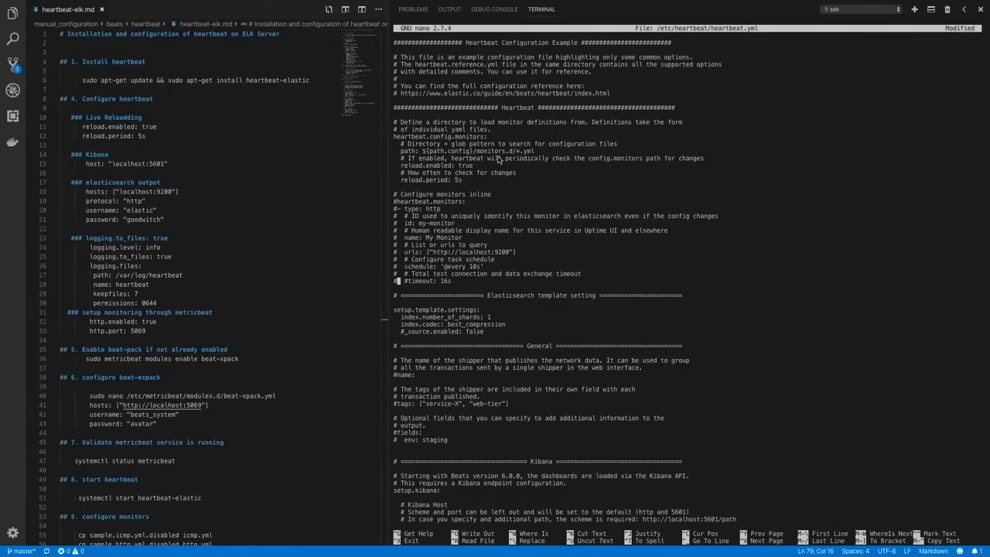
# - Uncomment the tags line in the General section and set its only tag to "elk"
pyautogui.press('Down')
pyautogui.press('Down')
pyautogui.press('Down')
pyautogui.press('Down')
pyautogui.press('Down')
pyautogui.press('Down')
pyautogui.press('Down')
pyautogui.press('Down')
pyautogui.press('Down')
pyautogui.press('Down')
pyautogui.press('Down')
pyautogui.press('Down')
pyautogui.press('Down')
pyautogui.press('Down')
pyautogui.press('Down')
pyautogui.press('Right')
pyautogui.press('Down')
pyautogui.press('Down')
pyautogui.press('BackSpace')
pyautogui.press('Right')
pyautogui.press('Right')
pyautogui.press('Right')
pyautogui.press('Right')
pyautogui.press('Right')
pyautogui.press('Right')
pyautogui.press('Right')
pyautogui.press('Right')
pyautogui.press('Right')
pyautogui.press('Right')
pyautogui.press('Right')
pyautogui.press('Right')
pyautogui.press('Right')
pyautogui.press('Right')
pyautogui.press('Right')
pyautogui.press('Right')
pyautogui.press('Right')
pyautogui.press('Right')
pyautogui.press('Right')
pyautogui.press('Right')
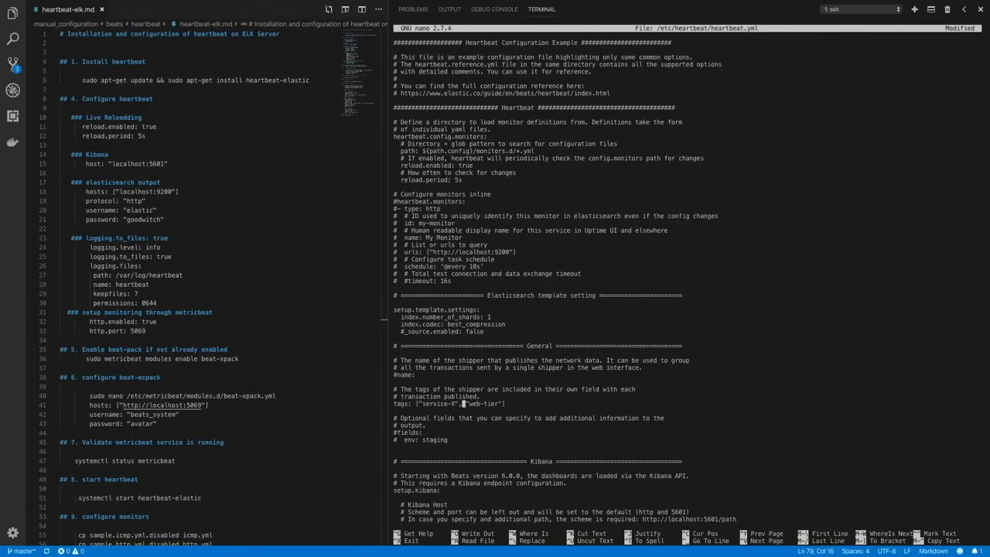
pyautogui.press('BackSpace')
pyautogui.press('BackSpace')
pyautogui.press('BackSpace')
pyautogui.press('BackSpace')
pyautogui.press('BackSpace')
pyautogui.press('BackSpace')
pyautogui.press('BackSpace')
pyautogui.press('BackSpace')
pyautogui.press('BackSpace')
pyautogui.press('BackSpace')
pyautogui.press('BackSpace')
pyautogui.press('BackSpace')
pyautogui.press('BackSpace')
pyautogui.press('Delete')
pyautogui.press('Delete')
pyautogui.press('Delete')
pyautogui.press('Delete')
pyautogui.press('Delete')
pyautogui.press('Delete')
pyautogui.press('Delete')
pyautogui.press('Delete')
pyautogui.write('elk')
# - Uncomment the Kibana host line so that setup.kibana uses "localhost:5601"
pyautogui.press('Down')
pyautogui.press('Down')
pyautogui.press('Down')
pyautogui.press('Down')
pyautogui.press('Down')
pyautogui.press('Down')
pyautogui.press('Down')
pyautogui.press('Down')
pyautogui.press('Down')
pyautogui.press('Down')
pyautogui.press('Down')
pyautogui.press('Down')
pyautogui.press('Down')
pyautogui.press('Down')
pyautogui.press('Down')
pyautogui.press('Down')
pyautogui.press('Down')
pyautogui.press('Down')
pyautogui.press('Down')
pyautogui.press('Down')
pyautogui.press('Down')
pyautogui.press('Up')
pyautogui.press('Up')
pyautogui.press('Up')
pyautogui.press('Left')
pyautogui.press('Left')
pyautogui.press('Left')
pyautogui.press('Left')
pyautogui.press('Left')
pyautogui.press('Left')
pyautogui.press('Left')
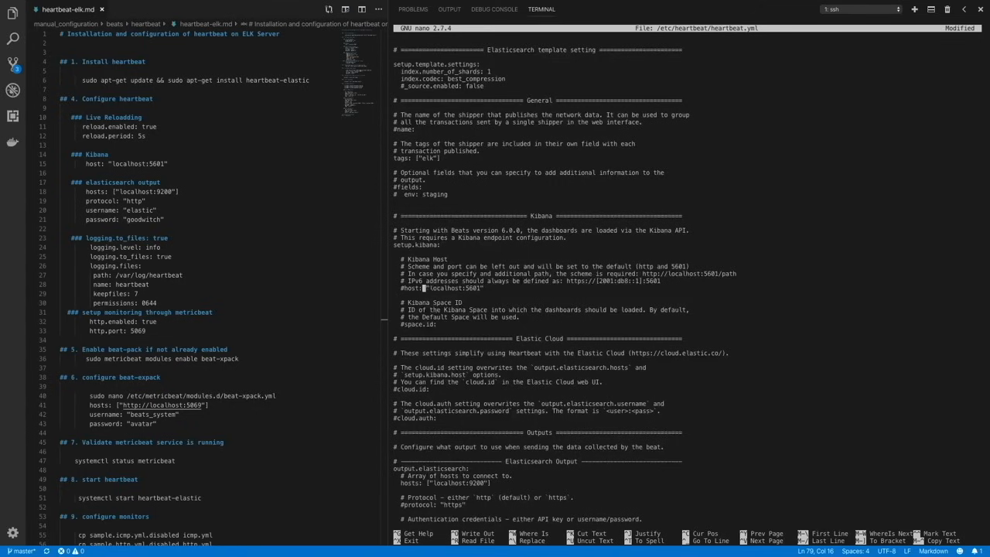
pyautogui.press('Left')
pyautogui.press('BackSpace')
# - Uncomment the protocol line in the Elasticsearch output section and set it to "http"
pyautogui.press('Down')
pyautogui.press('Down')
pyautogui.press('Down')
pyautogui.press('Down')
pyautogui.press('Down')
pyautogui.press('Down')
pyautogui.press('Down')
pyautogui.press('Down')
pyautogui.press('Down')
pyautogui.press('Down')
pyautogui.press('Down')
pyautogui.press('Down')
pyautogui.press('Down')
pyautogui.press('Down')
pyautogui.press('Down')
pyautogui.press('Down')
pyautogui.press('Down')
pyautogui.press('Down')
pyautogui.press('Down')
pyautogui.press('Down')
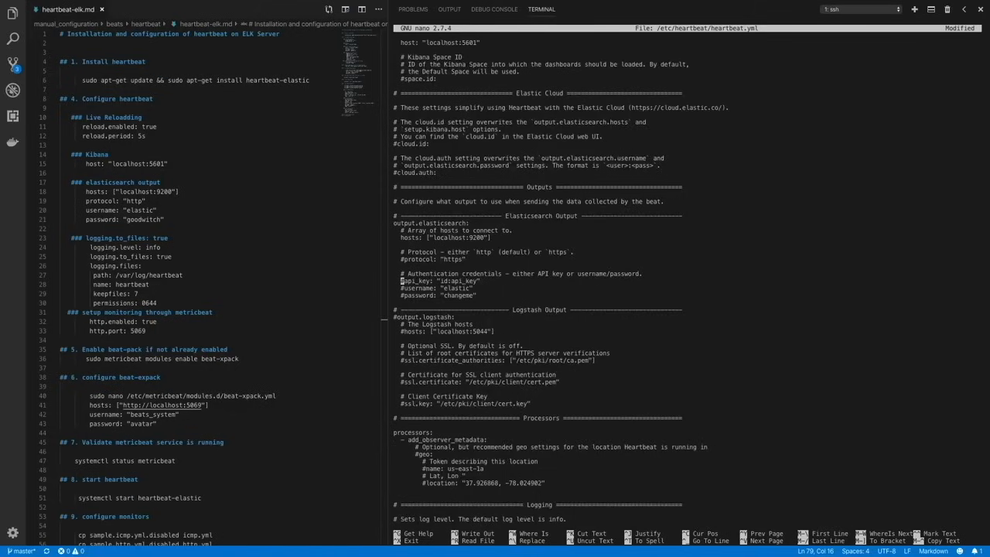
pyautogui.press('Up')
pyautogui.press('Up')
pyautogui.press('Up')
pyautogui.press('Up')
pyautogui.press('Up')
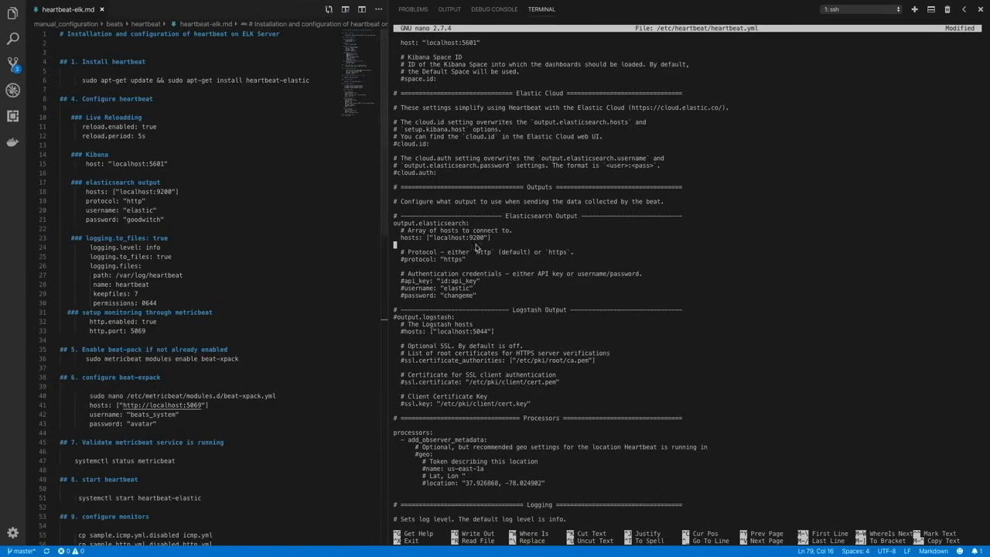
pyautogui.press('Down')
pyautogui.press('Right')
pyautogui.press('Right')
pyautogui.press('Down')
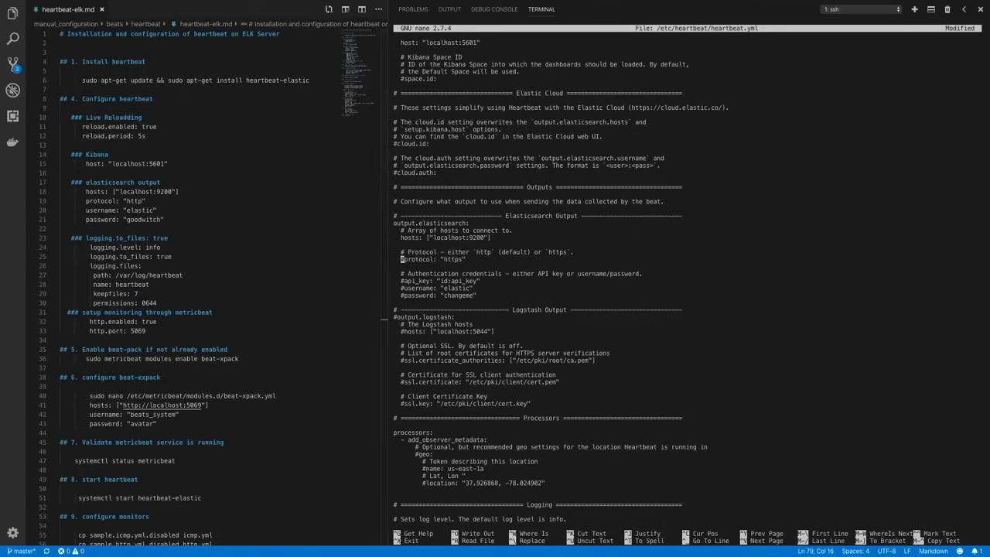
pyautogui.press('Delete')
pyautogui.press('Right')
pyautogui.press('Right')
pyautogui.press('Right')
pyautogui.press('Right')
pyautogui.press('Right')
pyautogui.press('Right')
pyautogui.press('Right')
pyautogui.press('Right')
pyautogui.press('Right')
pyautogui.press('Right')
pyautogui.press('Right')
pyautogui.press('Right')
pyautogui.press('Right')
pyautogui.press('Right')
pyautogui.press('Right')
pyautogui.press('Right')
pyautogui.press('BackSpace')
# - Uncomment the Elasticsearch output's username "elastic" and password lines, and enter the account password
pyautogui.press('Down')
pyautogui.press('Down')
pyautogui.press('Down')
pyautogui.press('Down')
pyautogui.press('Left')
pyautogui.press('Left')
pyautogui.press('Left')
pyautogui.press('Left')
pyautogui.press('Left')
pyautogui.press('Left')
pyautogui.press('Left')
pyautogui.press('Left')
pyautogui.press('Left')
pyautogui.press('Left')
pyautogui.press('Left')
pyautogui.press('Left')
pyautogui.press('Left')
# - Uncomment the logging.selectors: ["*"] line in the Logging section
pyautogui.press('Down')
pyautogui.press('Down')
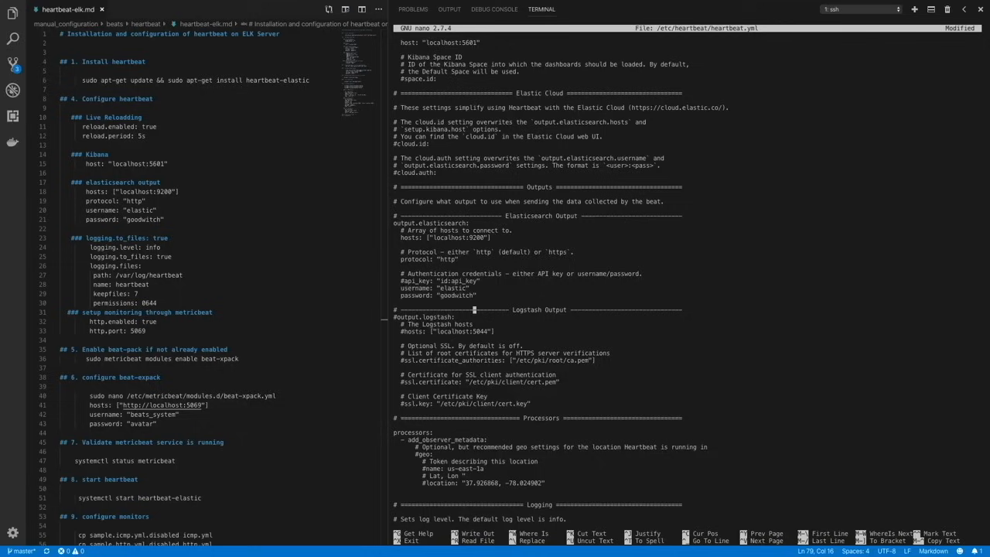
pyautogui.press('Down')
pyautogui.press('Down')
pyautogui.press('Down')
pyautogui.press('Down')
pyautogui.press('Down')
pyautogui.press('Down')
pyautogui.press('Down')
pyautogui.press('Down')
pyautogui.press('Down')
pyautogui.press('Down')
pyautogui.press('Down')
pyautogui.press('Down')
pyautogui.press('Down')
pyautogui.press('Down')
pyautogui.press('Down')
pyautogui.press('Down')
pyautogui.press('Down')
pyautogui.press('Down')
pyautogui.press('Down')
pyautogui.press('Down')
pyautogui.press('Left')
pyautogui.press('Left')
pyautogui.press('Left')
pyautogui.press('Left')
pyautogui.press('Left')
pyautogui.press('Left')
pyautogui.press('Left')
pyautogui.press('Left')
pyautogui.press('Left')
pyautogui.press('Left')
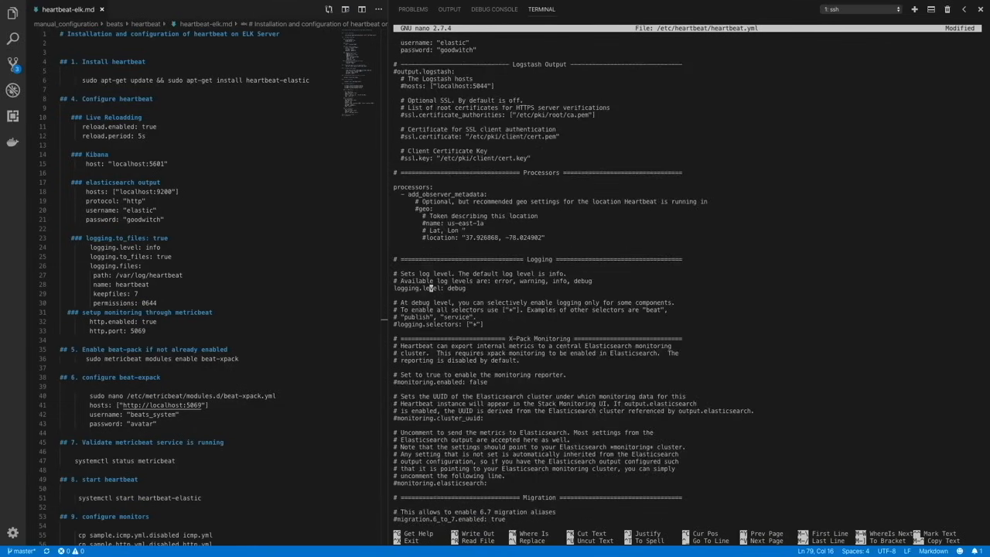
pyautogui.press('Down')
pyautogui.press('Down')
pyautogui.press('Down')
pyautogui.press('Down')
pyautogui.press('Down')
pyautogui.press('Left')
pyautogui.press('Left')
pyautogui.press('Left')
pyautogui.press('Left')
pyautogui.press('Left')
pyautogui.press('Left')
pyautogui.press('Left')
pyautogui.press('BackSpace')
# - Copy the logging.to_files and logging.files settings from the notes to below logging.selectors, with path /var/log/heartbeat, keepfiles 7 and permissions 0644, and remove their indentation
pyautogui.press('Down')
pyautogui.press('Return')
pyautogui.press('Return')
pyautogui.press('Return')
pyautogui.press('Up')
pyautogui.press('Up')
pyautogui.moveTo(90, 256); pyautogui.dragTo(161, 302)
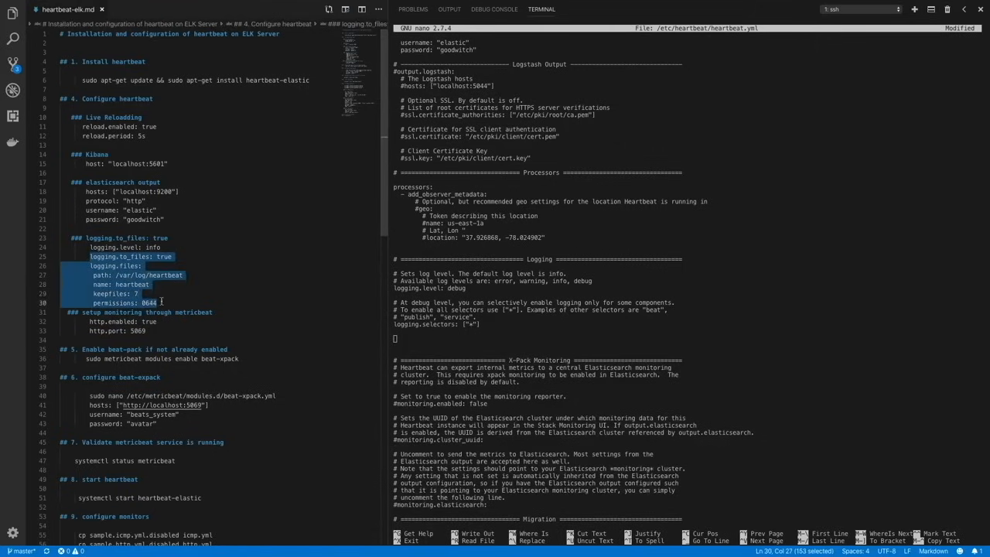
pyautogui.hotkey('ctrl', 'c')
pyautogui.click(434, 342)
pyautogui.hotkey('ctrl', 'v')
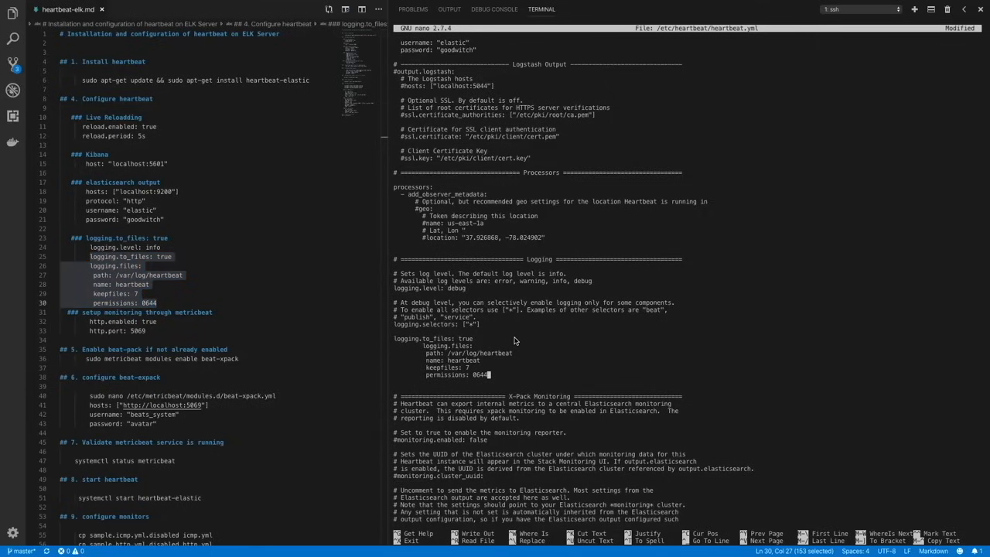
pyautogui.press('Up')
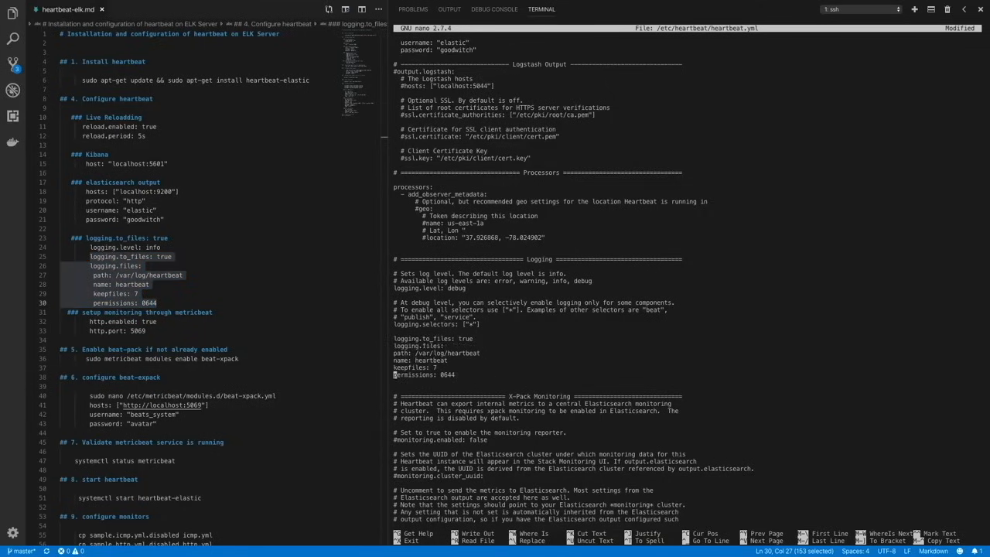
# - Copy the http.enabled: true and http.port: 5069 lines from the notes to the end of heartbeat.yml
pyautogui.press('Down')
pyautogui.press('Down')
pyautogui.press('Down')
pyautogui.press('Down')
pyautogui.press('Down')
pyautogui.press('Down')
pyautogui.press('Down')
pyautogui.press('Down')
pyautogui.press('Down')
pyautogui.press('Down')
pyautogui.press('Down')
pyautogui.press('Down')
pyautogui.press('Down')
pyautogui.press('Down')
pyautogui.press('Down')
pyautogui.press('Down')
pyautogui.press('Down')
pyautogui.press('Down')
pyautogui.press('Down')
pyautogui.press('Down')
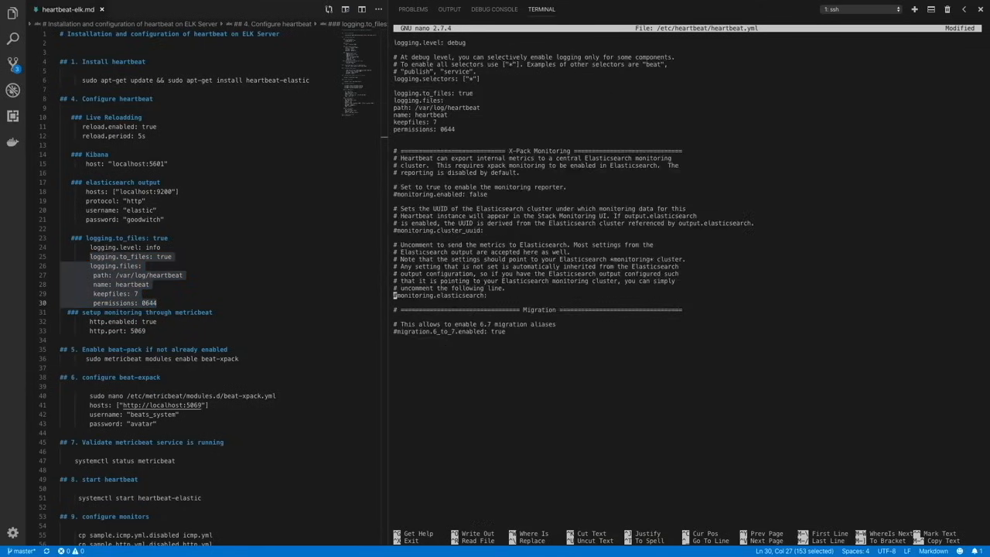
pyautogui.press('Down')
pyautogui.press('Down')
pyautogui.press('Down')
pyautogui.press('Down')
pyautogui.press('Down')
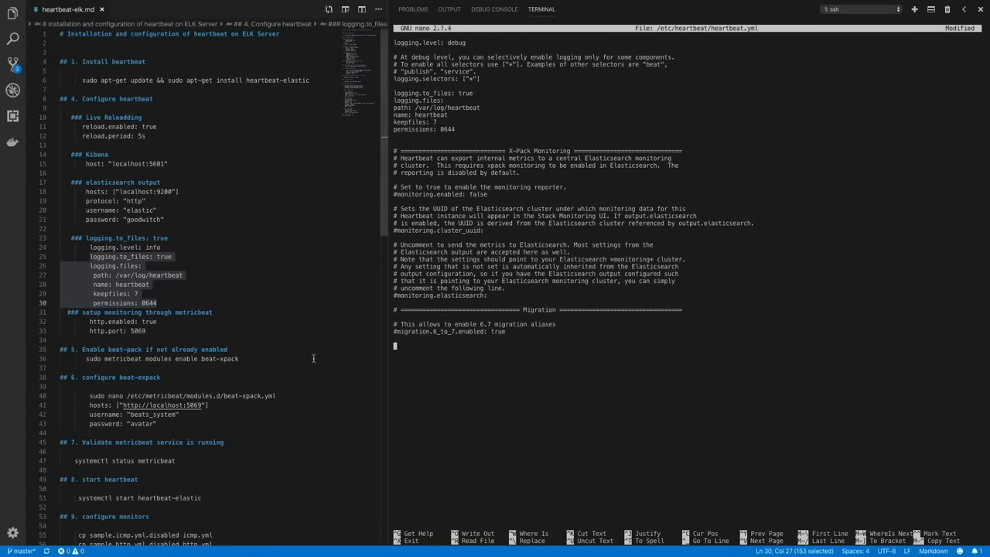
pyautogui.click(186, 320)
pyautogui.moveTo(147, 331); pyautogui.dragTo(88, 324)
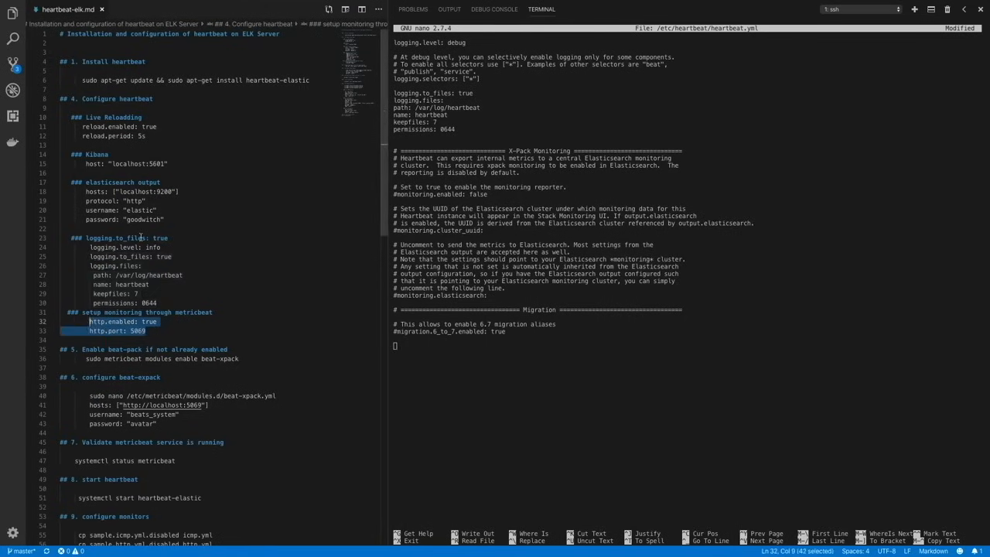
pyautogui.click(449, 346)
pyautogui.press('super+v')
pyautogui.press('Left')
pyautogui.press('Left')
pyautogui.press('Left')
pyautogui.press('Left')
pyautogui.press('Left')
pyautogui.press('Left')
pyautogui.press('Left')
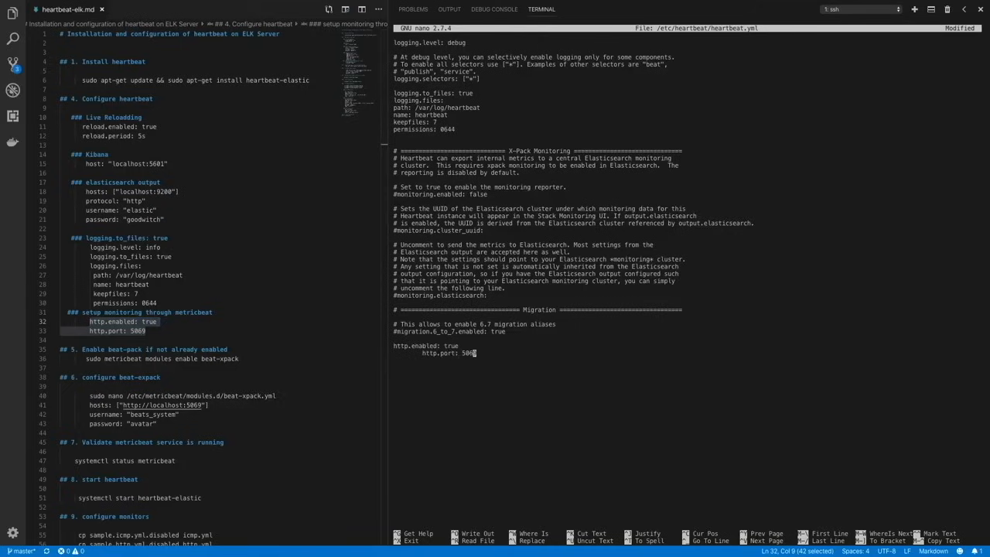
# - Remove the indentation before http.port: 5069, save heartbeat.yml under the same name and exit nano
pyautogui.press('Left')
pyautogui.press('Left')
pyautogui.press('Left')
pyautogui.press('Left')
pyautogui.press('Left')
pyautogui.press('Left')
pyautogui.press('Left')
pyautogui.press('Left')
pyautogui.press('BackSpace')
pyautogui.press('BackSpace')
pyautogui.press('BackSpace')
pyautogui.press('BackSpace')
pyautogui.press('BackSpace')
pyautogui.press('BackSpace')
pyautogui.press('BackSpace')
pyautogui.press('BackSpace')
pyautogui.hotkey('ctrl', 'x')
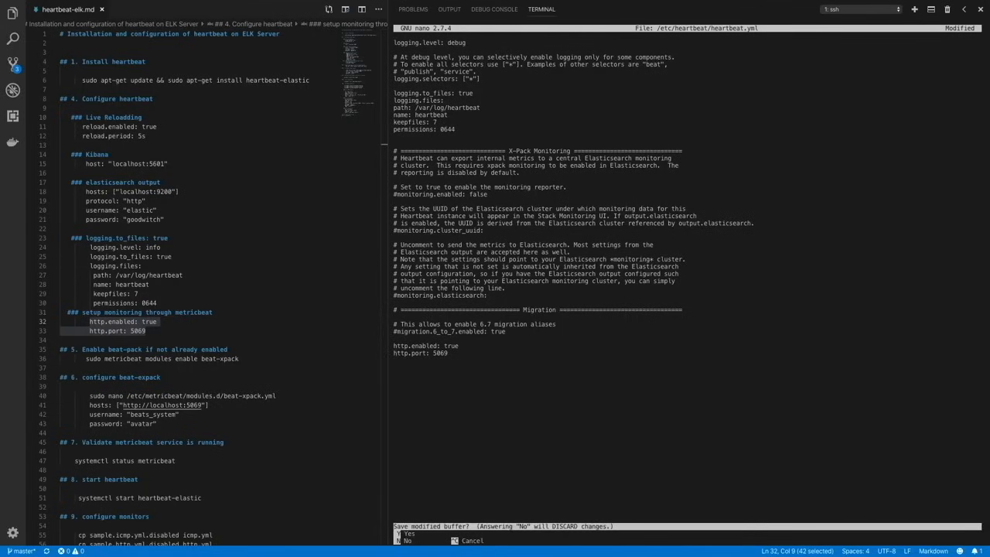
pyautogui.press('y')
pyautogui.press('Return')
# - Open /etc/metricbeat/modules.d/beat-xpack.yml in nano with sudo
pyautogui.write('sudo /')
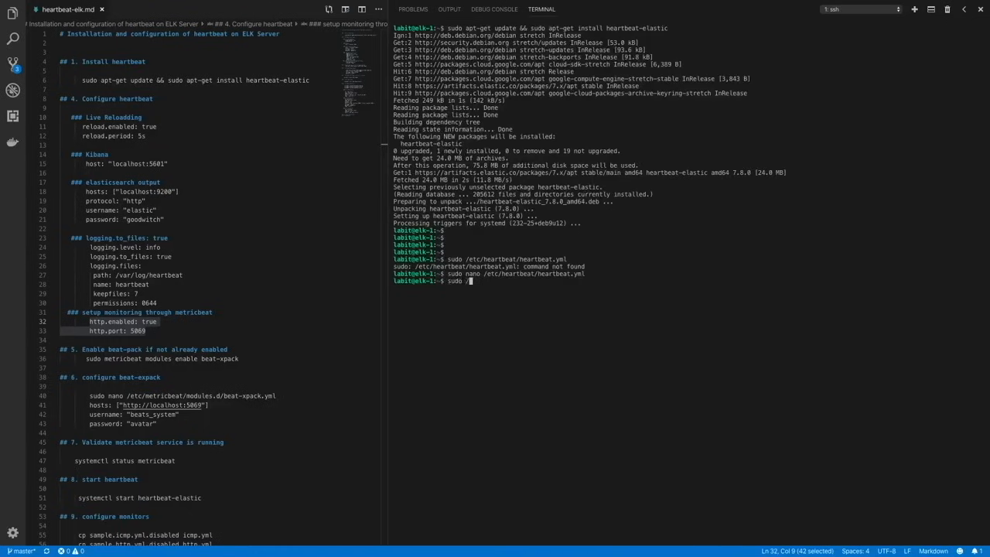
pyautogui.write('etc/me')
pyautogui.press('Tab')
pyautogui.write('mo')
pyautogui.press('Tab')
pyautogui.write('beat-x')
pyautogui.press('Tab')
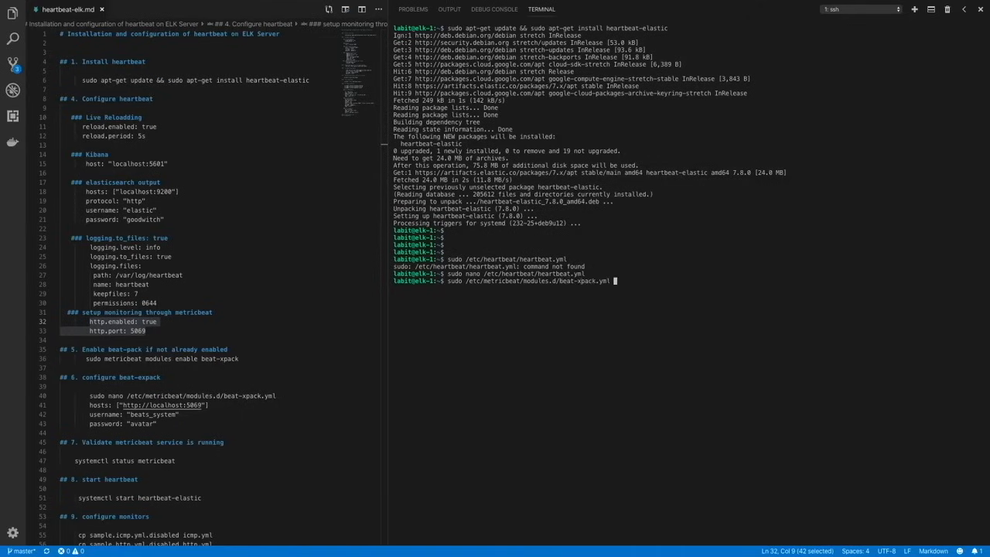
pyautogui.press('Return')
pyautogui.press('Up')
pyautogui.press('Left')
pyautogui.press('Left')
pyautogui.press('Left')
pyautogui.press('Left')
pyautogui.press('Left')
pyautogui.press('Left')
pyautogui.press('Left')
pyautogui.press('Left')
pyautogui.press('Left')
pyautogui.press('Left')
pyautogui.press('Left')
pyautogui.press('Left')
pyautogui.press('Left')
pyautogui.press('Left')
pyautogui.press('Left')
pyautogui.press('Left')
pyautogui.press('Left')
pyautogui.press('Left')
pyautogui.press('Left')
pyautogui.press('Left')
pyautogui.press('Left')
pyautogui.press('Left')
pyautogui.press('Left')
pyautogui.press('Left')
pyautogui.press('Left')
pyautogui.press('Left')
pyautogui.press('Left')
pyautogui.press('Left')
pyautogui.press('Left')
pyautogui.press('Left')
pyautogui.press('Left')
pyautogui.press('Left')
pyautogui.press('Left')
pyautogui.press('Left')
pyautogui.press('Left')
pyautogui.press('Left')
pyautogui.press('Left')
pyautogui.write('nano')
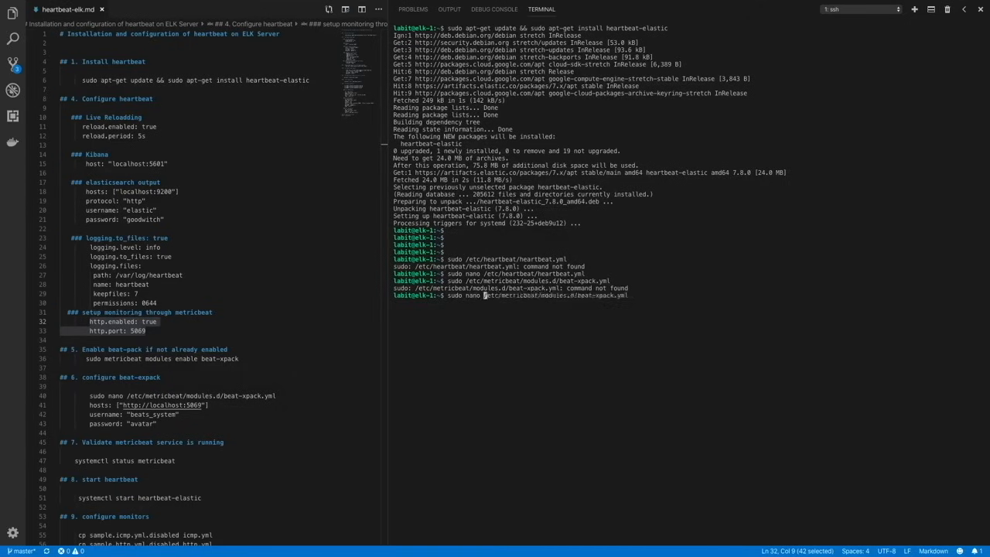
pyautogui.press('Return')
pyautogui.press('Down')
pyautogui.press('Down')
pyautogui.press('Down')
pyautogui.press('Down')
pyautogui.press('Down')
pyautogui.press('Down')
pyautogui.press('End')
pyautogui.write(',')
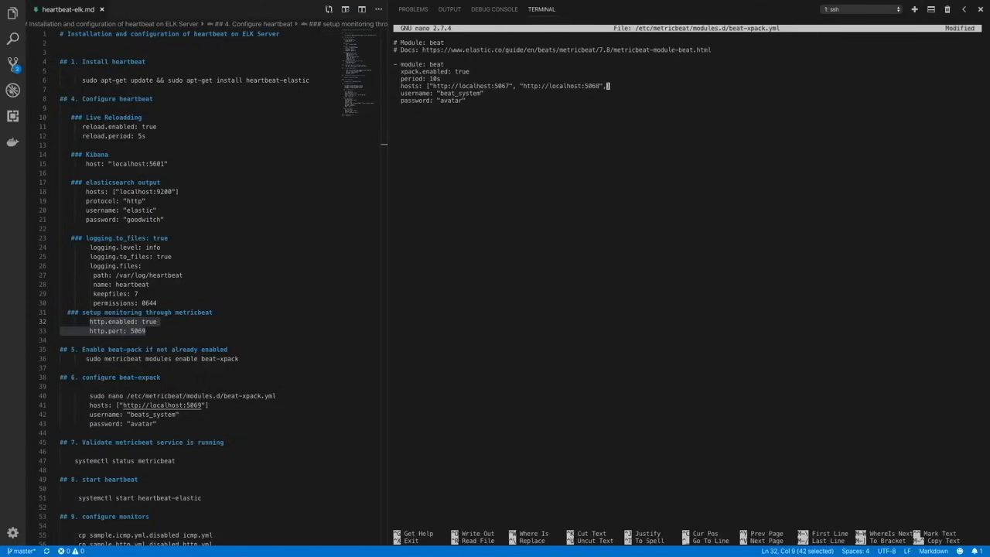
pyautogui.write(' "http://localhost:5069')
pyautogui.hotkey('ctrl', 'o')
pyautogui.press('Return')
pyautogui.hotkey('ctrl', 'x')
pyautogui.press('Return')
pyautogui.press('Return')
pyautogui.press('Return')
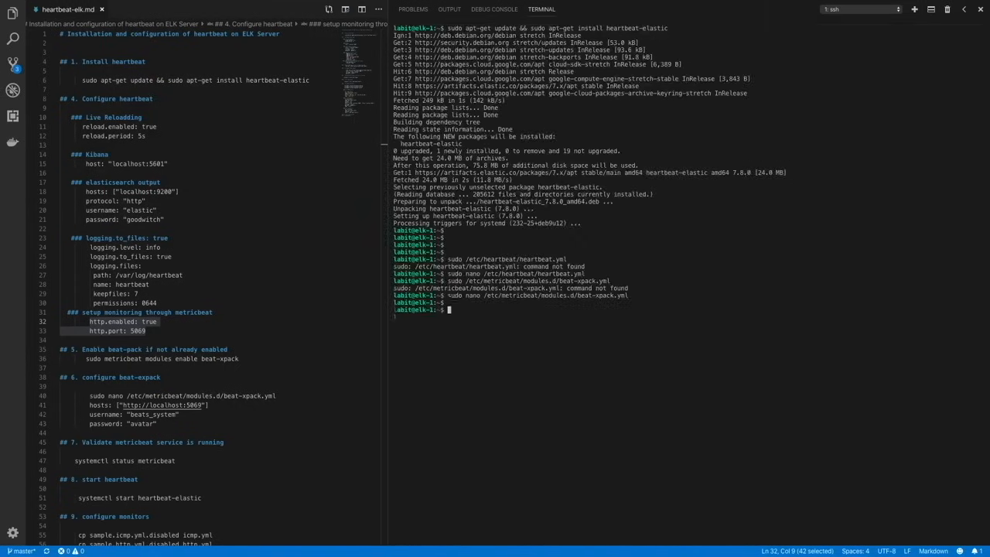
# - Check the status of the metricbeat service with systemctl
pyautogui.write('sudo ')
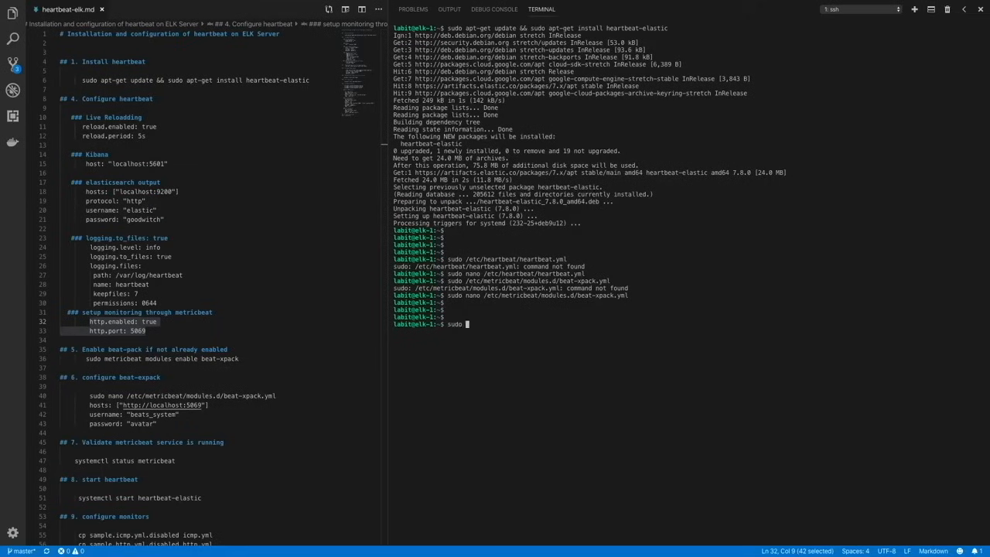
pyautogui.write('systemctl status metricbeat')
pyautogui.press('Return')
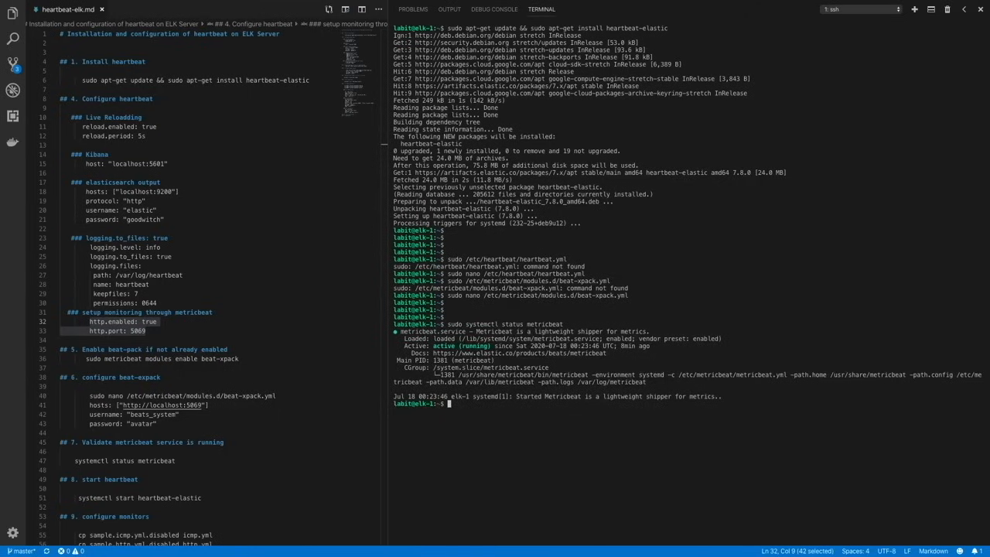
# - List the Metricbeat modules to check that beat-xpack is enabled, and clear the terminal
pyautogui.write('sudo metricbeat modules list')
pyautogui.press('Return')
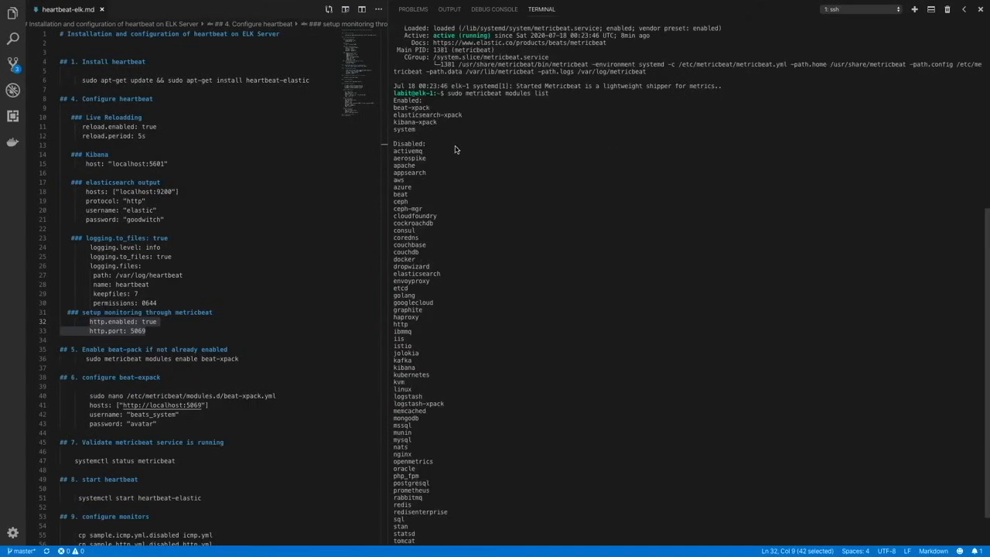
pyautogui.write('clear')
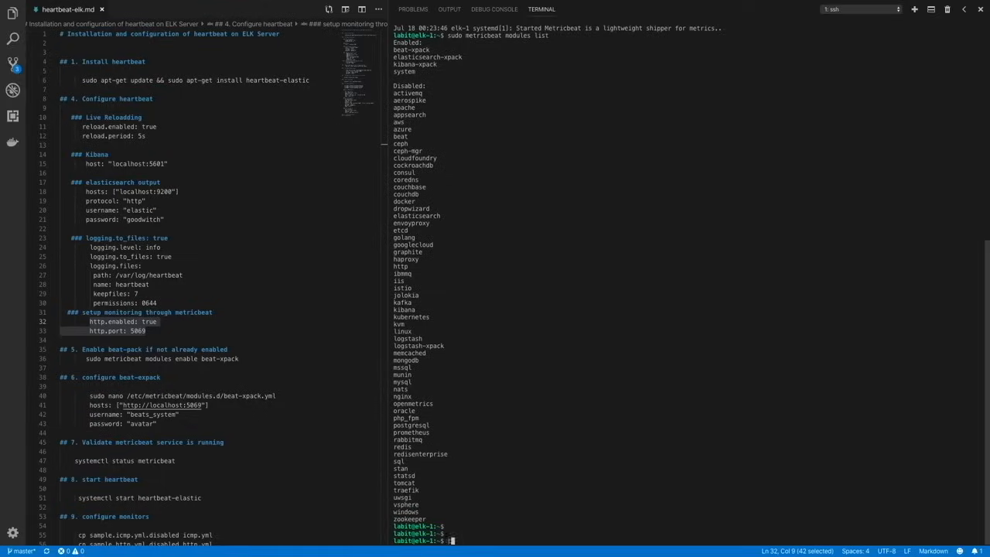
pyautogui.press('Return')
# - Start the heartbeat-elastic service with sudo systemctl
pyautogui.write('sudo')
pyautogui.press('BackSpace')
pyautogui.press('BackSpace')
pyautogui.press('BackSpace')
pyautogui.press('BackSpace')
pyautogui.press('BackSpace')
pyautogui.write('sudo syste')
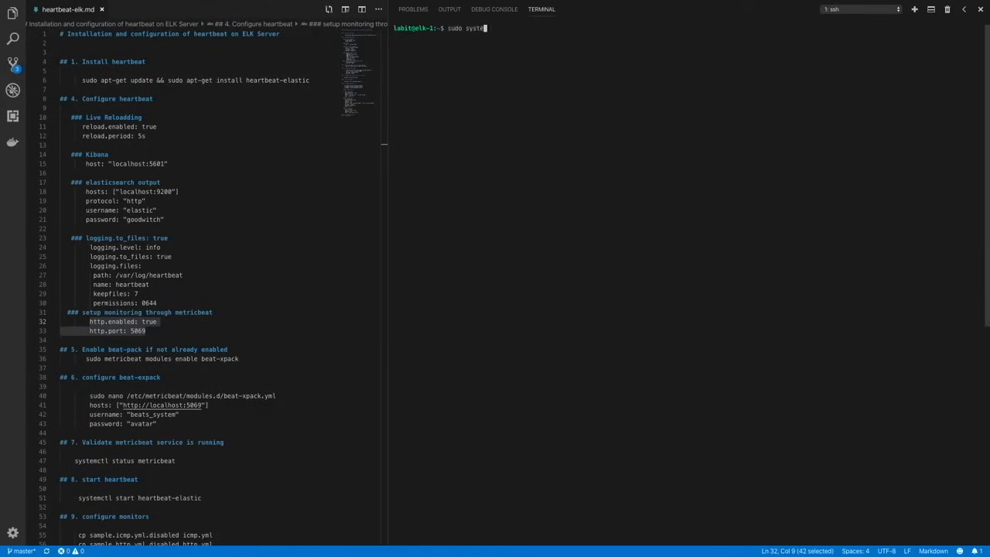
pyautogui.write('mctl start heartbeat-elastic')
pyautogui.press('Return')
# - Check the status of the heartbeat-elastic service and clear the terminal
pyautogui.press('Up')
pyautogui.press('Left')
pyautogui.press('Left')
pyautogui.press('Left')
pyautogui.press('Left')
pyautogui.press('Left')
pyautogui.press('Left')
pyautogui.press('Left')
pyautogui.press('Left')
pyautogui.press('Left')
pyautogui.press('Left')
pyautogui.press('Left')
pyautogui.press('Left')
pyautogui.press('Left')
pyautogui.press('Left')
pyautogui.press('Left')
pyautogui.press('Left')
pyautogui.press('Left')
pyautogui.press('Left')
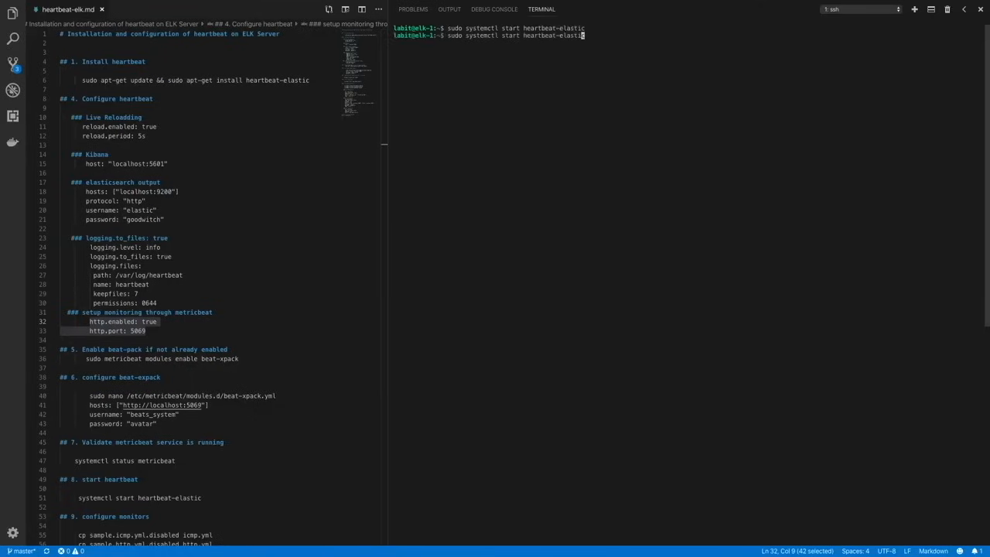
pyautogui.press('BackSpace')
pyautogui.press('BackSpace')
pyautogui.press('BackSpace')
pyautogui.press('BackSpace')
pyautogui.press('BackSpace')
pyautogui.write('status')
pyautogui.press('Return')
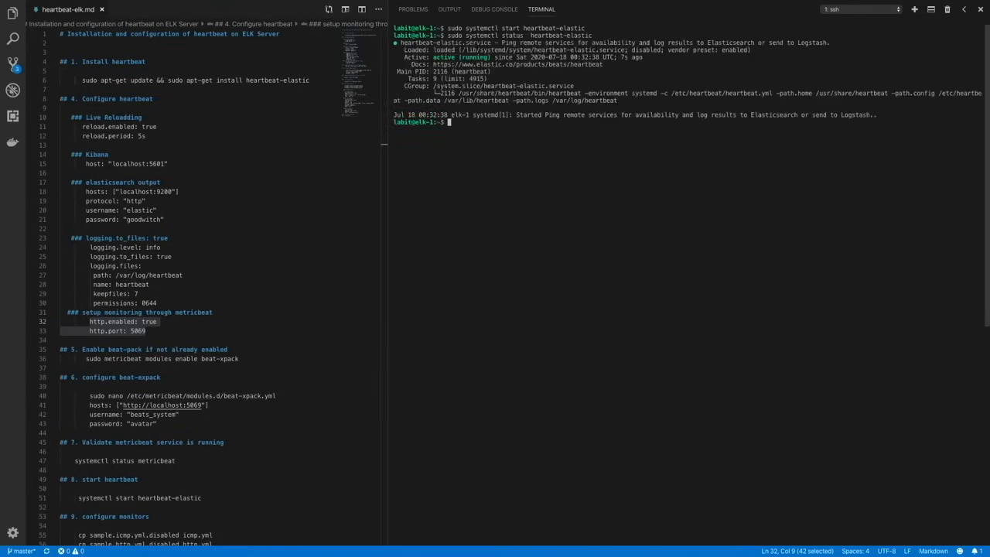
pyautogui.press('q')
pyautogui.press('Return')
pyautogui.press('Return')
pyautogui.press('Return')
pyautogui.write('clear')
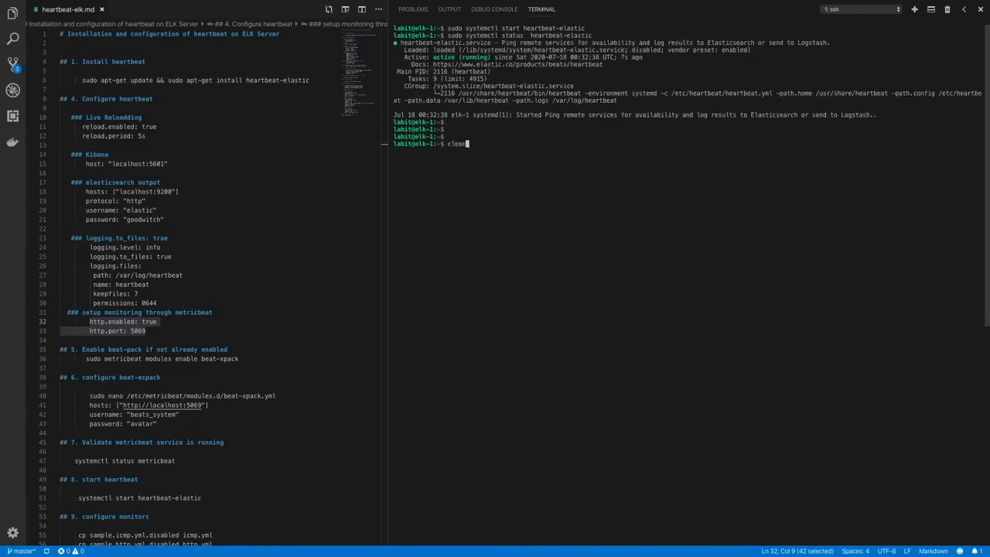
pyautogui.press('Return')
# - Change to the /etc/heartbeat/monitors.d/ directory and list its files
pyautogui.write('sudo')
pyautogui.press('BackSpace')
pyautogui.press('BackSpace')
pyautogui.press('BackSpace')
pyautogui.press('BackSpace')
pyautogui.write('cd /etc/')
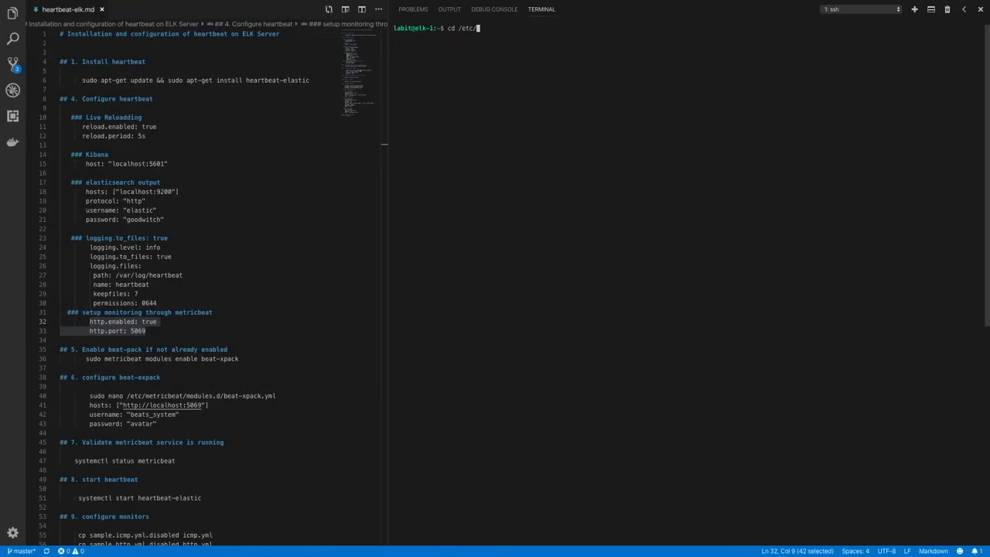
pyautogui.write('heartbeat/monitors.d/')
pyautogui.press('Return')
pyautogui.write('ls')
pyautogui.press('Return')
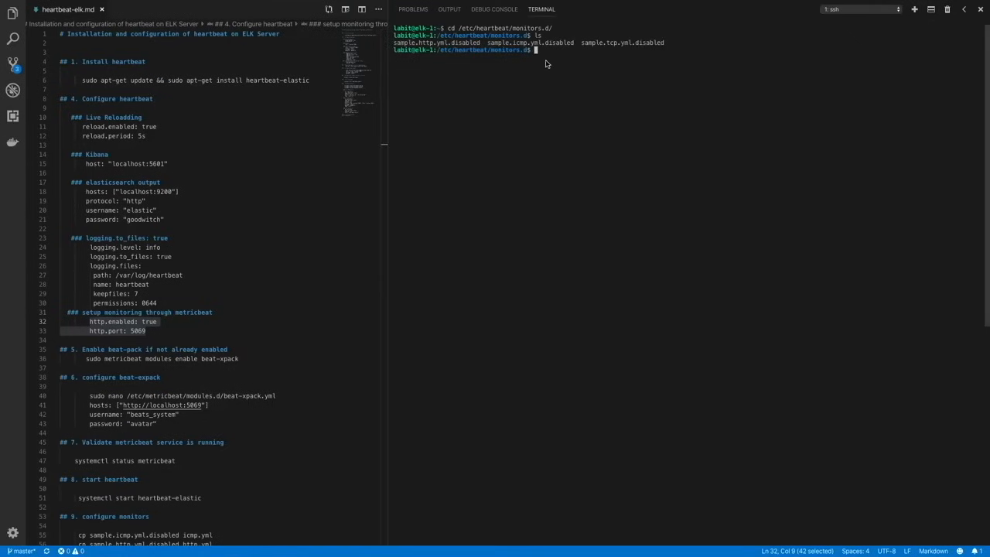
pyautogui.press('Return')
pyautogui.press('Return')
pyautogui.press('Return')
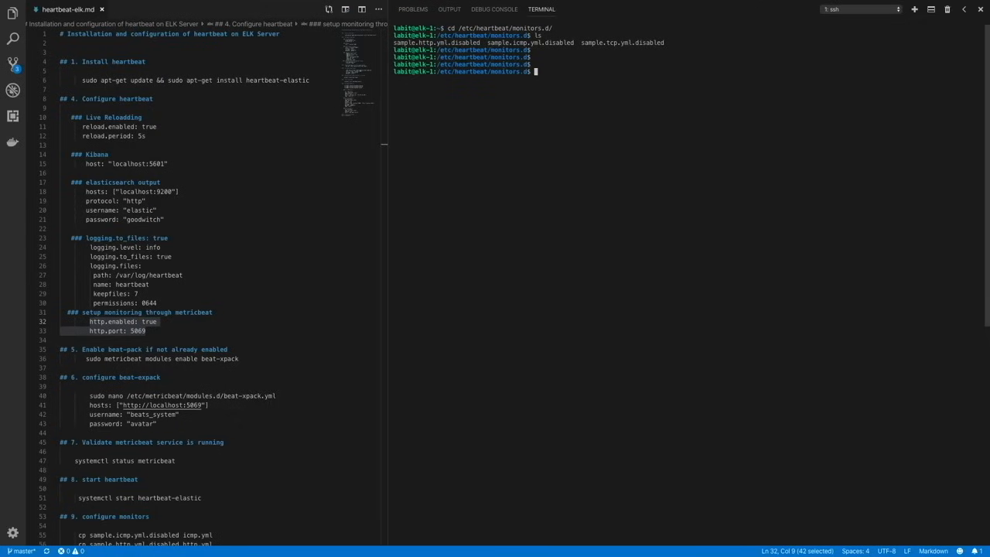
# - Copy sample.icmp.yml.disabled to icmp.yml with sudo
pyautogui.write('sudo cp sample.i')
pyautogui.press('Tab')
pyautogui.press('Return')
pyautogui.press('Up')
pyautogui.write('icmp.')
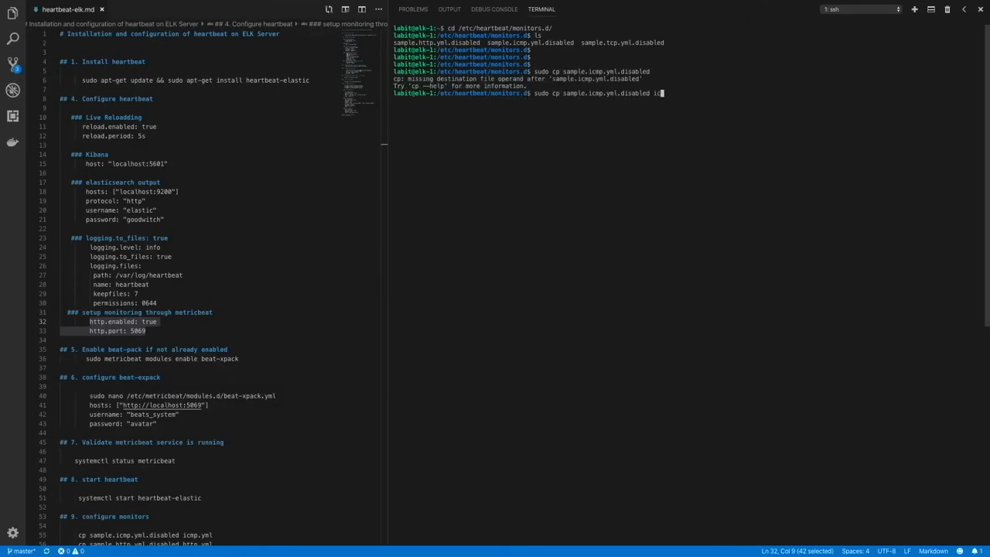
pyautogui.write('yml')
pyautogui.press('Return')
# - Open icmp.yml in nano with sudo
pyautogui.write('sud')
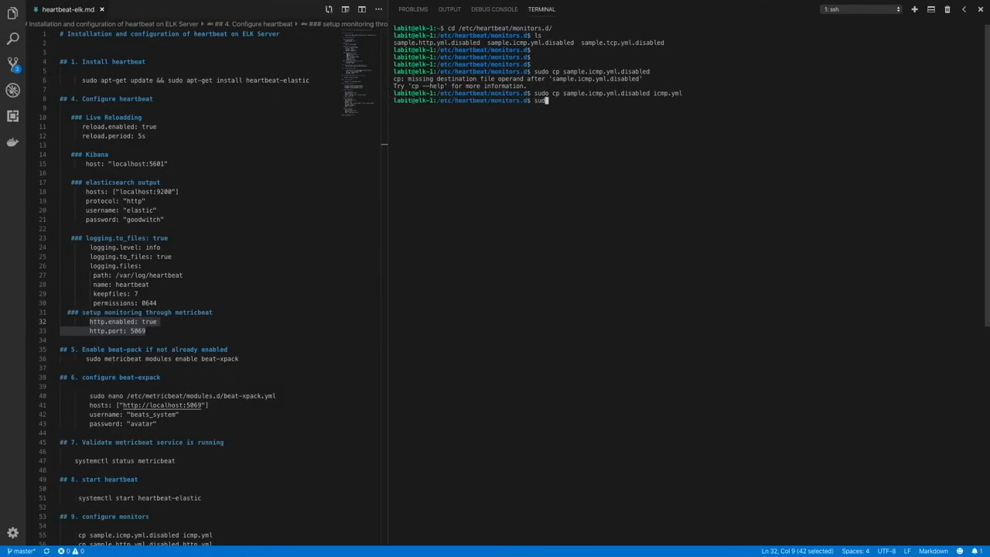
pyautogui.write('o nano i')
pyautogui.press('Tab')
pyautogui.press('Return')
pyautogui.press('Down')
pyautogui.press('Down')
pyautogui.press('Down')
pyautogui.press('Down')
pyautogui.press('Down')
pyautogui.press('Down')
pyautogui.press('Down')
pyautogui.press('Down')
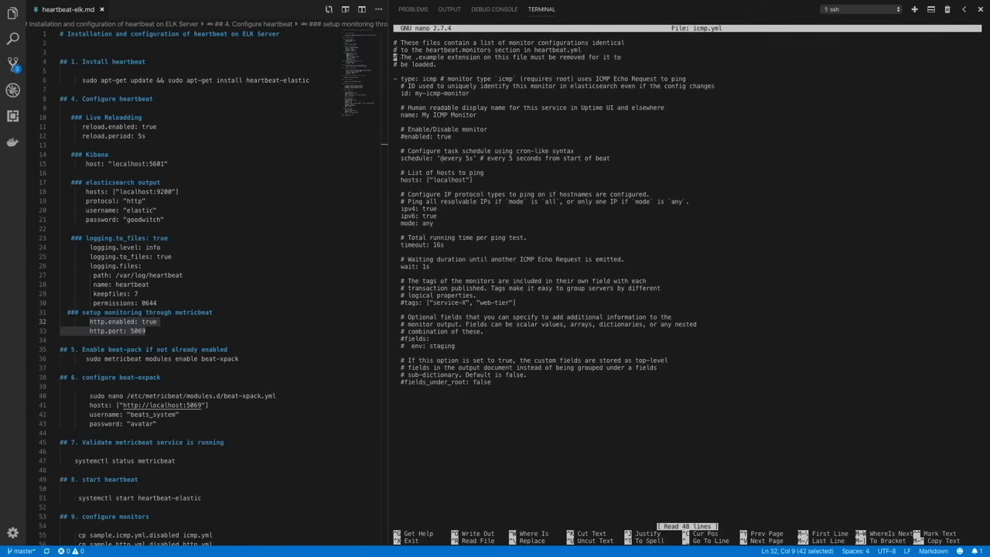
# - Set the ICMP monitor's id to icmp-status, as given in the notes
pyautogui.scroll(-14, 293, 221)
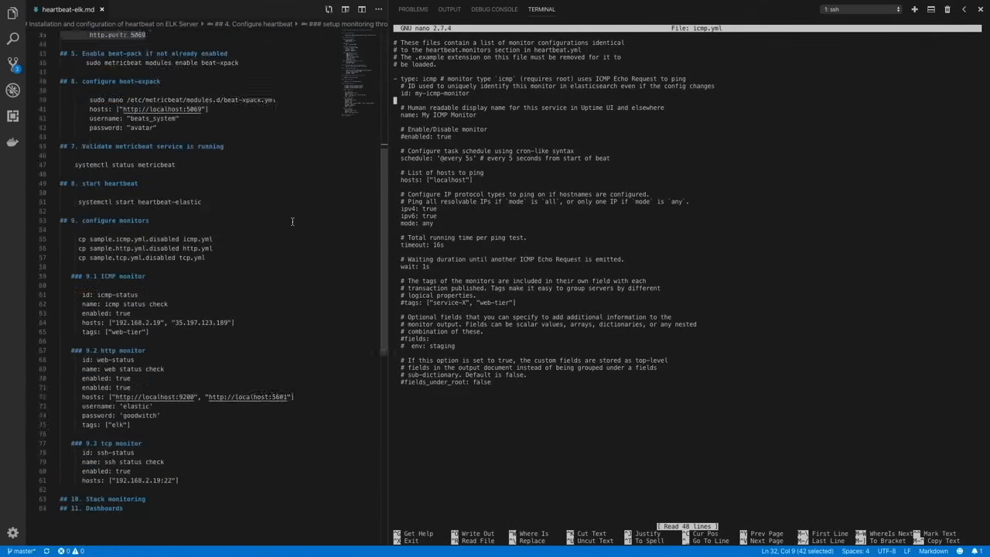
pyautogui.press('Up')
pyautogui.press('Right')
pyautogui.press('Right')
pyautogui.press('Right')
pyautogui.press('Right')
pyautogui.press('Right')
pyautogui.press('Right')
pyautogui.press('Right')
pyautogui.press('Right')
pyautogui.press('Right')
pyautogui.press('Right')
pyautogui.press('Right')
pyautogui.press('Right')
pyautogui.press('Right')
pyautogui.press('Right')
pyautogui.press('Right')
pyautogui.press('Right')
pyautogui.press('Right')
pyautogui.press('Right')
pyautogui.press('Right')
pyautogui.press('Right')
pyautogui.press('Right')
pyautogui.press('BackSpace')
pyautogui.press('BackSpace')
pyautogui.press('BackSpace')
pyautogui.press('BackSpace')
pyautogui.press('BackSpace')
pyautogui.press('BackSpace')
pyautogui.press('BackSpace')
pyautogui.press('BackSpace')
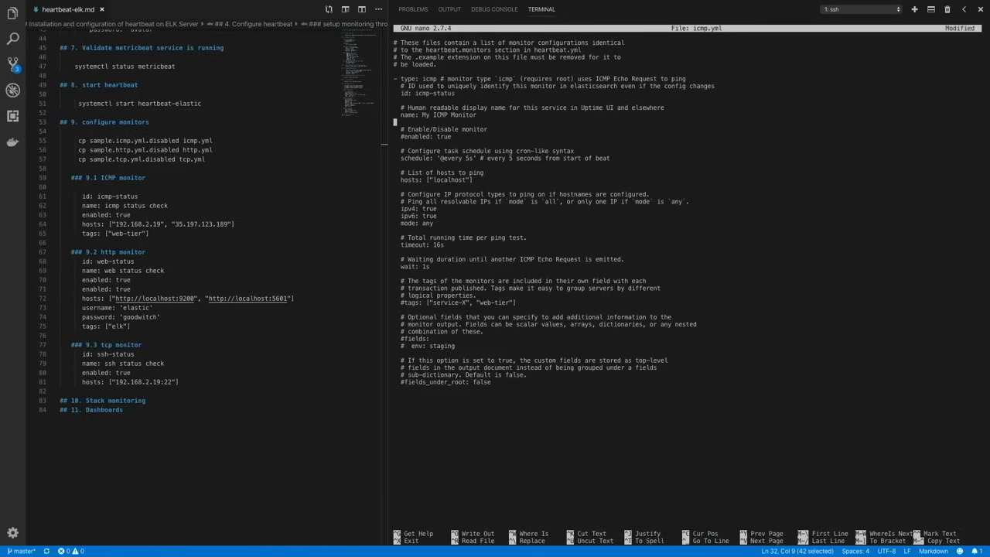
# - Set the ICMP monitor's name to "icmp status check"
pyautogui.press('Up')
pyautogui.press('Right')
pyautogui.press('Right')
pyautogui.press('Right')
pyautogui.press('Right')
pyautogui.press('Right')
pyautogui.press('Right')
pyautogui.press('Right')
pyautogui.press('BackSpace')
pyautogui.press('BackSpace')
pyautogui.press('BackSpace')
pyautogui.press('BackSpace')
pyautogui.press('BackSpace')
pyautogui.press('BackSpace')
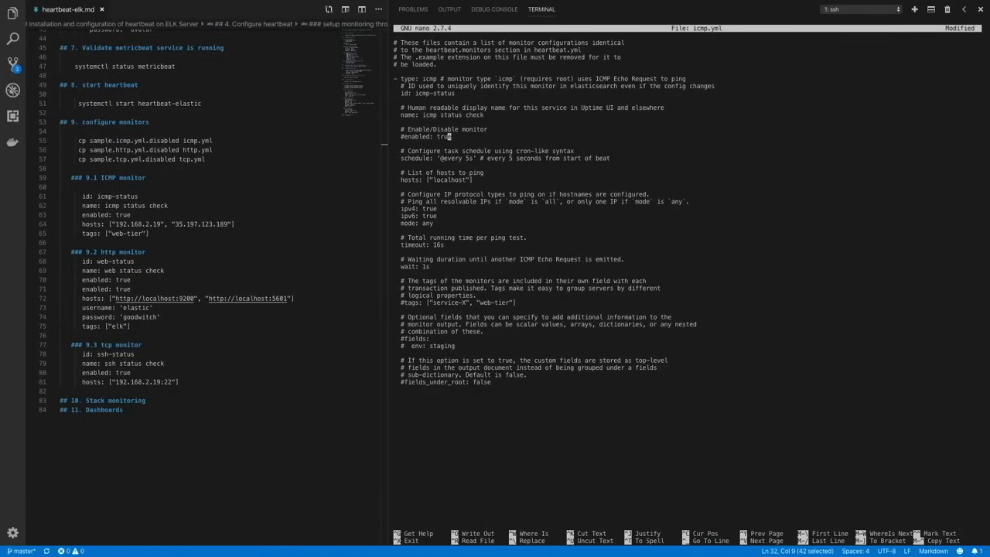
# - Uncomment the enabled: true line of the ICMP monitor and move to its hosts line
pyautogui.press('Left')
pyautogui.press('Left')
pyautogui.press('Left')
pyautogui.press('Left')
pyautogui.press('Left')
pyautogui.press('Left')
pyautogui.press('Left')
pyautogui.press('Left')
pyautogui.press('Left')
pyautogui.press('Left')
pyautogui.press('Left')
pyautogui.press('Left')
pyautogui.press('BackSpace')
pyautogui.press('Down')
pyautogui.press('Down')
pyautogui.press('Down')
pyautogui.press('Down')
pyautogui.press('Down')
pyautogui.press('Down')
# - Replace localhost in the ICMP monitor's hosts list with 192.168.2.19
pyautogui.press('Right')
# - Add 35.247.9.147 and 8.8.8.8 as further quoted entries in the ICMP monitor's hosts list
pyautogui.press('Right')
pyautogui.press('Right')
pyautogui.press('Right')
pyautogui.press('Right')
pyautogui.press('Right')
pyautogui.press('Right')
pyautogui.press('Right')
pyautogui.press('Right')
pyautogui.press('Right')
pyautogui.press('Right')
pyautogui.press('Right')
pyautogui.press('Right')
pyautogui.press('Right')
pyautogui.press('Right')
pyautogui.press('Right')
pyautogui.press('Right')
pyautogui.press('Right')
pyautogui.press('BackSpace')
pyautogui.press('BackSpace')
pyautogui.press('BackSpace')
pyautogui.press('BackSpace')
pyautogui.press('BackSpace')
pyautogui.press('BackSpace')
pyautogui.press('BackSpace')
pyautogui.press('BackSpace')
pyautogui.press('BackSpace')
pyautogui.write('192.168.2.19')
pyautogui.press('End')
pyautogui.write(', "')
pyautogui.write('35.247.9.147')
pyautogui.press('Right')
pyautogui.write(', "8.')
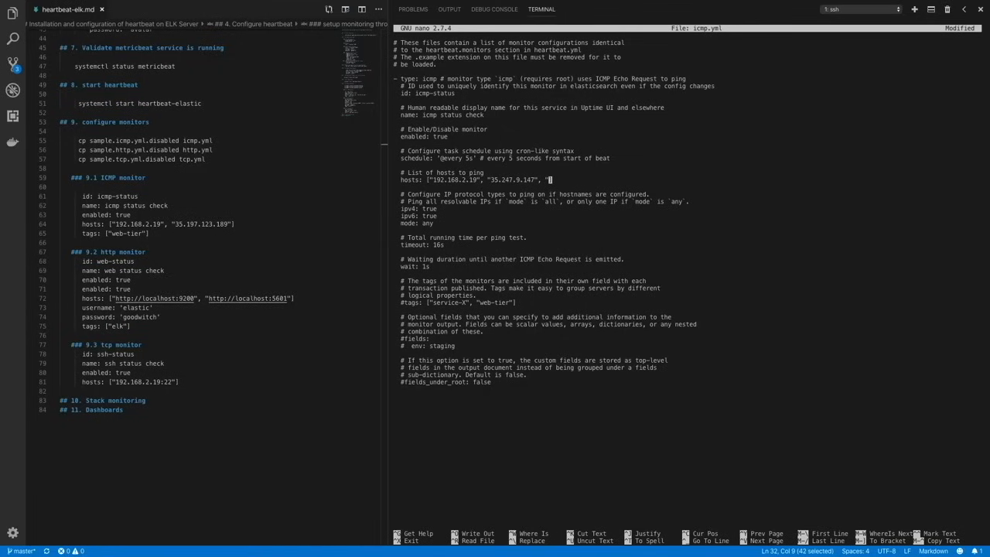
pyautogui.write('8.8.8')
pyautogui.write('"')
# - Uncomment the ICMP monitor's tags line and edit its tags, following the web-tier tag in the notes
pyautogui.press('Down')
pyautogui.press('Down')
pyautogui.press('Down')
pyautogui.press('Down')
pyautogui.press('Down')
pyautogui.press('Down')
pyautogui.press('Down')
pyautogui.press('Down')
pyautogui.press('Down')
pyautogui.press('Down')
pyautogui.press('Down')
pyautogui.press('Down')
pyautogui.press('Down')
pyautogui.press('Down')
pyautogui.press('Left')
pyautogui.press('Left')
pyautogui.press('Left')
pyautogui.press('Left')
pyautogui.press('Left')
pyautogui.press('Left')
pyautogui.press('Left')
pyautogui.press('Left')
pyautogui.press('Left')
pyautogui.press('BackSpace')
pyautogui.press('BackSpace')
pyautogui.press('BackSpace')
pyautogui.press('BackSpace')
pyautogui.press('BackSpace')
pyautogui.press('BackSpace')
pyautogui.press('BackSpace')
pyautogui.press('BackSpace')
pyautogui.press('BackSpace')
pyautogui.press('BackSpace')
pyautogui.press('BackSpace')
pyautogui.press('BackSpace')
pyautogui.press('BackSpace')
pyautogui.press('Down')
pyautogui.press('Down')
pyautogui.press('Down')
pyautogui.press('Down')
pyautogui.press('Down')
pyautogui.press('Down')
# - Save icmp.yml under its current name and exit nano
pyautogui.hotkey('ctrl', 'x')
pyautogui.press('y')
pyautogui.press('Return')
pyautogui.press('Return')
pyautogui.press('Return')
pyautogui.press('Return')
pyautogui.press('Return')
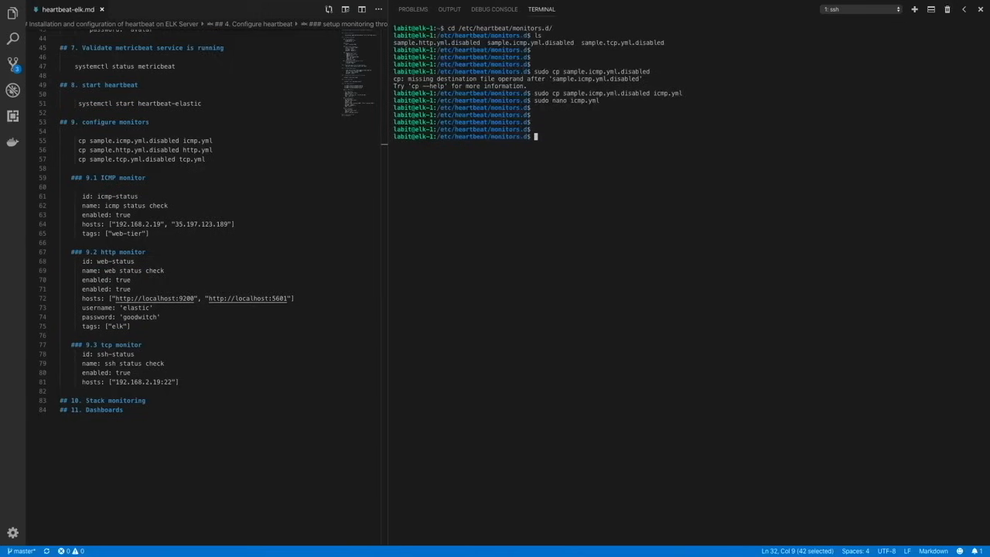
# - Copy sample.tcp.yml.disabled to tcp.yml with sudo
pyautogui.write('sdup')
pyautogui.press('BackSpace')
pyautogui.press('BackSpace')
pyautogui.press('BackSpace')
pyautogui.press('BackSpace')
pyautogui.write('udo cp sample.t')
pyautogui.press('Tab')
pyautogui.write('tcp.yml')
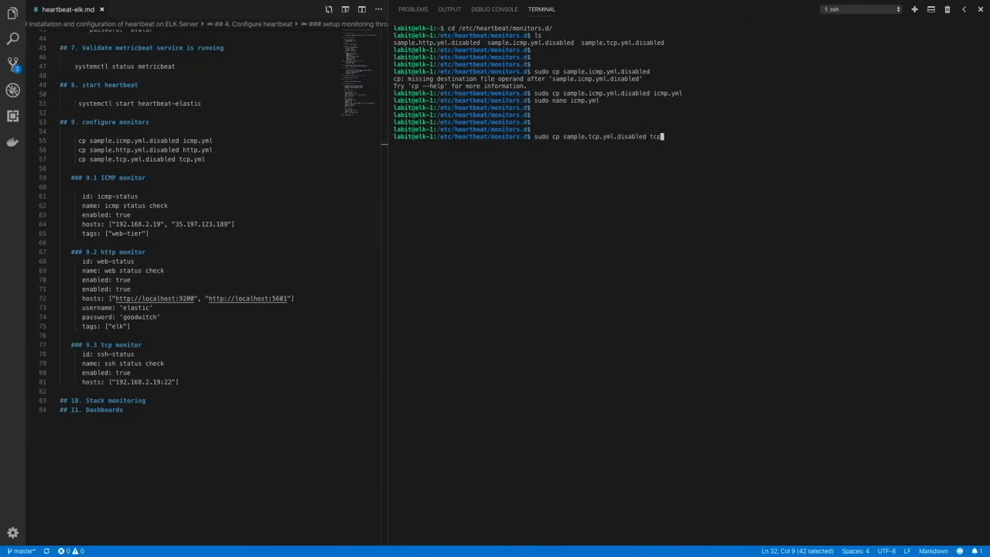
pyautogui.press('Return')
# - Open tcp.yml in nano with sudo
pyautogui.write('sudo ')
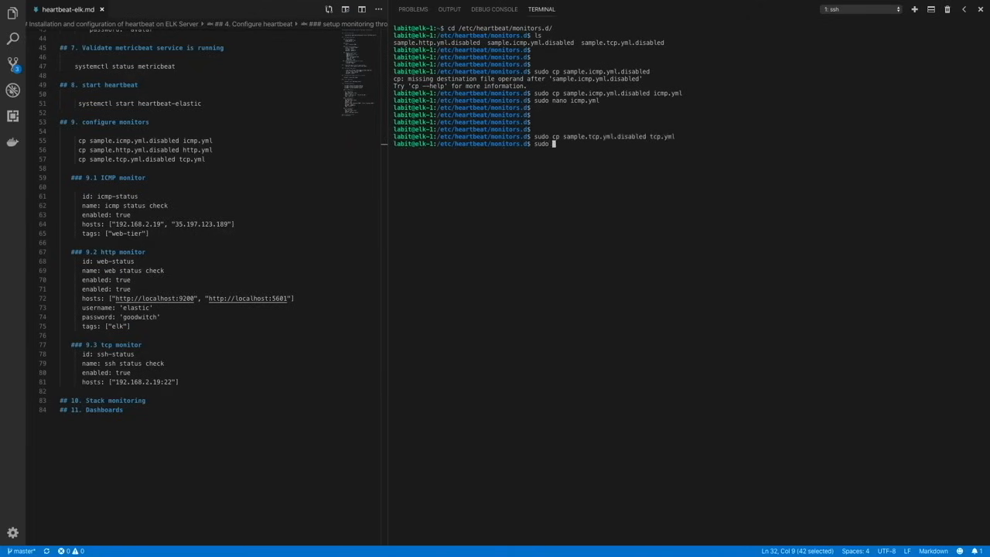
pyautogui.write('nano tcp.yml')
pyautogui.press('Return')
# - Set the TCP monitor's id to ssh-status
pyautogui.press('Down')
pyautogui.press('Down')
pyautogui.press('Down')
pyautogui.press('Down')
pyautogui.press('Down')
pyautogui.press('Down')
pyautogui.press('Down')
pyautogui.press('Down')
pyautogui.press('Down')
pyautogui.press('Down')
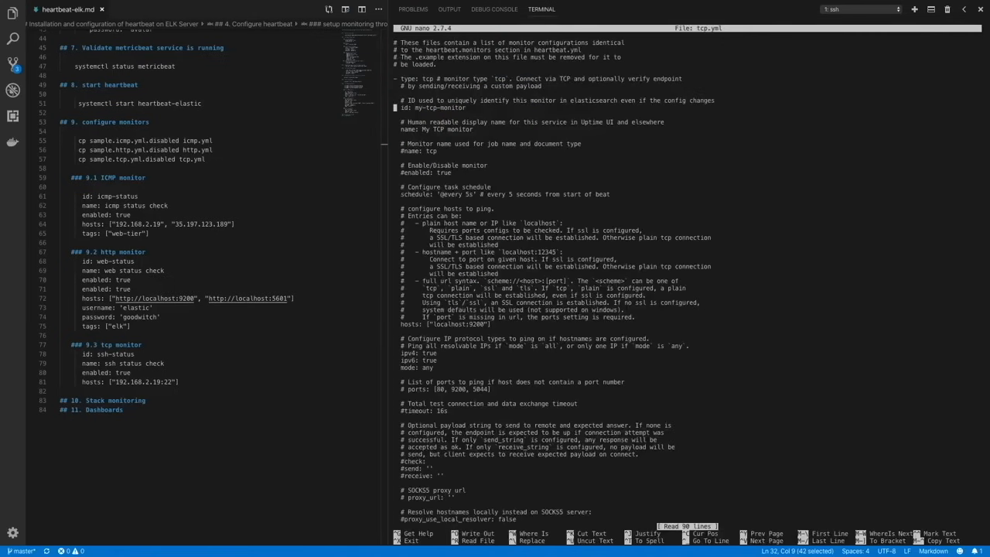
pyautogui.press('Right')
pyautogui.press('Right')
pyautogui.press('Right')
pyautogui.press('Right')
pyautogui.press('Right')
pyautogui.press('Right')
pyautogui.press('Right')
pyautogui.press('Right')
pyautogui.press('Right')
pyautogui.press('Right')
pyautogui.press('Right')
pyautogui.press('Right')
pyautogui.press('BackSpace')
pyautogui.press('BackSpace')
pyautogui.press('BackSpace')
pyautogui.press('BackSpace')
pyautogui.press('BackSpace')
pyautogui.press('BackSpace')
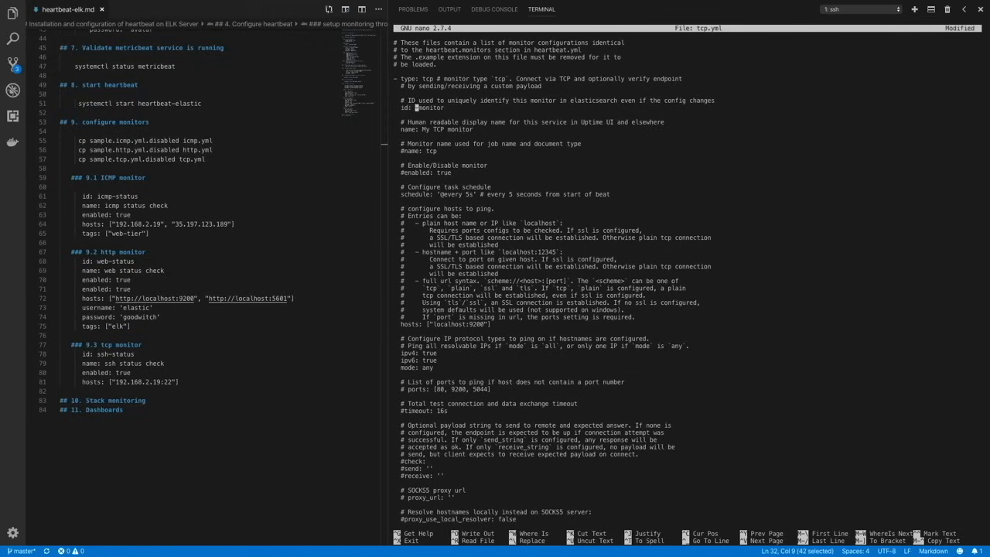
pyautogui.write('ss')
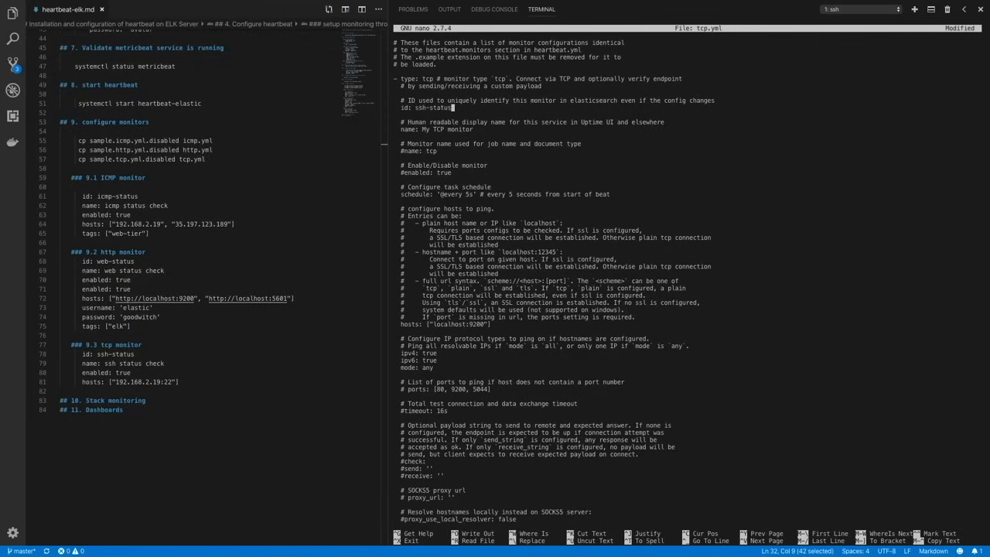
# - Set the TCP monitor's name to "ssh status check" and uncomment its enabled: true line
pyautogui.press('Down')
pyautogui.press('Down')
# - Set the TCP monitor's host to 192.168.2.19:22
pyautogui.press('Down')
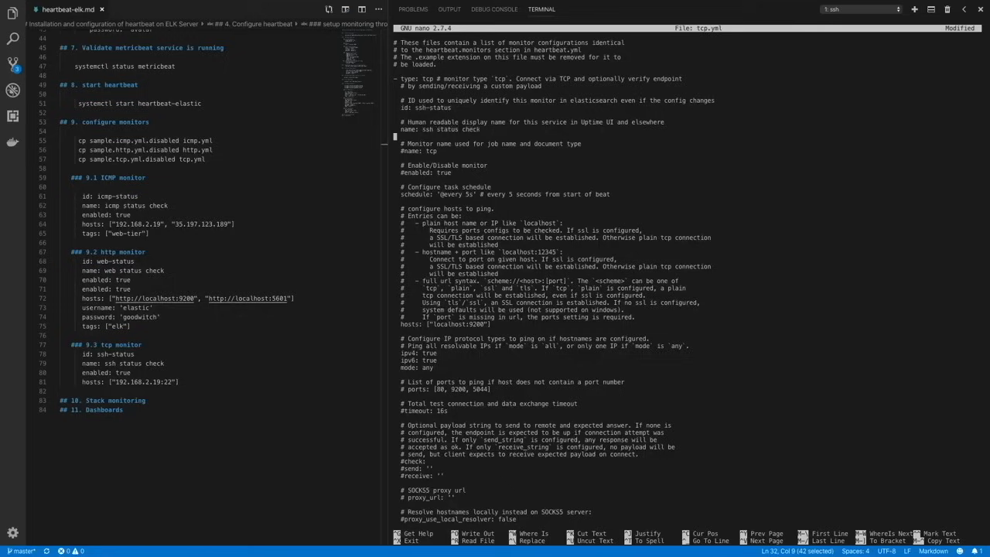
pyautogui.press('Down')
pyautogui.press('Down')
pyautogui.press('Down')
pyautogui.press('Down')
pyautogui.press('Left')
pyautogui.press('Left')
pyautogui.press('Left')
pyautogui.press('Left')
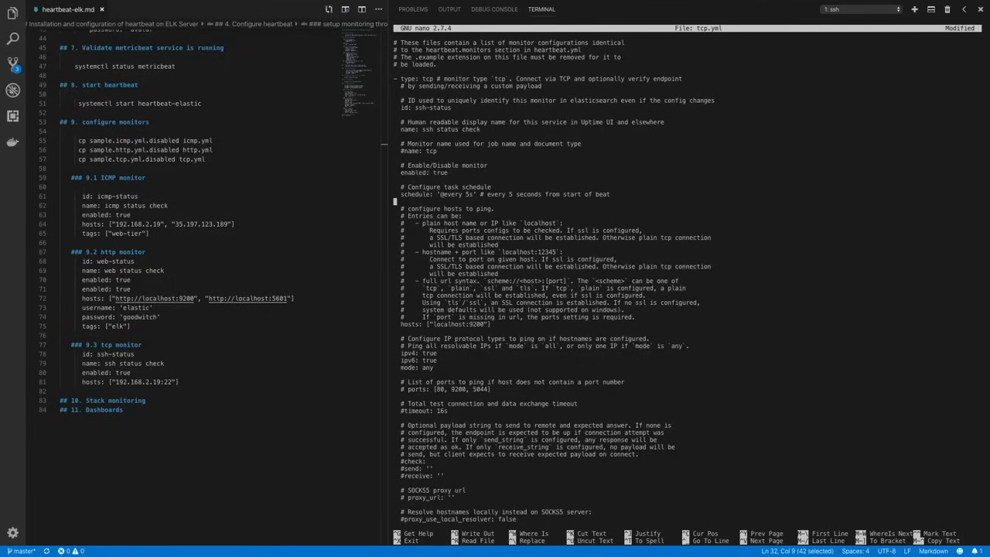
pyautogui.press('Up')
pyautogui.press('Down')
pyautogui.press('Down')
pyautogui.press('Down')
pyautogui.press('Down')
pyautogui.press('Down')
pyautogui.press('Down')
pyautogui.press('Down')
pyautogui.press('Down')
pyautogui.press('Down')
pyautogui.press('Down')
pyautogui.press('Down')
pyautogui.press('Down')
pyautogui.press('Down')
pyautogui.press('Down')
pyautogui.press('Down')
pyautogui.press('Down')
pyautogui.press('Down')
pyautogui.press('Down')
pyautogui.press('Right')
pyautogui.press('Right')
pyautogui.press('Right')
pyautogui.press('Right')
pyautogui.press('Right')
pyautogui.press('Right')
pyautogui.press('Right')
pyautogui.press('Right')
pyautogui.press('Right')
pyautogui.press('Right')
pyautogui.press('Right')
pyautogui.press('Right')
pyautogui.press('Right')
pyautogui.press('Right')
pyautogui.press('Right')
pyautogui.press('Right')
pyautogui.press('Right')
pyautogui.press('Right')
pyautogui.press('Right')
pyautogui.press('Right')
pyautogui.press('Left')
pyautogui.press('Left')
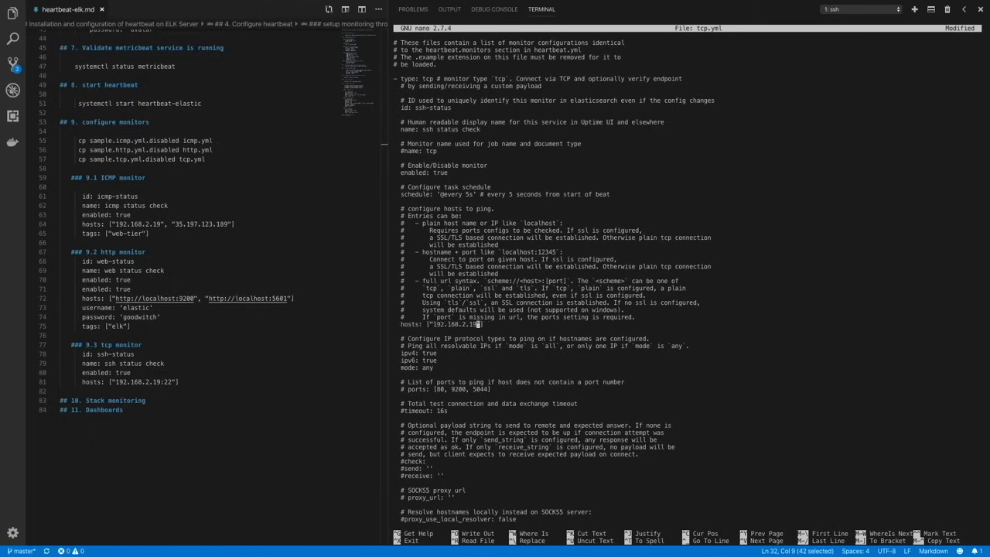
pyautogui.write(':22')
# - Uncomment the TCP monitor's tags line and edit its tags
pyautogui.press('Down')
pyautogui.press('Down')
pyautogui.press('Down')
pyautogui.press('Down')
pyautogui.press('Down')
pyautogui.press('Down')
pyautogui.press('Down')
pyautogui.press('Down')
pyautogui.press('Down')
pyautogui.press('Down')
pyautogui.press('Down')
pyautogui.press('Down')
pyautogui.press('Down')
pyautogui.press('Down')
pyautogui.press('Down')
pyautogui.press('Down')
pyautogui.press('Down')
pyautogui.press('Down')
pyautogui.press('Down')
pyautogui.press('Down')
pyautogui.press('Down')
pyautogui.press('Down')
pyautogui.press('Down')
pyautogui.press('Down')
pyautogui.press('Down')
pyautogui.press('Down')
pyautogui.press('Down')
pyautogui.press('Down')
pyautogui.press('Down')
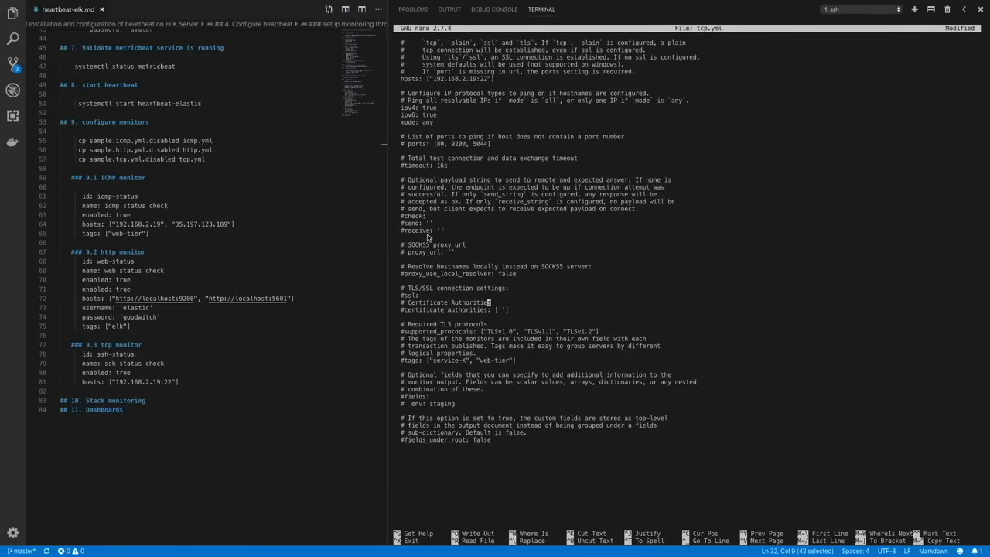
pyautogui.press('Down')
pyautogui.press('Down')
pyautogui.press('Down')
pyautogui.press('Down')
pyautogui.press('Down')
pyautogui.press('Down')
pyautogui.press('Down')
pyautogui.press('Down')
pyautogui.press('BackSpace')
pyautogui.press('BackSpace')
pyautogui.press('BackSpace')
pyautogui.press('BackSpace')
pyautogui.press('BackSpace')
pyautogui.press('BackSpace')
pyautogui.press('BackSpace')
pyautogui.press('BackSpace')
pyautogui.press('BackSpace')
pyautogui.press('BackSpace')
pyautogui.press('BackSpace')
pyautogui.press('BackSpace')
pyautogui.press('BackSpace')
pyautogui.press('Home')
pyautogui.press('Delete')
# - Save tcp.yml under its current name and exit nano
pyautogui.hotkey('ctrl', 'x')
pyautogui.press('y')
pyautogui.press('Return')
# - Copy sample.http.yml.disabled to http.yml with sudo
pyautogui.write('sud')
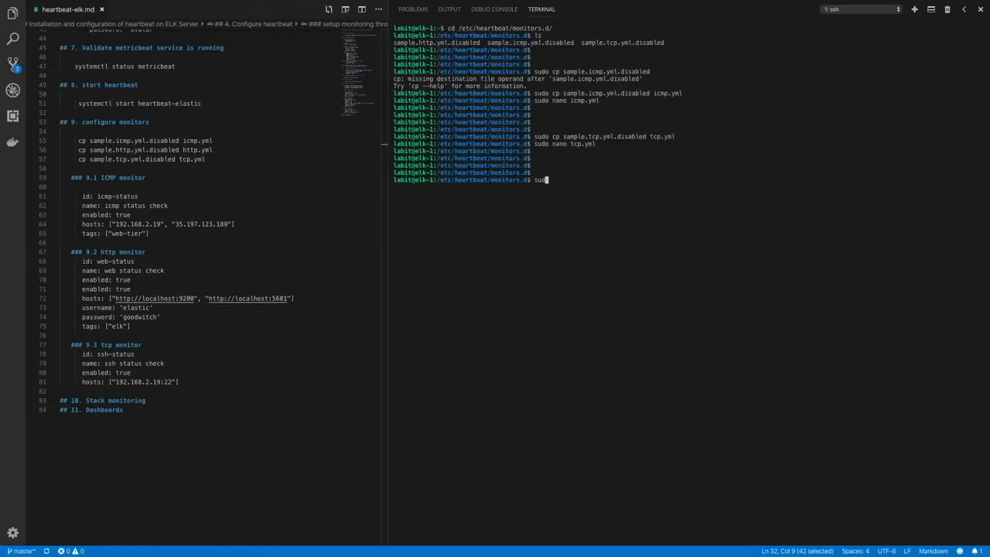
pyautogui.write('po cp sa')
pyautogui.press('Tab')
pyautogui.write('h')
pyautogui.press('Tab')
pyautogui.write('http.yml')
pyautogui.press('Return')
# - Open http.yml in nano with sudo
pyautogui.write('sudo ')
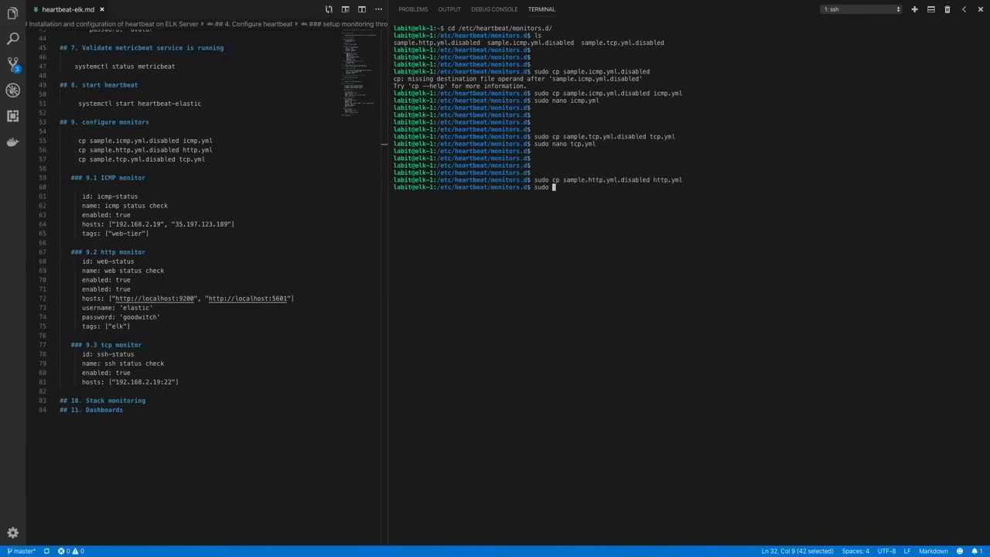
pyautogui.write('nano ht')
pyautogui.press('Tab')
pyautogui.press('Return')
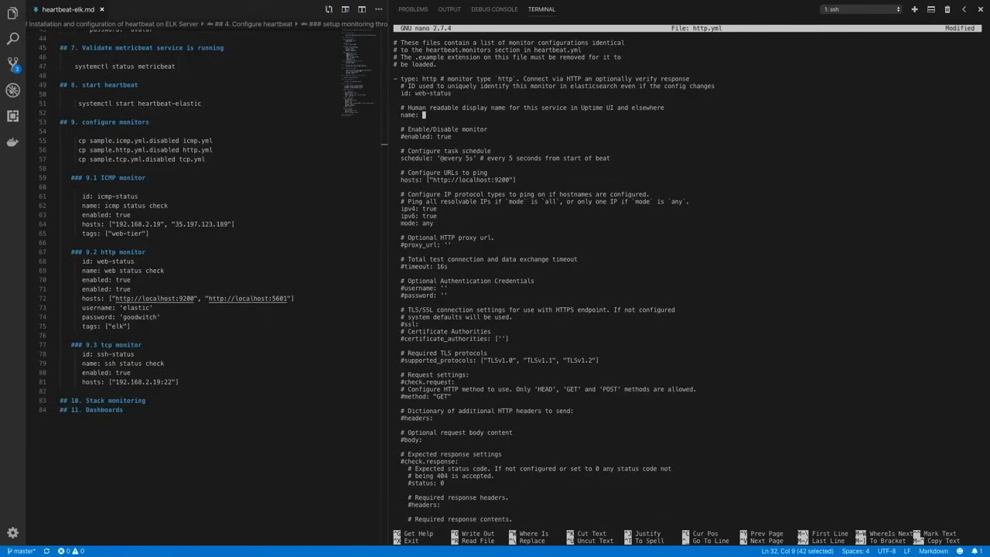
# - Set the HTTP monitor's name to "web status check" and uncomment its enabled: true line
pyautogui.write('b status check')
pyautogui.press('Down')
pyautogui.press('Down')
pyautogui.press('Left')
pyautogui.press('Left')
pyautogui.press('Left')
pyautogui.press('Left')
pyautogui.press('Left')
pyautogui.press('Left')
pyautogui.press('Left')
pyautogui.press('Left')
pyautogui.press('BackSpace')
# - Add "localhost:5601" as a second entry in the HTTP monitor's hosts list
pyautogui.press('Down')
pyautogui.press('Down')
pyautogui.press('Down')
pyautogui.press('Down')
pyautogui.press('Down')
pyautogui.press('Right')
pyautogui.press('Right')
pyautogui.press('Right')
pyautogui.press('Right')
pyautogui.press('Right')
pyautogui.press('Right')
pyautogui.press('Right')
pyautogui.press('Right')
pyautogui.press('Right')
pyautogui.press('Right')
pyautogui.press('Right')
pyautogui.press('Right')
pyautogui.press('Right')
pyautogui.press('Right')
pyautogui.press('Right')
pyautogui.press('Right')
pyautogui.press('Right')
pyautogui.press('Right')
pyautogui.press('Right')
pyautogui.press('Right')
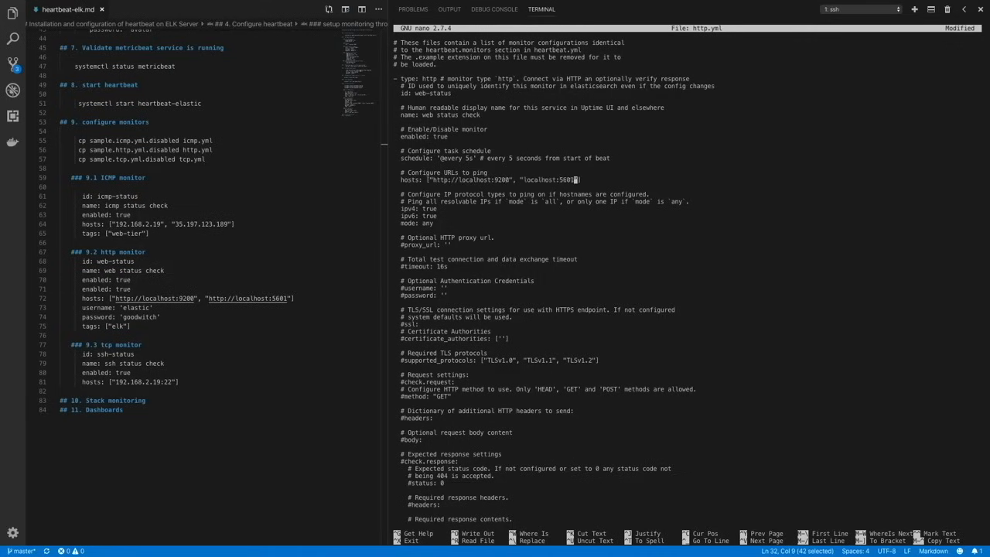
pyautogui.press('Down')
pyautogui.press('Down')
pyautogui.press('Down')
pyautogui.press('Down')
pyautogui.press('Down')
pyautogui.press('Down')
pyautogui.press('Down')
pyautogui.press('Down')
pyautogui.press('Down')
pyautogui.press('Down')
# - Uncomment the HTTP monitor's authentication credentials, set the username to 'elastic' and enter the account password
pyautogui.press('Down')
pyautogui.press('Down')
pyautogui.press('Down')
pyautogui.press('Down')
pyautogui.press('Down')
pyautogui.press('Left')
pyautogui.press('Left')
pyautogui.press('Left')
pyautogui.press('Left')
pyautogui.press('BackSpace')
pyautogui.press('Down')
pyautogui.press('Right')
pyautogui.press('BackSpace')
pyautogui.press('Right')
pyautogui.press('Right')
pyautogui.press('Right')
pyautogui.press('Right')
pyautogui.press('Right')
pyautogui.press('Right')
pyautogui.write('elastic')
pyautogui.press('Down')
pyautogui.press('Left')
# - Uncomment the HTTP monitor's tags line and set the tags to ["elk"]
pyautogui.press('Down')
pyautogui.press('Down')
pyautogui.press('Down')
pyautogui.press('Down')
pyautogui.press('Down')
pyautogui.press('Down')
pyautogui.press('Down')
pyautogui.press('Down')
pyautogui.press('Down')
pyautogui.press('Down')
pyautogui.press('Down')
pyautogui.press('Down')
pyautogui.press('Down')
pyautogui.press('Down')
pyautogui.press('Down')
pyautogui.press('Down')
pyautogui.press('Down')
pyautogui.press('Down')
pyautogui.press('Down')
pyautogui.press('Down')
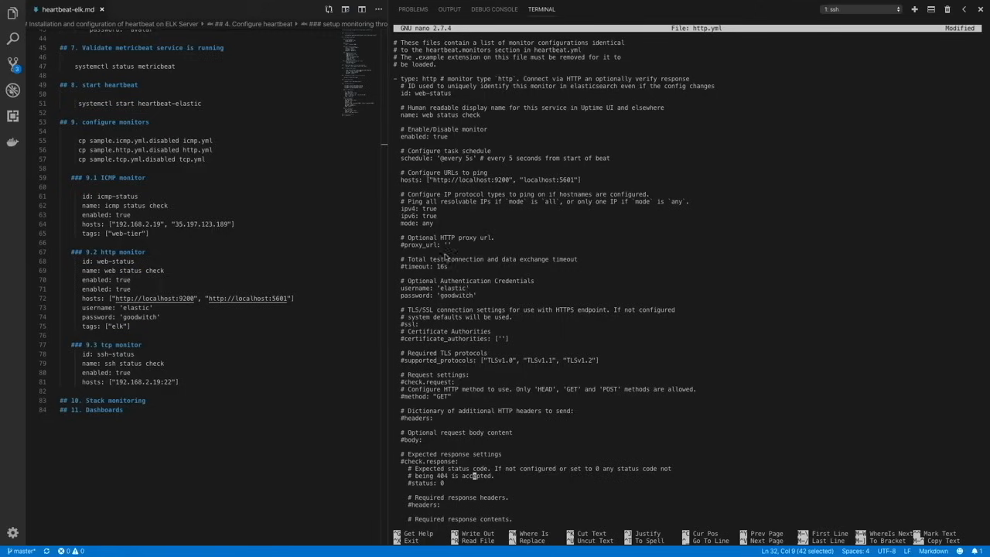
pyautogui.press('Down')
pyautogui.press('Down')
pyautogui.press('Down')
pyautogui.press('Down')
pyautogui.press('Down')
pyautogui.press('Down')
pyautogui.press('Down')
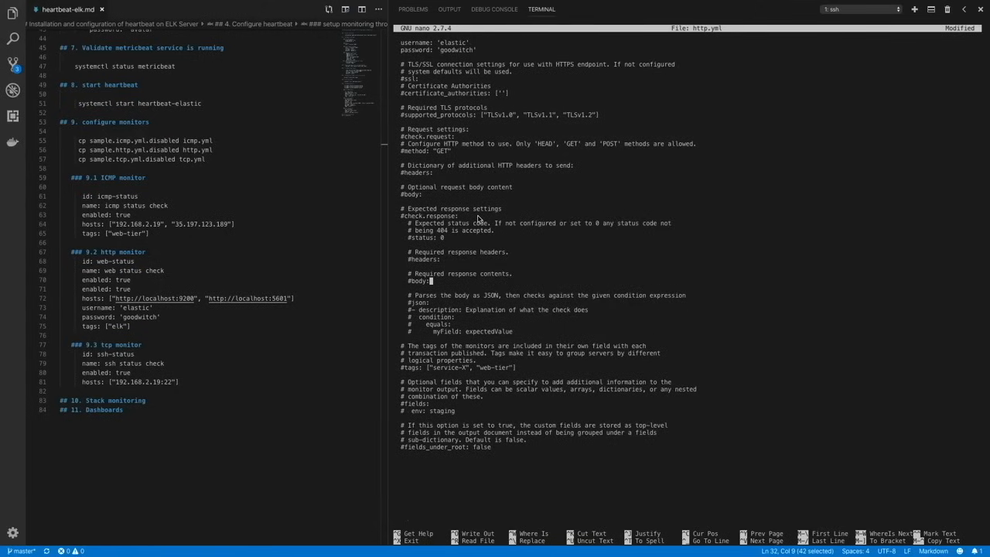
pyautogui.press('Down')
pyautogui.press('Down')
pyautogui.press('Down')
pyautogui.press('Down')
pyautogui.press('Down')
pyautogui.press('Down')
pyautogui.press('Down')
pyautogui.press('Down')
pyautogui.press('Down')
pyautogui.press('BackSpace')
pyautogui.press('BackSpace')
pyautogui.press('BackSpace')
pyautogui.press('BackSpace')
pyautogui.press('BackSpace')
pyautogui.press('BackSpace')
pyautogui.press('BackSpace')
pyautogui.press('BackSpace')
pyautogui.press('BackSpace')
pyautogui.press('BackSpace')
pyautogui.press('BackSpace')
pyautogui.press('BackSpace')
pyautogui.press('Home')
pyautogui.press('Delete')
pyautogui.press('Down')
pyautogui.press('Down')
pyautogui.press('Down')
pyautogui.press('Down')
# - Save http.yml and exit nano
pyautogui.hotkey('ctrl', 'x')
pyautogui.press('y')
pyautogui.press('Return')
pyautogui.press('Return')
pyautogui.press('Return')
pyautogui.press('Return')
pyautogui.press('Return')
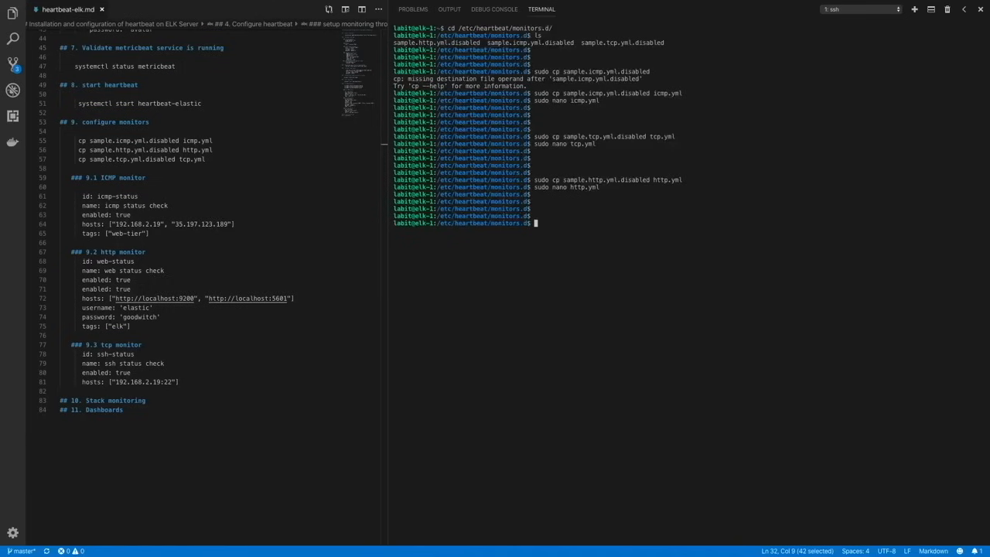
# - Check the status of the heartbeat-elastic service using systemctl with sudo
pyautogui.write('sudo systemctl status heartbeat')
pyautogui.press('Return')
pyautogui.press('Up')
pyautogui.write('-elastic')
pyautogui.press('Return')
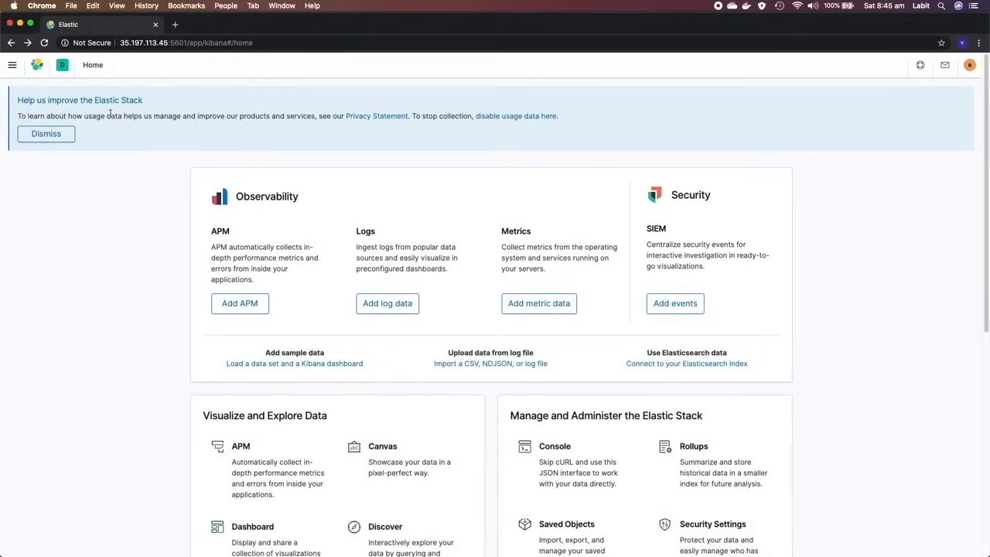
# - Switch to Kibana in Chrome and open the demo-elk cluster's overview in Stack Monitoring to examine its Beats
pyautogui.click(13, 65)
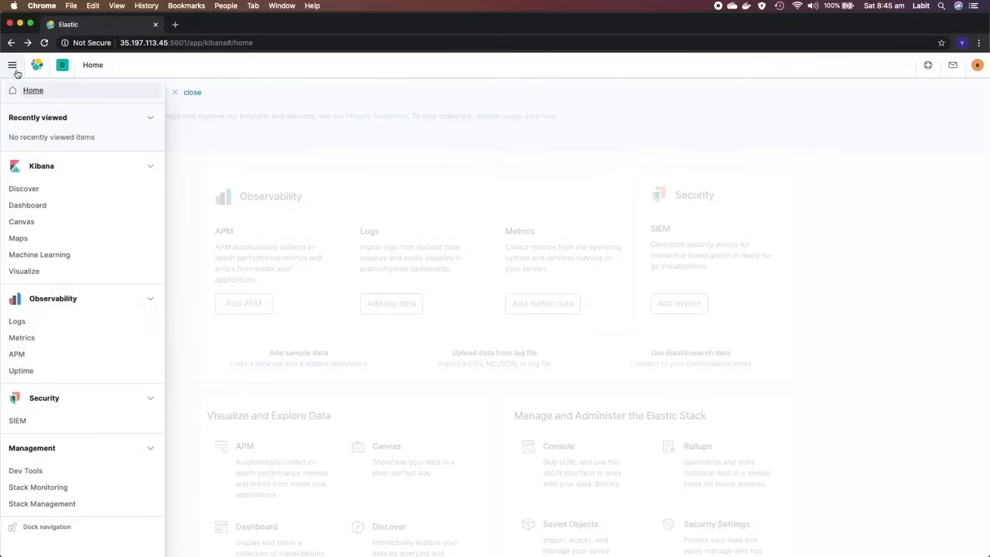
pyautogui.click(48, 487)
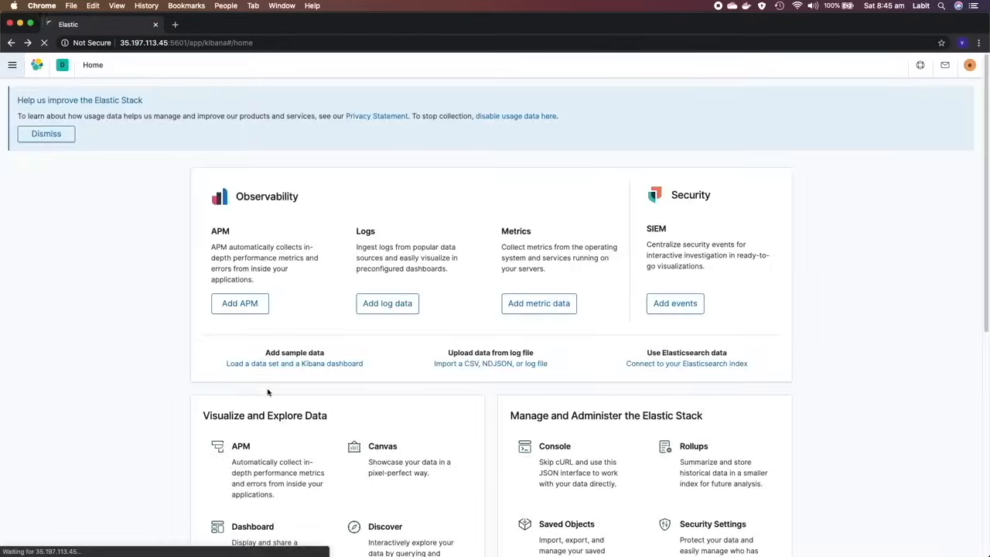
pyautogui.click(39, 404)
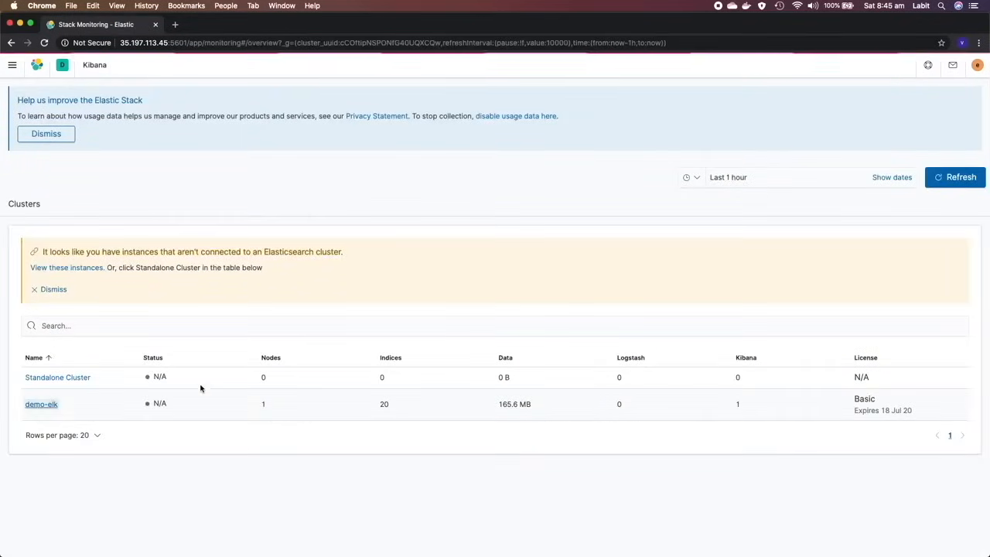
pyautogui.scroll(-4, 341, 369)
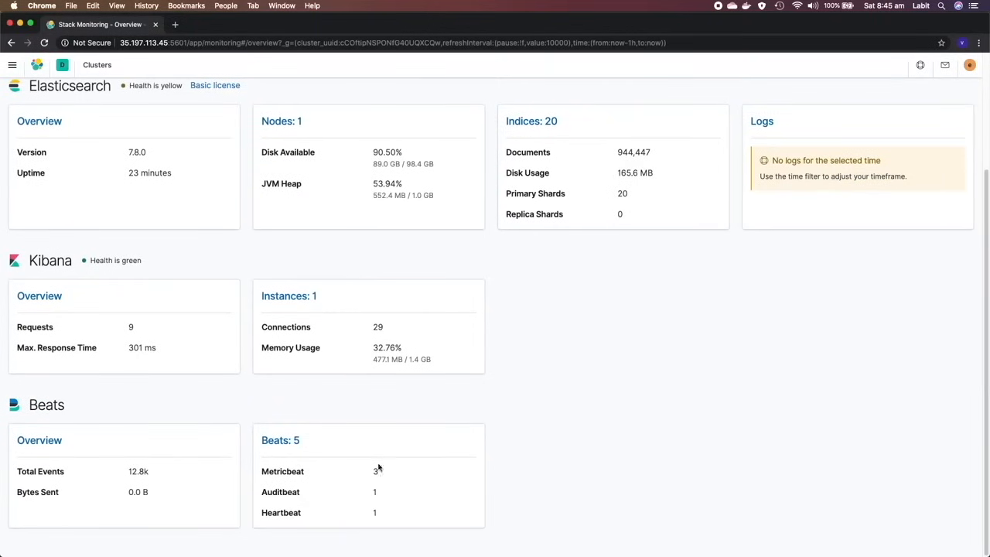
# - Check the cluster's Heartbeat count and open the elk-1 Heartbeat instance from the Beats list
pyautogui.moveTo(371, 518); pyautogui.dragTo(397, 514)
pyautogui.click(281, 440)
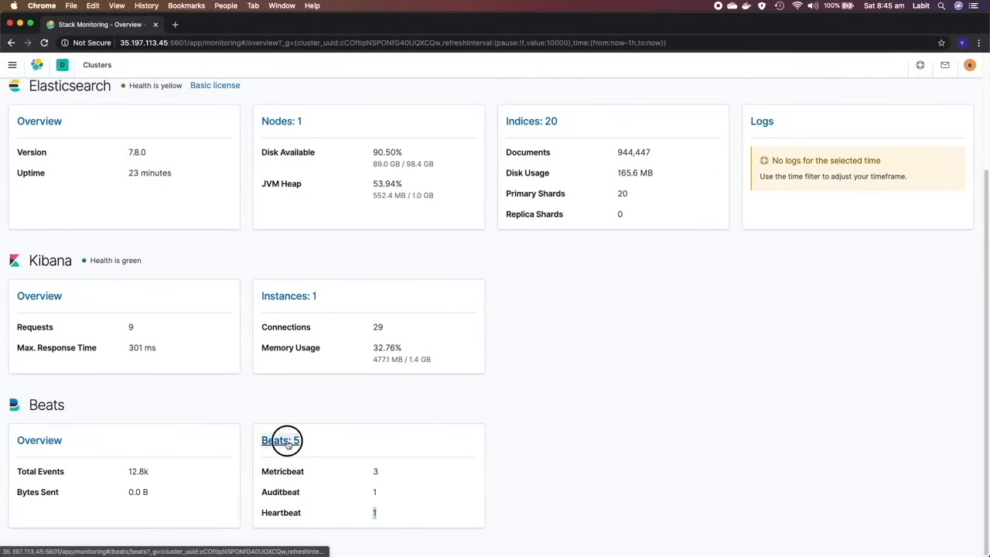
pyautogui.click(34, 324)
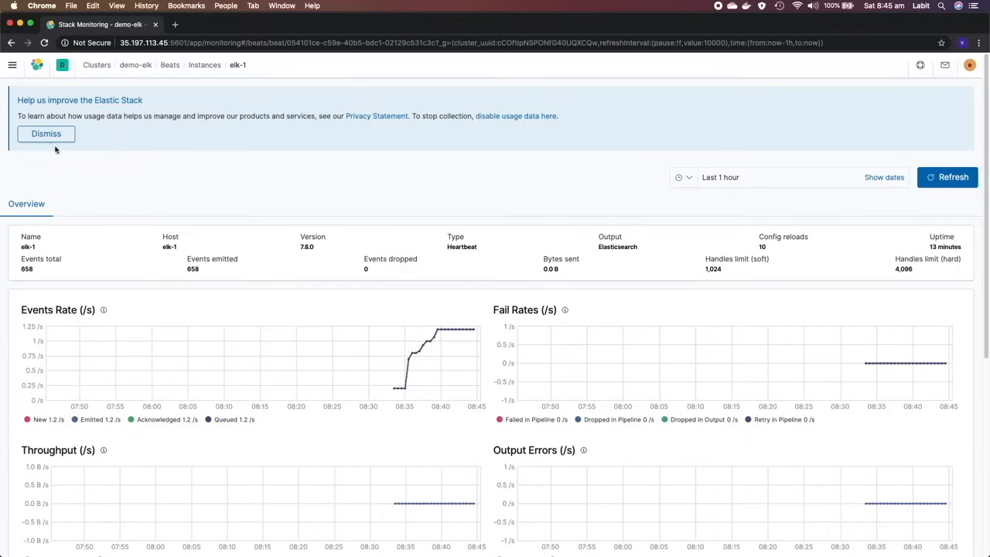
# - Open the Uptime overview and examine the status of the ICMP, SSH and web monitors
pyautogui.click(13, 65)
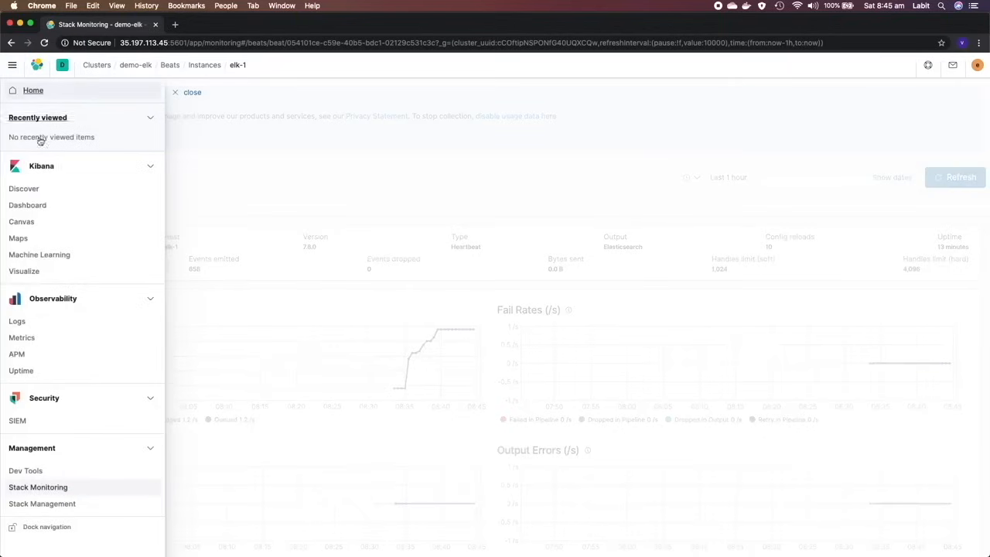
pyautogui.click(30, 377)
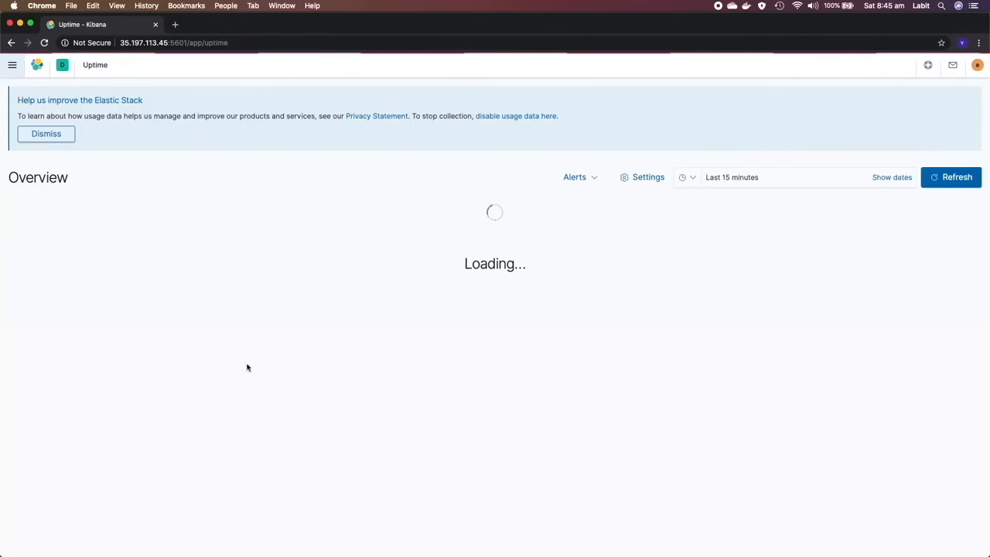
pyautogui.scroll(-2, 284, 343)
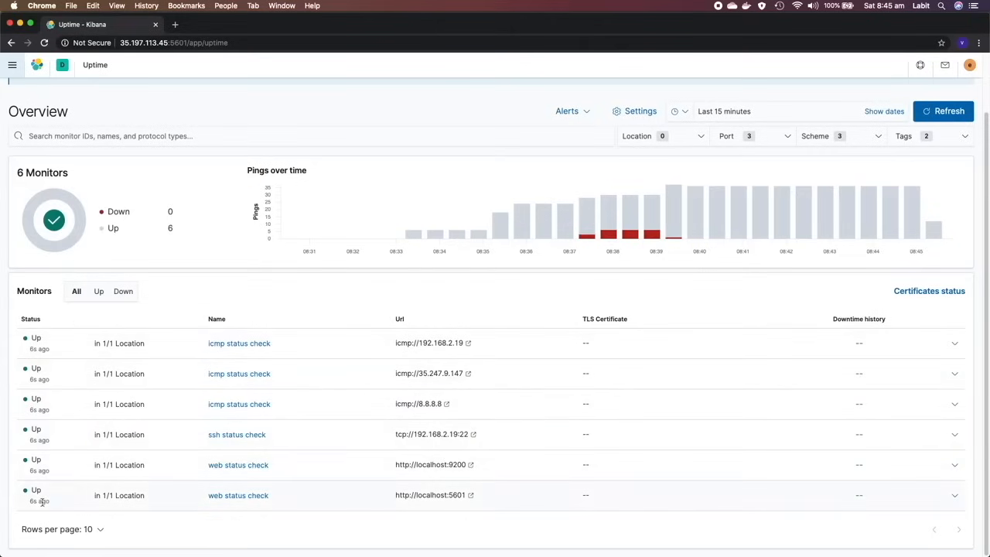
# - Compare the monitors list under the Up and Down status filters, leaving it filtered to Up
pyautogui.click(99, 293)
pyautogui.click(122, 291)
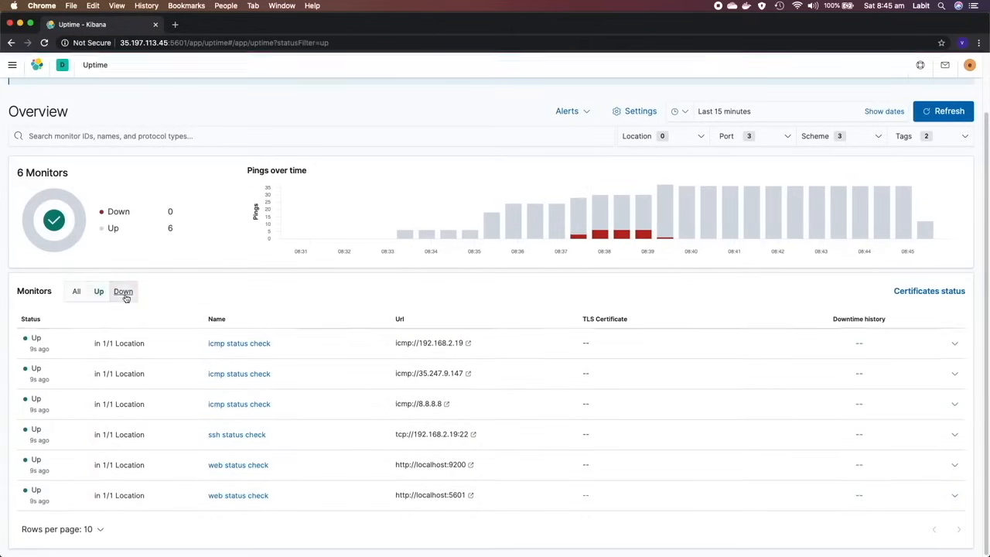
pyautogui.click(100, 360)
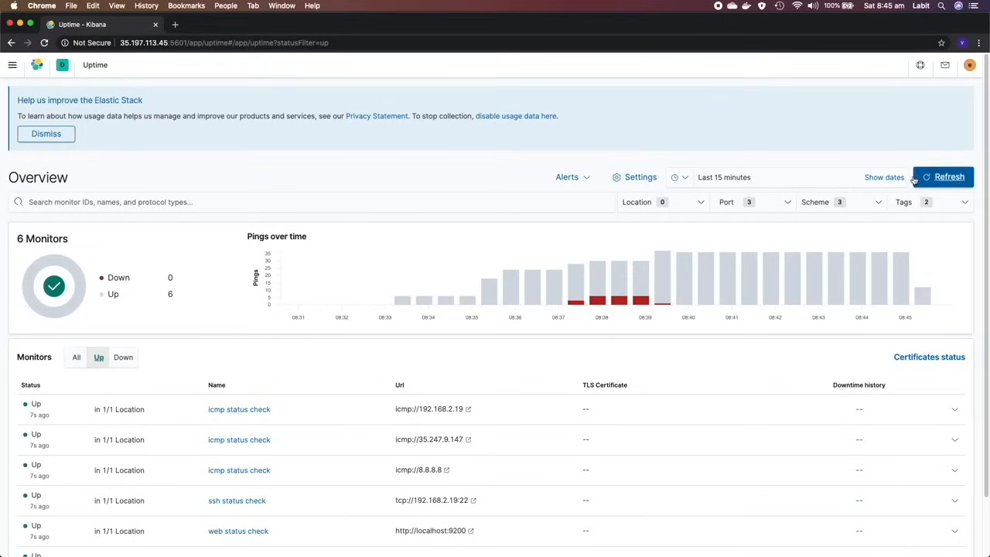
# - Change the start of the Uptime time range from a relative to an absolute date
pyautogui.click(889, 177)
pyautogui.click(785, 179)
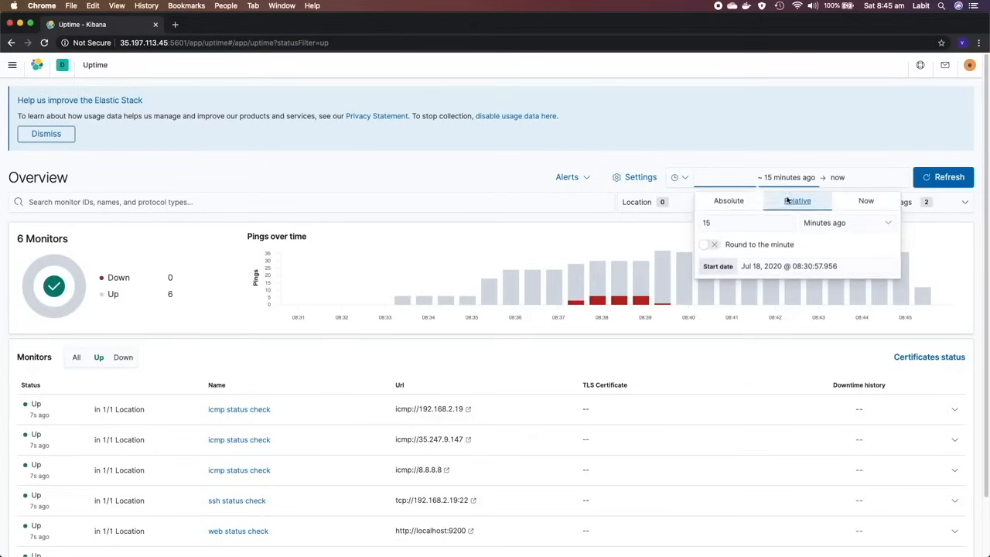
pyautogui.click(839, 224)
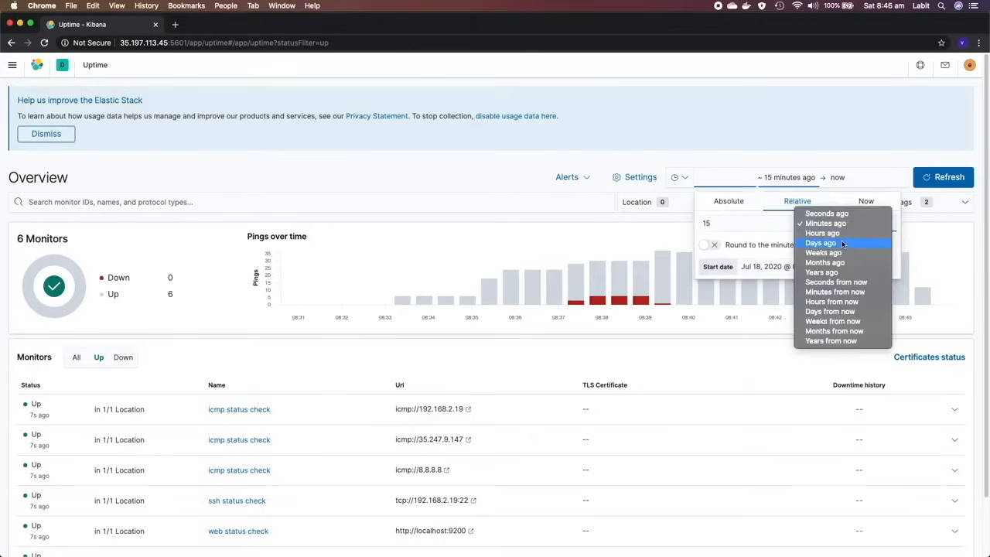
pyautogui.click(749, 231)
pyautogui.moveTo(730, 223); pyautogui.dragTo(690, 225)
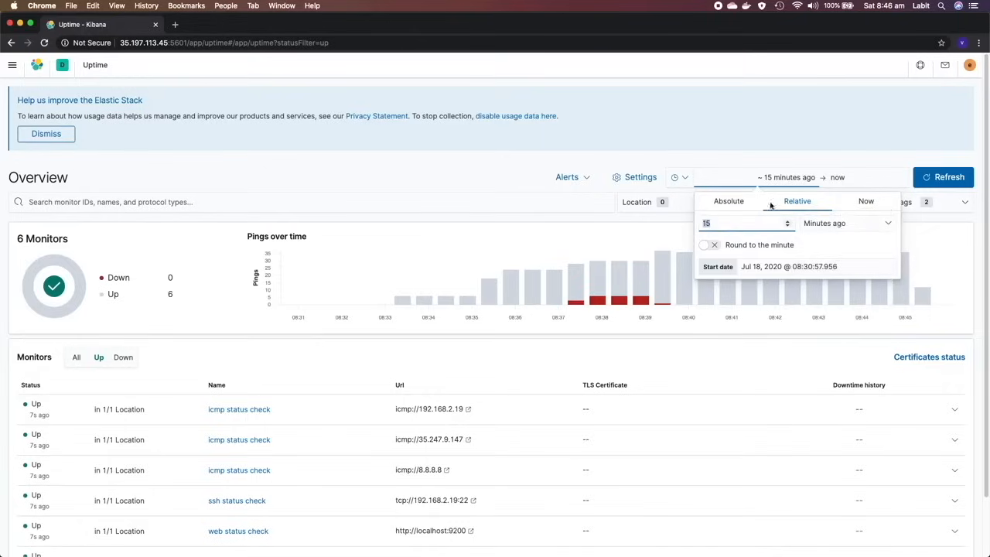
pyautogui.click(728, 201)
pyautogui.click(671, 223)
# - Examine the available Port and Scheme filter options for the Uptime monitors
pyautogui.click(744, 202)
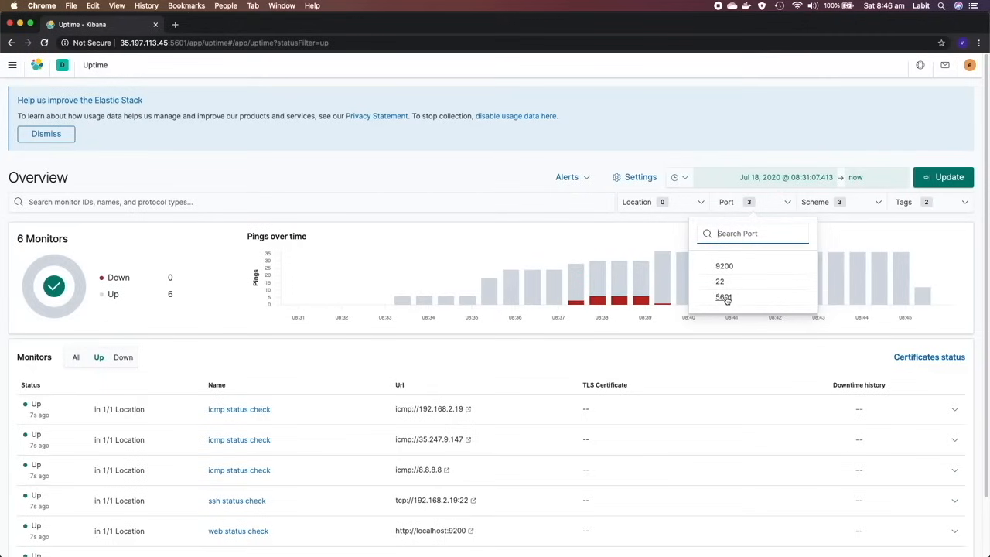
pyautogui.click(657, 236)
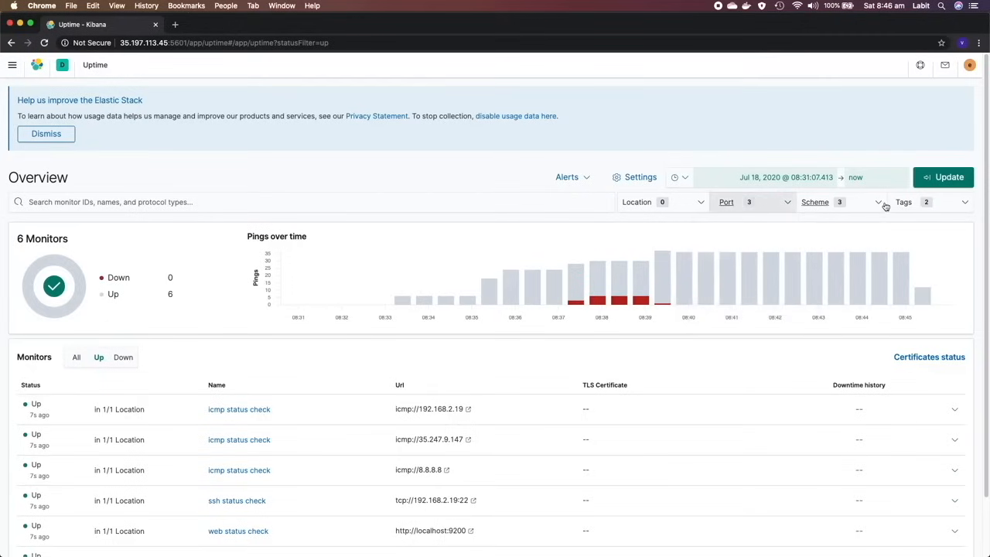
pyautogui.click(878, 204)
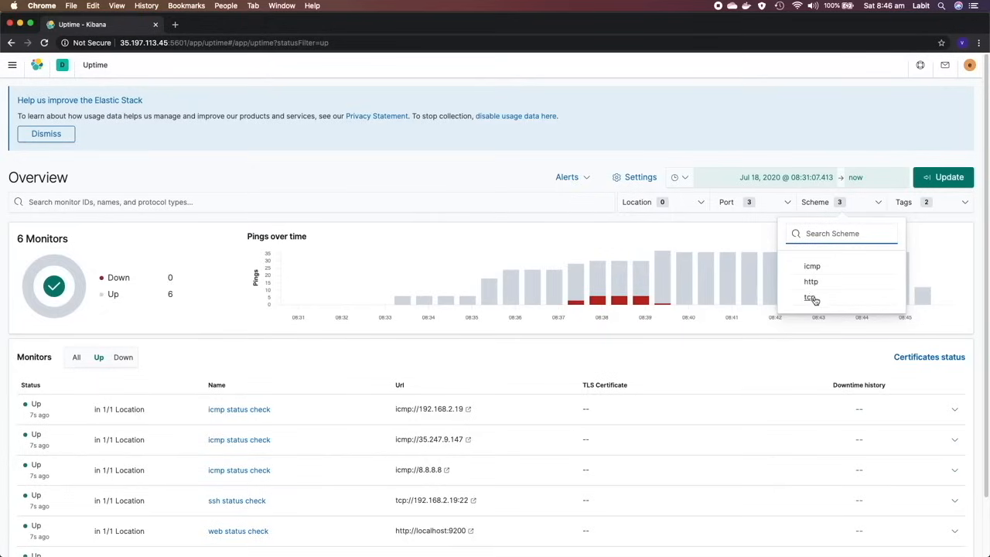
pyautogui.click(957, 226)
# - Filter the Uptime monitors by the web-tier tag
pyautogui.click(963, 204)
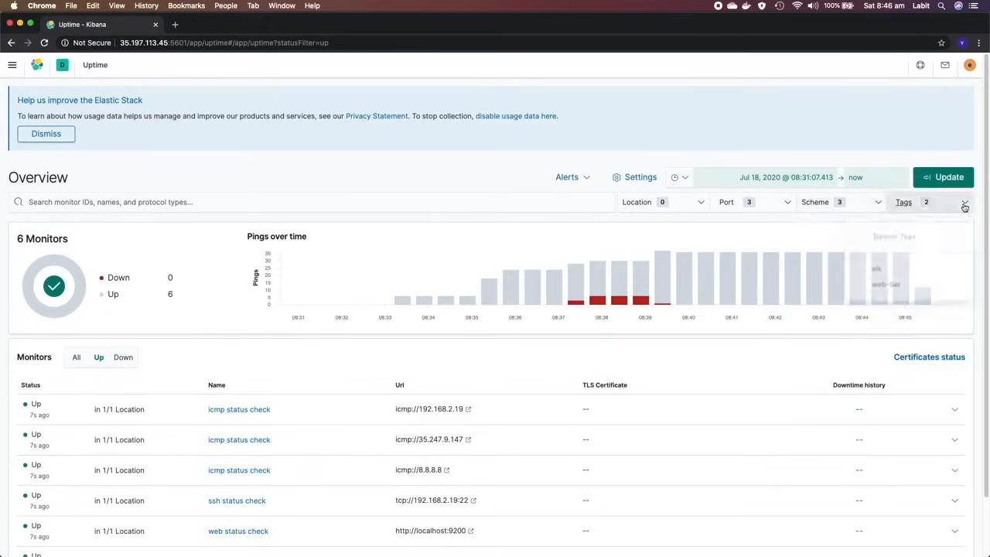
pyautogui.click(885, 281)
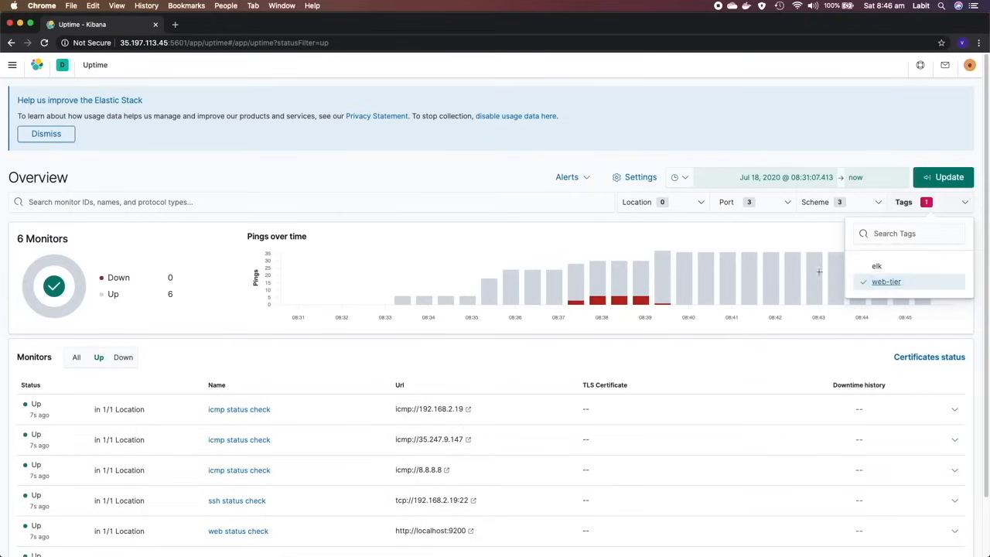
pyautogui.click(773, 234)
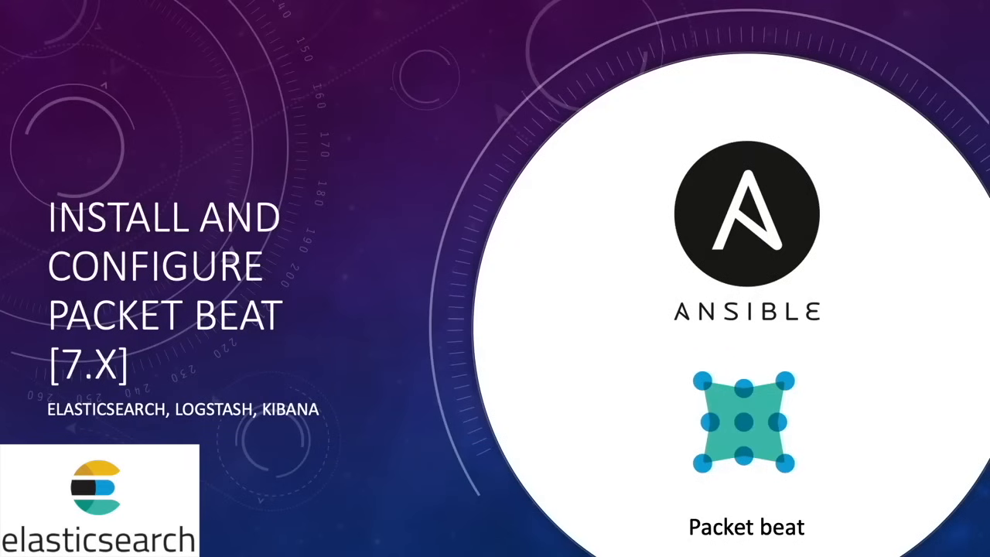
pyautogui.press('Right')
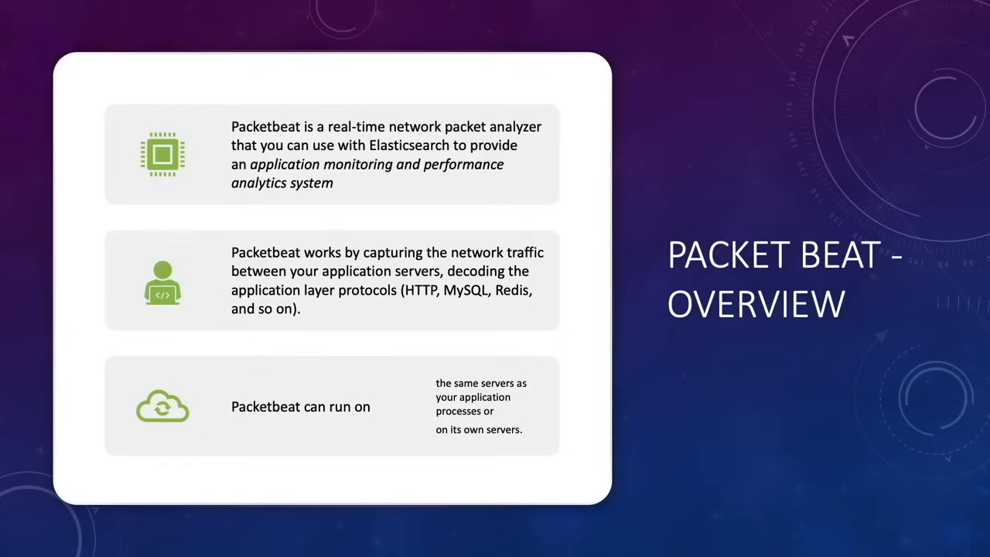
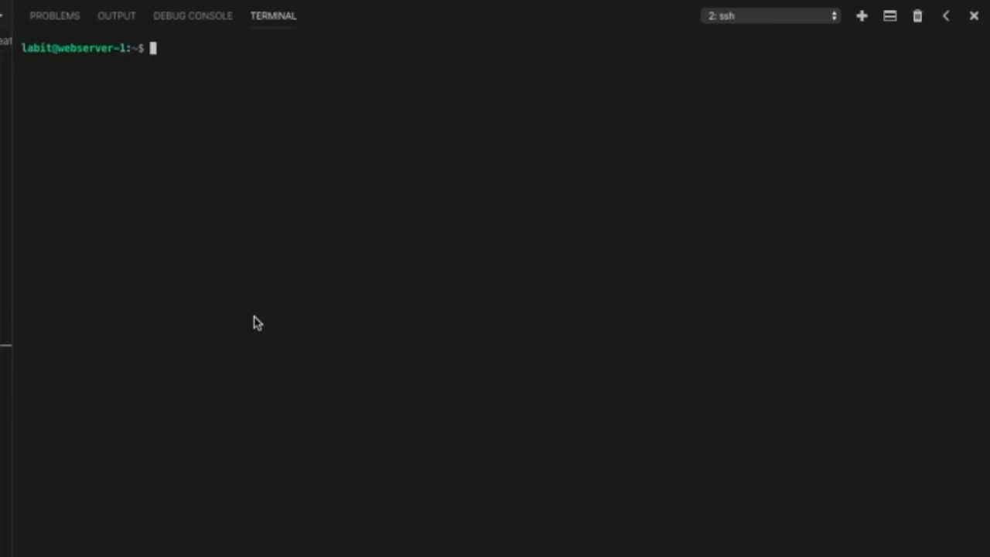
# - Install Packetbeat on webserver-1 with apt-get
pyautogui.write('sudo apt-get ')
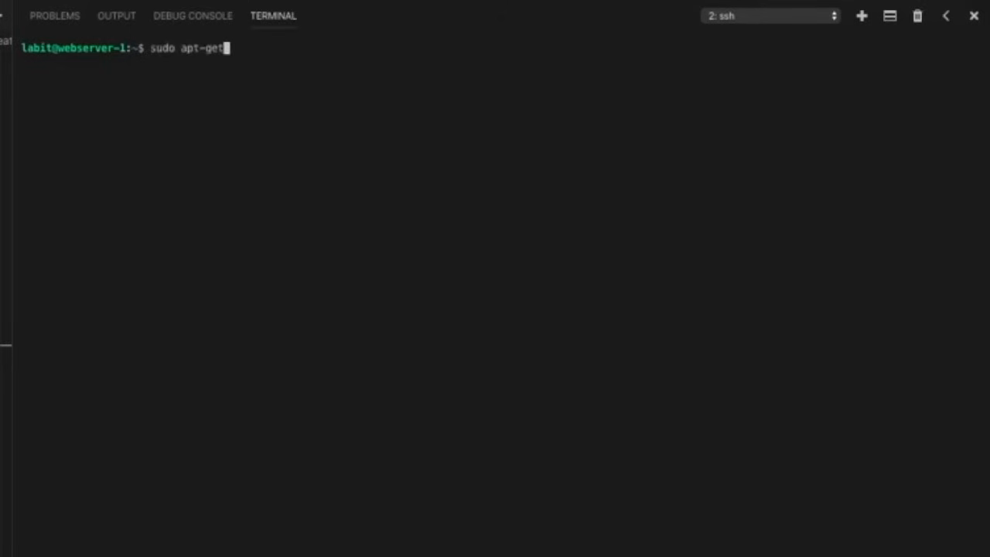
pyautogui.write('install packe')
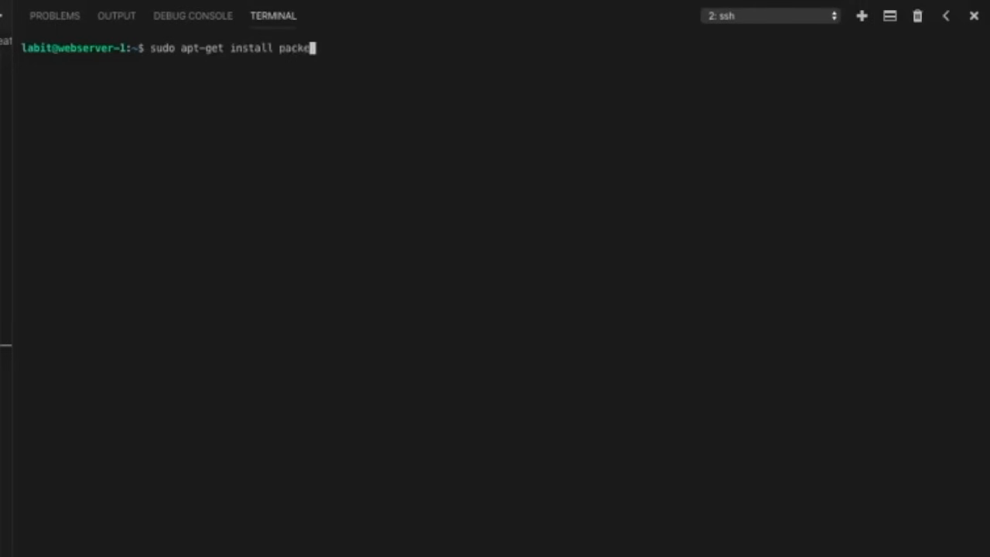
pyautogui.write('tbeat')
pyautogui.press('Return')
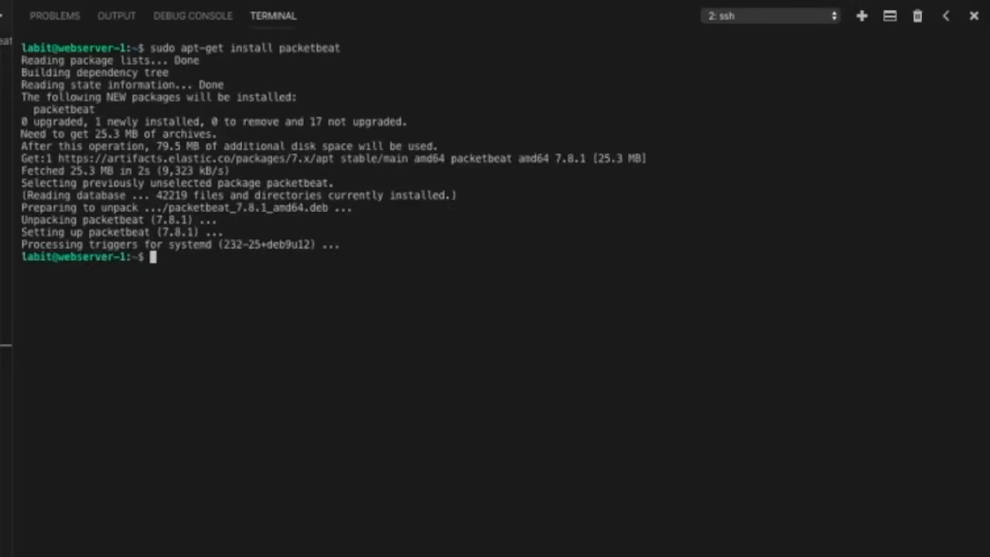
pyautogui.press('Return')
pyautogui.press('Return')
pyautogui.press('Return')
pyautogui.press('Return')
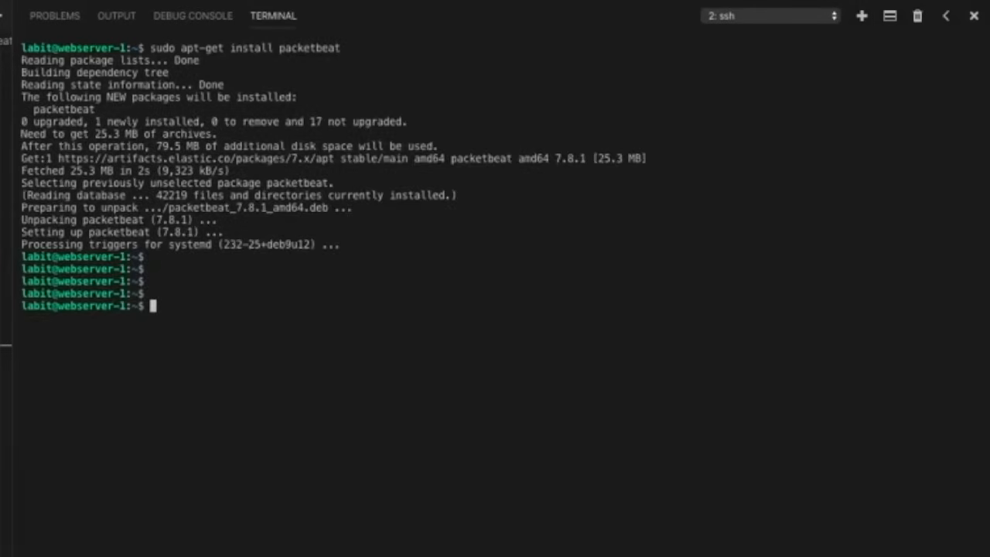
# - Change to the /etc/packetbeat directory and list its files
pyautogui.write('cd /etc/')
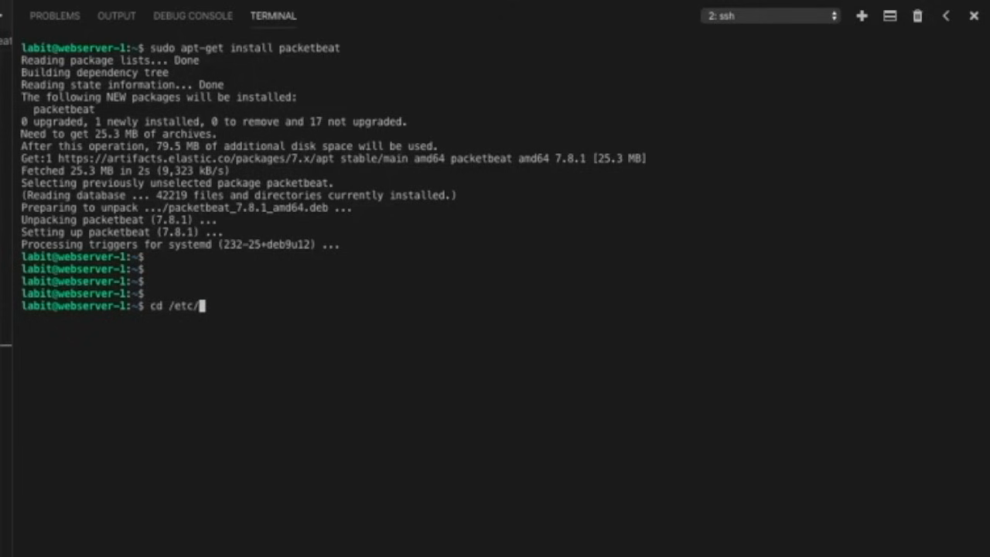
pyautogui.write('pac')
pyautogui.press('Tab')
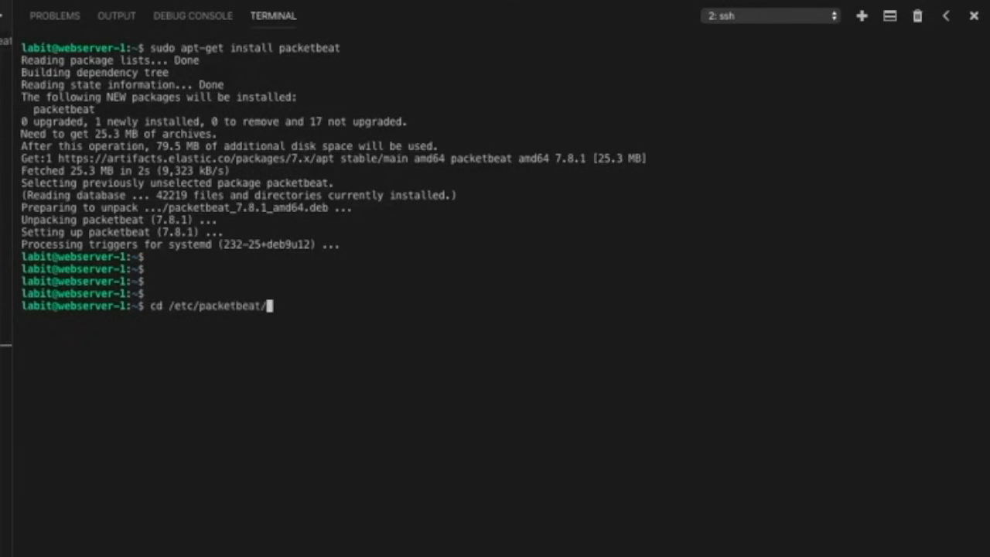
pyautogui.press('Return')
pyautogui.write('ls')
pyautogui.press('Return')
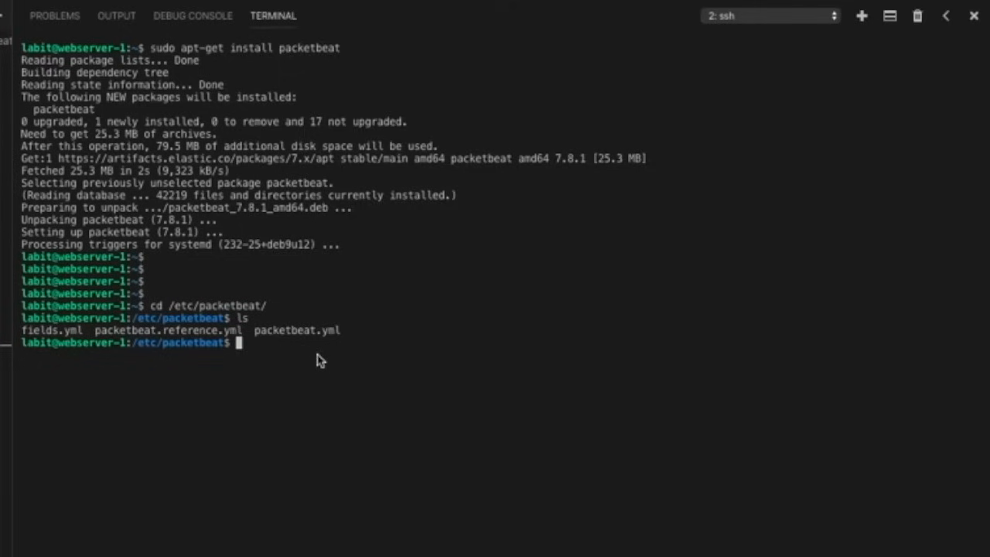
# - Open packetbeat.yml in nano with sudo rights
pyautogui.write('sudo nano pa')
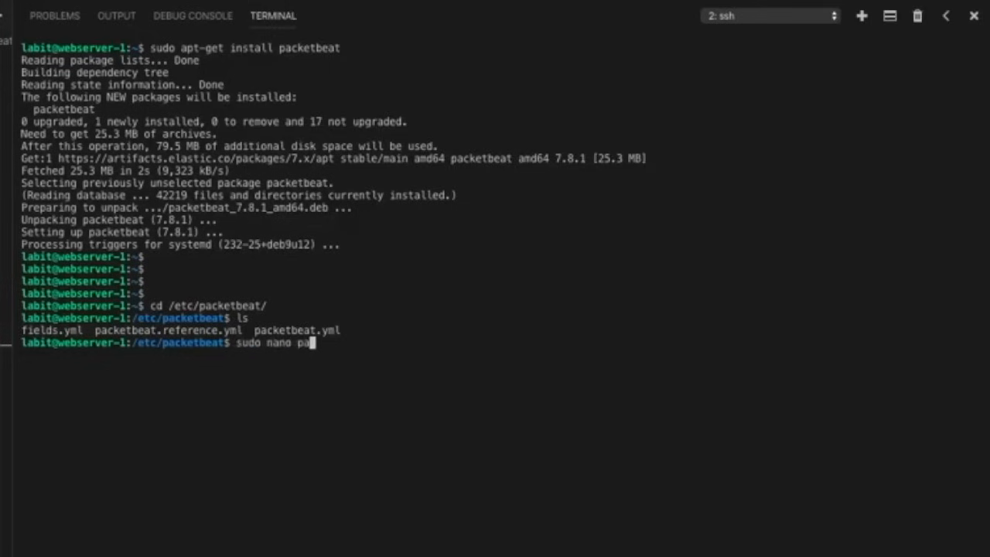
pyautogui.press('Tab')
pyautogui.write('yml')
pyautogui.press('Return')
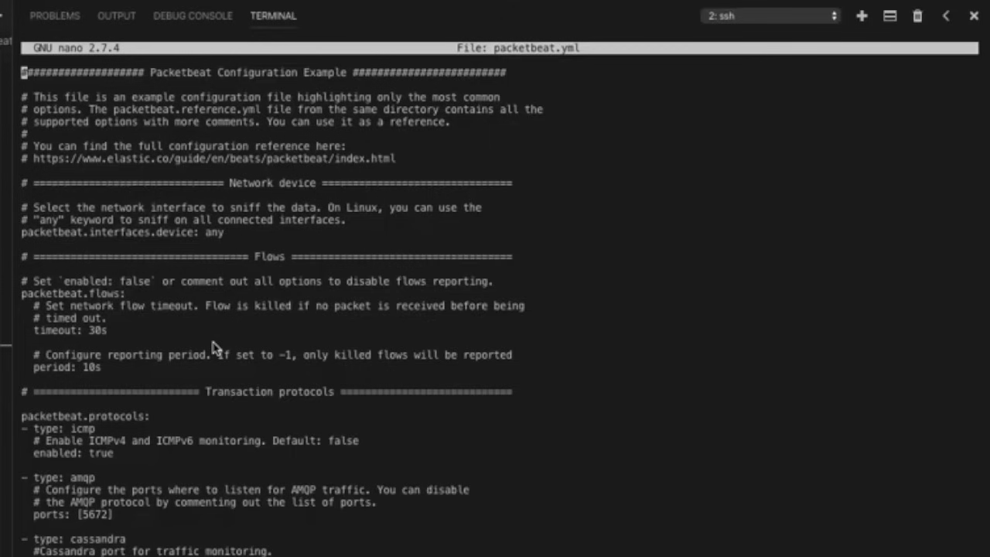
# - Comment out the AMQP, Cassandra, Memcache, MySQL, PgSQL, Redis, Thrift, MongoDB, NFS and TLS protocols, keeping ICMP, DHCPv4, DNS and HTTP enabled
pyautogui.press('Down')
pyautogui.press('Down')
pyautogui.press('Down')
pyautogui.press('Down')
pyautogui.press('Down')
pyautogui.press('Down')
pyautogui.press('Down')
pyautogui.press('Down')
pyautogui.press('Down')
pyautogui.press('Down')
pyautogui.press('Down')
pyautogui.press('Down')
pyautogui.press('Down')
pyautogui.press('Down')
pyautogui.press('Down')
pyautogui.press('Down')
pyautogui.press('Down')
pyautogui.press('Down')
pyautogui.press('Down')
pyautogui.press('Down')
pyautogui.press('Down')
pyautogui.press('Down')
pyautogui.press('Down')
pyautogui.press('Down')
pyautogui.press('Down')
pyautogui.press('Down')
pyautogui.press('Down')
pyautogui.press('Down')
pyautogui.press('Down')
pyautogui.press('Down')
pyautogui.press('Down')
pyautogui.press('Down')
pyautogui.press('Down')
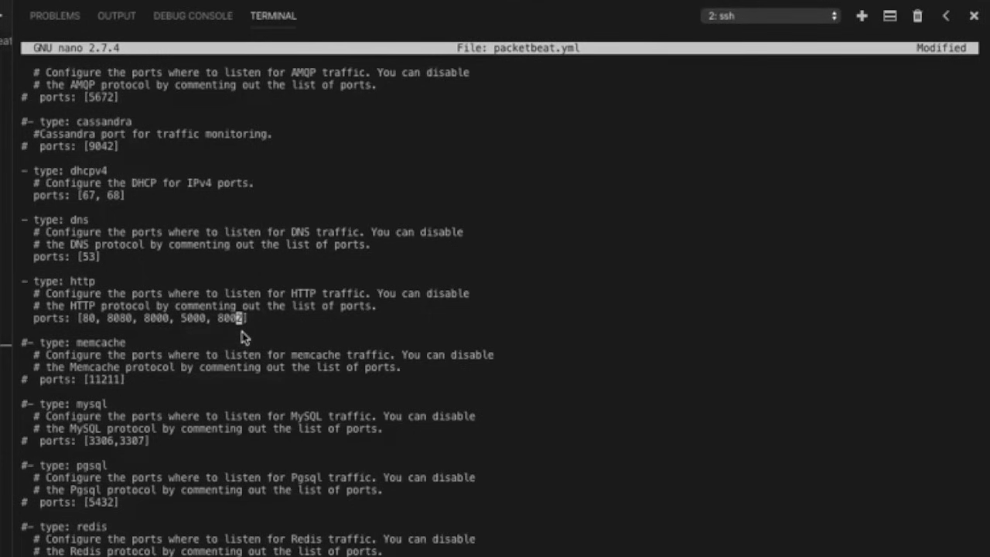
# - Remove the extra ports from the HTTP protocol's port list, keeping port 80
pyautogui.press('Right')
pyautogui.write(', 8001')
pyautogui.press('Left')
pyautogui.press('Left')
pyautogui.press('Left')
pyautogui.press('Left')
pyautogui.press('Left')
pyautogui.press('Right')
pyautogui.press('Right')
pyautogui.press('Right')
pyautogui.press('Right')
pyautogui.press('Right')
pyautogui.press('BackSpace')
pyautogui.press('BackSpace')
pyautogui.press('BackSpace')
pyautogui.press('BackSpace')
pyautogui.press('BackSpace')
pyautogui.press('BackSpace')
pyautogui.press('BackSpace')
pyautogui.press('BackSpace')
pyautogui.press('BackSpace')
pyautogui.press('BackSpace')
pyautogui.press('BackSpace')
pyautogui.press('BackSpace')
pyautogui.press('BackSpace')
pyautogui.press('BackSpace')
pyautogui.press('BackSpace')
pyautogui.press('BackSpace')
pyautogui.press('BackSpace')
pyautogui.press('BackSpace')
pyautogui.press('BackSpace')
pyautogui.press('BackSpace')
pyautogui.press('BackSpace')
pyautogui.press('BackSpace')
pyautogui.press('BackSpace')
pyautogui.press('BackSpace')
pyautogui.press('BackSpace')
pyautogui.press('BackSpace')
pyautogui.press('BackSpace')
pyautogui.press('BackSpace')
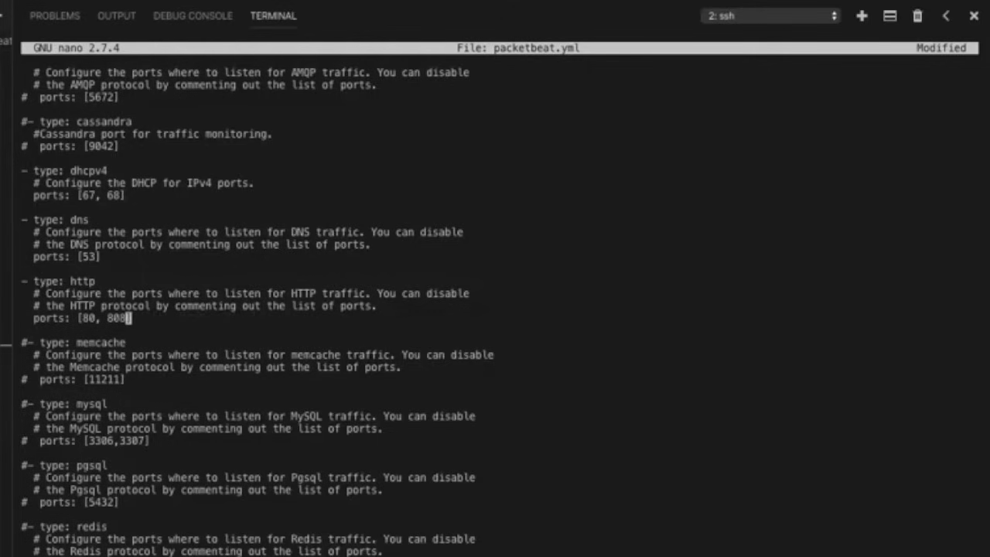
pyautogui.press('BackSpace')
pyautogui.press('BackSpace')
# - Uncomment the shipper's tags setting in the General section and reduce it to "web-tier" by removing "service-X"
pyautogui.press('Down')
pyautogui.press('Down')
pyautogui.press('Down')
pyautogui.press('Down')
pyautogui.press('Down')
pyautogui.press('Down')
pyautogui.press('Down')
pyautogui.press('Down')
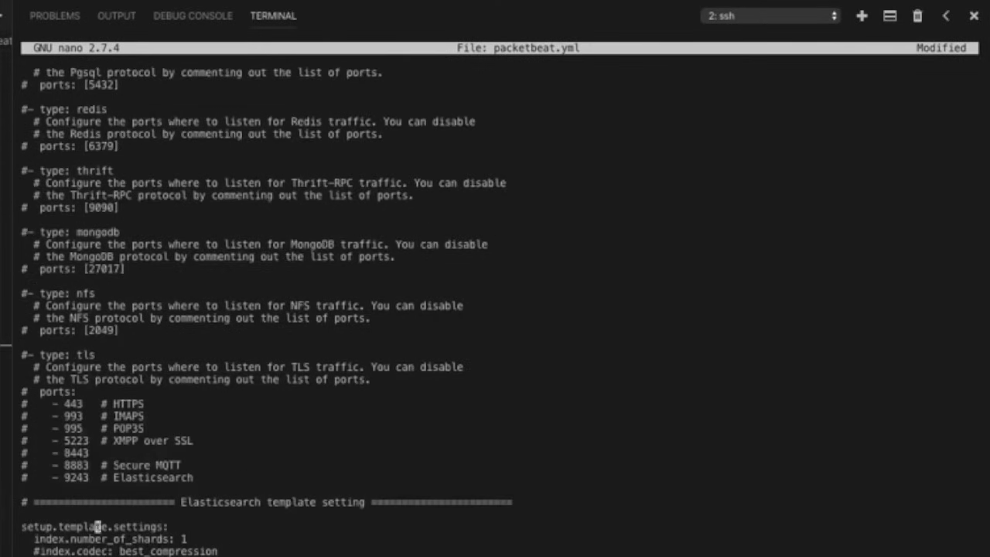
pyautogui.press('Down')
pyautogui.press('Down')
pyautogui.press('Down')
pyautogui.press('Down')
pyautogui.press('Down')
pyautogui.press('Down')
pyautogui.press('Down')
pyautogui.press('Down')
pyautogui.press('Down')
pyautogui.press('Down')
pyautogui.press('Down')
pyautogui.press('Down')
pyautogui.press('Down')
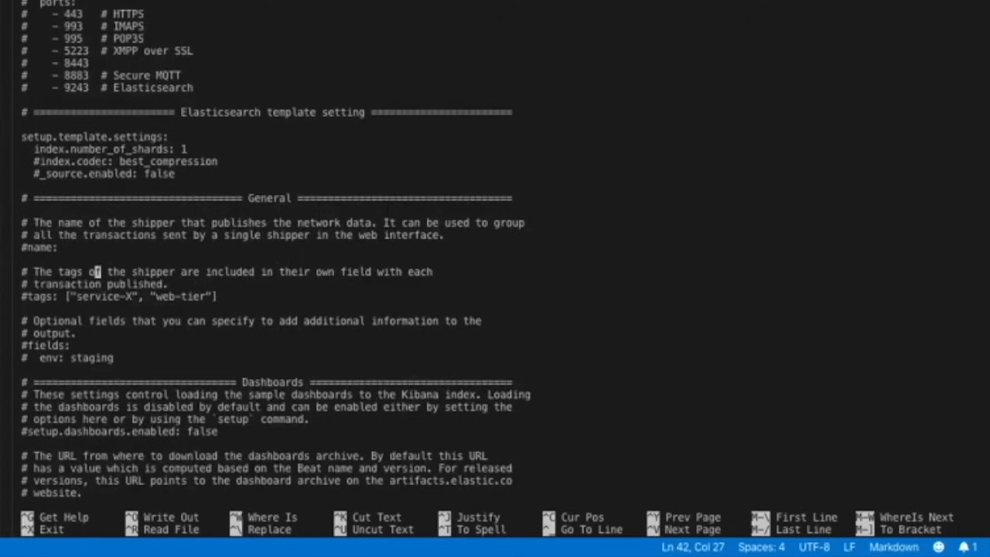
pyautogui.press('Left')
pyautogui.press('Left')
pyautogui.press('Left')
pyautogui.press('Left')
pyautogui.press('Left')
pyautogui.press('Left')
pyautogui.press('Left')
pyautogui.press('Left')
pyautogui.press('Left')
pyautogui.press('Left')
pyautogui.press('Left')
pyautogui.press('Left')
pyautogui.press('BackSpace')
pyautogui.press('Right')
pyautogui.press('Right')
pyautogui.press('Right')
pyautogui.press('Right')
pyautogui.press('Right')
pyautogui.press('Right')
pyautogui.press('Right')
pyautogui.press('Right')
pyautogui.press('Right')
pyautogui.press('Right')
pyautogui.press('Right')
pyautogui.press('Right')
pyautogui.press('Right')
pyautogui.press('Right')
pyautogui.press('Right')
pyautogui.press('Right')
pyautogui.press('Right')
pyautogui.press('Right')
pyautogui.press('Right')
pyautogui.press('Right')
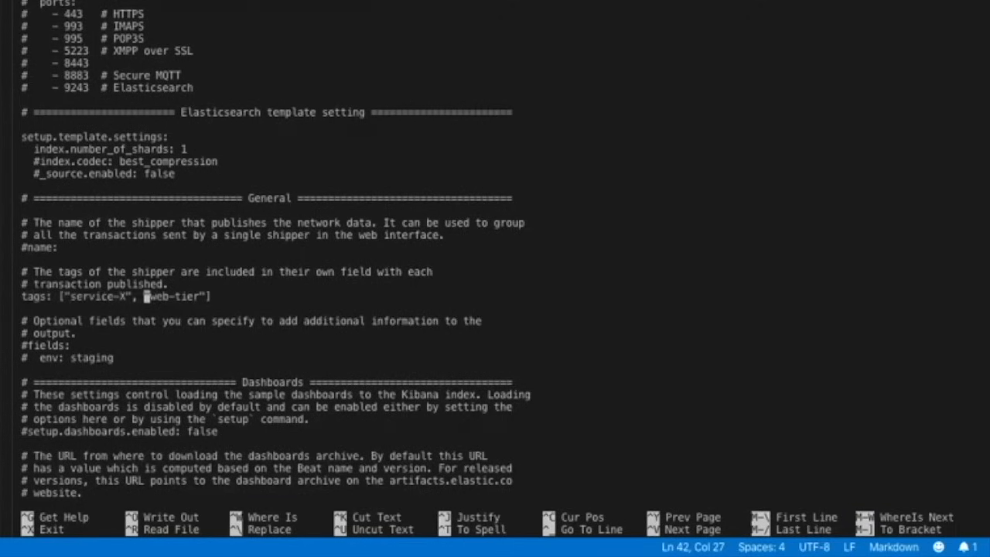
pyautogui.press('BackSpace')
pyautogui.press('BackSpace')
pyautogui.press('BackSpace')
pyautogui.press('BackSpace')
pyautogui.press('BackSpace')
pyautogui.press('BackSpace')
pyautogui.press('BackSpace')
pyautogui.press('BackSpace')
pyautogui.press('BackSpace')
pyautogui.press('BackSpace')
pyautogui.press('BackSpace')
pyautogui.press('BackSpace')
pyautogui.press('BackSpace')
# - Uncomment setup.dashboards.enabled and set it to true
pyautogui.press('Down')
pyautogui.press('Down')
pyautogui.press('Down')
pyautogui.press('Down')
pyautogui.press('Down')
pyautogui.press('Down')
pyautogui.press('Down')
pyautogui.press('Down')
pyautogui.press('Down')
pyautogui.press('Down')
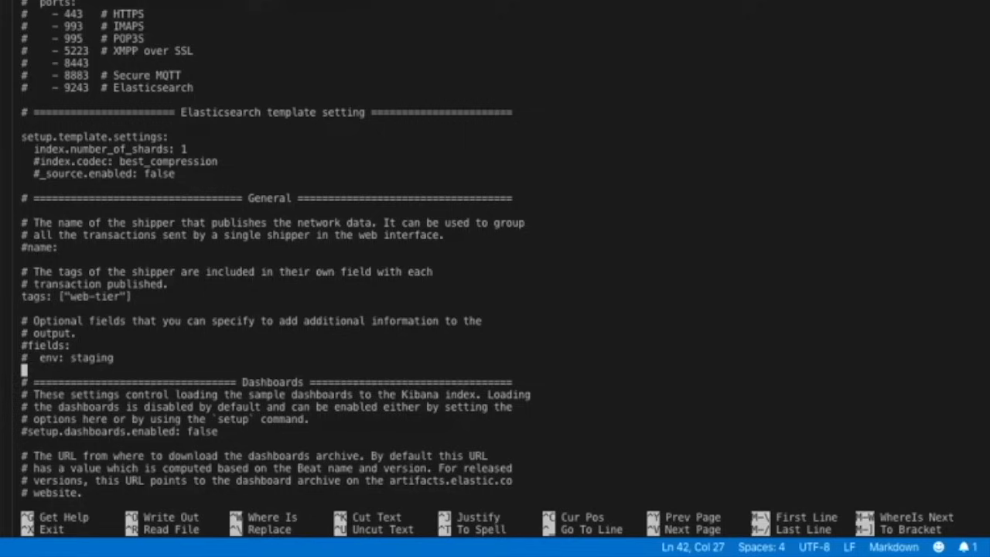
pyautogui.press('Down')
pyautogui.press('Down')
pyautogui.press('Down')
pyautogui.press('Down')
pyautogui.press('Down')
pyautogui.press('Down')
pyautogui.press('Down')
pyautogui.press('Down')
pyautogui.press('Down')
pyautogui.press('Up')
pyautogui.press('Up')
pyautogui.press('Up')
pyautogui.press('Up')
pyautogui.press('Up')
pyautogui.press('Up')
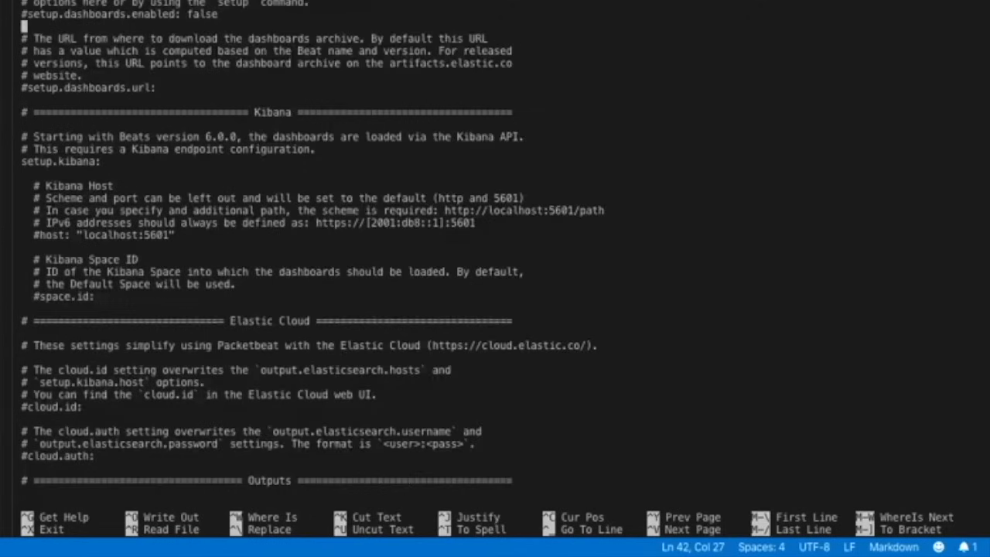
pyautogui.press('Up')
pyautogui.press('Left')
pyautogui.press('Left')
pyautogui.press('Left')
pyautogui.press('Left')
pyautogui.press('Left')
pyautogui.press('Left')
pyautogui.press('BackSpace')
pyautogui.press('Right')
pyautogui.press('Right')
pyautogui.press('Right')
pyautogui.press('Right')
pyautogui.press('Right')
pyautogui.press('Right')
pyautogui.press('Right')
pyautogui.press('Right')
pyautogui.press('Right')
pyautogui.press('Right')
pyautogui.press('Right')
pyautogui.press('Right')
pyautogui.press('Right')
pyautogui.press('Right')
pyautogui.press('Right')
pyautogui.press('Right')
pyautogui.press('Right')
pyautogui.press('Right')
pyautogui.press('Right')
pyautogui.press('Right')
# - Uncomment the Kibana host setting and set it to "192.168.1.34:5601"
pyautogui.press('Right')
pyautogui.press('Right')
pyautogui.press('Right')
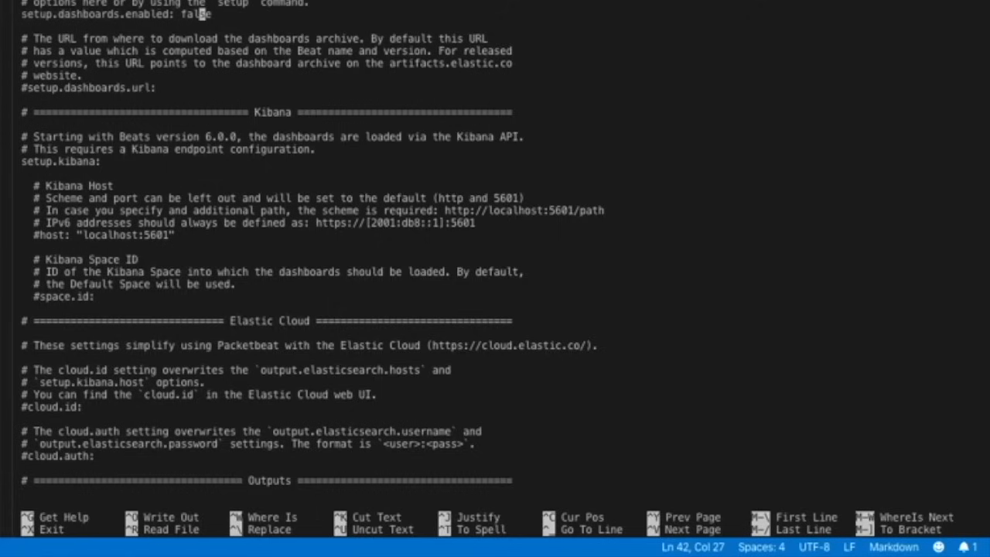
pyautogui.press('BackSpace')
pyautogui.press('BackSpace')
pyautogui.press('BackSpace')
pyautogui.press('BackSpace')
pyautogui.press('BackSpace')
pyautogui.write('true')
pyautogui.press('Down')
pyautogui.press('Down')
pyautogui.press('Down')
pyautogui.press('Down')
pyautogui.press('Down')
pyautogui.press('Down')
pyautogui.press('Down')
pyautogui.press('Down')
pyautogui.press('Down')
pyautogui.press('Down')
pyautogui.press('Down')
pyautogui.press('Down')
pyautogui.press('Down')
pyautogui.press('Down')
pyautogui.press('Down')
pyautogui.press('Down')
pyautogui.press('Down')
pyautogui.press('Down')
pyautogui.press('Left')
pyautogui.press('Left')
pyautogui.press('Left')
pyautogui.press('Left')
pyautogui.press('Left')
pyautogui.press('Left')
pyautogui.press('Left')
pyautogui.press('Left')
pyautogui.press('Left')
pyautogui.press('Left')
pyautogui.press('Left')
pyautogui.press('Left')
pyautogui.press('Left')
pyautogui.press('Left')
pyautogui.press('Left')
pyautogui.press('Left')
pyautogui.press('Left')
pyautogui.press('Left')
pyautogui.press('Left')
pyautogui.press('Left')
pyautogui.press('Left')
pyautogui.press('BackSpace')
pyautogui.press('Right')
pyautogui.press('Right')
pyautogui.press('Right')
pyautogui.press('Right')
pyautogui.press('Right')
pyautogui.press('Right')
pyautogui.press('Right')
pyautogui.press('Right')
pyautogui.press('Right')
pyautogui.press('Right')
pyautogui.press('Right')
pyautogui.press('Right')
pyautogui.press('Right')
pyautogui.press('Right')
pyautogui.press('Right')
pyautogui.press('Right')
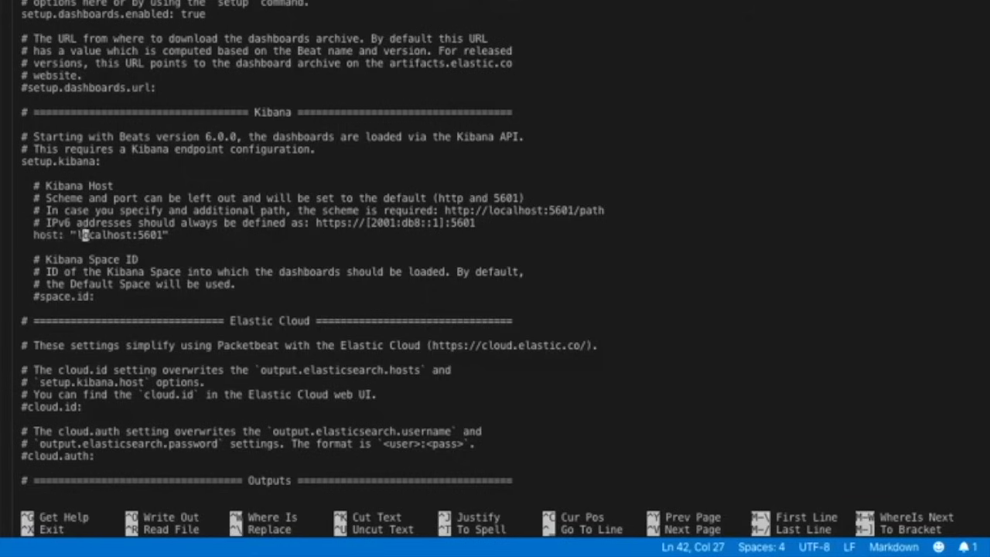
pyautogui.press('BackSpace')
pyautogui.press('BackSpace')
pyautogui.press('BackSpace')
pyautogui.press('BackSpace')
pyautogui.press('BackSpace')
pyautogui.press('BackSpace')
pyautogui.press('BackSpace')
pyautogui.press('BackSpace')
pyautogui.press('BackSpace')
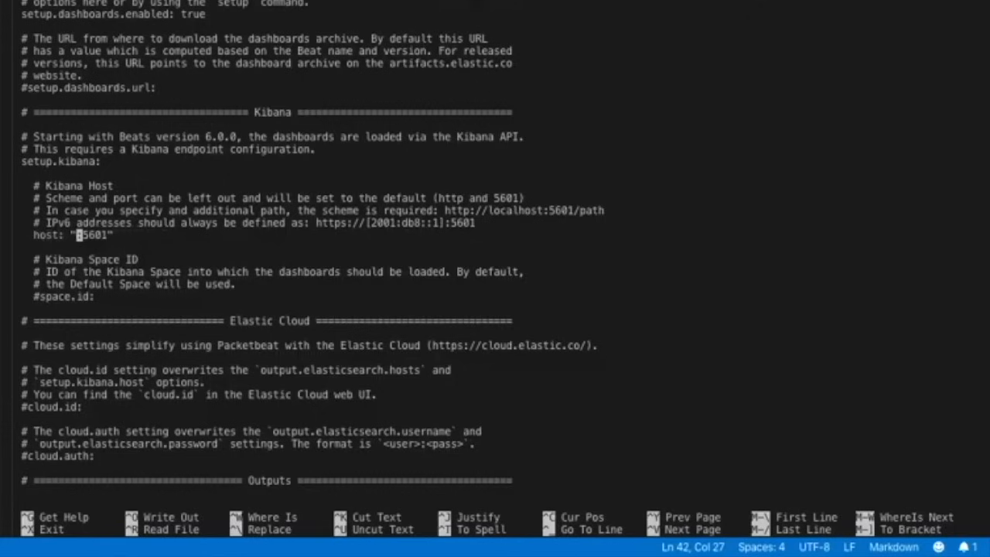
pyautogui.write('192.168.')
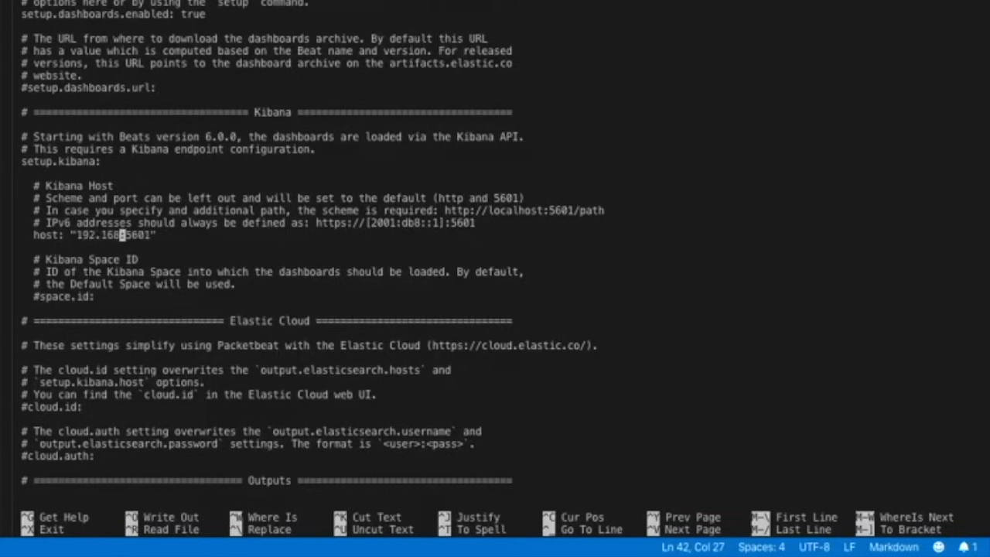
pyautogui.write('1.34')
# - Set the Elasticsearch output host to "192.168.1.34:9200"
pyautogui.press('Down')
pyautogui.press('Down')
pyautogui.press('Down')
pyautogui.press('Down')
pyautogui.press('Down')
pyautogui.press('Down')
pyautogui.press('Down')
pyautogui.press('Down')
pyautogui.press('Down')
pyautogui.press('Down')
pyautogui.press('Down')
pyautogui.press('Down')
pyautogui.press('Down')
pyautogui.press('Down')
pyautogui.press('Down')
pyautogui.press('Down')
pyautogui.press('Down')
pyautogui.press('Down')
pyautogui.press('Down')
pyautogui.press('Down')
pyautogui.press('Down')
pyautogui.press('Down')
pyautogui.press('Down')
pyautogui.press('Down')
pyautogui.press('Down')
pyautogui.press('Down')
pyautogui.press('Down')
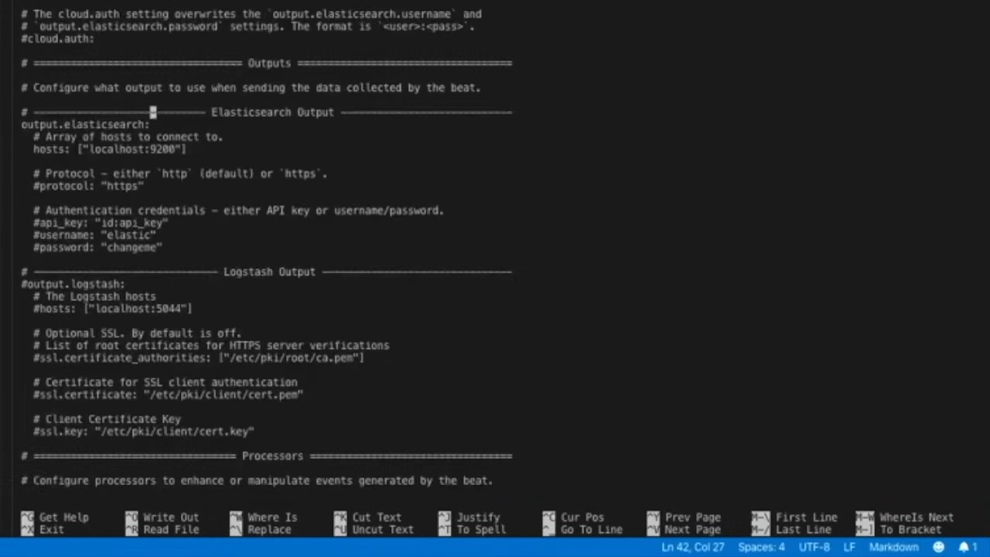
pyautogui.press('BackSpace')
pyautogui.press('BackSpace')
pyautogui.press('BackSpace')
pyautogui.press('BackSpace')
pyautogui.press('BackSpace')
pyautogui.press('BackSpace')
pyautogui.press('BackSpace')
pyautogui.press('BackSpace')
pyautogui.press('BackSpace')
pyautogui.press('BackSpace')
pyautogui.write('192.16')
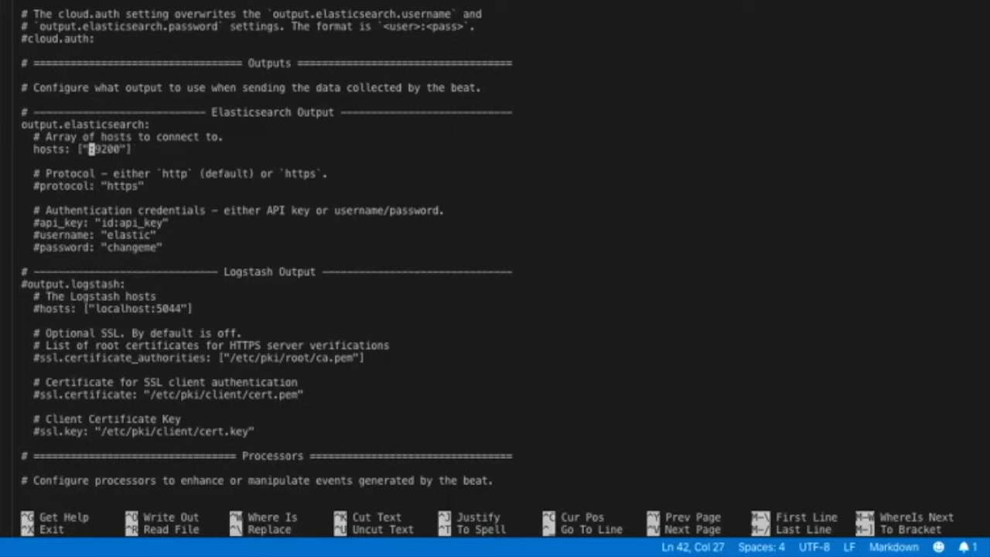
pyautogui.press('BackSpace')
pyautogui.press('BackSpace')
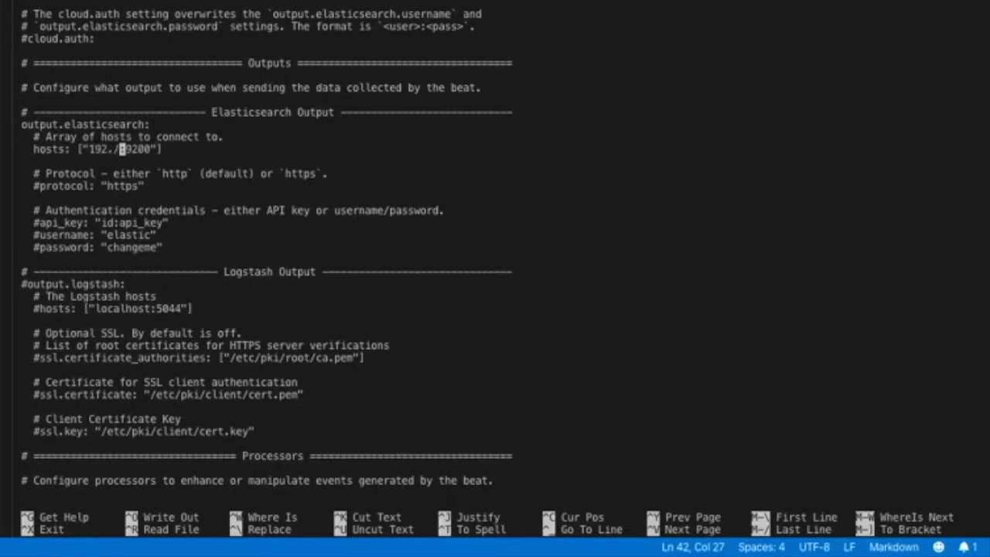
pyautogui.write('168.')
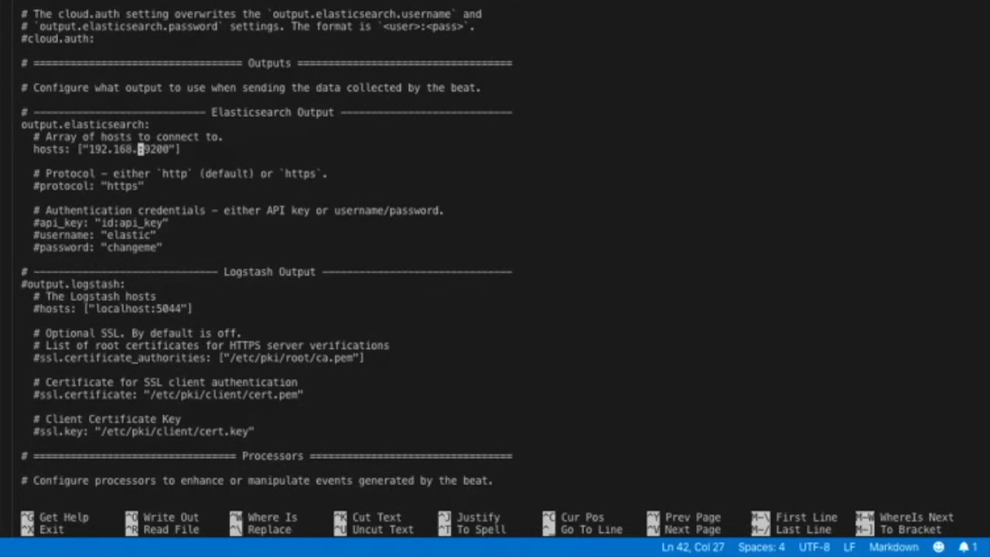
pyautogui.write('1.34')
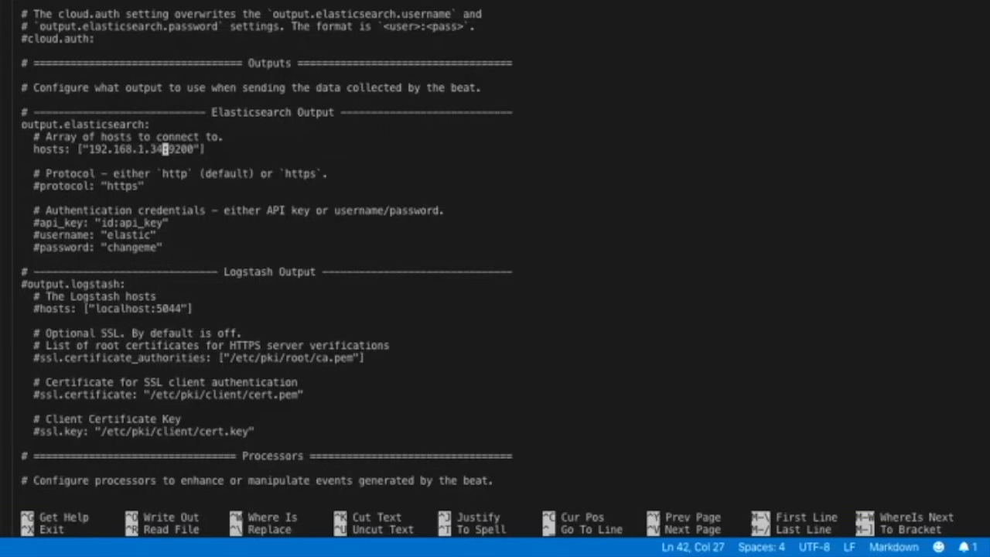
# - Uncomment the Elasticsearch output's protocol setting and change it to "http"
pyautogui.press('Down')
pyautogui.press('Down')
pyautogui.press('Down')
pyautogui.press('BackSpace')
pyautogui.press('Left')
pyautogui.press('Left')
pyautogui.press('Left')
pyautogui.press('Left')
pyautogui.press('Left')
pyautogui.press('Left')
pyautogui.press('Left')
pyautogui.press('Left')
pyautogui.press('Left')
pyautogui.press('Left')
pyautogui.press('Left')
pyautogui.press('Left')
pyautogui.press('Left')
pyautogui.press('Left')
pyautogui.press('Left')
pyautogui.press('BackSpace')
# - Uncomment the username and password settings of the Elasticsearch output
pyautogui.press('Down')
pyautogui.press('Down')
pyautogui.press('Down')
pyautogui.press('Down')
pyautogui.press('BackSpace')
pyautogui.press('Down')
pyautogui.press('Right')
pyautogui.press('BackSpace')
# - Replace the default Elasticsearch output password with the account password
pyautogui.press('Right')
pyautogui.press('Right')
pyautogui.press('Right')
pyautogui.press('Right')
pyautogui.press('Right')
pyautogui.press('Right')
pyautogui.press('Right')
pyautogui.press('Right')
pyautogui.press('Right')
pyautogui.press('Right')
pyautogui.press('Right')
pyautogui.press('Right')
pyautogui.press('Right')
pyautogui.press('Right')
pyautogui.press('Right')
pyautogui.press('Right')
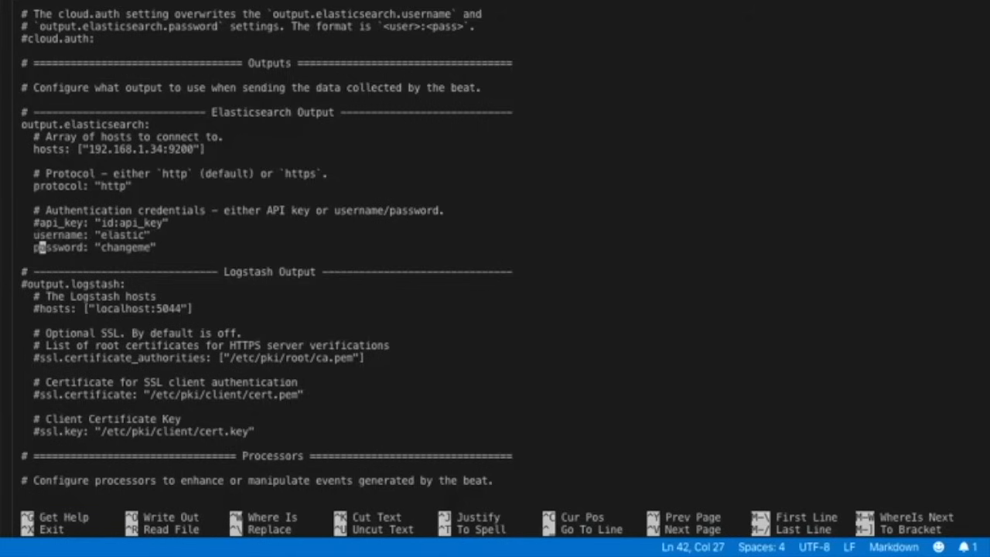
pyautogui.press('Right')
pyautogui.press('Right')
pyautogui.press('Right')
pyautogui.press('BackSpace')
pyautogui.press('BackSpace')
pyautogui.press('BackSpace')
pyautogui.press('BackSpace')
pyautogui.press('BackSpace')
pyautogui.press('BackSpace')
pyautogui.press('BackSpace')
pyautogui.press('BackSpace')
# - Uncomment the "logging.level: debug" setting in the Logging section of packetbeat.yml
pyautogui.press('Down')
pyautogui.press('Down')
pyautogui.press('Down')
pyautogui.press('Down')
pyautogui.press('Down')
pyautogui.press('Down')
pyautogui.press('Down')
pyautogui.press('Down')
pyautogui.press('Down')
pyautogui.press('Down')
pyautogui.press('Down')
pyautogui.press('Down')
pyautogui.press('Down')
pyautogui.press('Down')
pyautogui.press('Down')
pyautogui.press('Down')
pyautogui.press('Down')
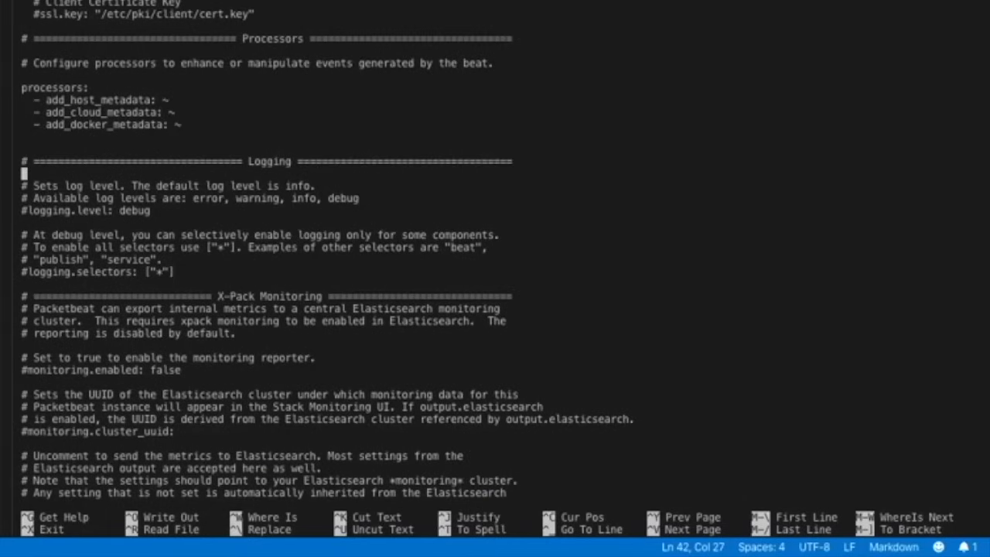
pyautogui.press('Down')
pyautogui.press('Down')
pyautogui.press('Down')
pyautogui.press('Up')
pyautogui.press('Left')
pyautogui.press('Left')
pyautogui.press('Left')
pyautogui.press('Left')
pyautogui.press('Left')
pyautogui.press('Left')
pyautogui.press('Left')
pyautogui.press('Left')
pyautogui.press('Left')
pyautogui.press('Left')
pyautogui.press('Left')
pyautogui.press('Left')
pyautogui.press('Left')
pyautogui.press('Left')
pyautogui.press('Left')
pyautogui.press('Left')
pyautogui.press('Left')
pyautogui.press('Left')
pyautogui.press('Left')
pyautogui.press('Left')
pyautogui.press('BackSpace')
# - Uncomment the logging.selectors: ["*"] setting in the Logging section
pyautogui.press('Down')
# - Add file logging below the selectors: logging.to_files: true, logging.files:, path: /var/log/packetbeat, name: packetbeat, keepfiles: 7, permissions: 0644
pyautogui.press('Down')
pyautogui.press('Down')
pyautogui.press('Down')
pyautogui.press('Down')
pyautogui.press('Right')
pyautogui.press('BackSpace')
pyautogui.press('Right')
pyautogui.press('Down')
pyautogui.press('Return')
pyautogui.press('Return')
pyautogui.press('Return')
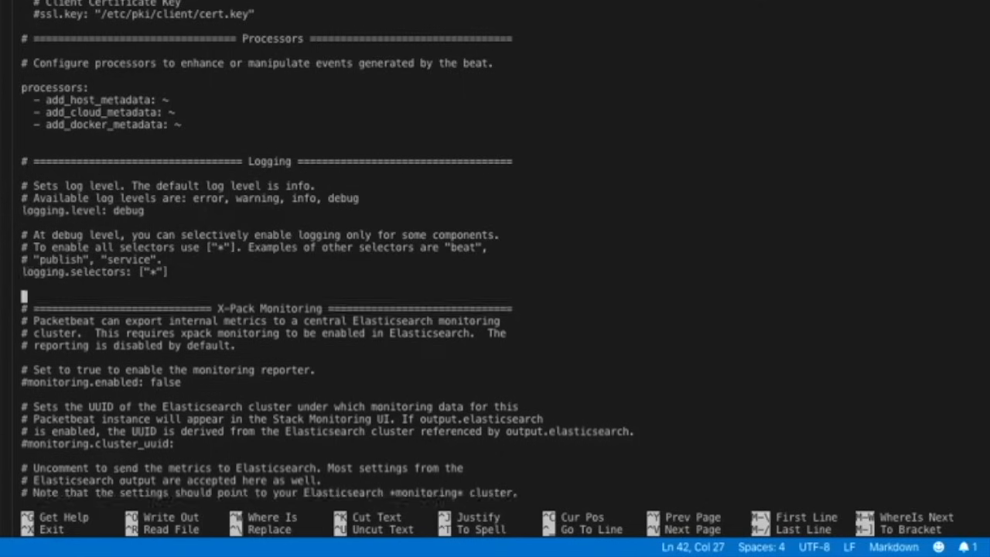
pyautogui.press('Up')
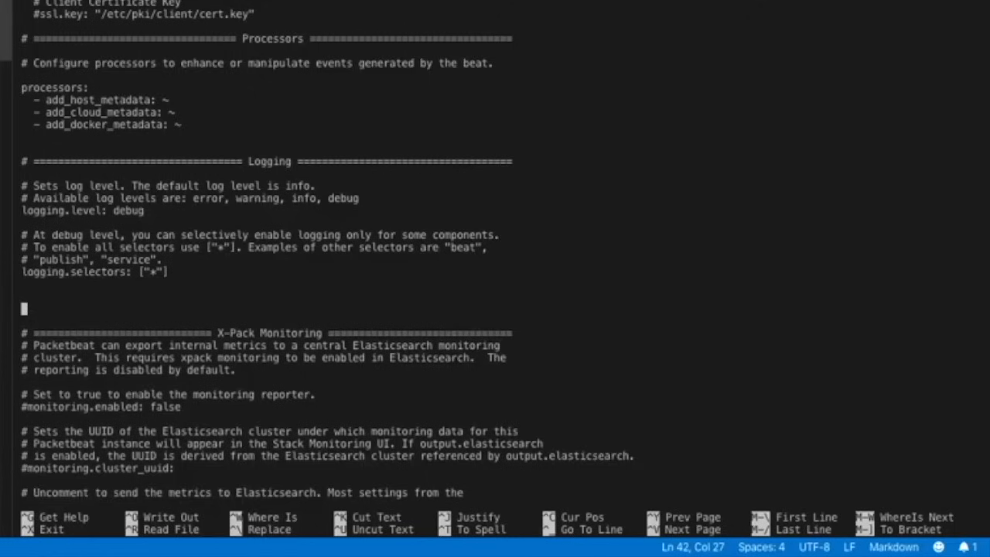
pyautogui.moveTo(116, 1); pyautogui.dragTo(247, 2)
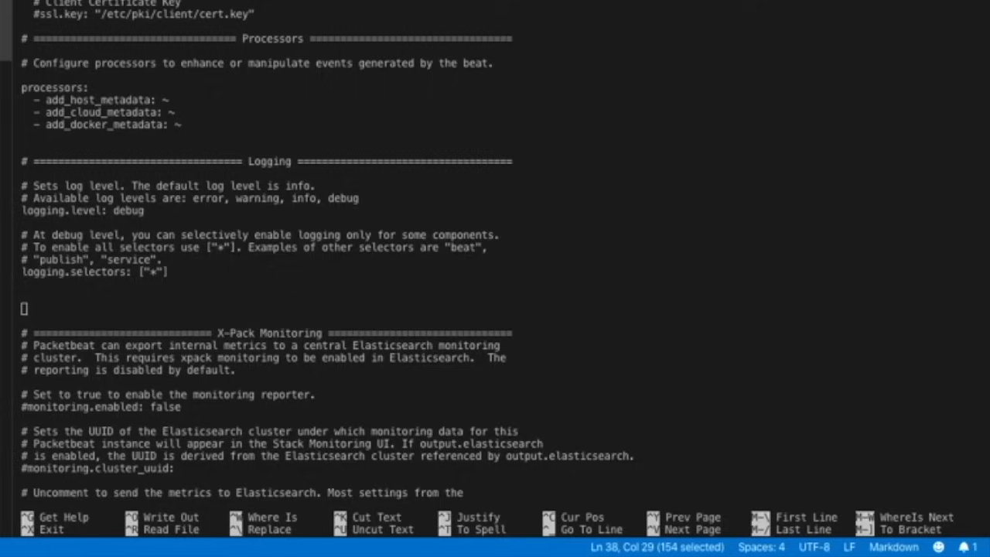
pyautogui.click(43, 313)
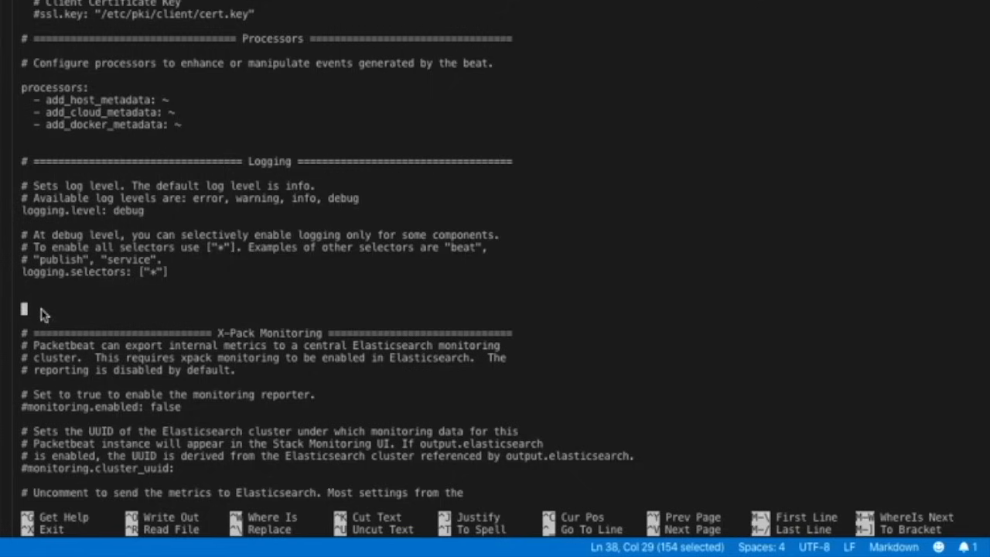
pyautogui.write('logging.to_files: true         logging.files:         path: /var/log/packetbeat         name: packetbeat         keepfiles: 7         permissions: 0644')
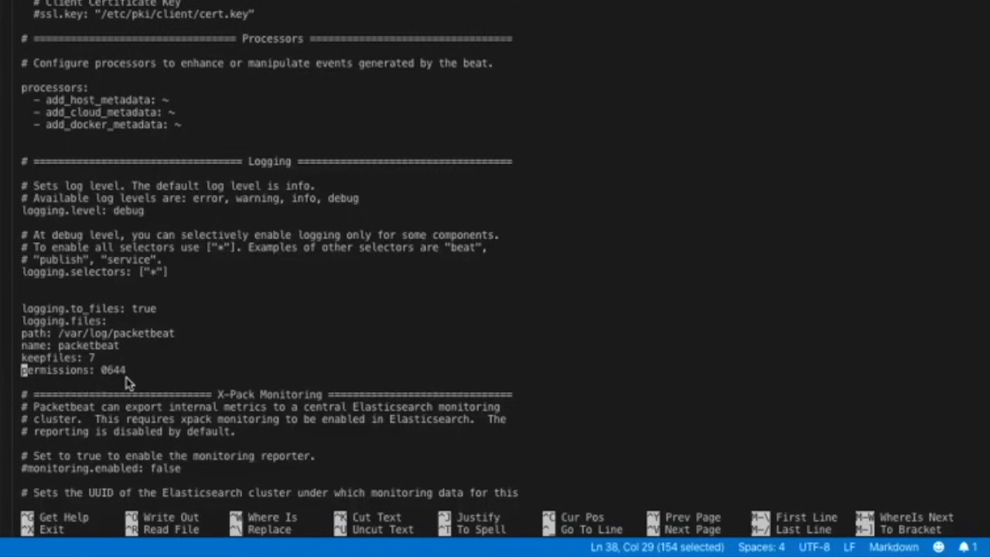
# - Copy the HTTP endpoint settings from the notes and append "http.enabled: true" and "http.port: 5070" at the end of packetbeat.yml
pyautogui.press('Down')
pyautogui.press('Down')
pyautogui.press('Down')
pyautogui.press('Down')
pyautogui.press('Down')
pyautogui.press('Down')
pyautogui.press('Down')
pyautogui.press('Down')
pyautogui.press('Down')
pyautogui.press('Down')
pyautogui.press('Down')
pyautogui.press('Down')
pyautogui.press('Down')
pyautogui.press('Down')
pyautogui.press('Down')
pyautogui.press('Down')
pyautogui.press('Down')
pyautogui.press('Down')
pyautogui.press('Down')
pyautogui.press('Down')
pyautogui.press('Down')
pyautogui.press('Down')
pyautogui.press('Down')
pyautogui.press('Down')
pyautogui.press('Down')
pyautogui.press('Down')
pyautogui.press('Down')
pyautogui.press('Down')
pyautogui.press('Down')
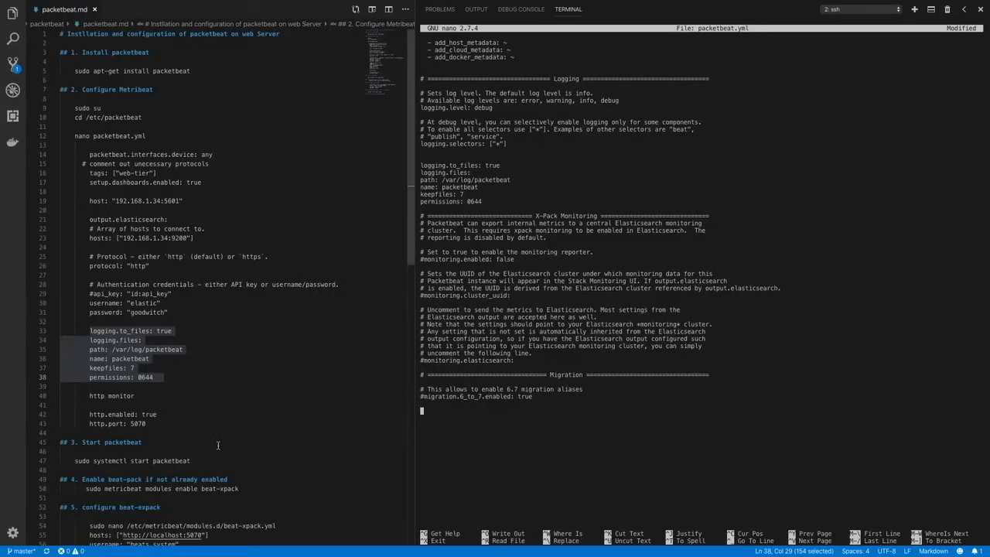
pyautogui.moveTo(147, 424); pyautogui.dragTo(89, 415)
pyautogui.press('super+c')
pyautogui.click(433, 424)
pyautogui.press('super+v')
# - Remove the indentation before http.port so it aligns with the http.enabled line
pyautogui.press('Left')
pyautogui.press('Left')
pyautogui.press('Left')
pyautogui.press('Left')
pyautogui.press('Left')
pyautogui.press('Left')
pyautogui.press('Left')
pyautogui.press('Left')
pyautogui.press('Left')
pyautogui.press('Left')
pyautogui.press('Left')
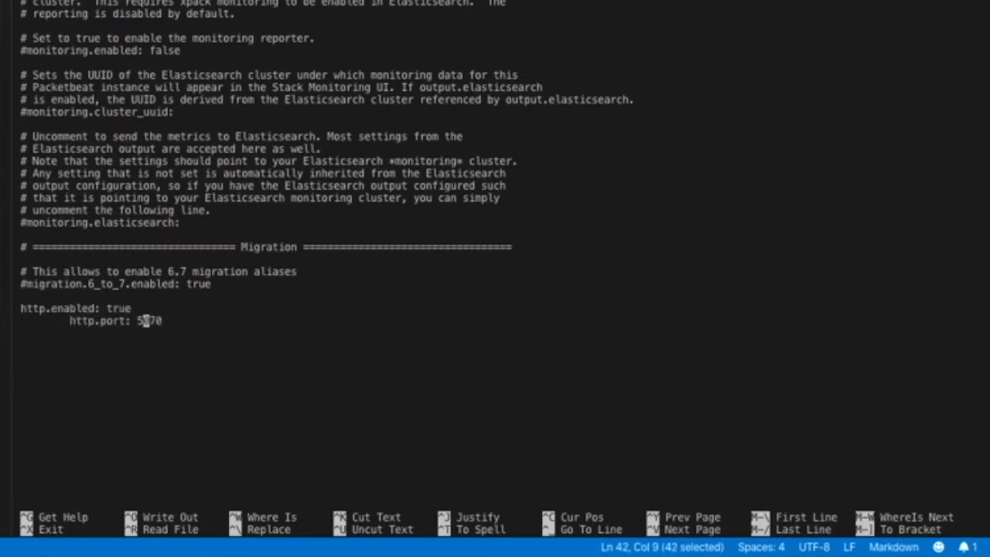
pyautogui.press('Left')
pyautogui.press('Left')
pyautogui.press('Left')
pyautogui.press('Left')
pyautogui.press('BackSpace')
pyautogui.press('BackSpace')
pyautogui.press('BackSpace')
pyautogui.press('BackSpace')
pyautogui.press('BackSpace')
pyautogui.press('BackSpace')
pyautogui.press('BackSpace')
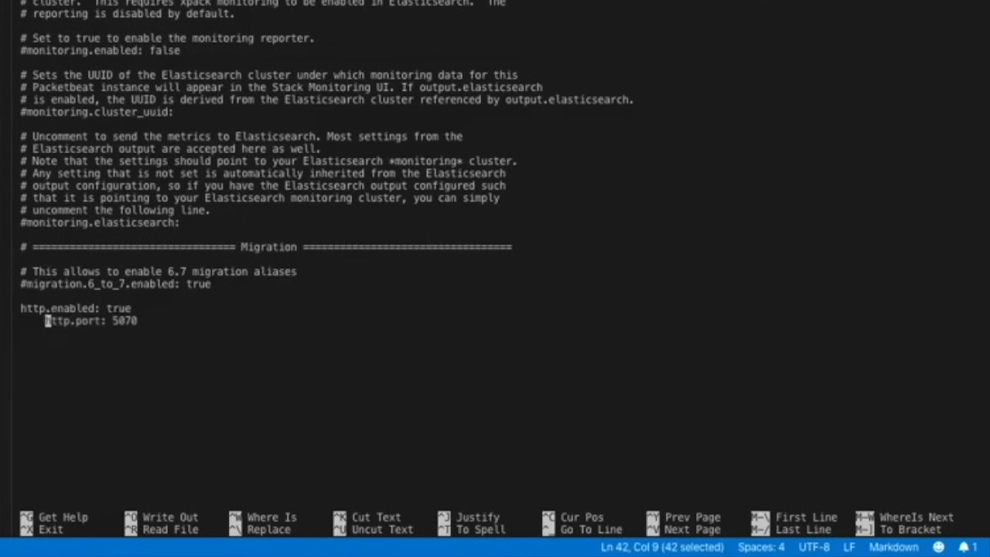
pyautogui.press('BackSpace')
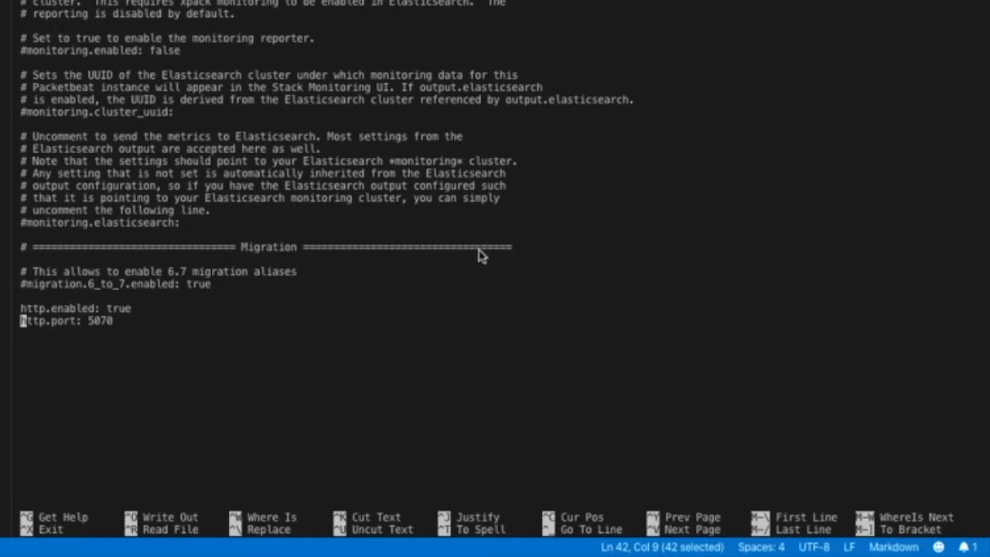
# - Save the modified packetbeat.yml and exit nano to the shell prompt
pyautogui.hotkey('ctrl', 'x')
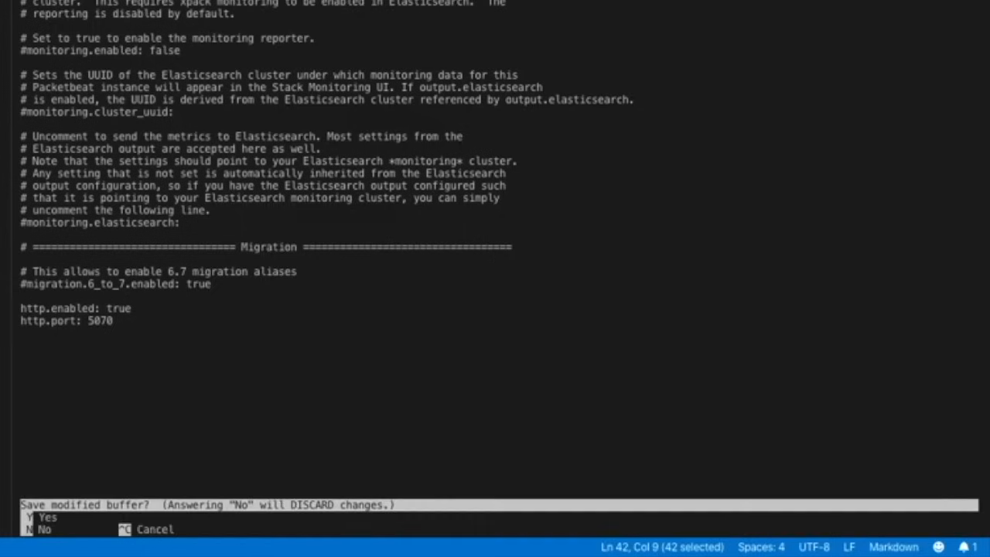
pyautogui.press('y')
pyautogui.press('Return')
pyautogui.press('Return')
pyautogui.press('Return')
pyautogui.press('Return')
pyautogui.press('Return')
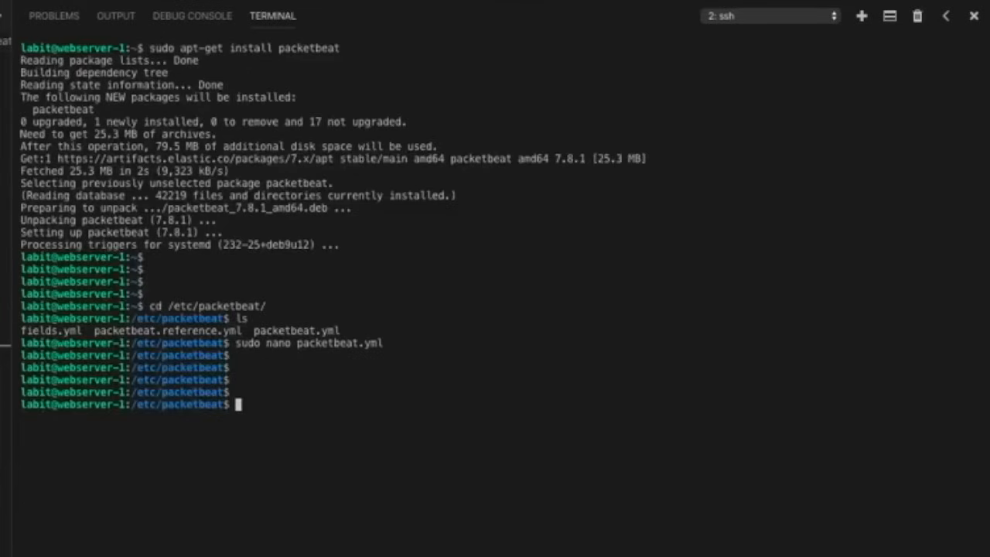
# - Open /etc/metricbeat/modules.d/beat-xpack.yml in nano with sudo
pyautogui.write('sudo nano ')
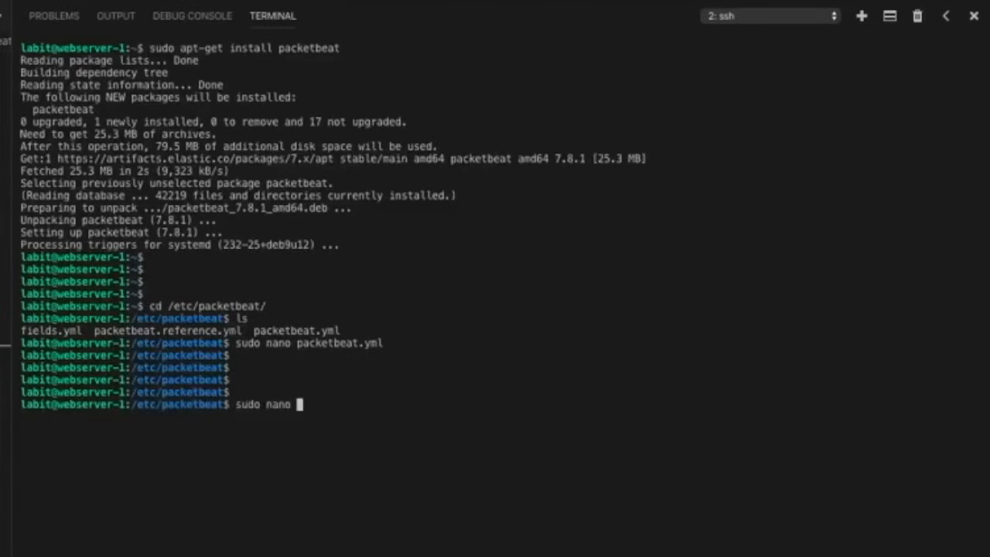
pyautogui.write('/etc/metricbeat/m')
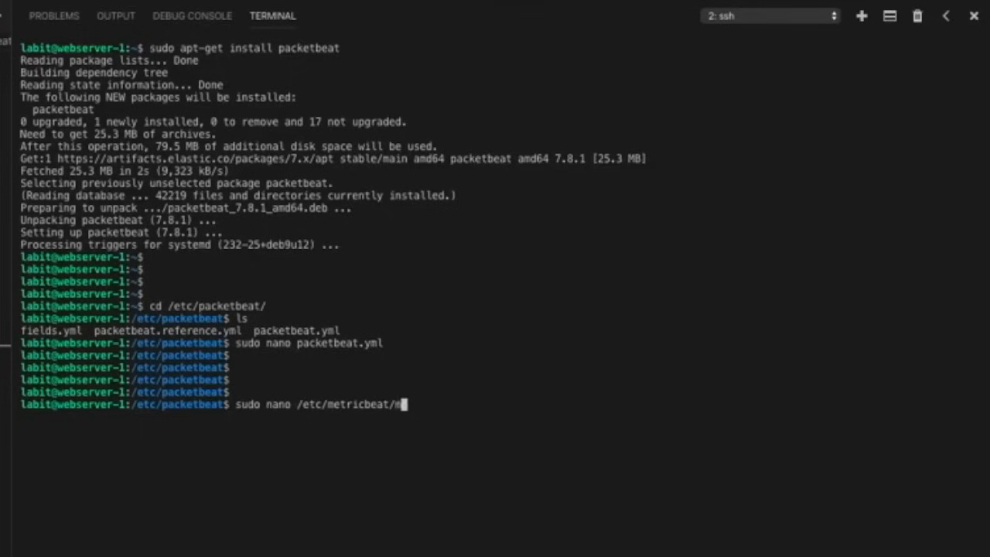
pyautogui.write('odules.d/beat')
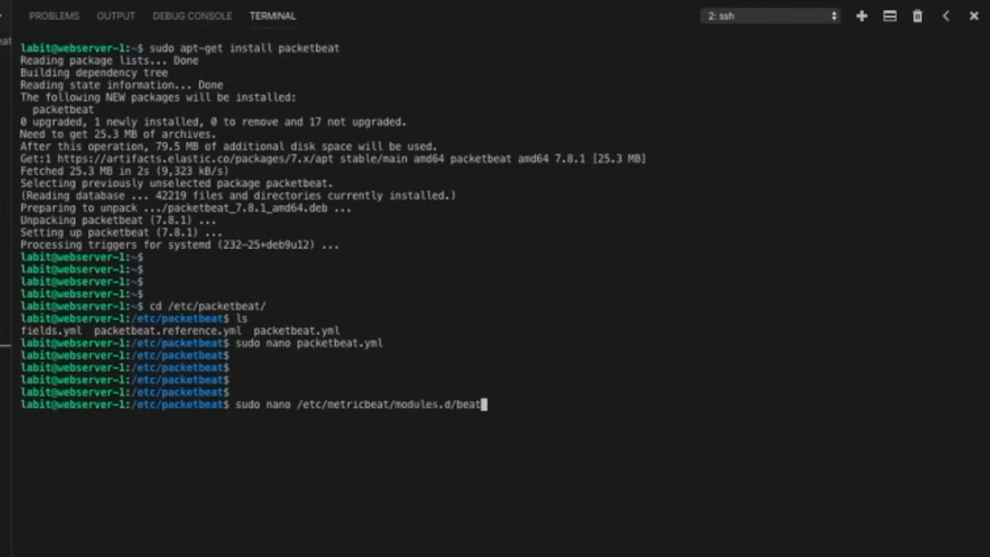
pyautogui.write('-x')
pyautogui.press('Tab')
pyautogui.press('Return')
pyautogui.press('Down')
pyautogui.press('Down')
pyautogui.press('Down')
pyautogui.press('Down')
pyautogui.press('Down')
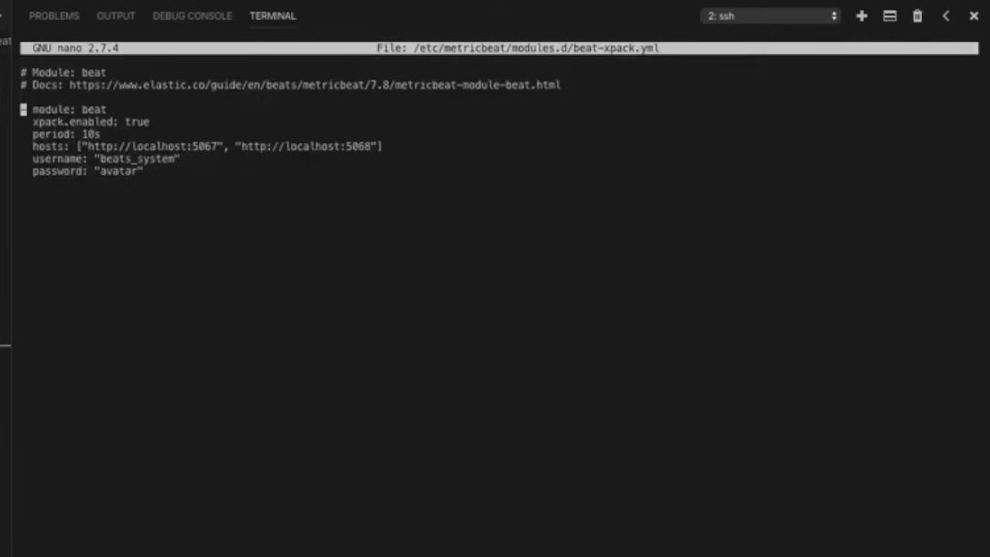
pyautogui.press('Down')
pyautogui.press('Right')
pyautogui.press('Right')
pyautogui.press('Right')
pyautogui.press('Right')
pyautogui.press('Right')
pyautogui.press('Right')
pyautogui.press('Right')
pyautogui.press('Right')
pyautogui.press('Right')
pyautogui.press('Right')
pyautogui.press('Right')
pyautogui.press('Right')
pyautogui.press('Right')
pyautogui.press('Right')
pyautogui.press('Right')
pyautogui.press('Right')
pyautogui.press('Right')
pyautogui.press('Right')
pyautogui.press('Right')
pyautogui.press('Right')
pyautogui.press('Right')
pyautogui.press('Right')
pyautogui.press('Right')
pyautogui.press('Right')
pyautogui.press('Right')
pyautogui.press('Right')
pyautogui.press('Right')
pyautogui.press('Right')
pyautogui.press('Right')
pyautogui.press('Right')
pyautogui.press('Right')
pyautogui.press('Right')
pyautogui.press('Right')
pyautogui.press('Right')
pyautogui.press('Right')
pyautogui.press('Right')
pyautogui.press('Right')
pyautogui.press('Right')
pyautogui.press('Right')
pyautogui.press('Right')
pyautogui.press('Right')
pyautogui.press('Right')
pyautogui.press('Right')
pyautogui.press('Right')
pyautogui.press('Right')
pyautogui.press('Right')
pyautogui.press('Right')
pyautogui.press('Right')
pyautogui.press('Right')
pyautogui.press('Right')
pyautogui.press('Right')
pyautogui.press('Right')
pyautogui.press('Right')
pyautogui.write(', ""')
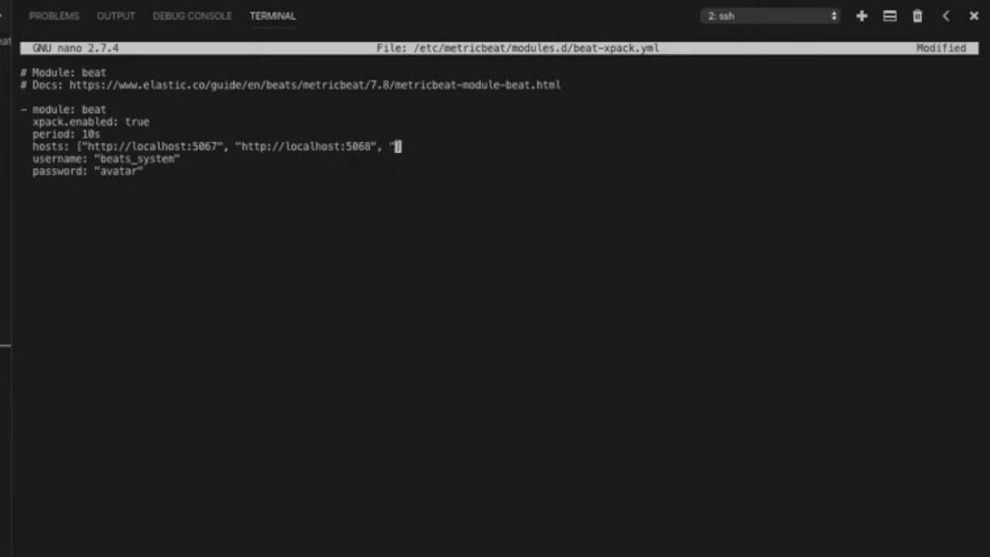
pyautogui.press('Left')
pyautogui.write('http://localhost:507')
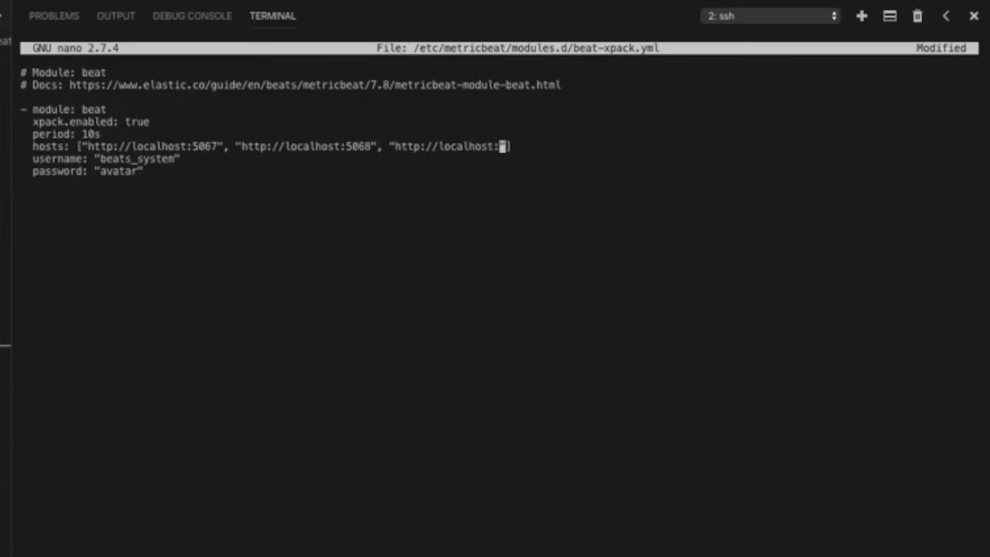
pyautogui.write('0')
pyautogui.press('Right')
pyautogui.press('Right')
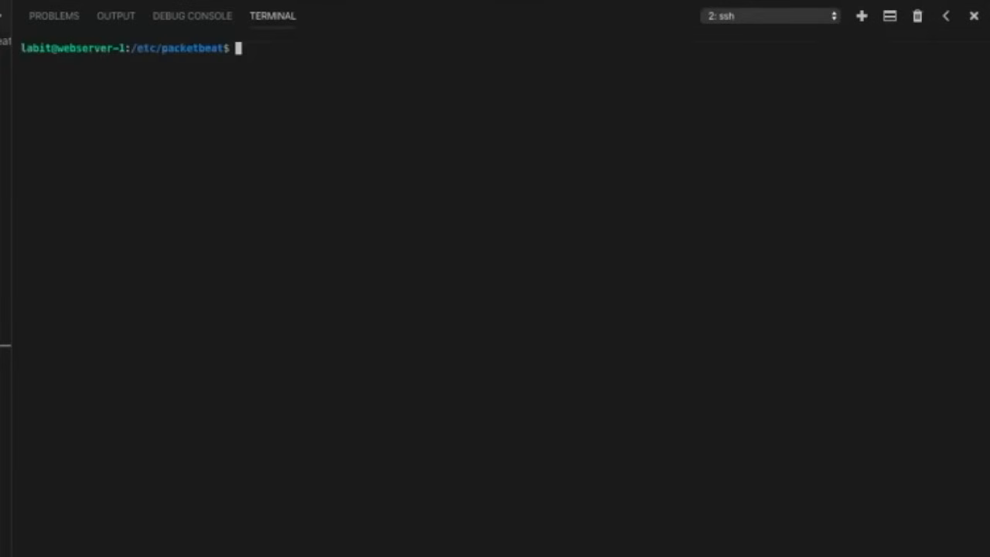
# - Check the status of the metricbeat service with systemctl
pyautogui.write('sudo syste')
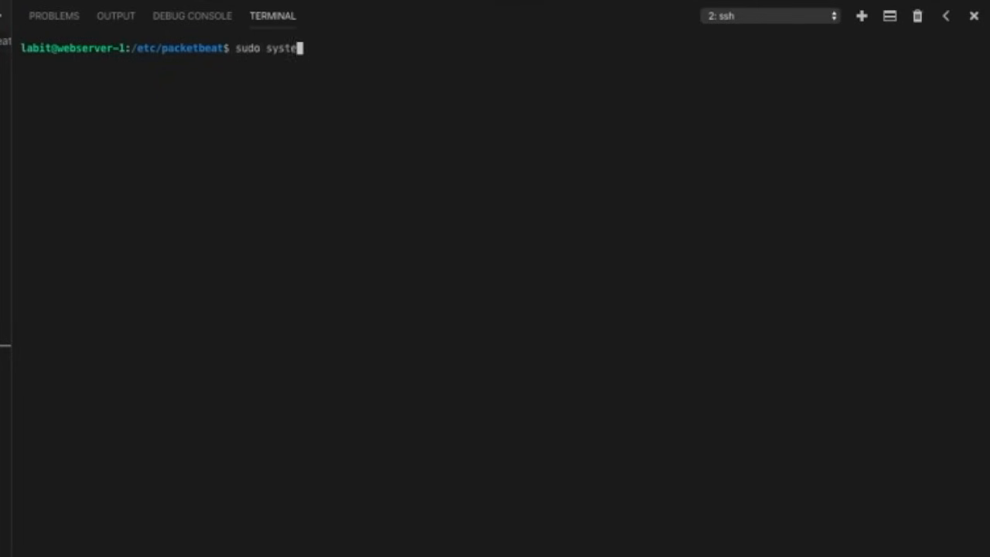
pyautogui.write('mctl status ')
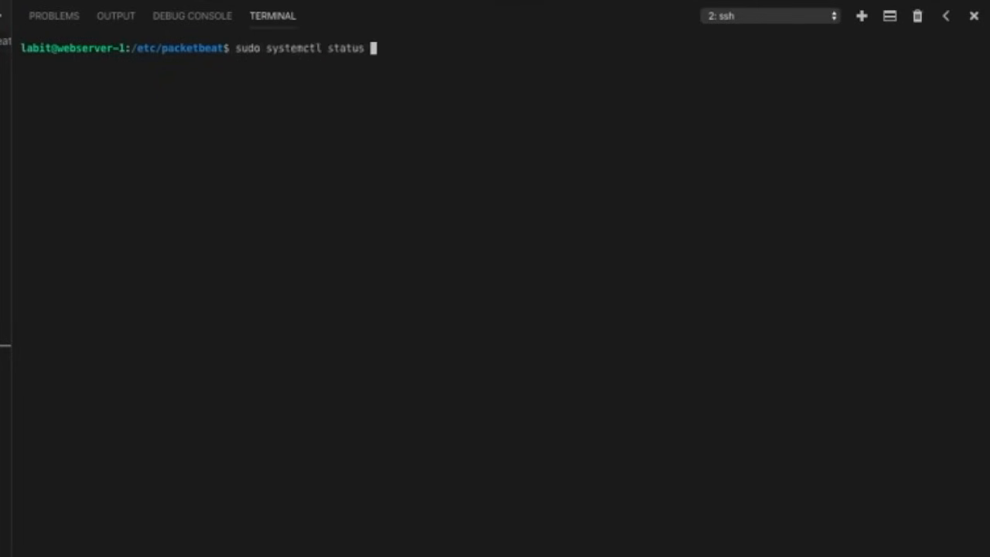
pyautogui.write('metricbeat')
pyautogui.press('Return')
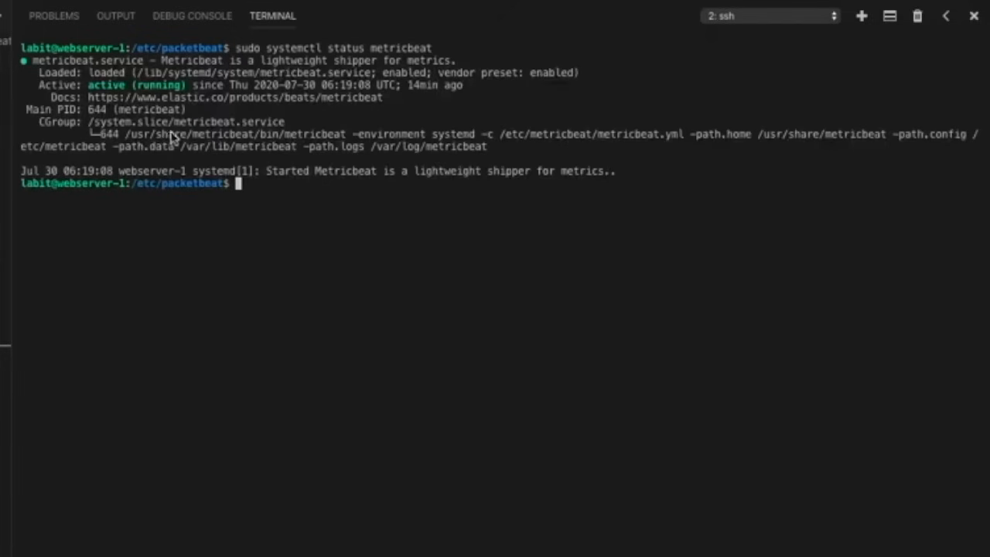
pyautogui.press('Return')
pyautogui.press('Return')
pyautogui.press('Return')
pyautogui.press('Return')
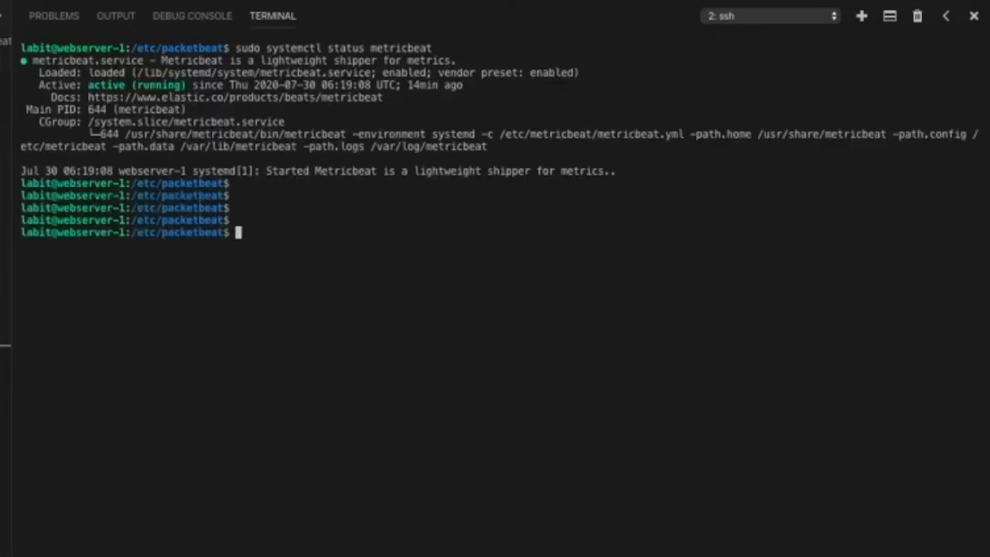
# - Start the packetbeat service with systemctl
pyautogui.write('sudo systemctl s')
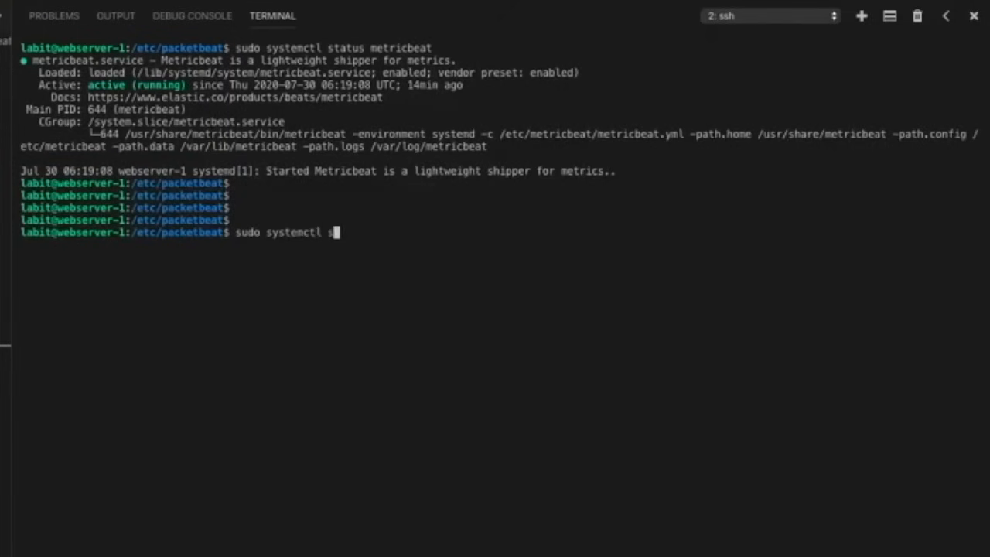
pyautogui.write('tart packetbeat')
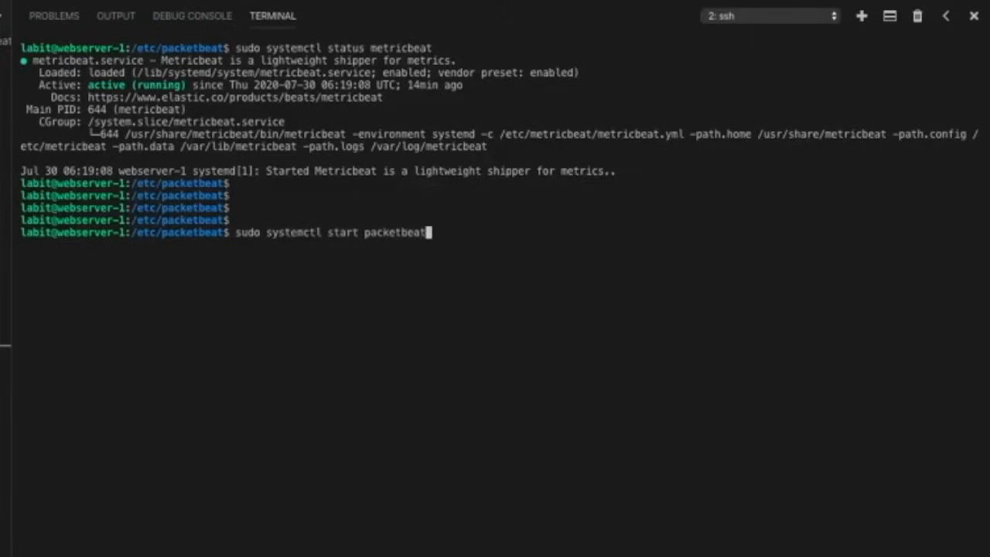
pyautogui.press('Return')
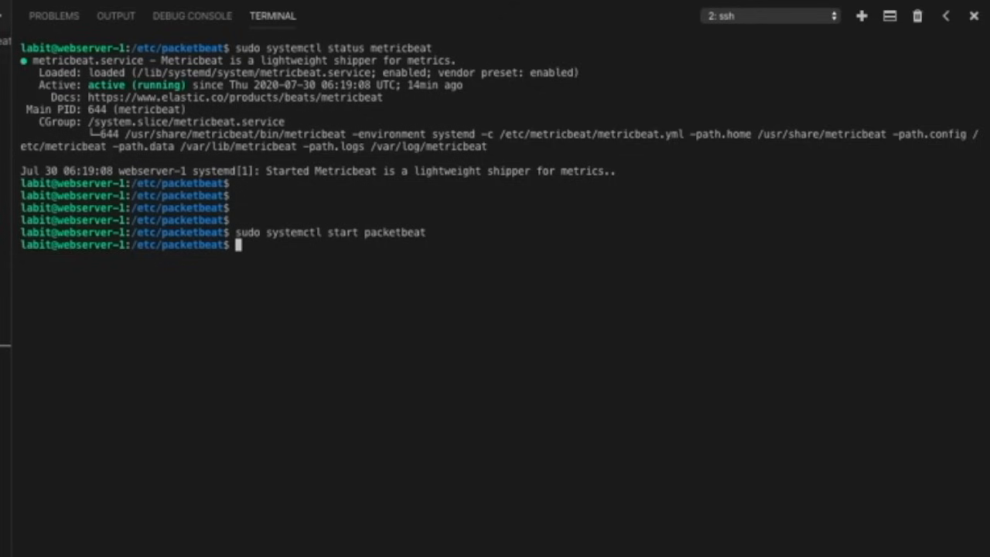
# - Check the status of the packetbeat service with systemctl
pyautogui.write('sudo systemctl stat')
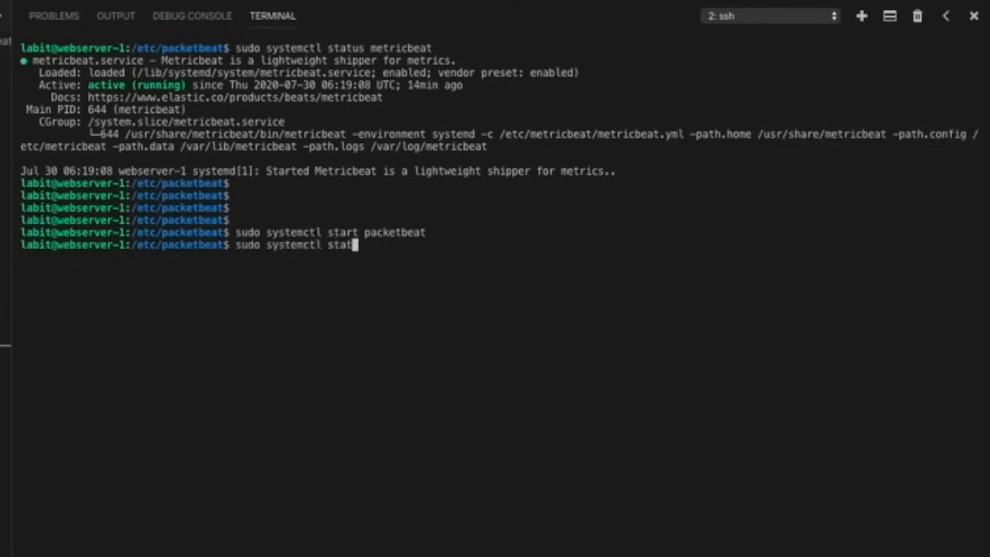
pyautogui.write('us packetbeat')
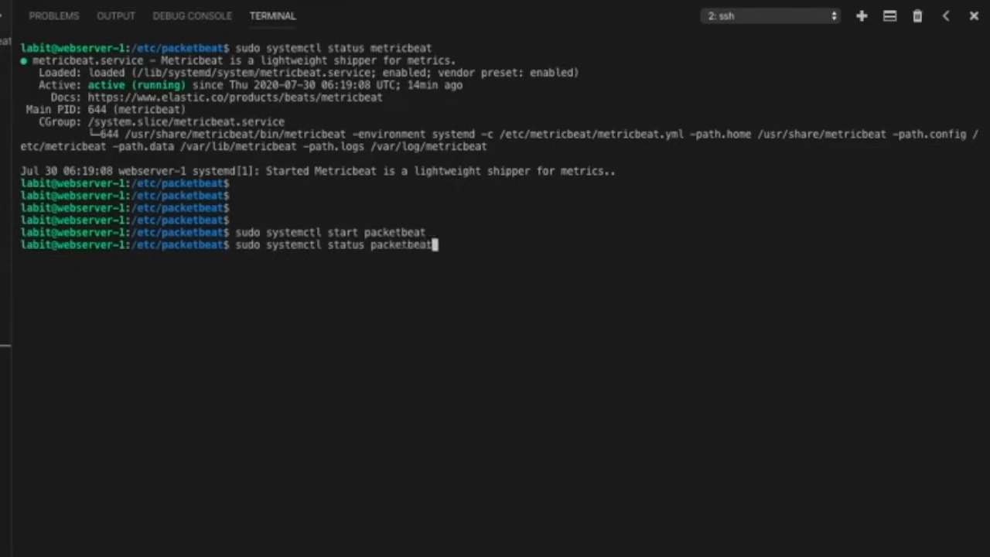
pyautogui.press('Return')
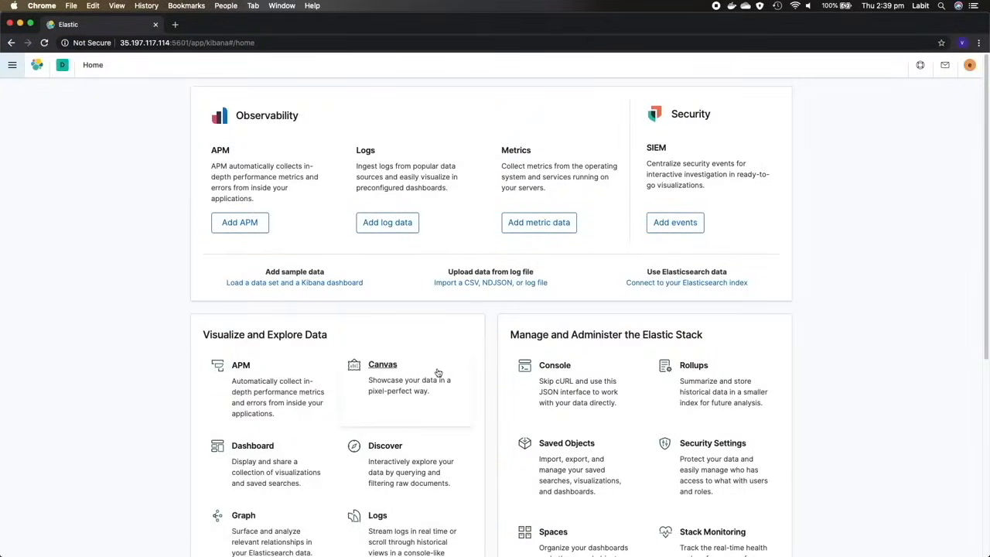
# - Switch to Kibana in Chrome and open the demo-elk cluster overview in Stack Monitoring
pyautogui.click(12, 66)
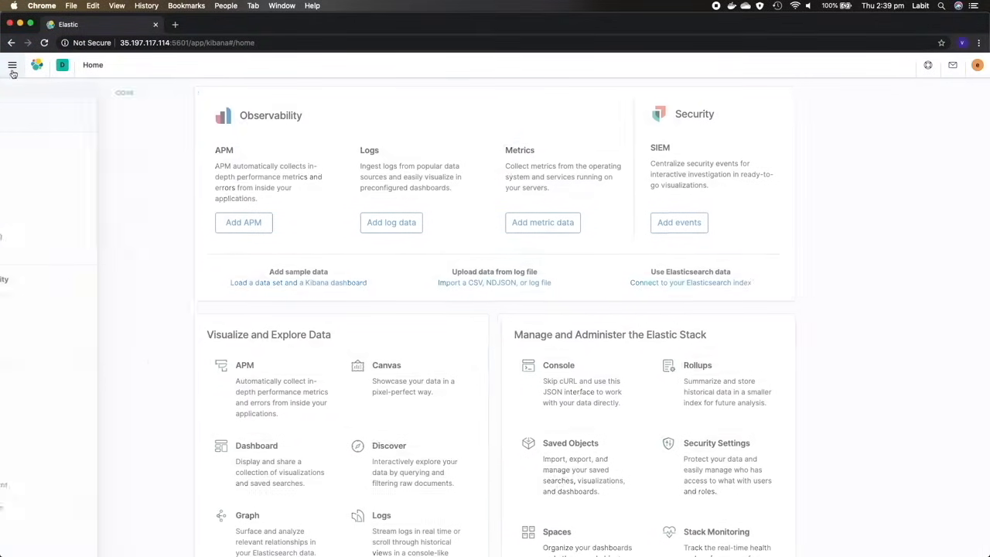
pyautogui.click(53, 469)
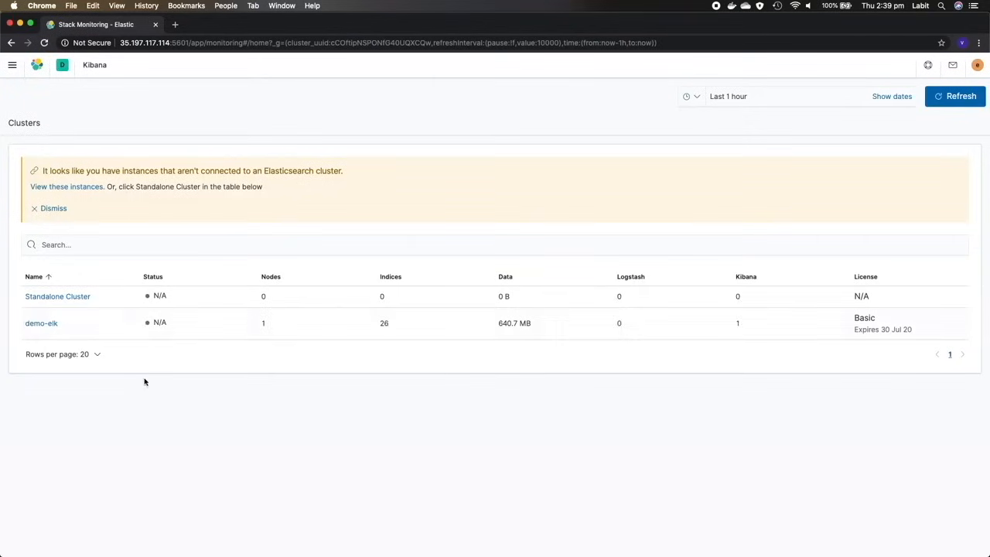
pyautogui.click(35, 323)
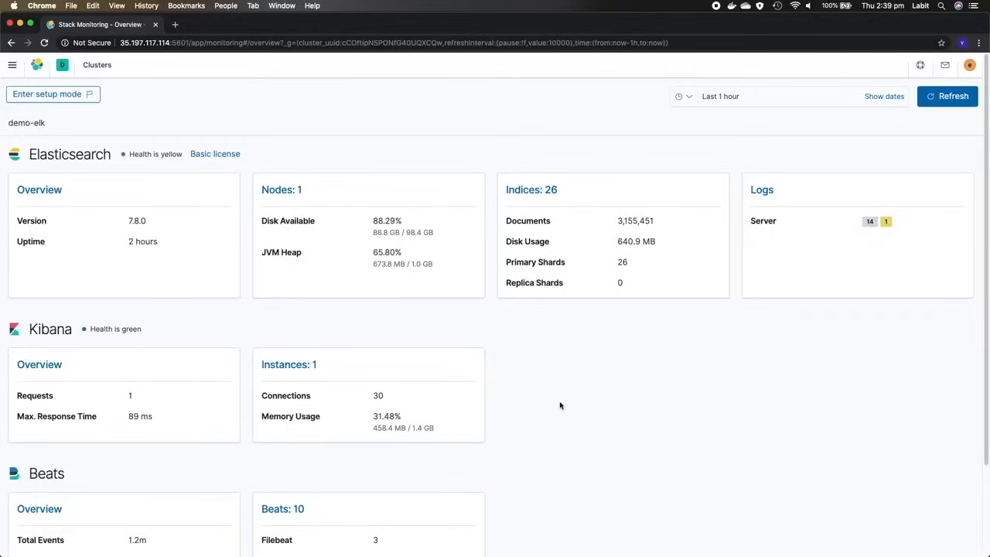
# - Examine the cluster's Beats summary for Packetbeat and open the monitoring details of the webserver-1 Packetbeat instance
pyautogui.scroll(-3, 560, 405)
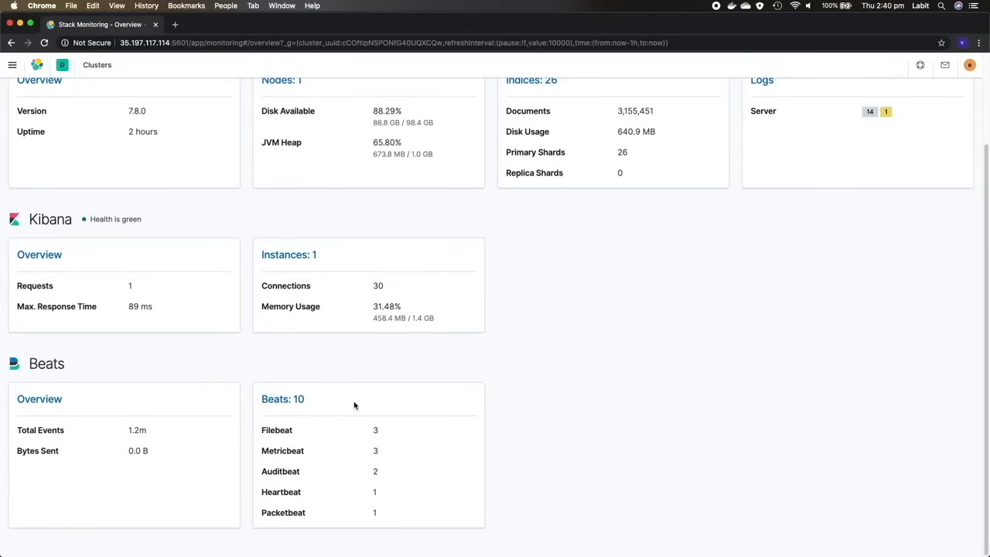
pyautogui.moveTo(276, 512); pyautogui.dragTo(382, 510)
pyautogui.click(283, 398)
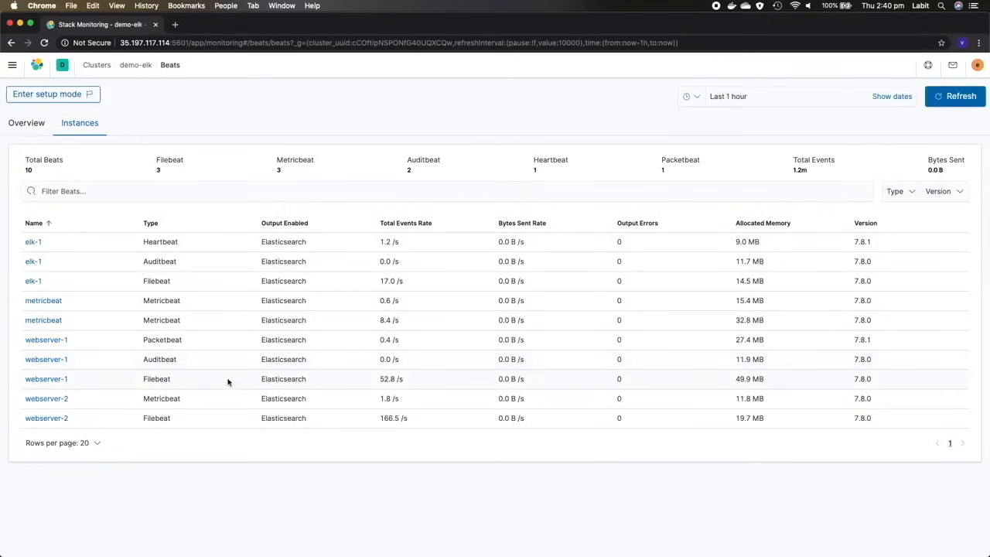
pyautogui.click(48, 340)
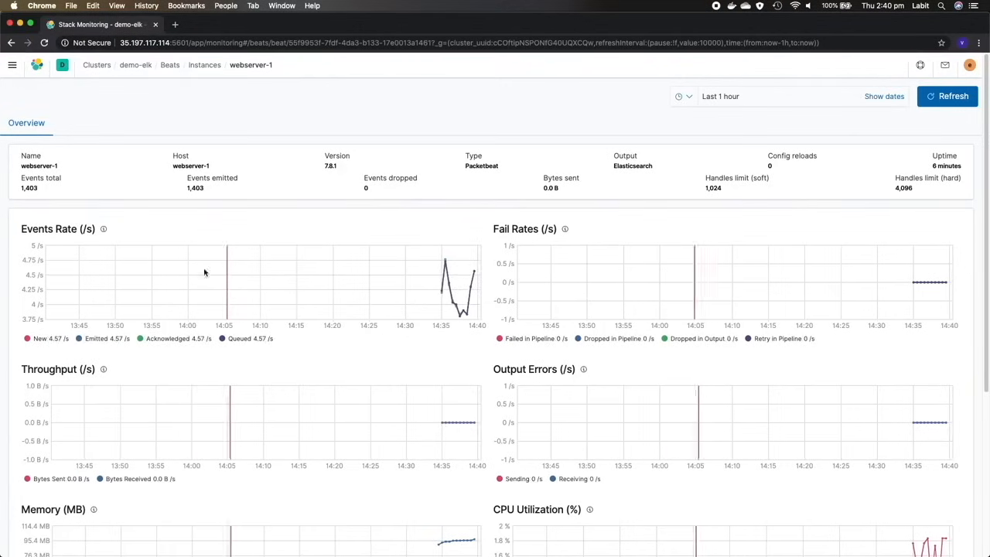
# - Find the Packetbeat dashboards in Kibana by searching for "packetbeat" and open [Packetbeat] HTTP ECS
pyautogui.click(12, 65)
pyautogui.click(32, 185)
pyautogui.click(318, 142)
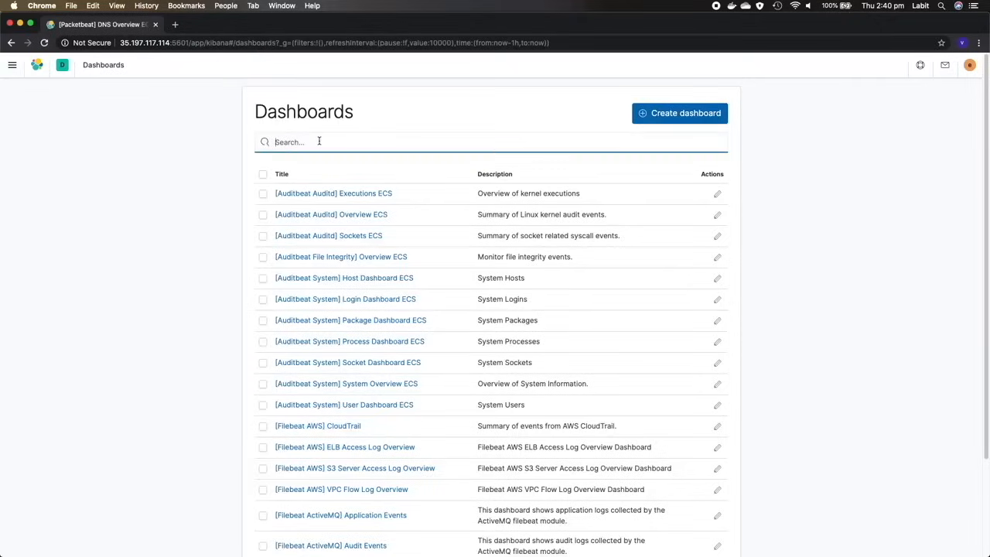
pyautogui.write('packetbeat')
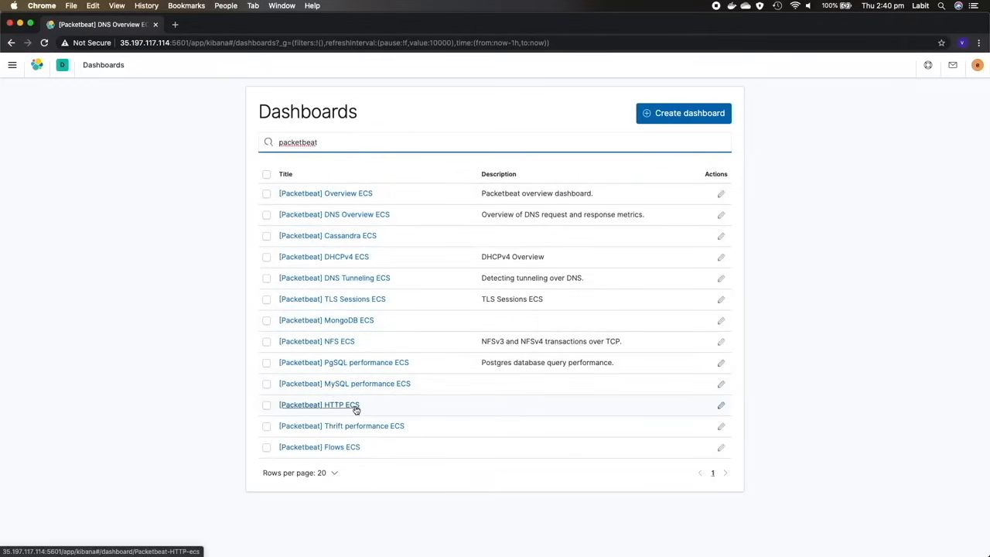
pyautogui.click(350, 405)
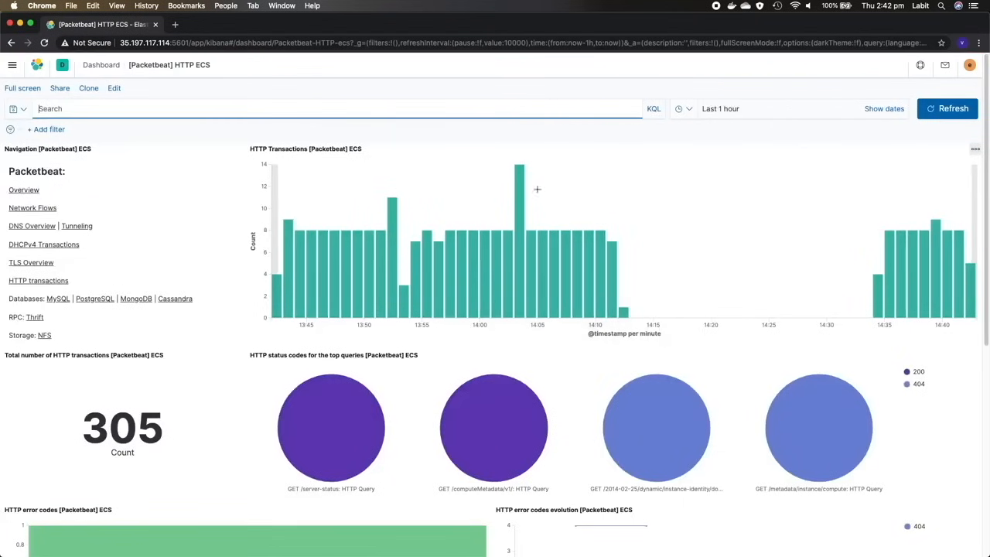
# - Examine the HTTP transactions, status codes, error codes and top 10 requests on the Packetbeat HTTP dashboard
pyautogui.moveTo(542, 316)
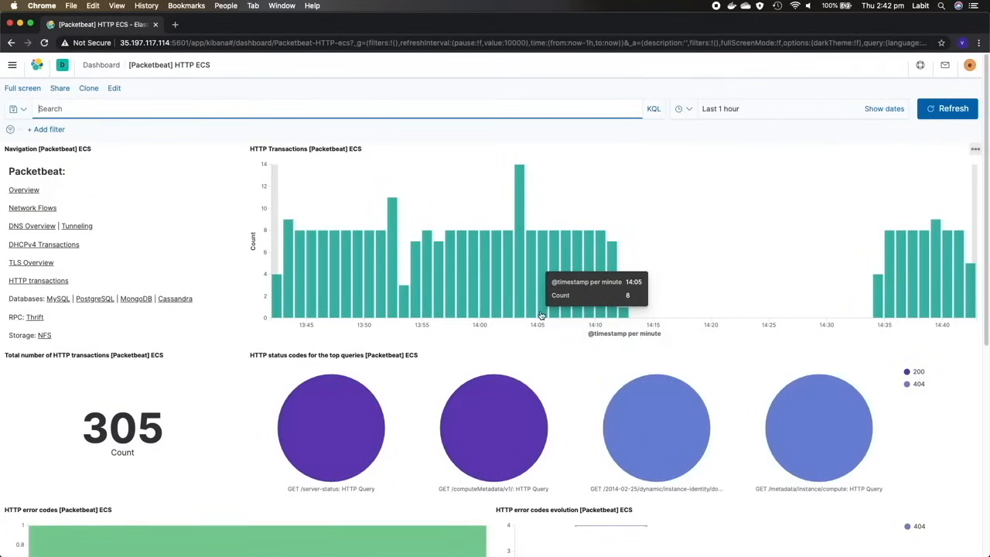
pyautogui.scroll(-1, 585, 283)
pyautogui.scroll(-4, 584, 282)
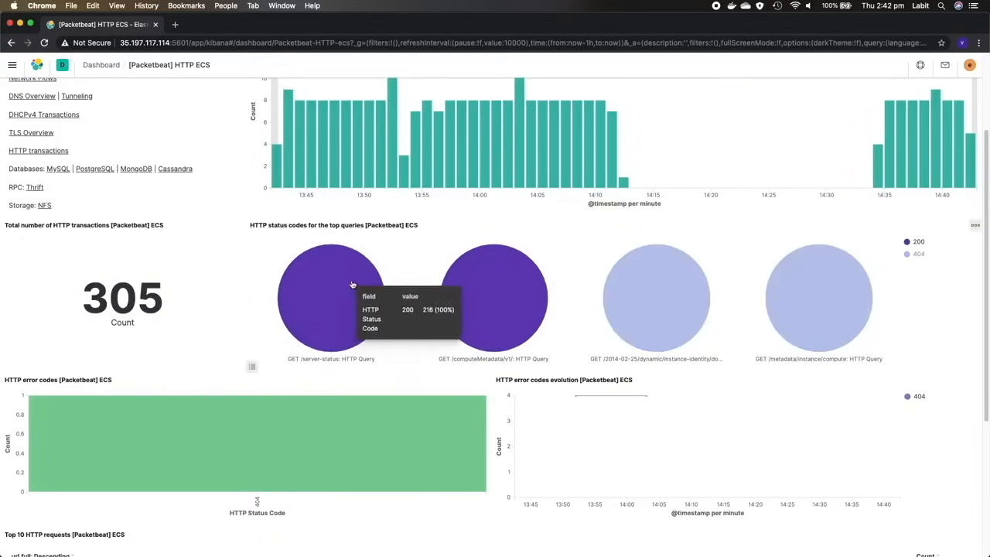
pyautogui.scroll(-7, 225, 371)
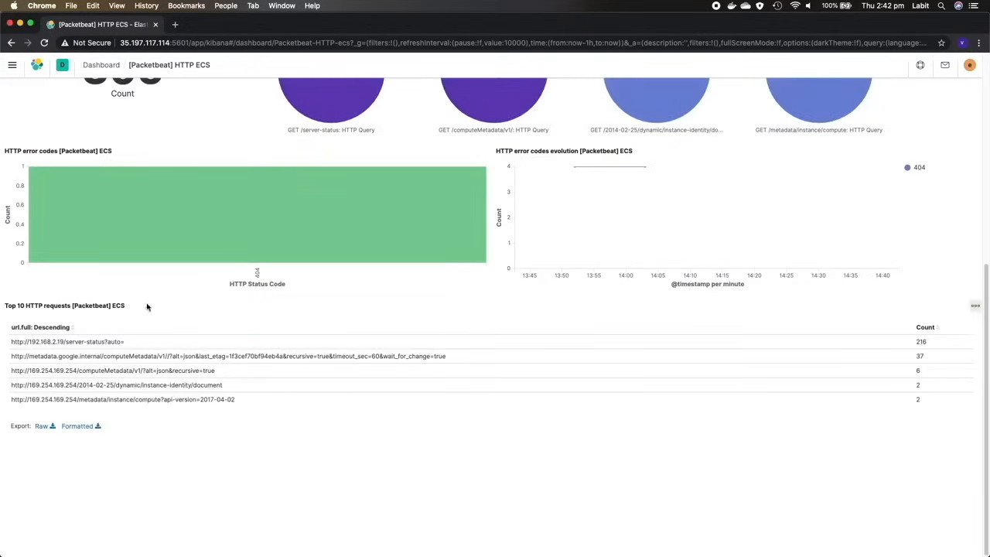
pyautogui.scroll(11, 206, 404)
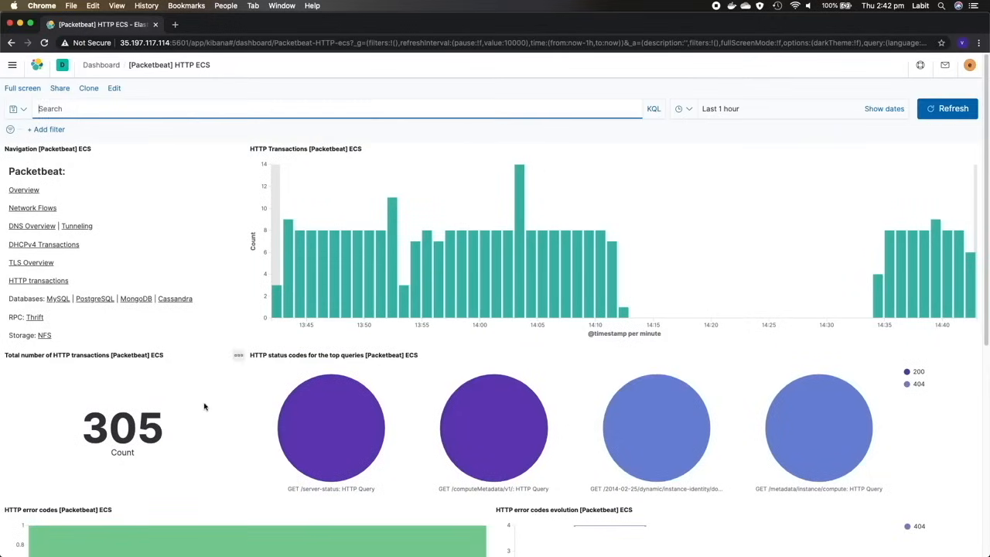
# - Open the Network Flows dashboard and review connections over time, top hosts by traffic and the traffic between hosts
pyautogui.click(49, 211)
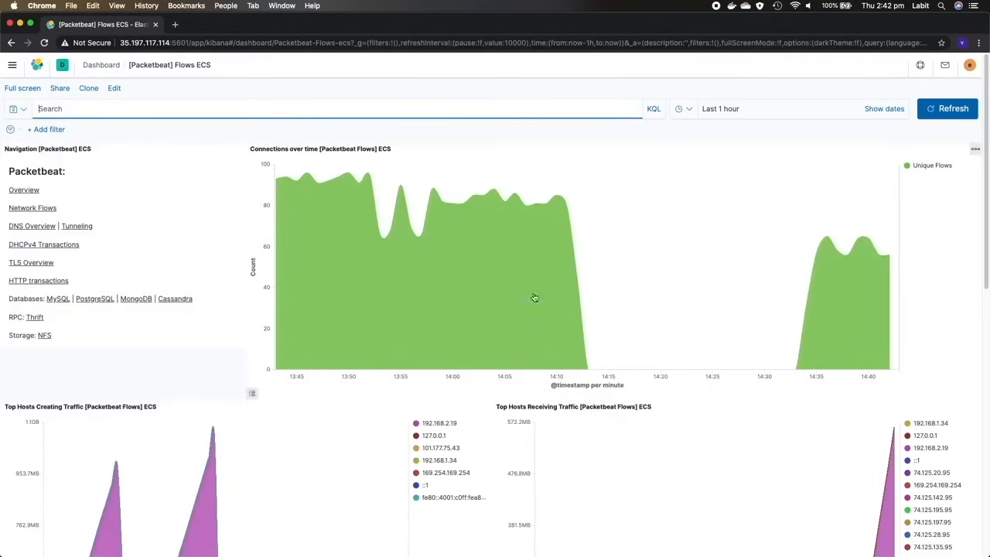
pyautogui.scroll(-4, 335, 300)
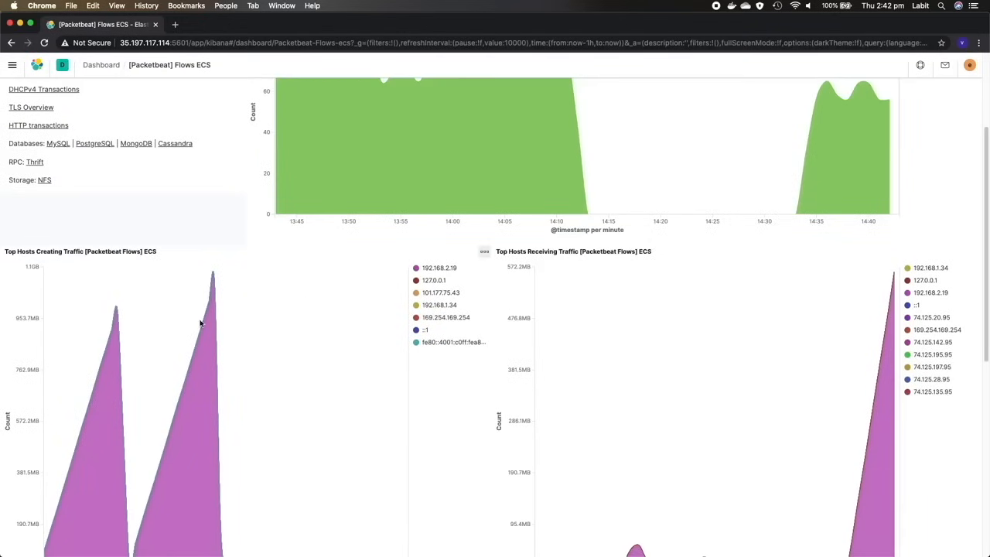
pyautogui.scroll(-3, 263, 317)
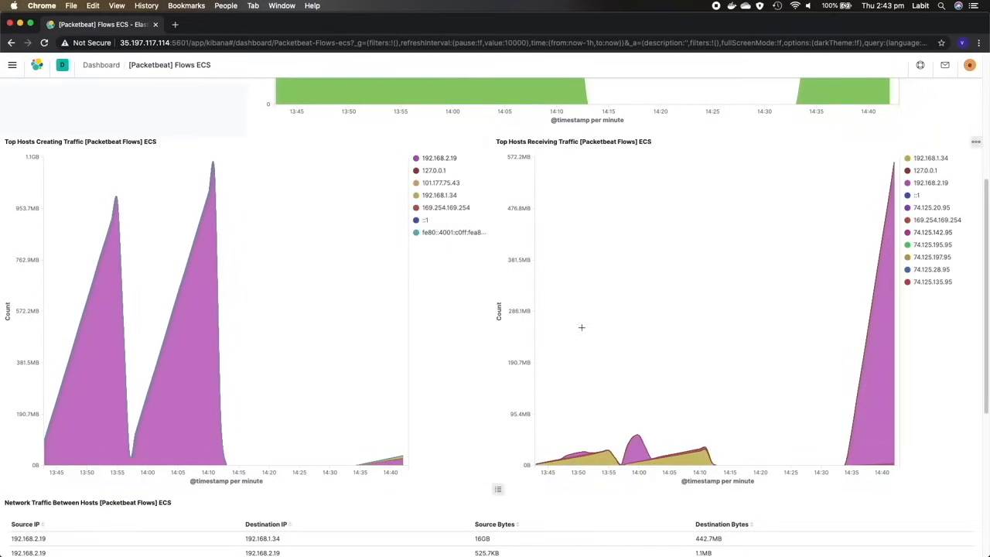
pyautogui.scroll(-7, 287, 386)
pyautogui.scroll(5, 174, 332)
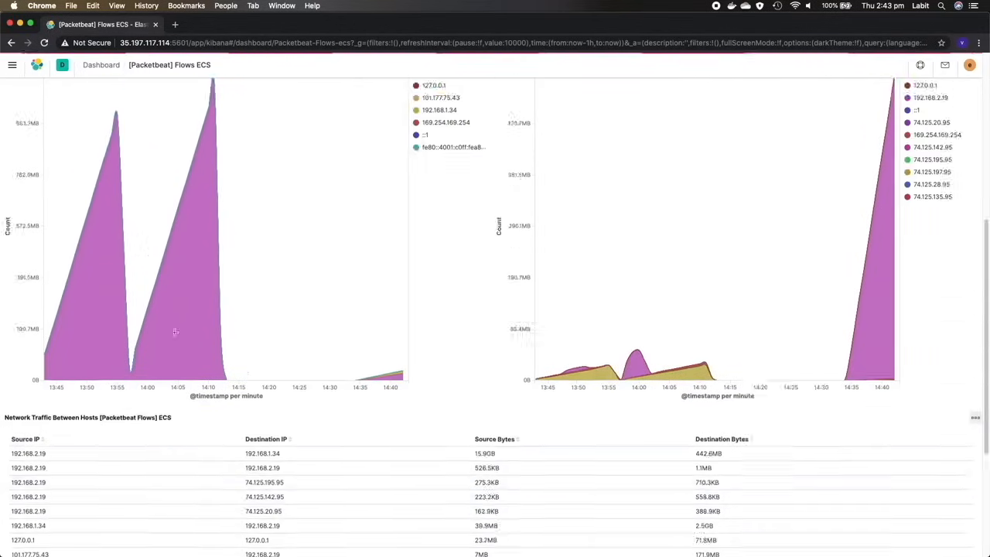
pyautogui.scroll(5, 175, 332)
# - Open the DNS Overview dashboard and review its query summary, question types, response times and response codes
pyautogui.click(30, 228)
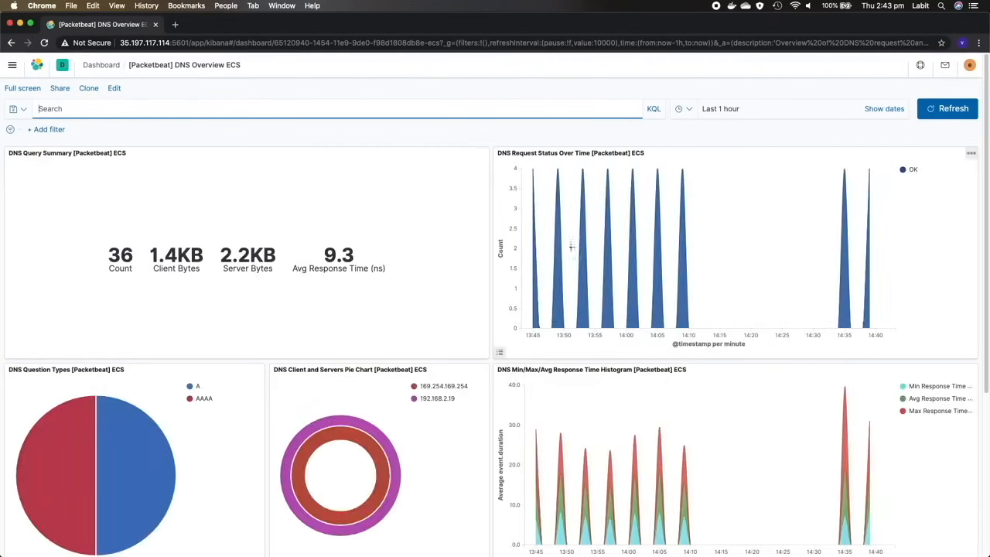
pyautogui.scroll(-2, 387, 324)
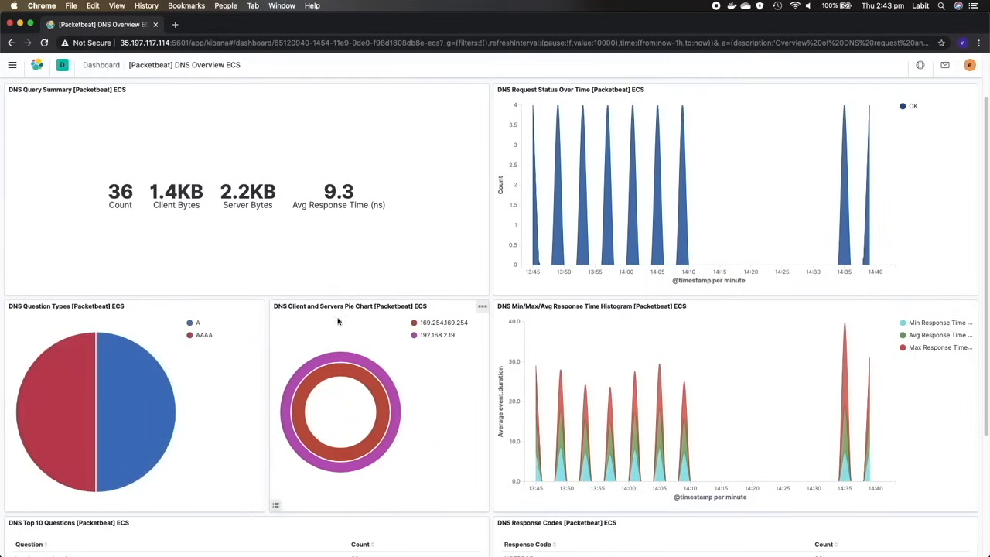
pyautogui.scroll(-5, 310, 344)
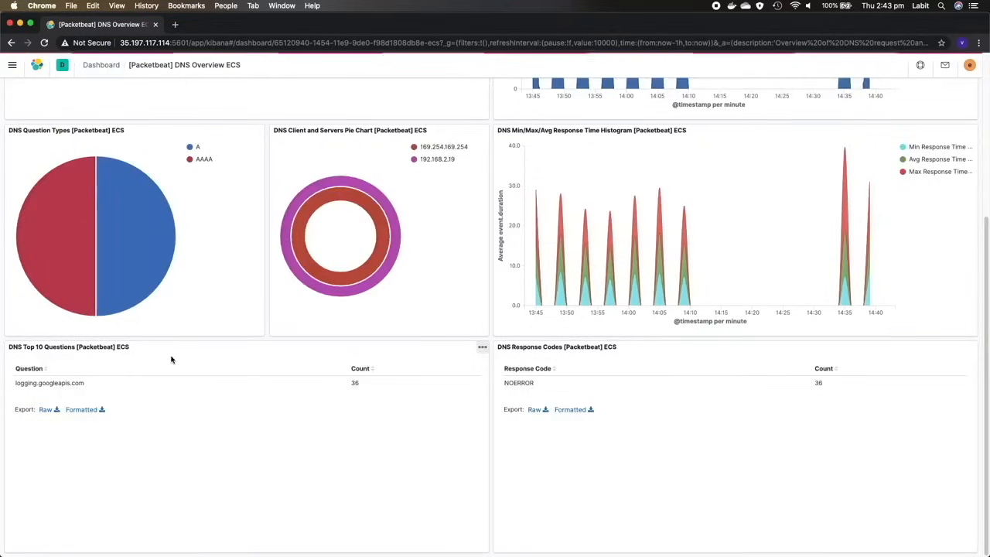
pyautogui.scroll(7, 205, 356)
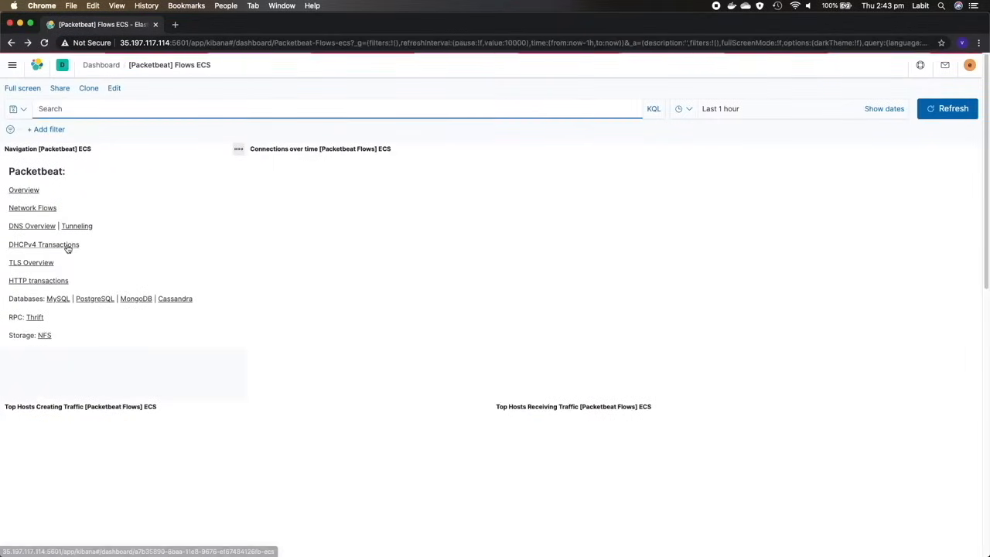
# - Open the [Packetbeat] Overview ECS dashboard and review its transaction, response time, error and latency charts
pyautogui.click(68, 248)
pyautogui.click(68, 248)
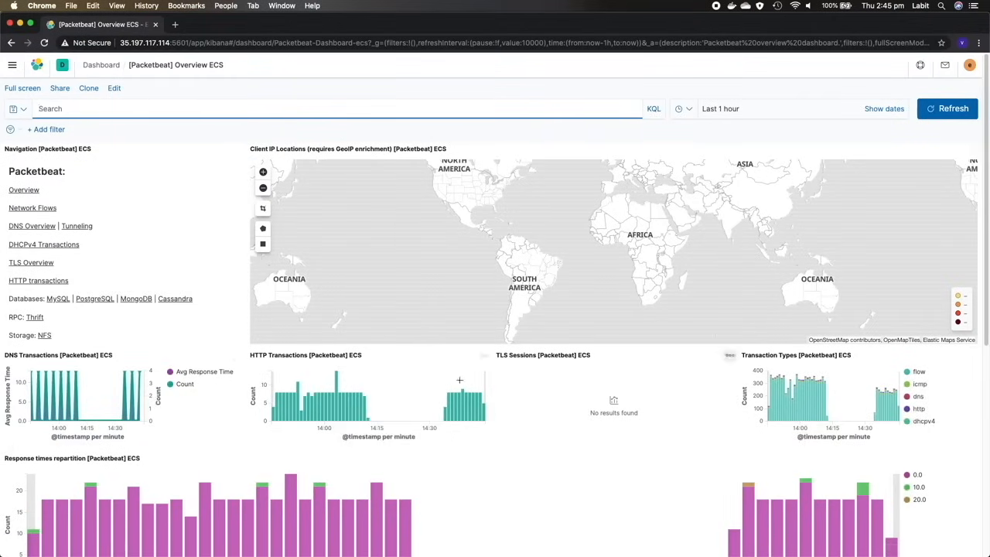
pyautogui.scroll(-5, 453, 371)
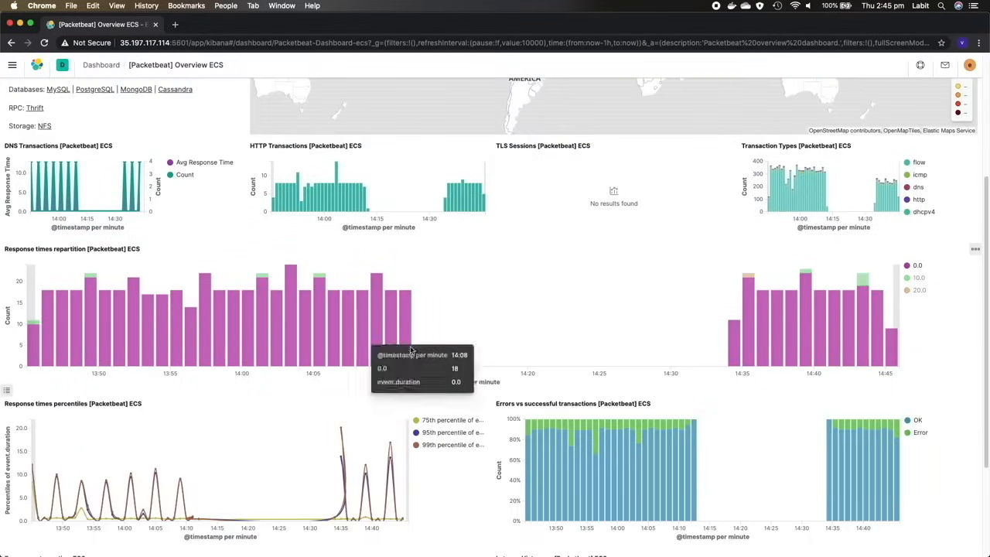
pyautogui.scroll(-2, 213, 364)
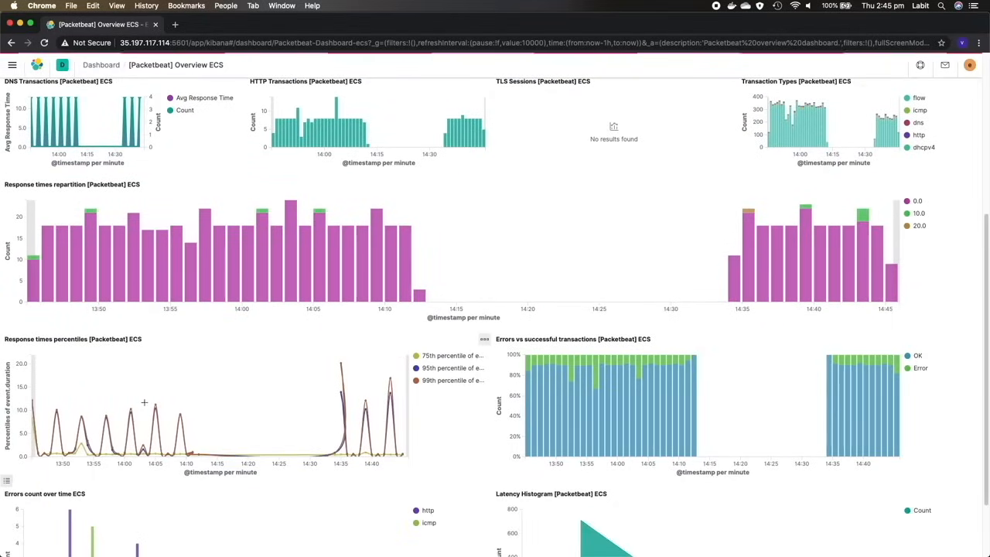
pyautogui.scroll(-3, 607, 396)
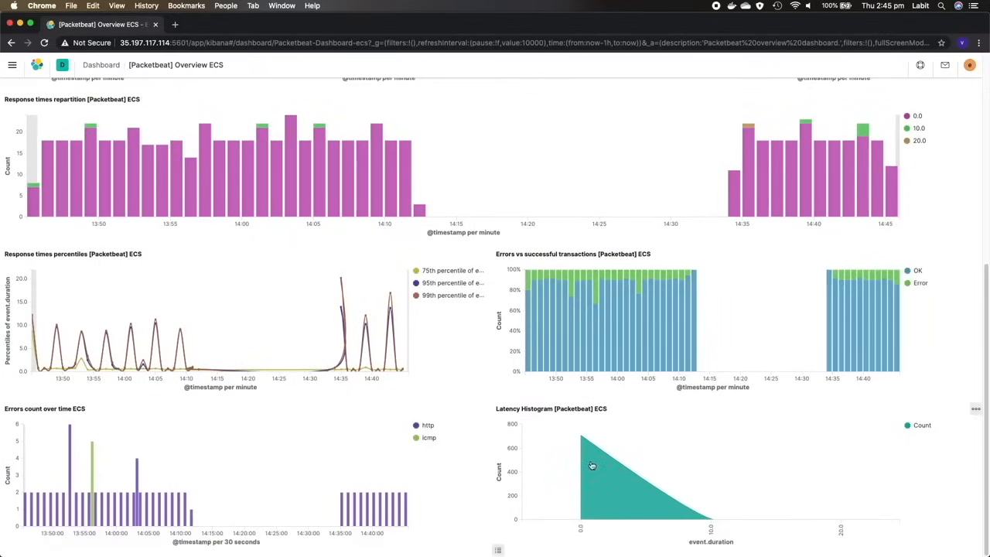
pyautogui.scroll(10, 419, 373)
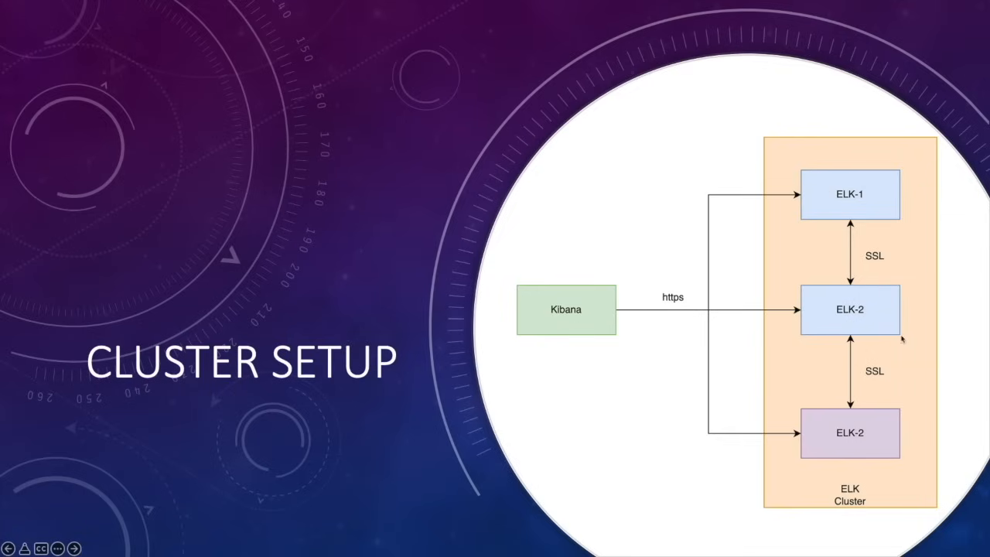
pyautogui.press('Right')
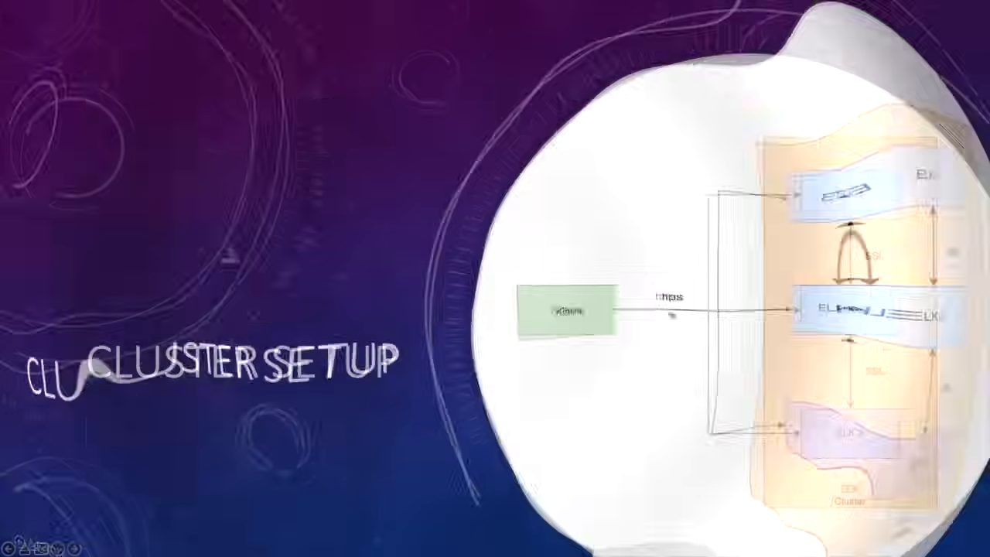